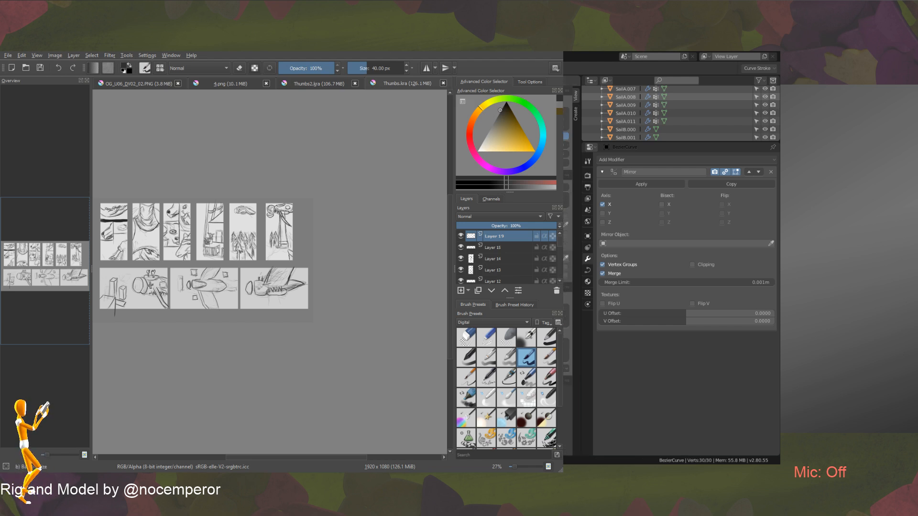
# Add a Mirror modifier to the Cube.004 object.
pyautogui.press('Tab')
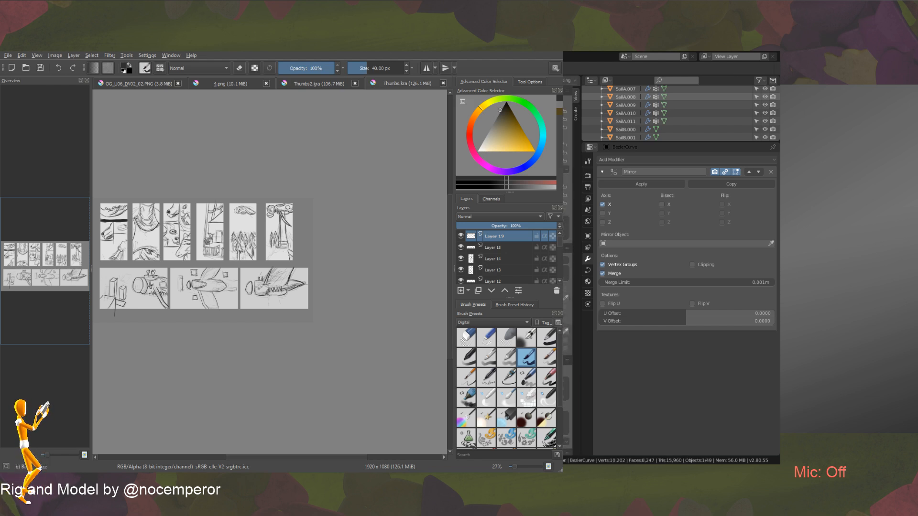
pyautogui.press('Tab')
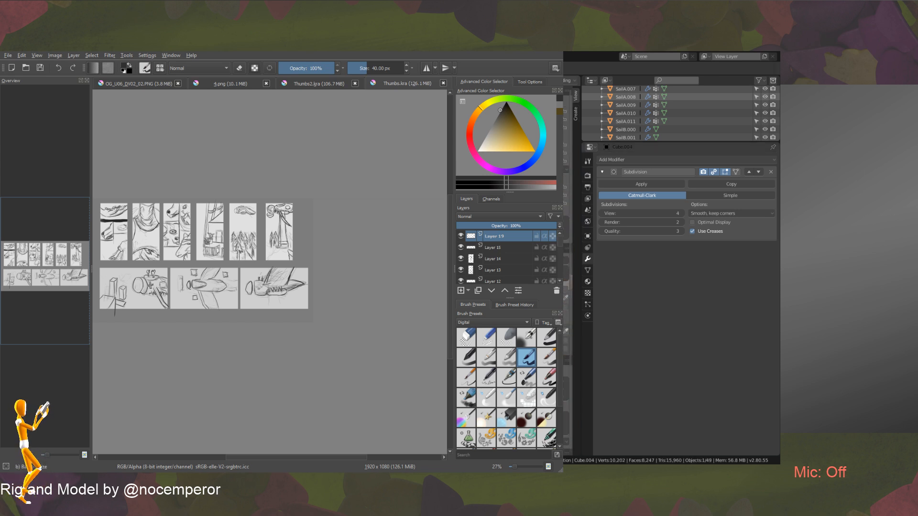
pyautogui.click(622, 161)
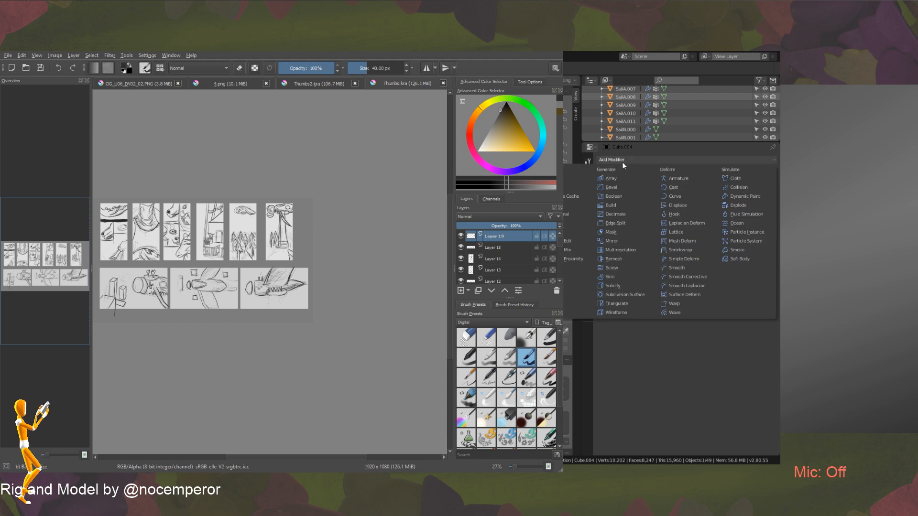
pyautogui.click(612, 241)
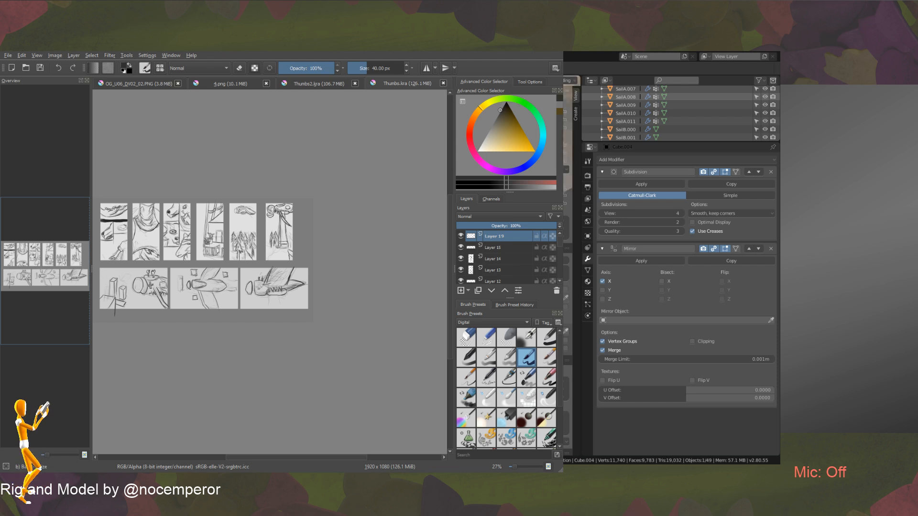
pyautogui.press('Tab')
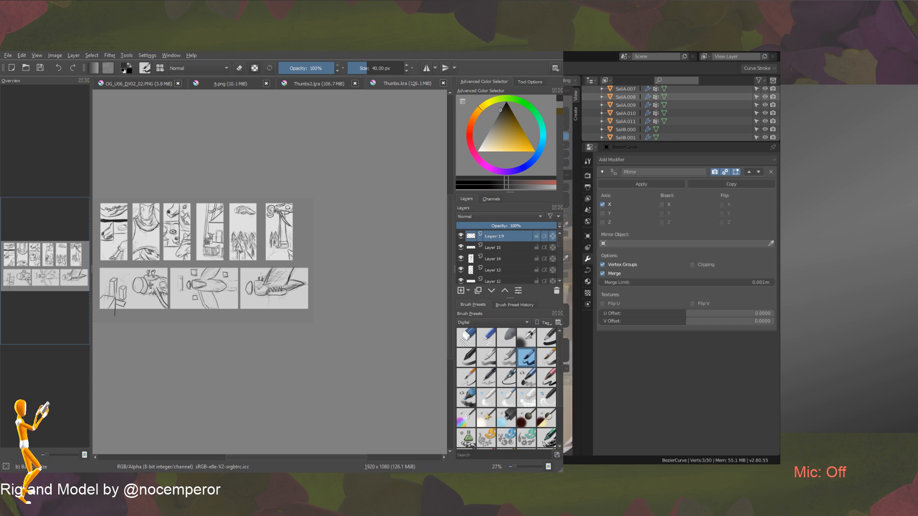
pyautogui.press('Tab')
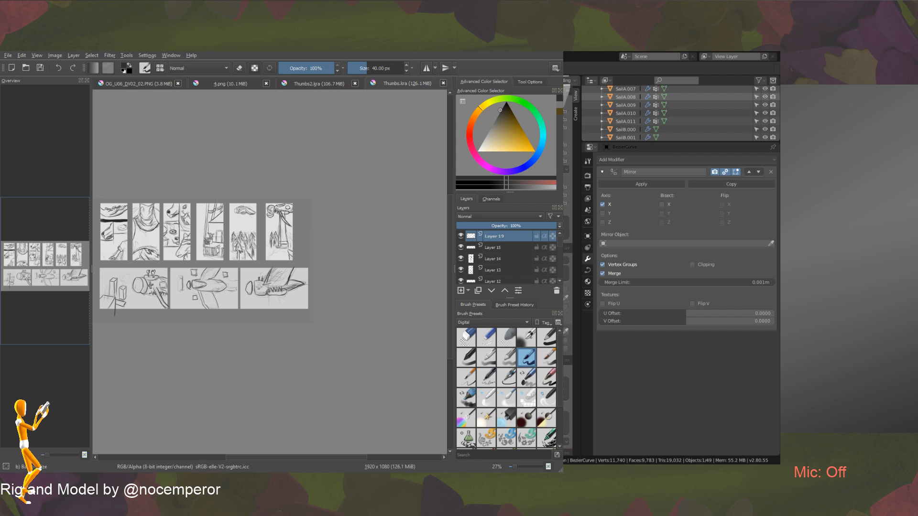
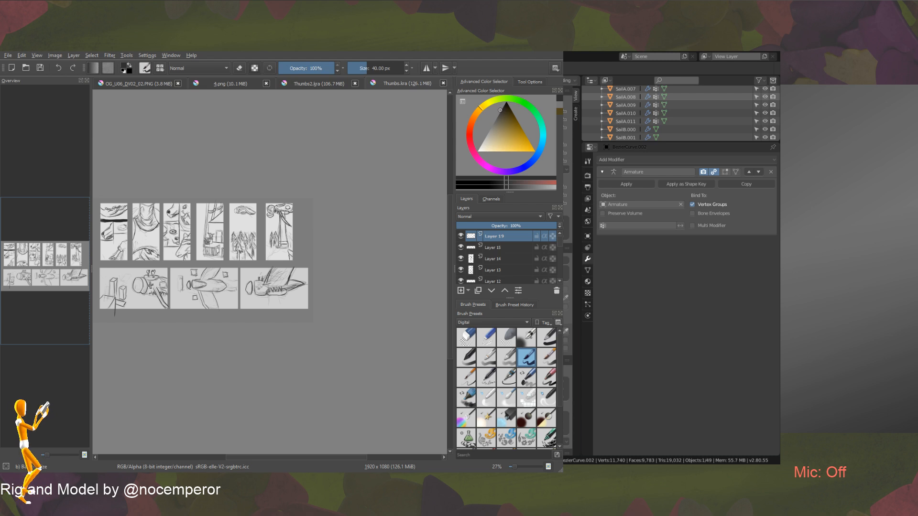
# Move a group of selected vertices on the BezierCurve.002 mesh and return to Object Mode.
pyautogui.press('Tab')
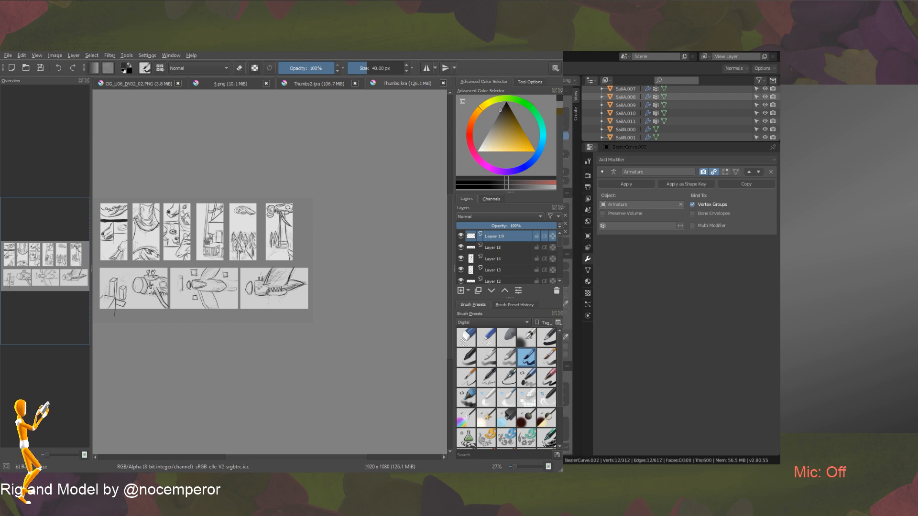
pyautogui.press('Tab')
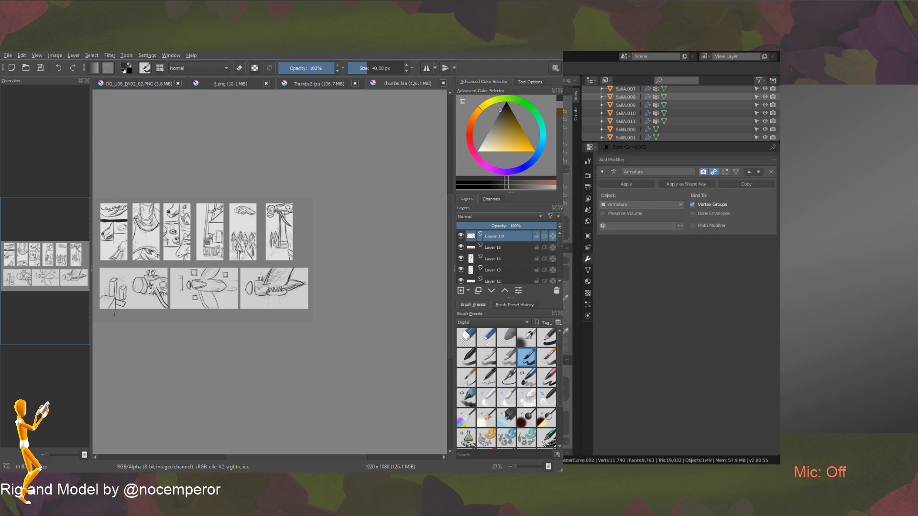
pyautogui.press('Tab')
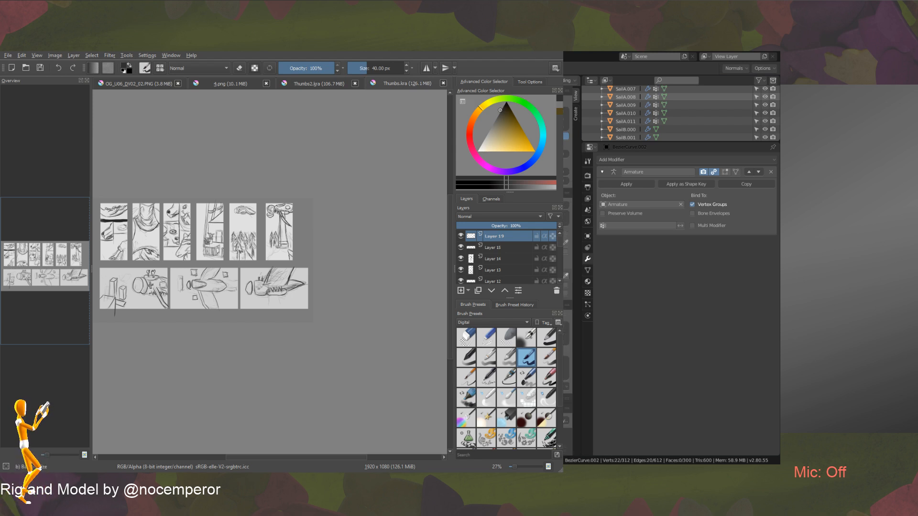
pyautogui.press('g')
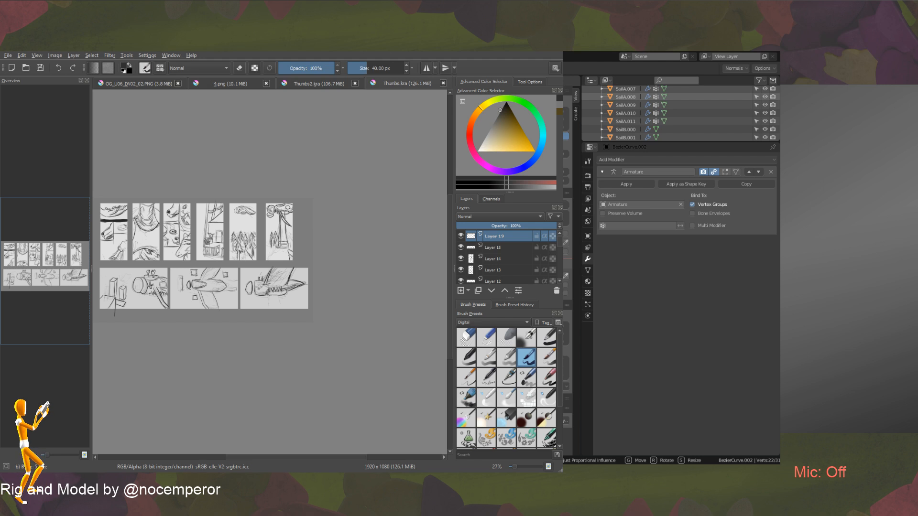
pyautogui.press('Return')
pyautogui.press('Tab')
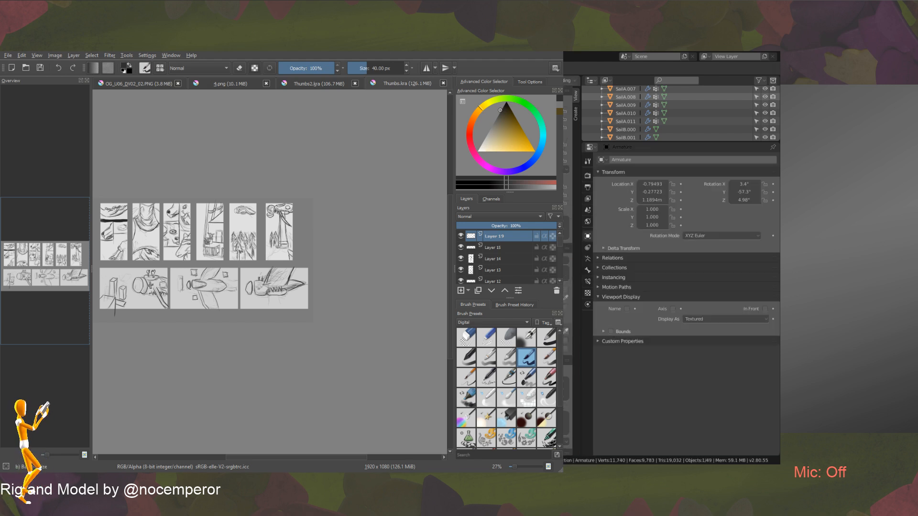
# Check the Armature's bones in Pose Mode and return to Object Mode.
pyautogui.press('Tab')
pyautogui.press('Tab')
pyautogui.hotkey('ctrl', 'Tab')
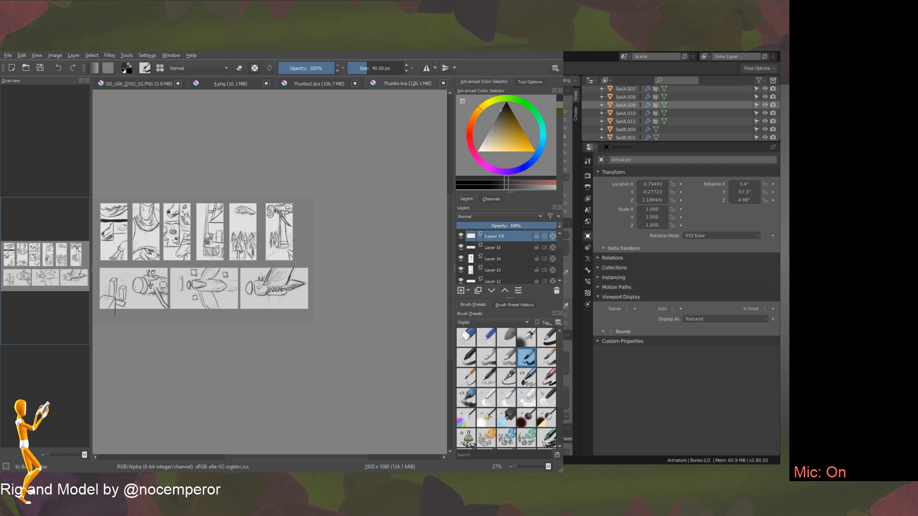
pyautogui.scroll(10, 707, 100)
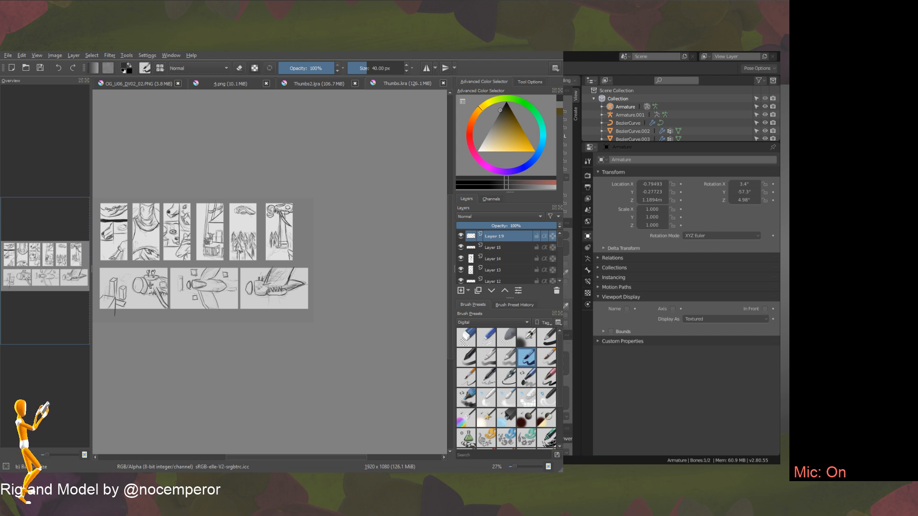
pyautogui.hotkey('ctrl', 'Tab')
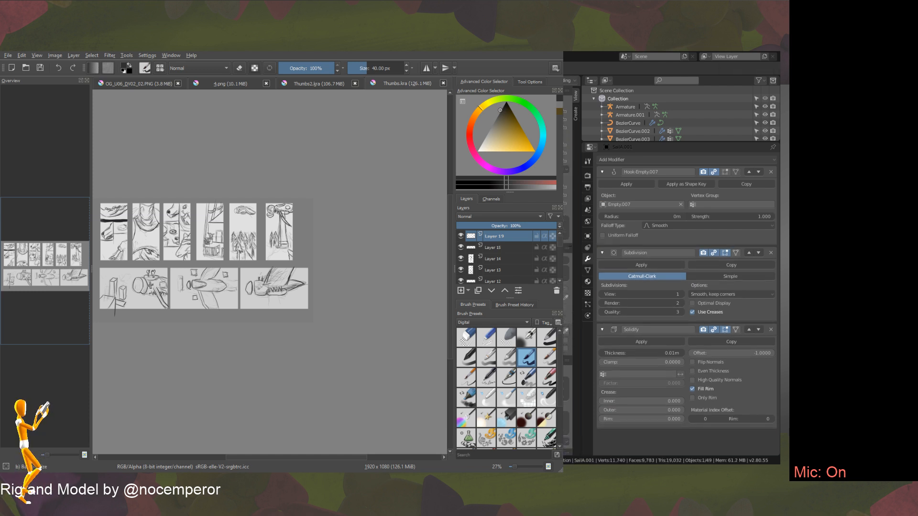
# Move two vertices of the SailA.001 mesh and return to Object Mode.
pyautogui.press('Tab')
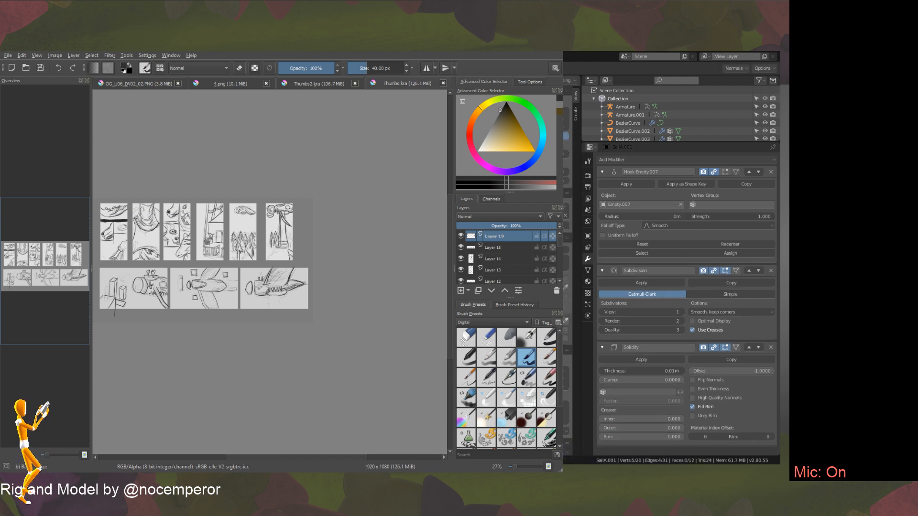
pyautogui.press('Tab')
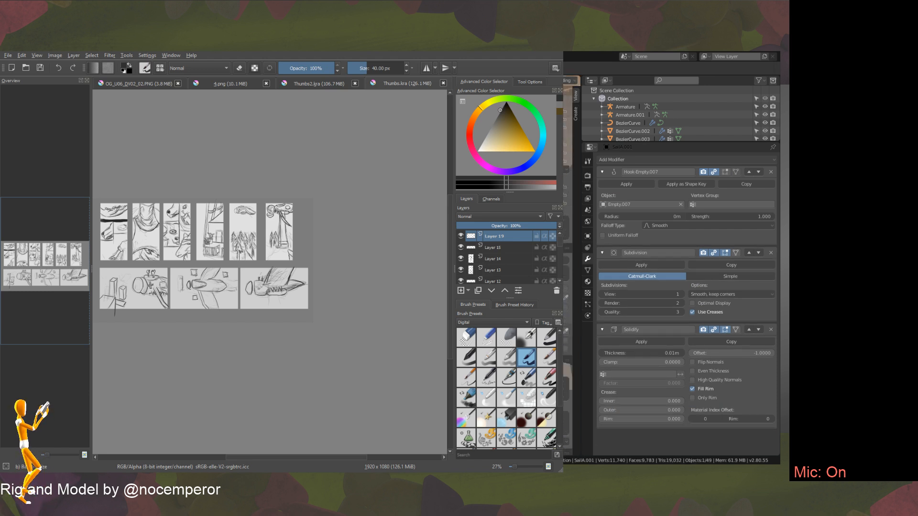
pyautogui.press('Tab')
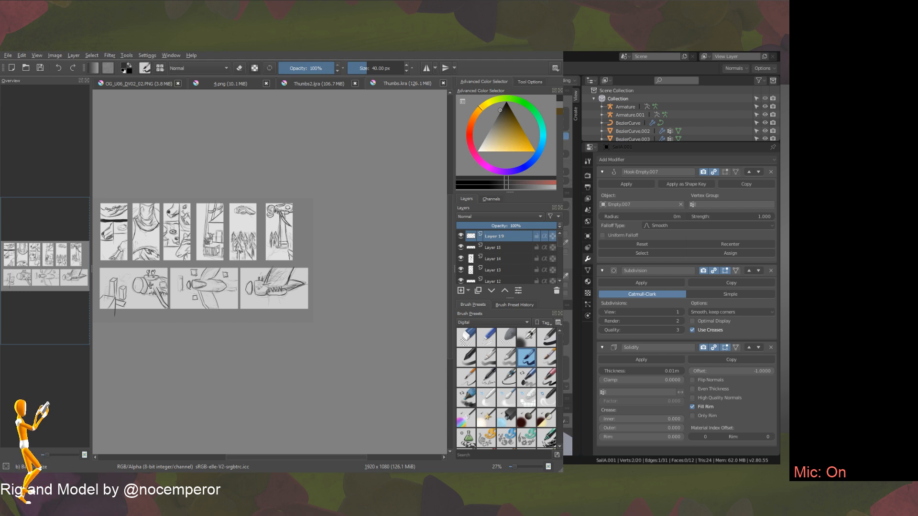
pyautogui.press('g')
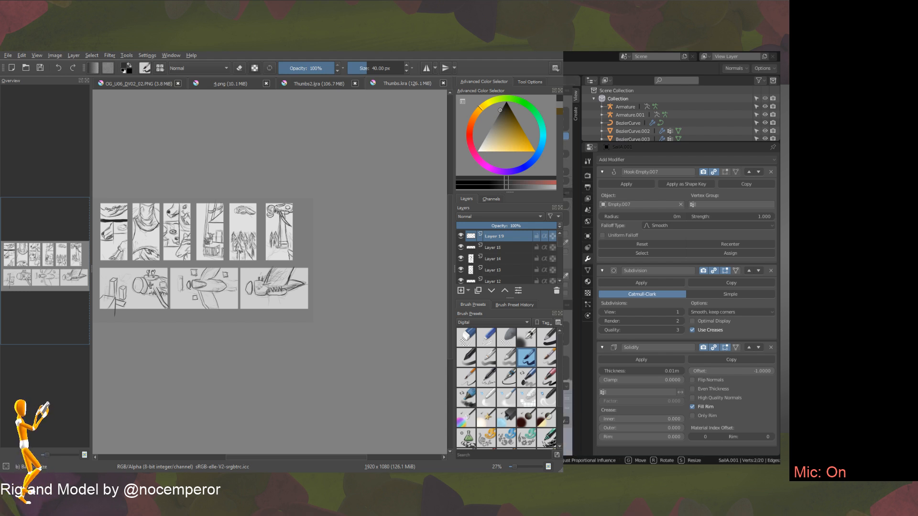
pyautogui.press('Return')
pyautogui.press('Tab')
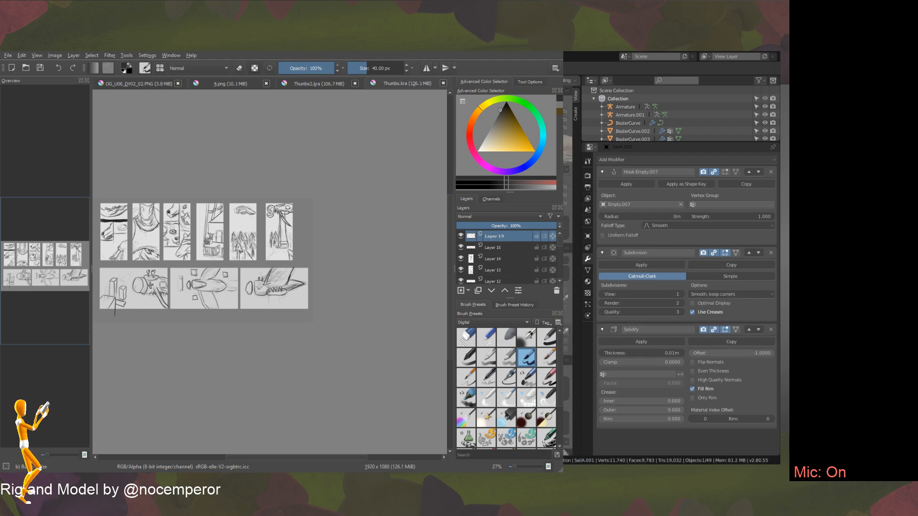
# Hook a single vertex of SailA.001 to the selected Empty.003 object.
pyautogui.press('Tab')
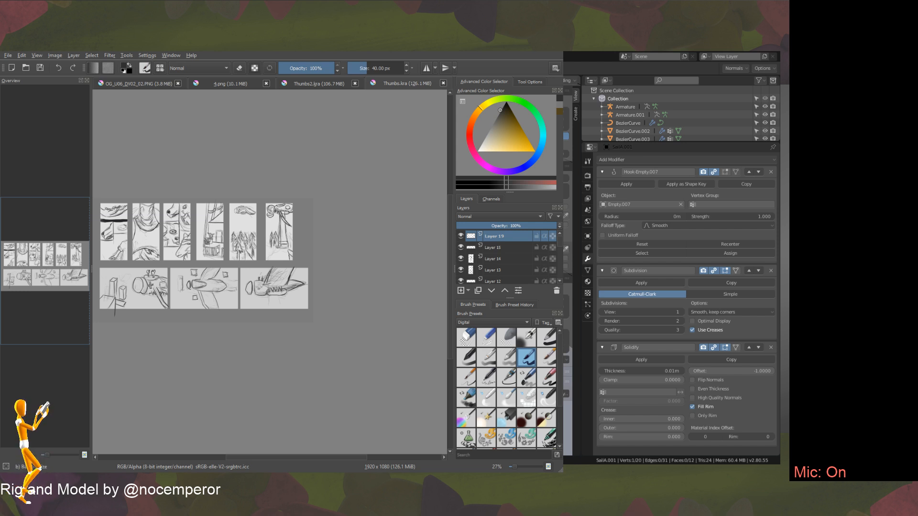
pyautogui.press('Tab')
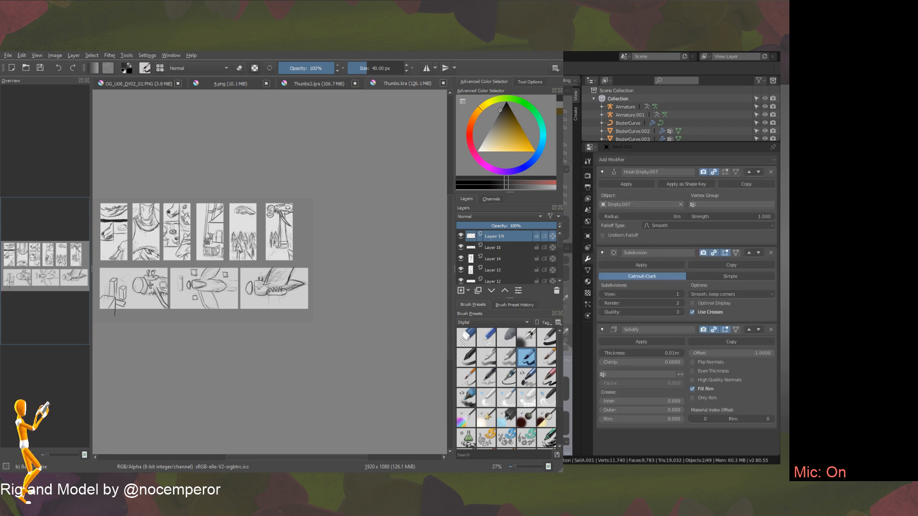
pyautogui.press('Tab')
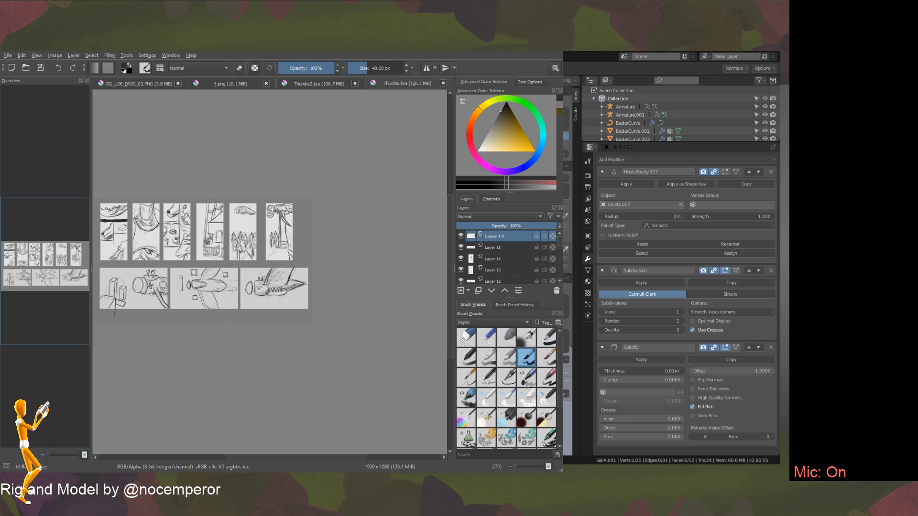
pyautogui.hotkey('ctrl', 'h')
pyautogui.press('Tab')
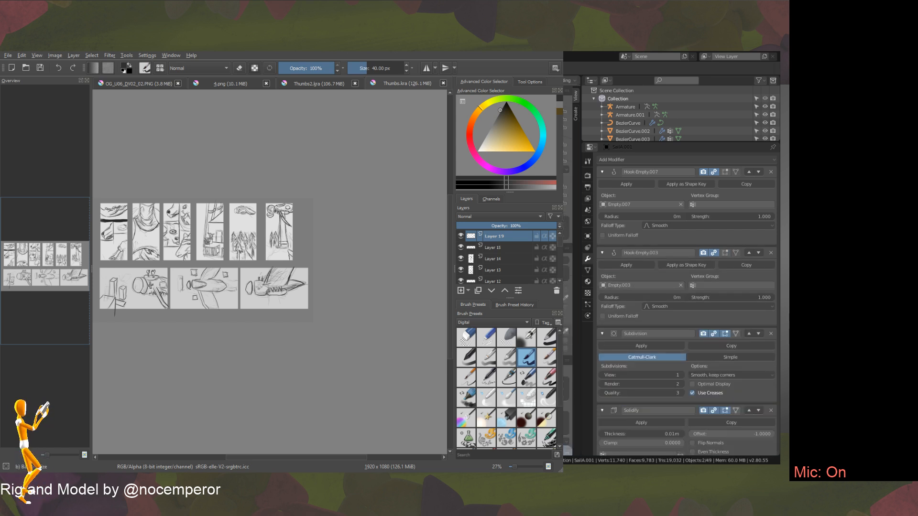
# Examine the hooked SailA.001 vertex by switching between Edit Mode and Object Mode.
pyautogui.press('Tab')
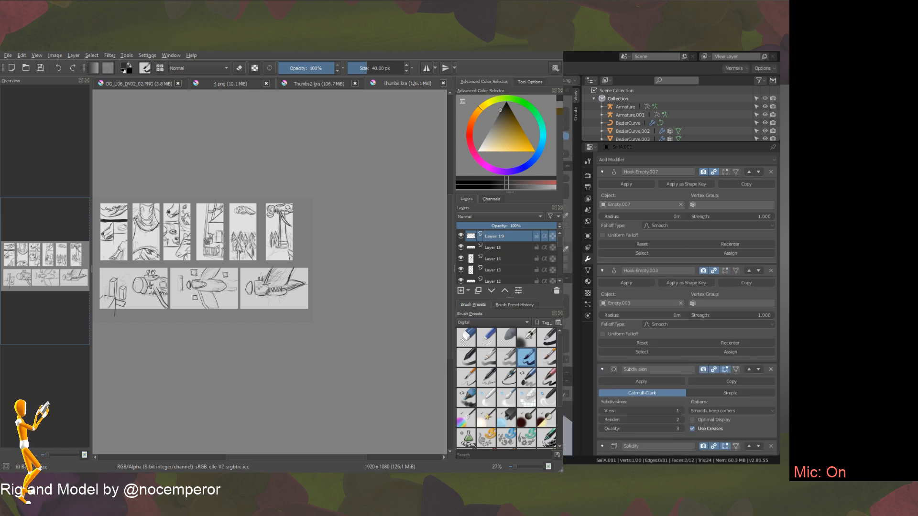
pyautogui.press('Tab')
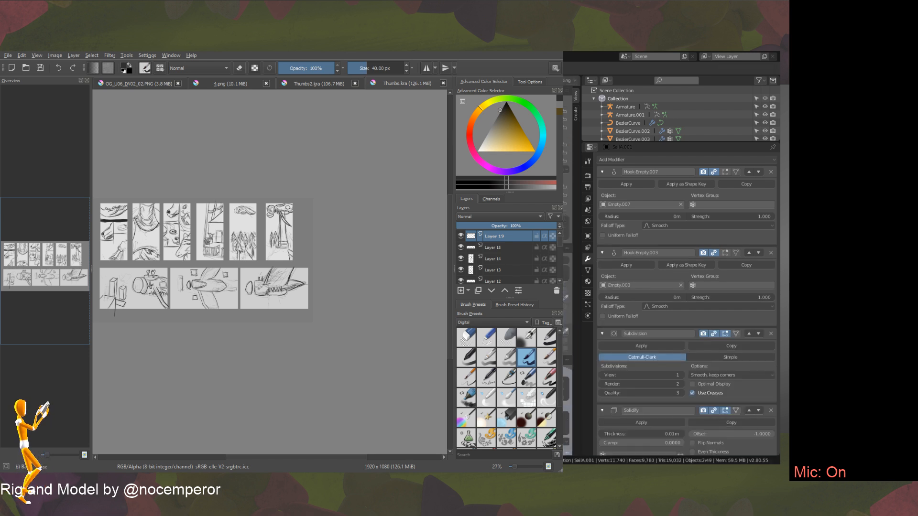
pyautogui.press('Tab')
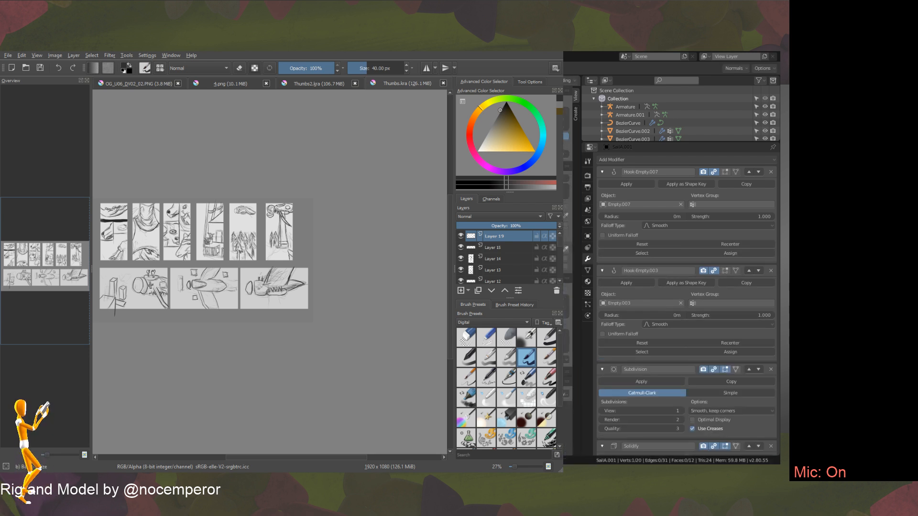
pyautogui.press('Tab')
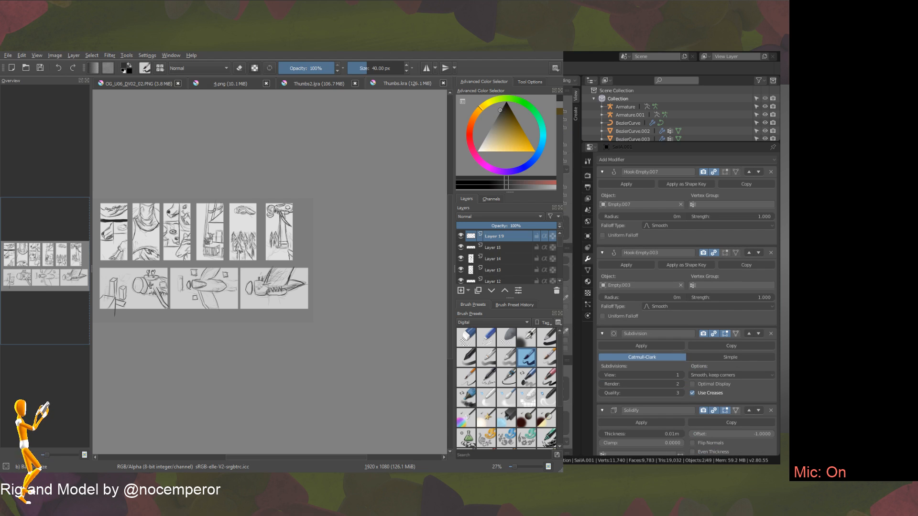
pyautogui.press('Tab')
pyautogui.press('Tab')
pyautogui.press('Tab')
pyautogui.press('Tab')
# Undo the recent changes, including the Empty.003 hook on SailA.001.
pyautogui.hotkey('ctrl', 'z')
pyautogui.hotkey('ctrl', 'z')
pyautogui.hotkey('ctrl', 'z')
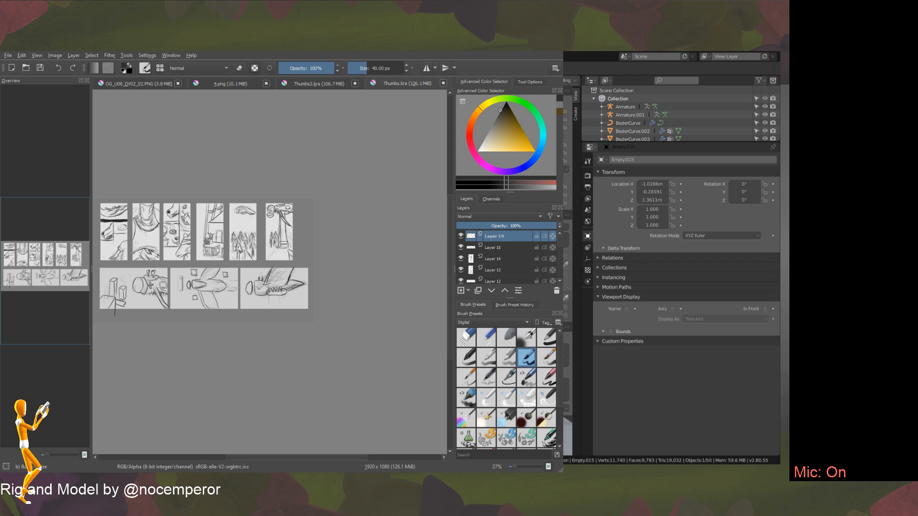
# Try again to hook the single SailA.001 vertex to Empty.003.
pyautogui.press('Tab')
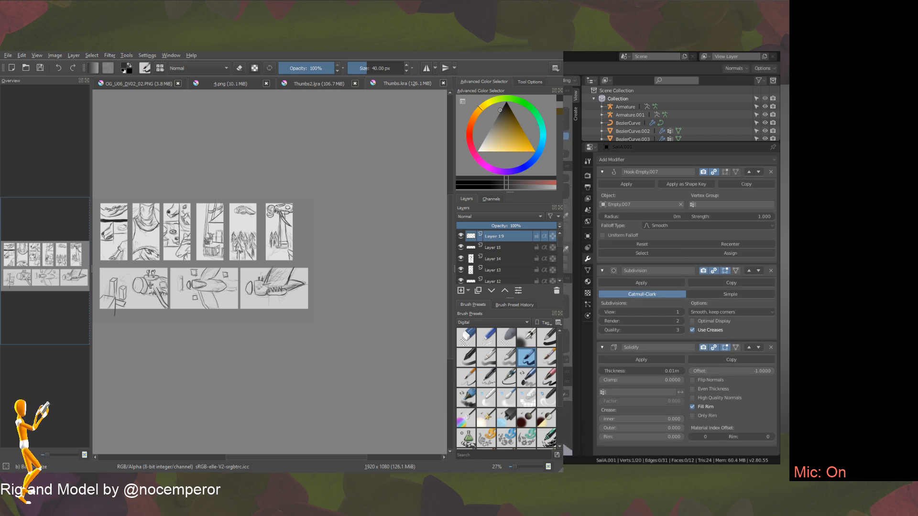
pyautogui.press('Tab')
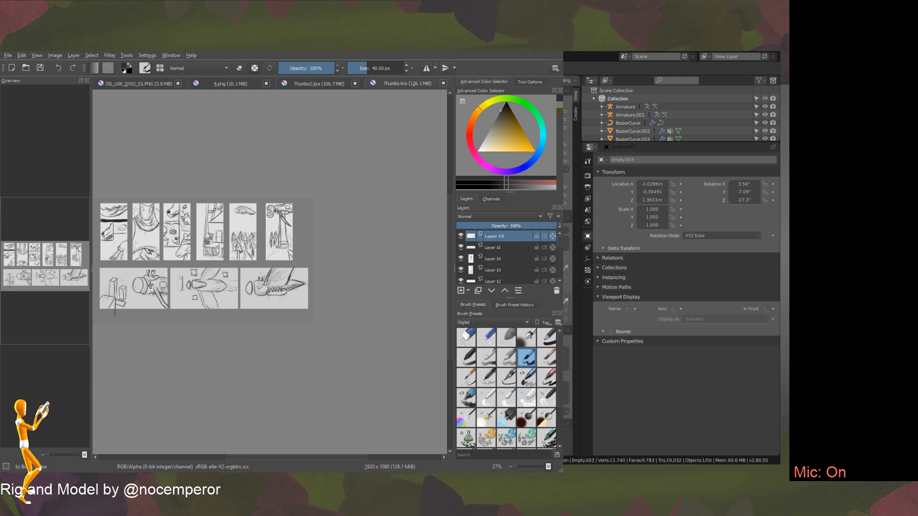
pyautogui.press('Tab')
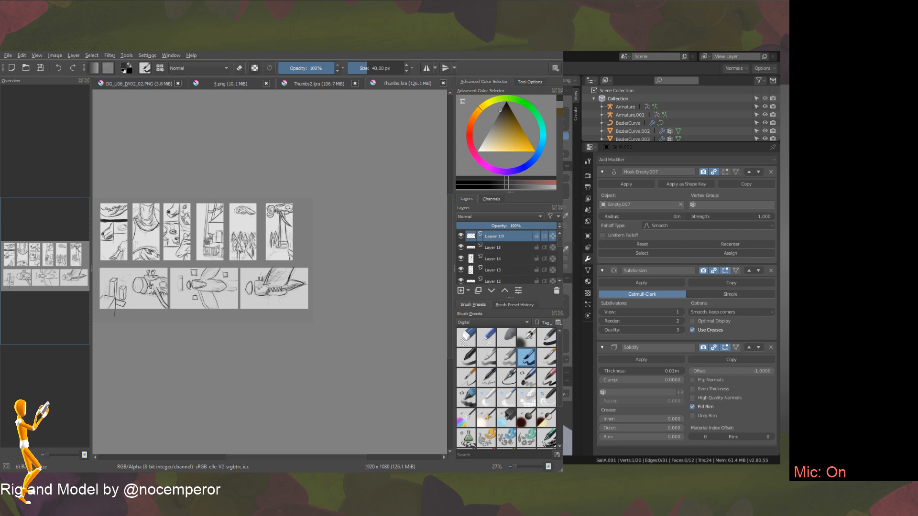
pyautogui.hotkey('ctrl', 'h')
pyautogui.press('Tab')
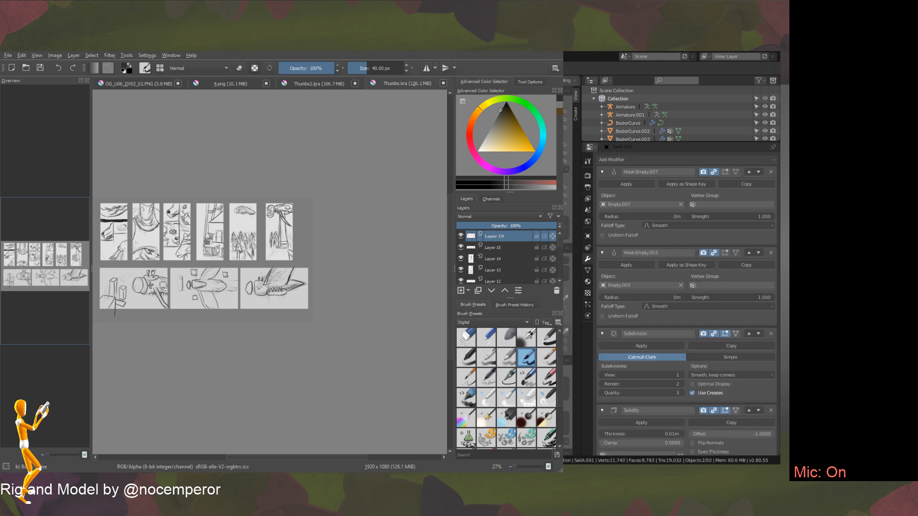
# Undo the second Empty.003 hook on SailA.001 and the changes just before it.
pyautogui.hotkey('ctrl', 'z')
pyautogui.hotkey('ctrl', 'z')
pyautogui.hotkey('ctrl', 'z')
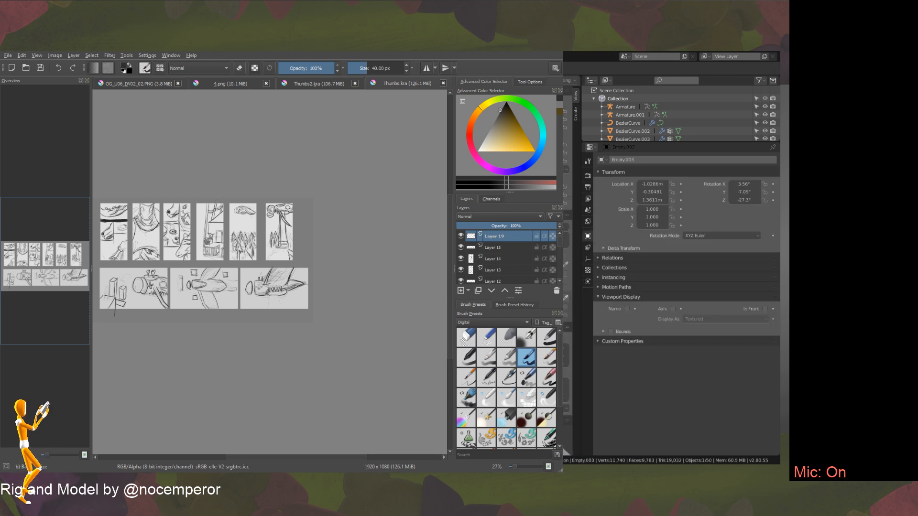
pyautogui.hotkey('ctrl', 'z')
pyautogui.hotkey('ctrl', 'z')
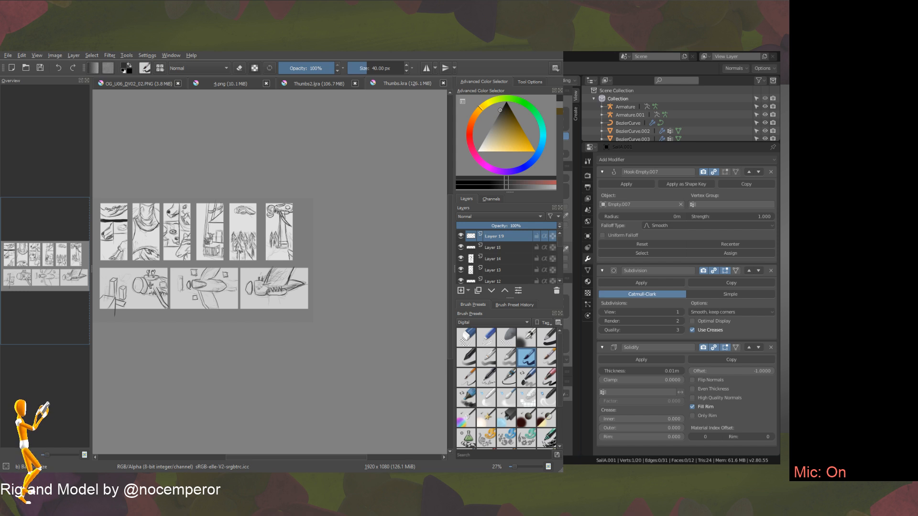
# Hook the selected SailA.001 vertex to Empty.003, then move Empty.003 in Object Mode to test the hook.
pyautogui.hotkey('ctrl', 'h')
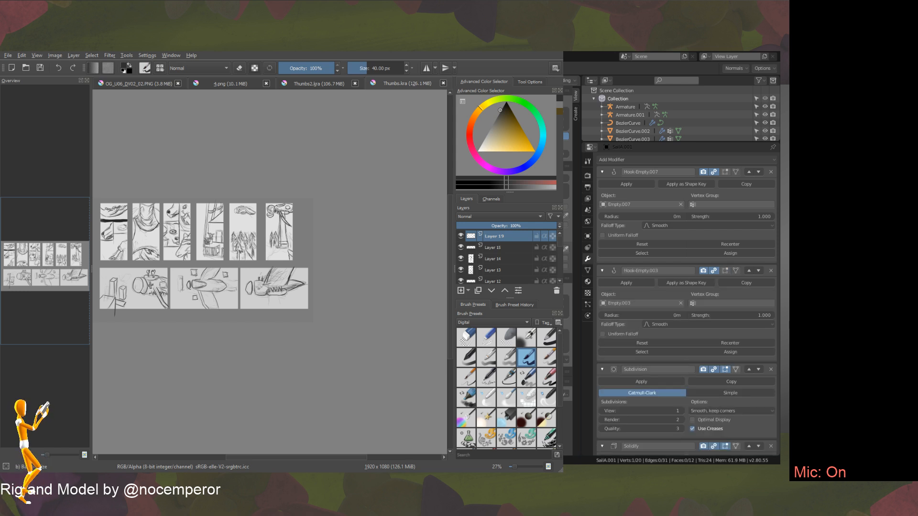
pyautogui.press('Tab')
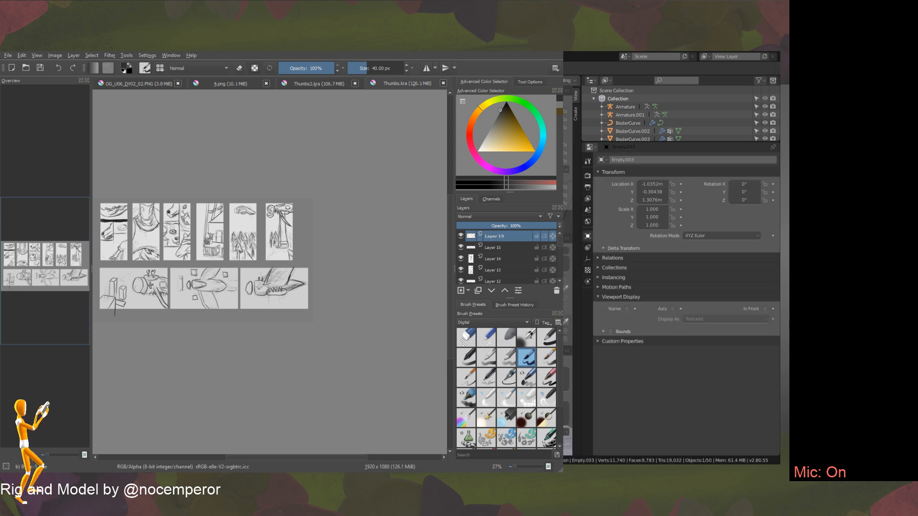
pyautogui.press('g')
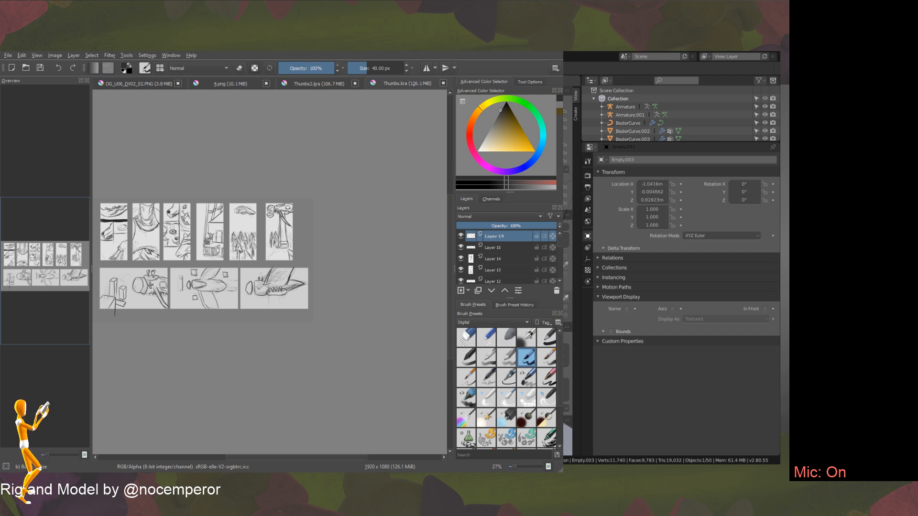
pyautogui.press('Return')
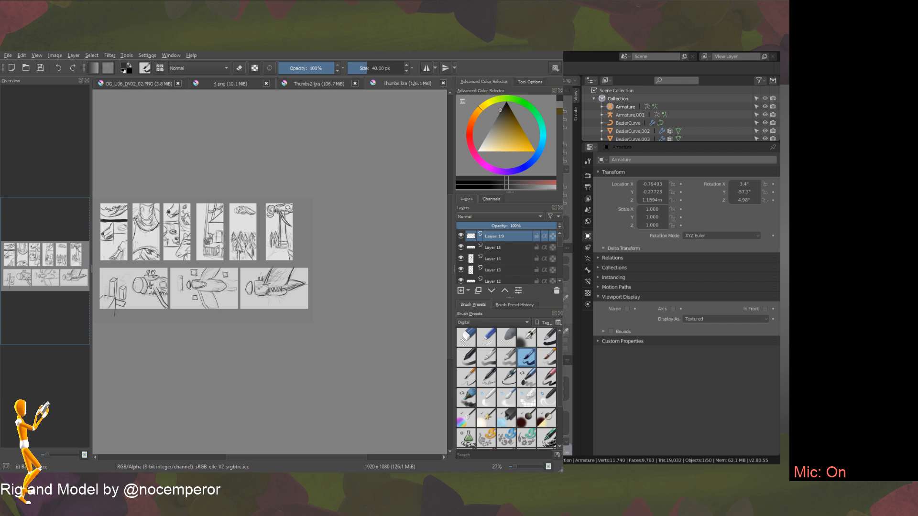
# Check how the sail follows the rig by viewing Armature in Pose Mode and test-moving Empty.015.
pyautogui.hotkey('ctrl', 'Tab')
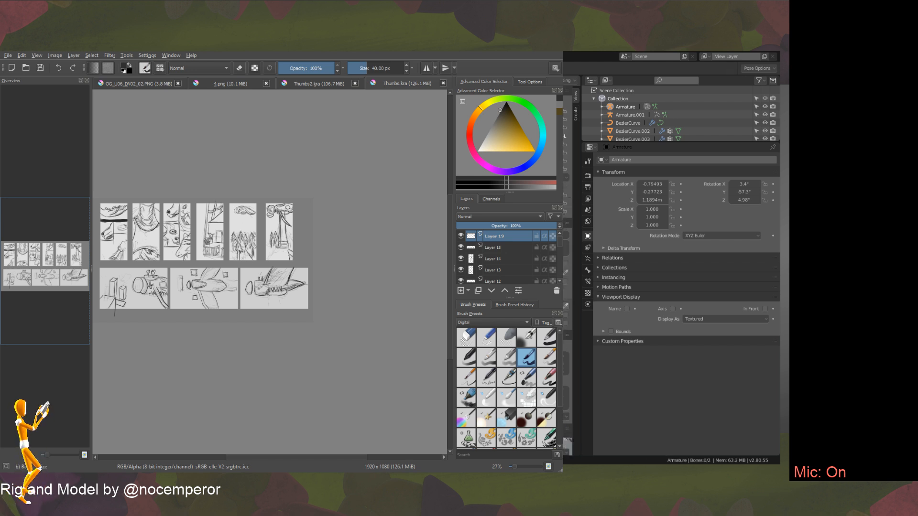
pyautogui.hotkey('ctrl', 'Tab')
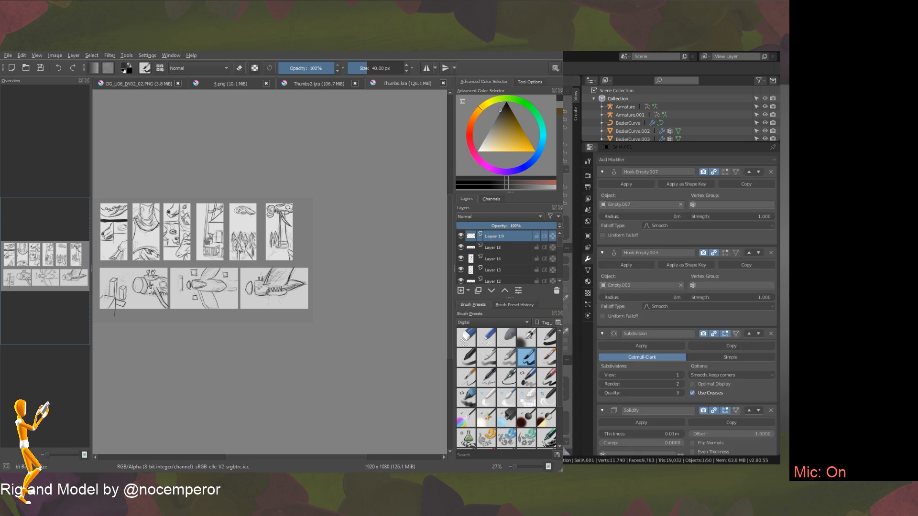
pyautogui.press('g')
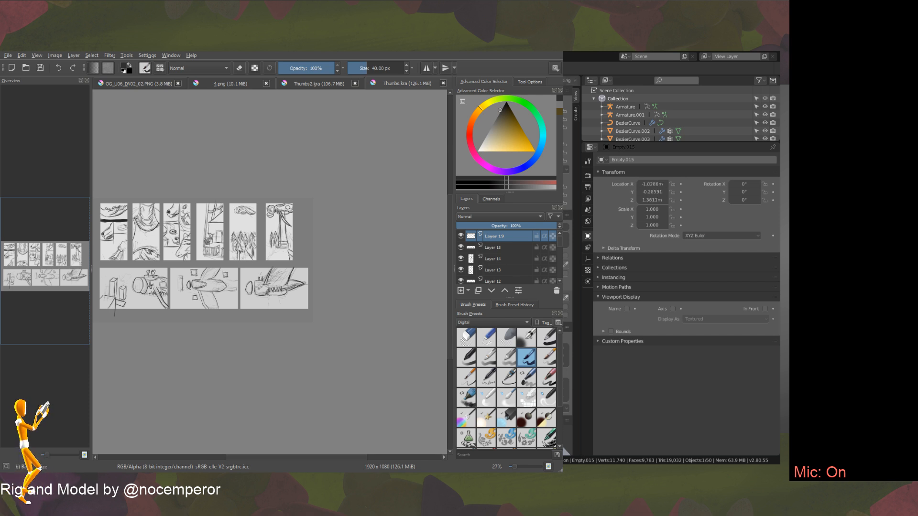
pyautogui.press('g')
# Add a Copy Location constraint to Empty.015.
pyautogui.click(588, 247)
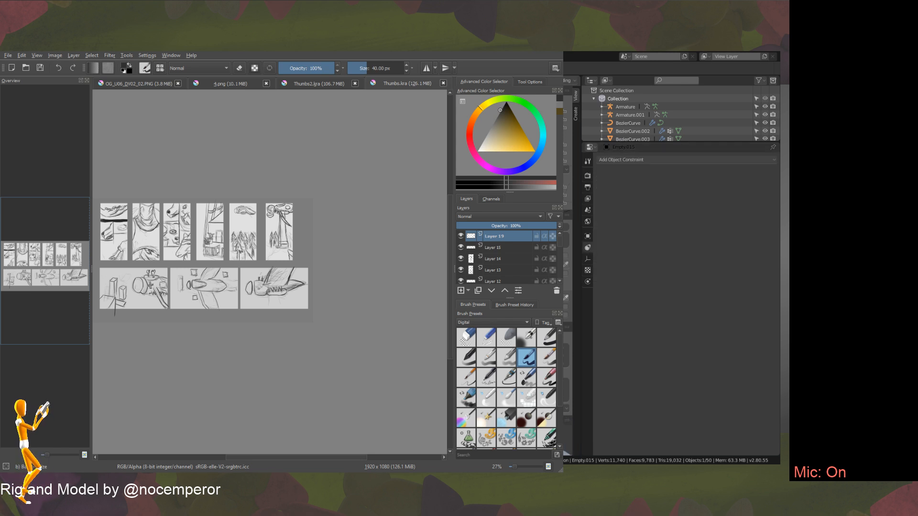
pyautogui.click(615, 159)
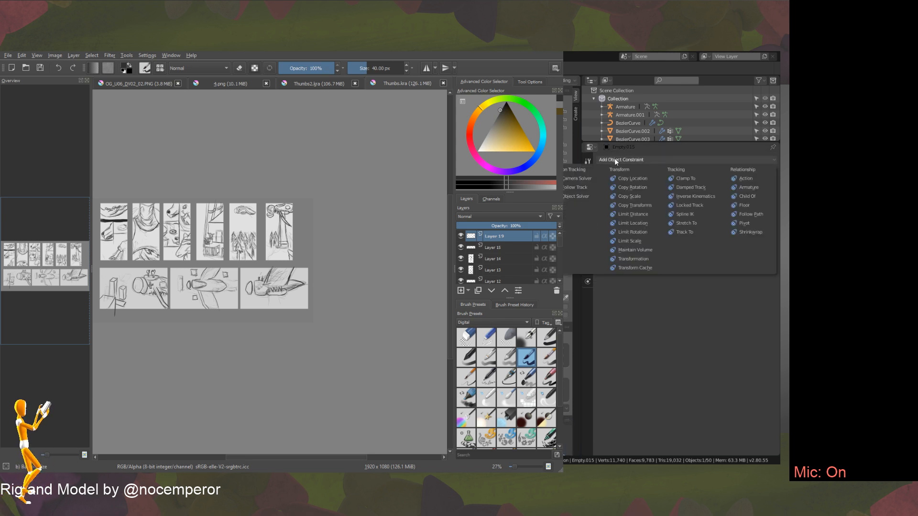
pyautogui.click(647, 180)
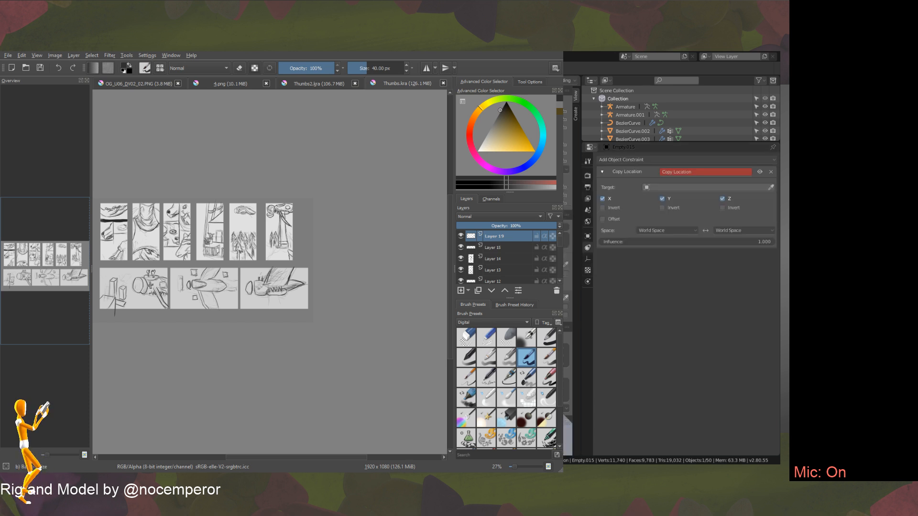
# Examine which BezierCurve.002 vertices belong to the Wings1 and Wings2 vertex groups by selecting them in Edit Mode.
pyautogui.click(632, 131)
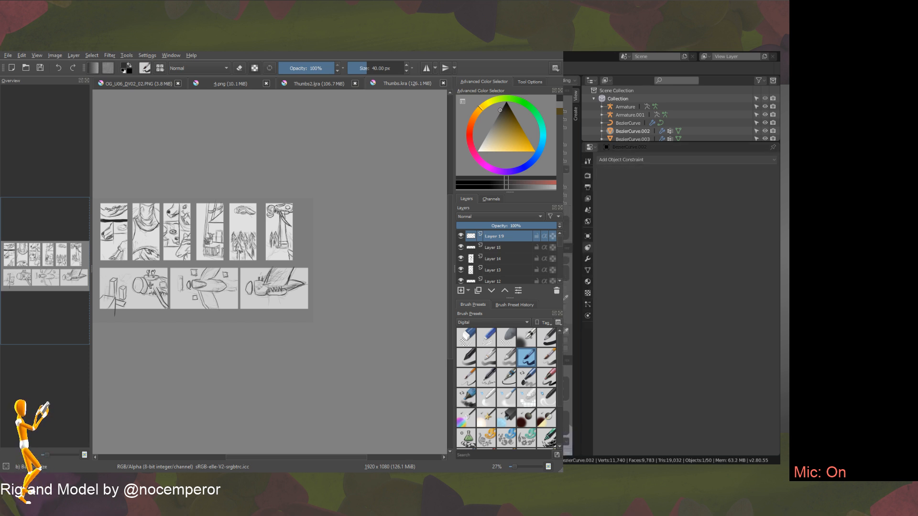
pyautogui.click(587, 270)
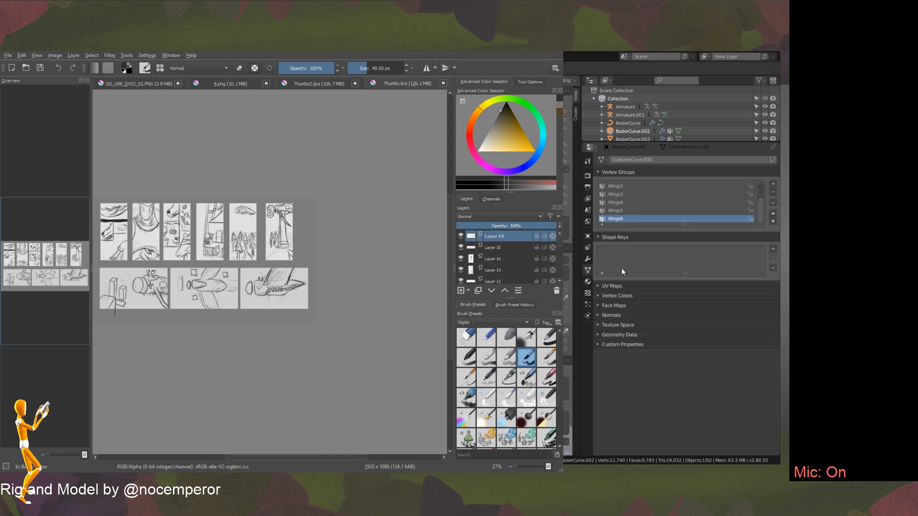
pyautogui.press('Tab')
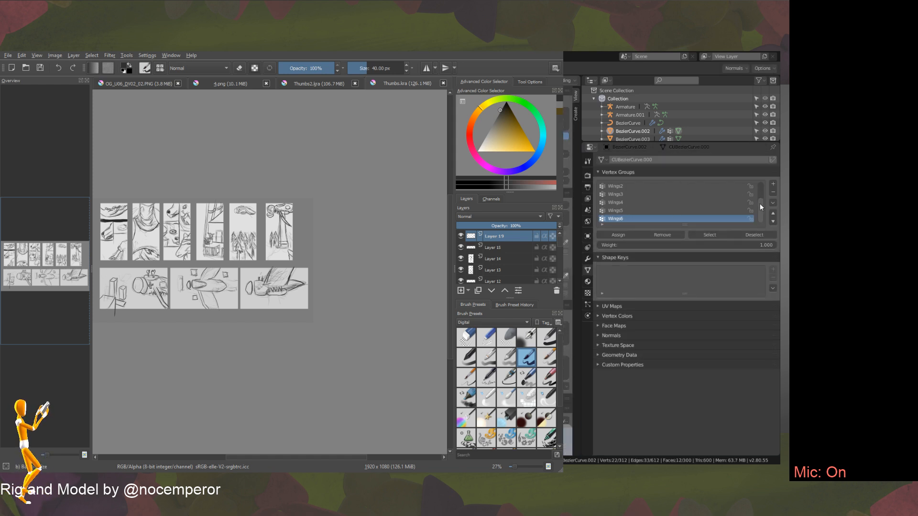
pyautogui.moveTo(760, 206); pyautogui.dragTo(764, 185)
pyautogui.click(662, 202)
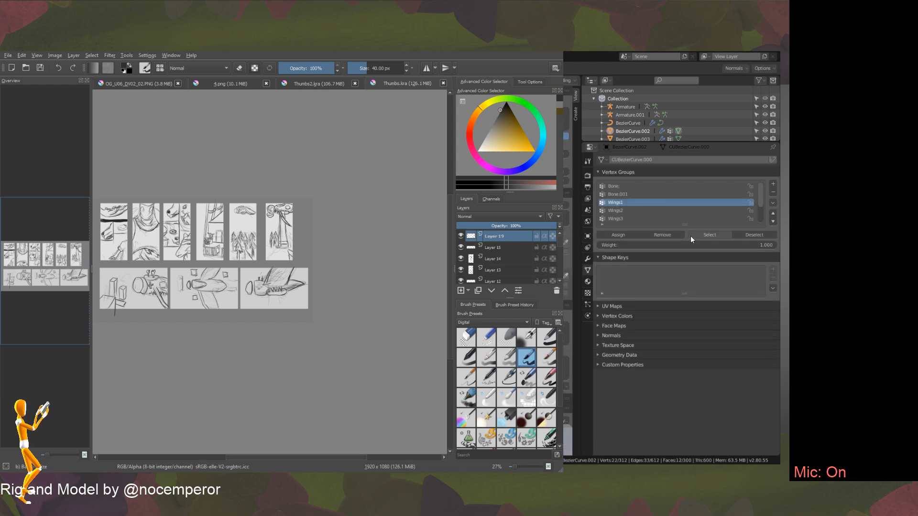
pyautogui.click(641, 210)
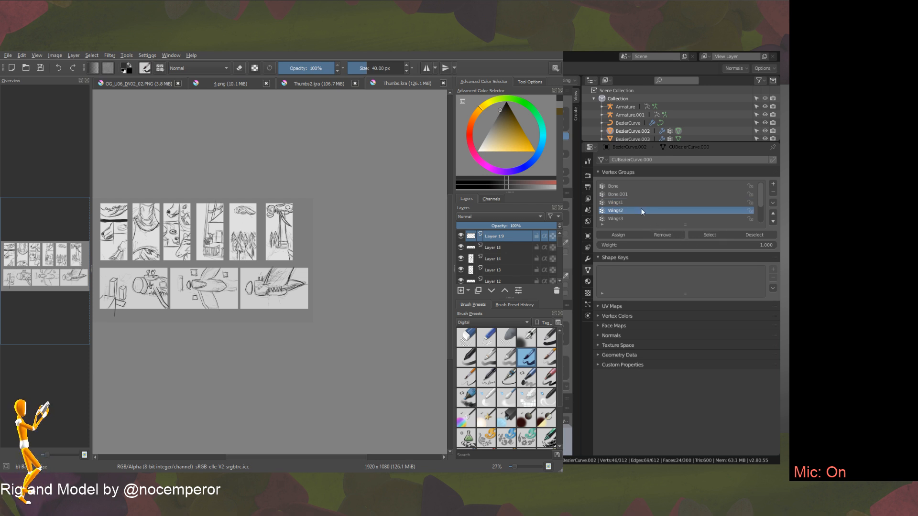
pyautogui.click(712, 237)
pyautogui.press('a')
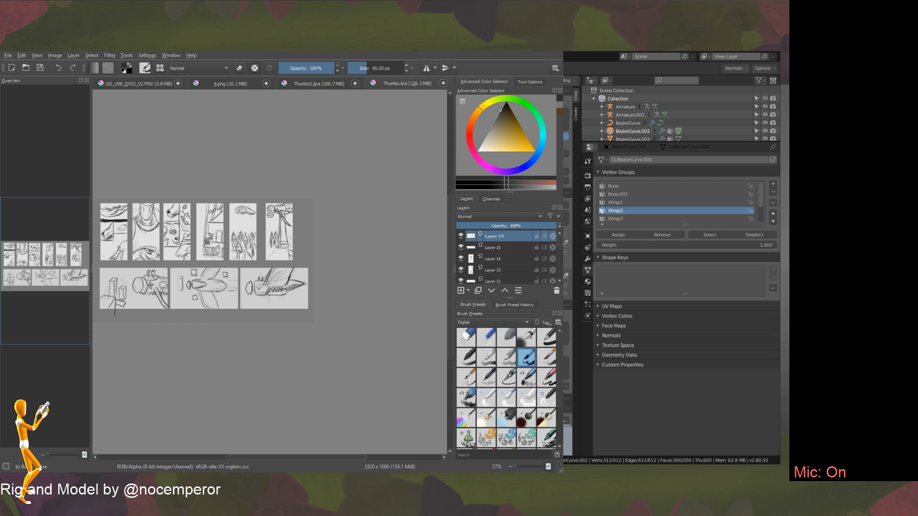
pyautogui.hotkey('alt', 'a')
pyautogui.click(707, 234)
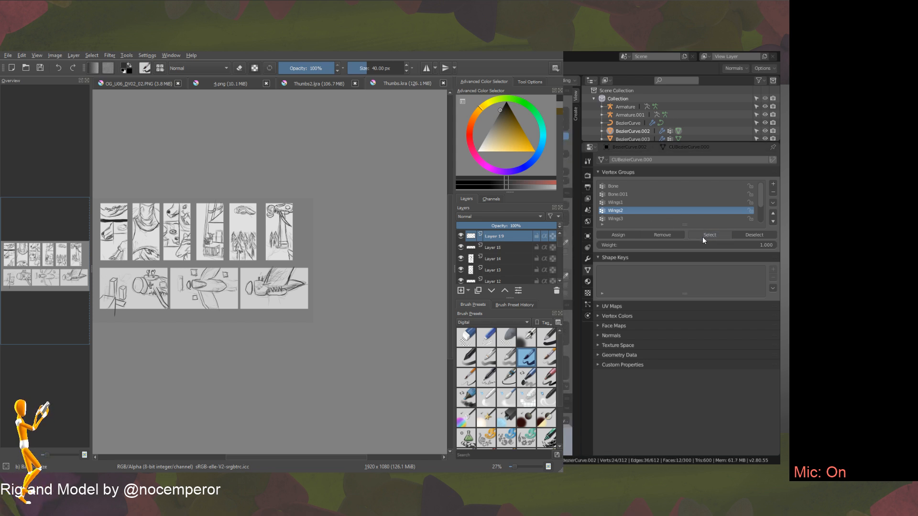
pyautogui.press('Tab')
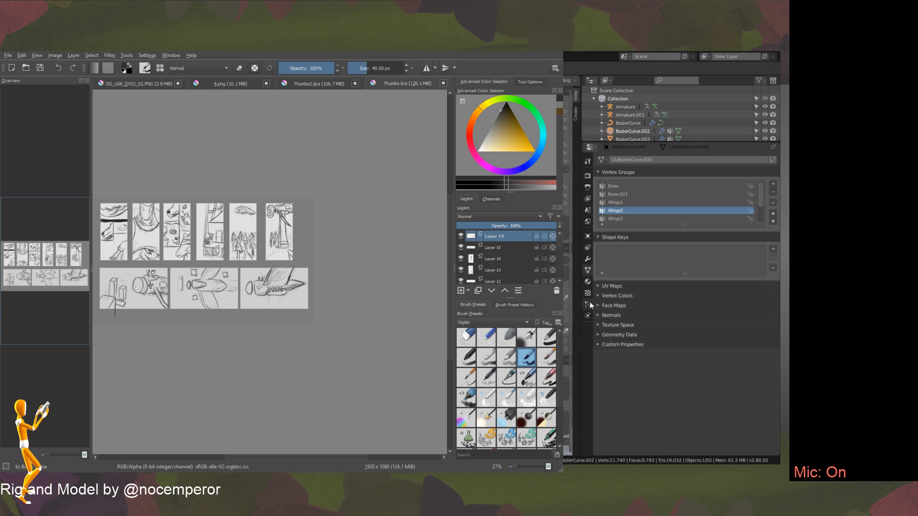
# Target Empty.015's Copy Location constraint at BezierCurve.002 with the Wings2 vertex group.
pyautogui.click(587, 247)
pyautogui.click(657, 161)
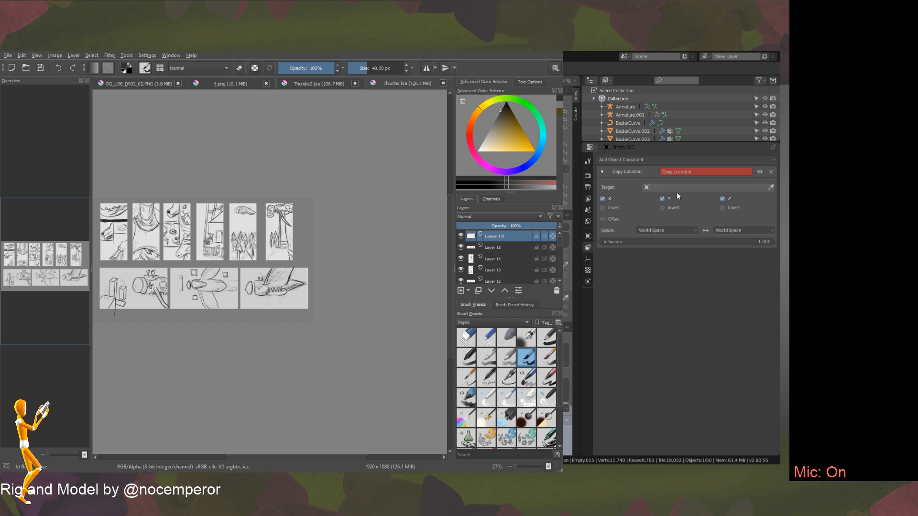
pyautogui.click(677, 189)
pyautogui.click(639, 189)
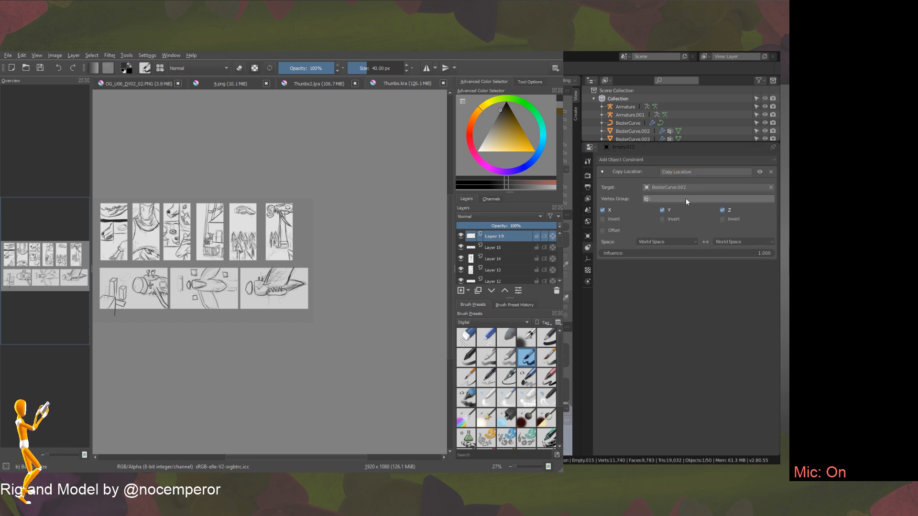
pyautogui.click(685, 198)
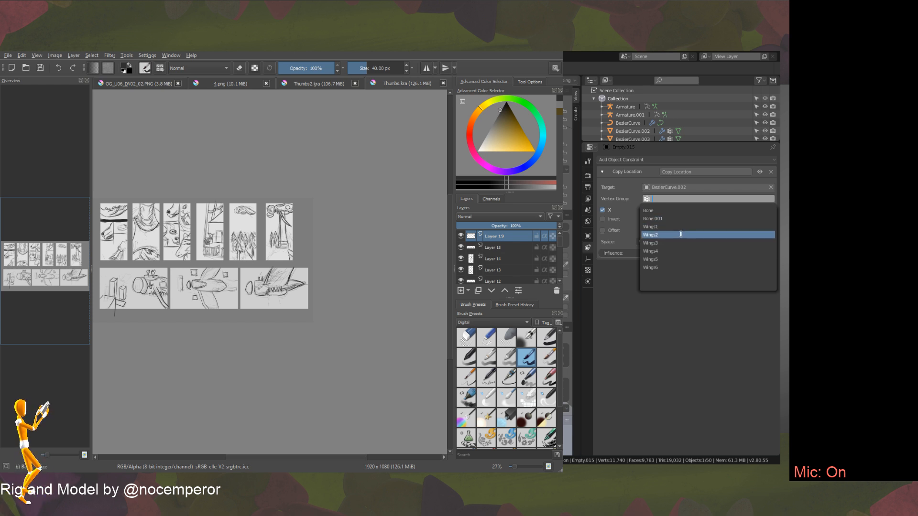
pyautogui.click(671, 235)
# Put Armature into Pose Mode and run a searched operator on its selected bone.
pyautogui.click(632, 131)
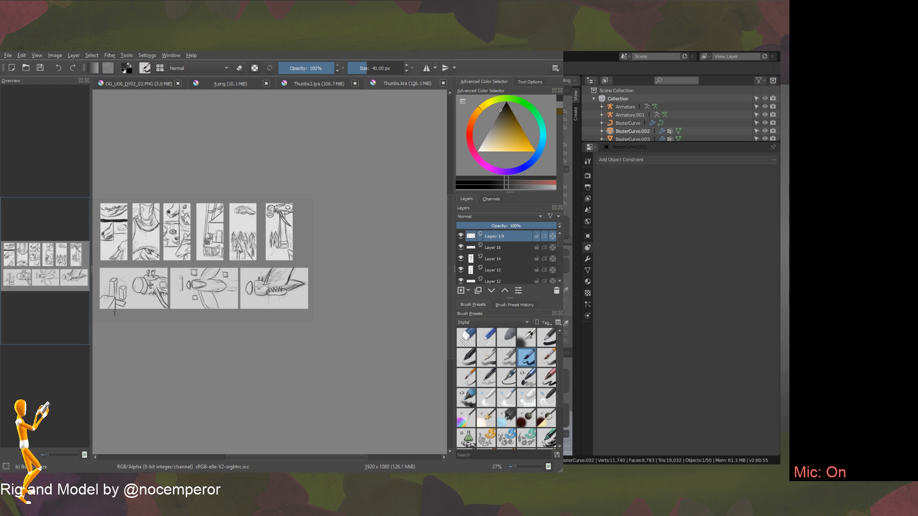
pyautogui.click(625, 107)
pyautogui.hotkey('ctrl', 'Tab')
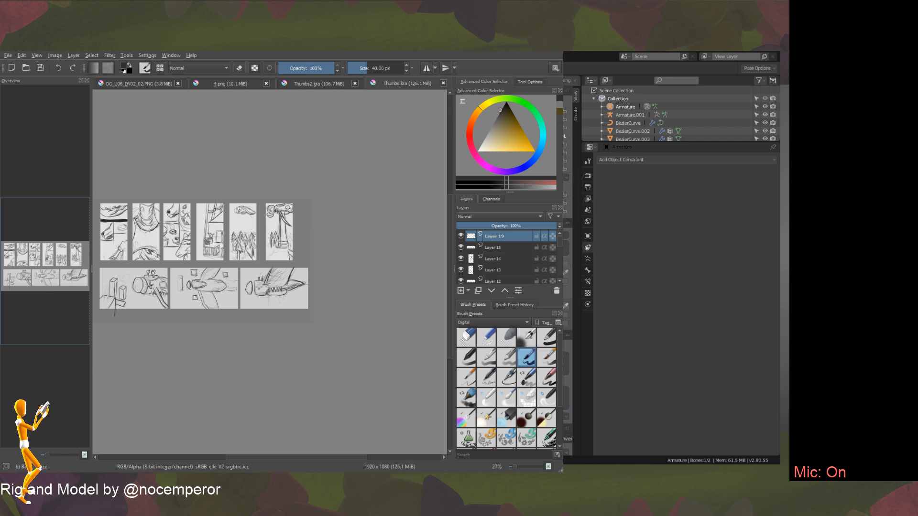
pyautogui.press('F3')
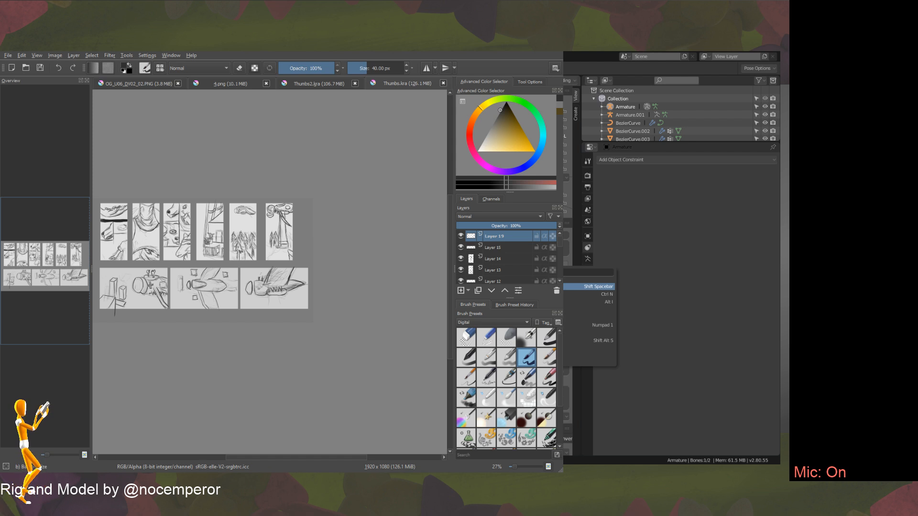
pyautogui.press('Down')
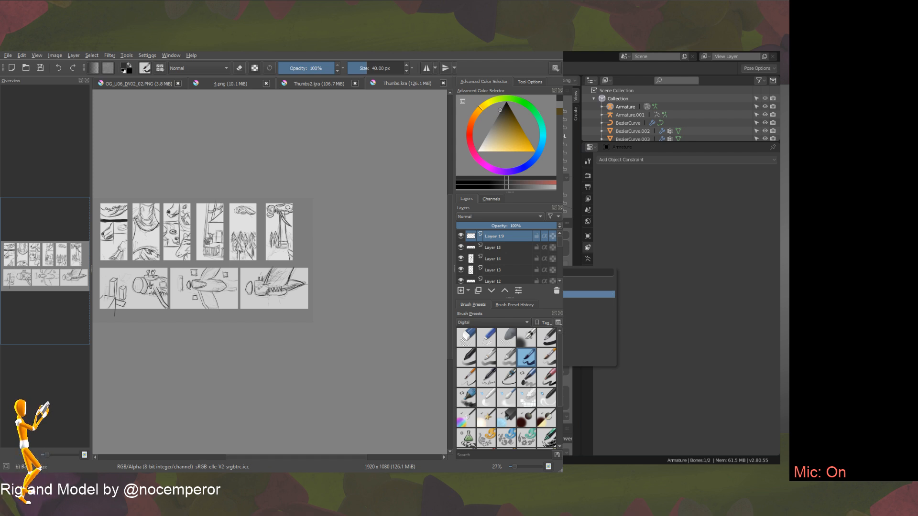
pyautogui.press('Return')
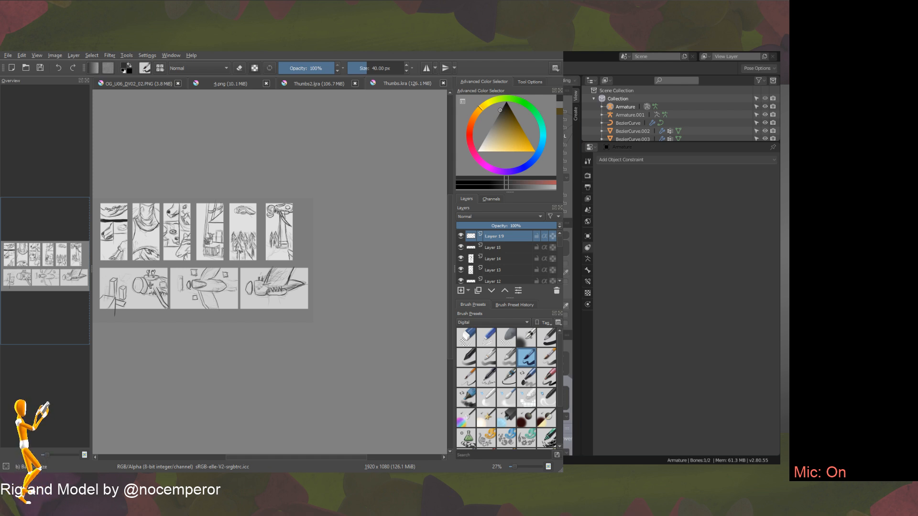
# Subdivide the selected Armature bone in Edit Mode and return the armature to Pose Mode.
pyautogui.press('Tab')
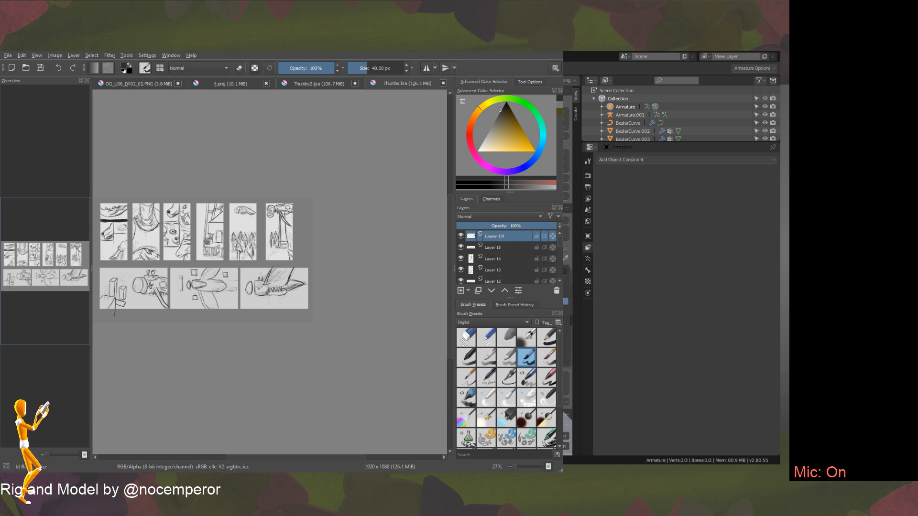
pyautogui.press('Return')
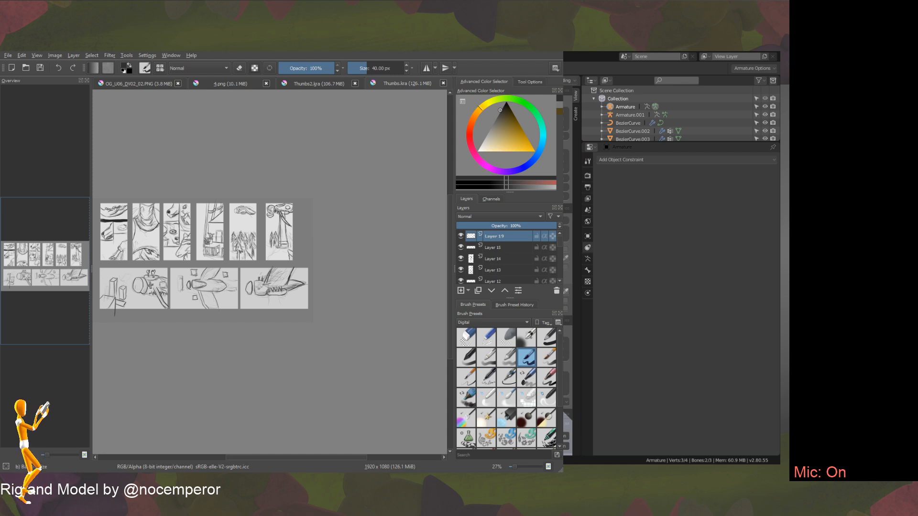
pyautogui.hotkey('ctrl', 'Tab')
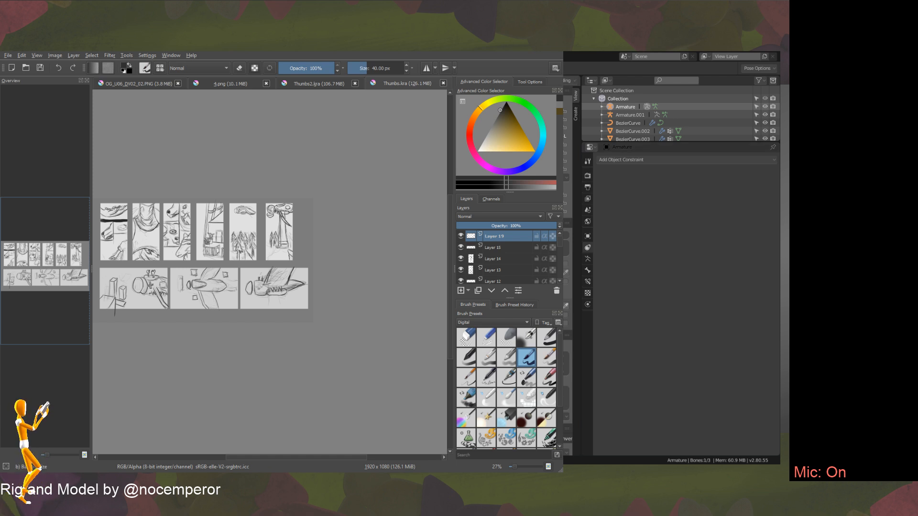
# Return Armature to Object Mode and select BezierCurve.002 together with Armature, keeping Armature as the active object.
pyautogui.hotkey('ctrl', 'Tab')
pyautogui.keyDown('shift'); pyautogui.click(633, 131); pyautogui.keyUp('shift')
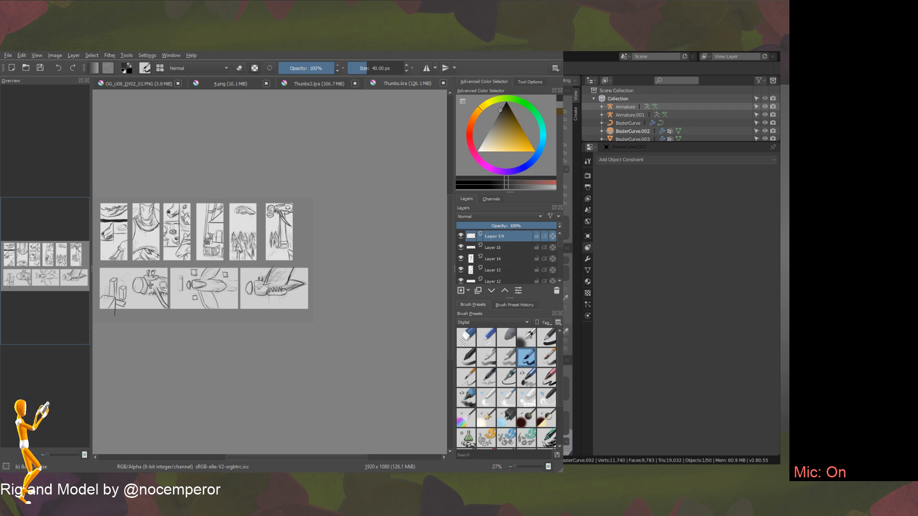
pyautogui.click(625, 107)
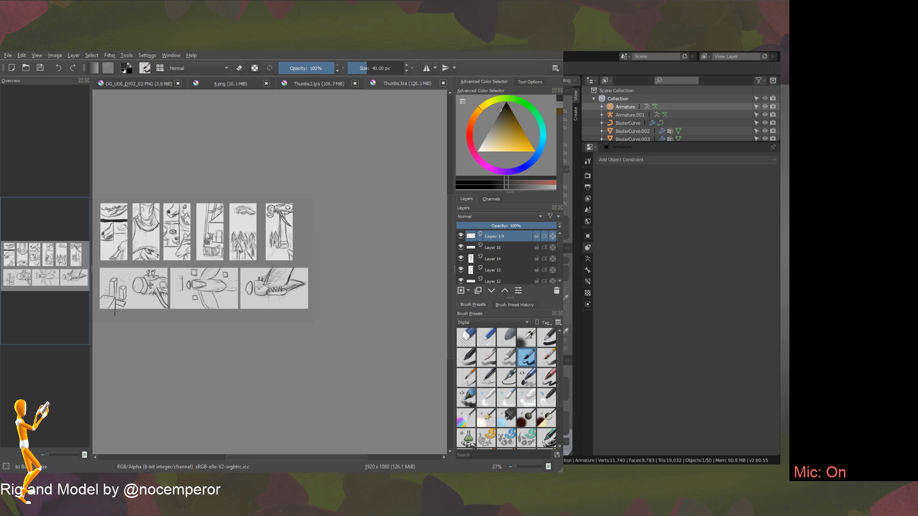
pyautogui.keyDown('shift'); pyautogui.click(632, 131); pyautogui.keyUp('shift')
pyautogui.keyDown('shift'); pyautogui.click(625, 107); pyautogui.keyUp('shift')
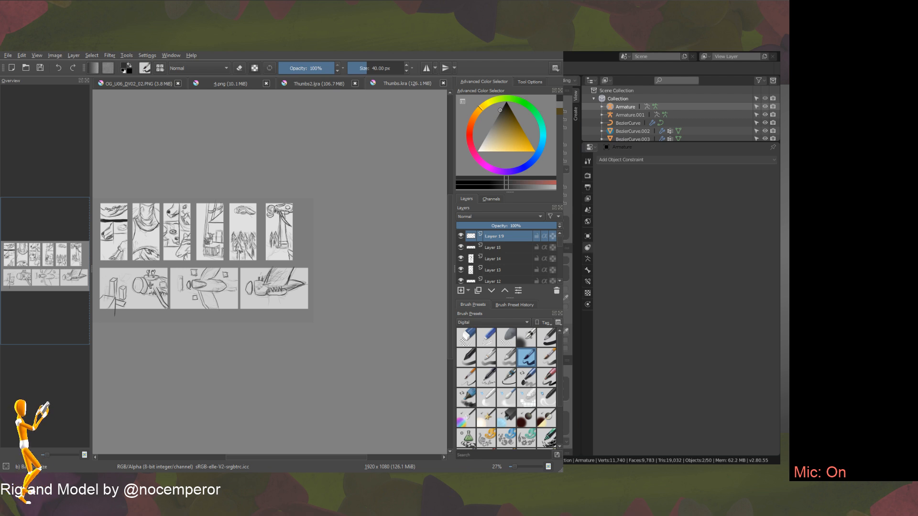
# Check BezierCurve.002 and Armature individually, switching Armature in and out of Edit Mode.
pyautogui.click(632, 131)
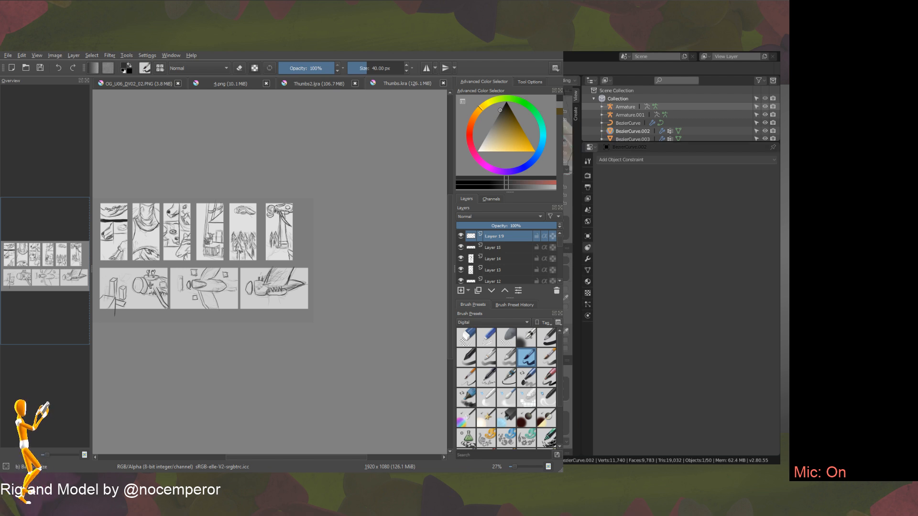
pyautogui.click(624, 106)
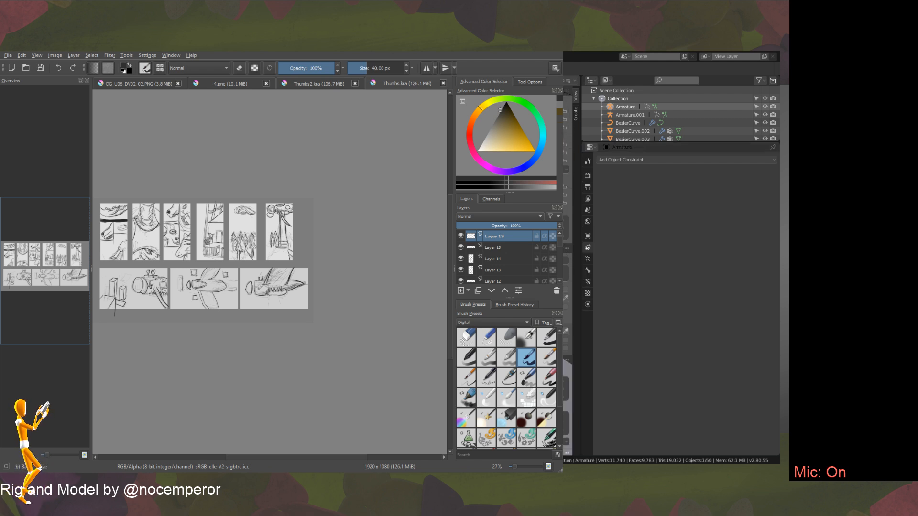
pyautogui.press('Tab')
pyautogui.press('Tab')
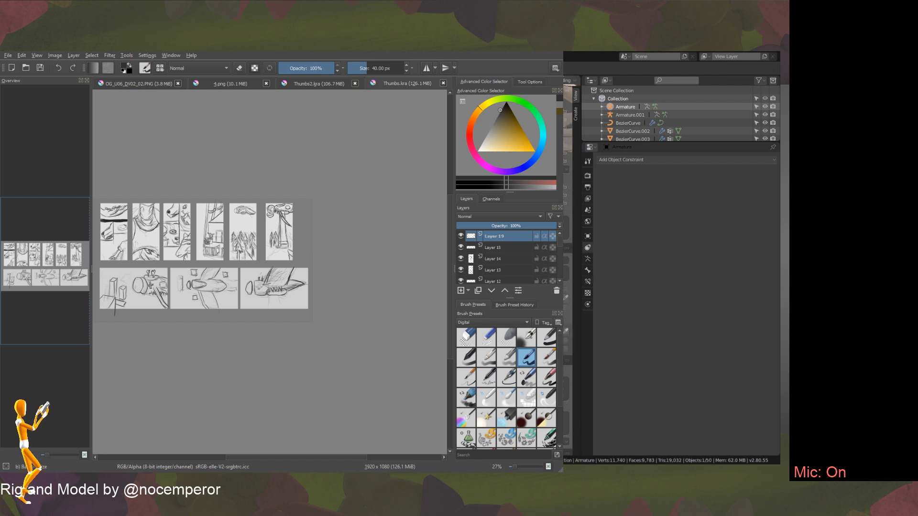
# Switch from Krita to Blender, view the textured space suit character and select all of its parts.
pyautogui.hotkey('ctrl', 'Tab')
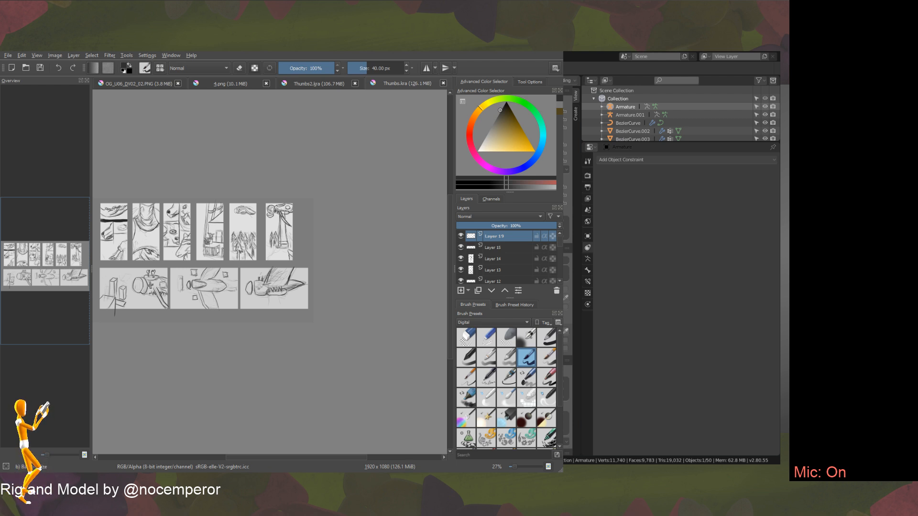
pyautogui.hotkey('ctrl', 'o')
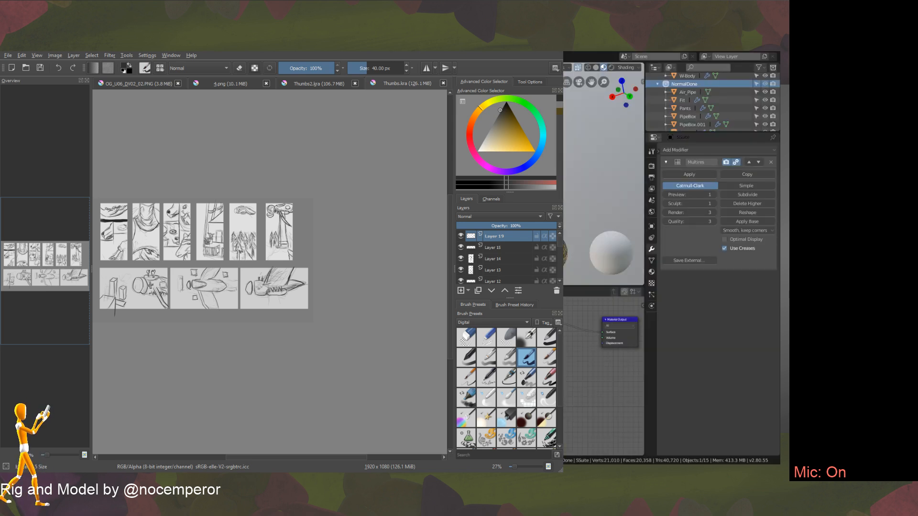
pyautogui.hotkey('alt', 'Tab')
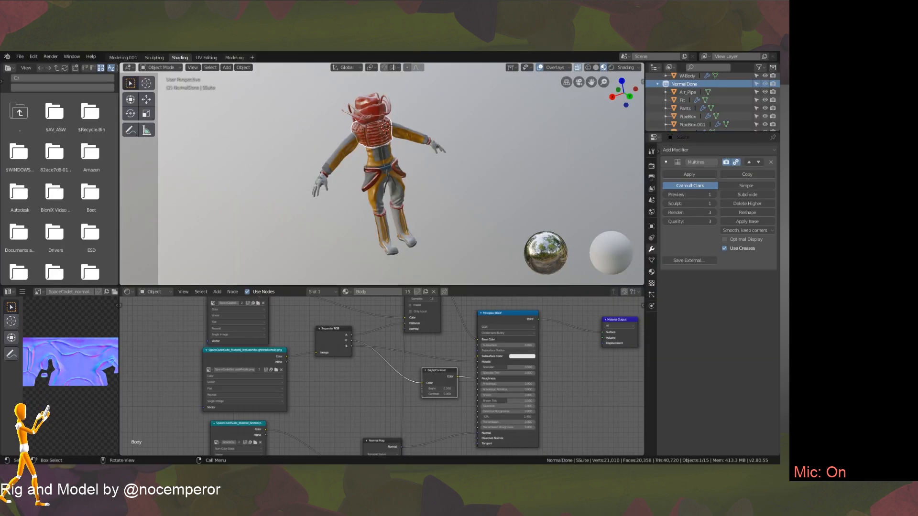
pyautogui.moveTo(409, 165)
pyautogui.mouseDown(button='middle')
pyautogui.moveTo(432, 158)
pyautogui.moveTo(412, 186)
pyautogui.moveTo(331, 202)
pyautogui.moveTo(351, 177)
pyautogui.moveTo(410, 157)
pyautogui.mouseUp(button='middle')
pyautogui.press('a')
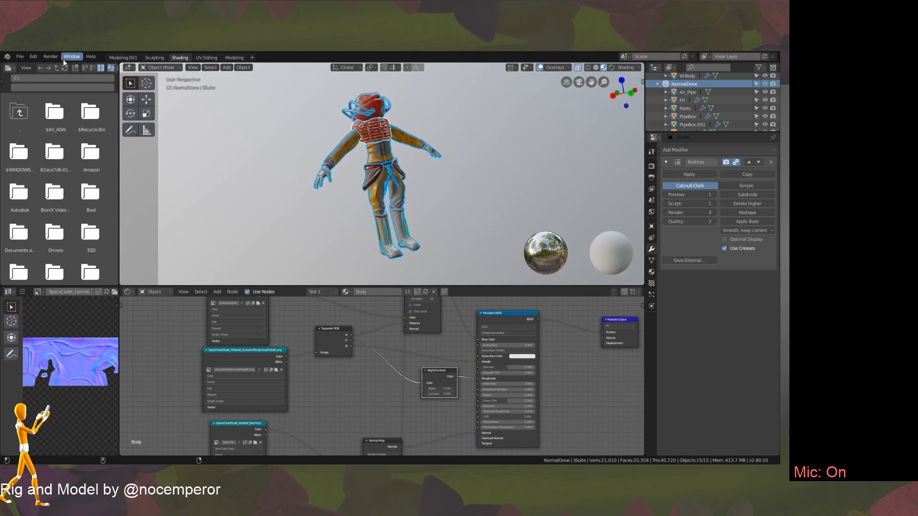
# Open Ferret5.blend from the SeniorFinalModels folder and look over the two ferret models.
pyautogui.click(20, 56)
pyautogui.click(36, 74)
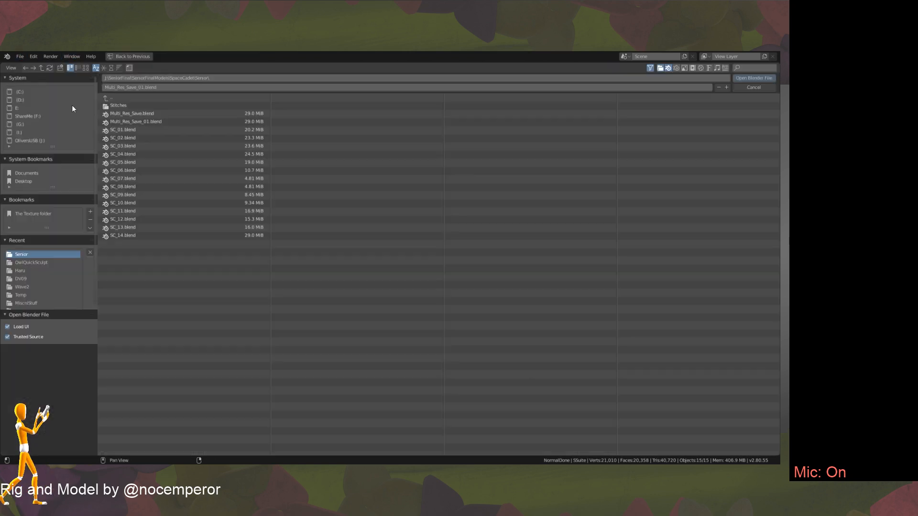
pyautogui.click(152, 98)
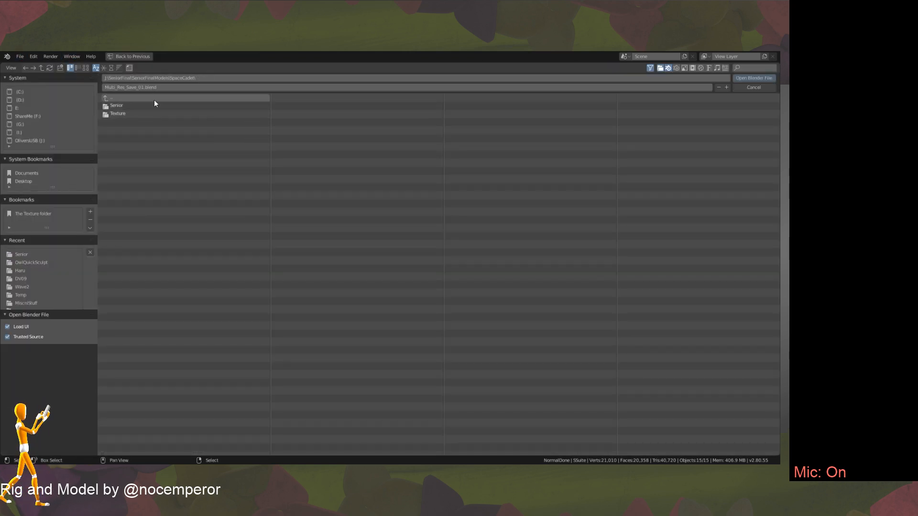
pyautogui.click(154, 98)
pyautogui.doubleClick(149, 162)
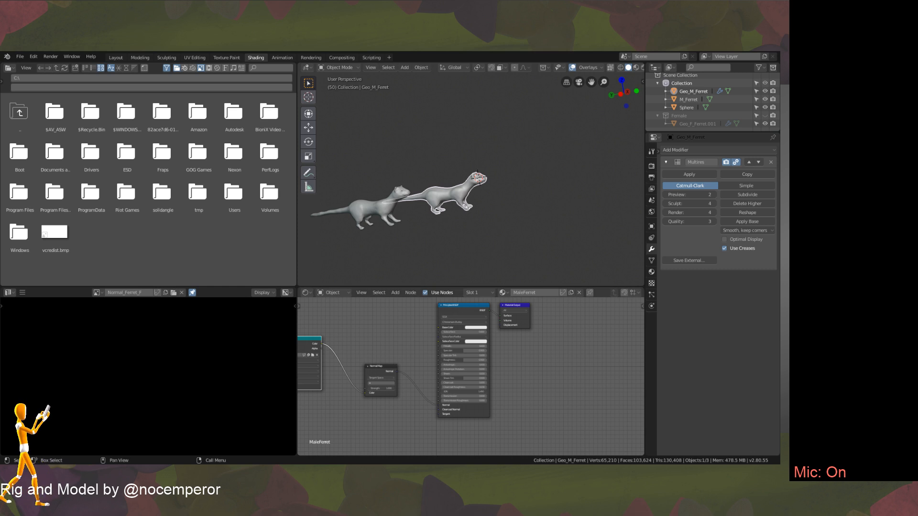
pyautogui.moveTo(550, 268); pyautogui.dragTo(483, 182, button='middle')
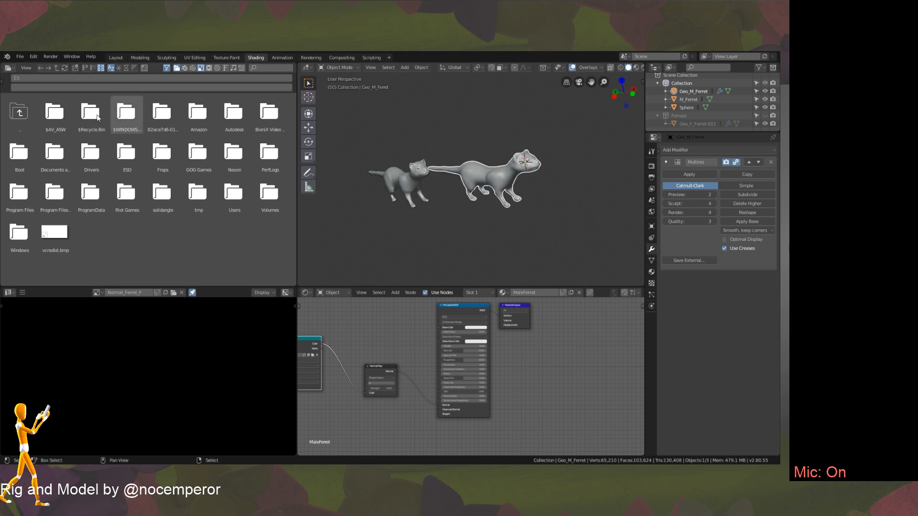
# Open SC_14.blend from the SpaceCadet project's Senior folder.
pyautogui.click(19, 57)
pyautogui.click(32, 75)
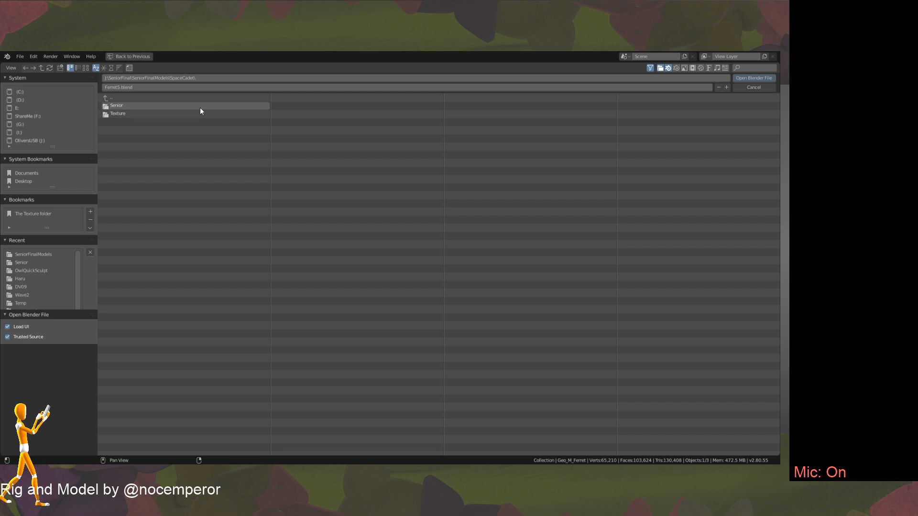
pyautogui.click(200, 106)
pyautogui.click(175, 235)
pyautogui.doubleClick(176, 235)
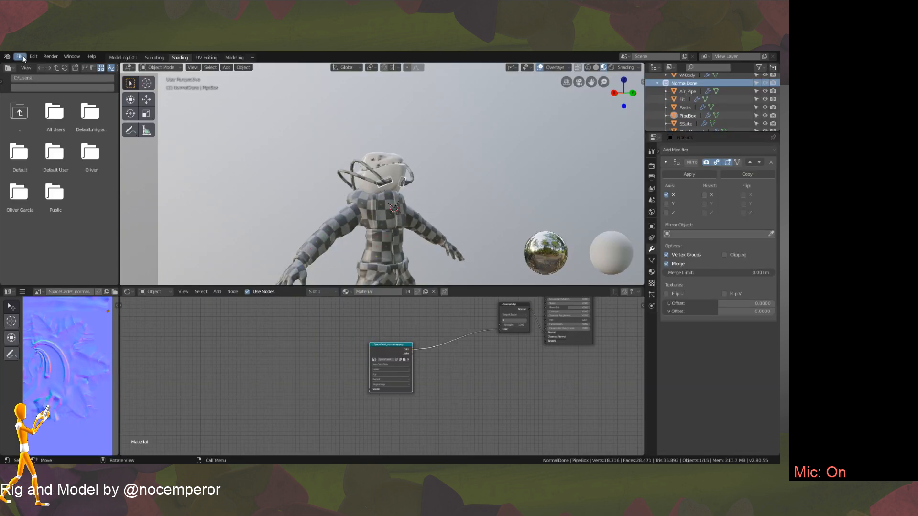
# Open Multi_Res_Save_01.blend from the Senior folder to view the textured space suit character.
pyautogui.click(21, 57)
pyautogui.click(38, 75)
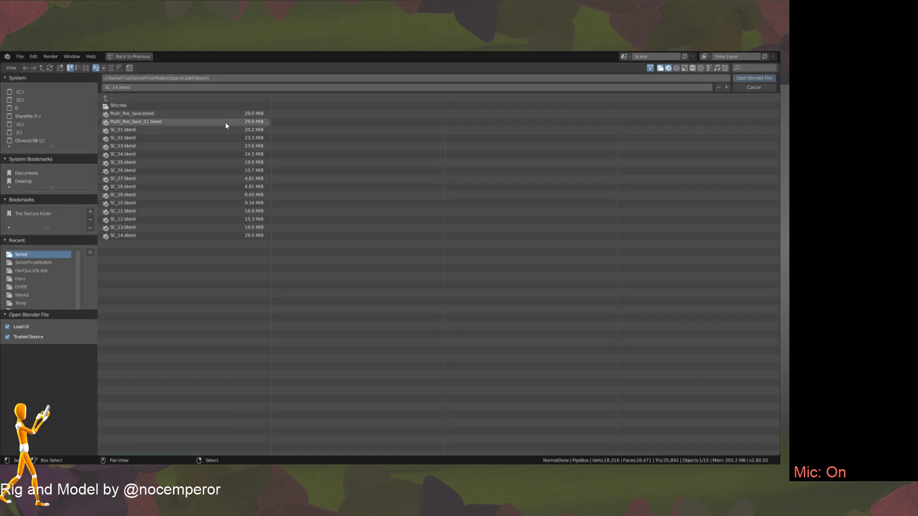
pyautogui.click(225, 122)
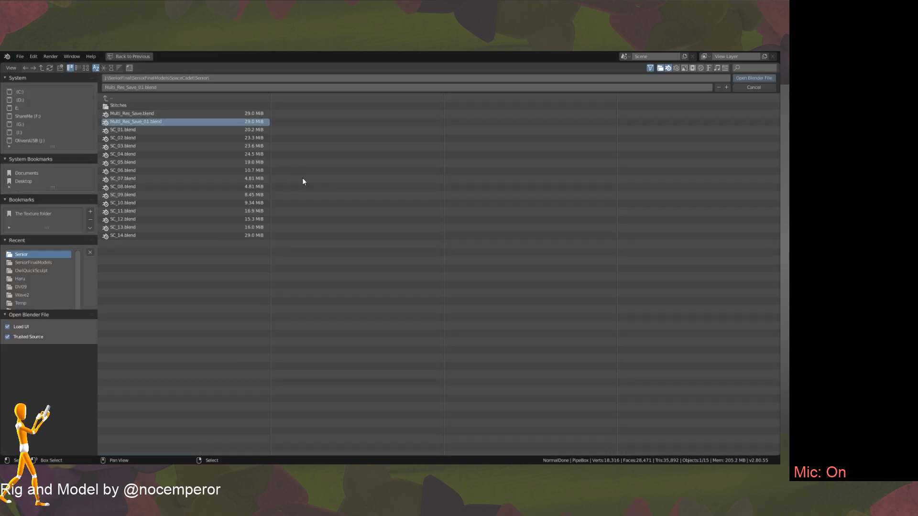
pyautogui.press('Return')
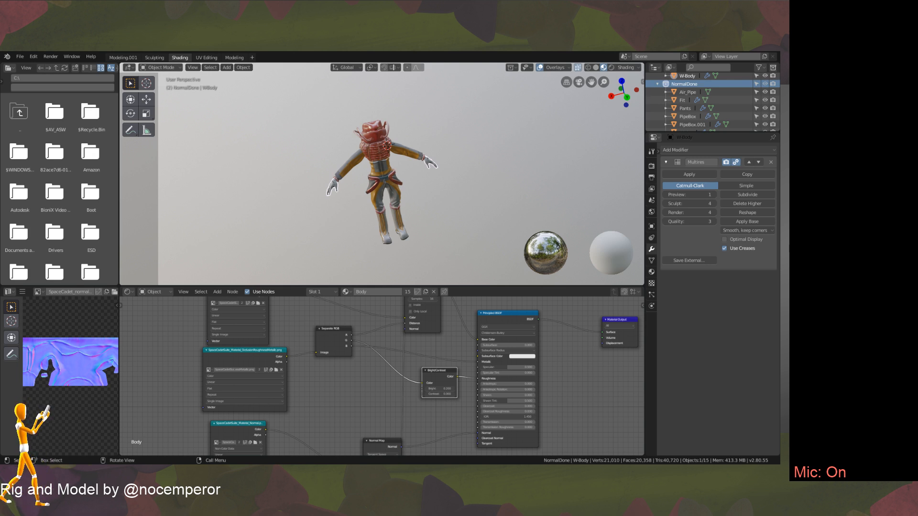
# Reopen the airship project LugosiBstrike.blend from the recent files.
pyautogui.click(22, 57)
pyautogui.moveTo(50, 84)
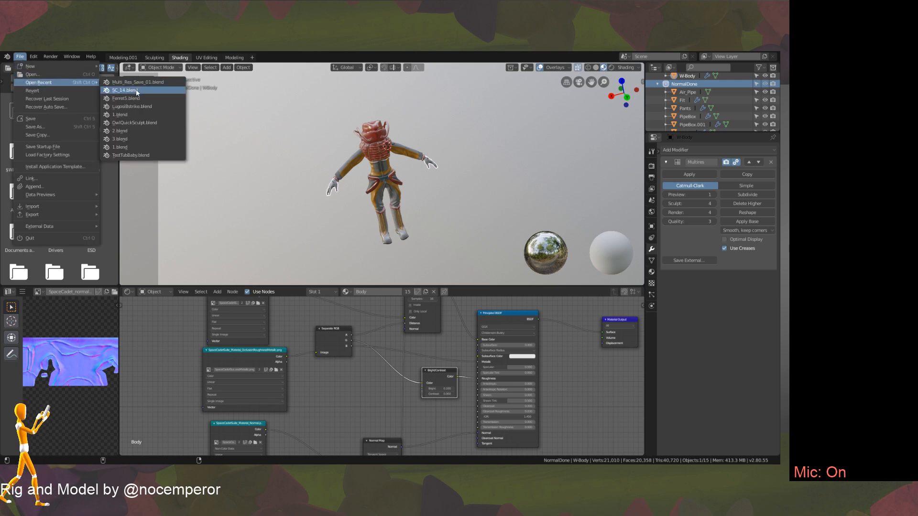
pyautogui.click(139, 106)
# Put Armature into Pose Mode, swing the wing's root bone upward and rotate Bone.002 to bend the outer wing down.
pyautogui.moveTo(363, 163); pyautogui.dragTo(331, 266, button='middle')
pyautogui.hotkey('ctrl', 'Tab')
pyautogui.click(308, 261)
pyautogui.press('r')
pyautogui.press('y')
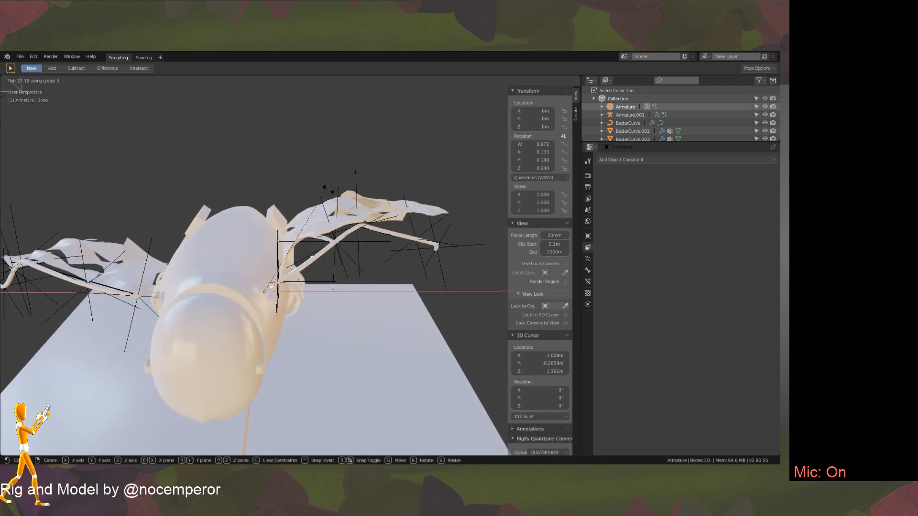
pyautogui.click(332, 189)
pyautogui.click(331, 189)
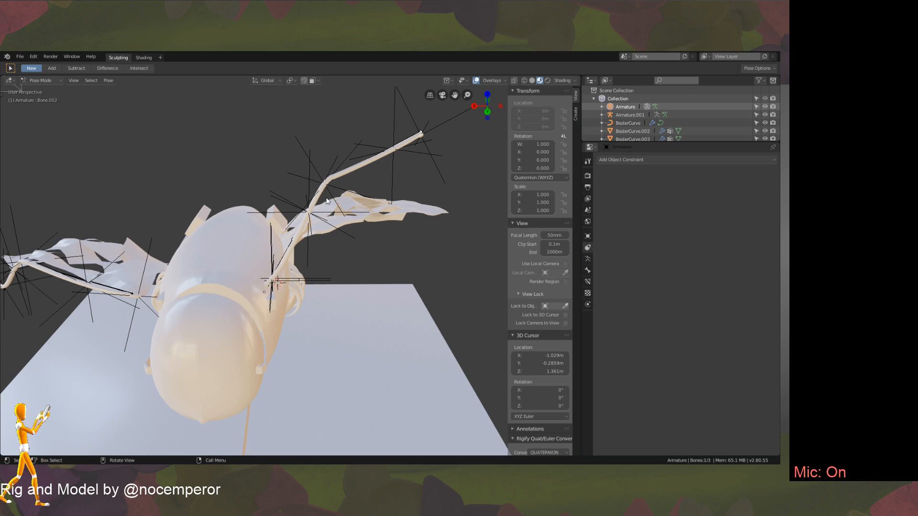
pyautogui.press('r')
pyautogui.click(375, 254)
# Rotate Bone.001 by 22.6° around the global Y axis to test the wing tip, then try a free rotation.
pyautogui.click(407, 218)
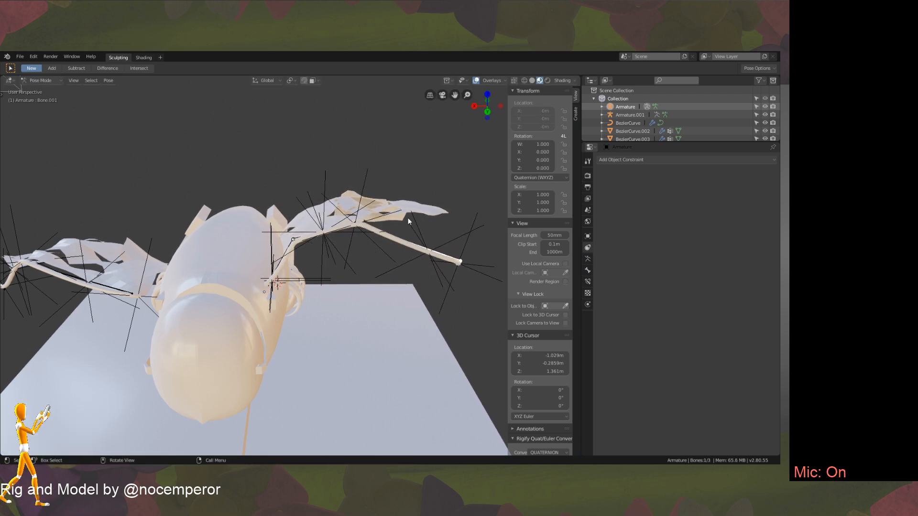
pyautogui.press('r')
pyautogui.press('x')
pyautogui.rightClick(405, 190)
pyautogui.press('r')
pyautogui.press('y')
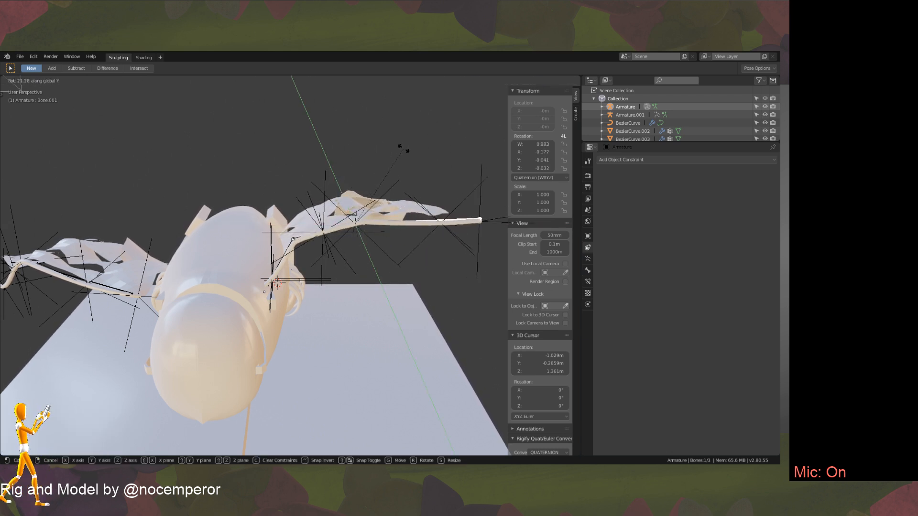
pyautogui.click(381, 164)
pyautogui.moveTo(381, 164); pyautogui.dragTo(331, 210, button='middle')
pyautogui.press('r')
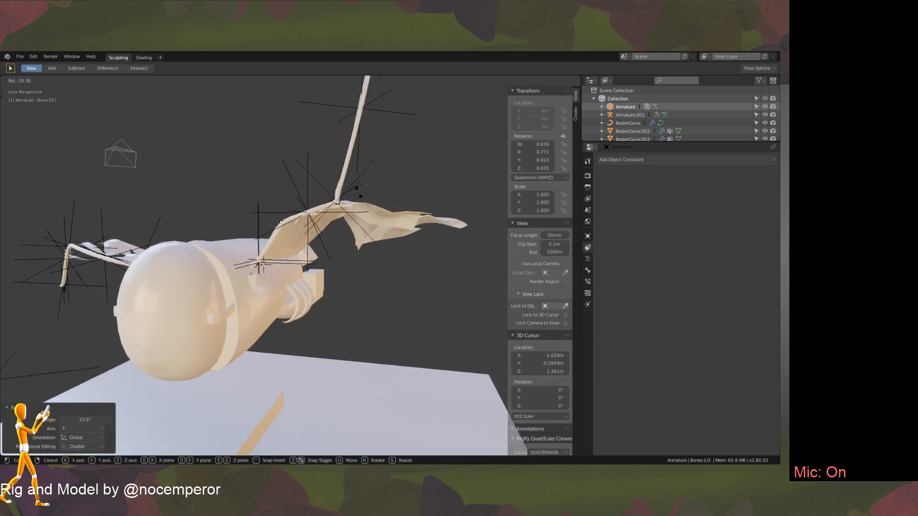
pyautogui.rightClick(366, 221)
# Rotate the wing's root bone freely, then try turning Bone.001 around the global Z axis.
pyautogui.click(287, 221)
pyautogui.press('r')
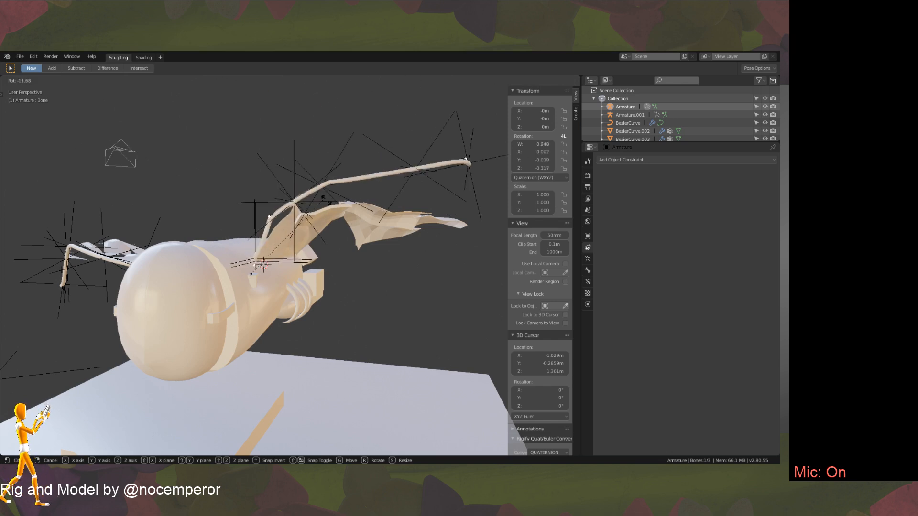
pyautogui.click(348, 204)
pyautogui.moveTo(348, 204); pyautogui.dragTo(376, 200, button='middle')
pyautogui.click(391, 213)
pyautogui.press('r')
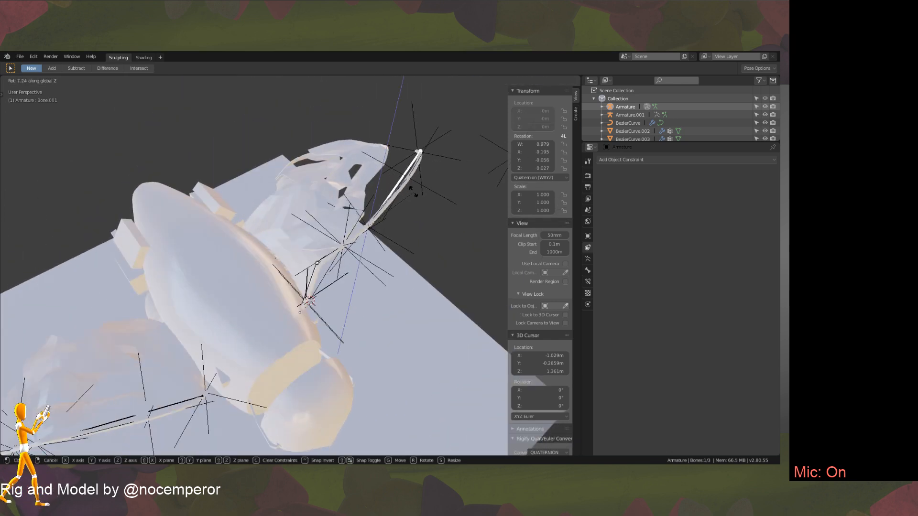
pyautogui.press('z')
pyautogui.press('Escape')
# Return Armature to Object Mode and bring SailA.000 into Edit Mode with its vertices at the wing joint selected.
pyautogui.moveTo(394, 202); pyautogui.dragTo(369, 225, button='middle')
pyautogui.click(365, 236)
pyautogui.hotkey('ctrl', 'Tab')
pyautogui.click(343, 223)
pyautogui.press('Tab')
pyautogui.press('Tab')
pyautogui.press('Tab')
pyautogui.press('Tab')
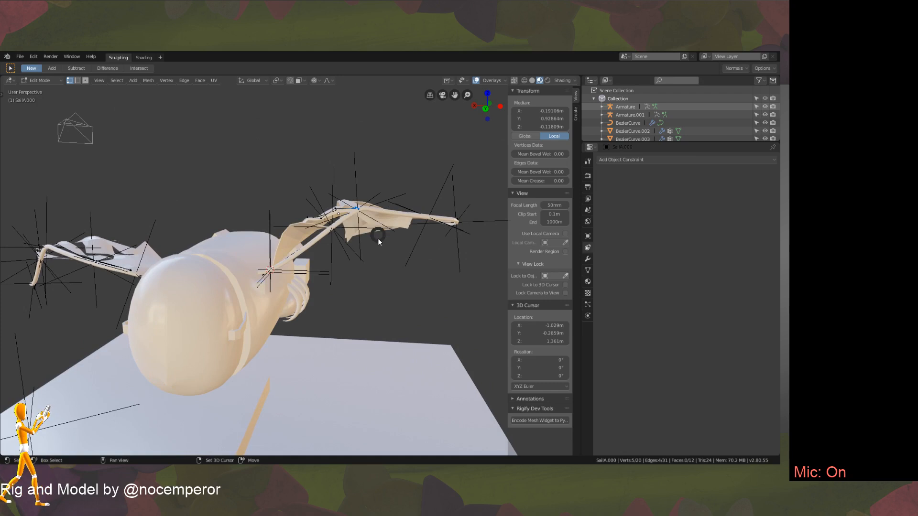
# Hook the selected wing-joint vertices of SailA.000 to a new object.
pyautogui.moveTo(379, 266); pyautogui.dragTo(382, 300, button='middle')
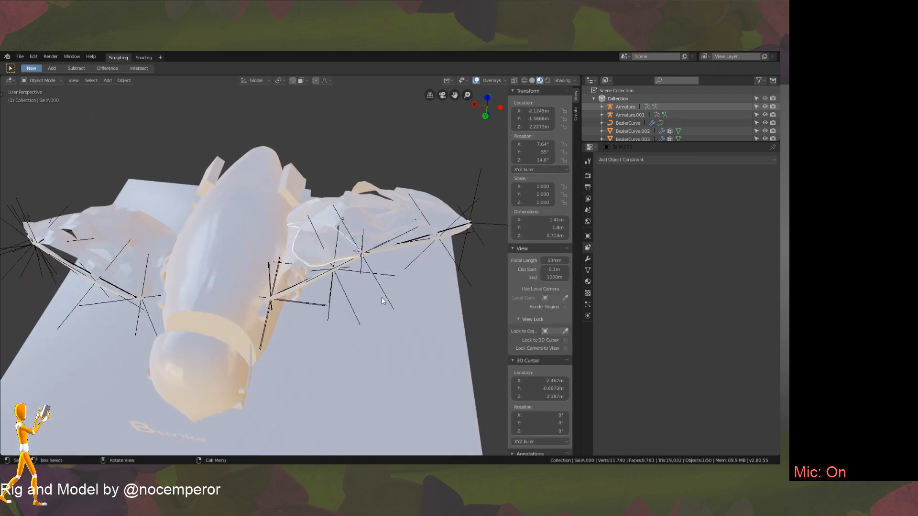
pyautogui.keyDown('alt'); pyautogui.click(388, 265); pyautogui.keyUp('alt')
pyautogui.moveTo(401, 232); pyautogui.dragTo(384, 254, button='middle')
pyautogui.press('Tab')
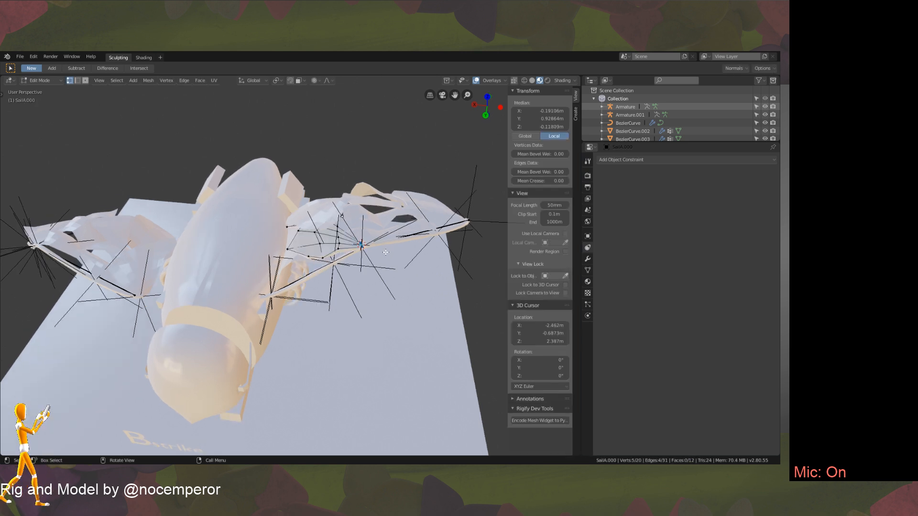
pyautogui.hotkey('ctrl', 'h')
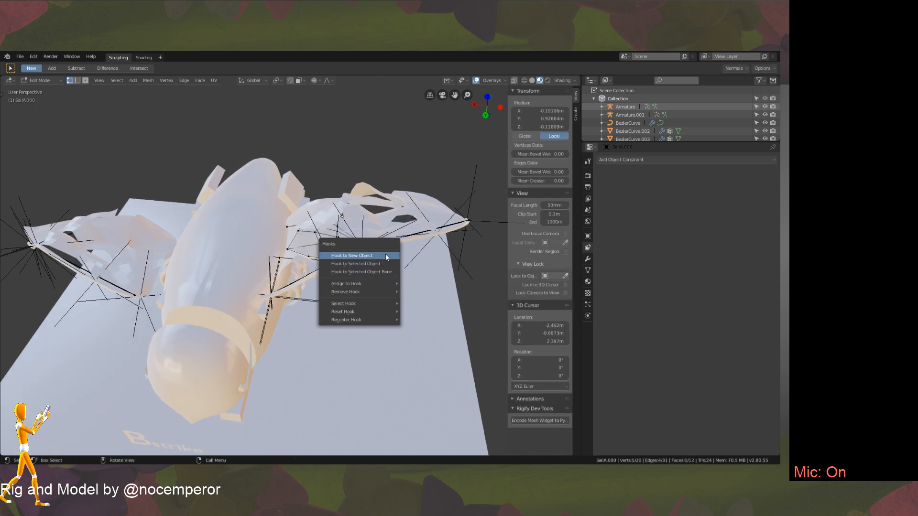
pyautogui.click(386, 255)
# Parent SailA.000's new hook empty to Empty.004 at the same wing joint, using the Object option.
pyautogui.moveTo(386, 255); pyautogui.dragTo(366, 167, button='middle')
pyautogui.press('Tab')
pyautogui.click(357, 163)
pyautogui.click(348, 162)
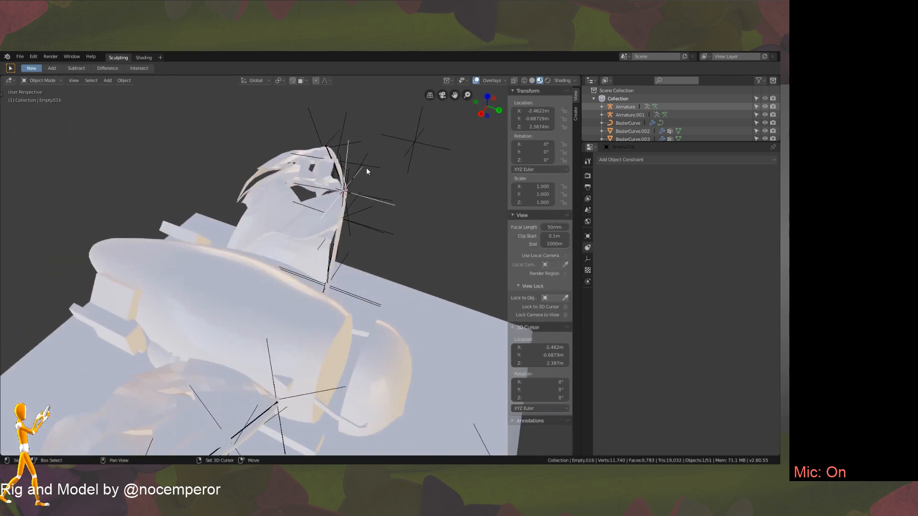
pyautogui.keyDown('shift'); pyautogui.click(359, 152); pyautogui.keyUp('shift')
pyautogui.hotkey('ctrl', 'p')
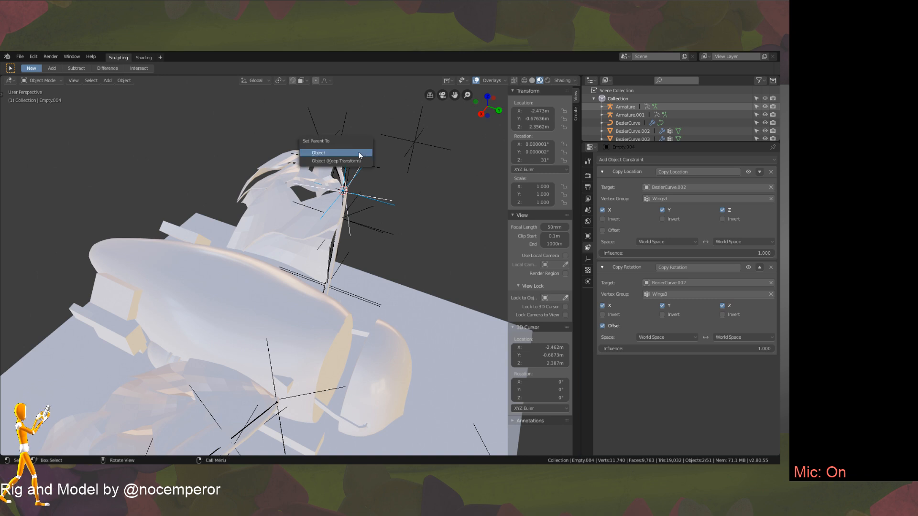
pyautogui.click(359, 152)
pyautogui.moveTo(415, 222); pyautogui.dragTo(368, 196, button='middle')
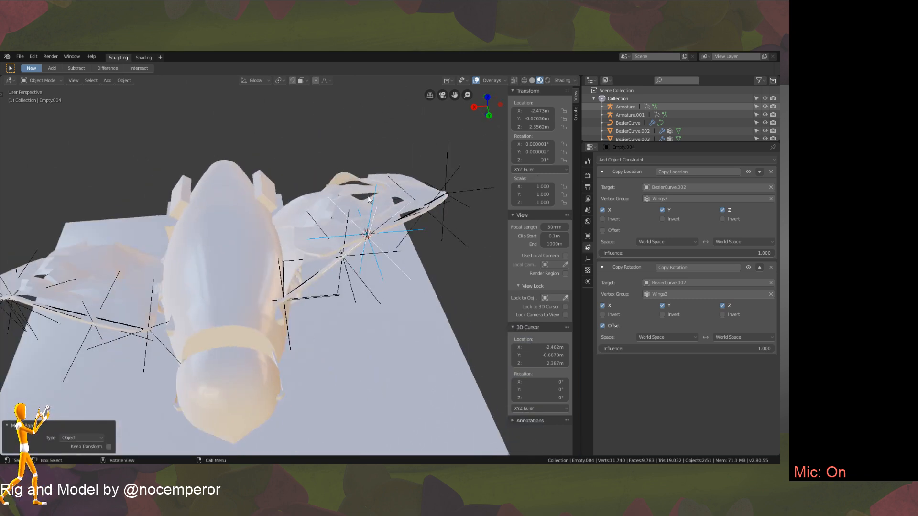
# Edit SailB.001 and circle-select only its four corner vertices beside the outer wing joint.
pyautogui.click(403, 227)
pyautogui.moveTo(420, 218); pyautogui.dragTo(397, 245, button='middle')
pyautogui.click(383, 255)
pyautogui.press('Tab')
pyautogui.hotkey('alt', 'a')
pyautogui.press('c')
pyautogui.click(393, 235)
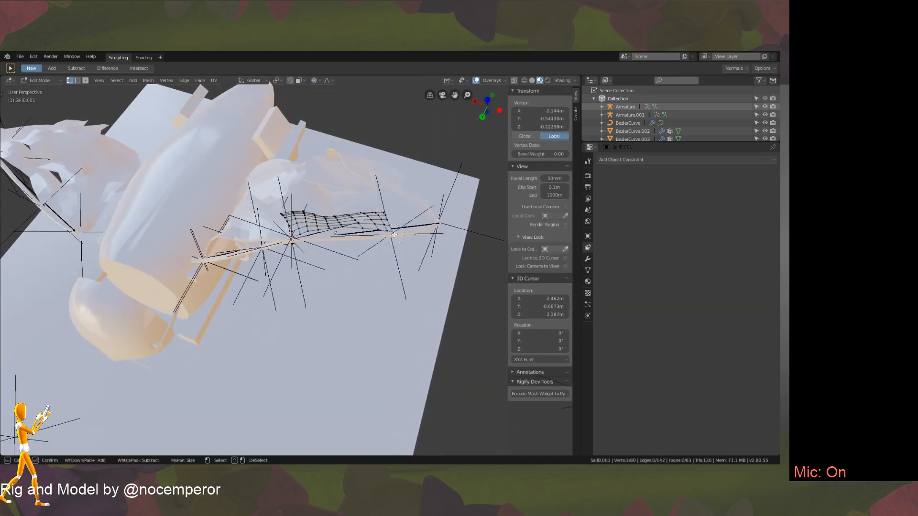
pyautogui.moveTo(394, 234); pyautogui.dragTo(390, 229)
pyautogui.press('Escape')
pyautogui.moveTo(417, 261)
pyautogui.mouseDown(button='middle')
pyautogui.moveTo(423, 238)
pyautogui.moveTo(398, 263)
pyautogui.mouseUp(button='middle')
pyautogui.click(398, 263)
pyautogui.press('c')
pyautogui.click(394, 261)
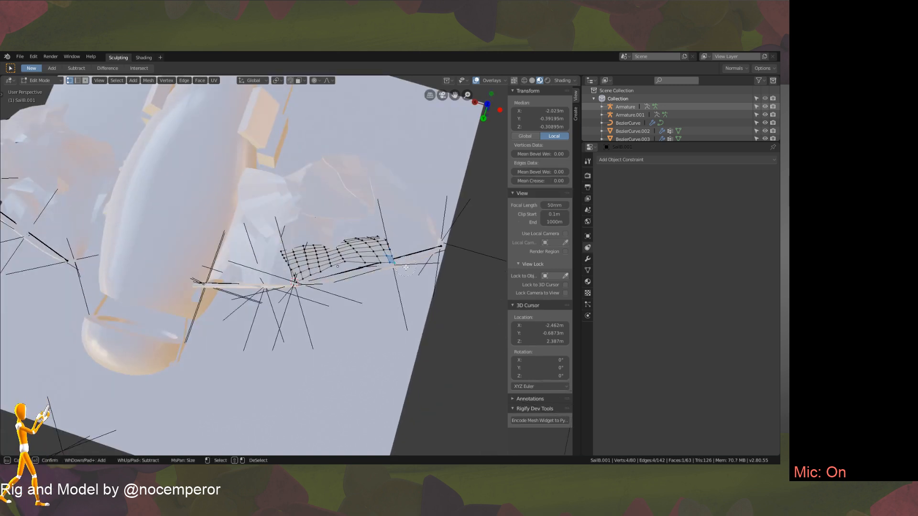
pyautogui.press('Escape')
# Snap the 3D cursor to the selected corner vertices of SailB.001 and hook them to a new object.
pyautogui.hotkey('shift', 's')
pyautogui.click(425, 321)
pyautogui.press('Tab')
pyautogui.moveTo(430, 322); pyautogui.dragTo(430, 271, button='middle')
pyautogui.press('Tab')
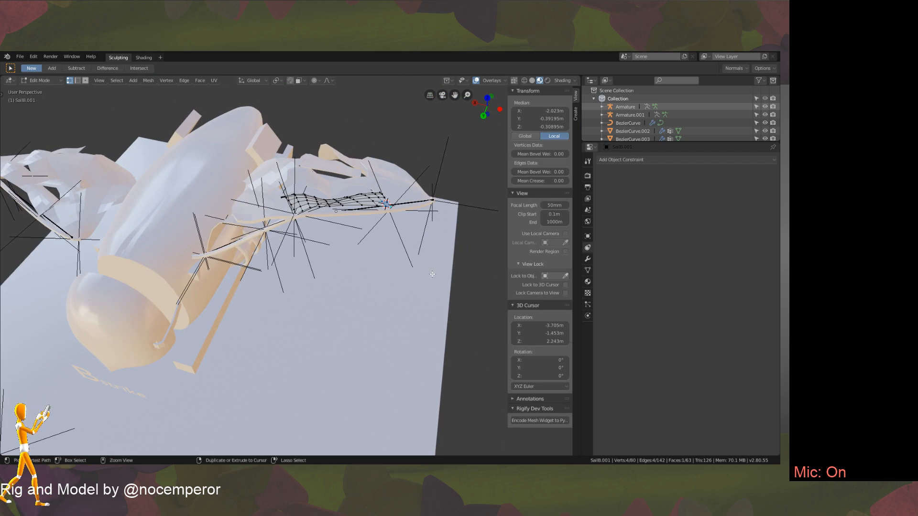
pyautogui.hotkey('ctrl', 'h')
pyautogui.click(399, 275)
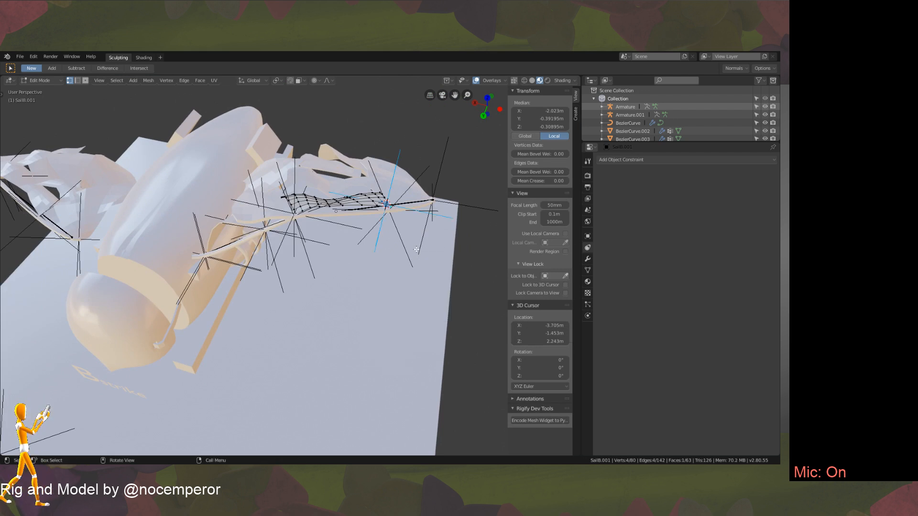
# Parent SailB.001's new hook empty to Empty.005 at the outer wing joint, using the Object option.
pyautogui.press('Tab')
pyautogui.keyDown('shift'); pyautogui.click(400, 150); pyautogui.keyUp('shift')
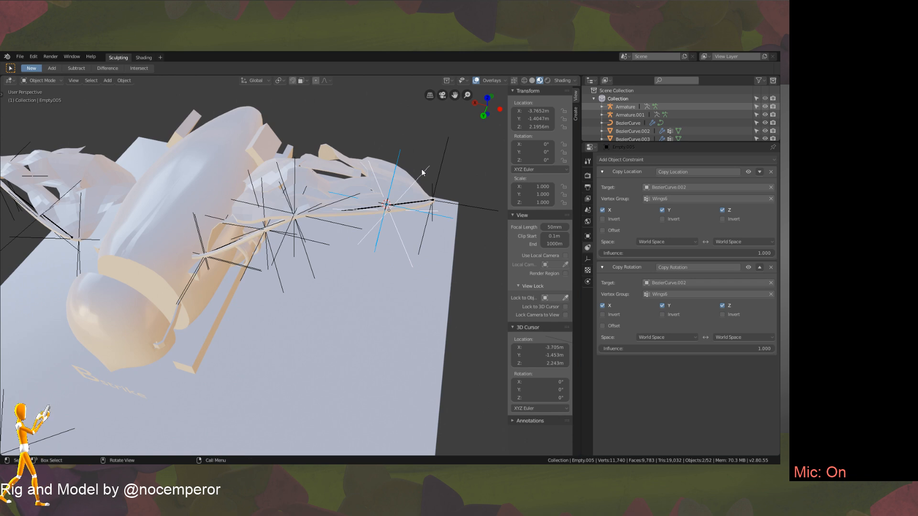
pyautogui.hotkey('ctrl', 'p')
pyautogui.click(420, 169)
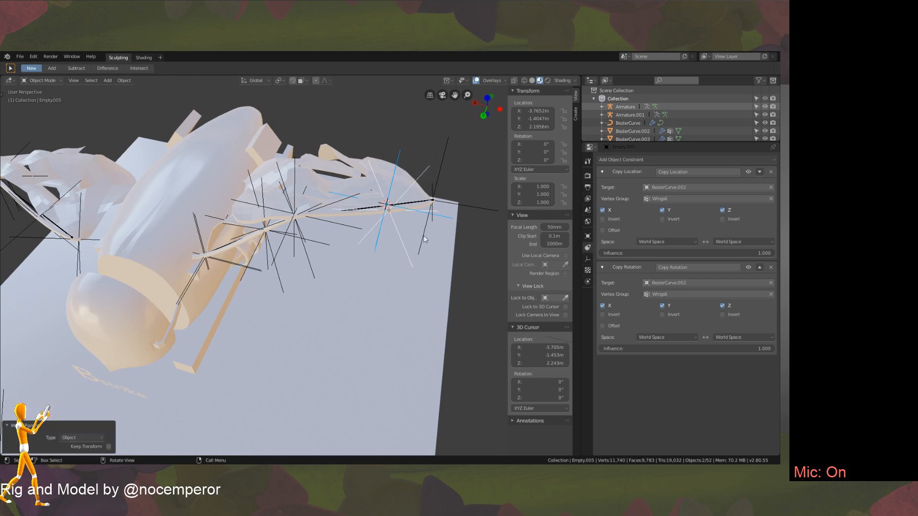
# Edit the outermost wing sail, SailA.004, and circle-select a chain of four of its vertices.
pyautogui.moveTo(420, 168)
pyautogui.mouseDown(button='middle')
pyautogui.moveTo(416, 287)
pyautogui.moveTo(437, 221)
pyautogui.mouseUp(button='middle')
pyautogui.click(416, 288)
pyautogui.press('Tab')
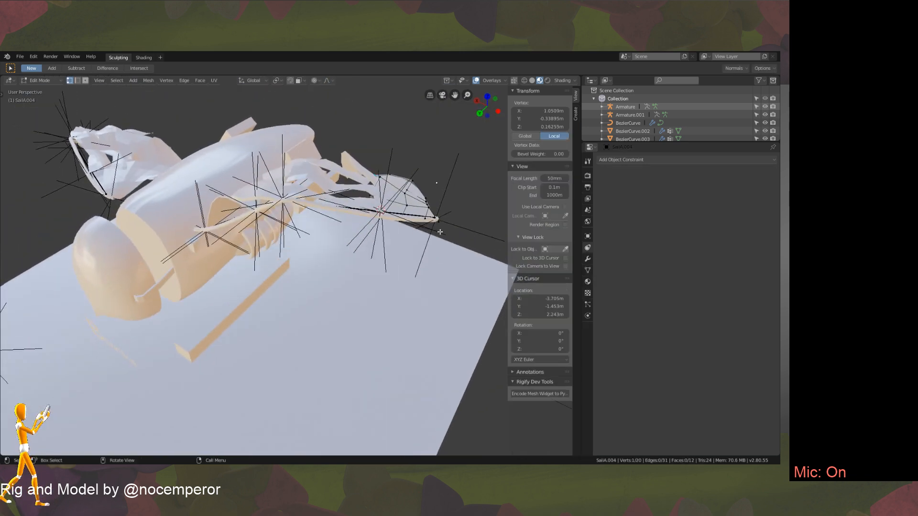
pyautogui.press('c')
pyautogui.press('Escape')
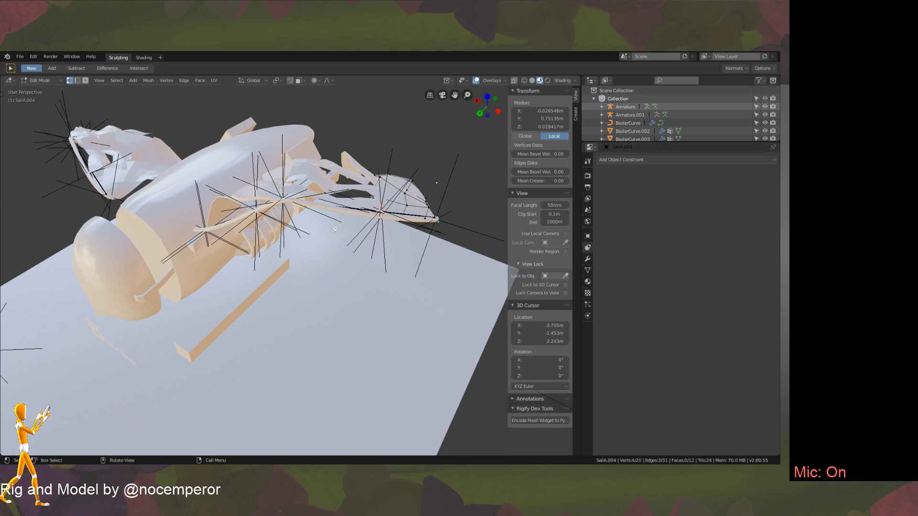
pyautogui.moveTo(362, 212); pyautogui.dragTo(389, 243, button='middle')
pyautogui.press('Tab')
pyautogui.click(387, 264)
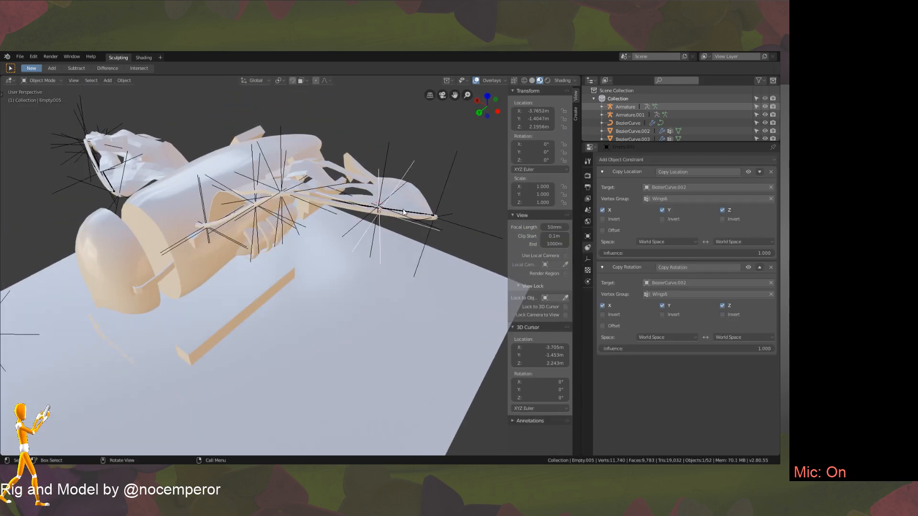
pyautogui.click(409, 215)
pyautogui.press('Tab')
pyautogui.moveTo(409, 215); pyautogui.dragTo(403, 244, button='middle')
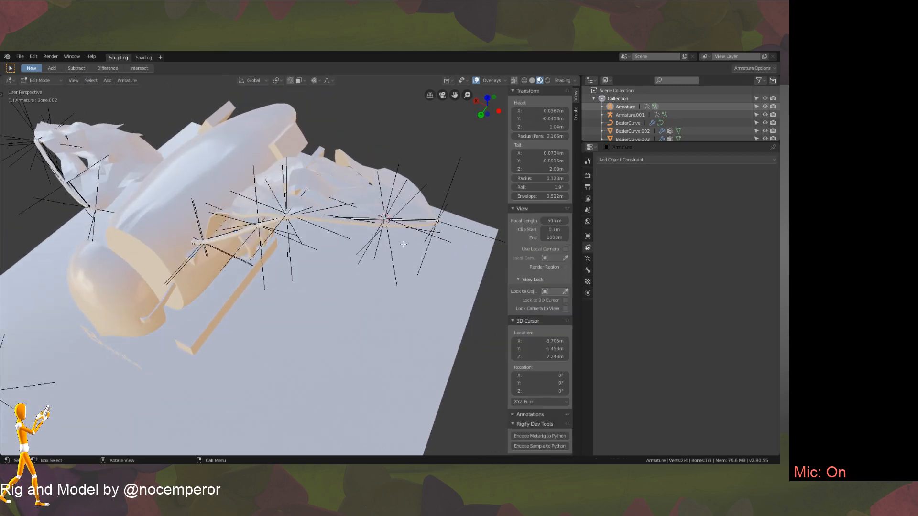
pyautogui.click(412, 225)
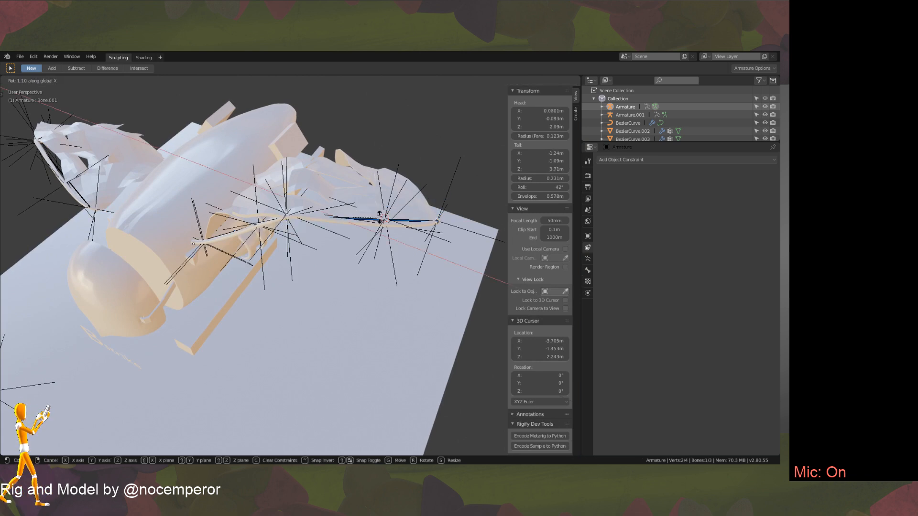
pyautogui.moveTo(359, 244); pyautogui.dragTo(296, 246, button='middle')
pyautogui.moveTo(325, 210); pyautogui.dragTo(355, 218, button='middle')
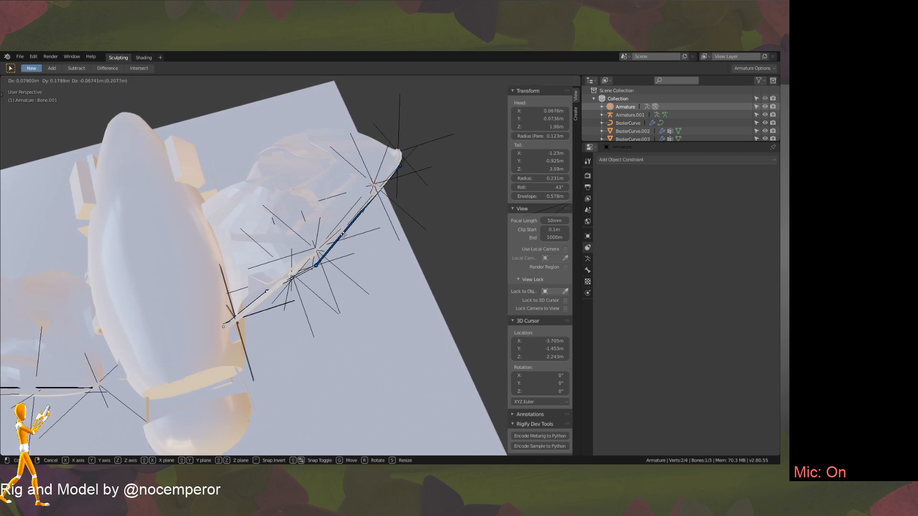
pyautogui.hotkey('ctrl', 'Tab')
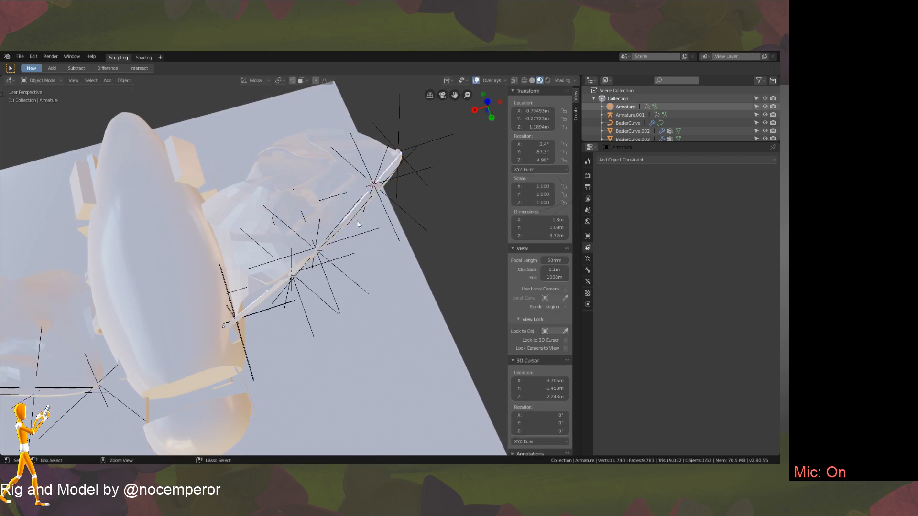
# Test how the outer wing and sails follow Bone.001 by rotating it about global X in pose mode, then cancel.
pyautogui.press('r')
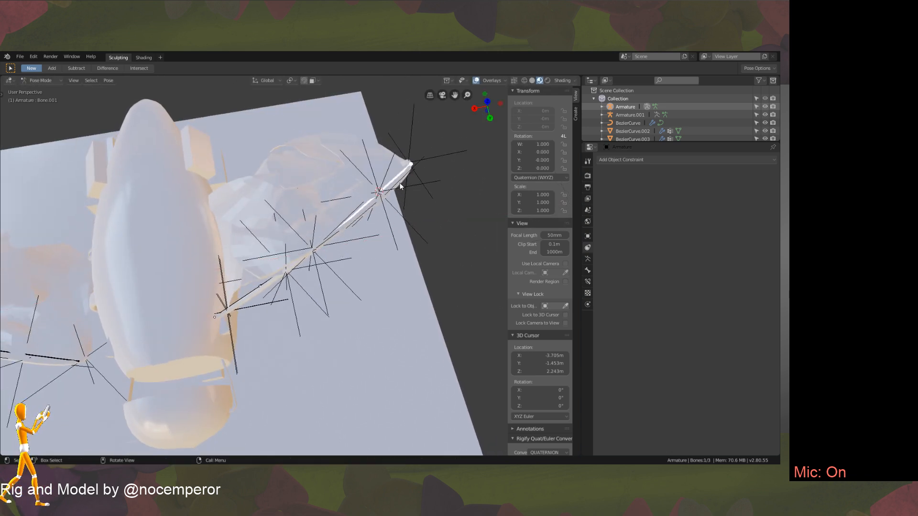
pyautogui.press('x')
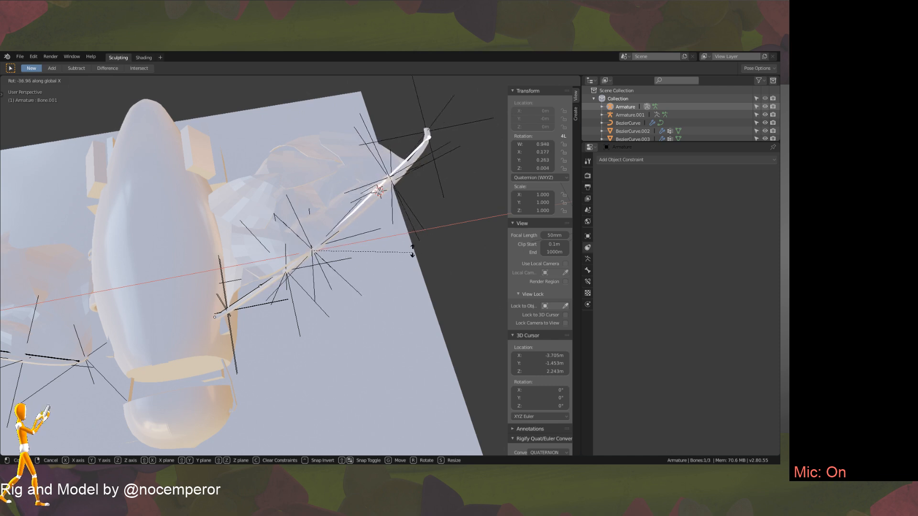
pyautogui.rightClick(369, 162)
pyautogui.moveTo(325, 238); pyautogui.dragTo(318, 218, button='middle')
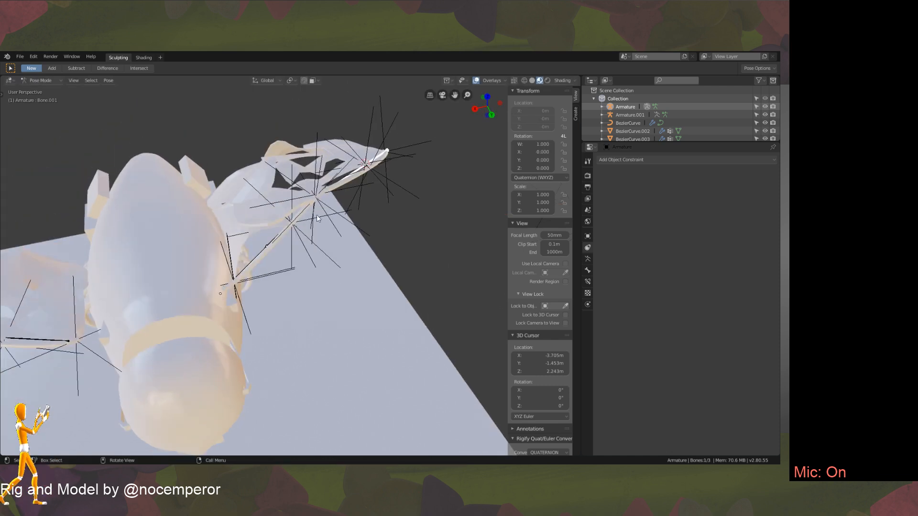
# Test Bone.002 with trial rotations about global X from several viewpoints to examine the wing and sails, cancelling each rotation.
pyautogui.click(291, 225)
pyautogui.press('r')
pyautogui.press('x')
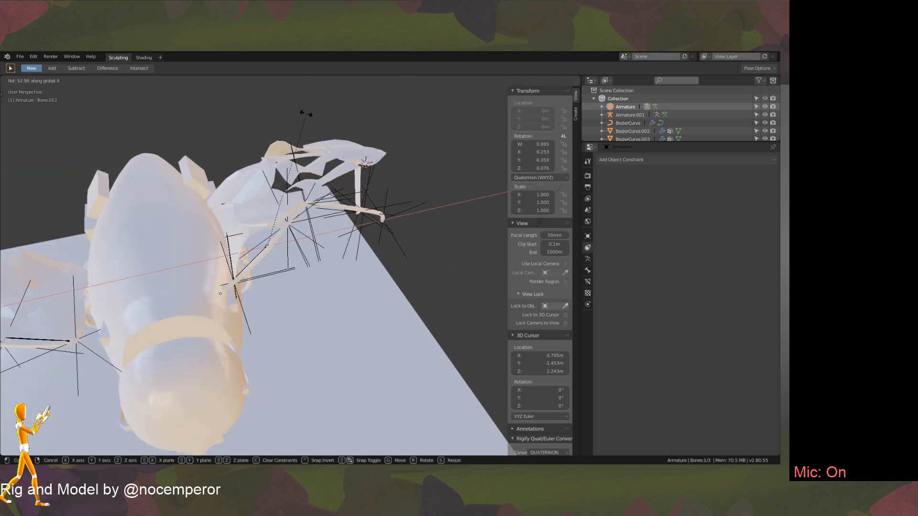
pyautogui.rightClick(334, 214)
pyautogui.moveTo(334, 214); pyautogui.dragTo(341, 262, button='middle')
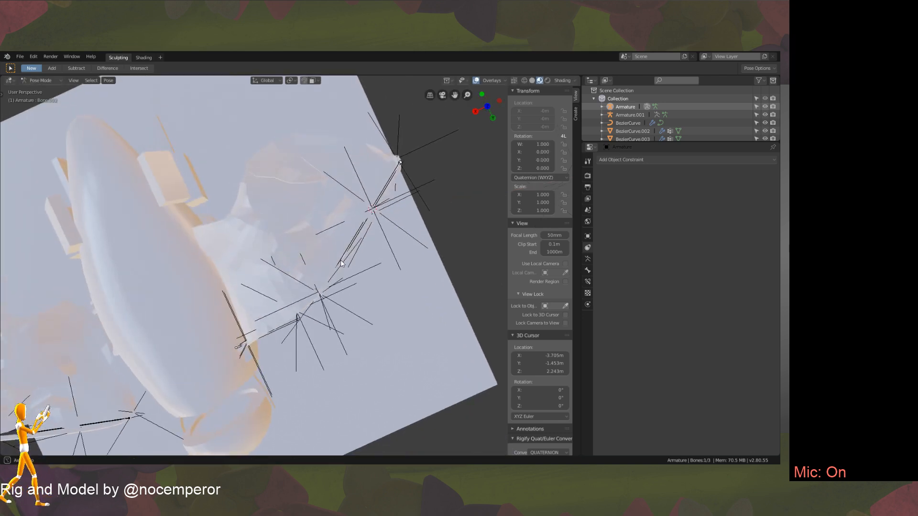
pyautogui.press('r')
pyautogui.press('x')
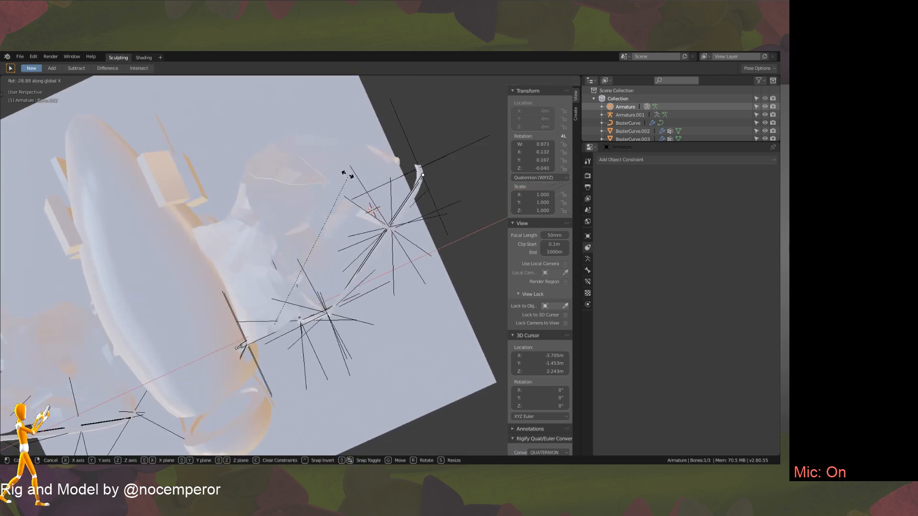
pyautogui.rightClick(331, 235)
pyautogui.moveTo(330, 235); pyautogui.dragTo(388, 186, button='middle')
pyautogui.press('r')
pyautogui.press('x')
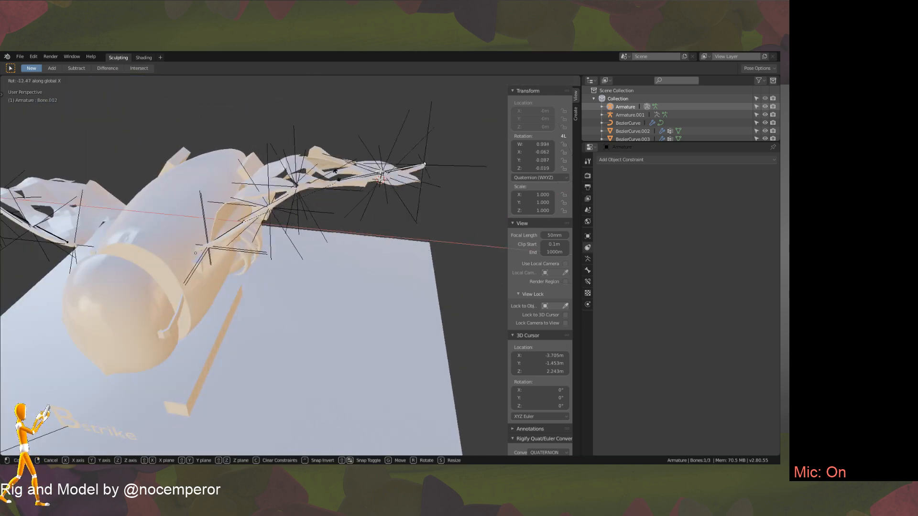
pyautogui.rightClick(321, 197)
pyautogui.moveTo(321, 196); pyautogui.dragTo(369, 224, button='middle')
pyautogui.press('r')
pyautogui.press('x')
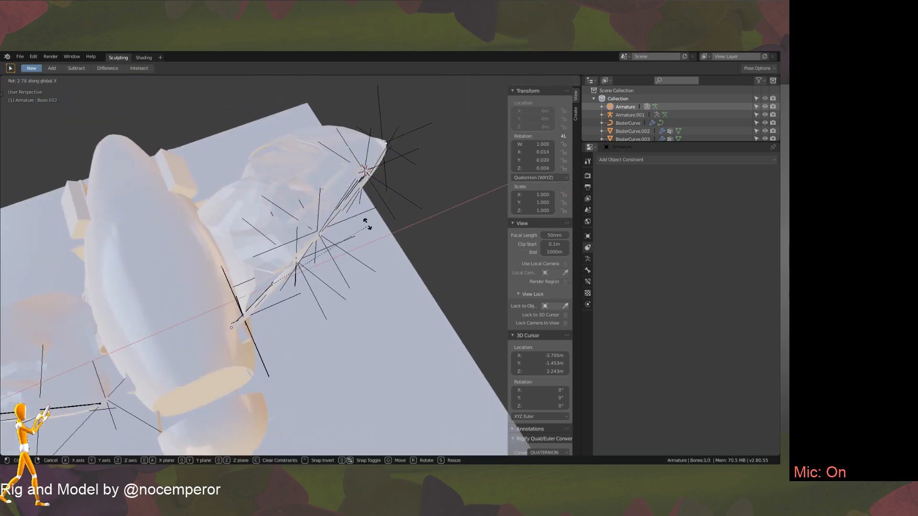
pyautogui.rightClick(346, 256)
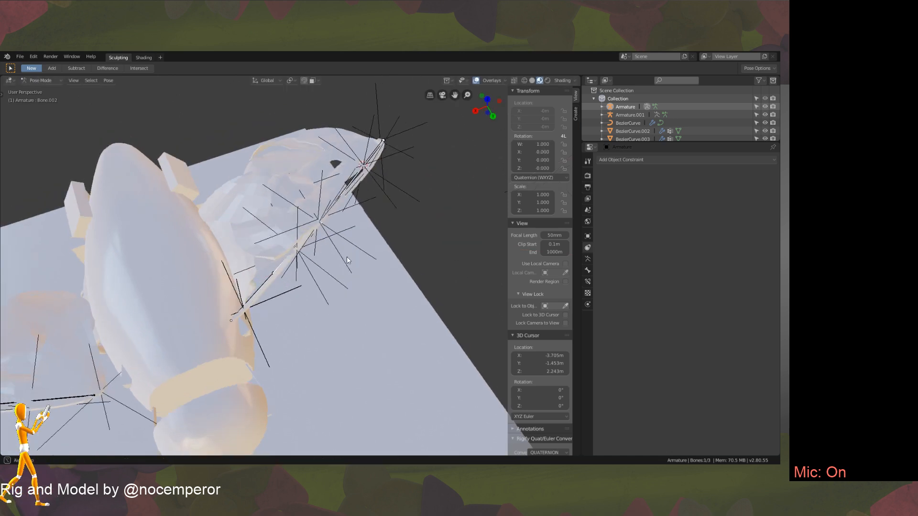
pyautogui.moveTo(346, 257); pyautogui.dragTo(345, 260, button='middle')
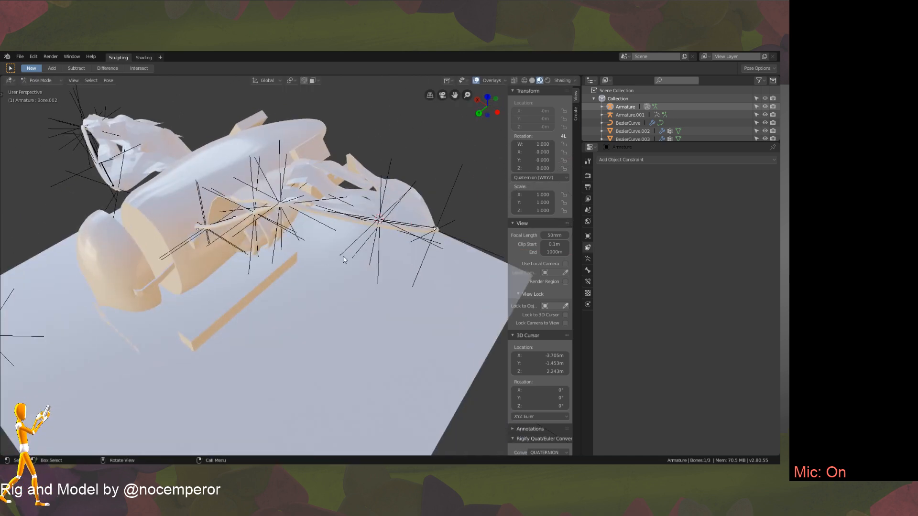
pyautogui.press('F3')
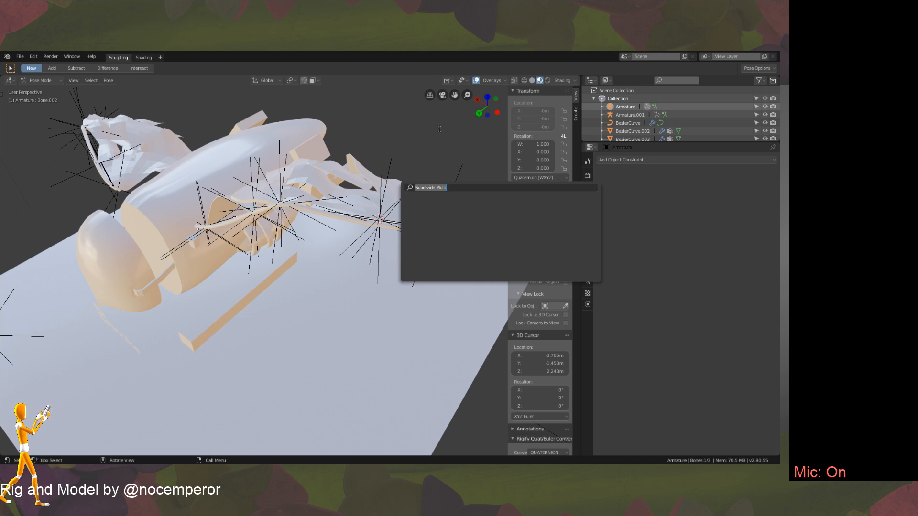
pyautogui.click(20, 56)
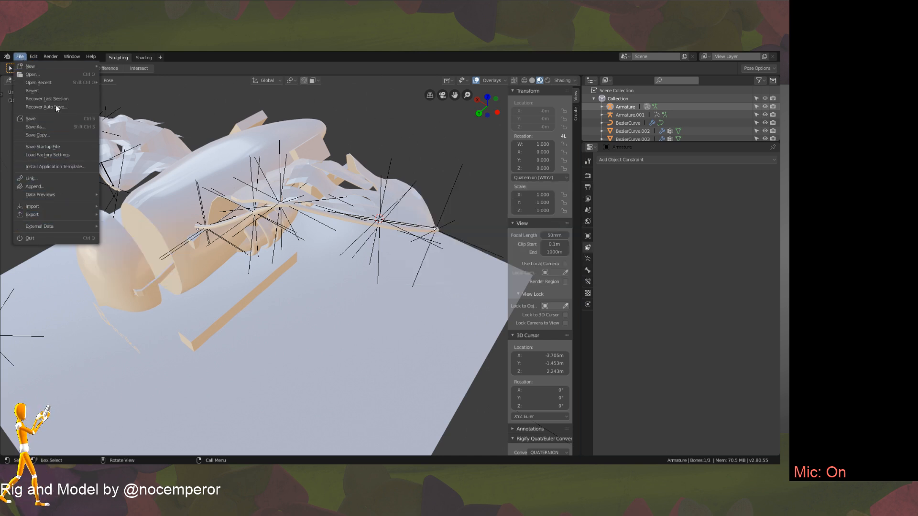
pyautogui.moveTo(34, 58)
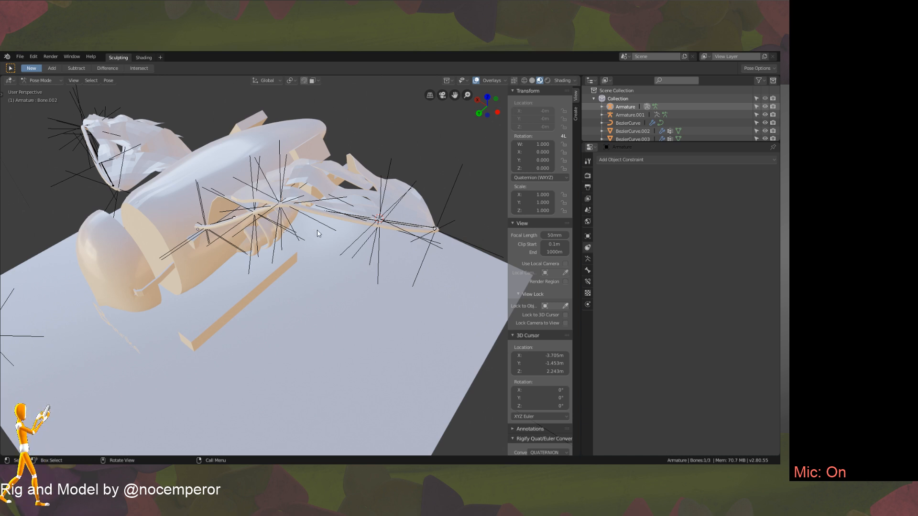
pyautogui.hotkey('ctrl', 'Tab')
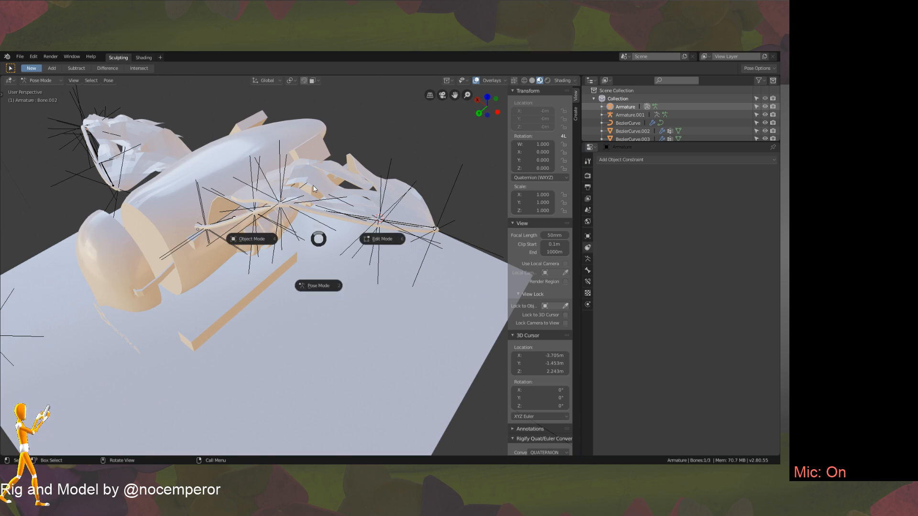
pyautogui.click(318, 239)
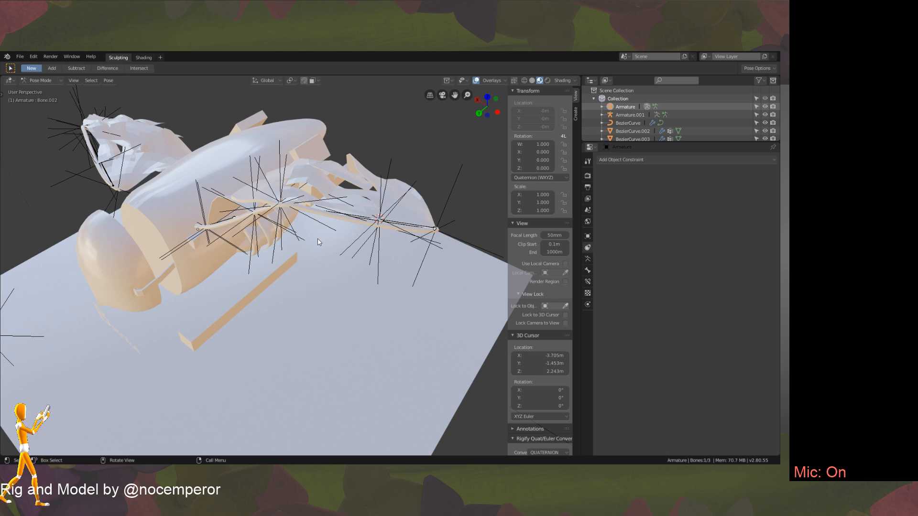
pyautogui.click(19, 58)
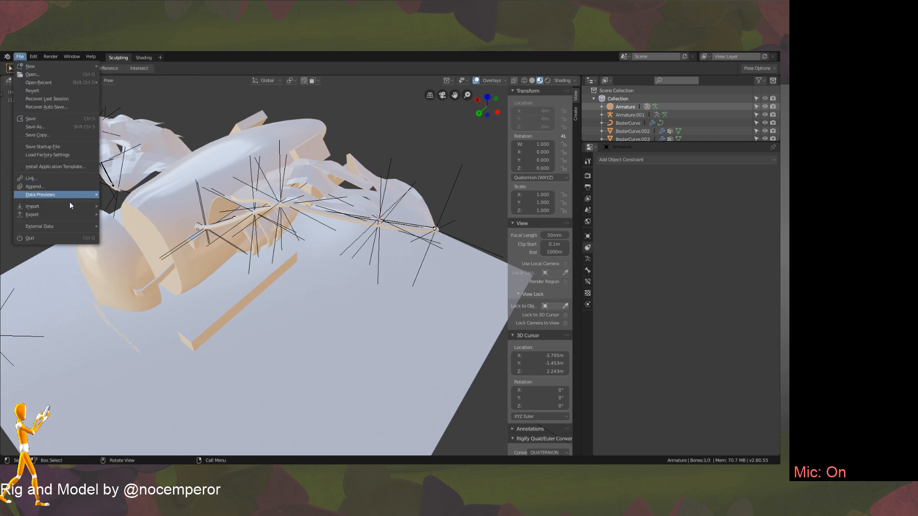
pyautogui.press('Tab')
pyautogui.moveTo(353, 220); pyautogui.dragTo(372, 263, button='middle')
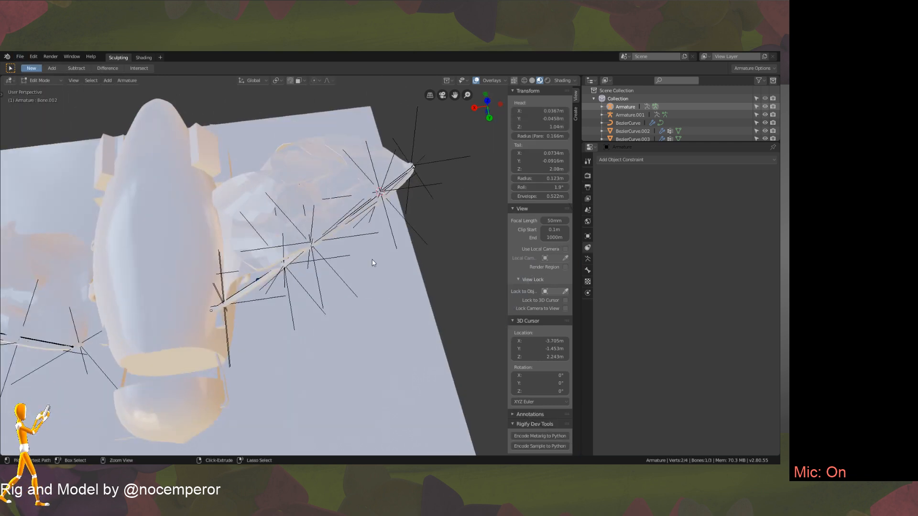
pyautogui.press('Tab')
pyautogui.hotkey('ctrl', 'Tab')
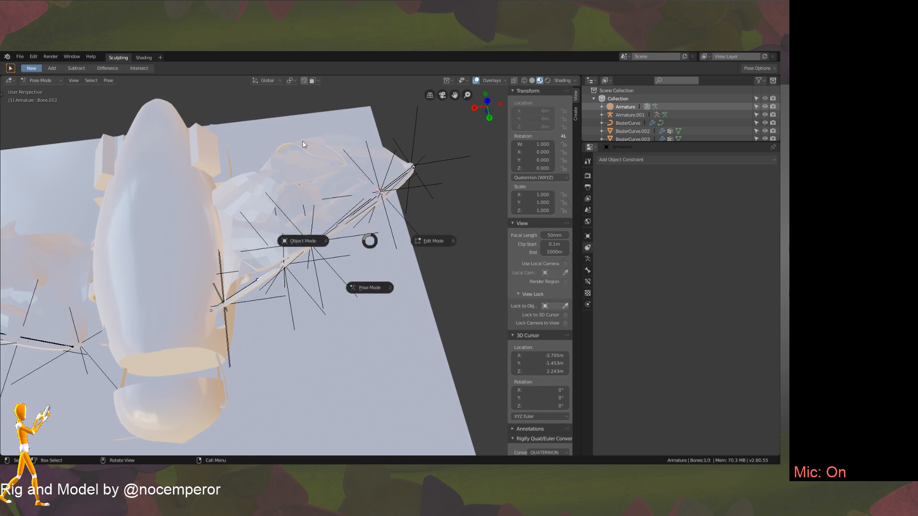
pyautogui.click(336, 152)
pyautogui.click(19, 57)
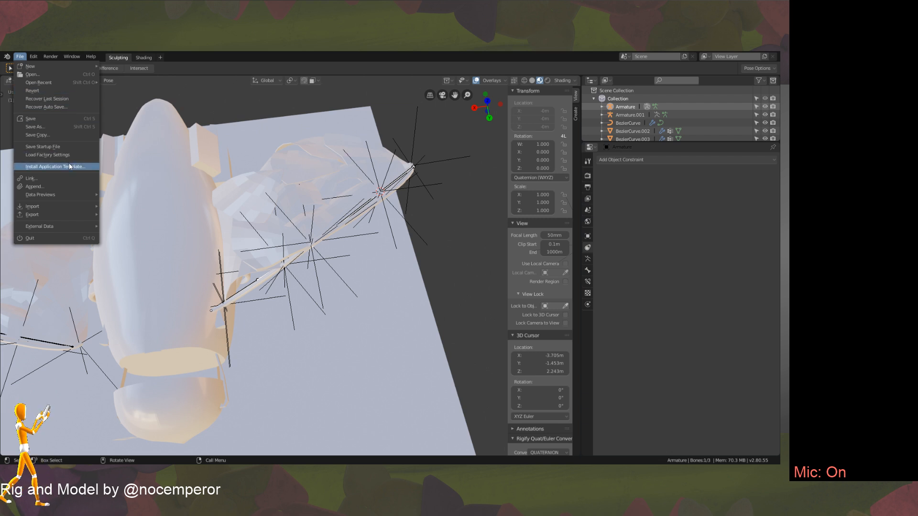
pyautogui.moveTo(34, 57)
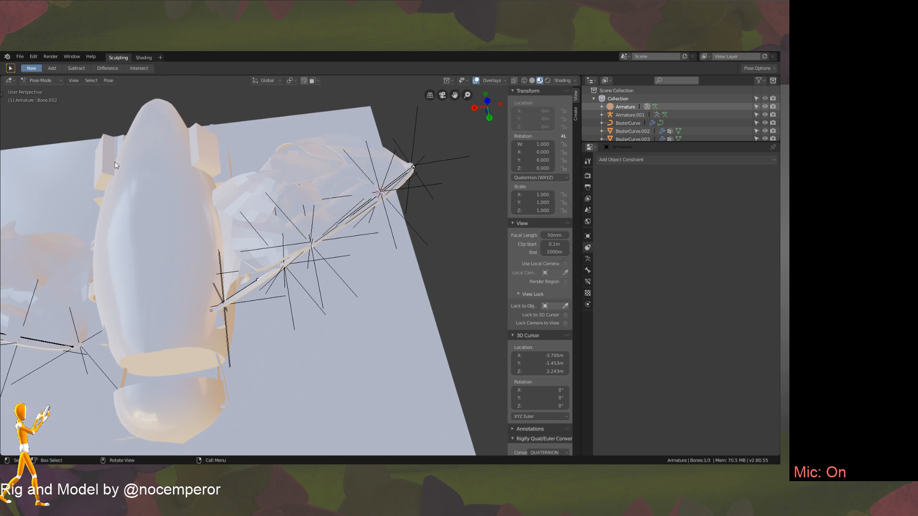
pyautogui.moveTo(263, 71); pyautogui.dragTo(348, 230, button='middle')
pyautogui.press('Tab')
pyautogui.hotkey('ctrl', 'Tab')
pyautogui.press('Tab')
pyautogui.hotkey('ctrl', 'Tab')
pyautogui.moveTo(337, 170); pyautogui.dragTo(354, 179, button='middle')
pyautogui.click(356, 178)
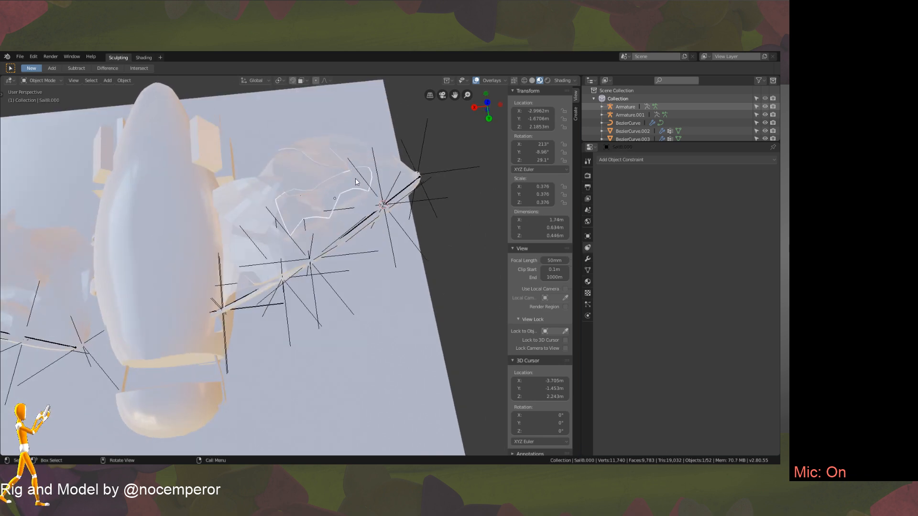
pyautogui.click(361, 216)
pyautogui.moveTo(361, 221); pyautogui.dragTo(349, 241, button='middle')
pyautogui.click(371, 189)
pyautogui.click(395, 201)
pyautogui.click(349, 265)
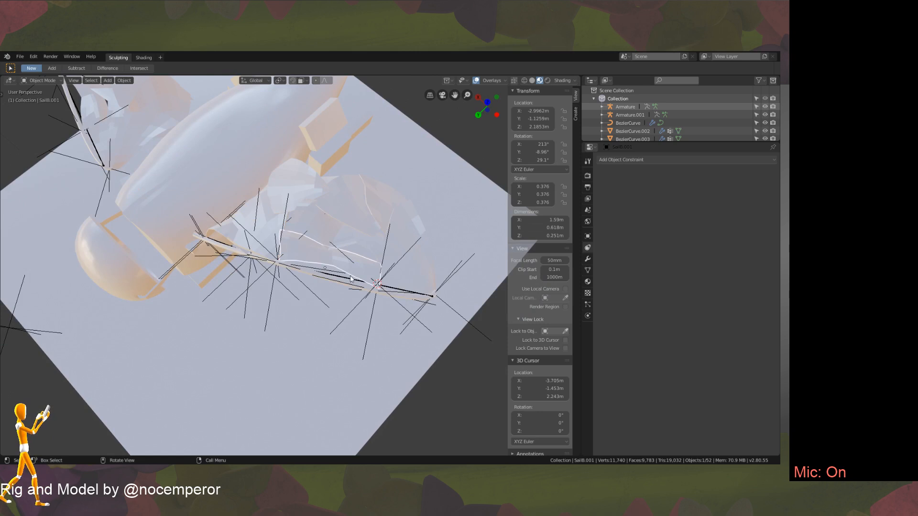
# Pose the wing armature with a free trial rotation of Bone.001 to check which sails follow, and cancel it.
pyautogui.moveTo(350, 279); pyautogui.dragTo(378, 255, button='middle')
pyautogui.click(371, 239)
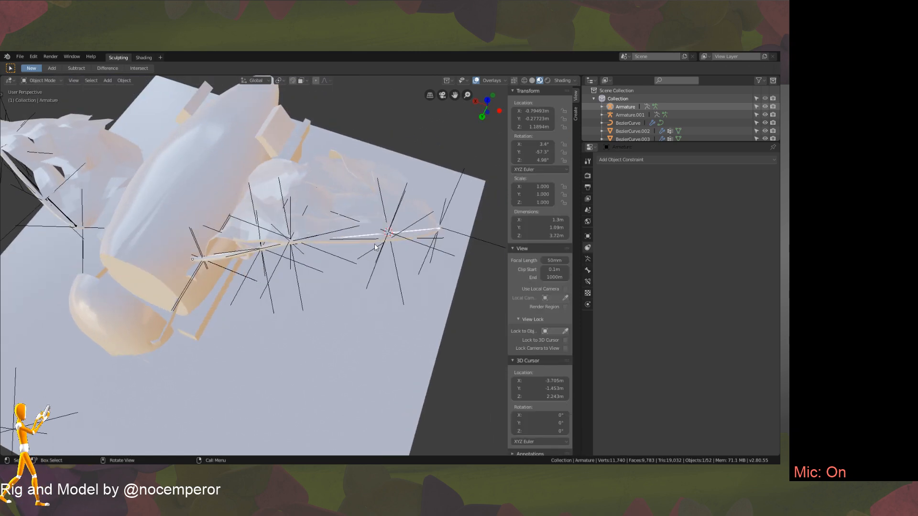
pyautogui.hotkey('ctrl', 'Tab')
pyautogui.click(377, 236)
pyautogui.press('r')
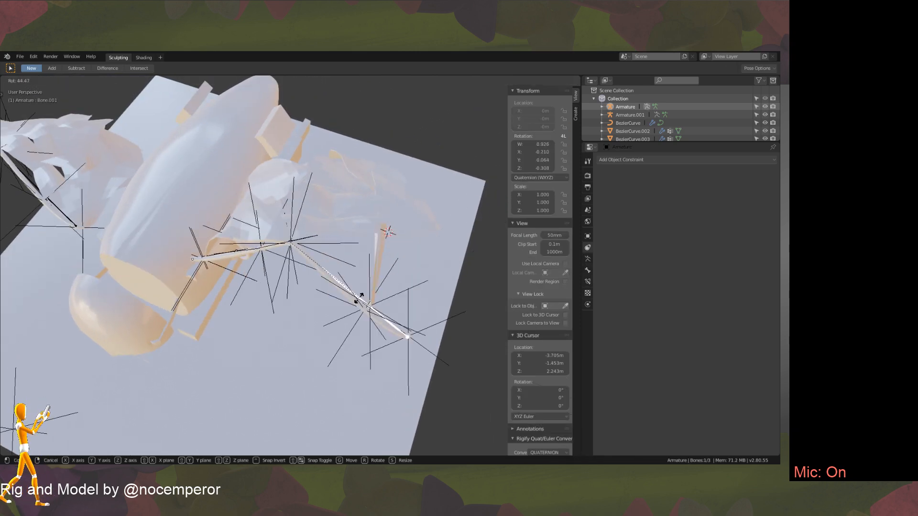
pyautogui.rightClick(365, 225)
pyautogui.moveTo(365, 225); pyautogui.dragTo(339, 246, button='middle')
# Swing Bone.002 about global X from two viewpoints to inspect the gaps between wing and sails, cancelling both rotations.
pyautogui.click(274, 260)
pyautogui.press('r')
pyautogui.press('x')
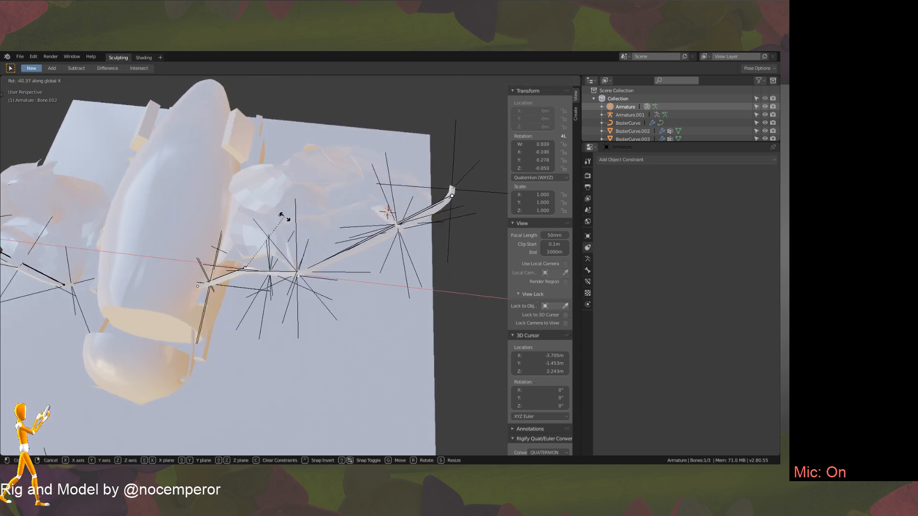
pyautogui.rightClick(297, 223)
pyautogui.moveTo(296, 223); pyautogui.dragTo(343, 230, button='middle')
pyautogui.press('r')
pyautogui.press('x')
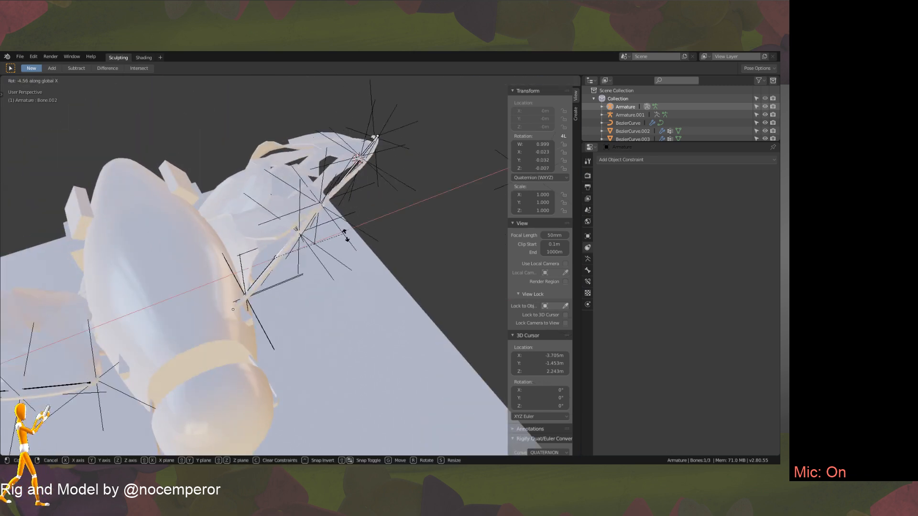
pyautogui.rightClick(324, 229)
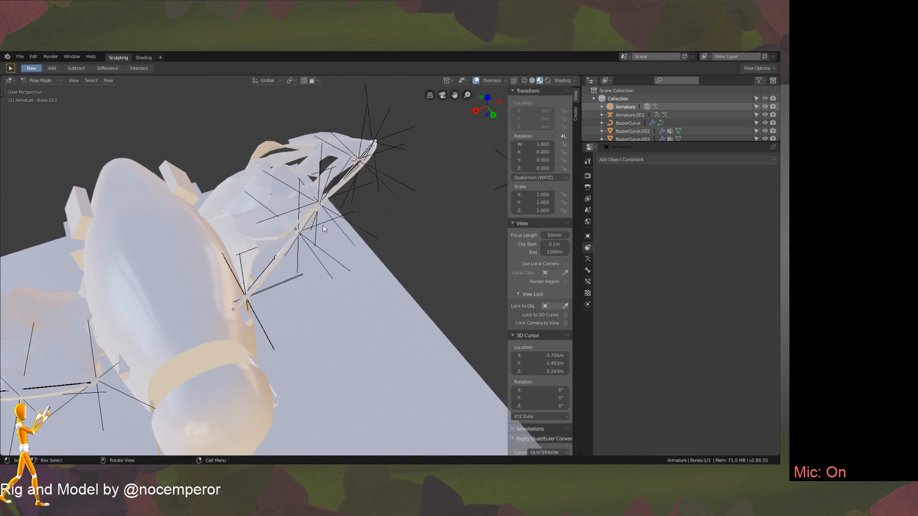
# Leave pose mode and snap the 3D cursor to the vertex of SailB.001 that meets the wing curve.
pyautogui.moveTo(323, 229); pyautogui.dragTo(314, 266, button='middle')
pyautogui.click(328, 217)
pyautogui.hotkey('ctrl', 'Tab')
pyautogui.click(318, 200)
pyautogui.press('Tab')
pyautogui.press('Tab')
pyautogui.press('Tab')
pyautogui.click(306, 239)
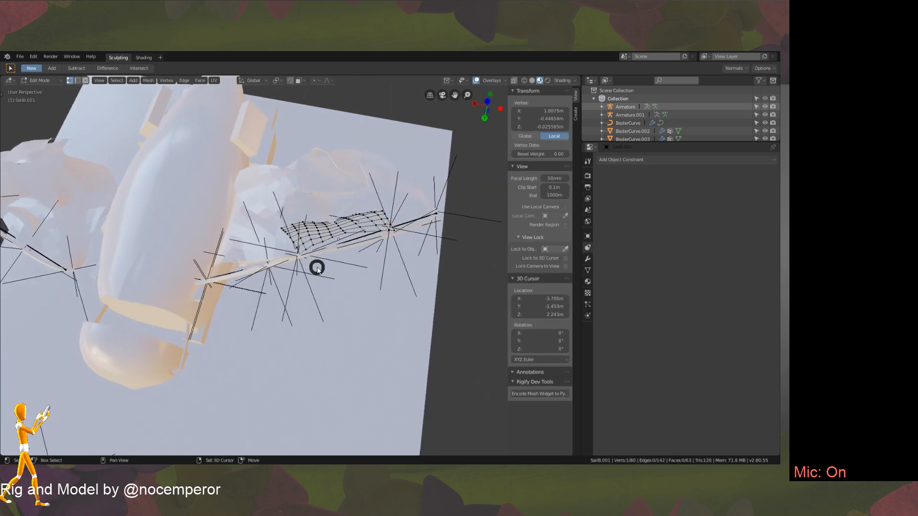
pyautogui.hotkey('shift', 's')
pyautogui.click(316, 306)
# Hook the selected SailB.001 vertex to a new empty and parent that empty to Empty.016 on the wing.
pyautogui.hotkey('ctrl', 'h')
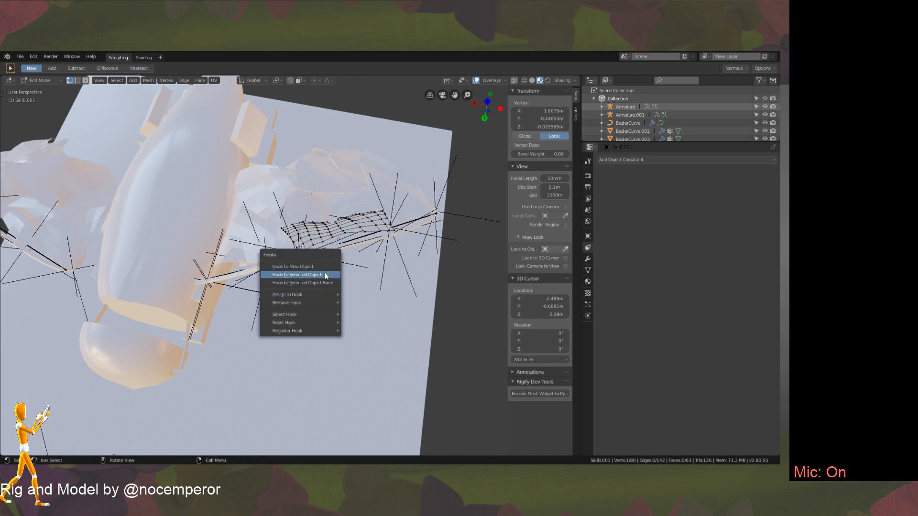
pyautogui.click(325, 267)
pyautogui.press('Tab')
pyautogui.moveTo(324, 273); pyautogui.dragTo(339, 207, button='middle')
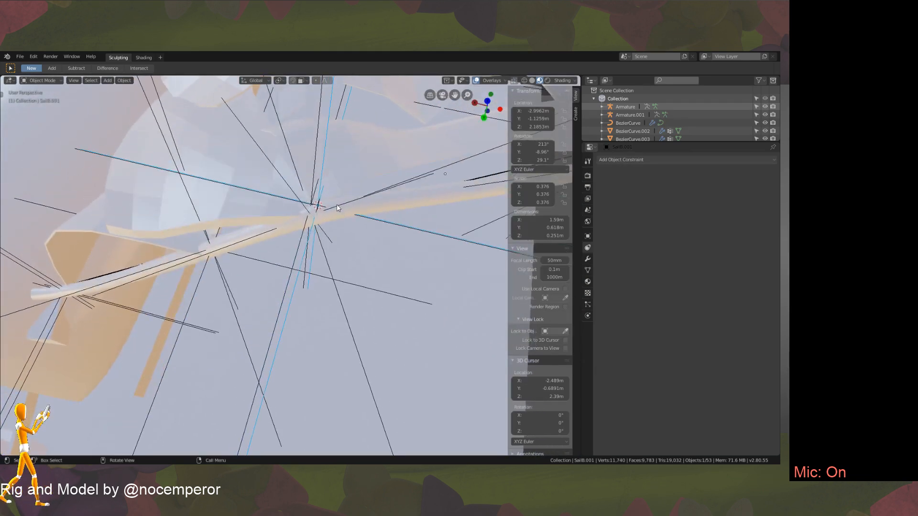
pyautogui.keyDown('shift'); pyautogui.click(314, 192); pyautogui.keyUp('shift')
pyautogui.hotkey('ctrl', 'p')
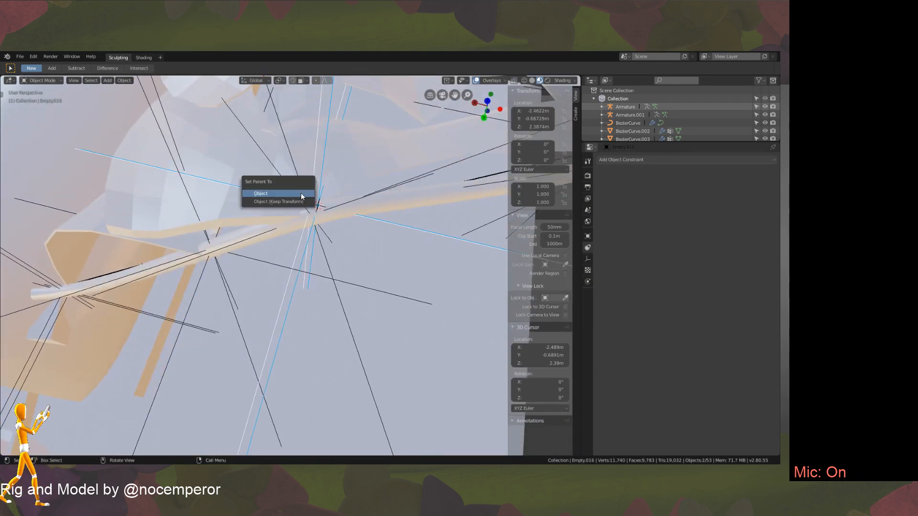
pyautogui.click(301, 194)
pyautogui.keyDown('ctrl'); pyautogui.moveTo(366, 142); pyautogui.dragTo(364, 241, button='middle'); pyautogui.keyUp('ctrl')
pyautogui.scroll(5, 341, 205)
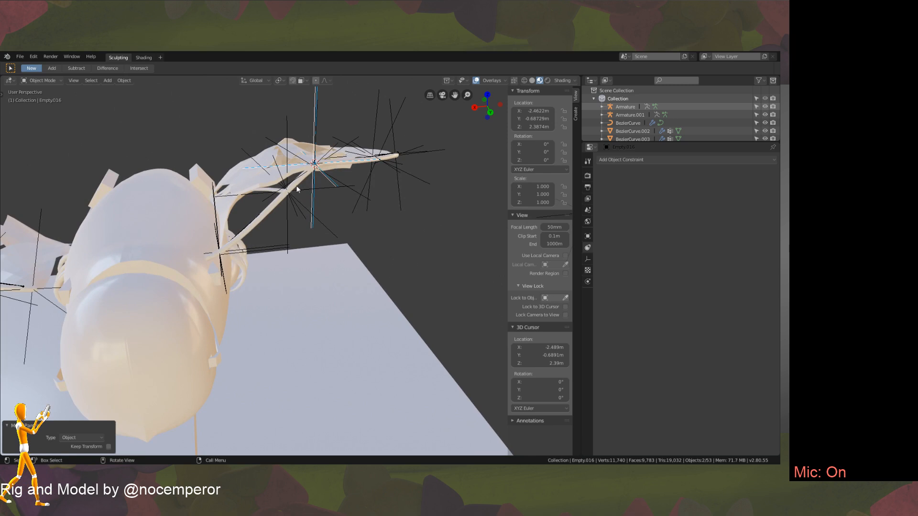
# Select the vertex of SailA.004 at the wing tip in Edit Mode and snap the 3D cursor to it.
pyautogui.moveTo(296, 190); pyautogui.dragTo(306, 218, button='middle')
pyautogui.click(369, 222)
pyautogui.click(448, 200)
pyautogui.moveTo(447, 200); pyautogui.dragTo(427, 182, button='middle')
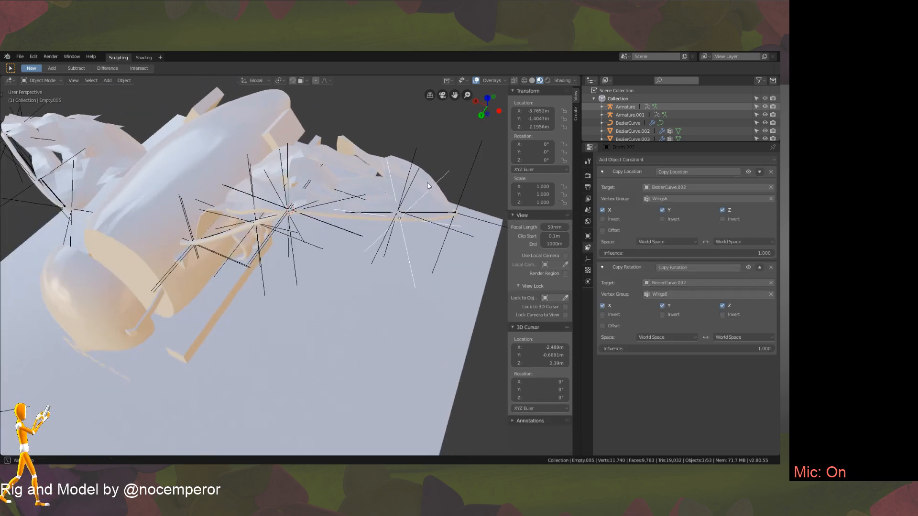
pyautogui.click(426, 182)
pyautogui.press('Tab')
pyautogui.click(462, 214)
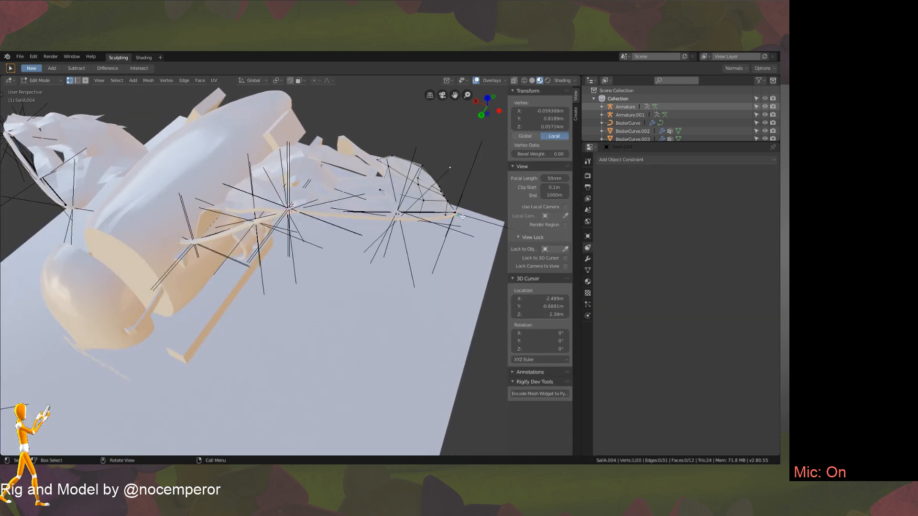
pyautogui.moveTo(462, 217); pyautogui.dragTo(468, 239, button='middle')
pyautogui.hotkey('shift', 's')
pyautogui.click(454, 280)
pyautogui.moveTo(445, 303); pyautogui.dragTo(419, 239, button='middle')
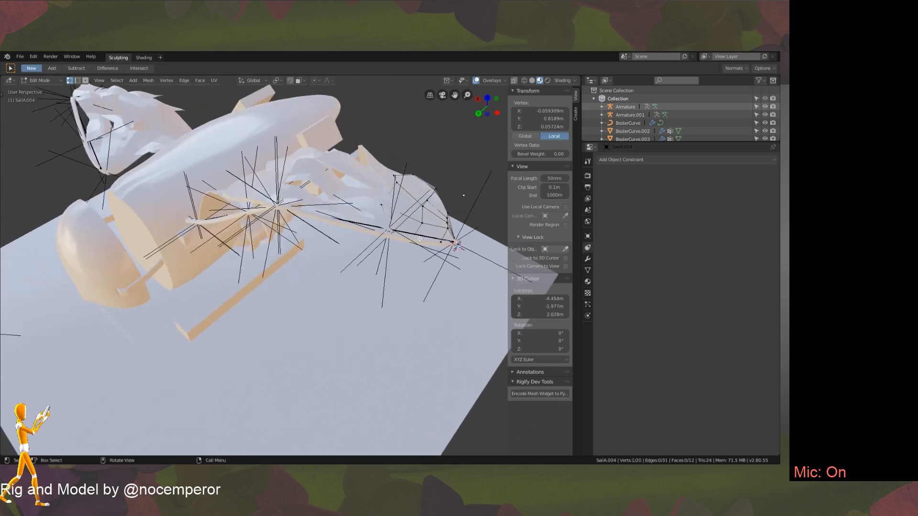
# Hook the wing-tip vertex of SailA.004 to a new empty and parent that empty to Empty.006.
pyautogui.hotkey('ctrl', 'h')
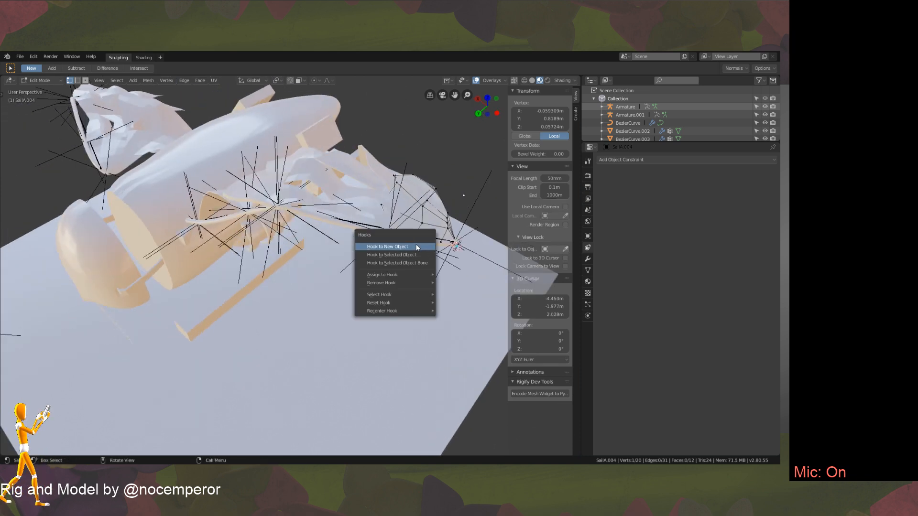
pyautogui.click(416, 247)
pyautogui.press('Tab')
pyautogui.keyDown('shift'); pyautogui.click(464, 222); pyautogui.keyUp('shift')
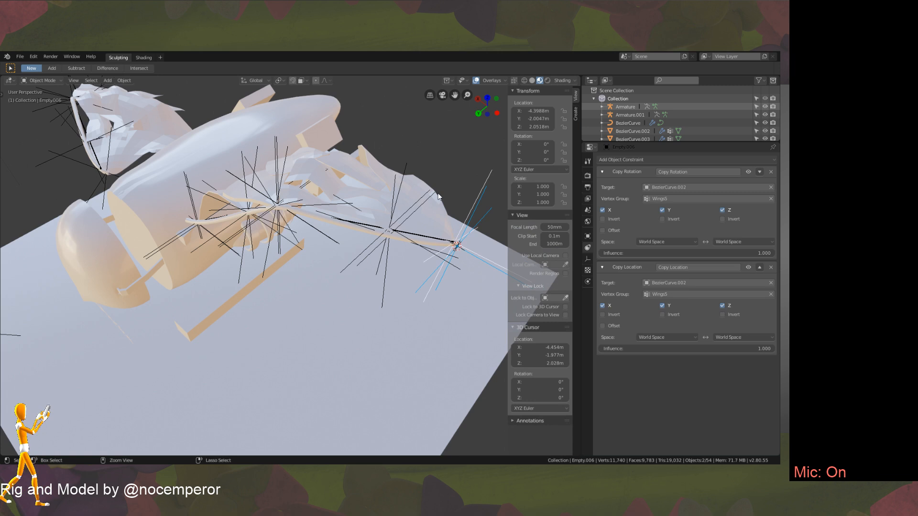
pyautogui.hotkey('ctrl', 'p')
pyautogui.click(437, 193)
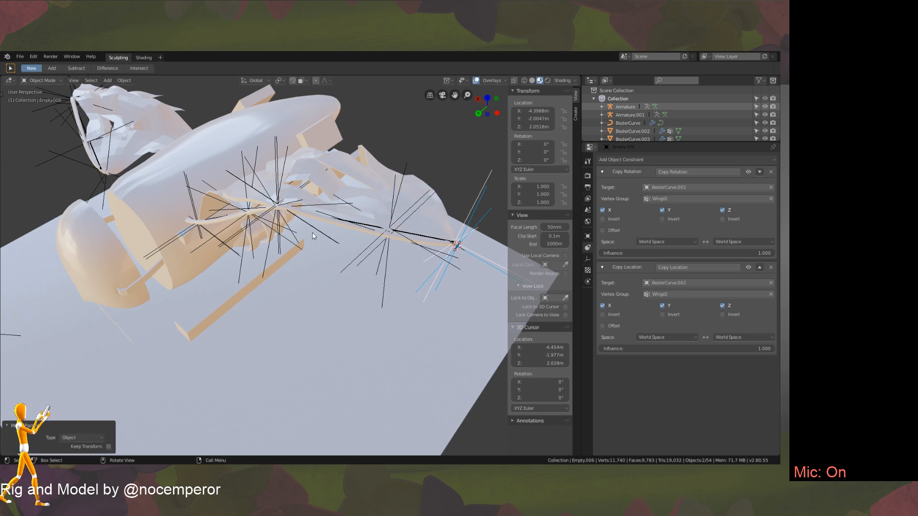
# Test how the wing and sails follow the armature's root bone by rotating it about global X in pose mode, and cancel.
pyautogui.moveTo(313, 236); pyautogui.dragTo(371, 212, button='middle')
pyautogui.click(374, 187)
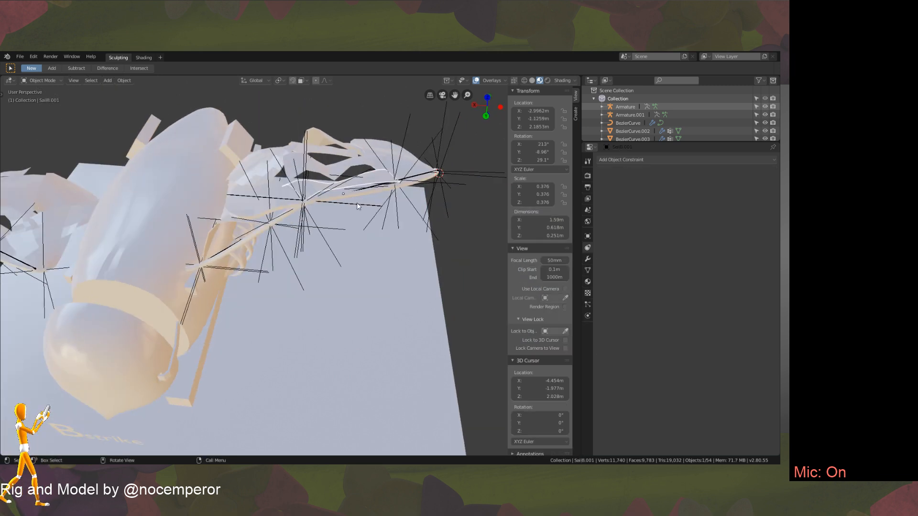
pyautogui.click(226, 251)
pyautogui.moveTo(227, 254); pyautogui.dragTo(354, 242, button='middle')
pyautogui.click(296, 297)
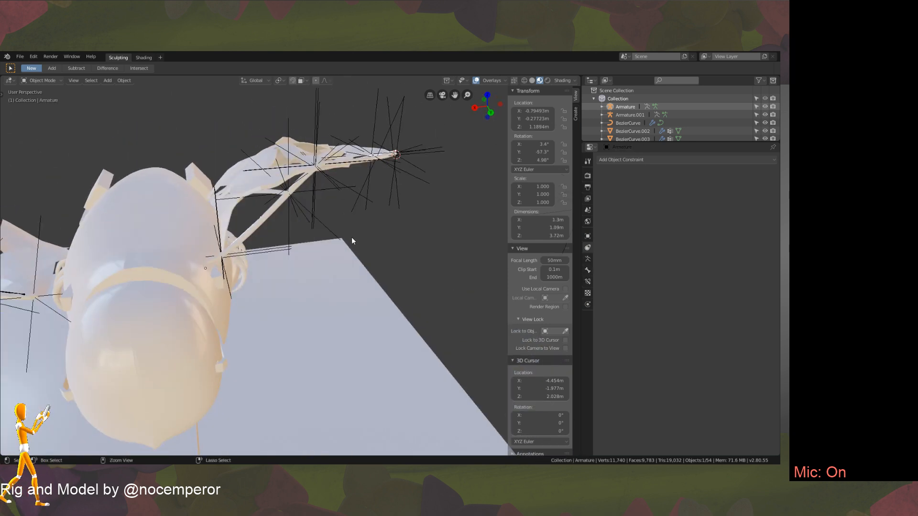
pyautogui.hotkey('ctrl', 'Tab')
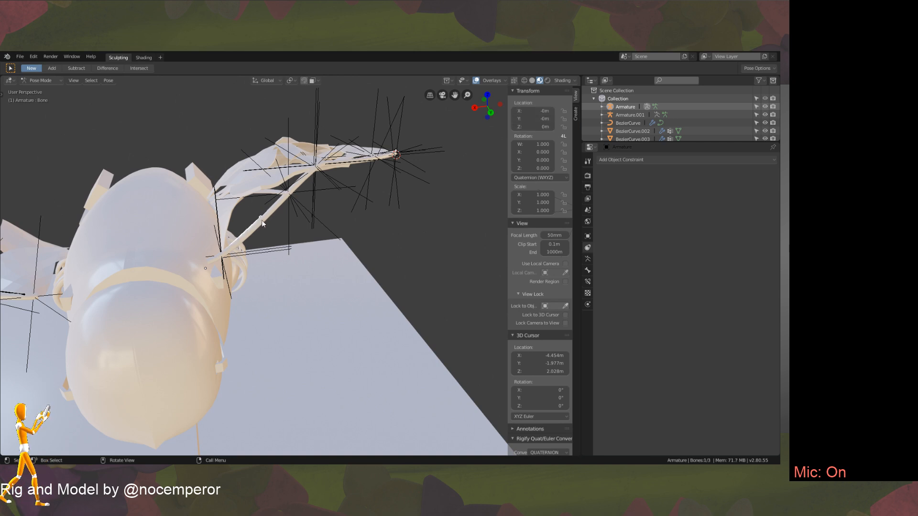
pyautogui.press('r')
pyautogui.press('x')
pyautogui.rightClick(333, 199)
# Swing the root bone freely and about global X from another viewpoint to look for unattached sails, cancelling the rotations.
pyautogui.moveTo(333, 199); pyautogui.dragTo(376, 216, button='middle')
pyautogui.press('r')
pyautogui.press('x')
pyautogui.rightClick(370, 255)
pyautogui.press('r')
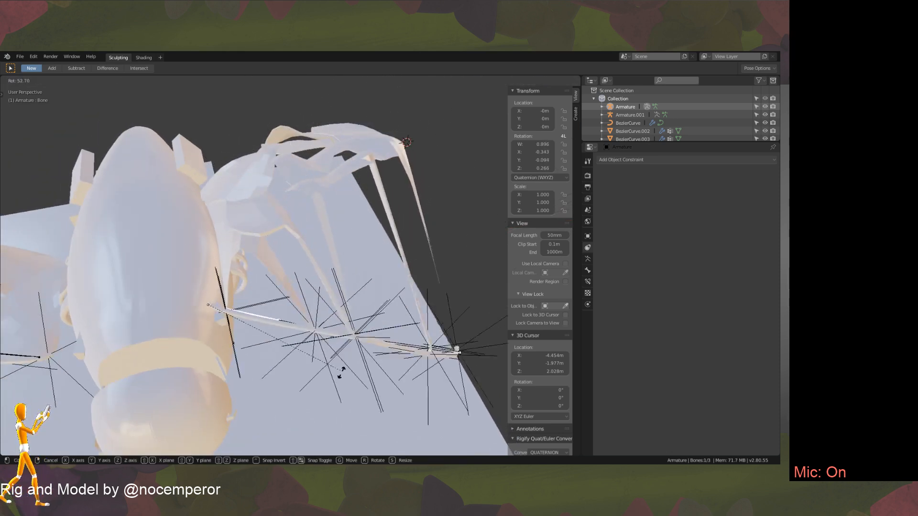
pyautogui.press('x')
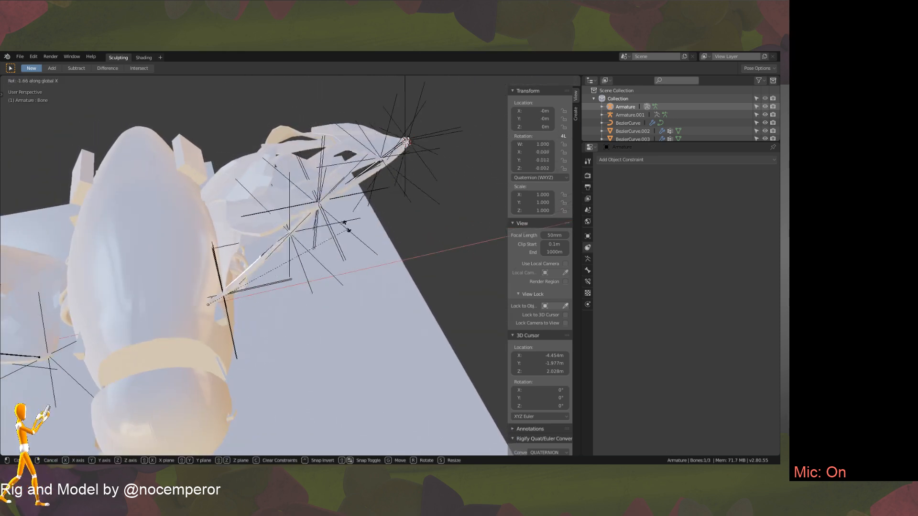
pyautogui.rightClick(344, 222)
# Return to object mode and move an upper vertex of SailA.005 slightly in Edit Mode.
pyautogui.moveTo(344, 222); pyautogui.dragTo(349, 142, button='middle')
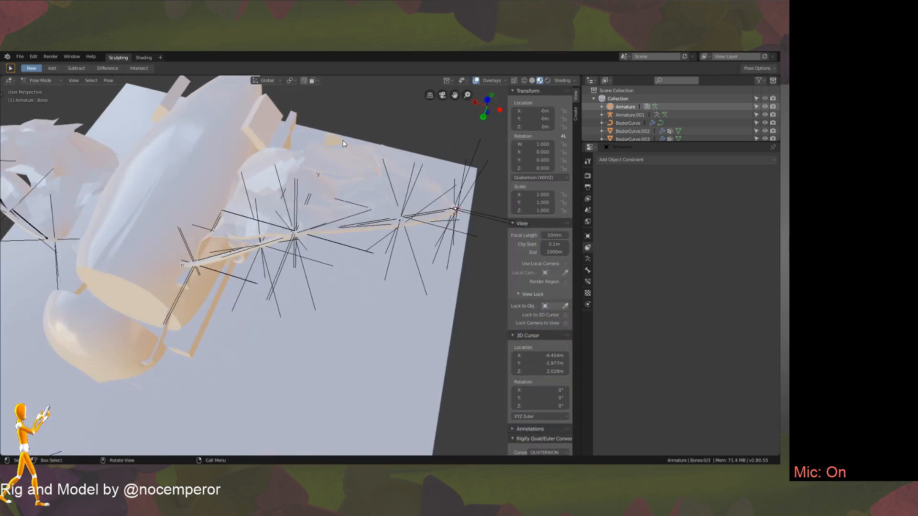
pyautogui.hotkey('ctrl', 'Tab')
pyautogui.click(355, 155)
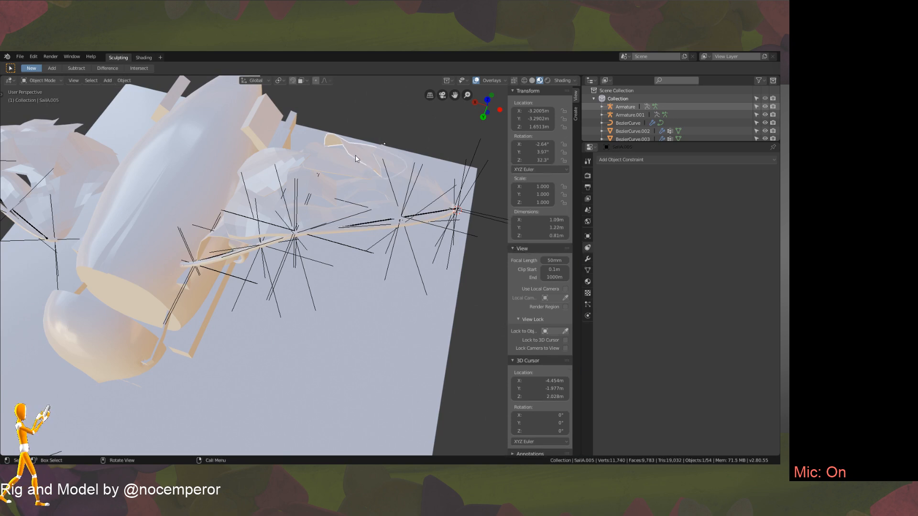
pyautogui.press('Tab')
pyautogui.moveTo(355, 155); pyautogui.dragTo(353, 175, button='middle')
pyautogui.click(333, 149)
pyautogui.click(350, 160)
pyautogui.press('g')
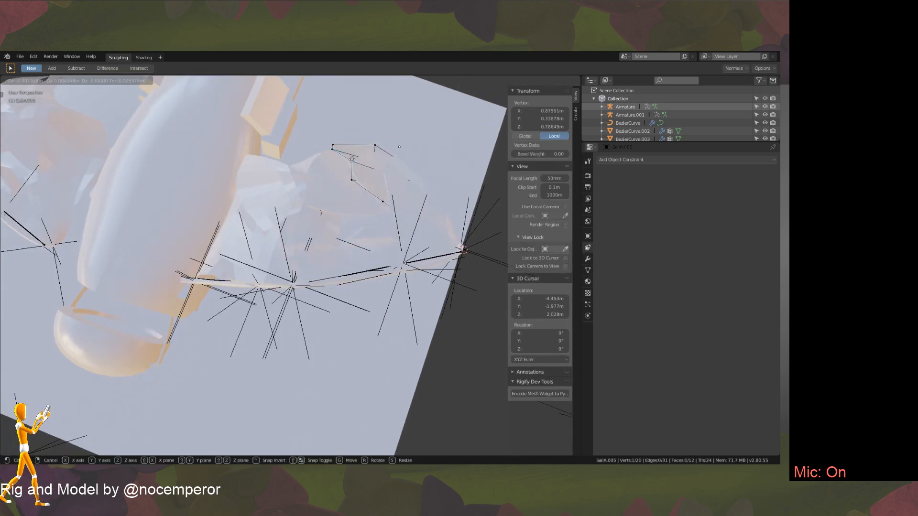
pyautogui.click(348, 166)
# Reposition the neighbouring corner vertex of SailA.005 inward along global X and lower it along global Z.
pyautogui.click(334, 151)
pyautogui.press('g')
pyautogui.press('z')
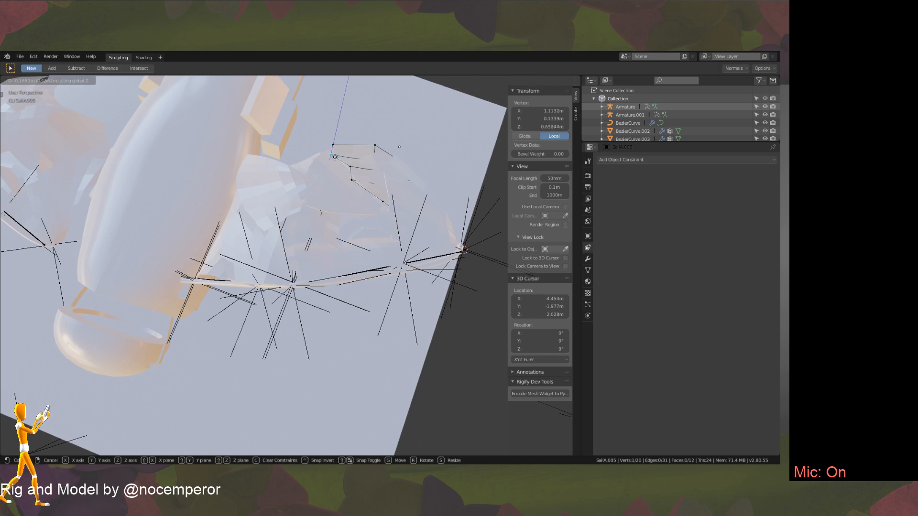
pyautogui.click(334, 157)
pyautogui.moveTo(334, 157); pyautogui.dragTo(374, 186, button='middle')
pyautogui.press('g')
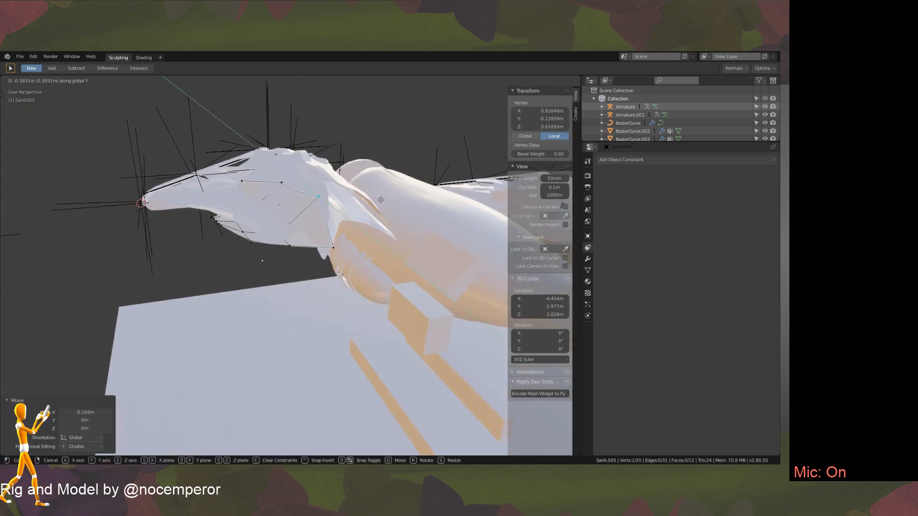
pyautogui.press('x')
pyautogui.click(366, 209)
pyautogui.press('g')
pyautogui.press('z')
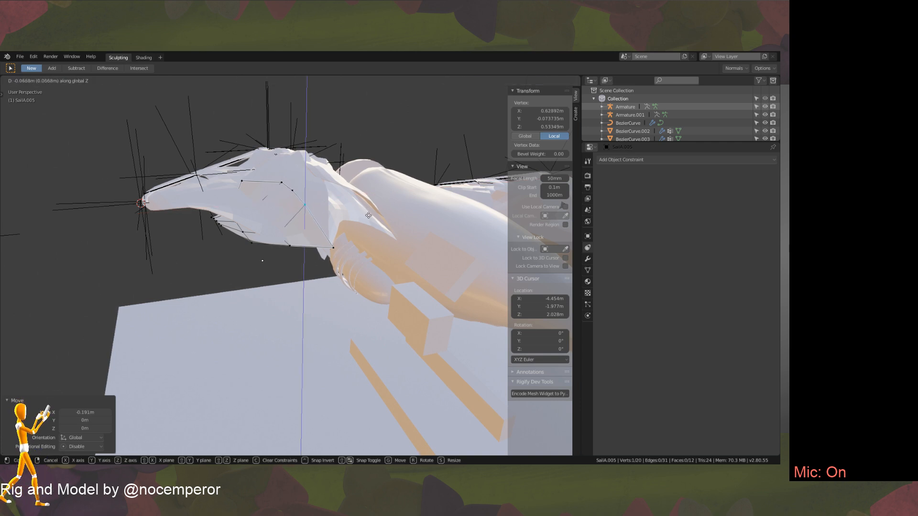
pyautogui.click(368, 216)
# Lower the SailA.005 vertex about 0.19 m, shift it about 0.17 m along global X, and leave Edit Mode.
pyautogui.moveTo(368, 215); pyautogui.dragTo(342, 217, button='middle')
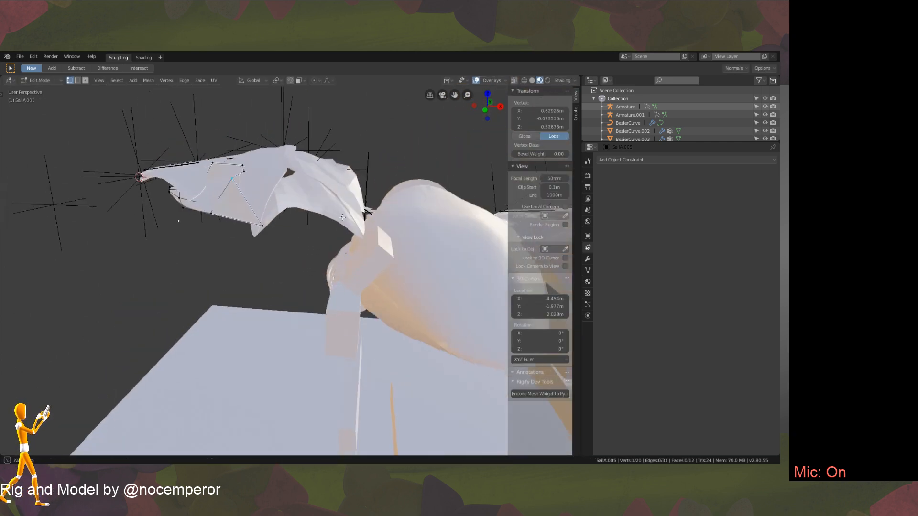
pyautogui.press('g')
pyautogui.press('x')
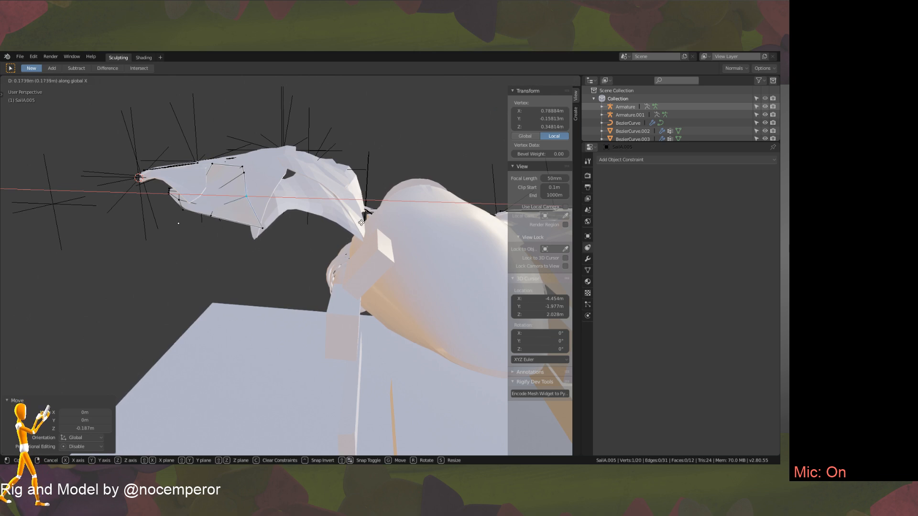
pyautogui.click(360, 222)
pyautogui.press('Tab')
# Examine the meshes of SailB.000 and SailA.004 and the constraints of Empty.005 on the outer wing.
pyautogui.moveTo(361, 223); pyautogui.dragTo(361, 271, button='middle')
pyautogui.click(371, 292)
pyautogui.click(351, 239)
pyautogui.click(351, 239)
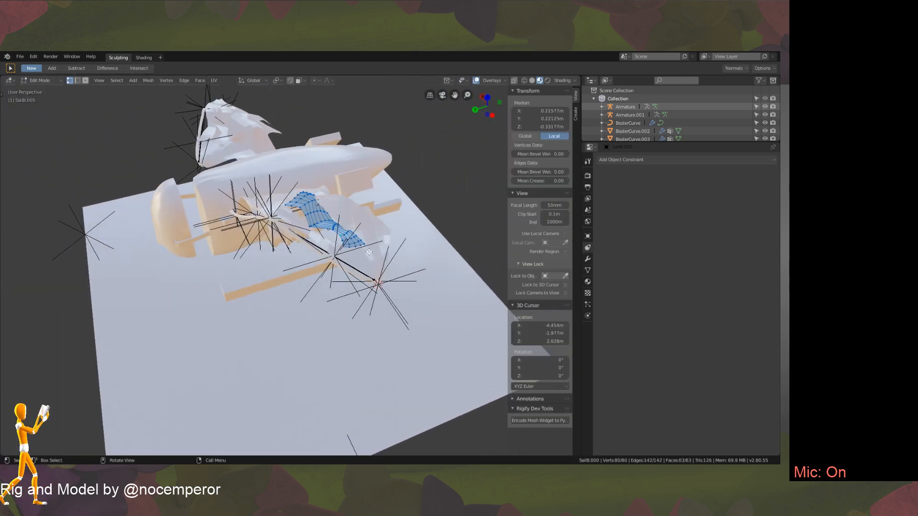
pyautogui.click(367, 269)
pyautogui.moveTo(367, 271)
pyautogui.mouseDown(button='middle')
pyautogui.moveTo(358, 244)
pyautogui.moveTo(335, 225)
pyautogui.moveTo(306, 306)
pyautogui.moveTo(357, 280)
pyautogui.mouseUp(button='middle')
pyautogui.press('Tab')
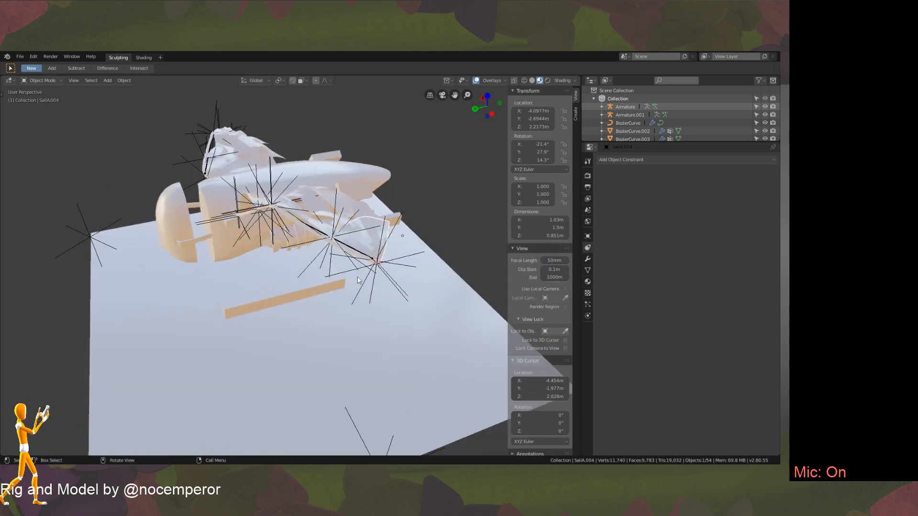
pyautogui.click(322, 233)
pyautogui.click(325, 232)
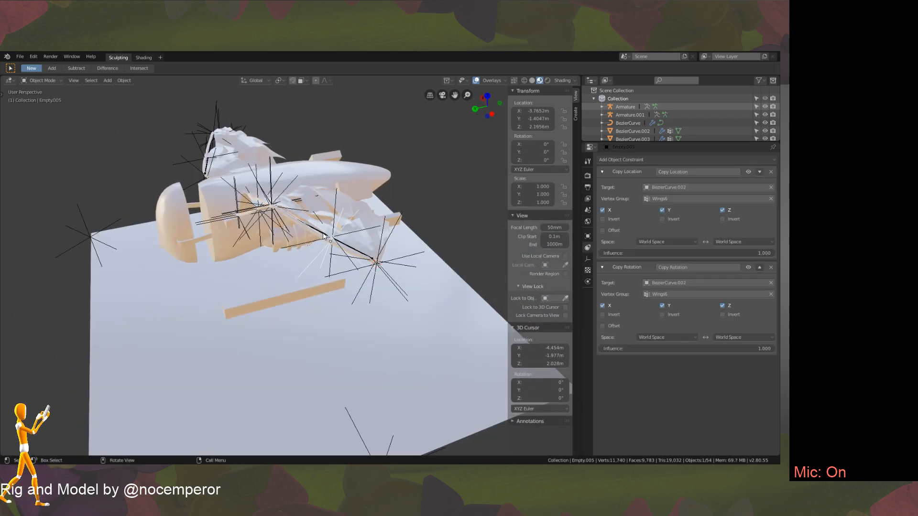
# Try a free rotation of a wing bone in pose mode to check the adjusted sails, and cancel it.
pyautogui.moveTo(324, 233); pyautogui.dragTo(383, 237, button='middle')
pyautogui.scroll(3, 351, 257)
pyautogui.click(362, 254)
pyautogui.hotkey('ctrl', 'Tab')
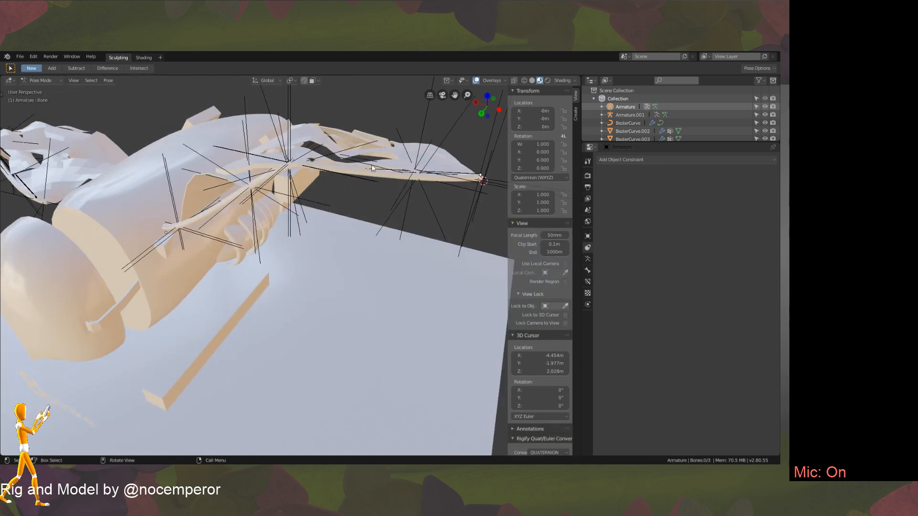
pyautogui.click(372, 165)
pyautogui.press('r')
pyautogui.rightClick(377, 177)
# Return to object mode and add Cloth physics to SailA.001 beside the hull.
pyautogui.moveTo(380, 173); pyautogui.dragTo(339, 252, button='middle')
pyautogui.press('Tab')
pyautogui.press('Tab')
pyautogui.press('Tab')
pyautogui.press('Tab')
pyautogui.hotkey('ctrl', 'Tab')
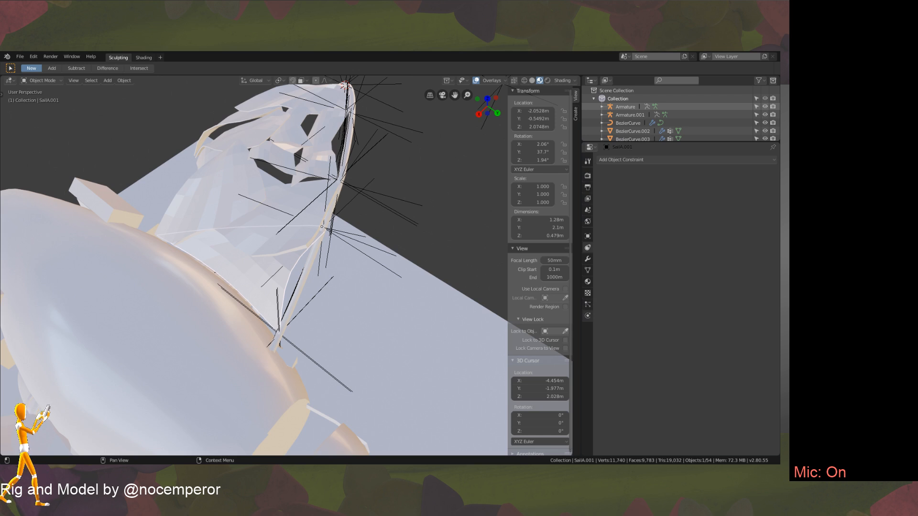
pyautogui.click(587, 304)
pyautogui.click(588, 315)
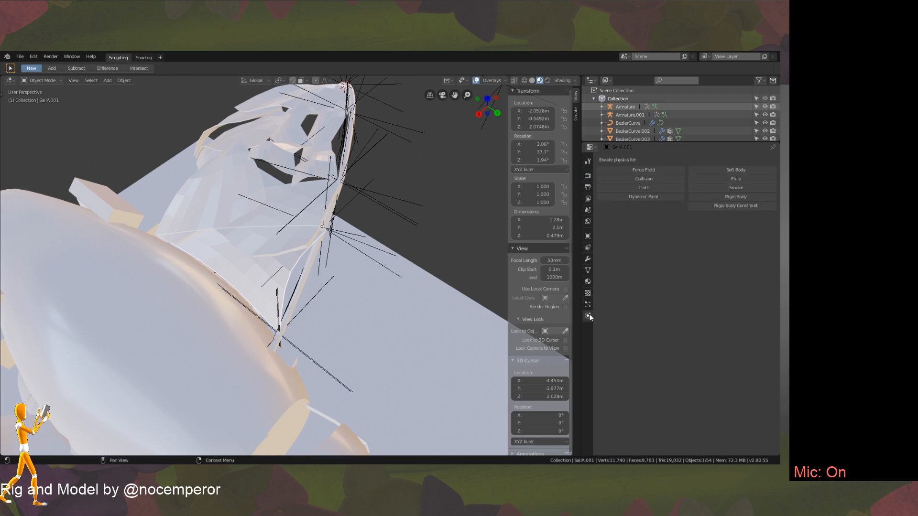
pyautogui.click(681, 188)
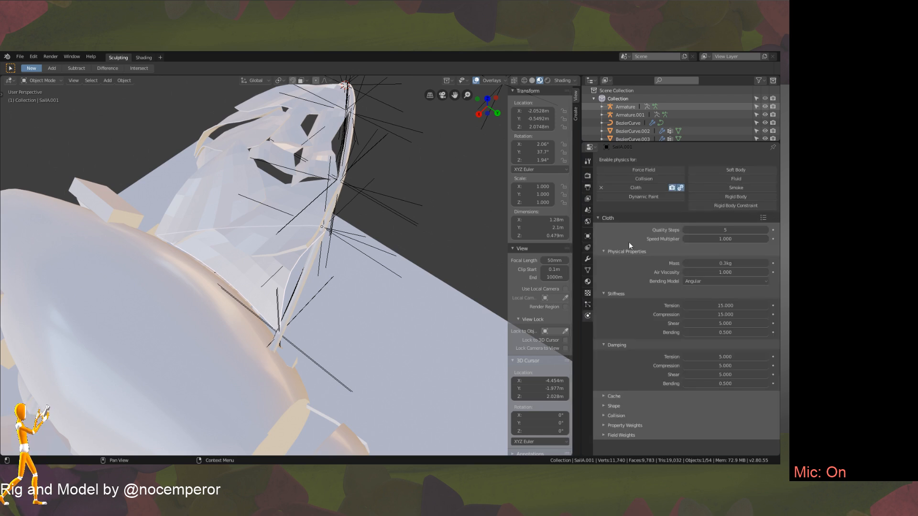
# Add Cloth physics to SailA.000 and SailB.001.
pyautogui.click(314, 240)
pyautogui.click(640, 188)
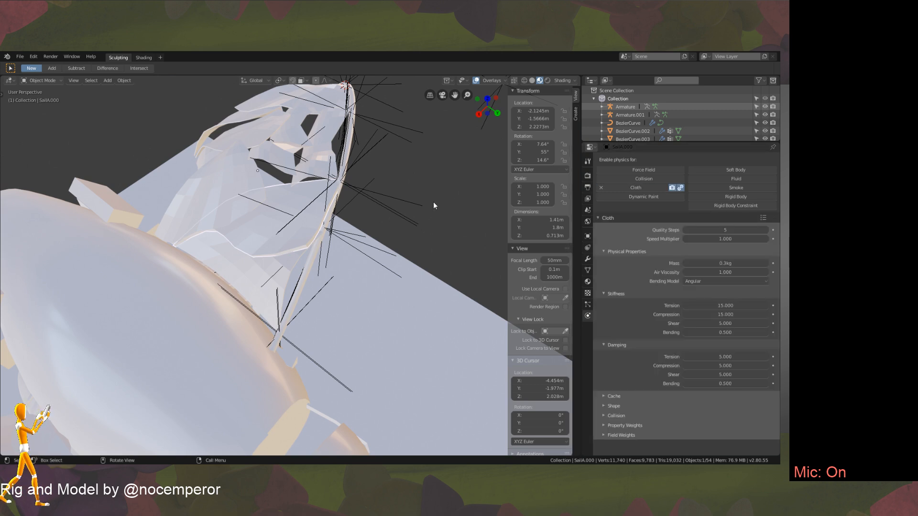
pyautogui.click(321, 174)
pyautogui.click(638, 188)
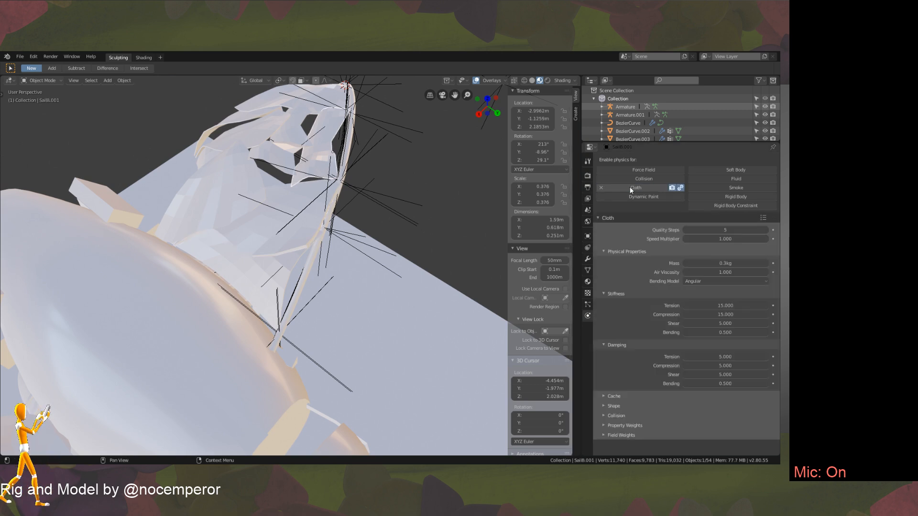
# Add Cloth physics to the wing-tip sail SailA.004.
pyautogui.click(320, 111)
pyautogui.moveTo(319, 111); pyautogui.dragTo(478, 205, button='middle')
pyautogui.click(316, 191)
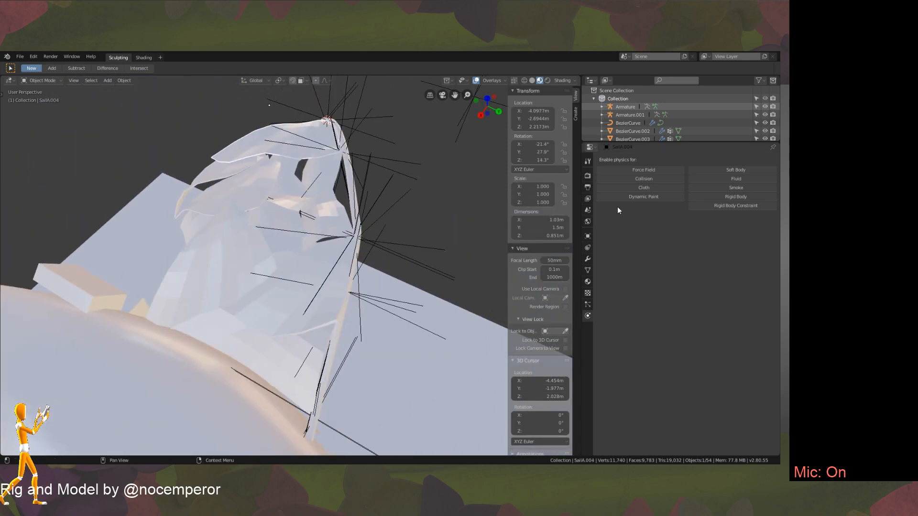
pyautogui.click(638, 188)
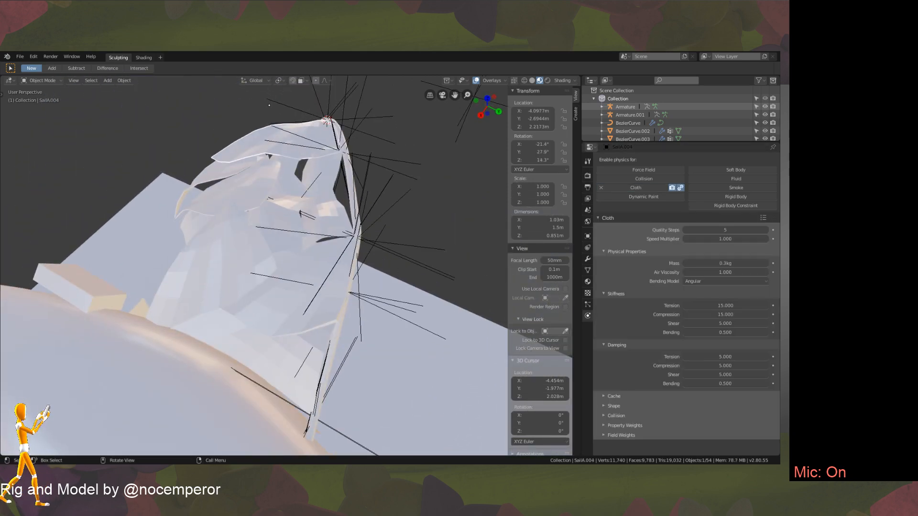
# Play the animation to check how the cloth simulation behaves on the wing sails.
pyautogui.moveTo(201, 315); pyautogui.dragTo(361, 269, button='middle')
pyautogui.press('space')
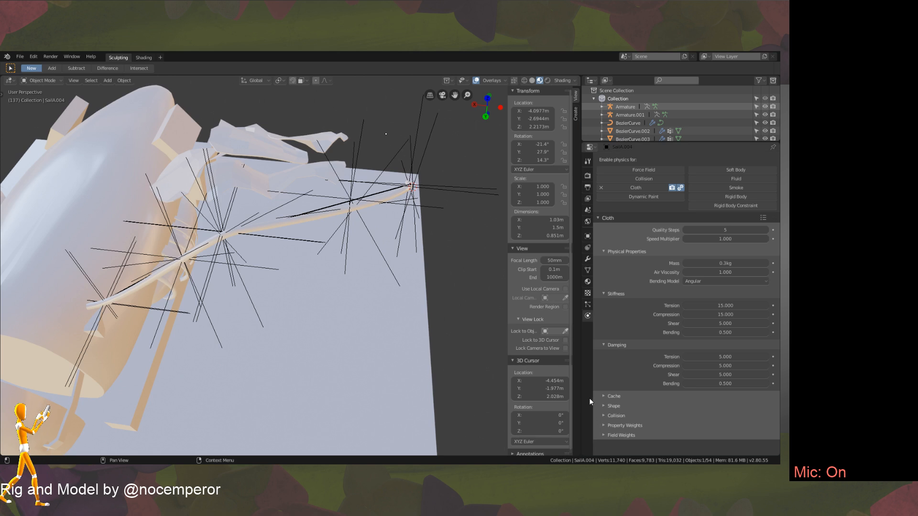
# Split off an area beneath the 3D viewport, turn it into a Timeline and return the animation to frame 0.
pyautogui.rightClick(583, 432)
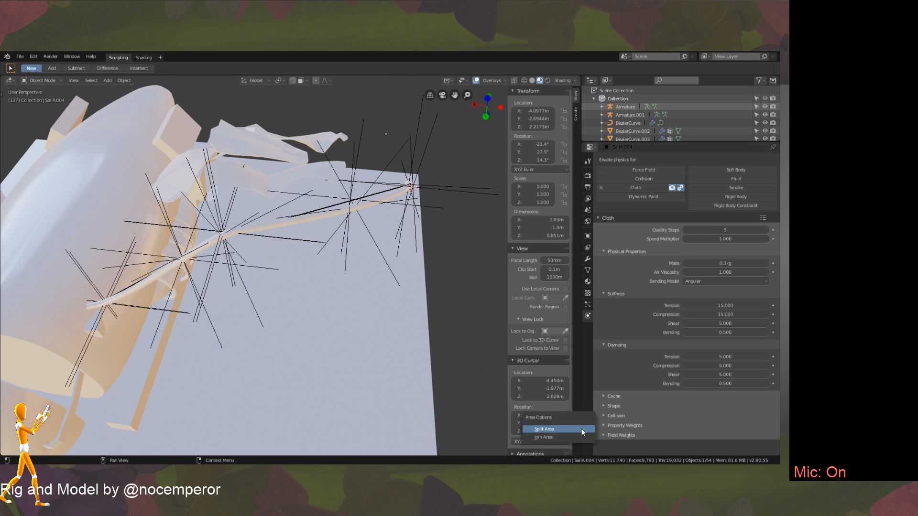
pyautogui.click(544, 428)
pyautogui.click(205, 425)
pyautogui.click(10, 430)
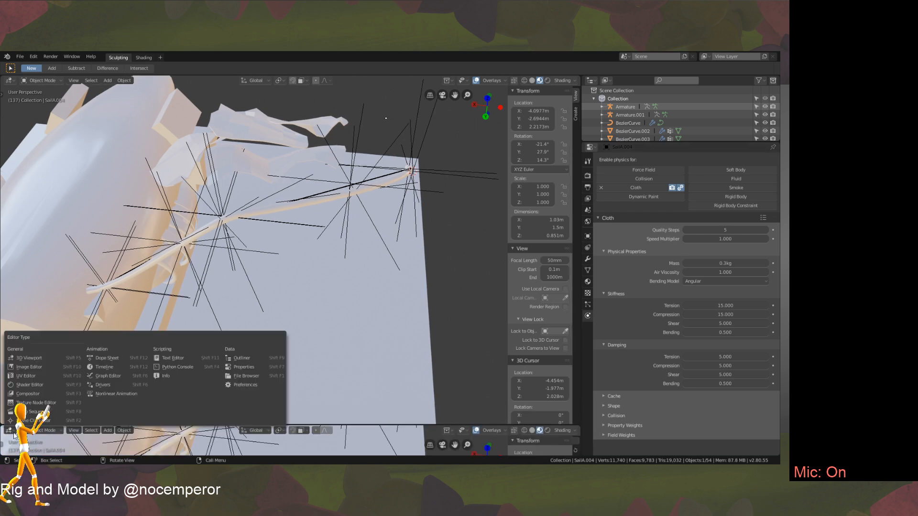
pyautogui.click(108, 375)
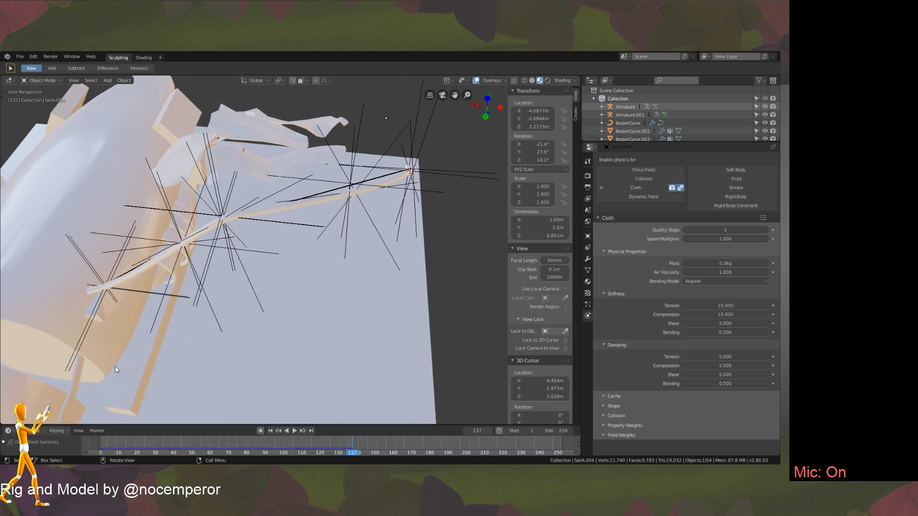
pyautogui.moveTo(121, 444); pyautogui.dragTo(98, 451, button='right')
pyautogui.moveTo(382, 287); pyautogui.dragTo(398, 300, button='middle')
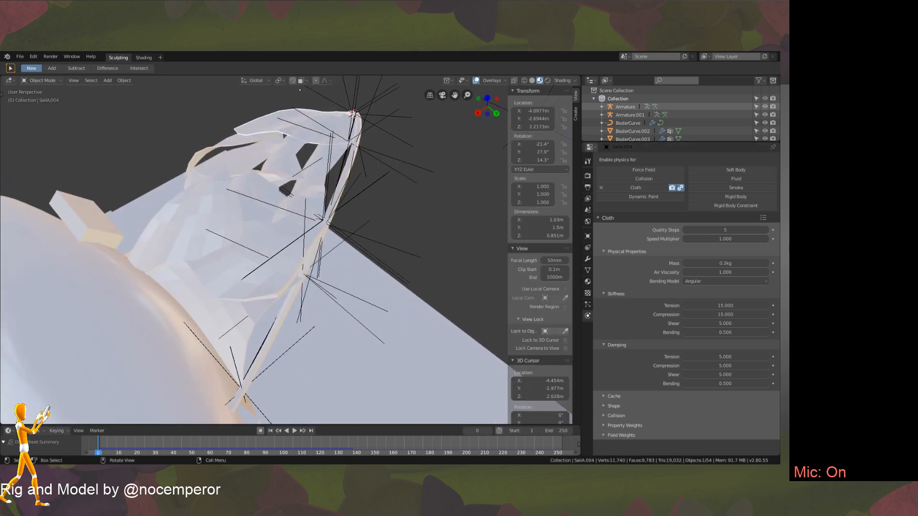
# Create a vertex group named Pin on the wing-tip sail SailA.004 and assign its two attachment vertices at the wing to it.
pyautogui.moveTo(401, 187); pyautogui.dragTo(426, 200, button='middle')
pyautogui.press('Tab')
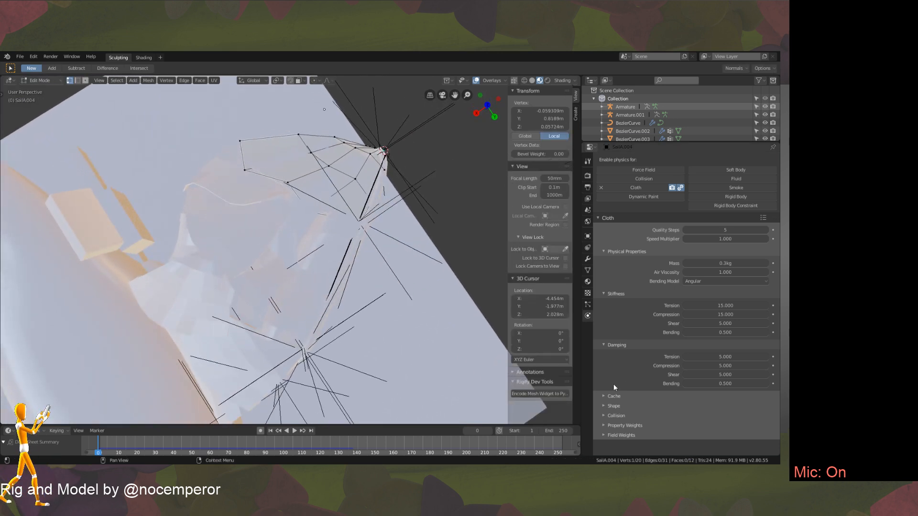
pyautogui.moveTo(411, 190); pyautogui.dragTo(404, 211, button='middle')
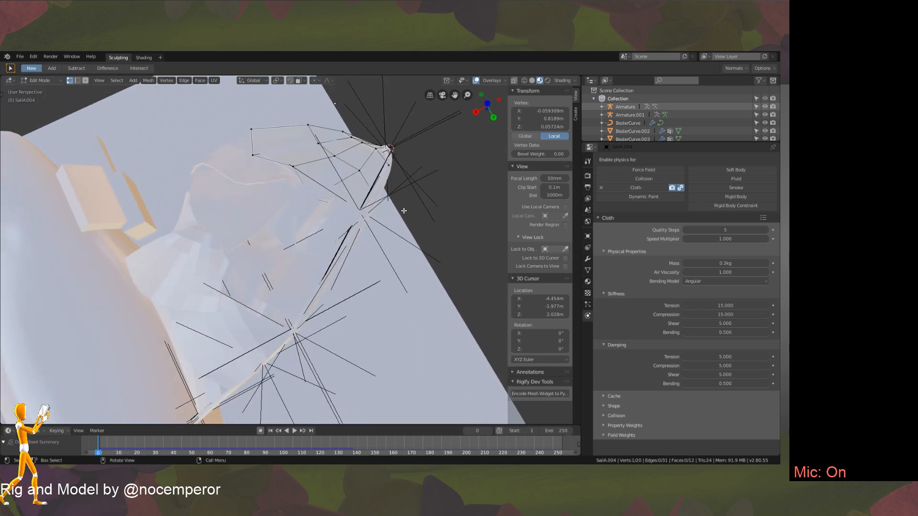
pyautogui.click(588, 269)
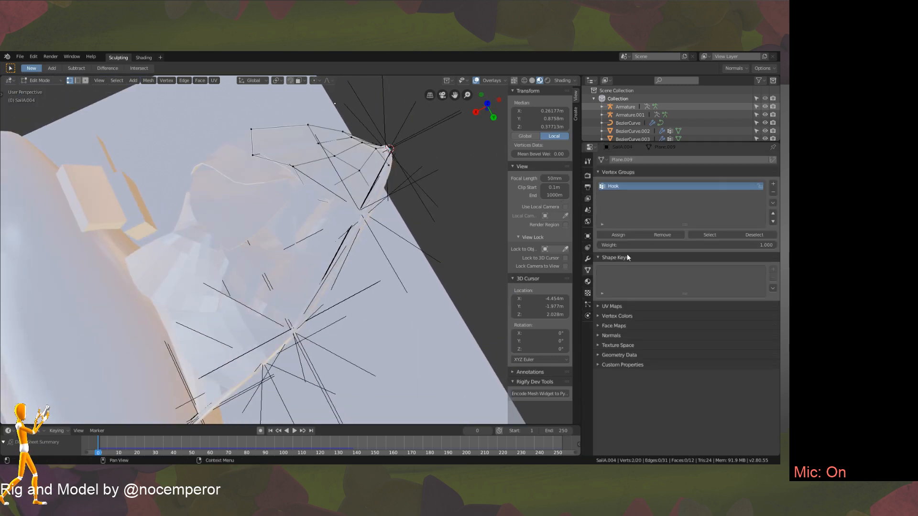
pyautogui.click(773, 185)
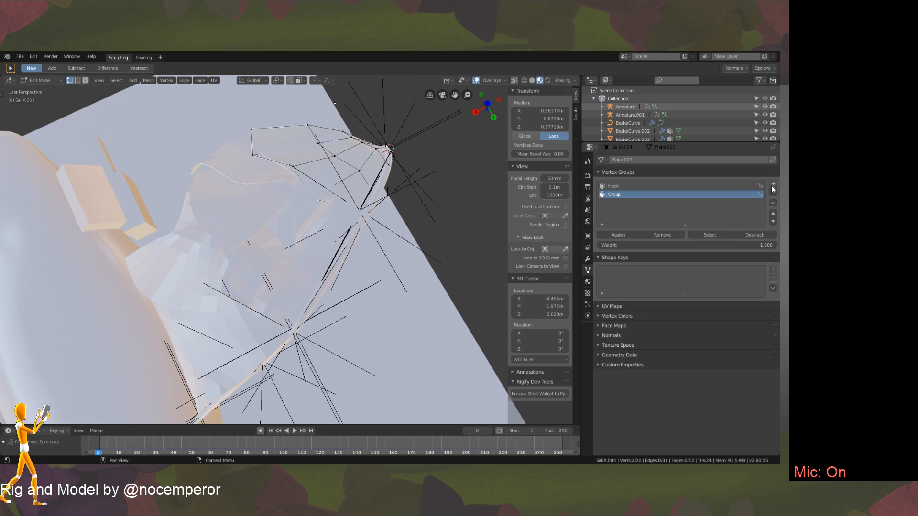
pyautogui.doubleClick(705, 195)
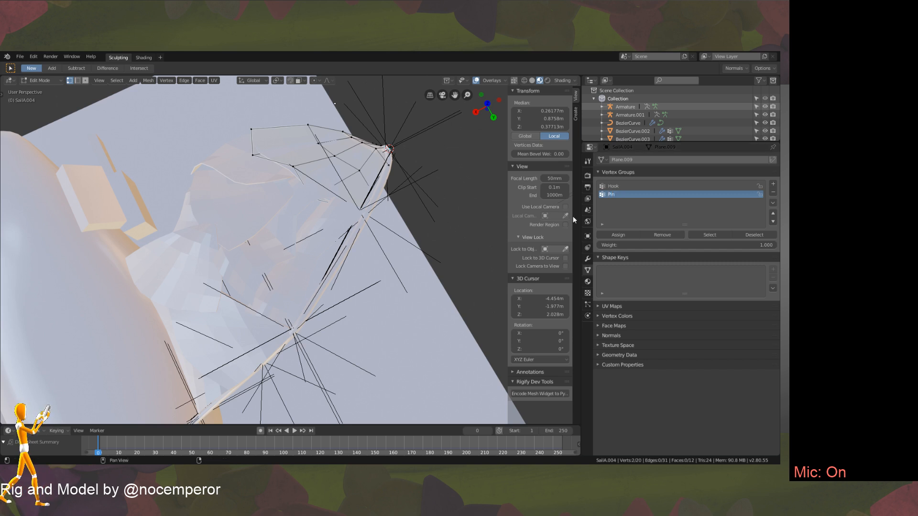
pyautogui.click(619, 234)
pyautogui.moveTo(316, 196); pyautogui.dragTo(342, 191, button='middle')
pyautogui.press('Tab')
# Add a vertex group named Pin to SailB.001 in Edit Mode.
pyautogui.click(350, 202)
pyautogui.press('Tab')
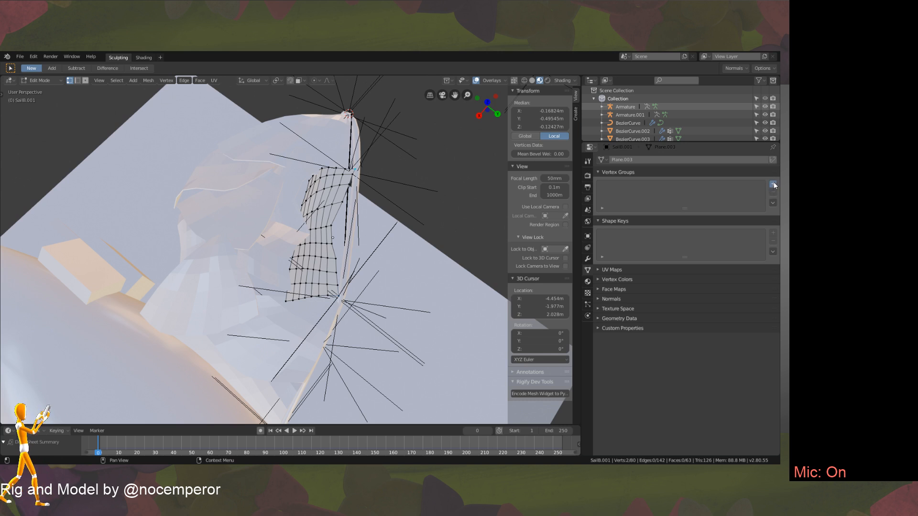
pyautogui.click(773, 184)
pyautogui.doubleClick(690, 185)
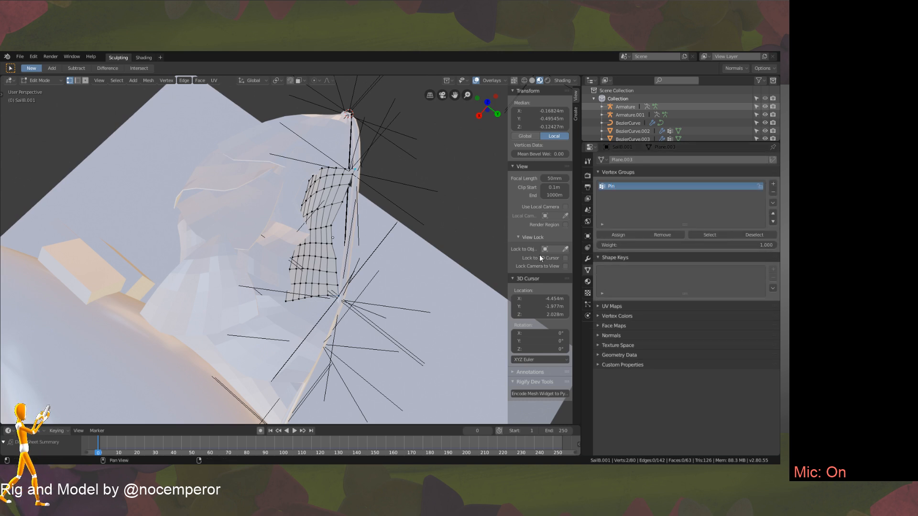
pyautogui.press('Tab')
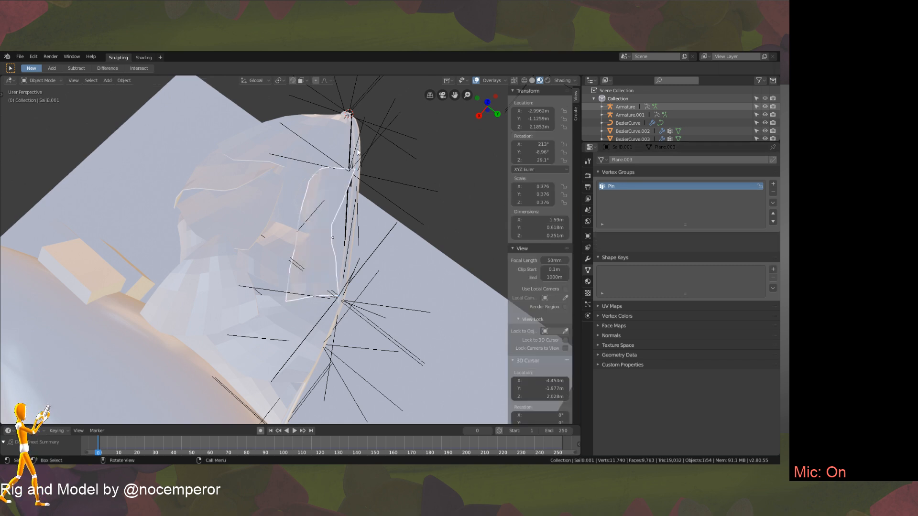
# Reopen SailA.004 in Edit Mode to check its attachment vertices against the Pin group.
pyautogui.click(353, 156)
pyautogui.press('Tab')
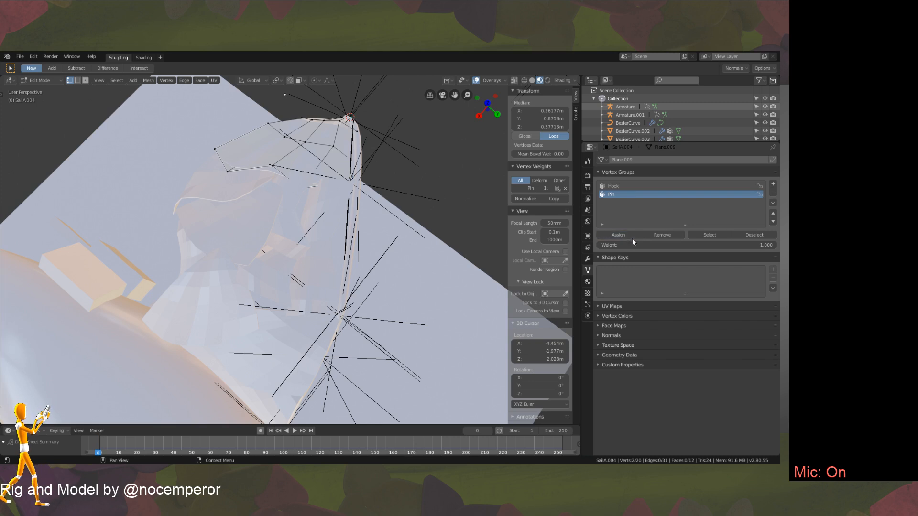
pyautogui.press('Tab')
# Add a vertex group named Pin to the middle sail SailA.000 in Edit Mode.
pyautogui.click(329, 239)
pyautogui.moveTo(344, 260); pyautogui.dragTo(357, 239, button='middle')
pyautogui.press('Tab')
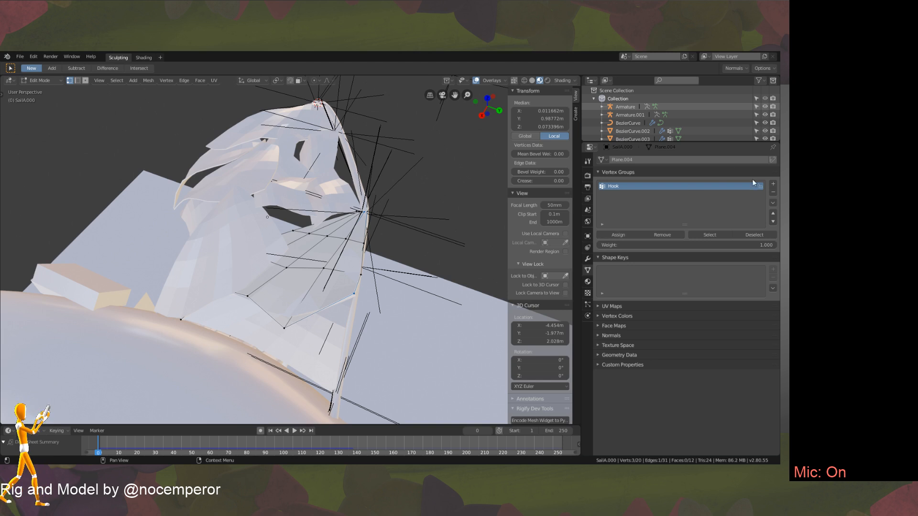
pyautogui.click(773, 184)
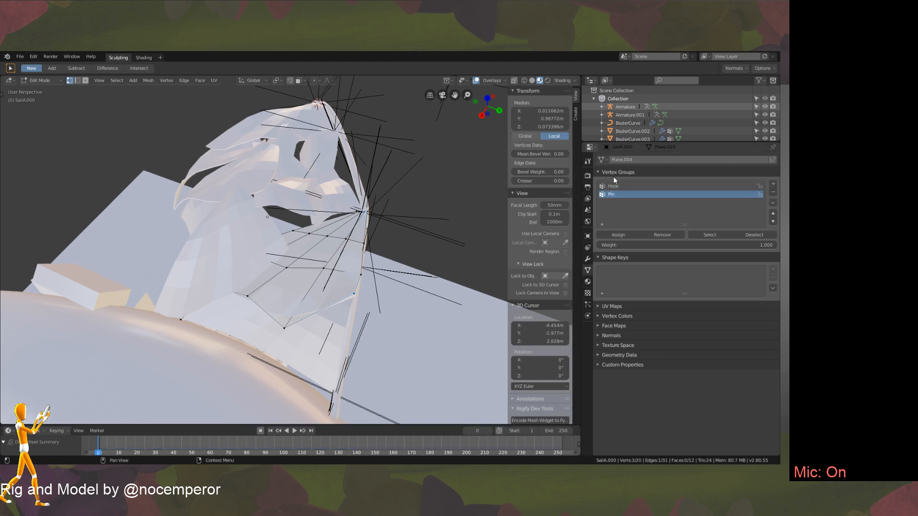
pyautogui.press('Tab')
# Create a Pin vertex group on SailA.001 beside the hull and assign its two selected attachment vertices to it.
pyautogui.click(345, 319)
pyautogui.press('Tab')
pyautogui.moveTo(366, 268)
pyautogui.mouseDown(button='middle')
pyautogui.moveTo(359, 234)
pyautogui.moveTo(342, 237)
pyautogui.moveTo(322, 182)
pyautogui.moveTo(327, 233)
pyautogui.moveTo(355, 231)
pyautogui.mouseUp(button='middle')
pyautogui.press('c')
pyautogui.rightClick(324, 196)
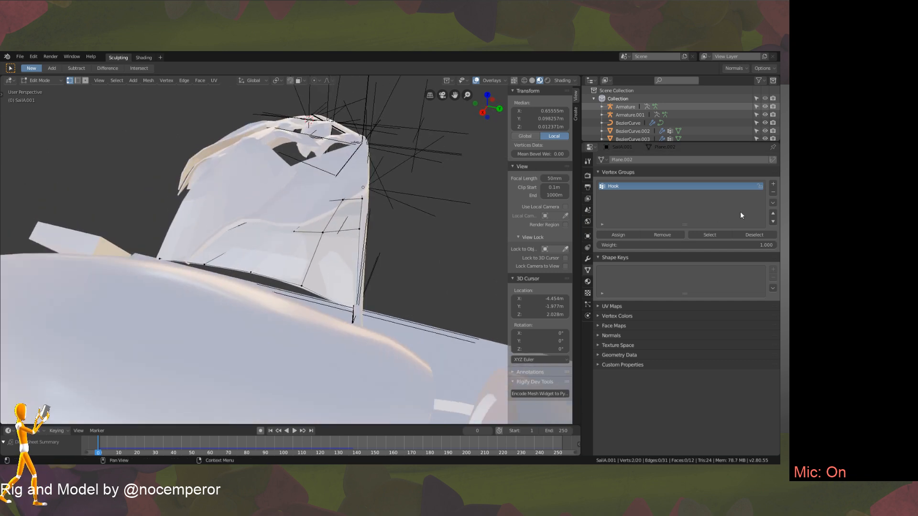
pyautogui.click(772, 184)
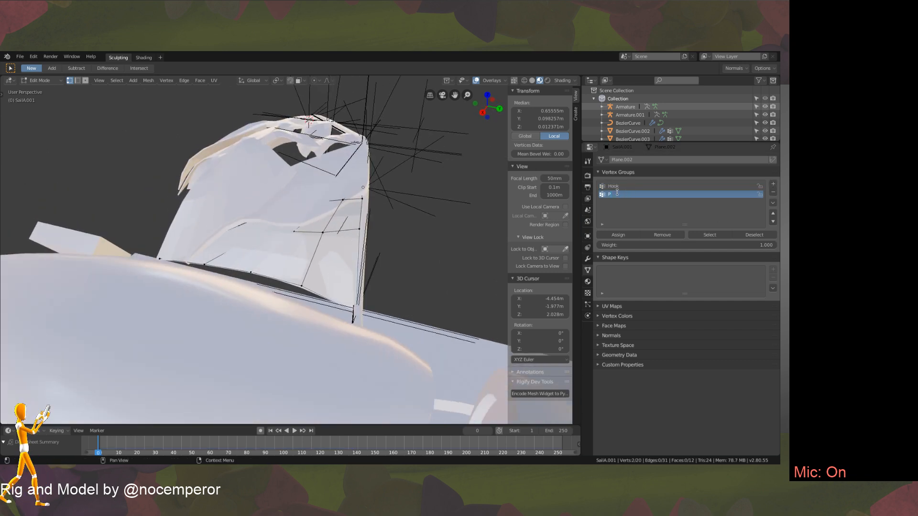
pyautogui.click(618, 235)
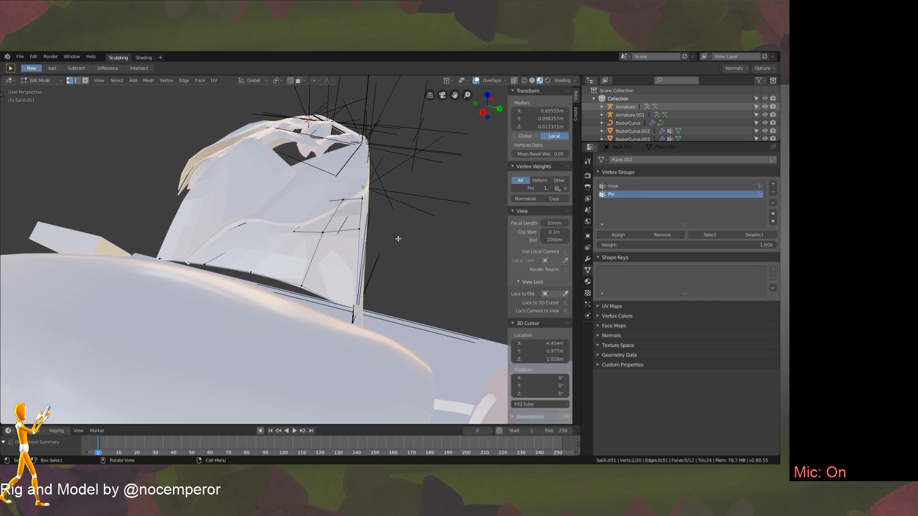
pyautogui.moveTo(395, 231); pyautogui.dragTo(339, 226, button='middle')
pyautogui.press('Tab')
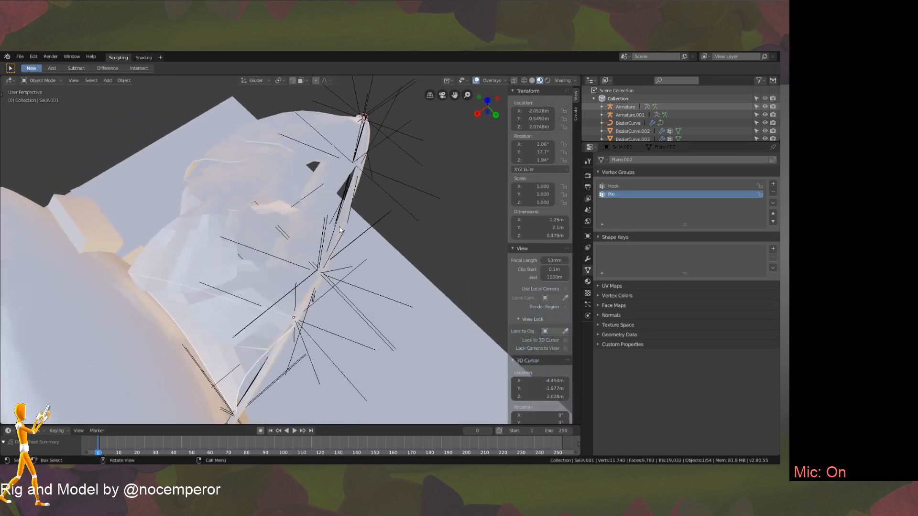
# Set the Solidify modifier's thickness on SailA.000 to 0.025 m.
pyautogui.moveTo(346, 192); pyautogui.dragTo(342, 248, button='middle')
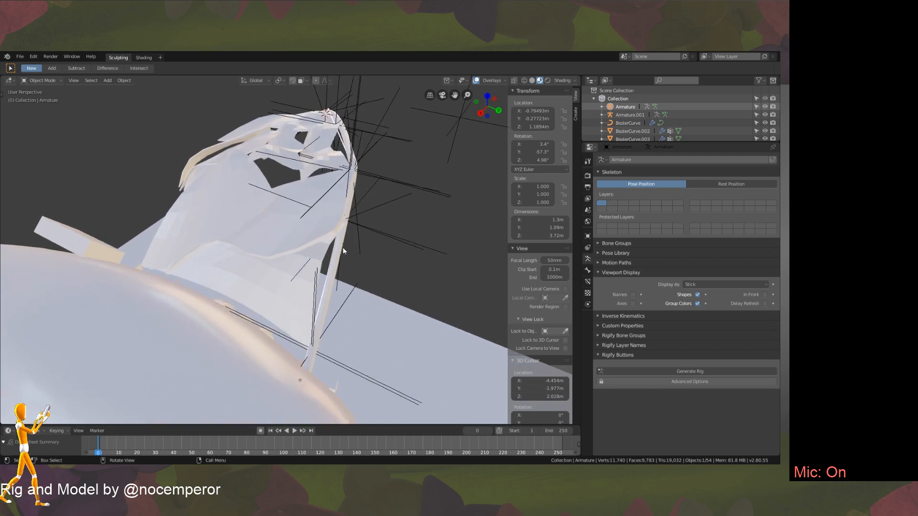
pyautogui.moveTo(406, 229); pyautogui.dragTo(245, 160, button='middle')
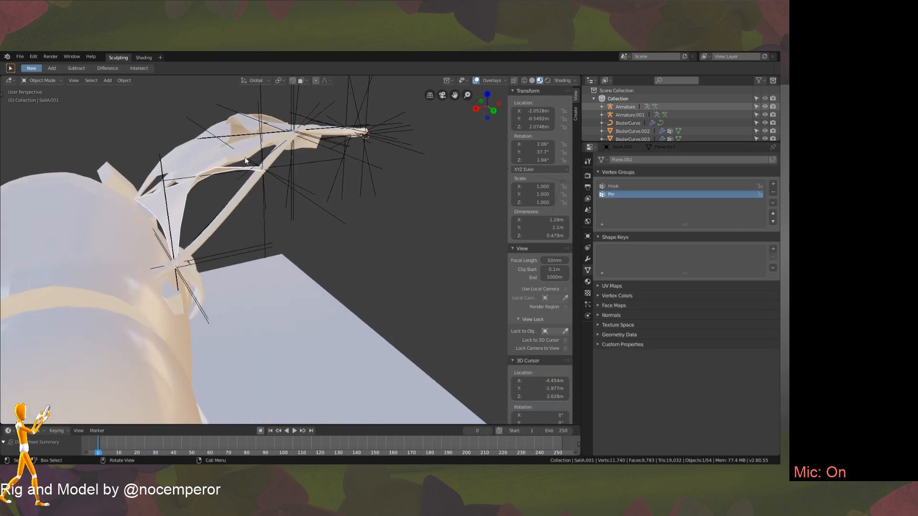
pyautogui.click(588, 259)
pyautogui.scroll(-5, 641, 232)
pyautogui.scroll(-7, 670, 195)
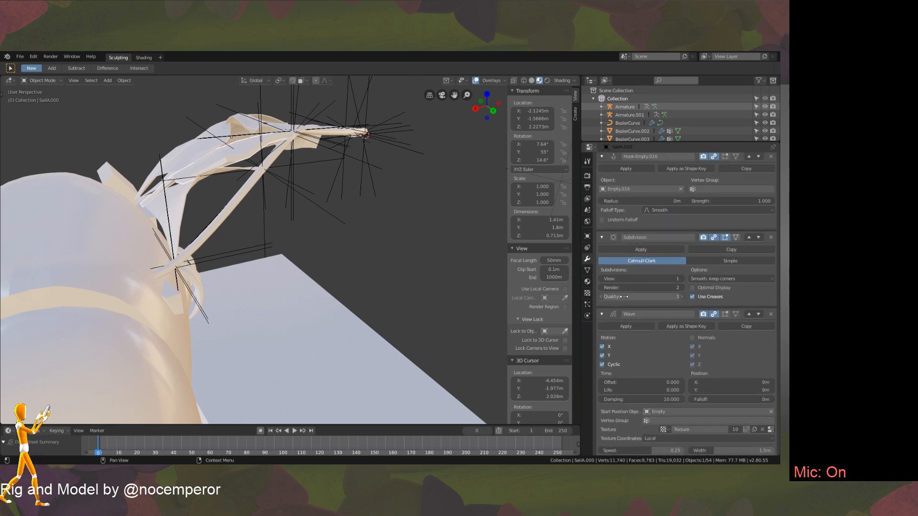
pyautogui.scroll(-1, 661, 192)
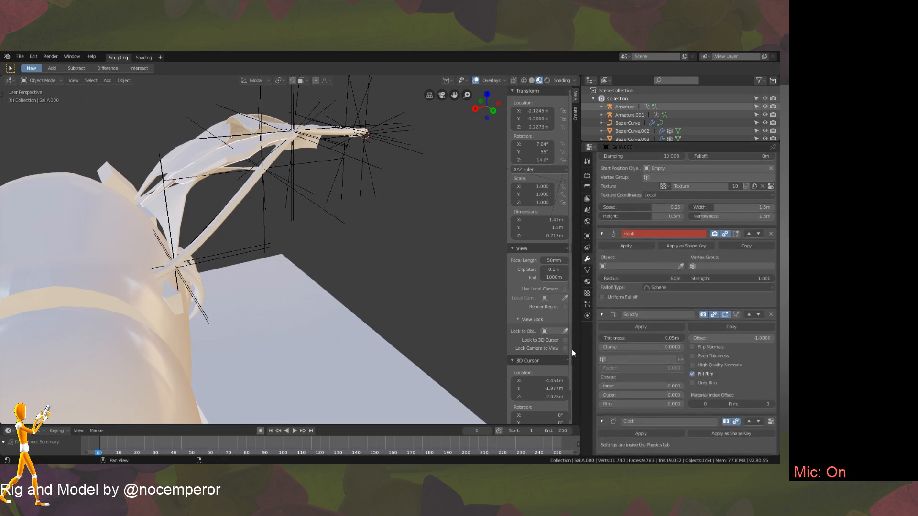
pyautogui.scroll(2, 627, 300)
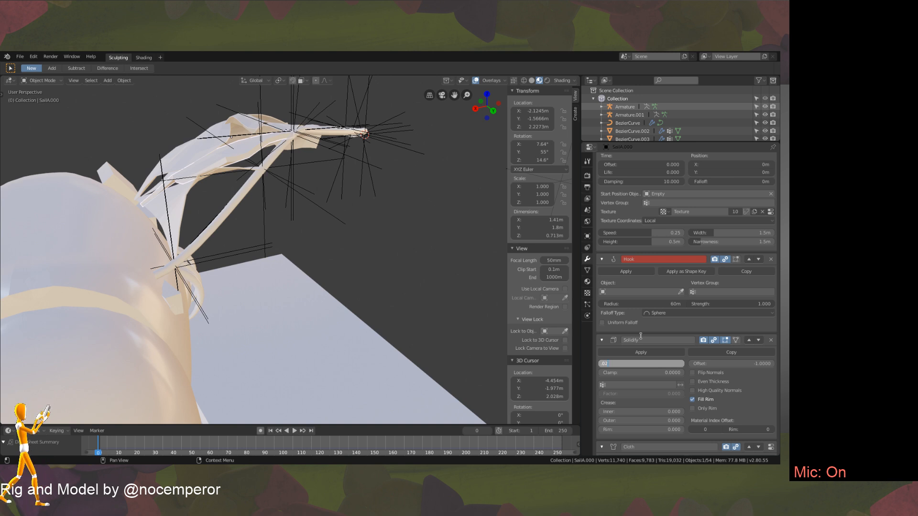
# Try rotating the armature's wing-tip bone about the X axis in pose mode, and cancel it.
pyautogui.moveTo(306, 201); pyautogui.dragTo(269, 311, button='middle')
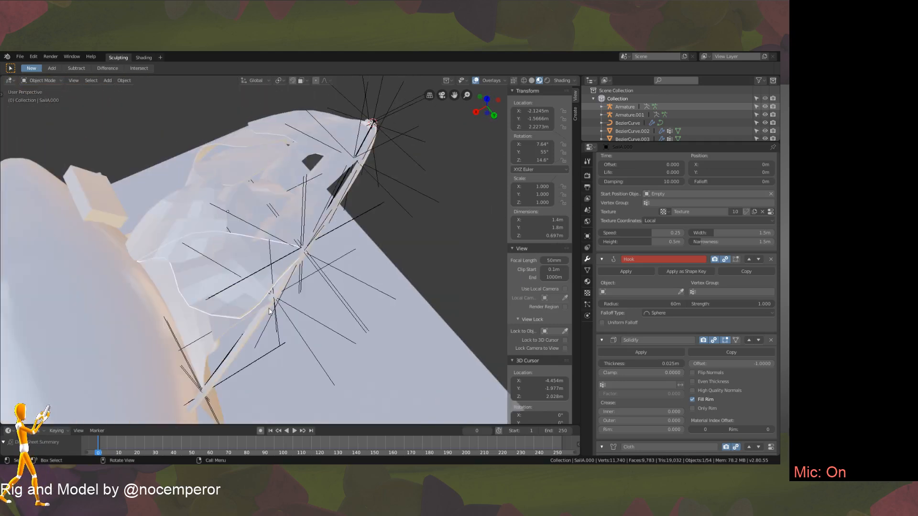
pyautogui.click(341, 199)
pyautogui.moveTo(341, 198); pyautogui.dragTo(390, 215, button='middle')
pyautogui.hotkey('ctrl', 'Tab')
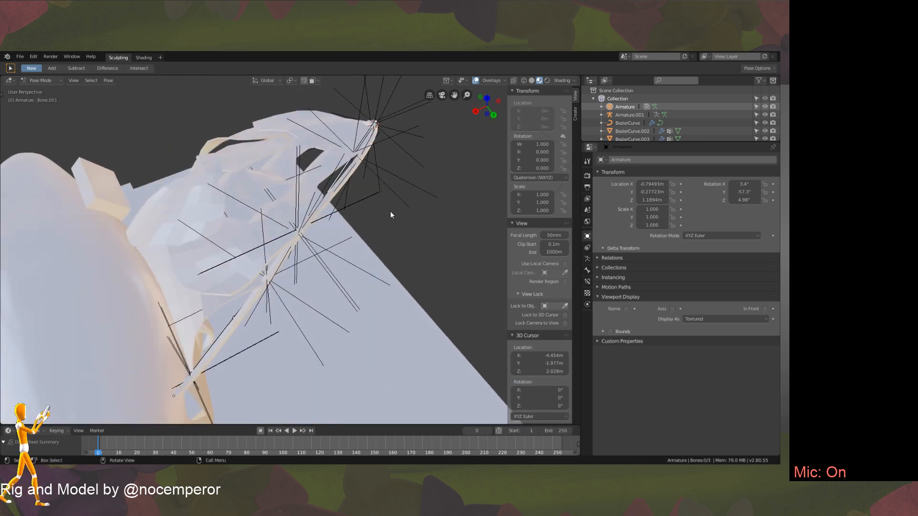
pyautogui.press('r')
pyautogui.press('x')
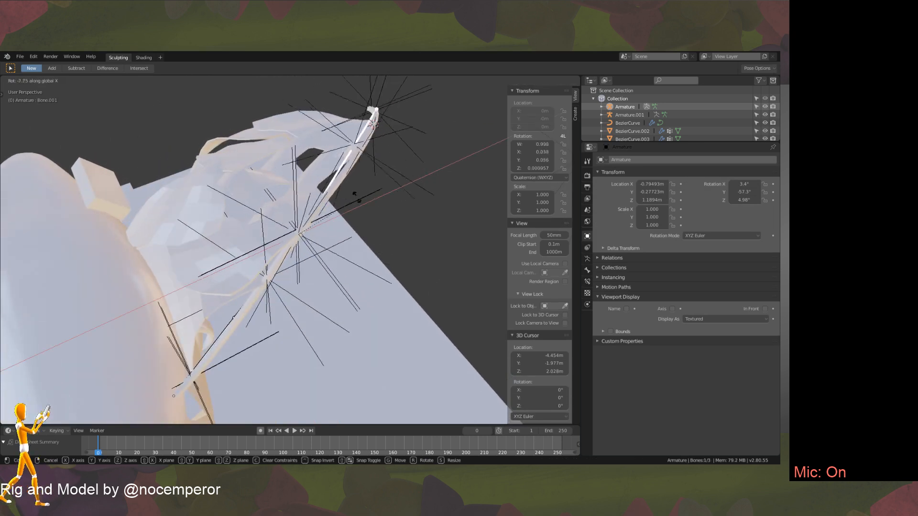
pyautogui.rightClick(355, 192)
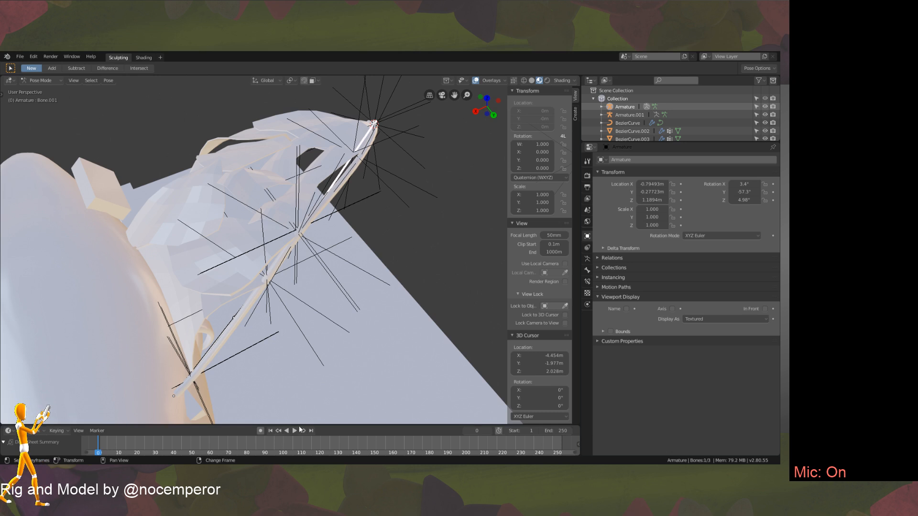
# Play the sails' simulation in pose mode, stop it and return to frame 0.
pyautogui.press('space')
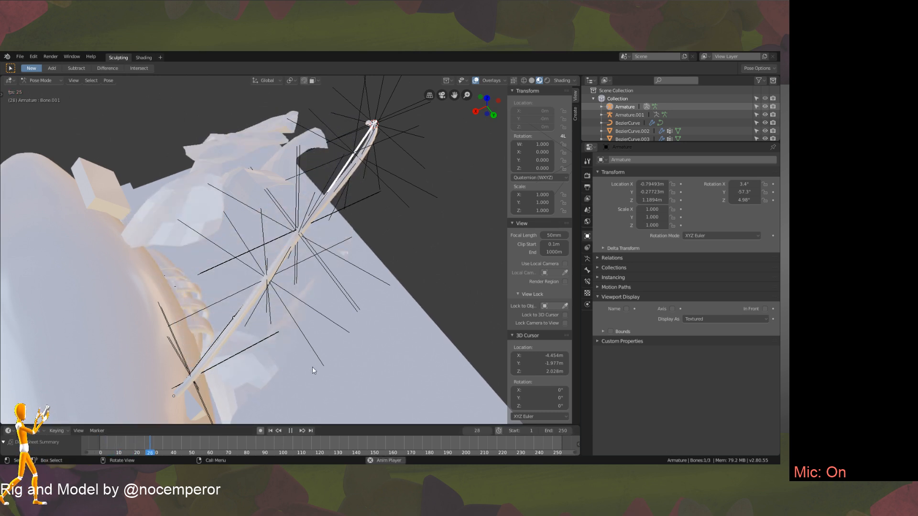
pyautogui.click(290, 430)
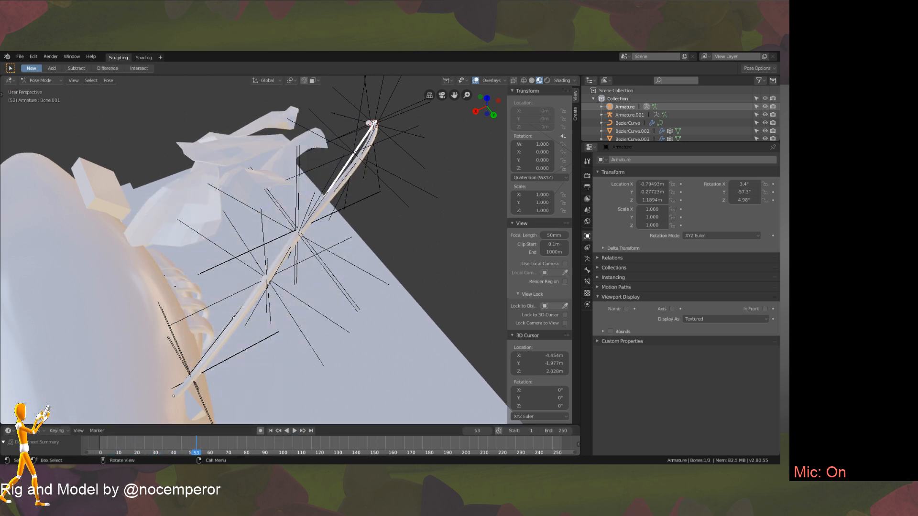
pyautogui.moveTo(196, 445); pyautogui.dragTo(98, 445)
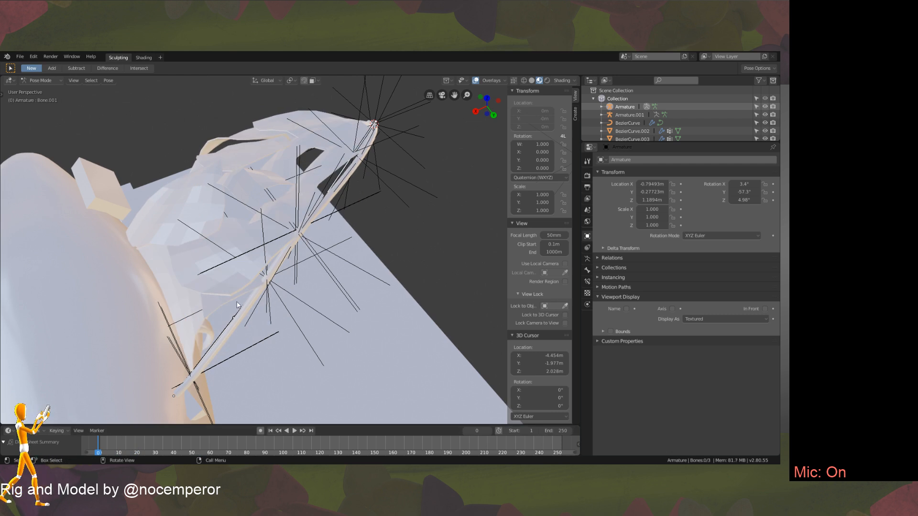
# Leave pose mode and set the Pin vertex group as the cloth pin group of SailA.001 beside the hull.
pyautogui.hotkey('ctrl', 'Tab')
pyautogui.click(222, 301)
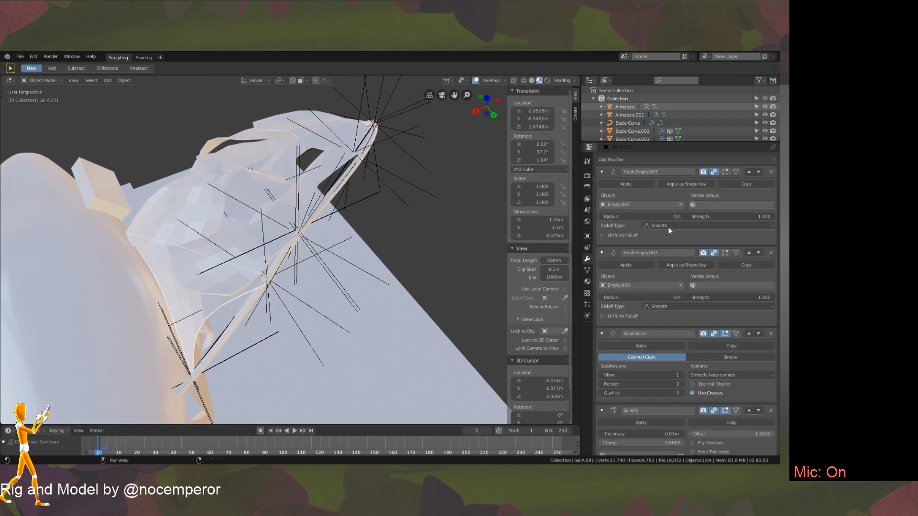
pyautogui.click(588, 316)
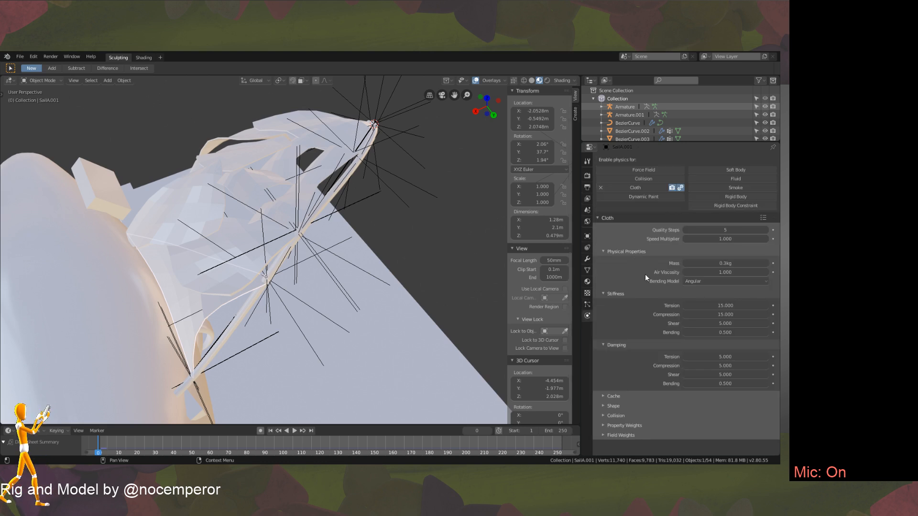
pyautogui.click(611, 395)
pyautogui.click(613, 396)
pyautogui.click(615, 406)
pyautogui.moveTo(615, 406); pyautogui.dragTo(615, 314, button='middle')
pyautogui.click(698, 371)
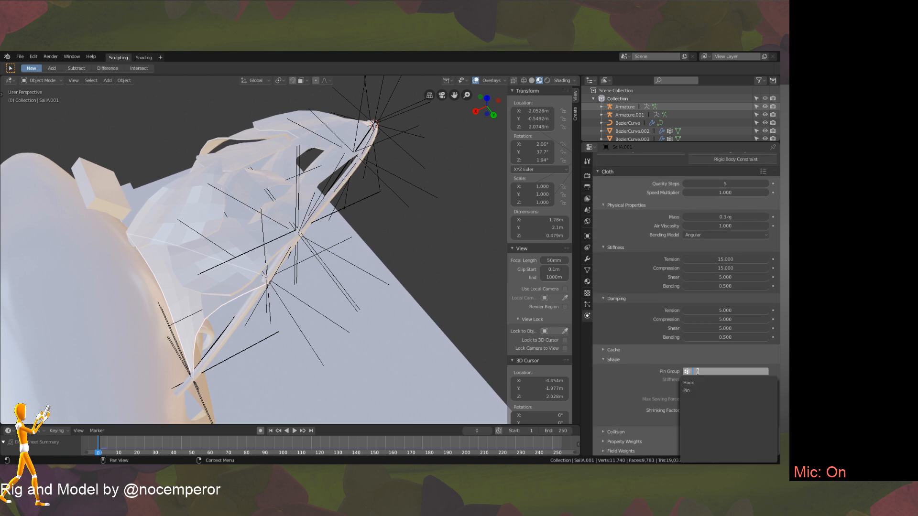
pyautogui.click(697, 390)
# Set the cloth pin group of SailA.000 to its Pin vertex group.
pyautogui.click(278, 268)
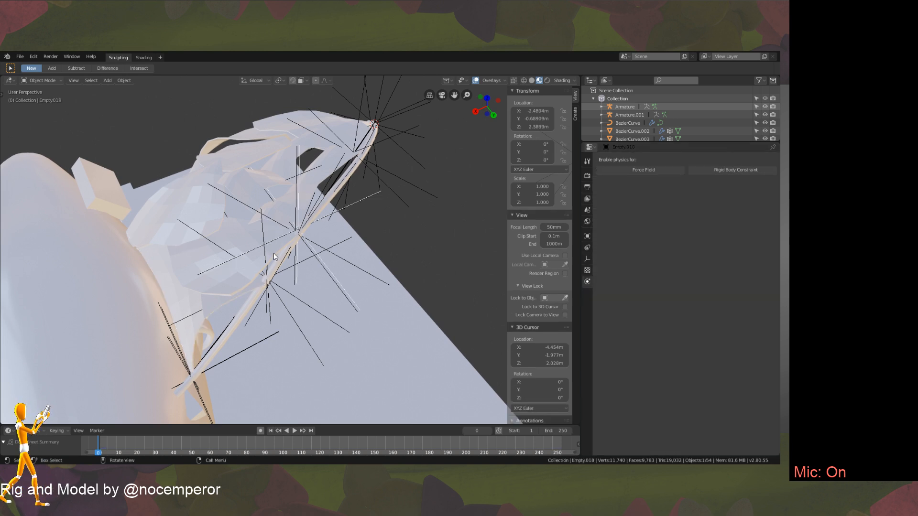
pyautogui.click(275, 256)
pyautogui.click(697, 418)
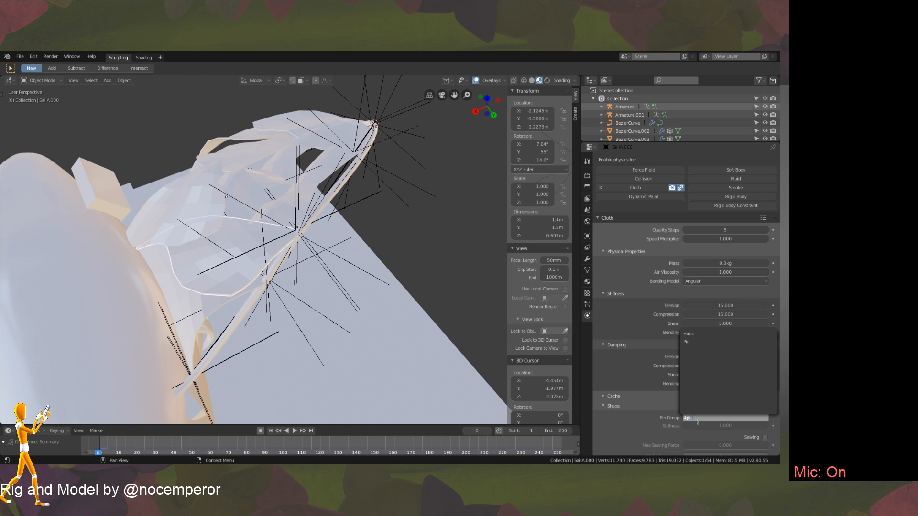
pyautogui.click(701, 343)
# Set the cloth pin group to Pin on SailB.001 and on SailA.004 at the wing tip.
pyautogui.moveTo(286, 249); pyautogui.dragTo(322, 203, button='middle')
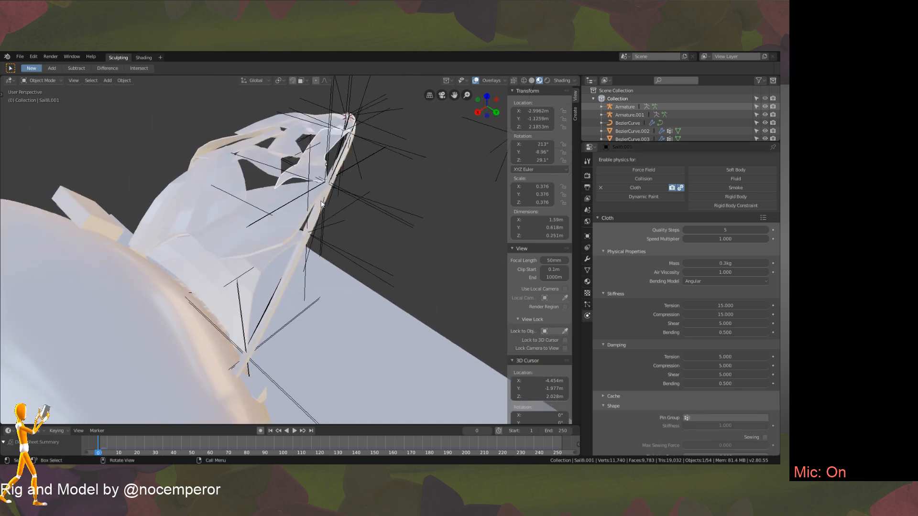
pyautogui.click(703, 418)
pyautogui.click(703, 333)
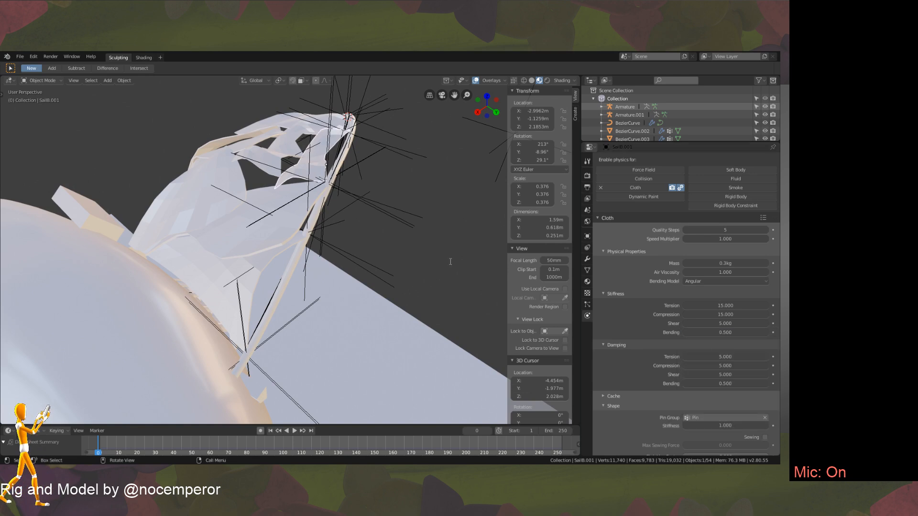
pyautogui.moveTo(287, 200); pyautogui.dragTo(310, 231, button='middle')
pyautogui.click(259, 201)
pyautogui.click(708, 419)
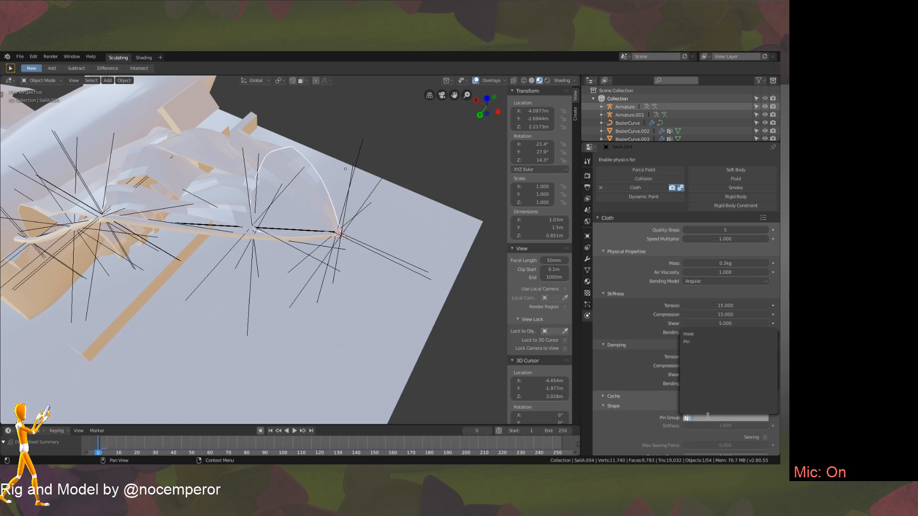
pyautogui.click(703, 341)
# Play the cloth simulation of the pinned sails, view it from another angle and stop it.
pyautogui.moveTo(364, 248); pyautogui.dragTo(297, 315, button='middle')
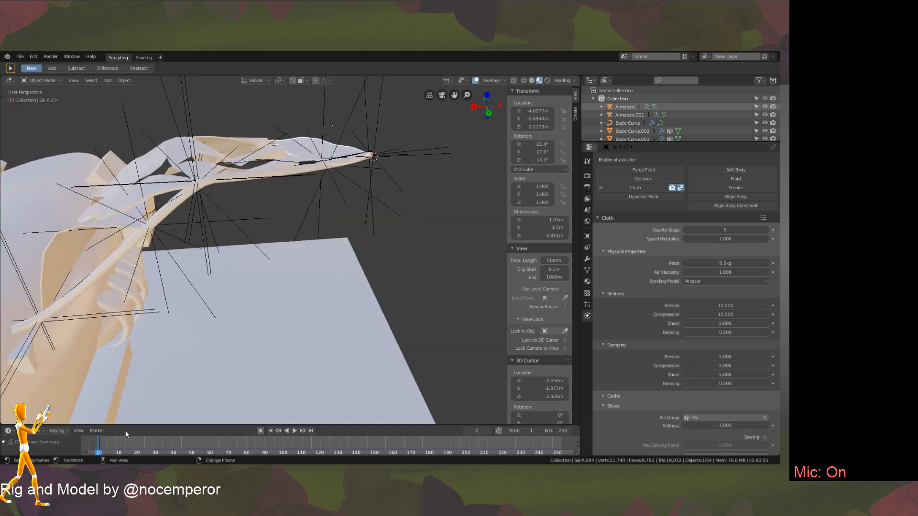
pyautogui.click(295, 431)
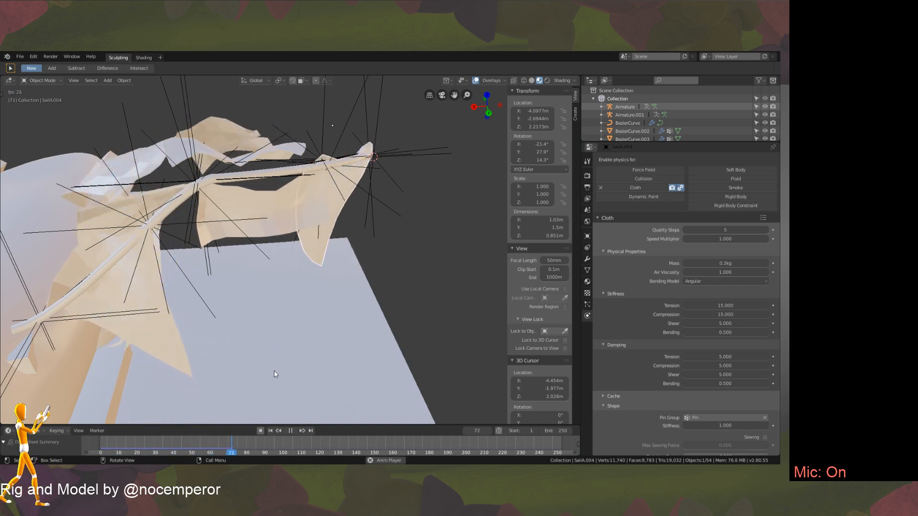
pyautogui.moveTo(276, 369); pyautogui.dragTo(281, 341, button='middle')
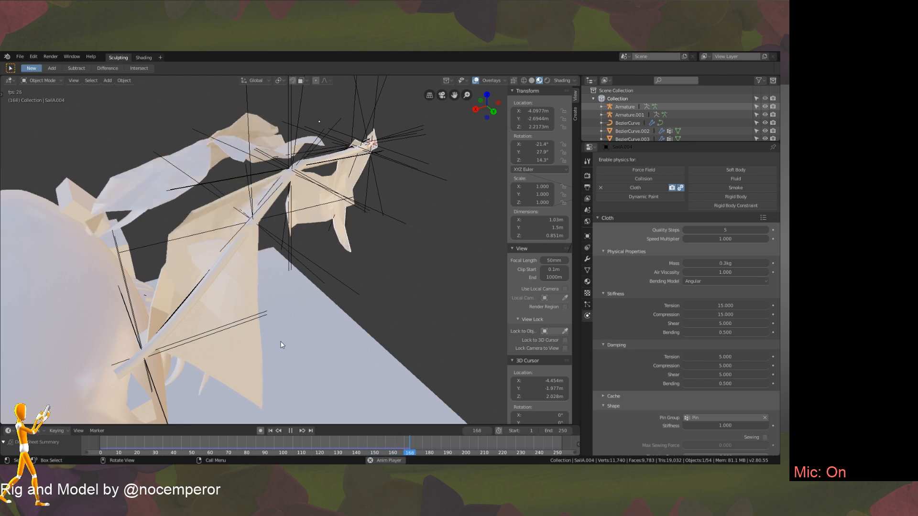
pyautogui.click(290, 430)
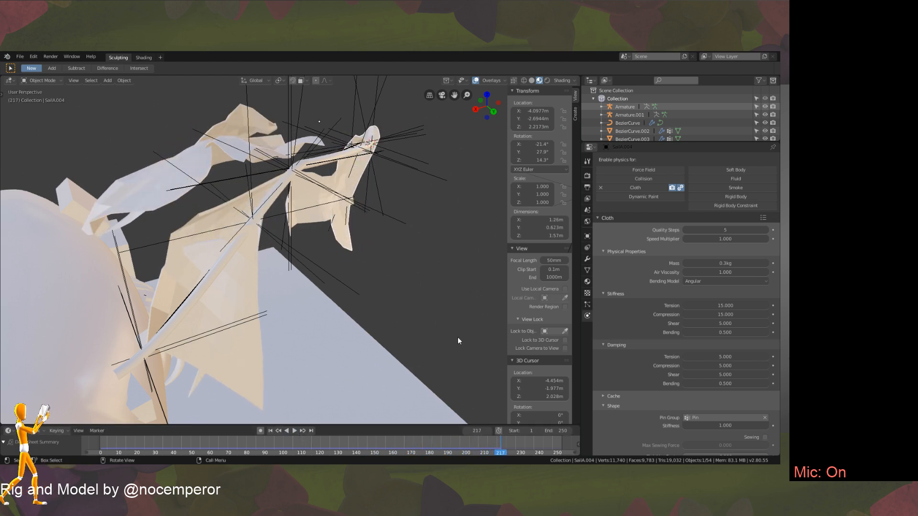
# Remove the Wave modifier and the unassigned Hook modifier from SailA.004.
pyautogui.click(586, 260)
pyautogui.scroll(-5, 665, 194)
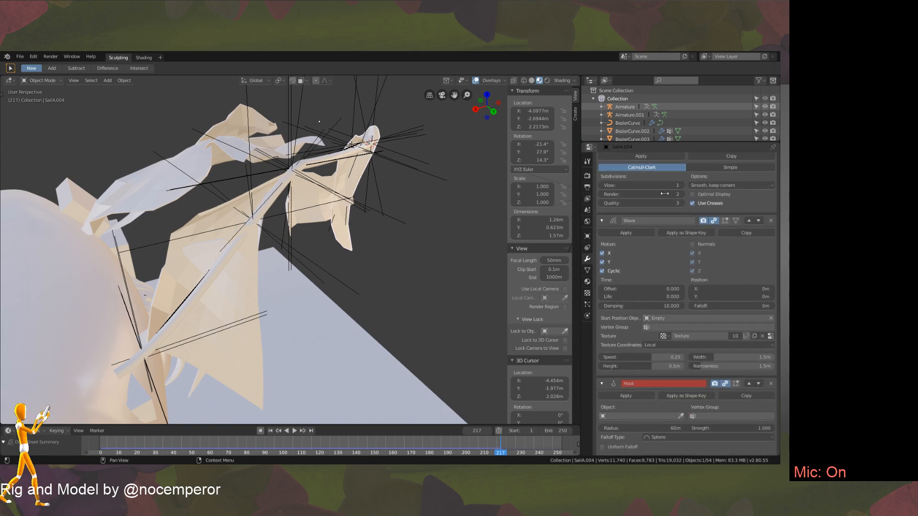
pyautogui.click(771, 221)
pyautogui.moveTo(295, 213); pyautogui.dragTo(319, 264, button='middle')
pyautogui.hotkey('ctrl', 'z')
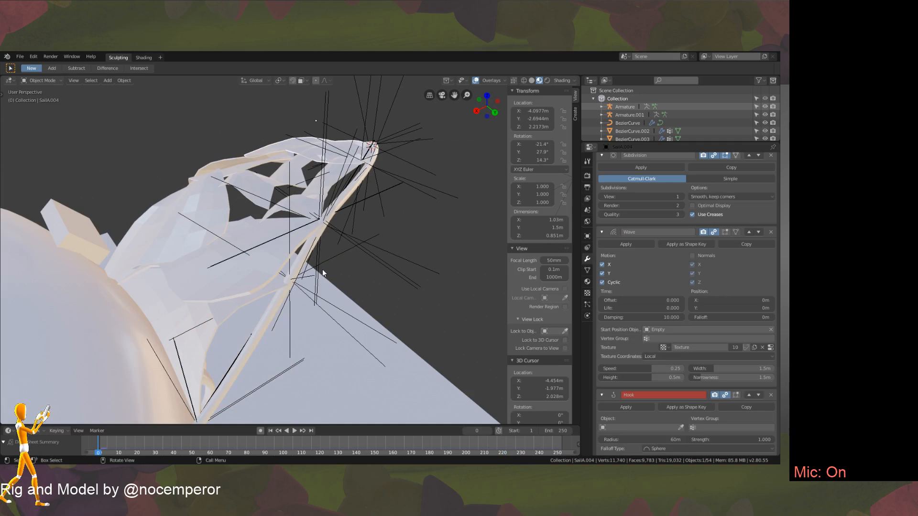
pyautogui.click(770, 232)
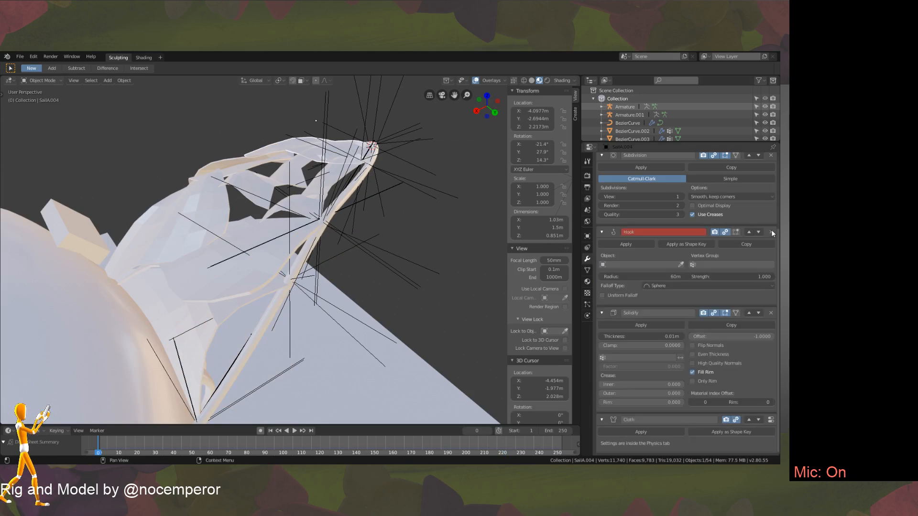
pyautogui.click(772, 233)
# Check the modifier stacks of SailB.001, SailA.000 and SailA.001 for leftover Wave and unassigned Hook modifiers.
pyautogui.moveTo(210, 282); pyautogui.dragTo(233, 271, button='middle')
pyautogui.scroll(-2, 232, 270)
pyautogui.moveTo(301, 238)
pyautogui.mouseDown(button='middle')
pyautogui.moveTo(303, 268)
pyautogui.moveTo(304, 239)
pyautogui.mouseUp(button='middle')
pyautogui.click(303, 269)
pyautogui.scroll(2, 722, 324)
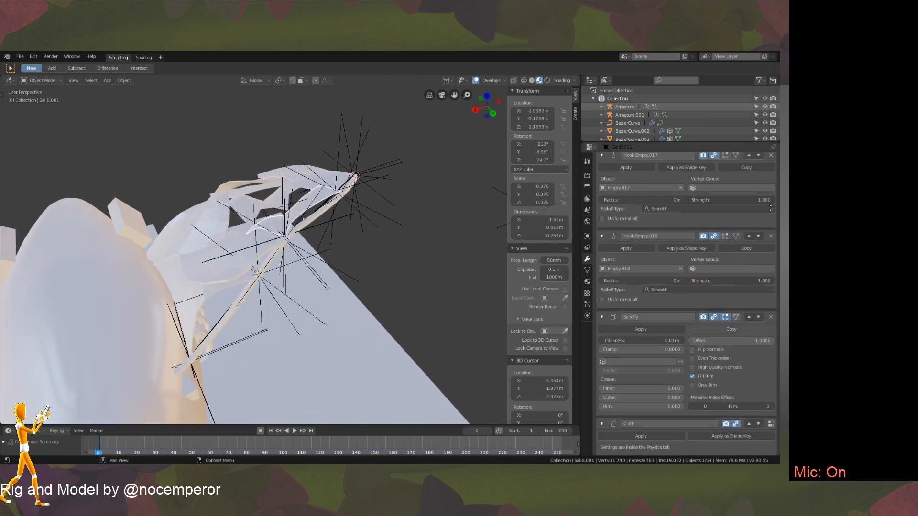
pyautogui.moveTo(251, 297); pyautogui.dragTo(295, 306, button='middle')
pyautogui.click(306, 308)
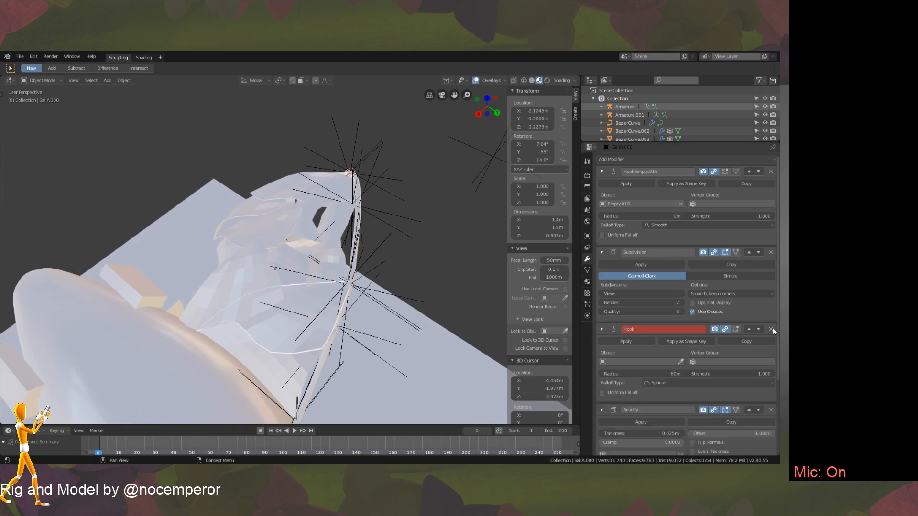
pyautogui.click(303, 371)
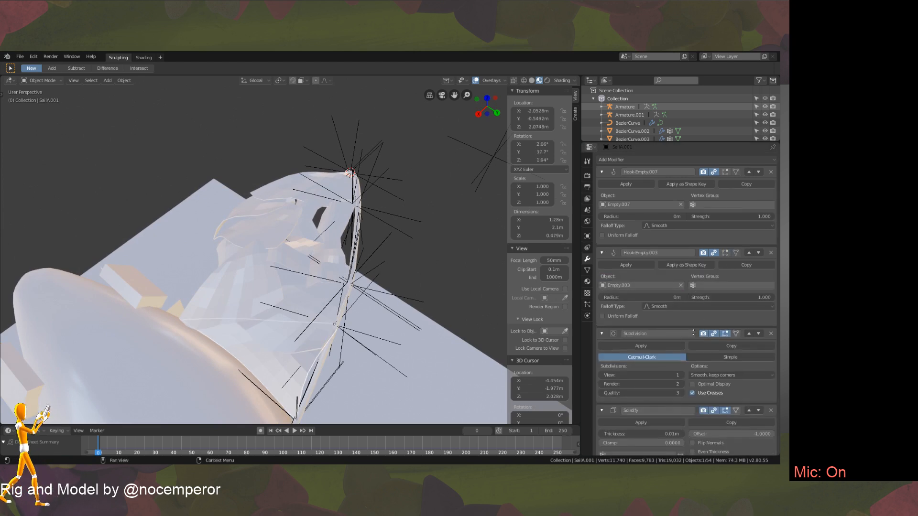
pyautogui.scroll(-3, 654, 382)
pyautogui.scroll(3, 653, 382)
# Play the sails' cloth simulation from the wing's front view and return to frame 0.
pyautogui.moveTo(504, 377); pyautogui.dragTo(264, 345, button='middle')
pyautogui.press('space')
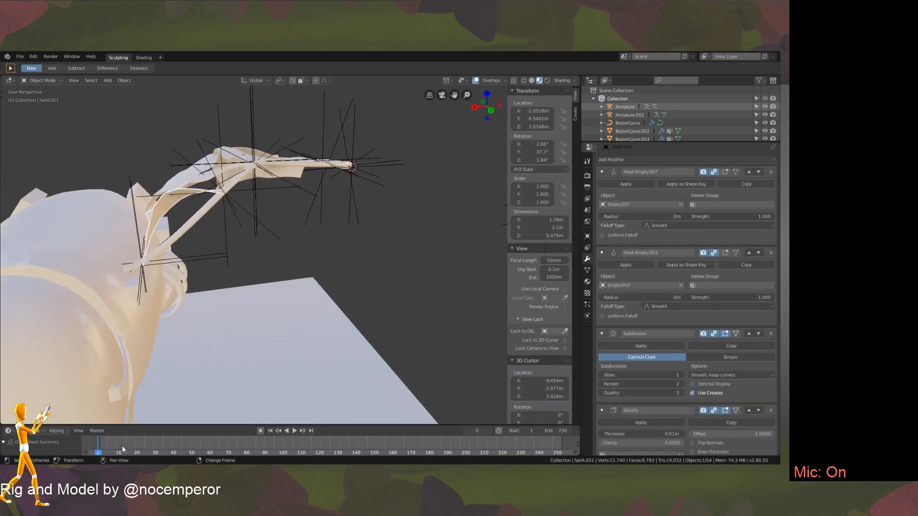
pyautogui.moveTo(240, 428); pyautogui.dragTo(94, 463, button='right')
pyautogui.press('space')
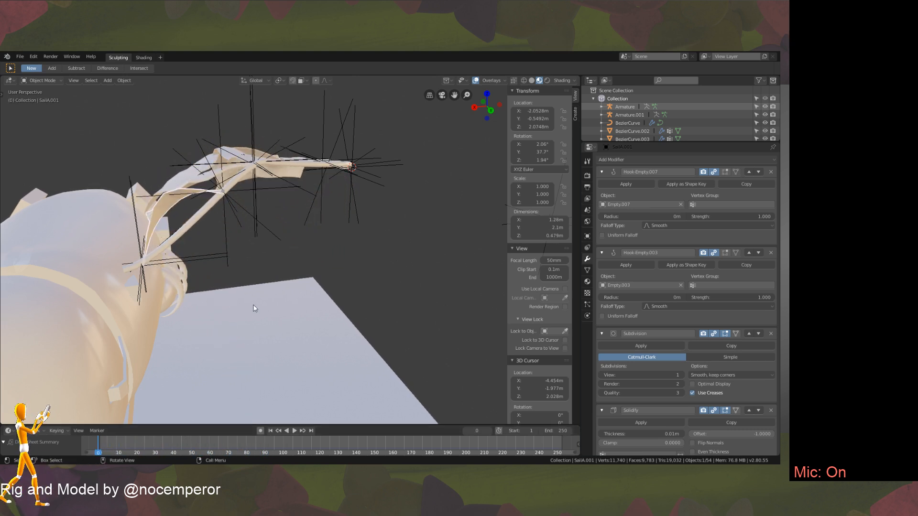
# Review the cloth collision settings of SailA.001 and enable Collision physics on it.
pyautogui.click(587, 305)
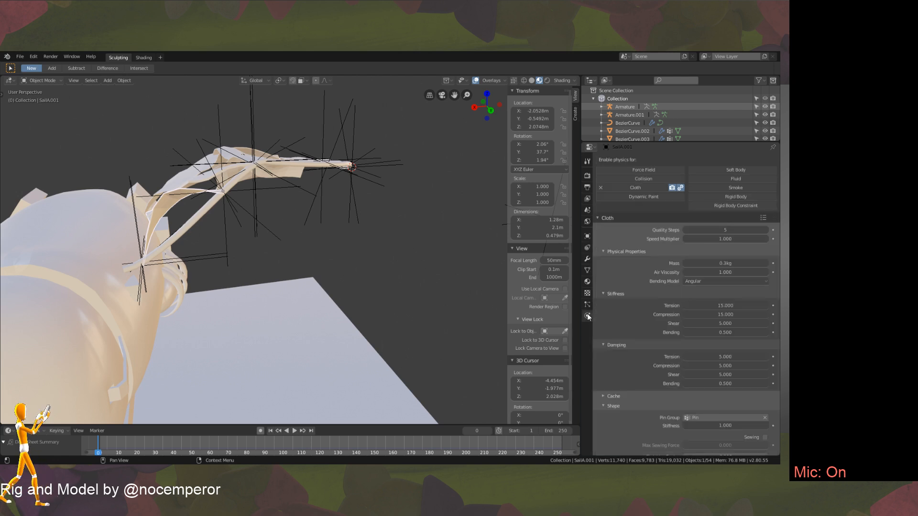
pyautogui.click(587, 316)
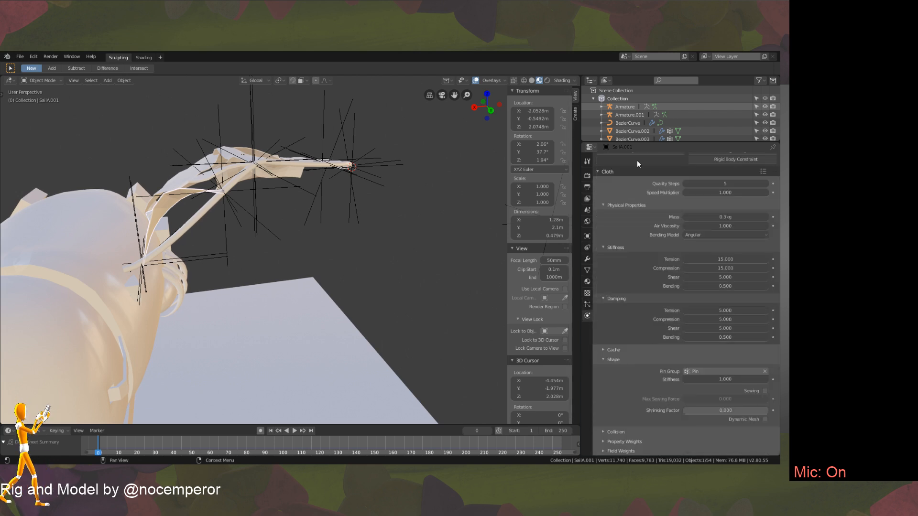
pyautogui.click(617, 431)
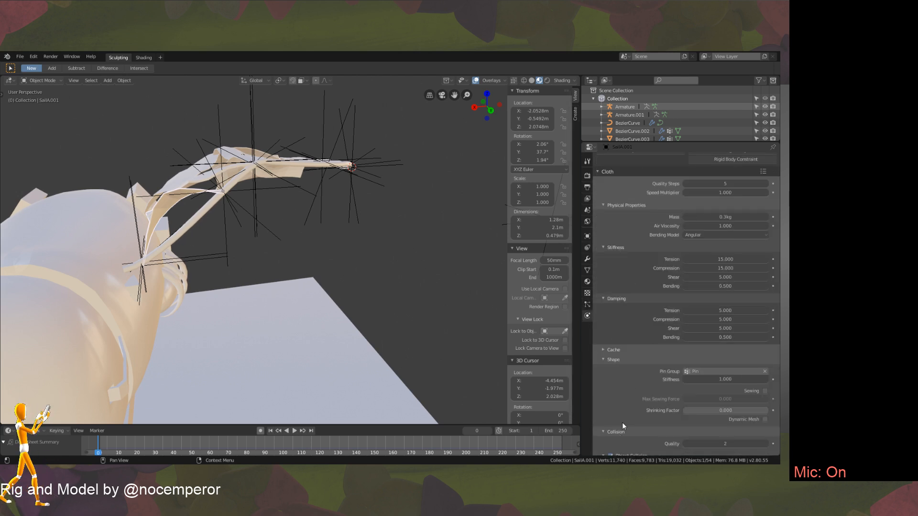
pyautogui.scroll(-5, 622, 423)
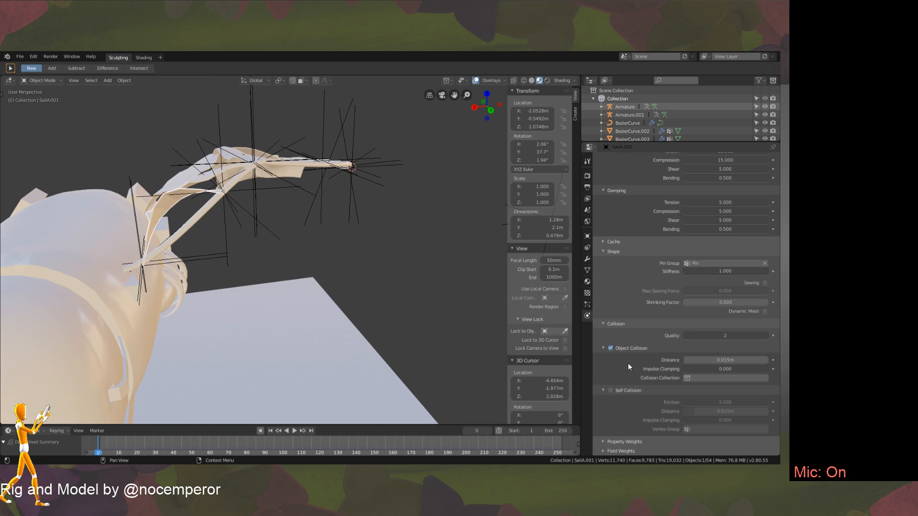
pyautogui.click(587, 304)
pyautogui.click(588, 316)
pyautogui.scroll(8, 675, 195)
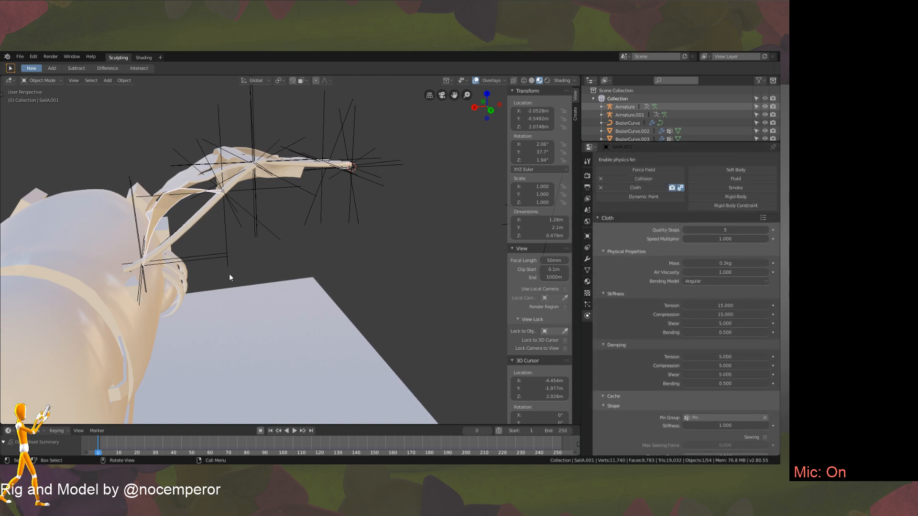
# Enable Collision physics on SailA.000, SailB.001 and SailA.004.
pyautogui.moveTo(229, 277); pyautogui.dragTo(274, 283, button='middle')
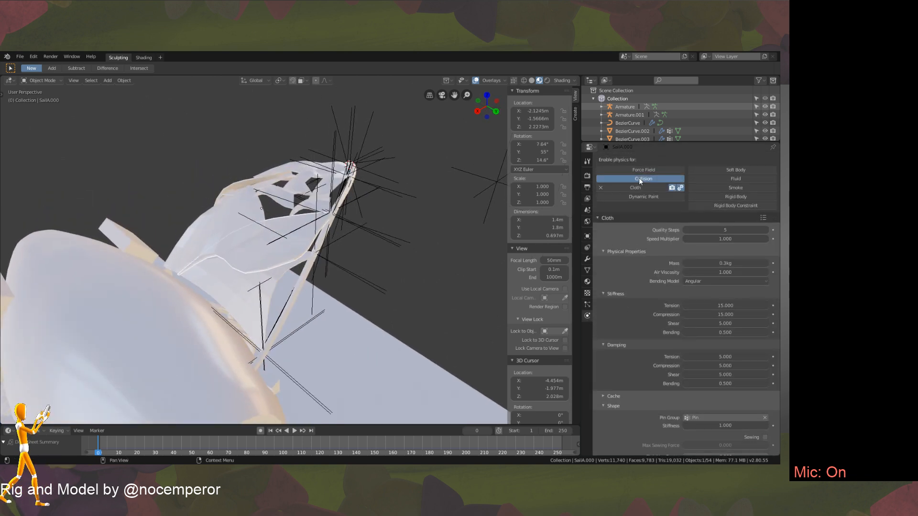
pyautogui.moveTo(311, 224); pyautogui.dragTo(322, 242, button='middle')
pyautogui.click(322, 242)
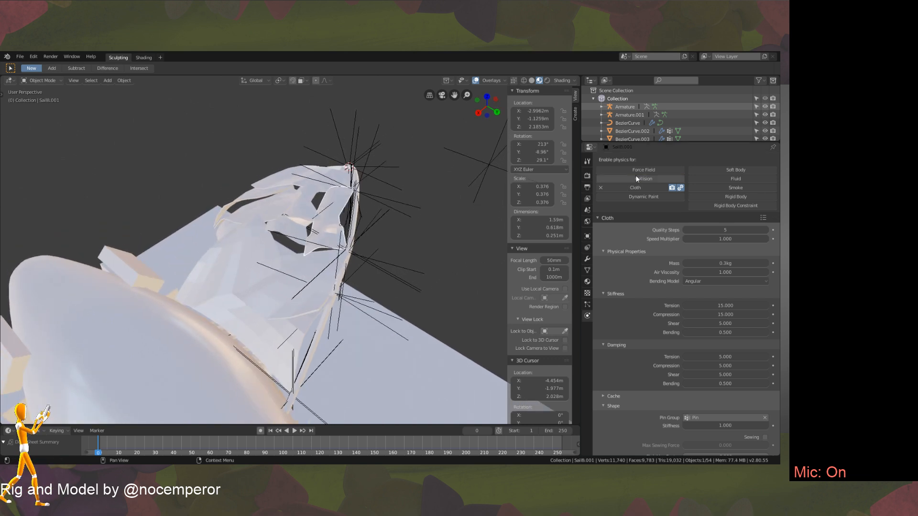
pyautogui.click(309, 207)
pyautogui.moveTo(309, 208); pyautogui.dragTo(321, 228, button='middle')
pyautogui.click(323, 230)
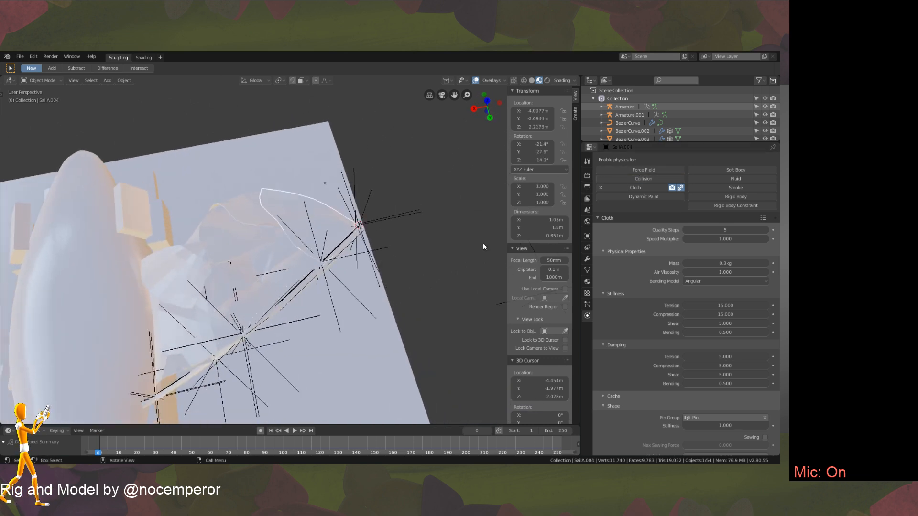
# Replay the simulation with sail collisions enabled, view it from several angles and return to frame 0.
pyautogui.press('space')
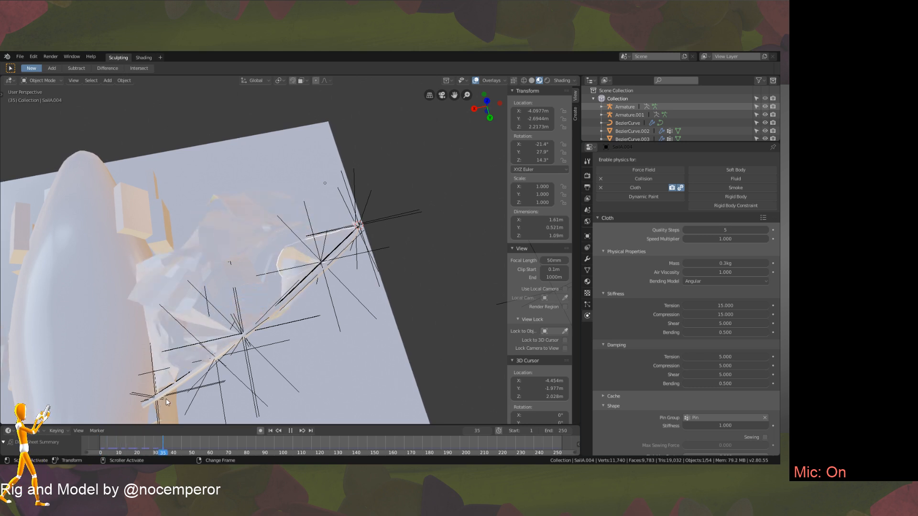
pyautogui.press('Escape')
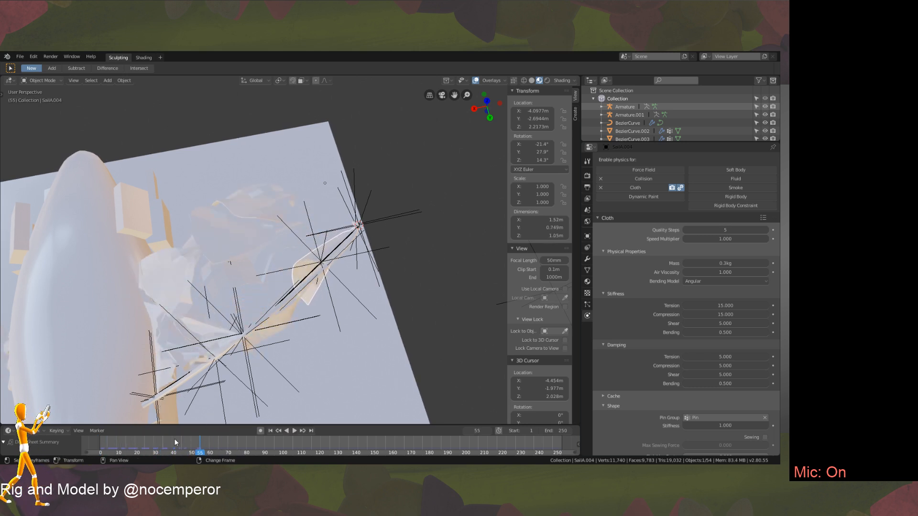
pyautogui.moveTo(190, 378); pyautogui.dragTo(214, 319, button='middle')
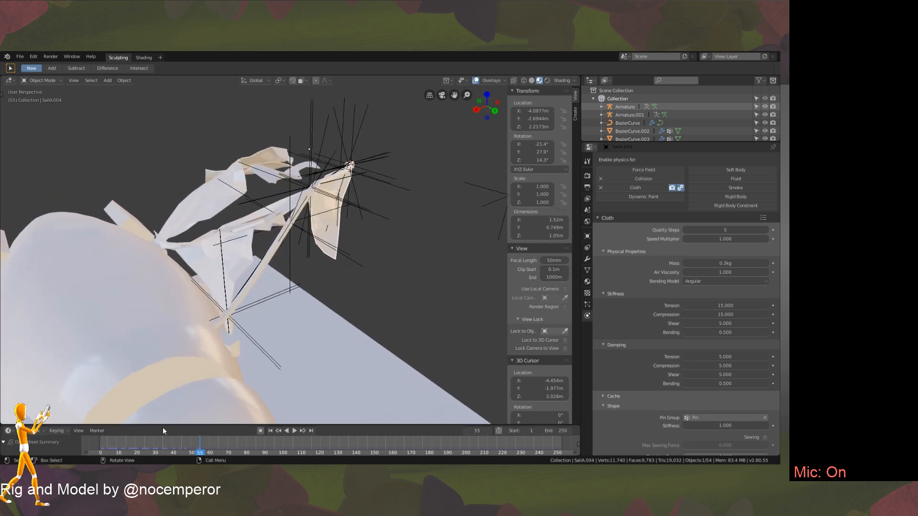
pyautogui.moveTo(158, 445); pyautogui.dragTo(99, 445, button='right')
pyautogui.press('space')
pyautogui.press('Escape')
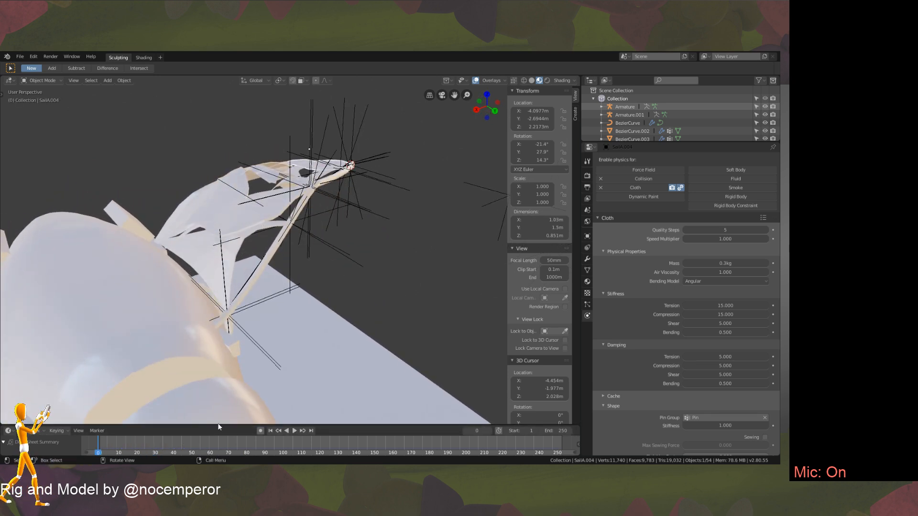
pyautogui.click(295, 431)
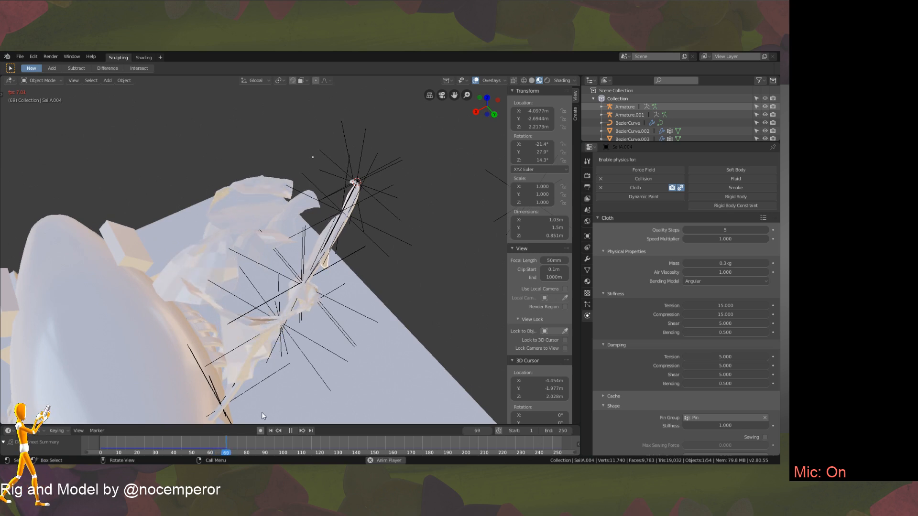
pyautogui.moveTo(243, 450); pyautogui.dragTo(98, 452, button='right')
# Select SailA.000 and inspect its mesh in Edit Mode from a lower angle.
pyautogui.click(263, 338)
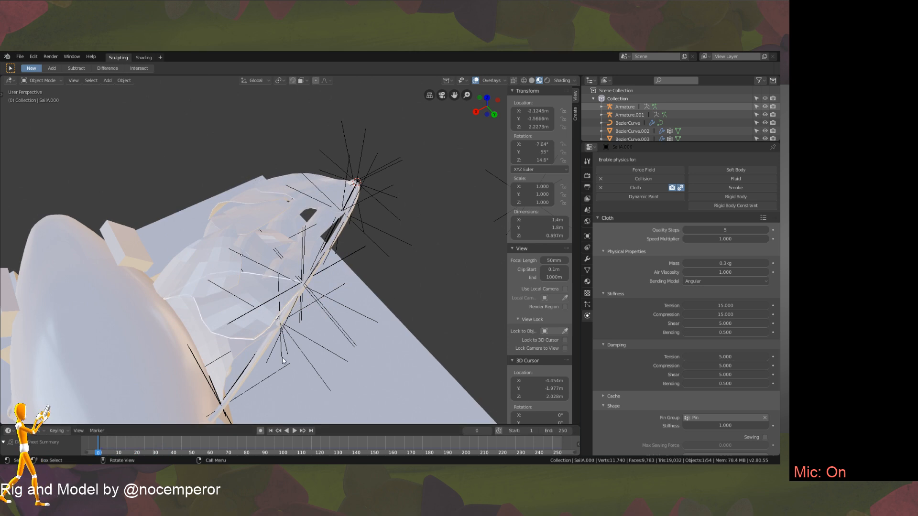
pyautogui.moveTo(282, 361); pyautogui.dragTo(258, 286, button='middle')
pyautogui.press('Tab')
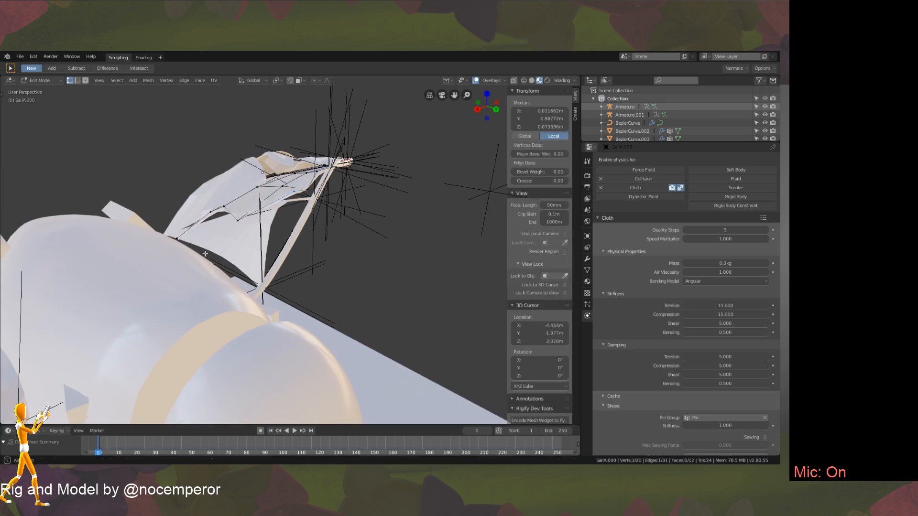
pyautogui.moveTo(205, 254)
pyautogui.mouseDown(button='middle')
pyautogui.moveTo(230, 272)
pyautogui.moveTo(209, 262)
pyautogui.mouseUp(button='middle')
pyautogui.press('Tab')
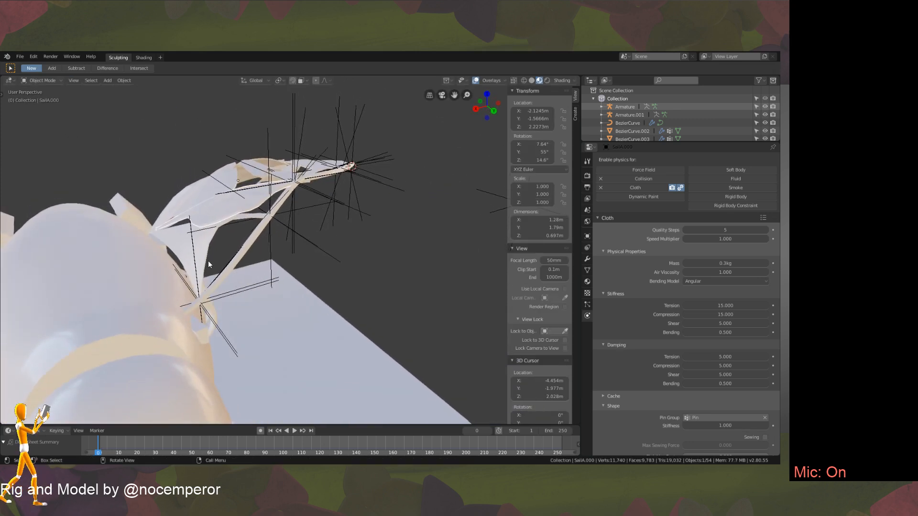
# Play the cloth simulation with SailA.000 selected, replay it from the start and stop it.
pyautogui.click(294, 432)
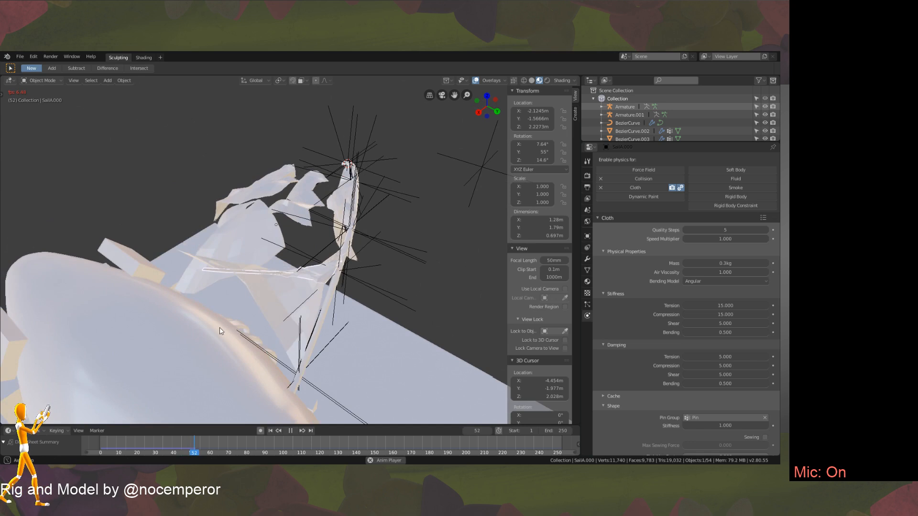
pyautogui.moveTo(209, 444); pyautogui.dragTo(115, 436, button='right')
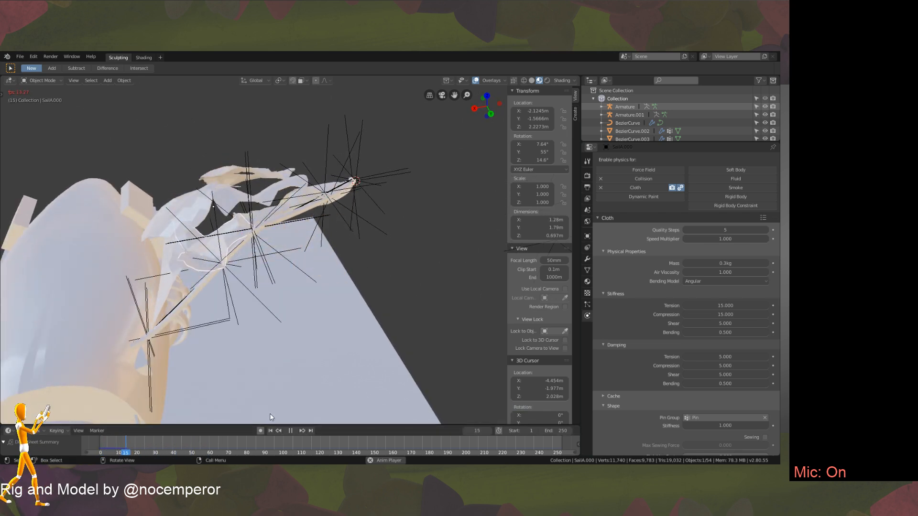
pyautogui.click(292, 429)
# Review SailA.000's cloth and collision settings, remove Collision physics from SailA.000 and SailA.001, and return to frame 0.
pyautogui.scroll(-6, 621, 287)
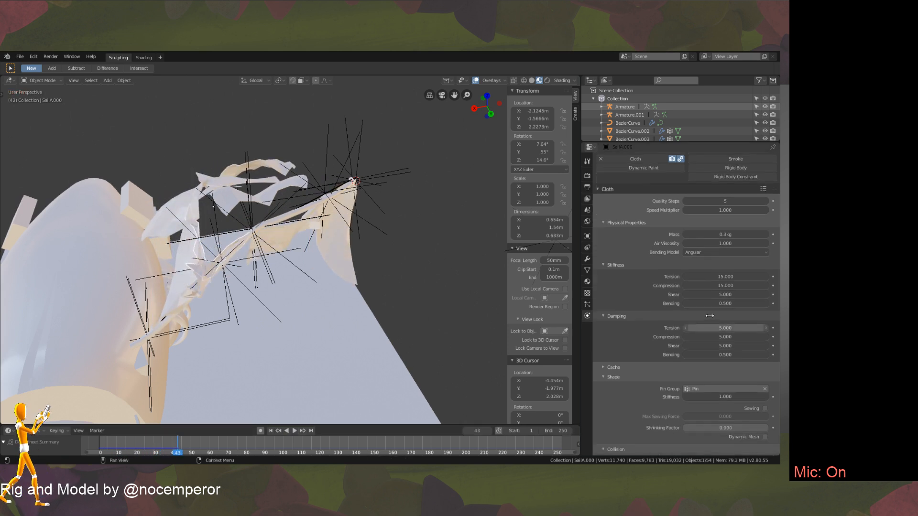
pyautogui.scroll(-5, 583, 230)
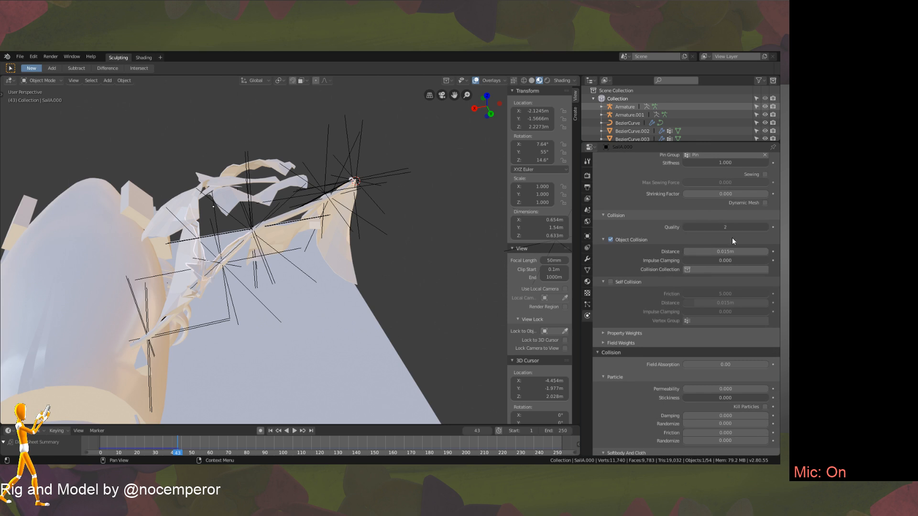
pyautogui.scroll(-3, 611, 173)
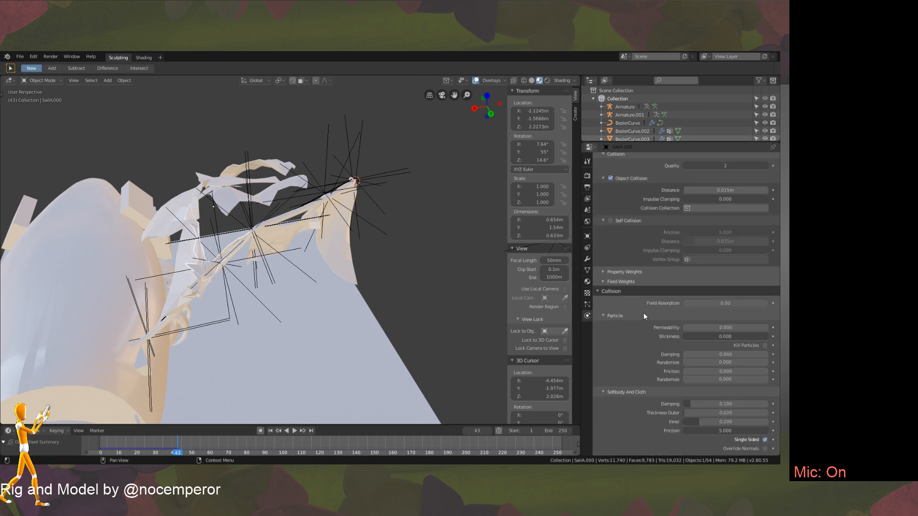
pyautogui.scroll(15, 649, 307)
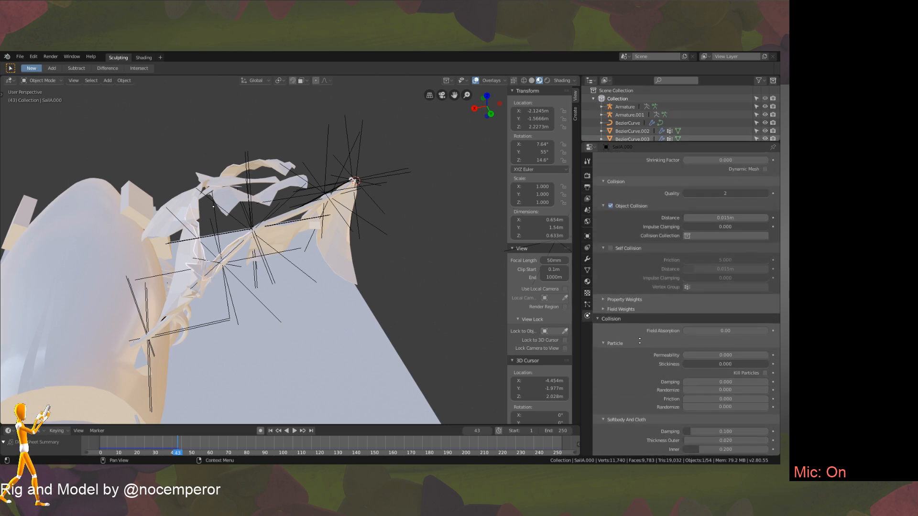
pyautogui.scroll(2, 641, 324)
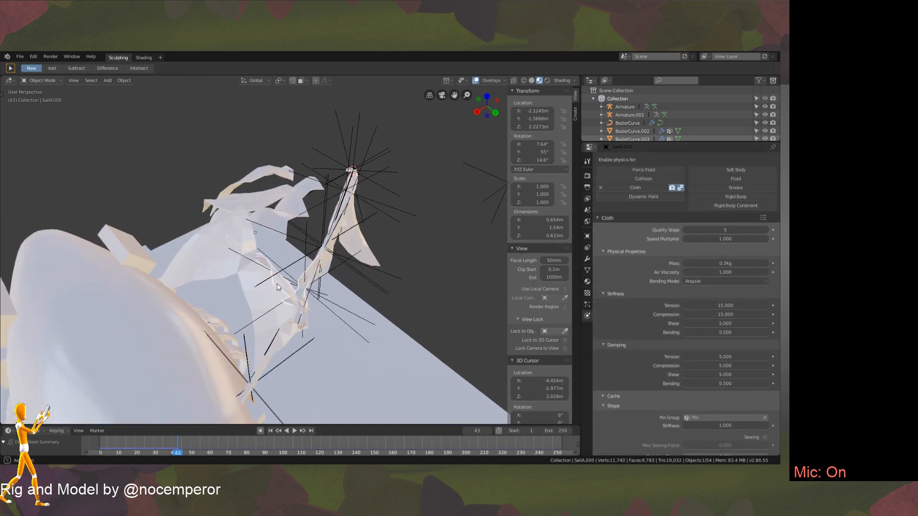
pyautogui.click(651, 182)
pyautogui.moveTo(163, 444); pyautogui.dragTo(156, 448, button='right')
pyautogui.press('Escape')
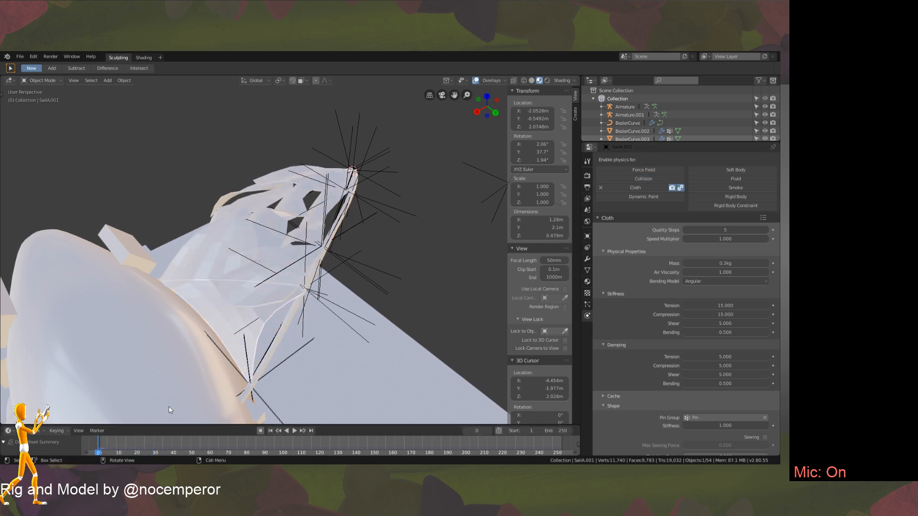
# Replay the simulation and check SailA.001, SailB.001, SailA.000 and SailA.004 one after another during playback.
pyautogui.click(294, 430)
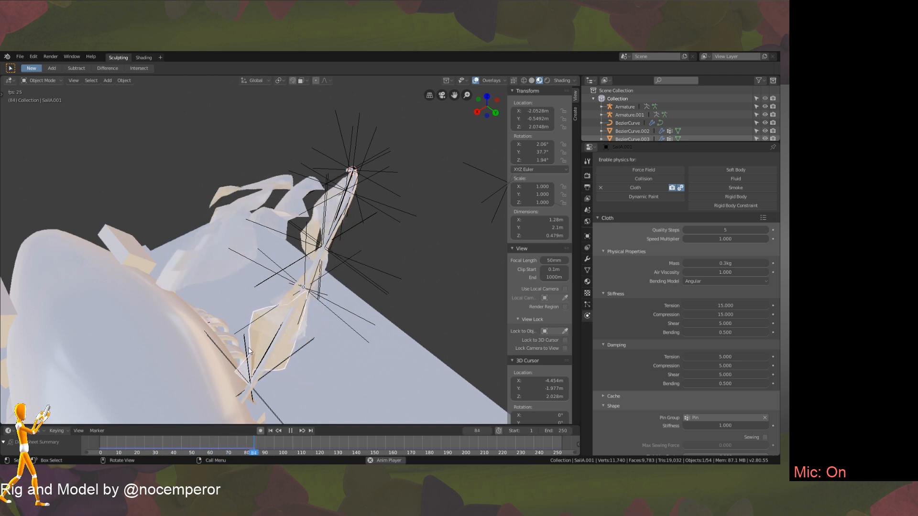
pyautogui.moveTo(248, 348)
pyautogui.mouseDown(button='middle')
pyautogui.moveTo(234, 306)
pyautogui.moveTo(243, 333)
pyautogui.mouseUp(button='middle')
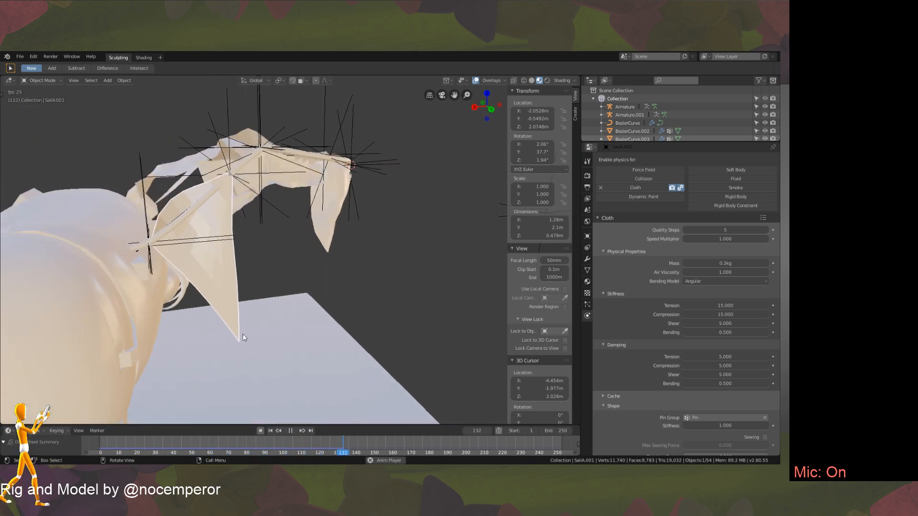
pyautogui.moveTo(191, 444); pyautogui.dragTo(78, 410)
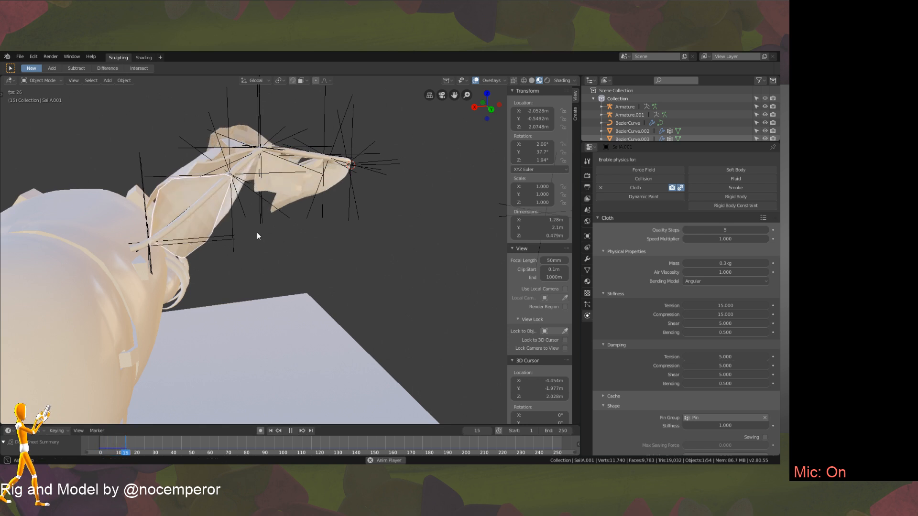
pyautogui.moveTo(257, 233); pyautogui.dragTo(259, 252, button='middle')
pyautogui.click(296, 239)
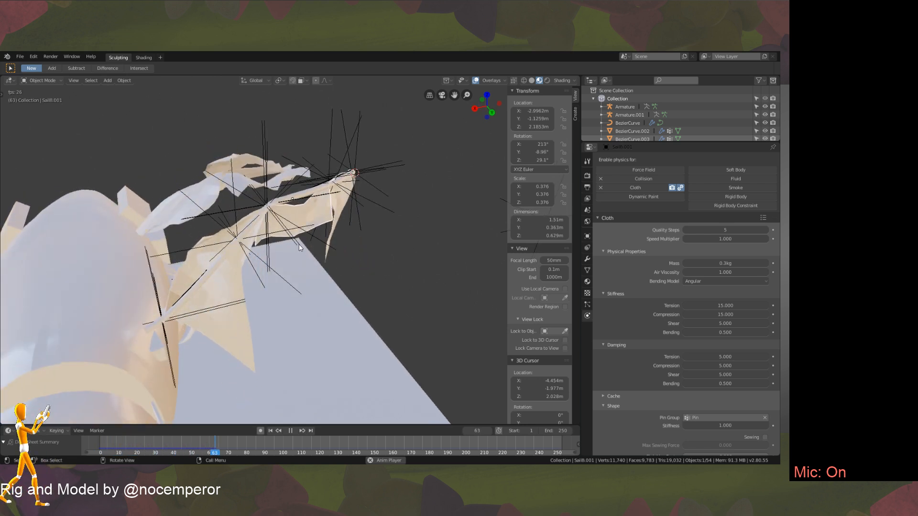
pyautogui.click(255, 247)
pyautogui.click(248, 243)
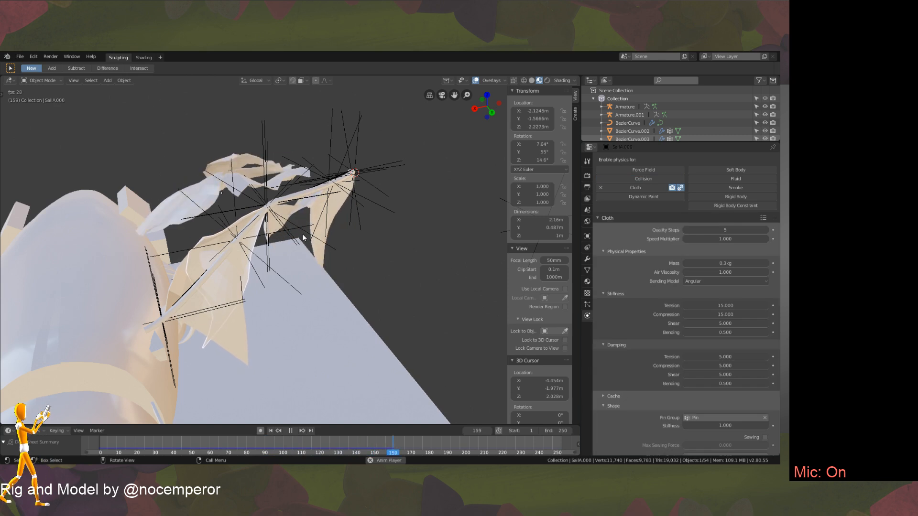
pyautogui.click(288, 236)
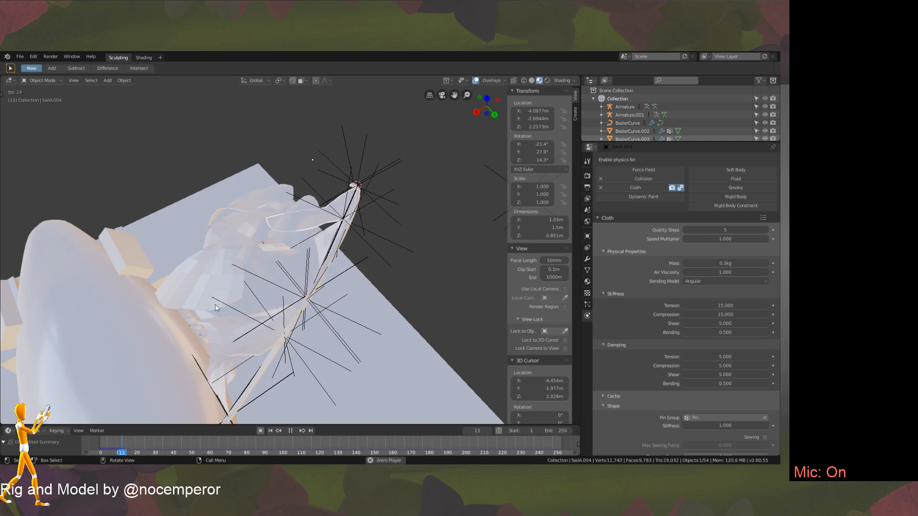
# Watch the playing sails from the front, above and behind the wing, stop the playback and return to frame 0.
pyautogui.moveTo(291, 289); pyautogui.dragTo(254, 293, button='middle')
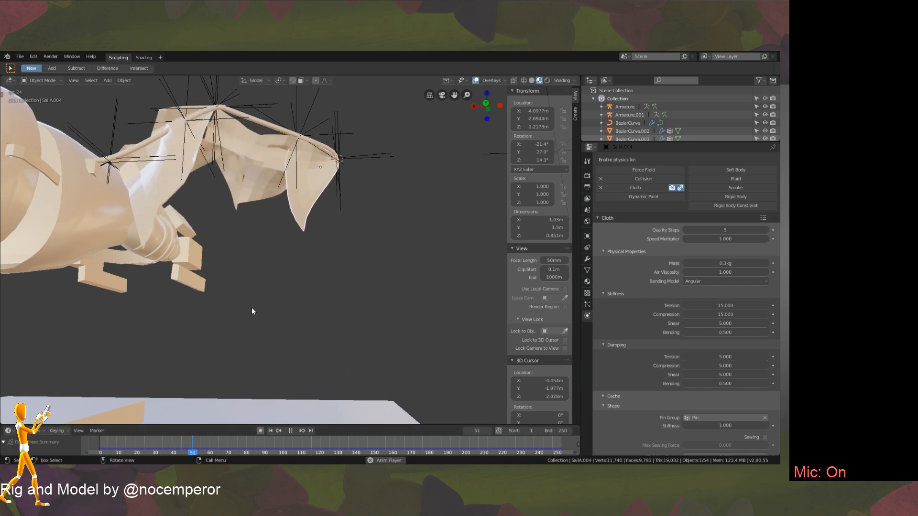
pyautogui.moveTo(250, 313); pyautogui.dragTo(256, 358, button='middle')
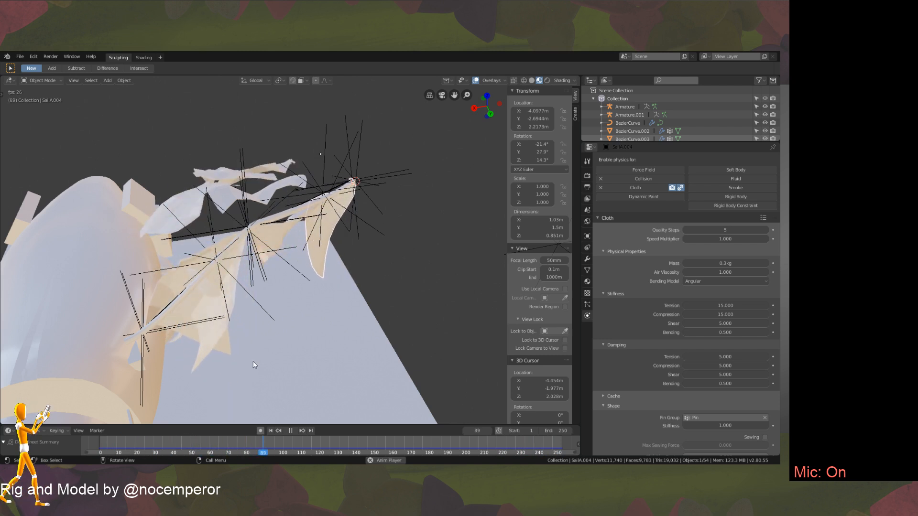
pyautogui.moveTo(246, 342); pyautogui.dragTo(213, 392, button='middle')
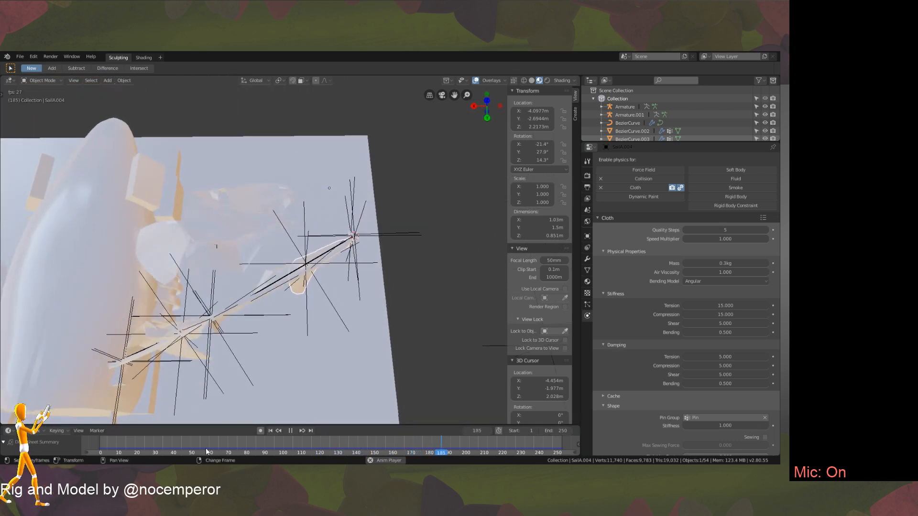
pyautogui.moveTo(199, 447); pyautogui.dragTo(95, 430, button='right')
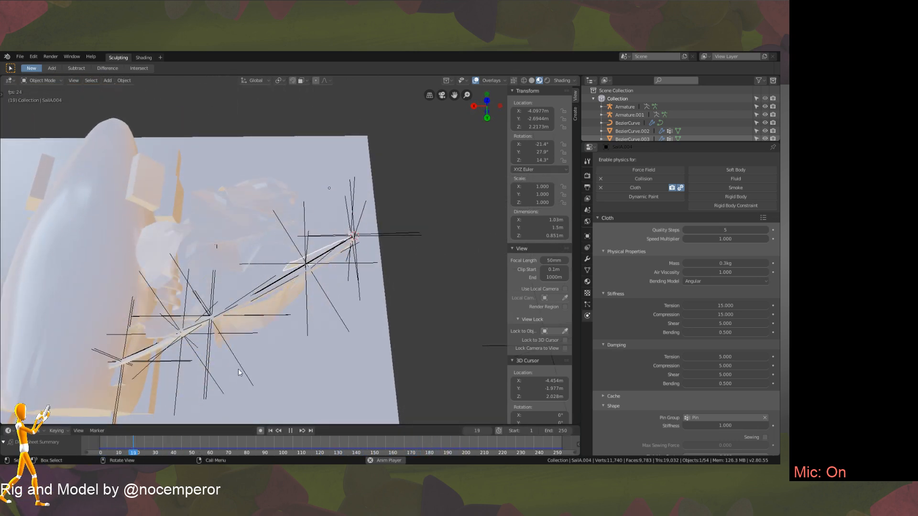
pyautogui.moveTo(228, 371); pyautogui.dragTo(236, 302, button='middle')
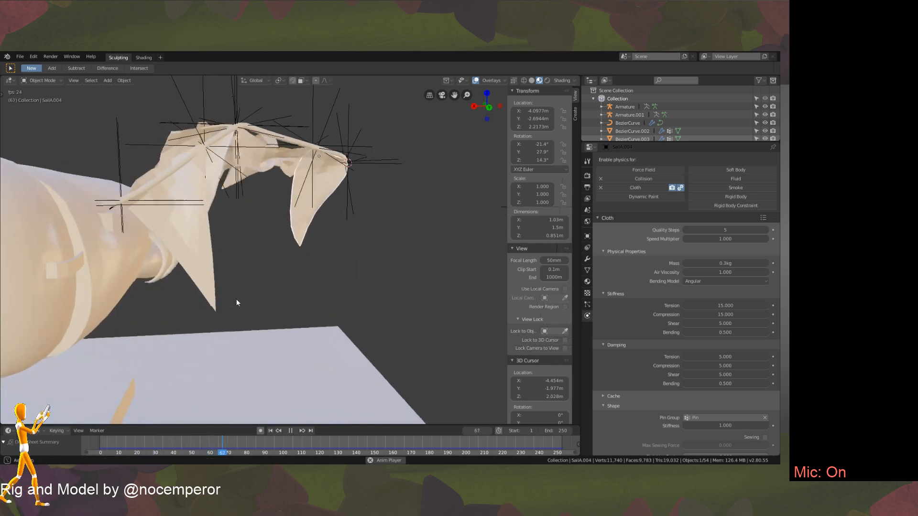
pyautogui.click(291, 430)
pyautogui.moveTo(150, 437); pyautogui.dragTo(98, 436, button='right')
pyautogui.moveTo(217, 229); pyautogui.dragTo(246, 291, button='middle')
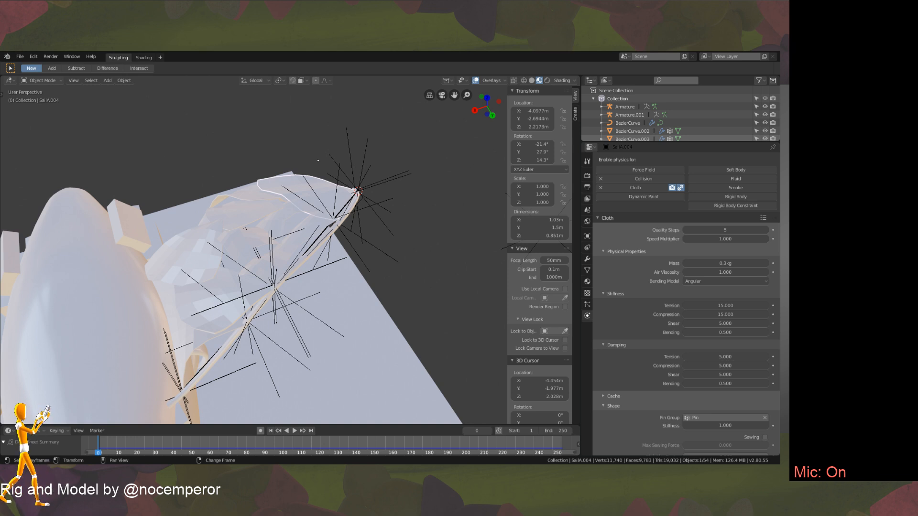
pyautogui.moveTo(363, 253); pyautogui.dragTo(361, 224, button='middle')
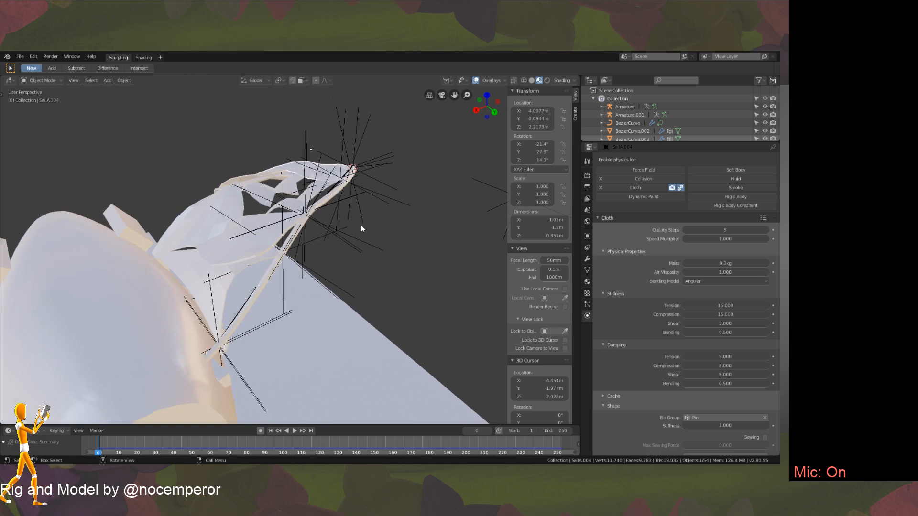
# Move two vertices of the sail mesh along the X axis in Edit Mode.
pyautogui.click(268, 283)
pyautogui.moveTo(268, 283); pyautogui.dragTo(243, 271, button='middle')
pyautogui.click(299, 260)
pyautogui.press('Tab')
pyautogui.click(218, 279)
pyautogui.press('g')
pyautogui.press('x')
pyautogui.click(259, 276)
pyautogui.click(190, 247)
pyautogui.moveTo(190, 247); pyautogui.dragTo(173, 268, button='middle')
pyautogui.press('g')
pyautogui.press('x')
pyautogui.click(243, 282)
pyautogui.moveTo(244, 282); pyautogui.dragTo(273, 277, button='middle')
pyautogui.press('Tab')
# Snap the 3D cursor to the corner vertex of SailA.001 beside the hull.
pyautogui.click(222, 301)
pyautogui.press('Tab')
pyautogui.moveTo(221, 301); pyautogui.dragTo(301, 295, button='middle')
pyautogui.press('Tab')
pyautogui.click(249, 300)
pyautogui.press('Tab')
pyautogui.hotkey('shift', 's')
pyautogui.click(321, 322)
pyautogui.press('Tab')
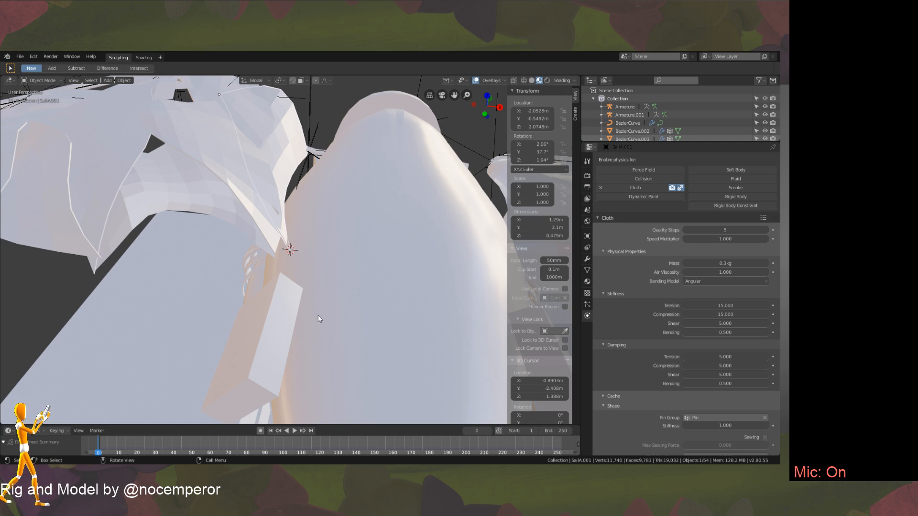
pyautogui.hotkey('ctrl', 'h')
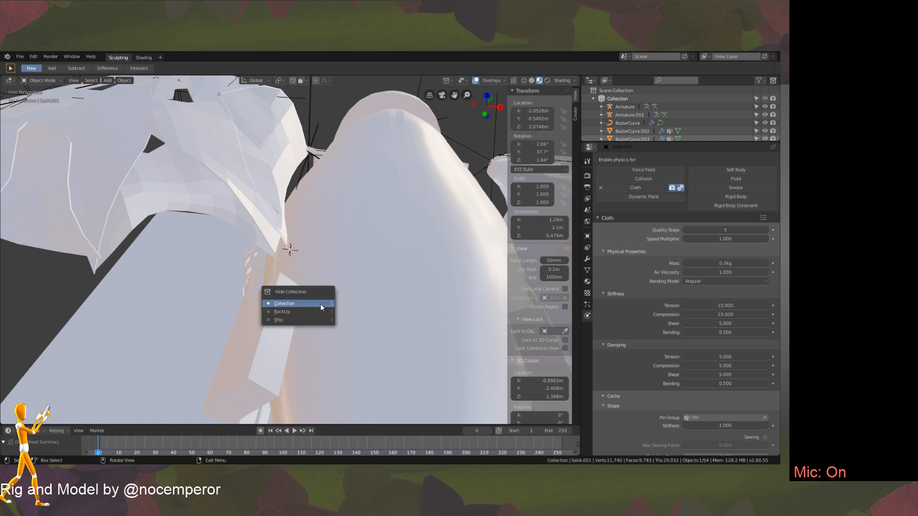
pyautogui.press('Escape')
pyautogui.moveTo(320, 299); pyautogui.dragTo(310, 273, button='middle')
pyautogui.press('Tab')
pyautogui.press('Tab')
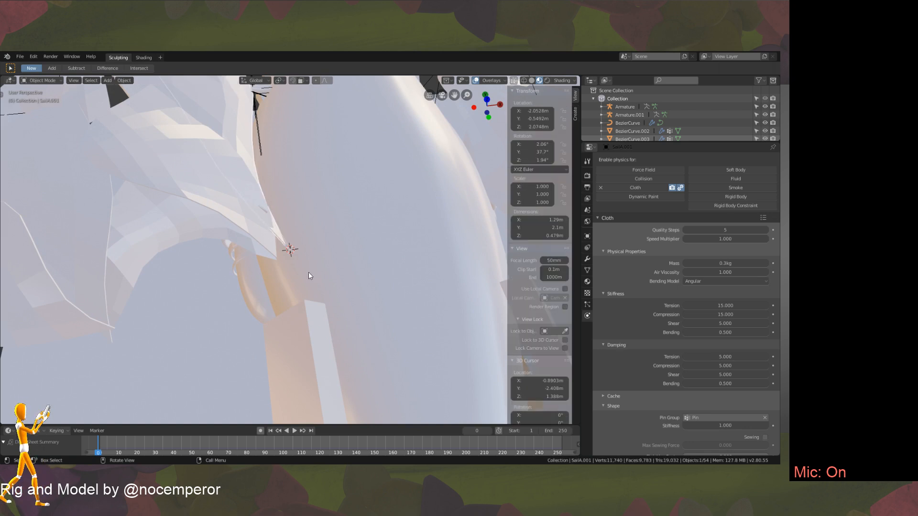
# Hook SailA.001's corner vertex beside the hull to a new object.
pyautogui.press('Tab')
pyautogui.moveTo(309, 269)
pyautogui.mouseDown(button='middle')
pyautogui.moveTo(330, 110)
pyautogui.moveTo(308, 255)
pyautogui.mouseUp(button='middle')
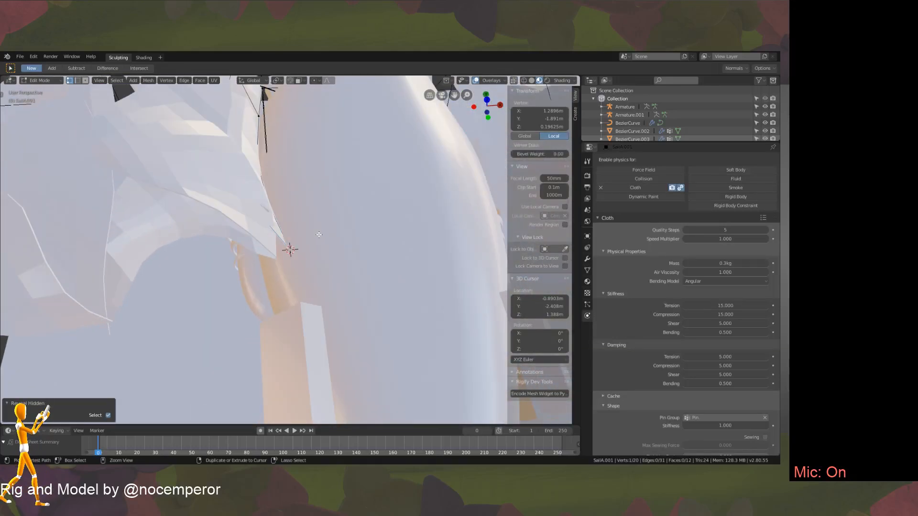
pyautogui.hotkey('ctrl', 'h')
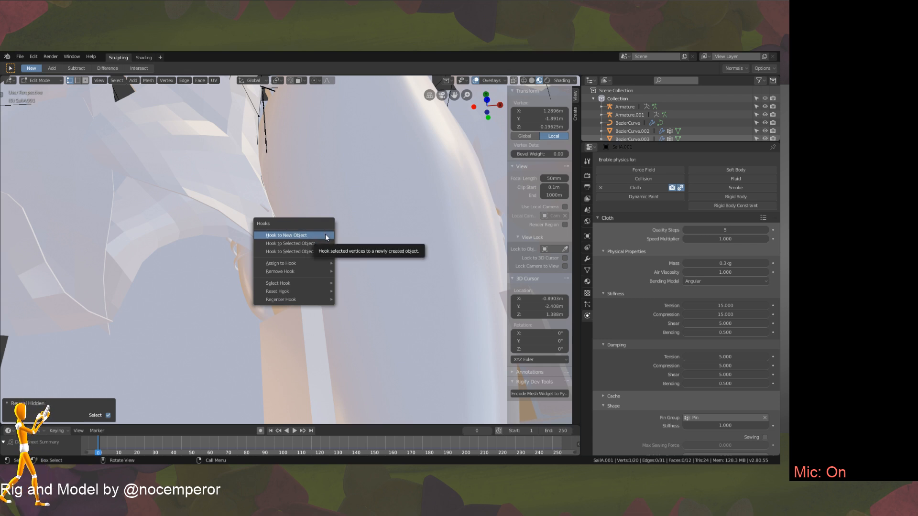
pyautogui.click(296, 235)
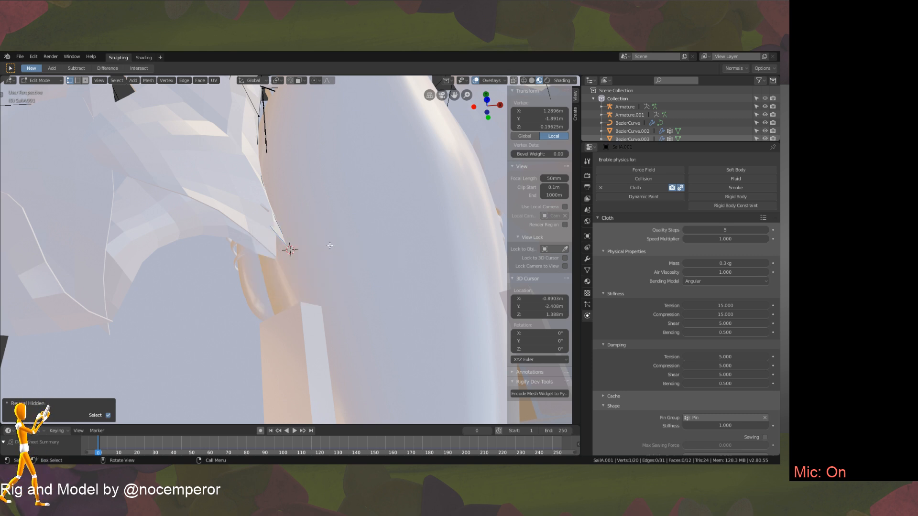
pyautogui.hotkey('ctrl', 'h')
pyautogui.click(328, 247)
pyautogui.moveTo(323, 248); pyautogui.dragTo(319, 294, button='middle')
# Select SailA.001's hooked corner vertex beside the hull in Edit Mode.
pyautogui.press('Tab')
pyautogui.click(284, 231)
pyautogui.press('Tab')
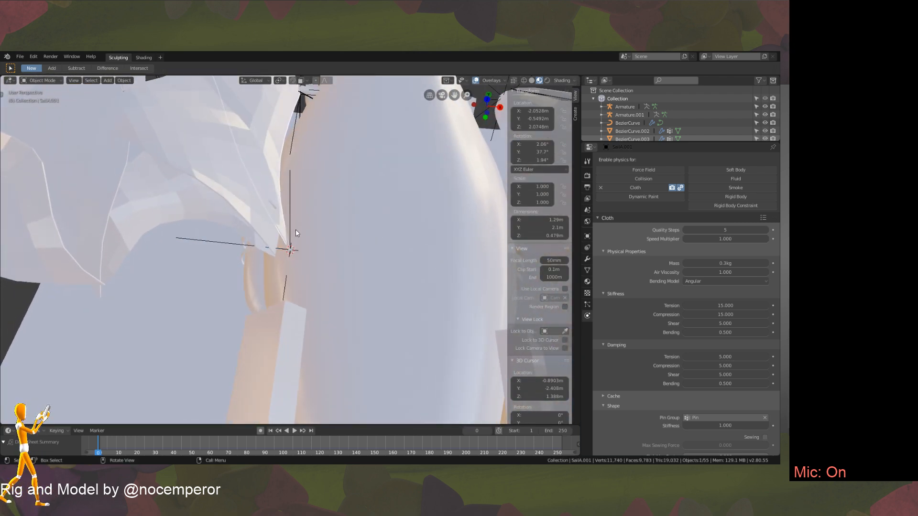
pyautogui.moveTo(308, 240); pyautogui.dragTo(290, 218, button='middle')
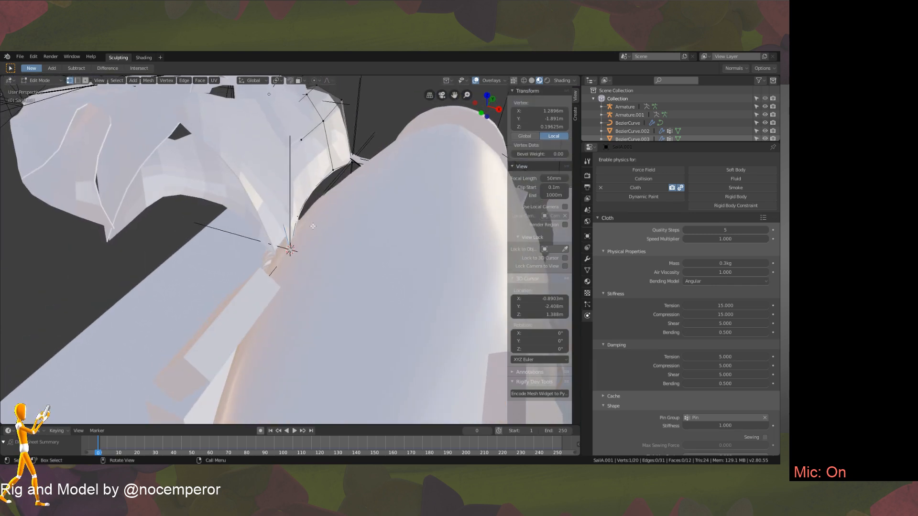
pyautogui.click(352, 163)
pyautogui.press('c')
pyautogui.click(290, 249)
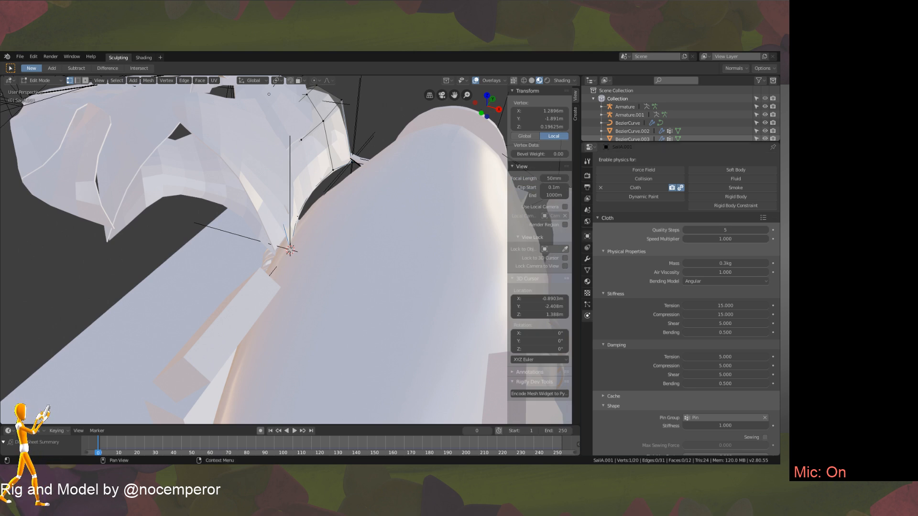
# Look through SailA.001's modifier stack, examining its Hook, Subdivision and Solidify modifiers.
pyautogui.click(587, 236)
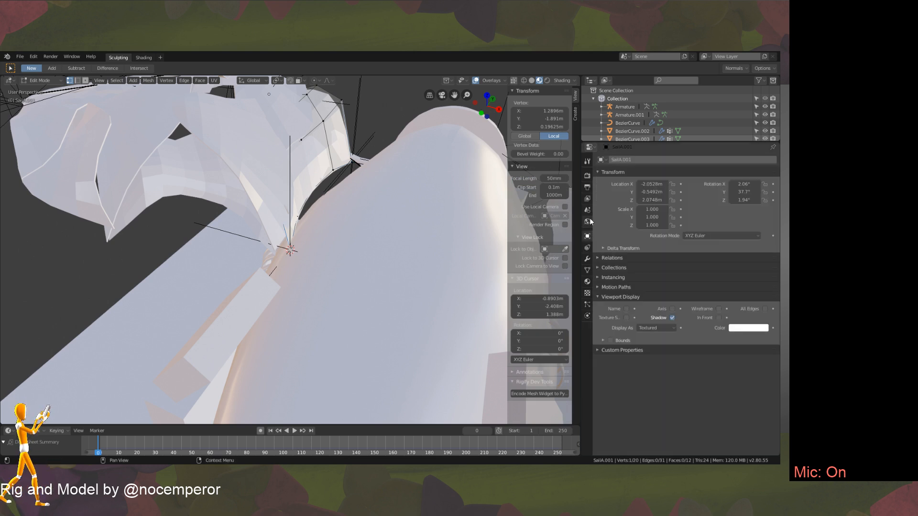
pyautogui.click(587, 221)
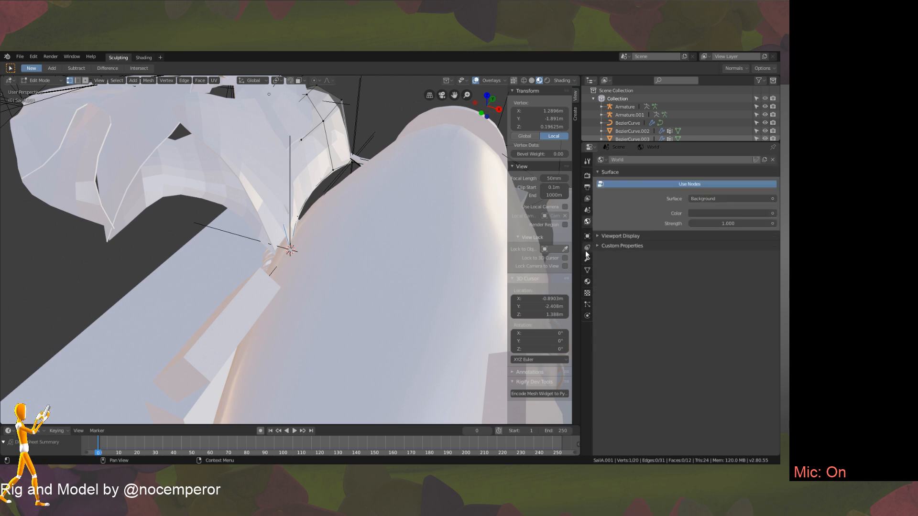
pyautogui.click(587, 237)
pyautogui.click(587, 248)
pyautogui.click(587, 258)
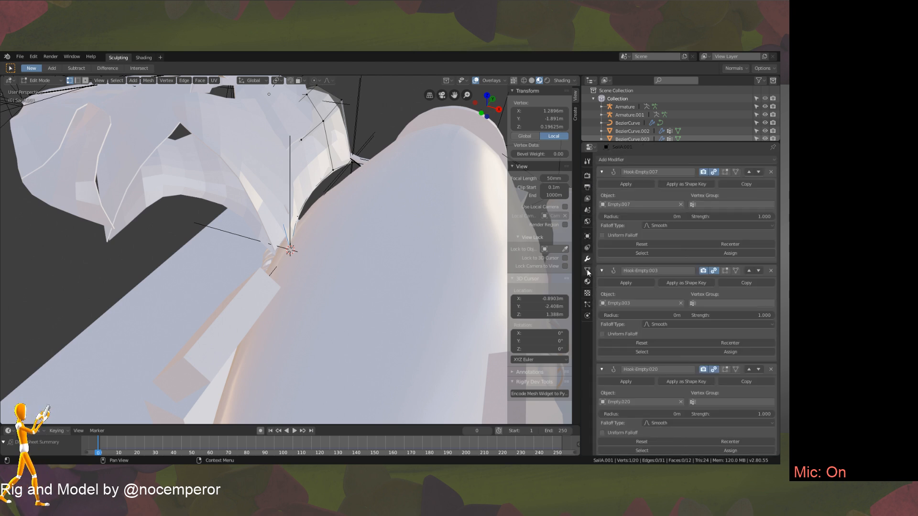
pyautogui.scroll(-10, 616, 280)
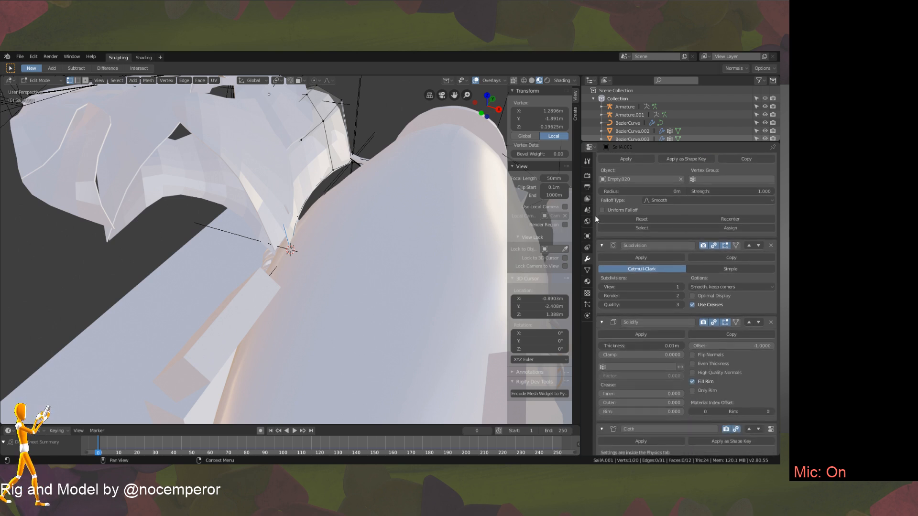
pyautogui.scroll(8, 622, 179)
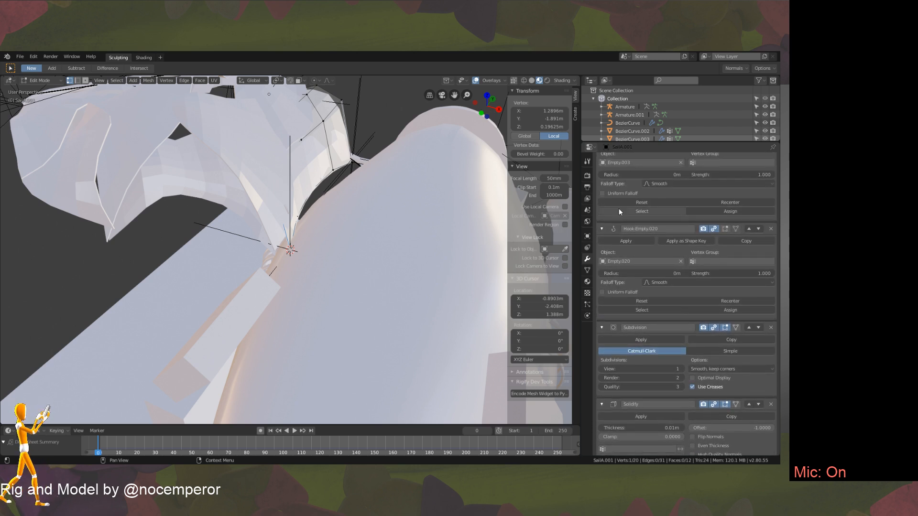
pyautogui.scroll(-2, 607, 252)
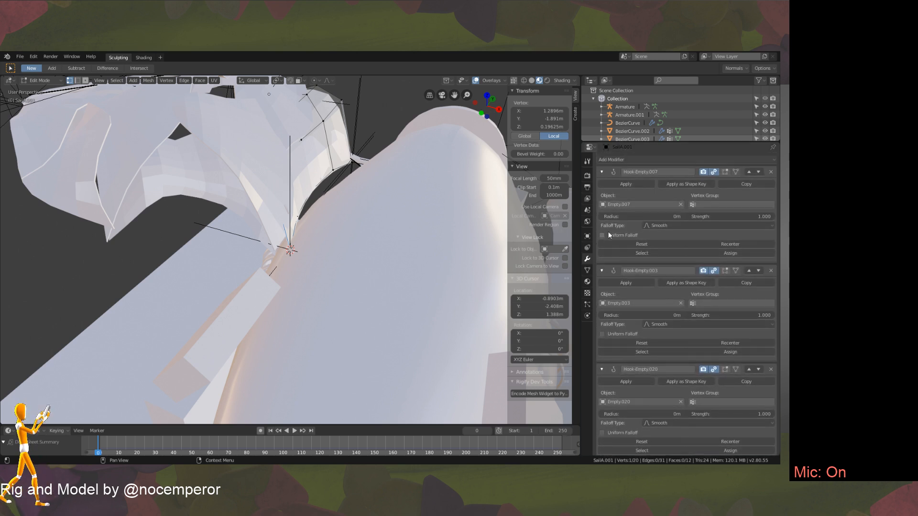
# Assign SailA.001's selected corner vertex to the Pin vertex group and return to Object Mode.
pyautogui.click(588, 304)
pyautogui.moveTo(334, 224); pyautogui.dragTo(388, 262, button='middle')
pyautogui.moveTo(351, 302); pyautogui.dragTo(454, 227, button='middle')
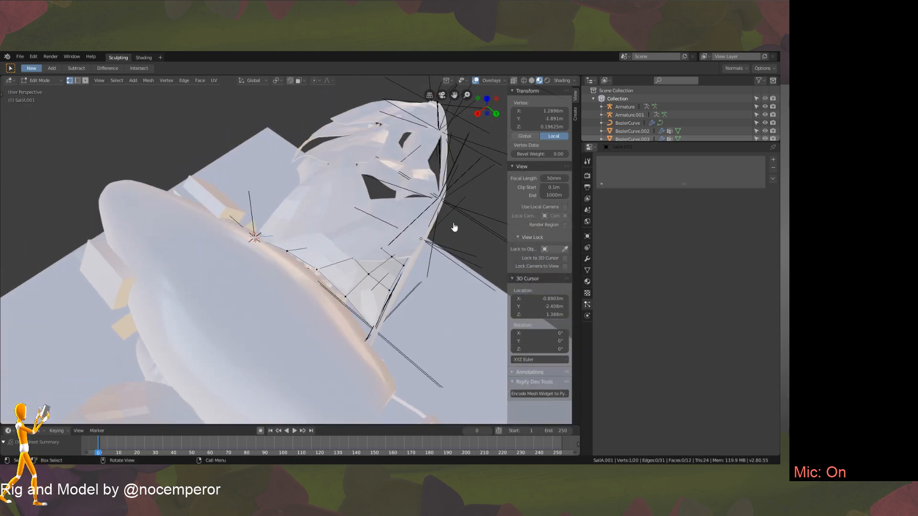
pyautogui.click(588, 316)
pyautogui.scroll(-5, 613, 287)
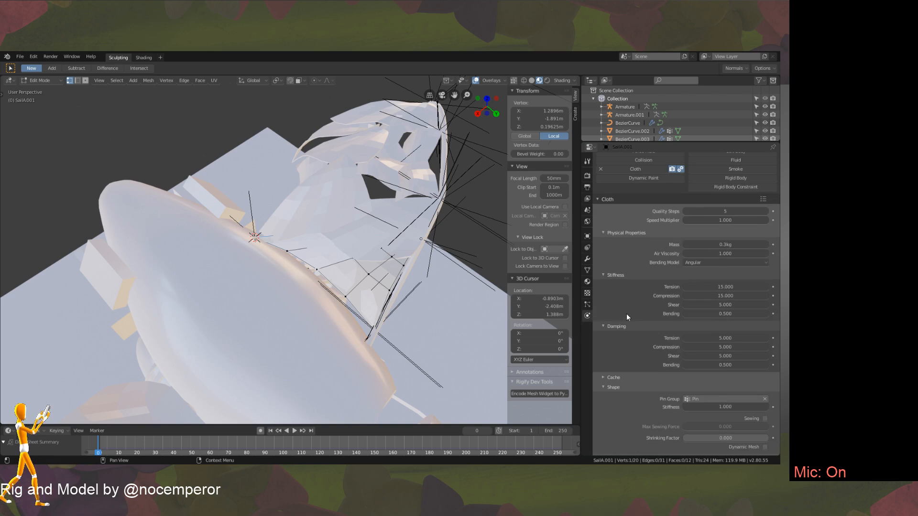
pyautogui.scroll(-6, 621, 311)
pyautogui.click(587, 271)
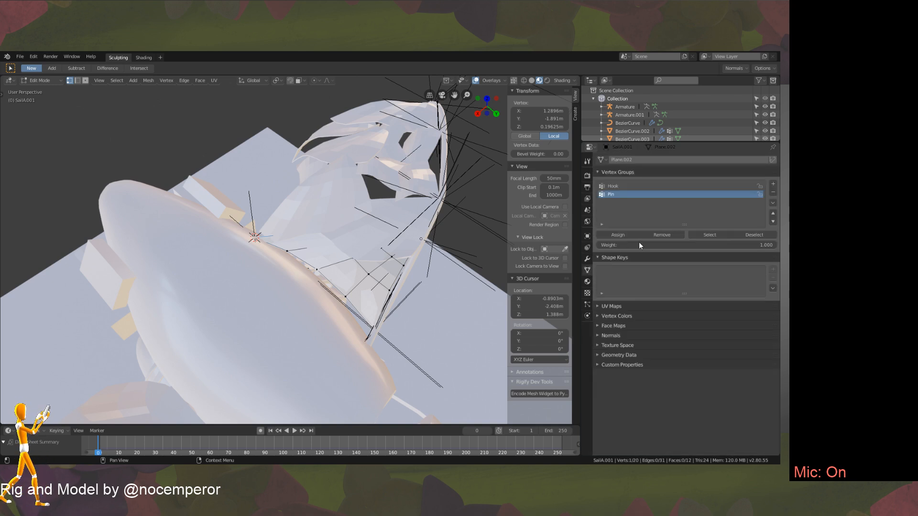
pyautogui.click(629, 234)
pyautogui.moveTo(421, 253); pyautogui.dragTo(334, 272, button='middle')
pyautogui.press('Tab')
# Select the wing's armature and enter its Edit Mode.
pyautogui.click(342, 318)
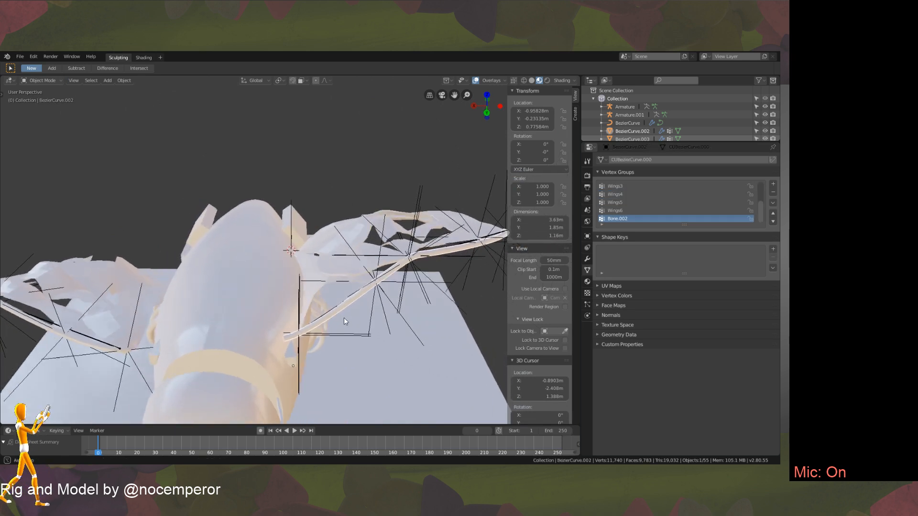
pyautogui.click(335, 319)
pyautogui.moveTo(340, 319); pyautogui.dragTo(330, 287, button='middle')
pyautogui.hotkey('ctrl', 'Tab')
pyautogui.press('Tab')
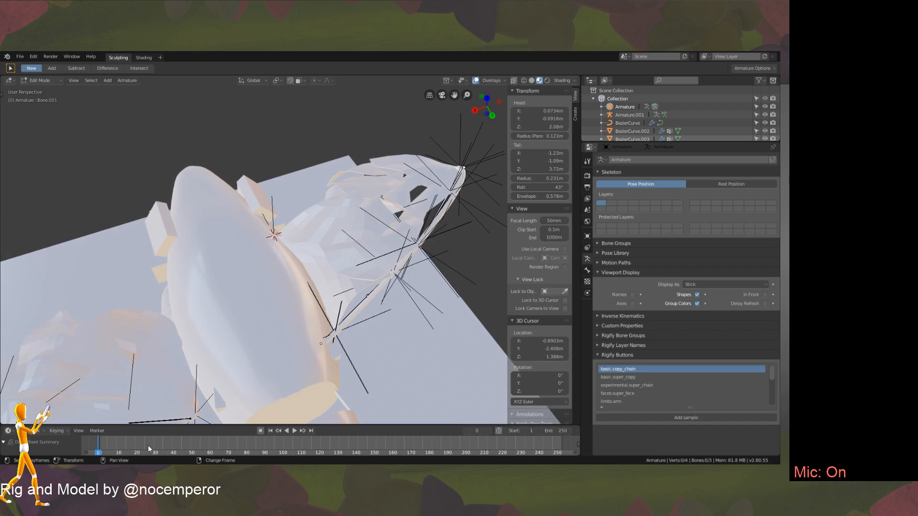
# Scrub through the sail simulation from several angles around the wing, examine how the cloth hangs, and return to frame 0.
pyautogui.press('space')
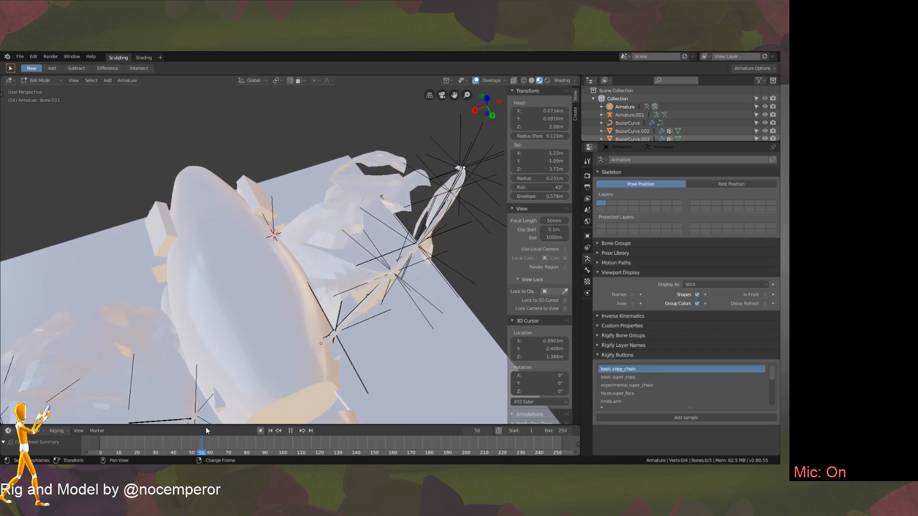
pyautogui.moveTo(206, 443); pyautogui.dragTo(223, 426, button='right')
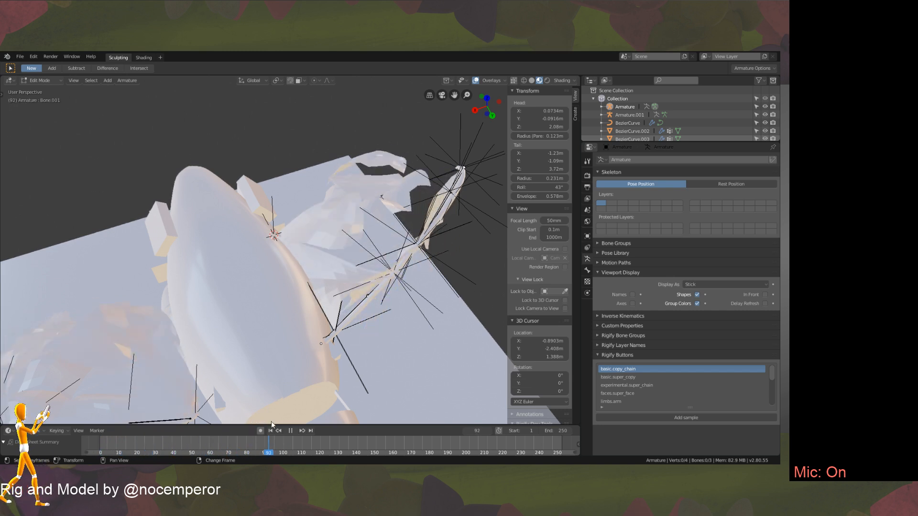
pyautogui.moveTo(309, 435); pyautogui.dragTo(117, 457, button='right')
pyautogui.moveTo(158, 286); pyautogui.dragTo(296, 289, button='middle')
pyautogui.moveTo(105, 442); pyautogui.dragTo(252, 427, button='right')
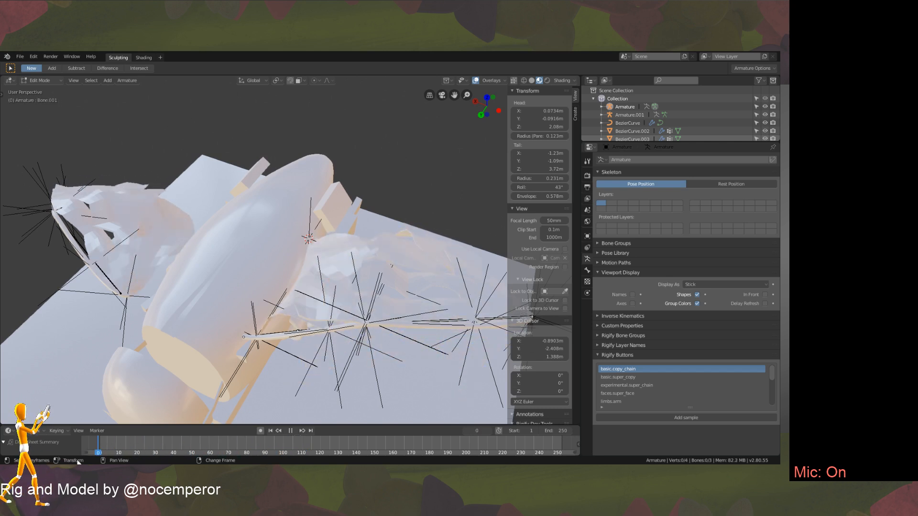
pyautogui.press('Escape')
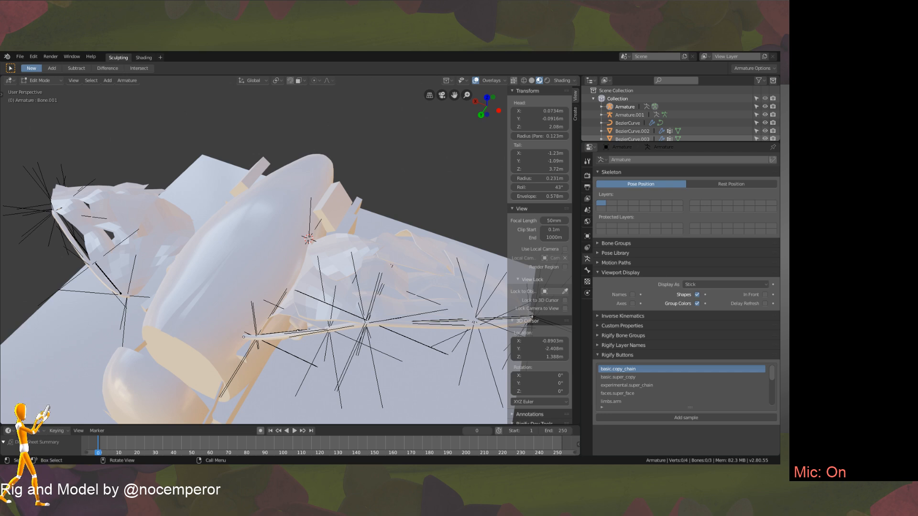
pyautogui.moveTo(391, 266); pyautogui.dragTo(435, 239, button='middle')
pyautogui.press('space')
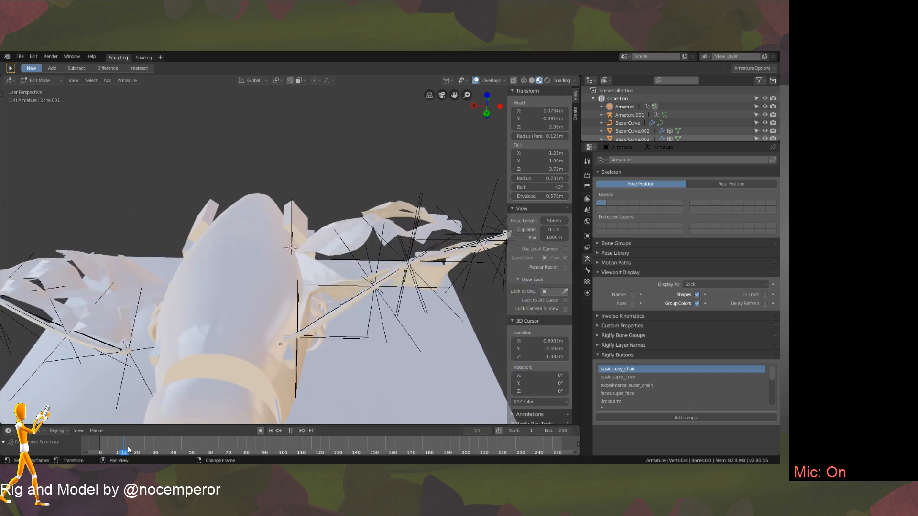
pyautogui.moveTo(128, 446); pyautogui.dragTo(81, 451, button='right')
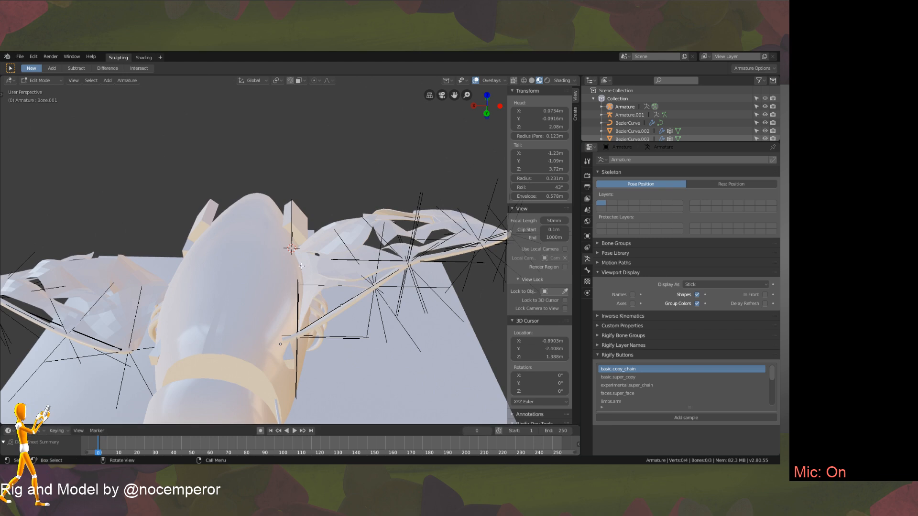
# Leave the armature's Edit Mode and select the sail SailA.000 in Object Mode.
pyautogui.moveTo(272, 285); pyautogui.dragTo(308, 258, button='middle')
pyautogui.hotkey('ctrl', 'Tab')
pyautogui.hotkey('ctrl', 'Tab')
pyautogui.click(352, 253)
pyautogui.press('Tab')
pyautogui.press('Tab')
pyautogui.press('Tab')
pyautogui.press('Tab')
pyautogui.click(333, 254)
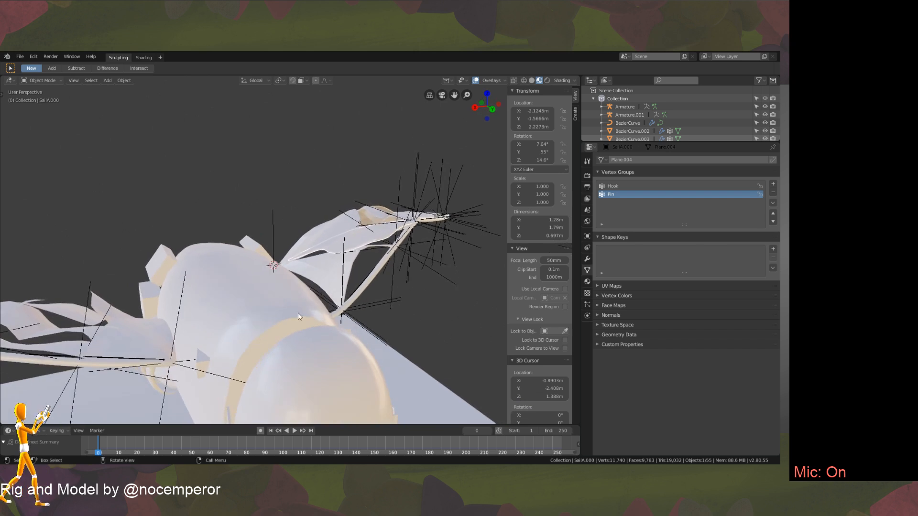
# Scrub through the simulation to check how SailA.000 falls from the wing, and return to frame 0.
pyautogui.press('space')
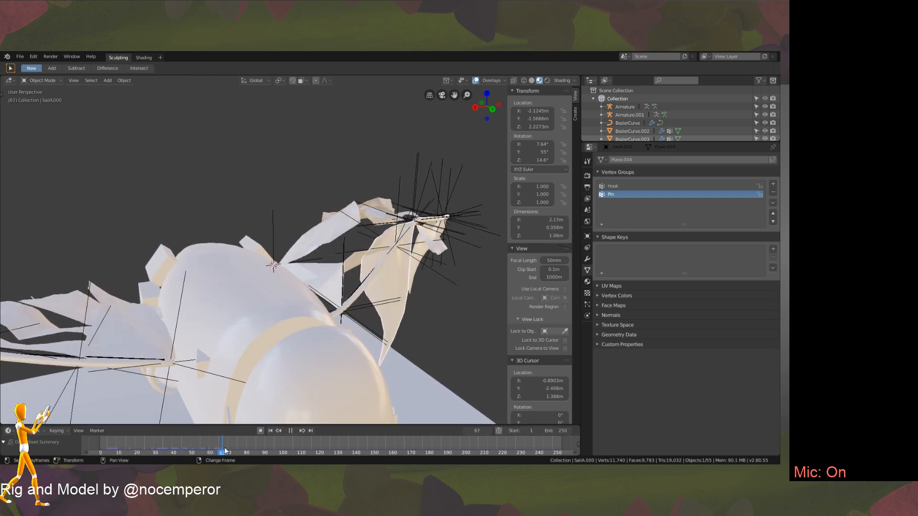
pyautogui.moveTo(256, 448); pyautogui.dragTo(120, 454)
pyautogui.moveTo(309, 233); pyautogui.dragTo(324, 291, button='middle')
pyautogui.press('Tab')
pyautogui.press('Tab')
pyautogui.press('space')
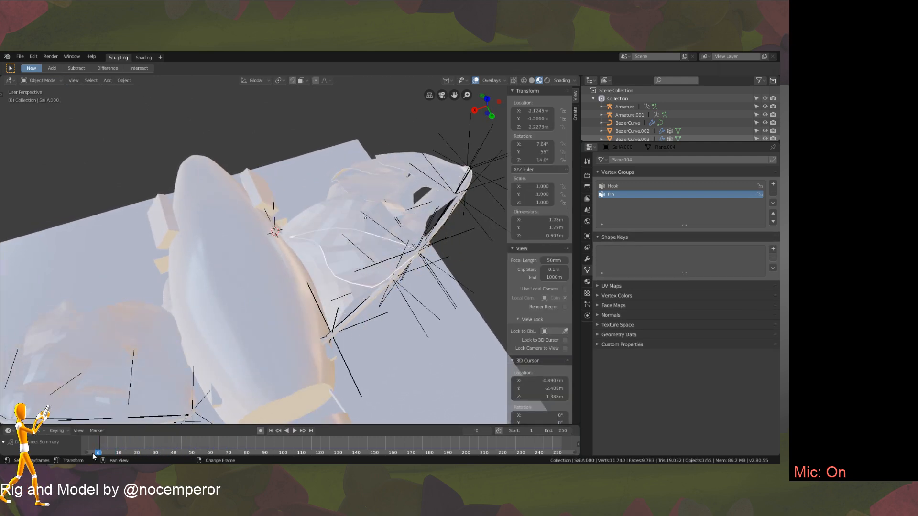
# Examine the first frames of the sail simulation from the ship's front and from above the wing.
pyautogui.moveTo(260, 323); pyautogui.dragTo(320, 248, button='middle')
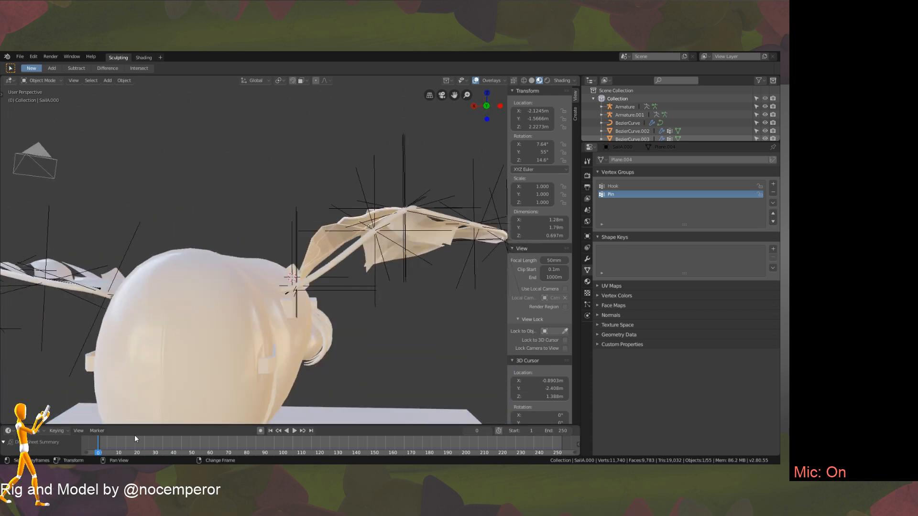
pyautogui.press('space')
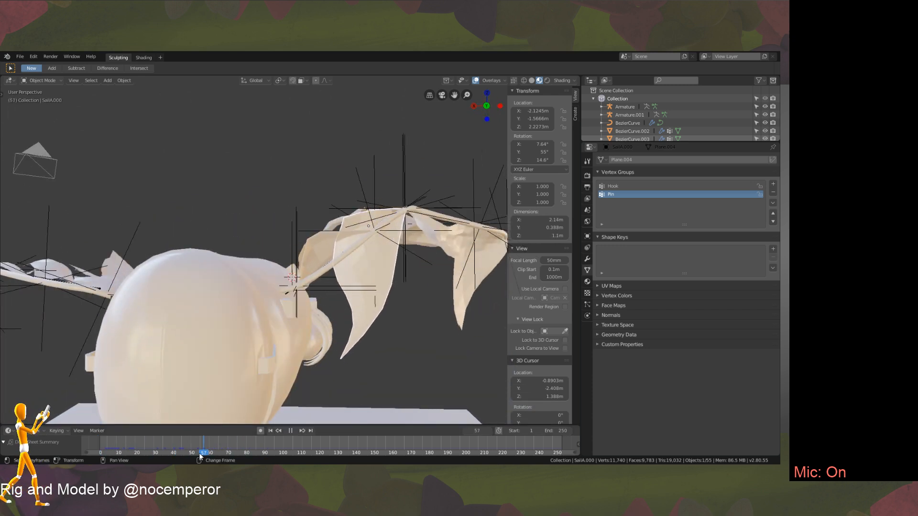
pyautogui.press('Escape')
pyautogui.moveTo(195, 321); pyautogui.dragTo(304, 310, button='middle')
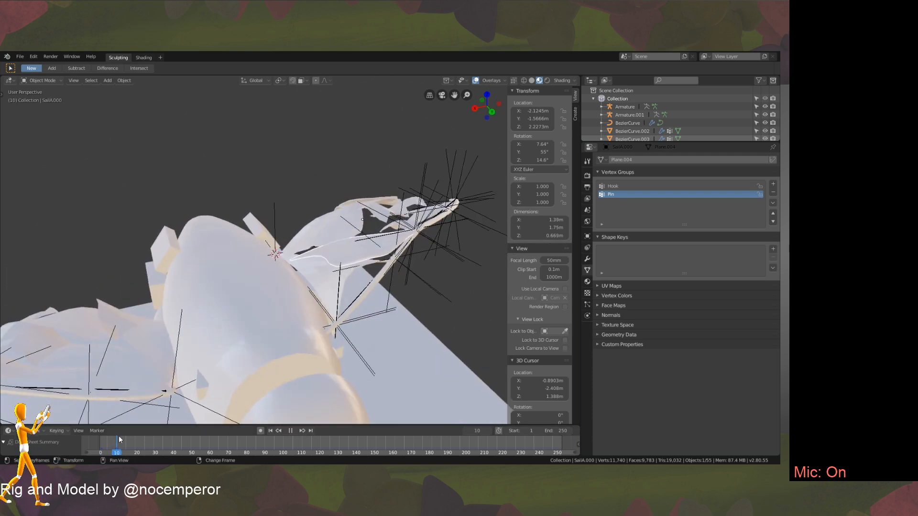
pyautogui.moveTo(118, 439); pyautogui.dragTo(110, 457, button='right')
pyautogui.moveTo(316, 282); pyautogui.dragTo(296, 304, button='middle')
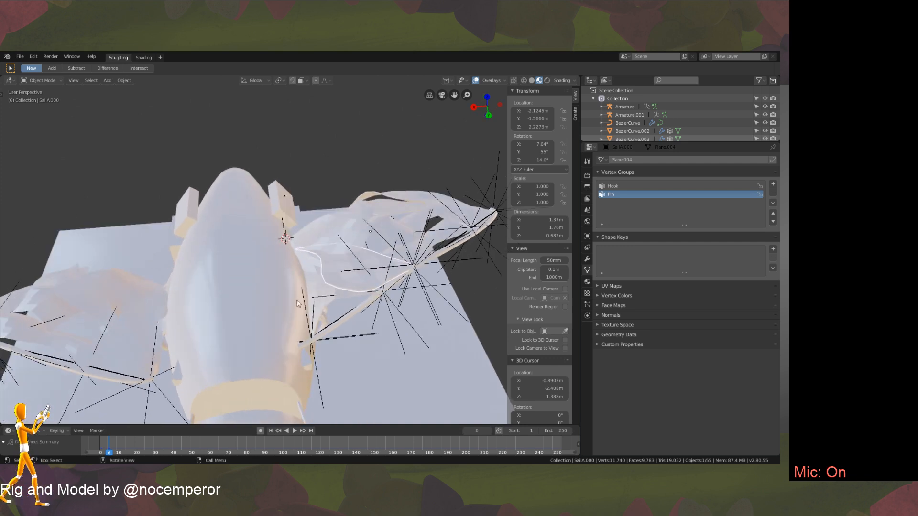
pyautogui.moveTo(325, 248); pyautogui.dragTo(340, 234, button='middle')
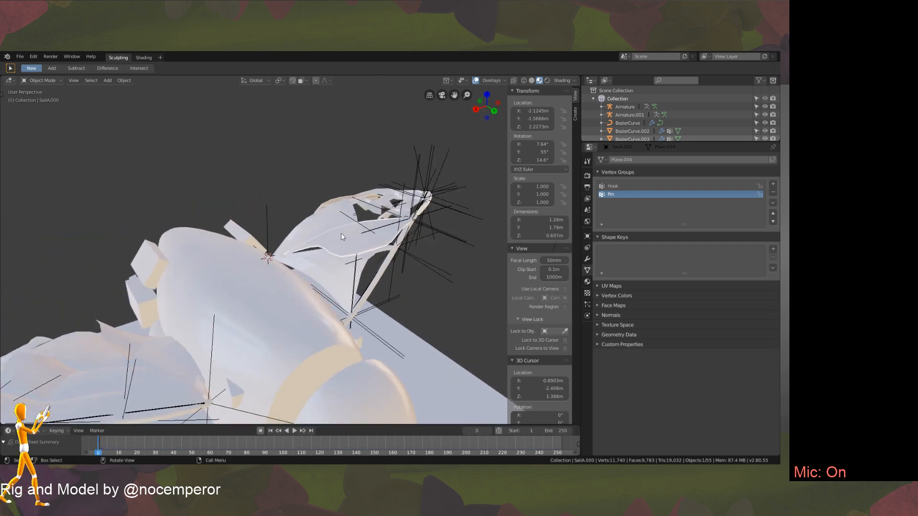
# Play the cloth simulation facing the ship's front, stop it, and return to frame 0.
pyautogui.moveTo(309, 323); pyautogui.dragTo(279, 316, button='middle')
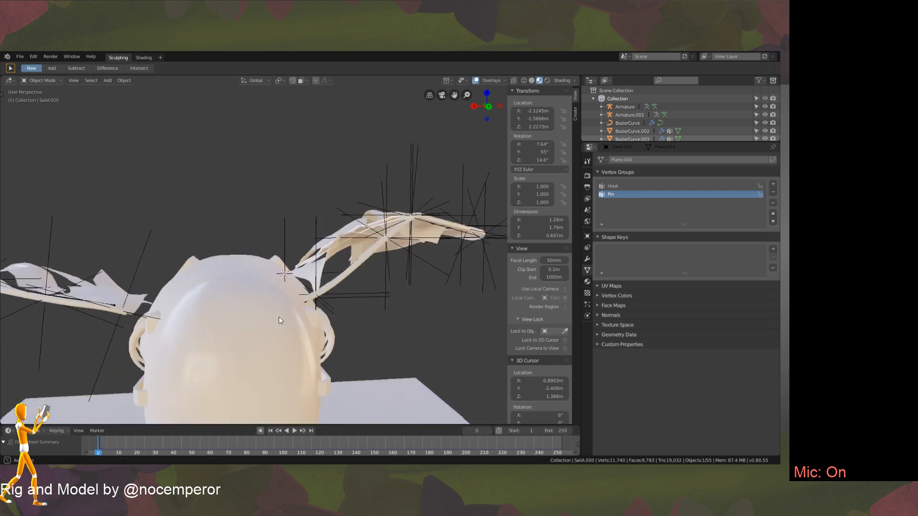
pyautogui.click(294, 431)
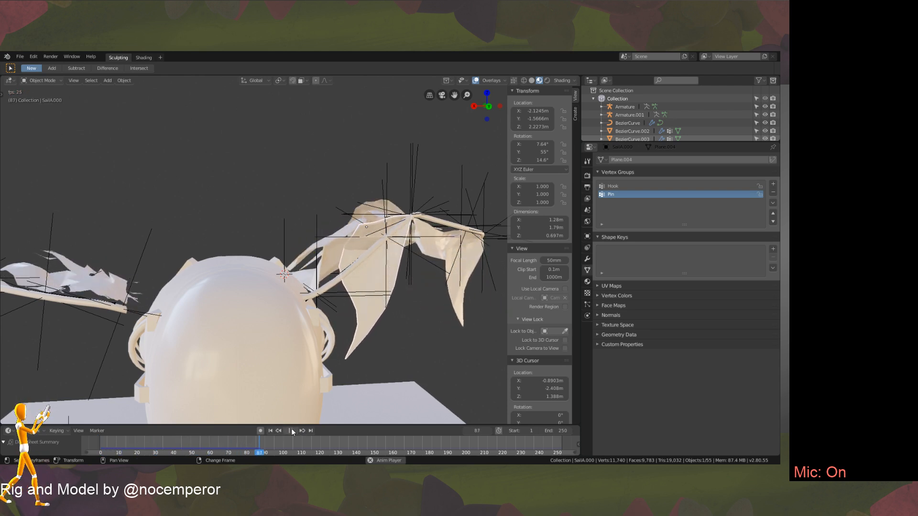
pyautogui.click(292, 430)
pyautogui.click(110, 443)
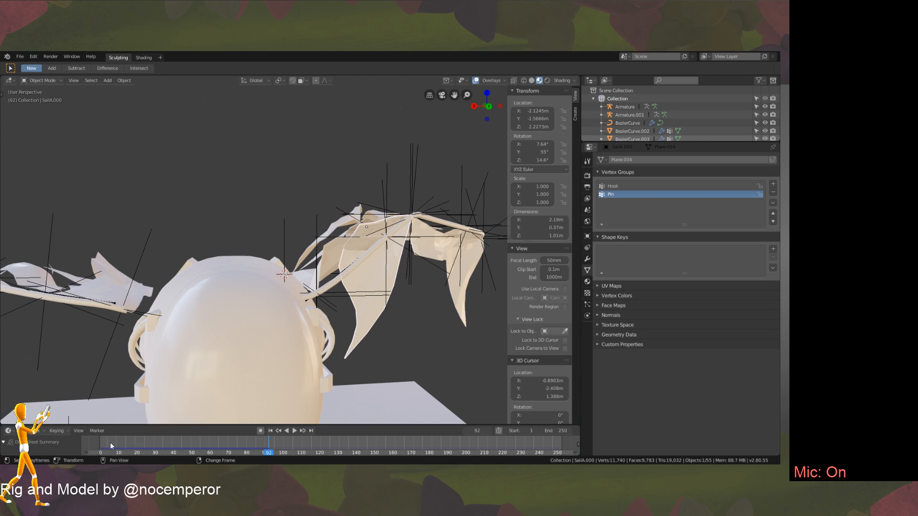
pyautogui.moveTo(110, 442)
pyautogui.mouseDown(button='right')
pyautogui.moveTo(99, 441)
pyautogui.moveTo(163, 456)
pyautogui.moveTo(304, 454)
pyautogui.moveTo(98, 454)
pyautogui.mouseUp(button='right')
pyautogui.moveTo(204, 322); pyautogui.dragTo(300, 310, button='middle')
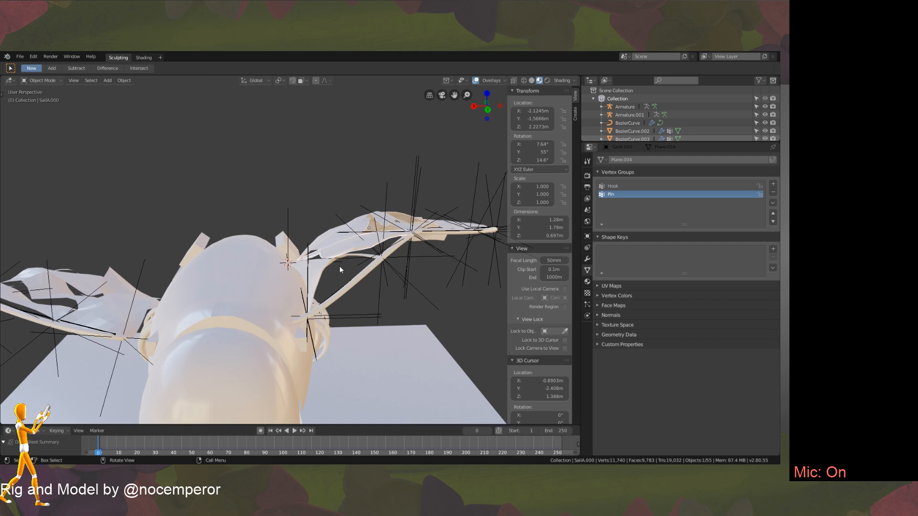
# Inspect the overlapping sails on the wing and select SailA.002.
pyautogui.moveTo(340, 268); pyautogui.dragTo(353, 294, button='middle')
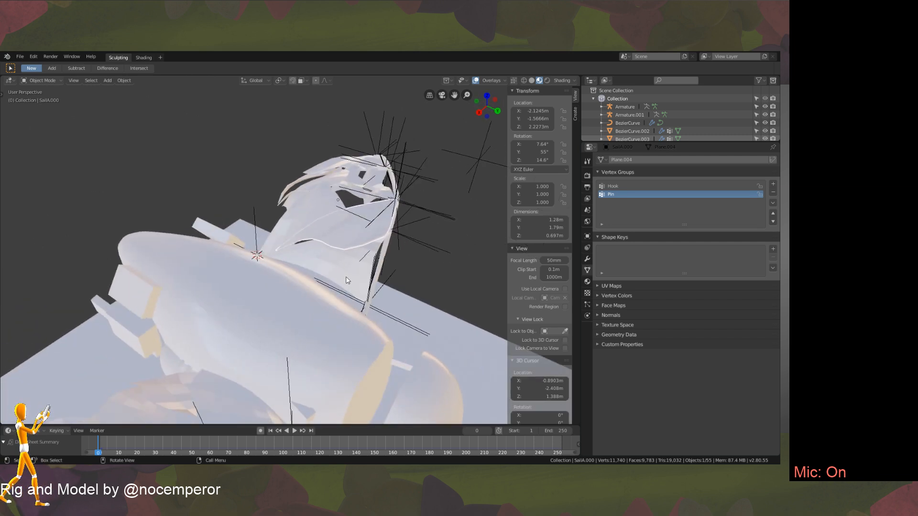
pyautogui.moveTo(359, 243); pyautogui.dragTo(341, 262, button='middle')
pyautogui.click(362, 249)
pyautogui.click(295, 244)
pyautogui.click(356, 237)
pyautogui.click(334, 245)
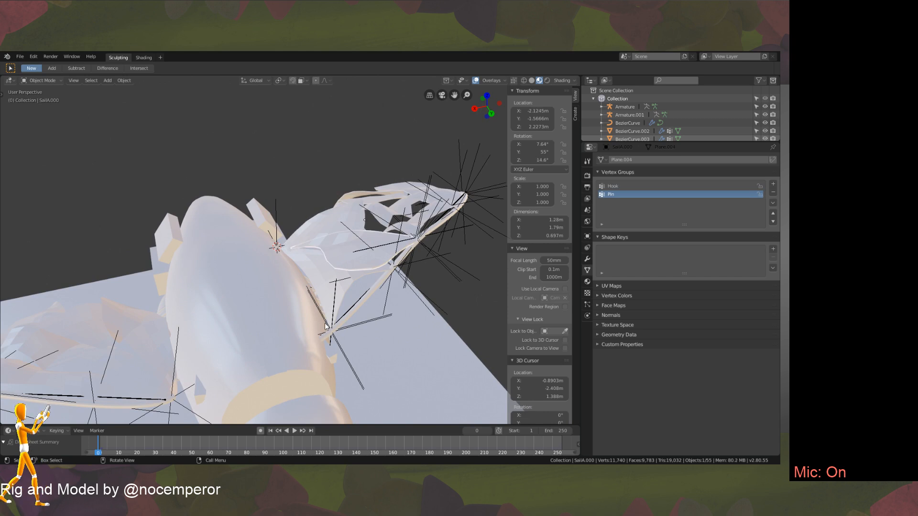
pyautogui.moveTo(345, 289); pyautogui.dragTo(340, 257, button='middle')
pyautogui.click(329, 249)
pyautogui.click(313, 244)
pyautogui.click(340, 257)
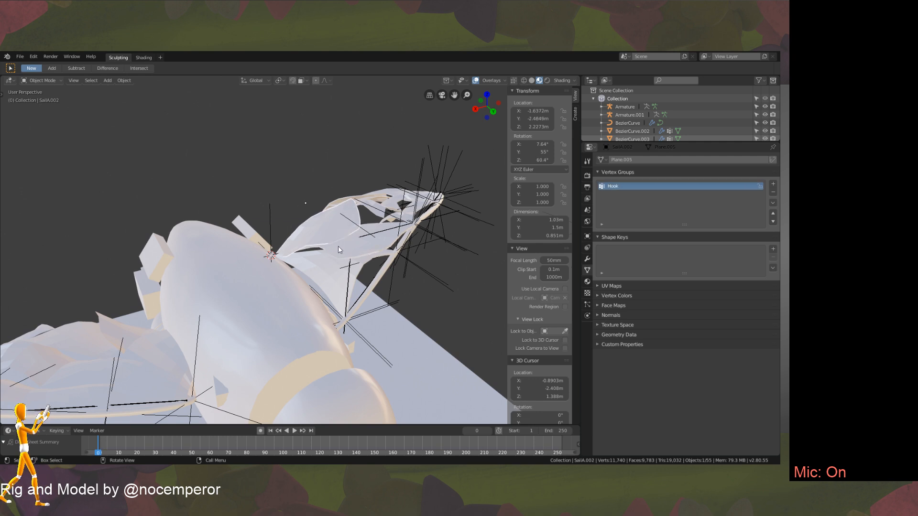
# Compare the overlapping sails SailA.000 and SailA.002 from several angles, ending with SailA.000 selected.
pyautogui.click(343, 253)
pyautogui.moveTo(344, 253); pyautogui.dragTo(330, 255, button='middle')
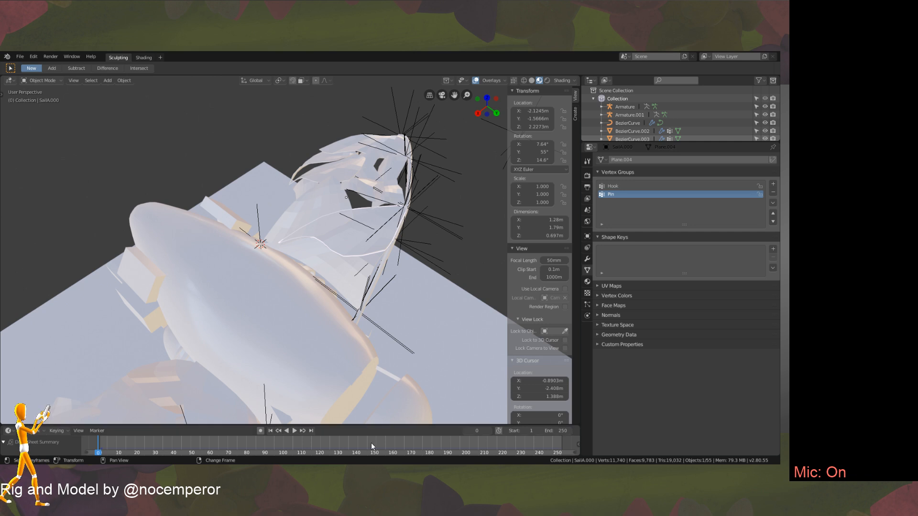
pyautogui.moveTo(366, 334); pyautogui.dragTo(363, 254, button='middle')
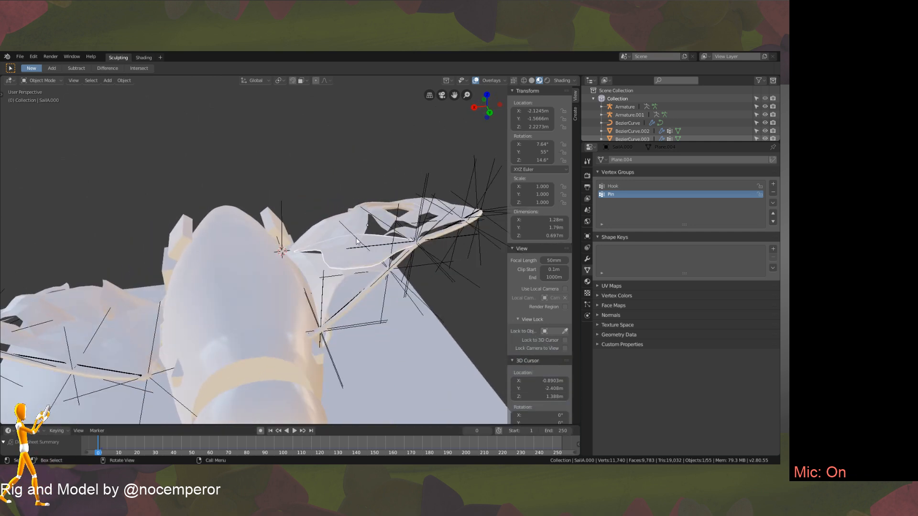
pyautogui.click(356, 241)
pyautogui.click(356, 242)
pyautogui.moveTo(366, 241); pyautogui.dragTo(354, 270, button='middle')
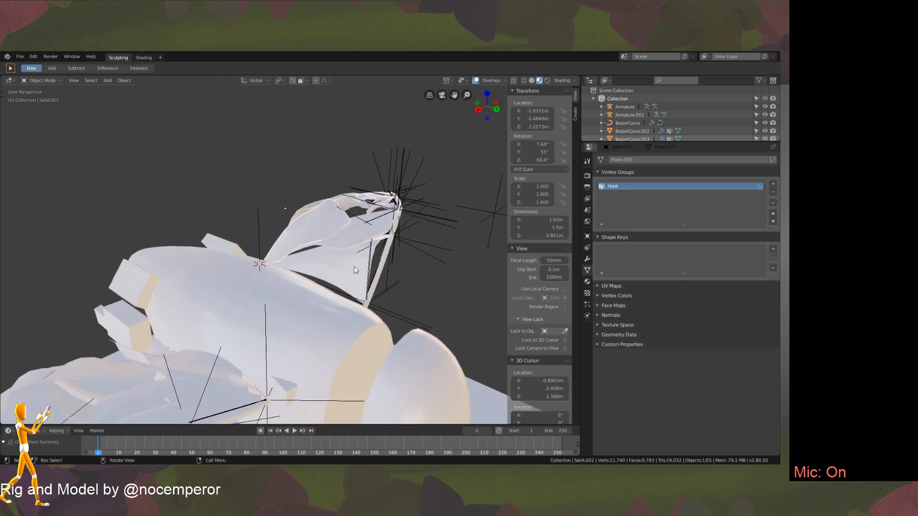
pyautogui.click(321, 236)
pyautogui.moveTo(320, 236); pyautogui.dragTo(334, 254, button='middle')
pyautogui.click(346, 254)
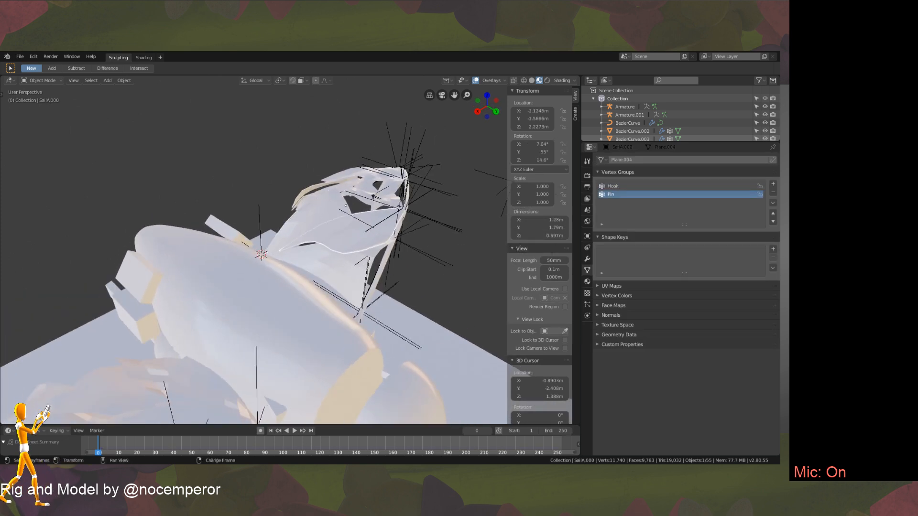
pyautogui.moveTo(375, 246); pyautogui.dragTo(336, 265, button='middle')
pyautogui.click(334, 232)
# Play the cloth simulation to check how SailA.000 detaches near the hull, and return to frame 0.
pyautogui.press('space')
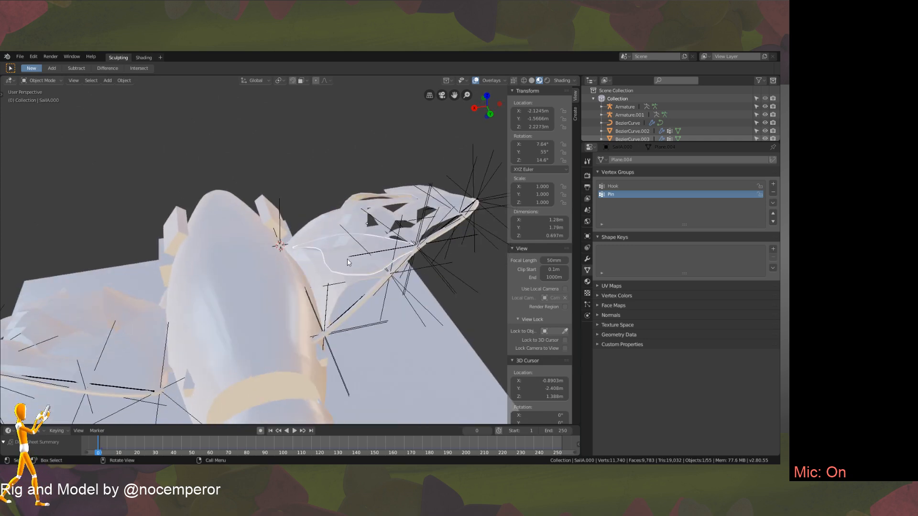
pyautogui.moveTo(159, 451); pyautogui.dragTo(88, 452, button='right')
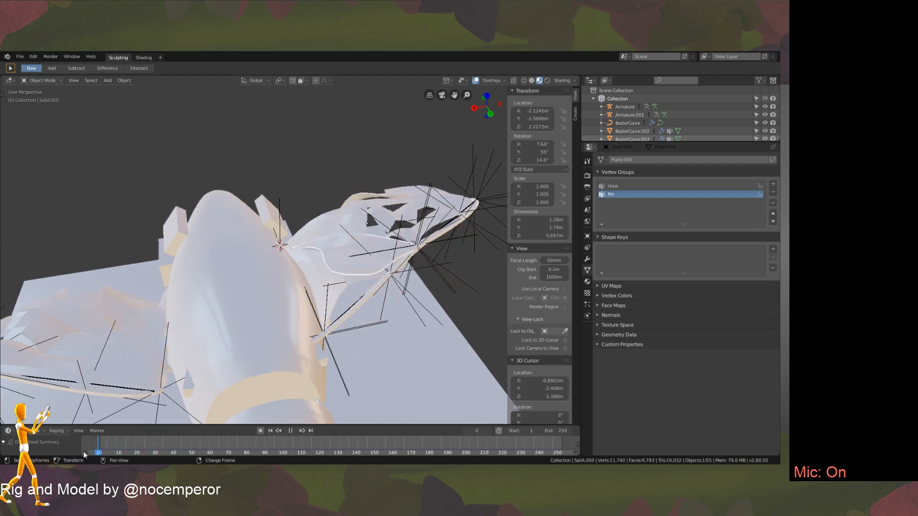
pyautogui.moveTo(322, 228); pyautogui.dragTo(322, 268, button='middle')
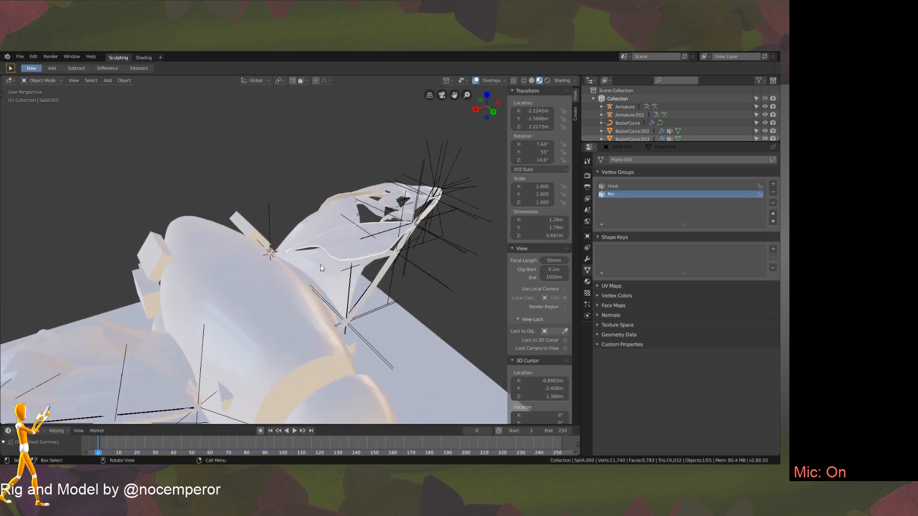
pyautogui.moveTo(107, 442); pyautogui.dragTo(82, 444, button='right')
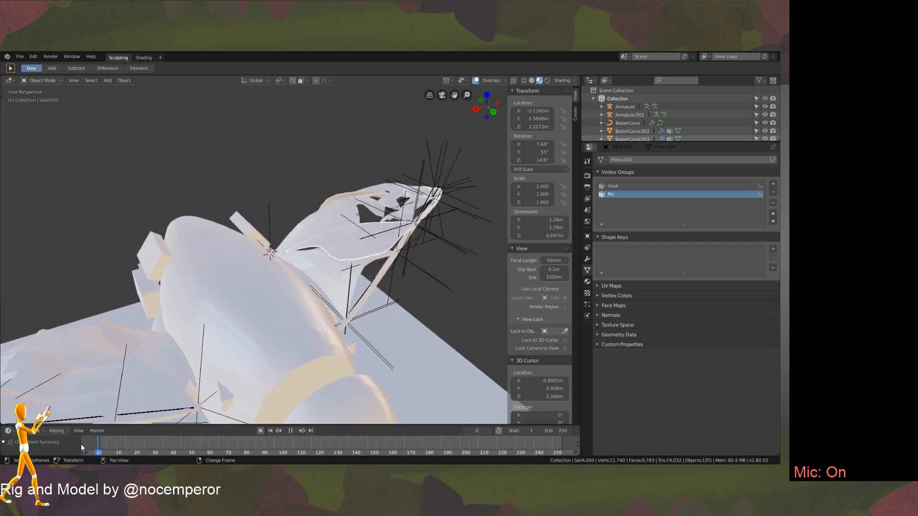
pyautogui.press('space')
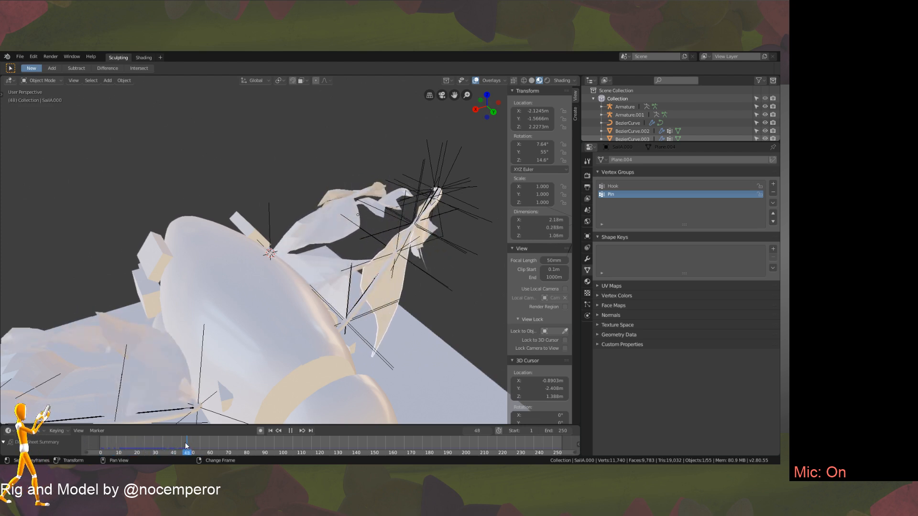
pyautogui.moveTo(75, 435); pyautogui.dragTo(102, 447, button='right')
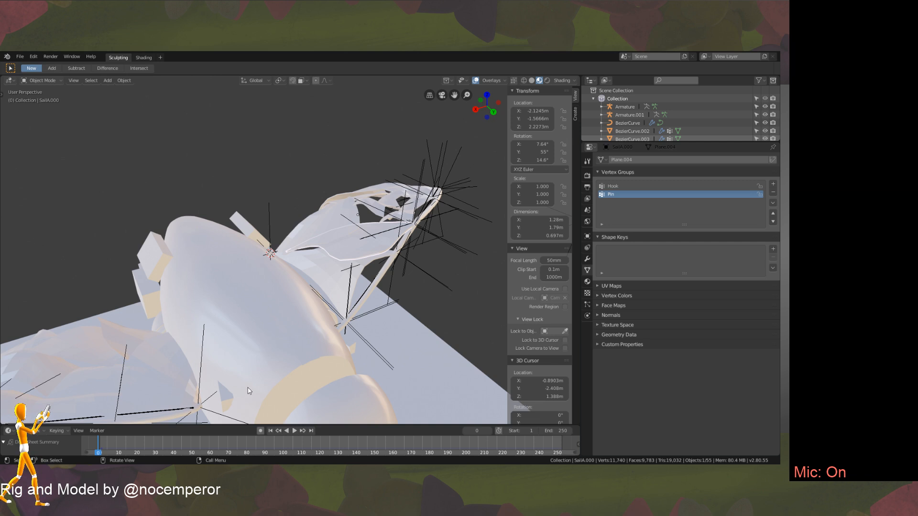
# Replay the opening frames of the sail simulation from the ship's side and front, returning to frame 0 each time.
pyautogui.click(295, 431)
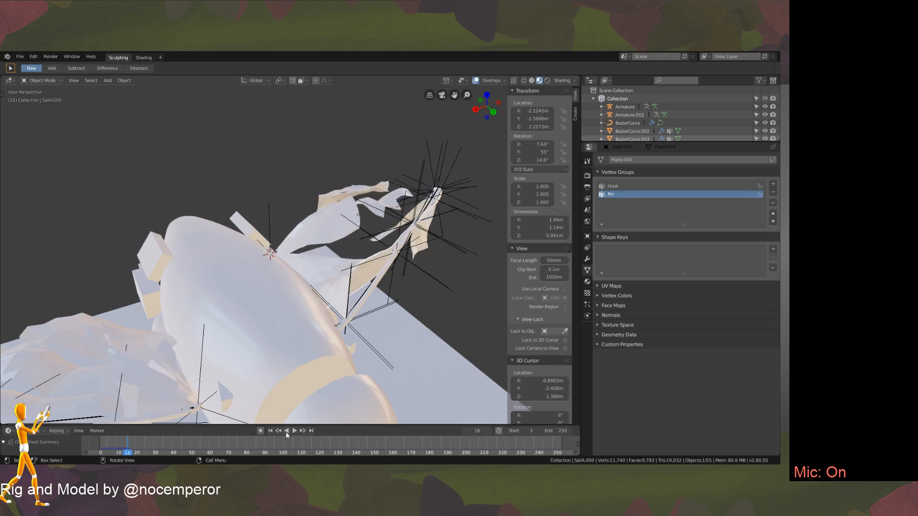
pyautogui.moveTo(126, 442); pyautogui.dragTo(75, 432, button='right')
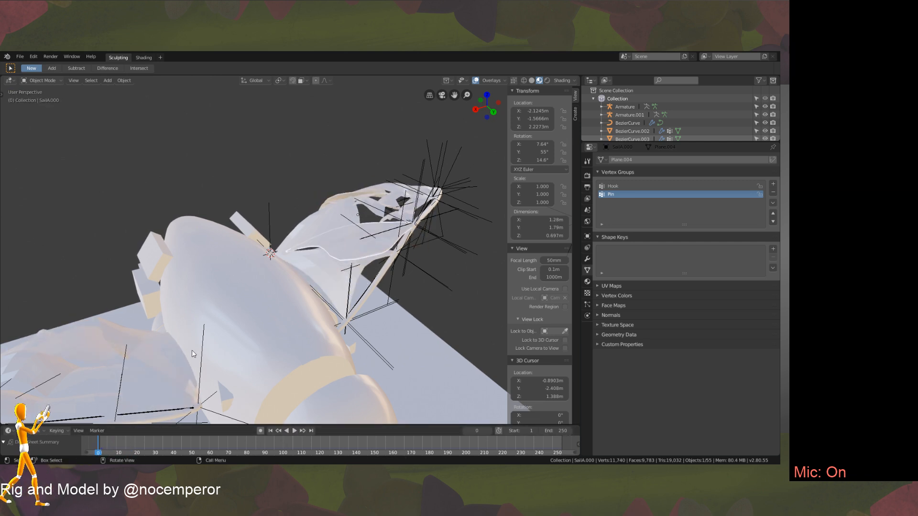
pyautogui.moveTo(295, 303); pyautogui.dragTo(306, 329, button='middle')
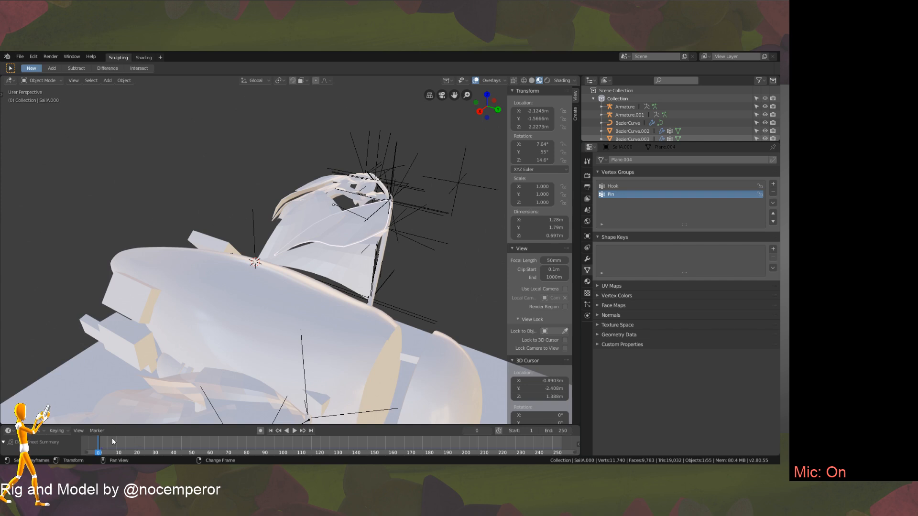
pyautogui.press('space')
pyautogui.press('space')
pyautogui.moveTo(167, 452); pyautogui.dragTo(87, 437, button='right')
pyautogui.moveTo(384, 232); pyautogui.dragTo(328, 335, button='middle')
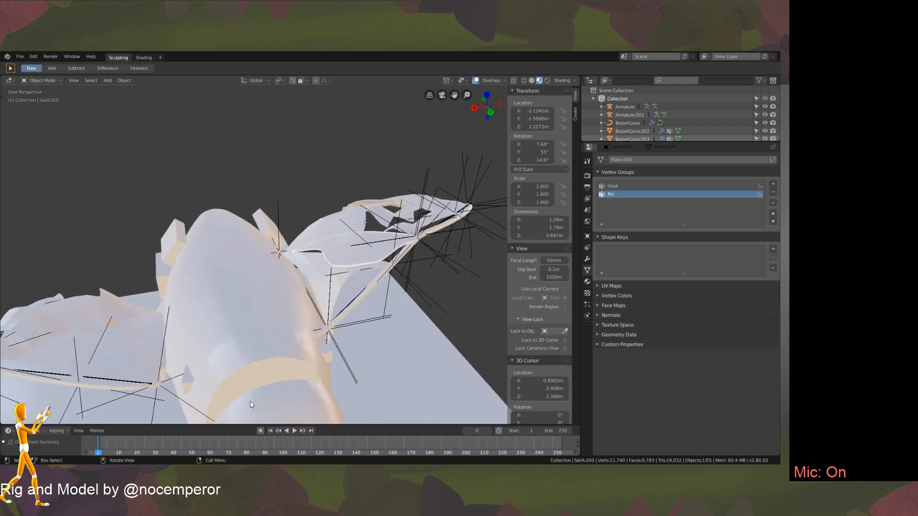
pyautogui.click(294, 430)
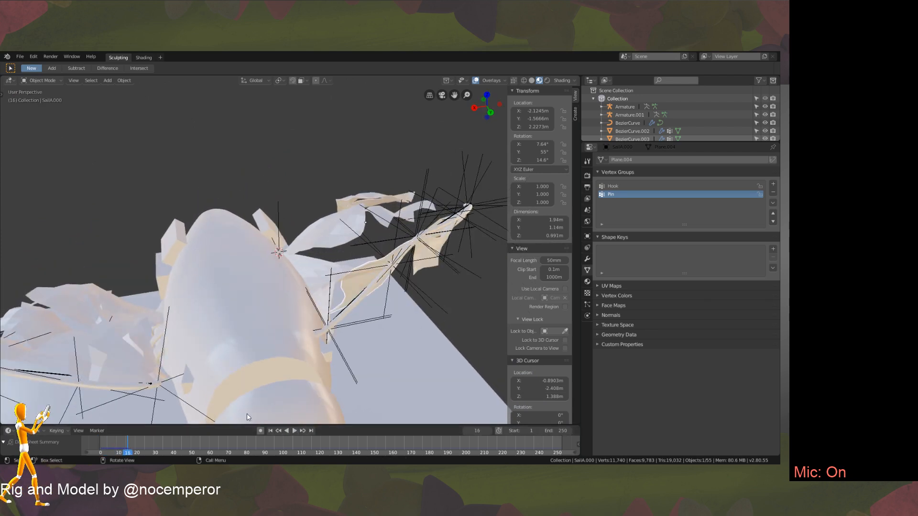
pyautogui.press('Escape')
# Inspect how SailA.002 overlaps SailA.000 from above the wing, and reselect SailA.000.
pyautogui.moveTo(314, 221); pyautogui.dragTo(328, 239, button='middle')
pyautogui.hotkey('ctrl', 'z')
pyautogui.hotkey('ctrl', 'shift', 'z')
pyautogui.click(334, 207)
pyautogui.click(327, 239)
pyautogui.click(328, 239)
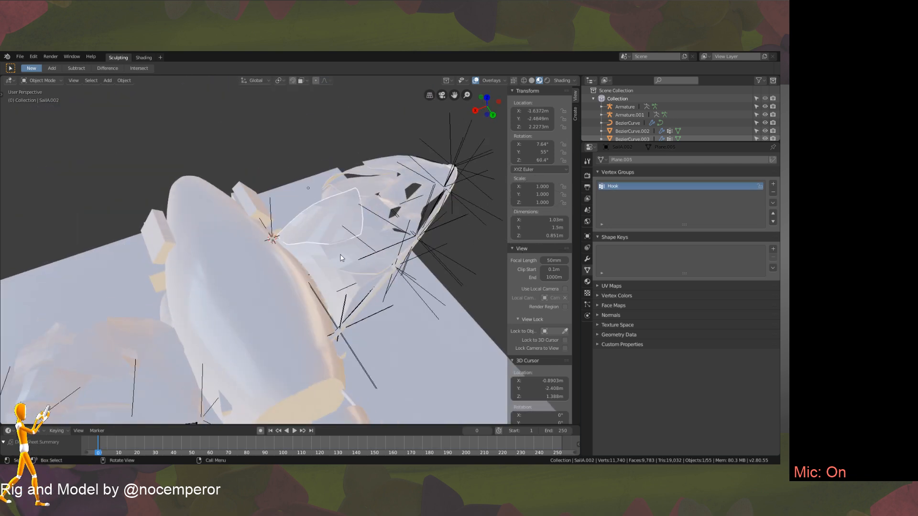
pyautogui.click(328, 239)
# Play the simulation of SailA.000 from above and from the ship's front, and return to frame 0.
pyautogui.press('space')
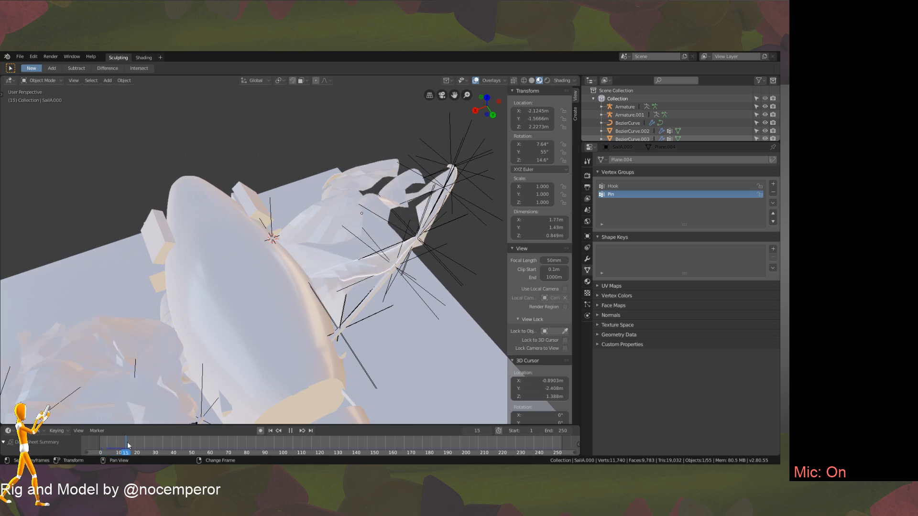
pyautogui.press('space')
pyautogui.moveTo(348, 260); pyautogui.dragTo(359, 239, button='middle')
pyautogui.moveTo(149, 443); pyautogui.dragTo(98, 444, button='right')
pyautogui.press('space')
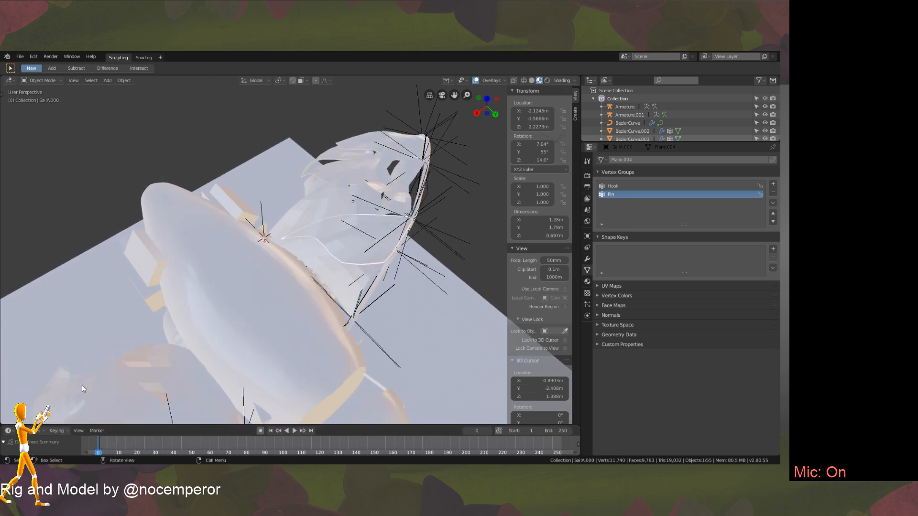
pyautogui.moveTo(359, 330); pyautogui.dragTo(343, 287, button='middle')
pyautogui.press('space')
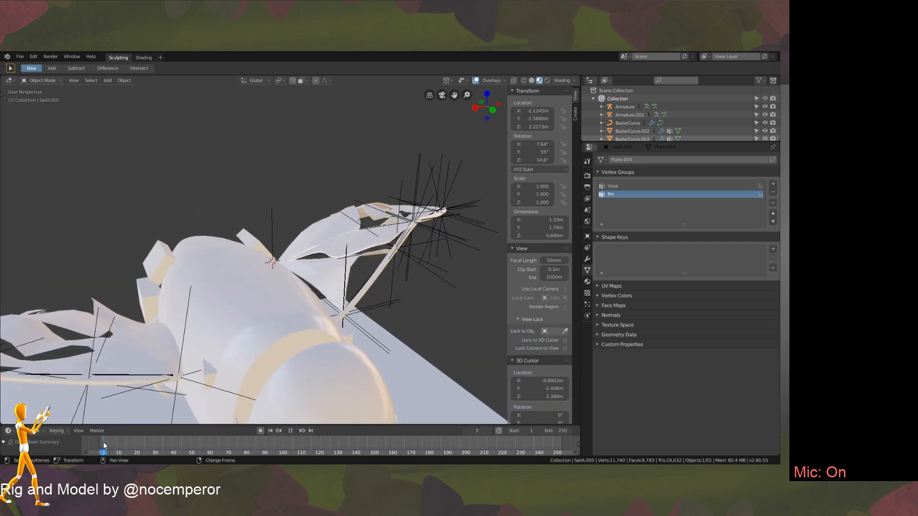
pyautogui.press('space')
pyautogui.moveTo(118, 442); pyautogui.dragTo(85, 452, button='right')
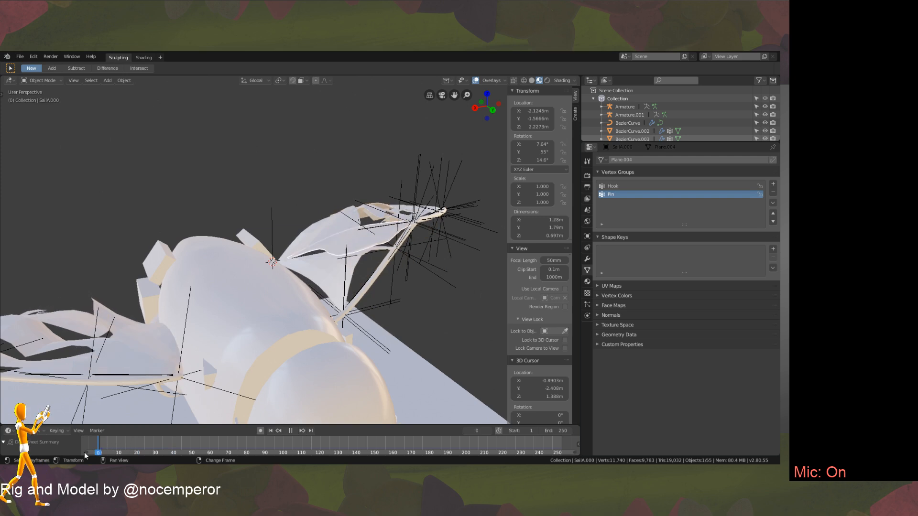
# Examine the mesh of SailA.000 and its selected vertex near the hull in Edit Mode.
pyautogui.moveTo(229, 176); pyautogui.dragTo(239, 203, button='middle')
pyautogui.click(330, 231)
pyautogui.moveTo(329, 230); pyautogui.dragTo(351, 228, button='middle')
pyautogui.click(338, 257)
pyautogui.press('Tab')
pyautogui.press('Tab')
pyautogui.press('Tab')
pyautogui.press('Tab')
pyautogui.press('Tab')
# Return to Object Mode, preview the simulation briefly from the ship's front, and go back to frame 0.
pyautogui.press('space')
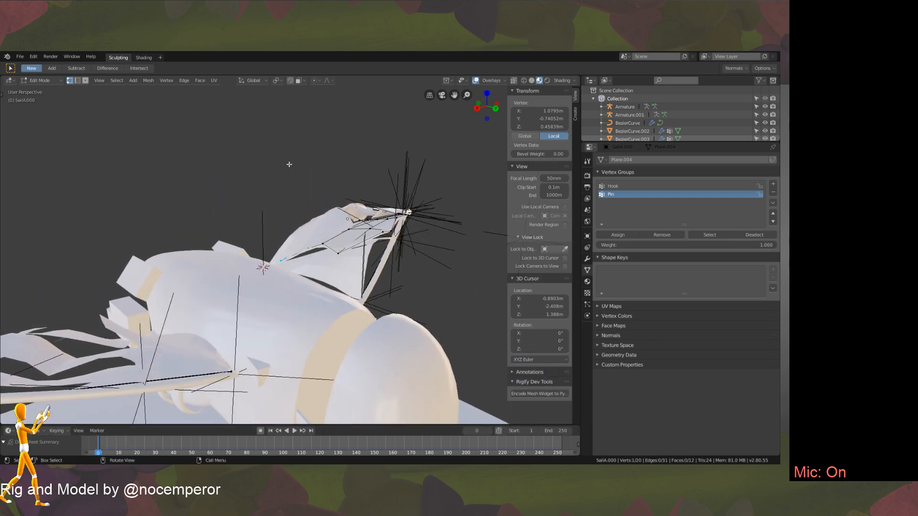
pyautogui.moveTo(289, 164); pyautogui.dragTo(266, 183, button='middle')
pyautogui.press('Tab')
pyautogui.click(115, 447)
pyautogui.moveTo(115, 444)
pyautogui.mouseDown(button='right')
pyautogui.moveTo(170, 451)
pyautogui.moveTo(81, 451)
pyautogui.moveTo(204, 453)
pyautogui.moveTo(98, 452)
pyautogui.mouseUp(button='right')
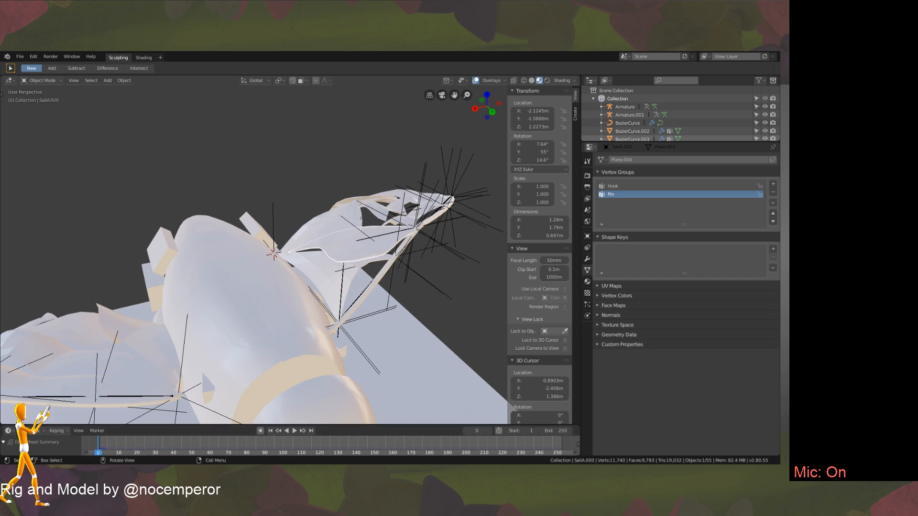
# View the hull-side vertex of SailA.000 in Edit Mode from above and the side, and return to Object Mode.
pyautogui.press('Tab')
pyautogui.moveTo(304, 233); pyautogui.dragTo(319, 255, button='middle')
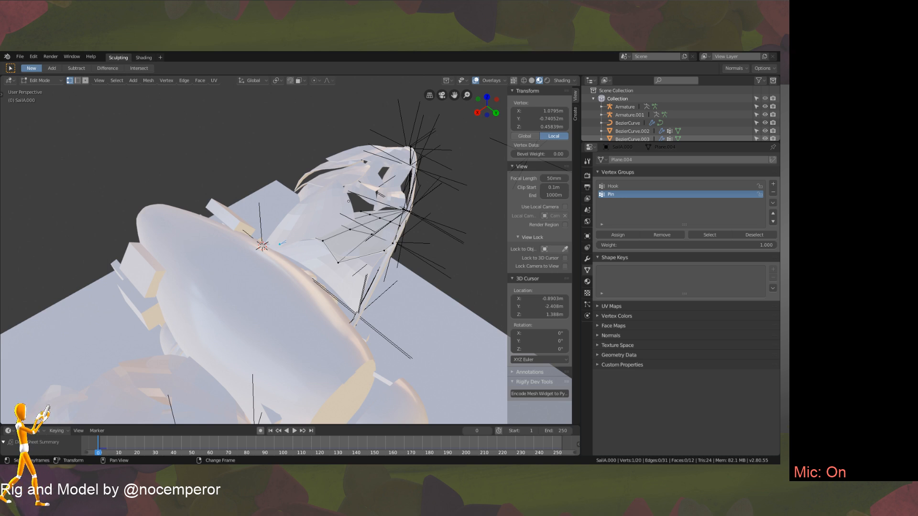
pyautogui.moveTo(274, 166); pyautogui.dragTo(300, 315, button='middle')
pyautogui.press('Tab')
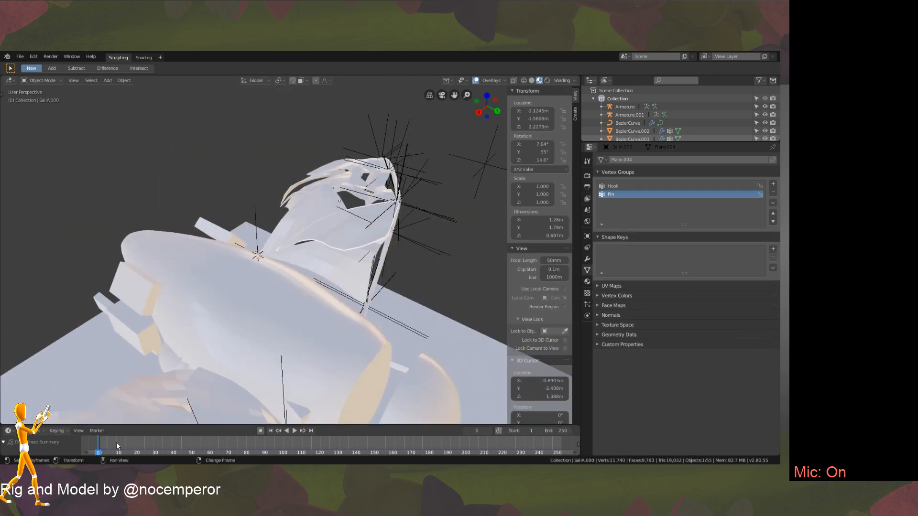
# Run the simulation twice from the ship's side to watch SailA.000 fall, and return to frame 0.
pyautogui.press('space')
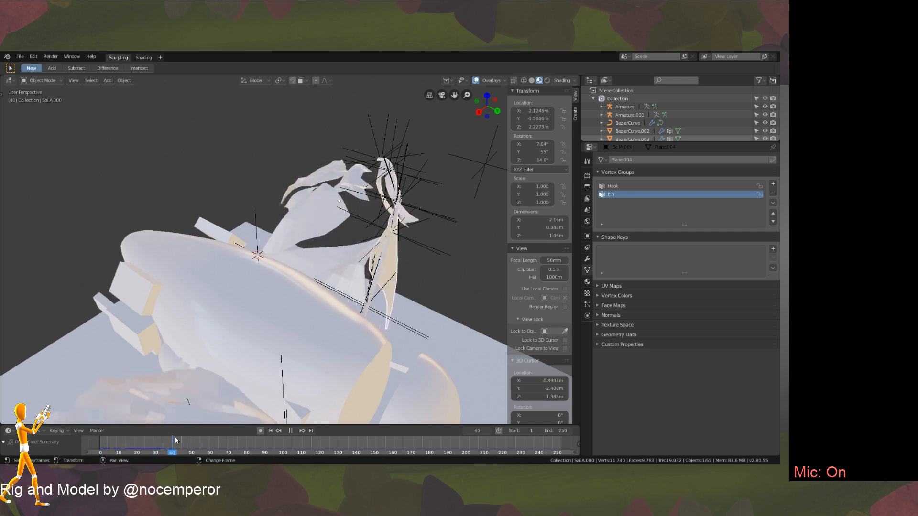
pyautogui.click(148, 449)
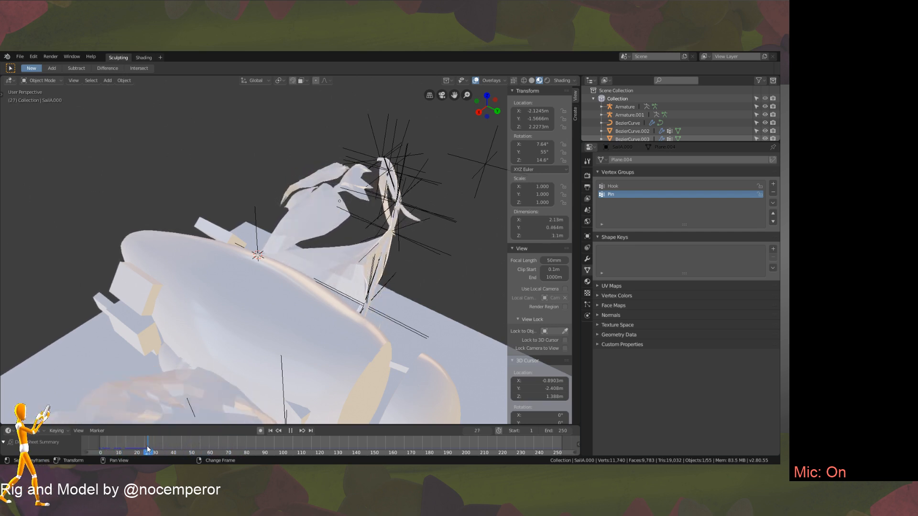
pyautogui.press('Escape')
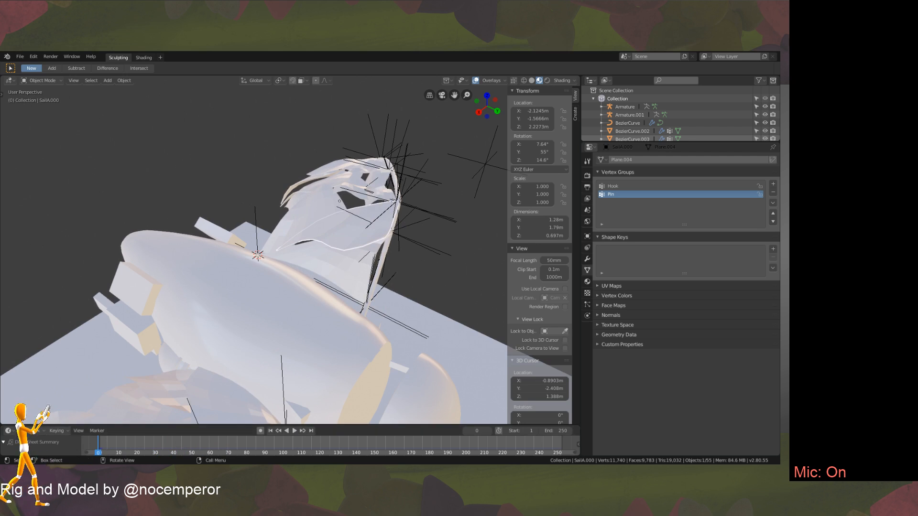
pyautogui.press('space')
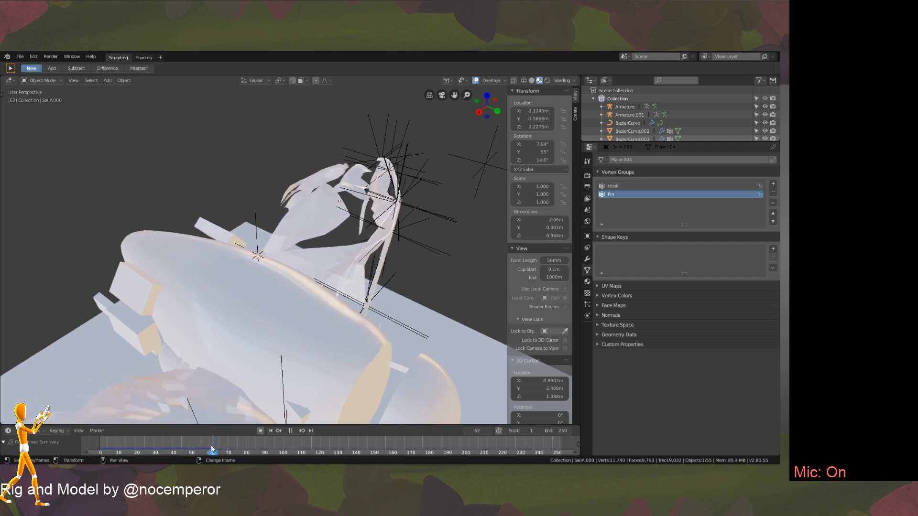
pyautogui.press('Escape')
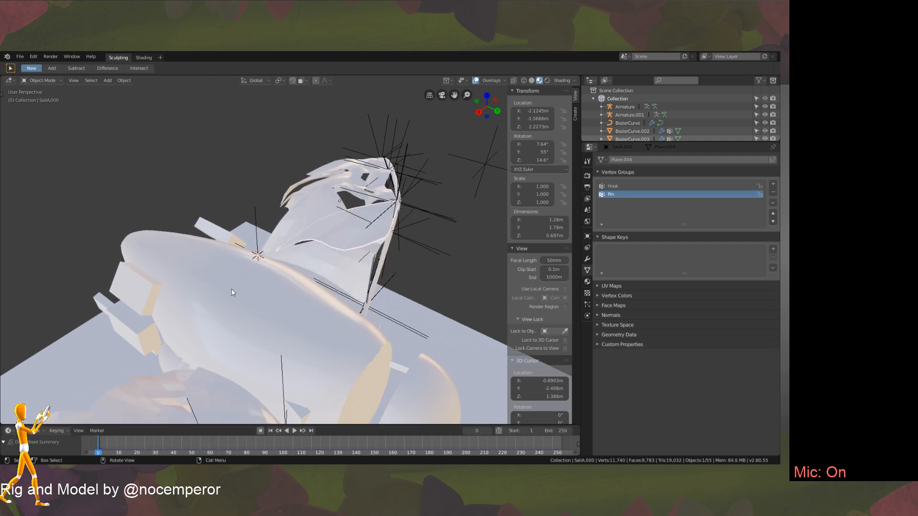
# Snap the 3D cursor to a vertex of the wing sail geometry close to the inner end of SailA.000.
pyautogui.press('Tab')
pyautogui.moveTo(232, 292); pyautogui.dragTo(206, 287, button='middle')
pyautogui.press('Tab')
pyautogui.click(309, 258)
pyautogui.press('Tab')
pyautogui.moveTo(283, 248)
pyautogui.mouseDown(button='middle')
pyautogui.moveTo(299, 267)
pyautogui.moveTo(313, 223)
pyautogui.moveTo(293, 216)
pyautogui.moveTo(321, 249)
pyautogui.moveTo(327, 275)
pyautogui.moveTo(338, 250)
pyautogui.moveTo(340, 284)
pyautogui.moveTo(368, 227)
pyautogui.moveTo(357, 262)
pyautogui.moveTo(288, 257)
pyautogui.mouseUp(button='middle')
pyautogui.scroll(2, 293, 216)
pyautogui.keyDown('shift'); pyautogui.click(321, 250); pyautogui.keyUp('shift')
pyautogui.hotkey('shift', 's')
pyautogui.click(327, 310)
# Open SailA.000 in Edit Mode, reveal its hidden geometry, and keep its inner vertex near the hull selected.
pyautogui.press('Tab')
pyautogui.click(368, 225)
pyautogui.press('Tab')
pyautogui.hotkey('alt', 'h')
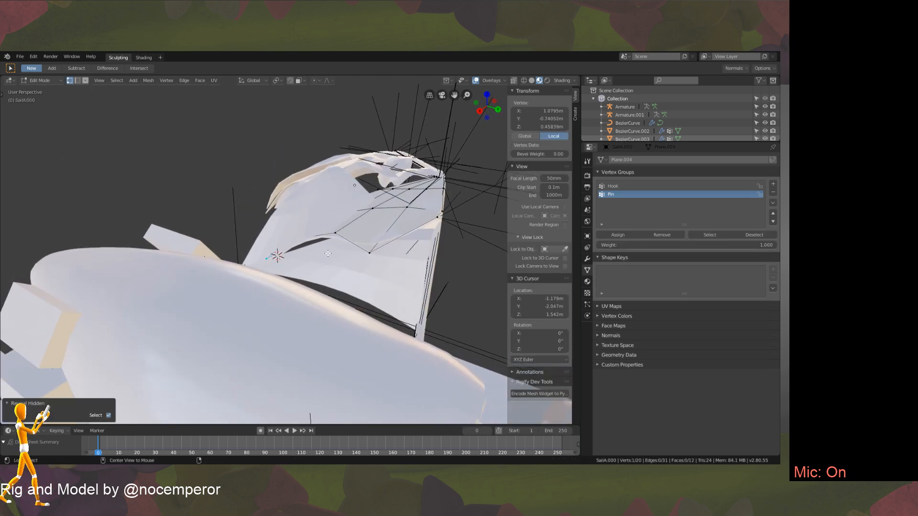
pyautogui.rightClick(328, 257)
pyautogui.moveTo(361, 261); pyautogui.dragTo(353, 279, button='middle')
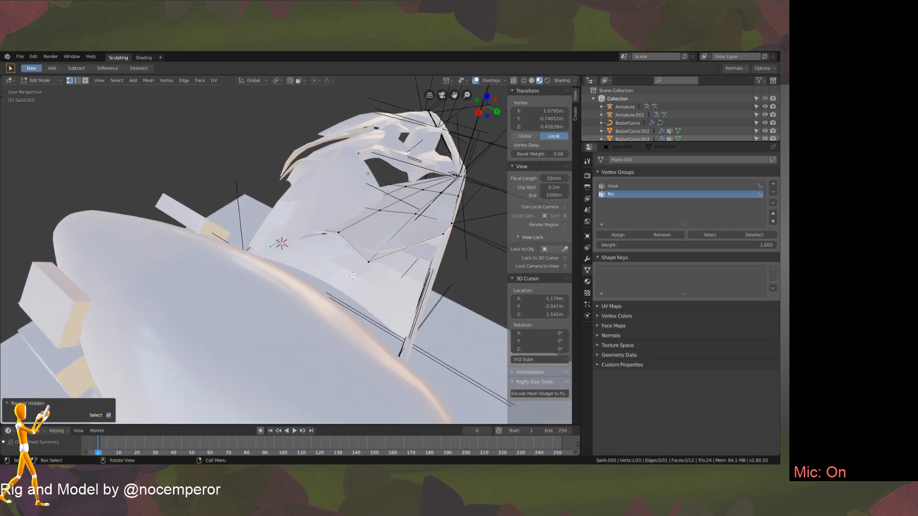
# Hook the selected inner vertex of SailA.000 to a new object.
pyautogui.hotkey('ctrl', 'h')
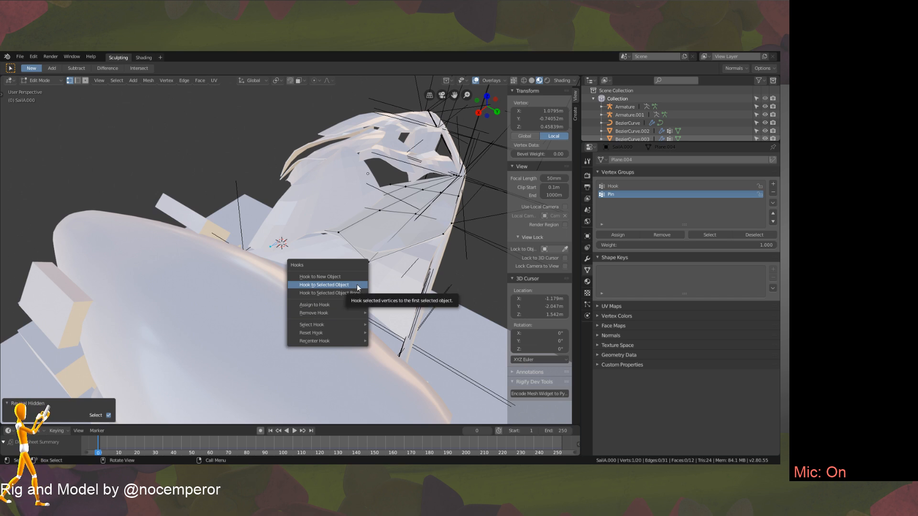
pyautogui.click(357, 285)
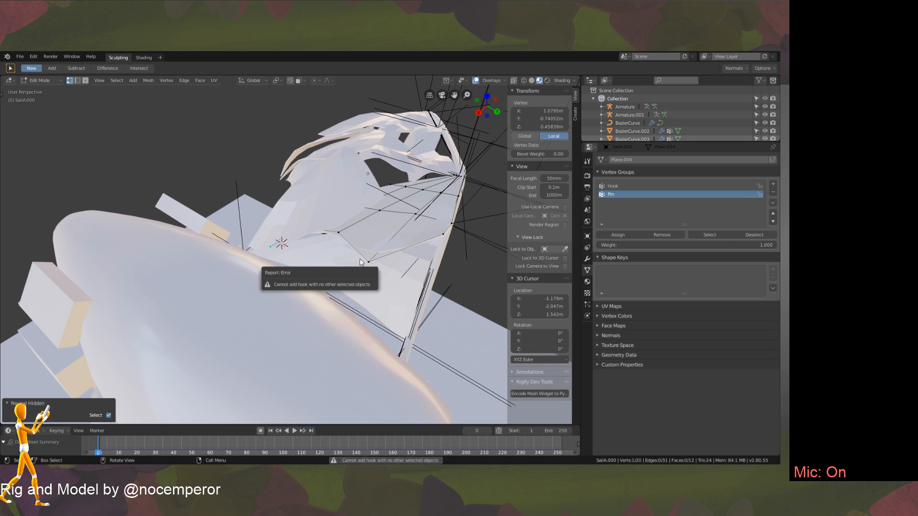
pyautogui.moveTo(344, 239); pyautogui.dragTo(338, 275, button='middle')
pyautogui.hotkey('ctrl', 'h')
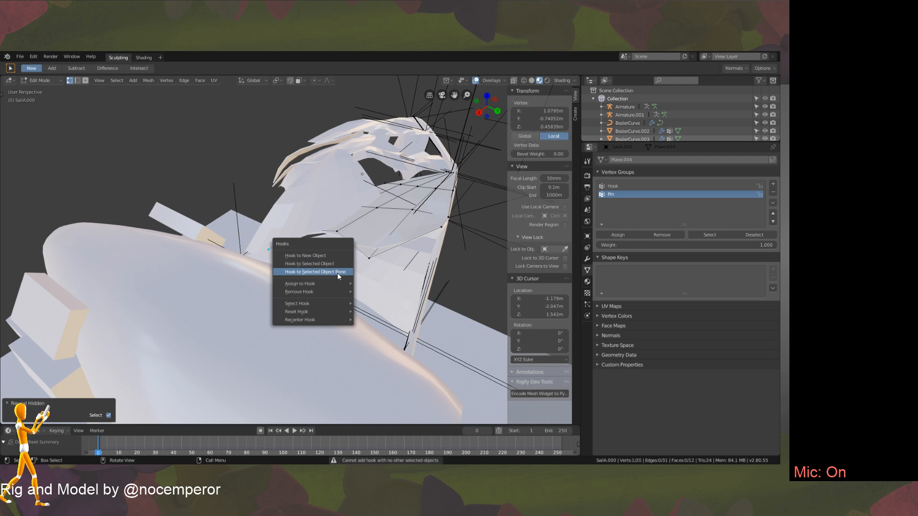
pyautogui.click(342, 259)
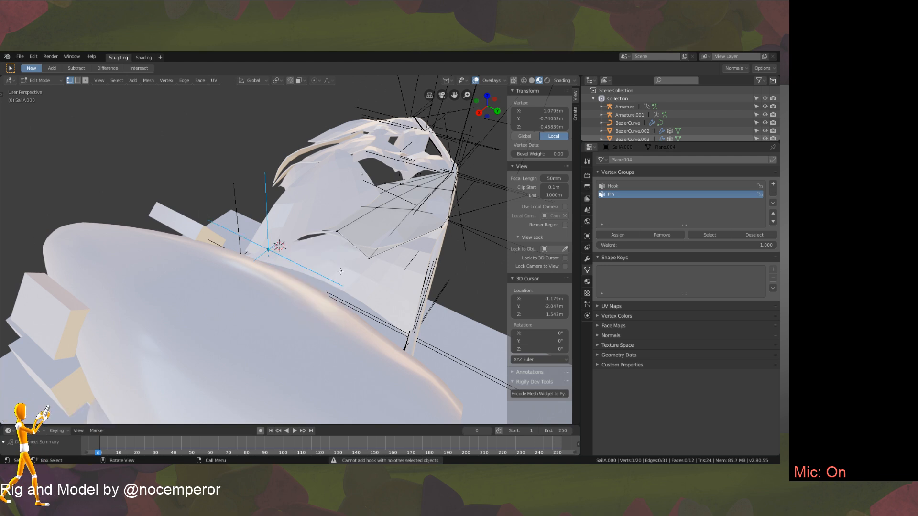
# Leave Edit Mode on SailA.000 and open the neighbouring SailA.001 in Edit Mode.
pyautogui.moveTo(342, 259); pyautogui.dragTo(325, 289, button='middle')
pyautogui.press('Tab')
pyautogui.click(343, 235)
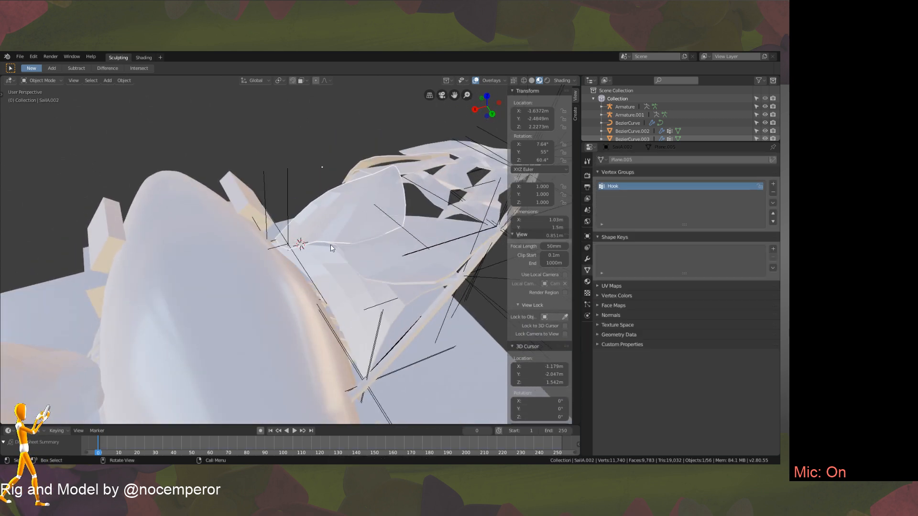
pyautogui.moveTo(340, 247); pyautogui.dragTo(329, 238, button='middle')
pyautogui.click(290, 252)
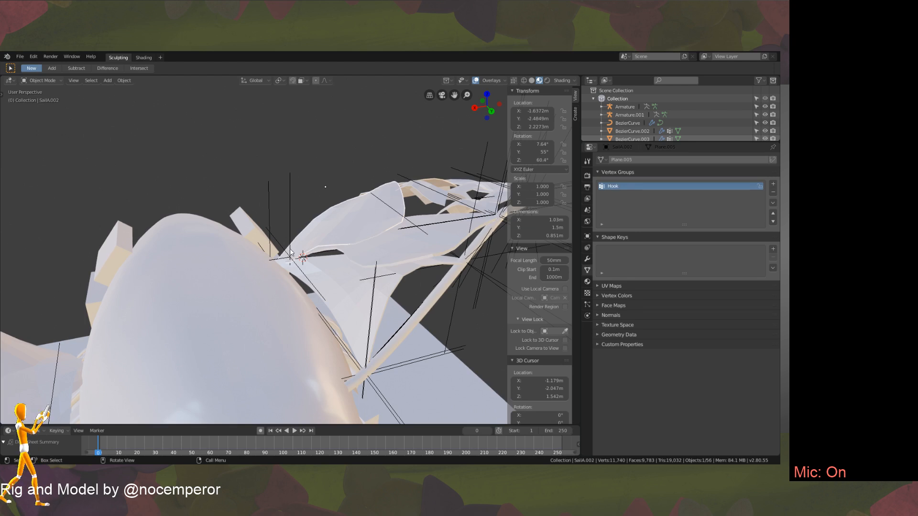
pyautogui.click(324, 254)
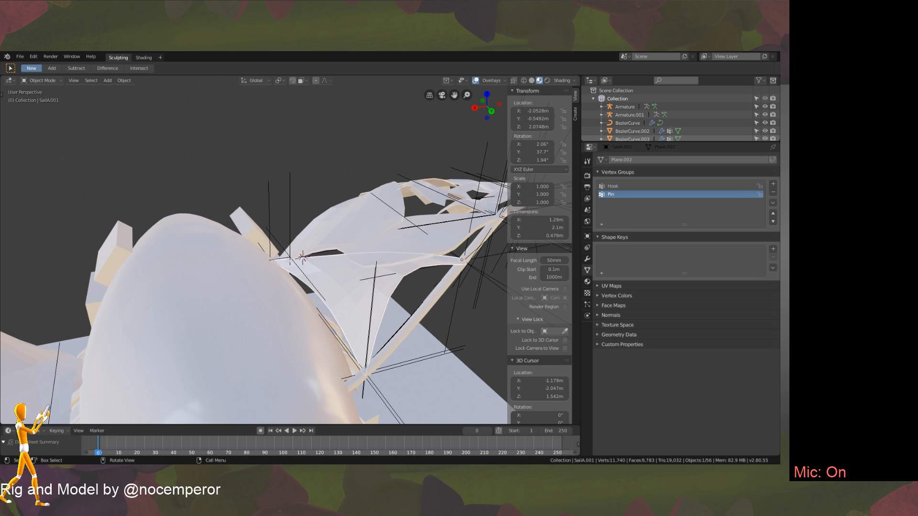
pyautogui.moveTo(288, 225); pyautogui.dragTo(358, 247, button='middle')
pyautogui.press('Tab')
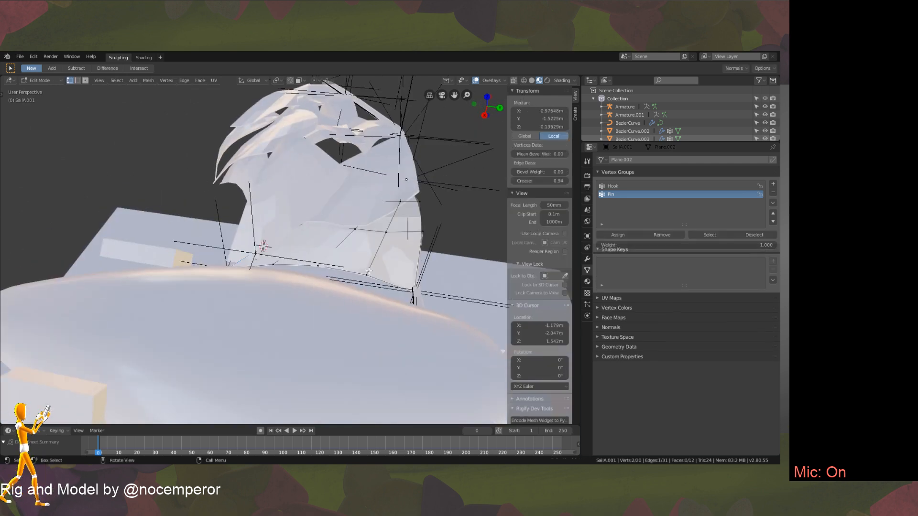
# Examine the inner corners of SailA.002 and SailA.000 near the hull, comparing each sail in Edit Mode and Object Mode.
pyautogui.moveTo(231, 181); pyautogui.dragTo(270, 186, button='middle')
pyautogui.press('Tab')
pyautogui.click(238, 182)
pyautogui.moveTo(306, 215); pyautogui.dragTo(277, 211, button='middle')
pyautogui.press('Tab')
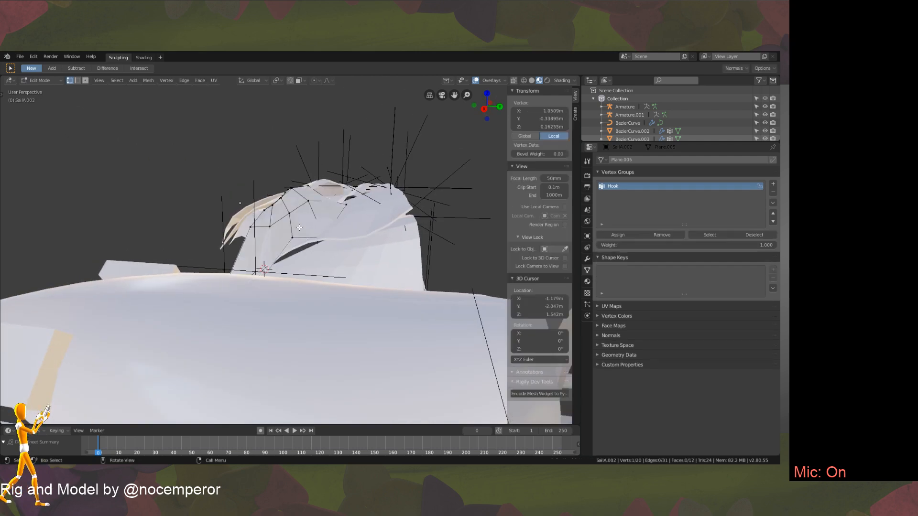
pyautogui.moveTo(301, 258); pyautogui.dragTo(284, 231, button='middle')
pyautogui.press('Tab')
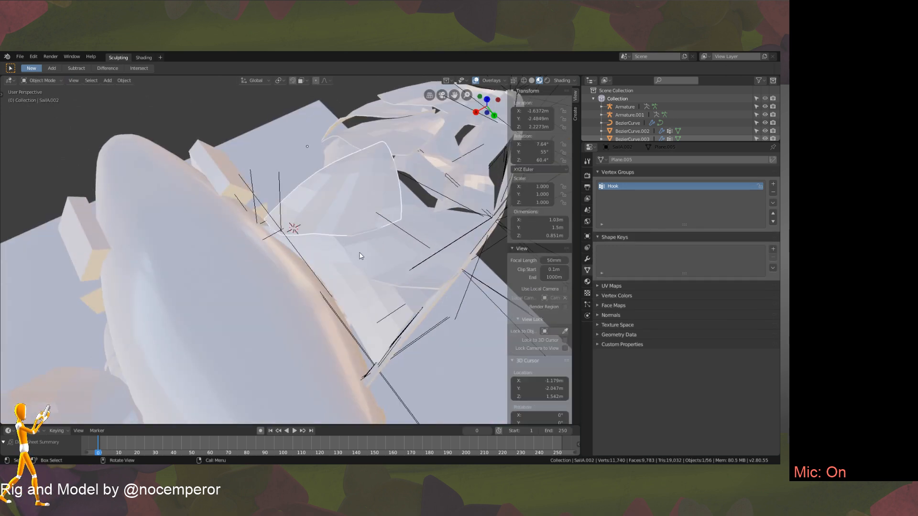
pyautogui.press('Tab')
pyautogui.moveTo(362, 240); pyautogui.dragTo(375, 251, button='middle')
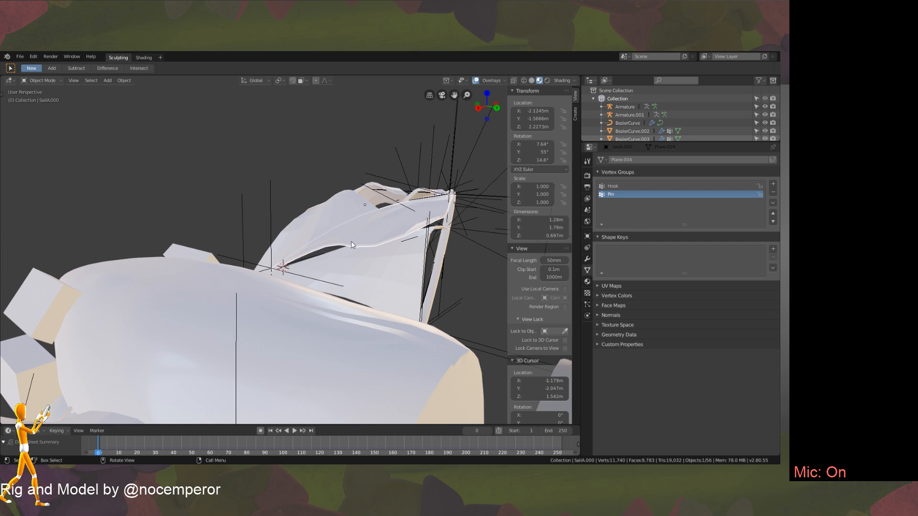
pyautogui.moveTo(351, 242); pyautogui.dragTo(335, 262, button='middle')
pyautogui.press('Tab')
pyautogui.press('Tab')
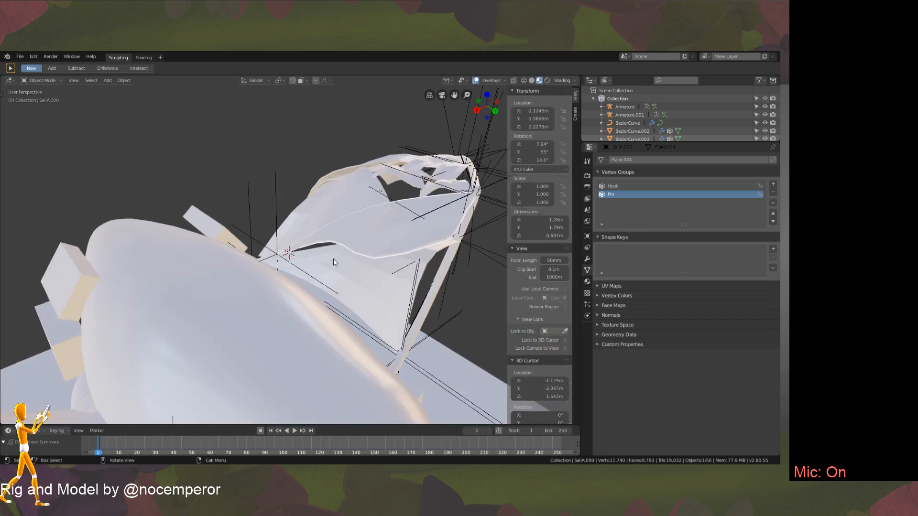
# Try moving the new hook empty at SailA.000's inner corner along Z, and delete that empty.
pyautogui.click(276, 240)
pyautogui.press('g')
pyautogui.press('z')
pyautogui.rightClick(269, 210)
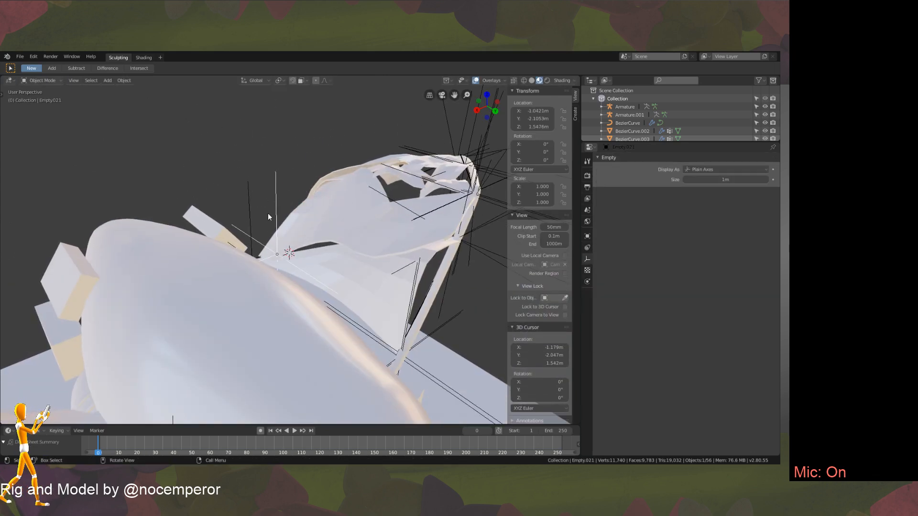
pyautogui.moveTo(270, 239); pyautogui.dragTo(292, 212, button='middle')
pyautogui.press('g')
pyautogui.press('z')
pyautogui.rightClick(295, 133)
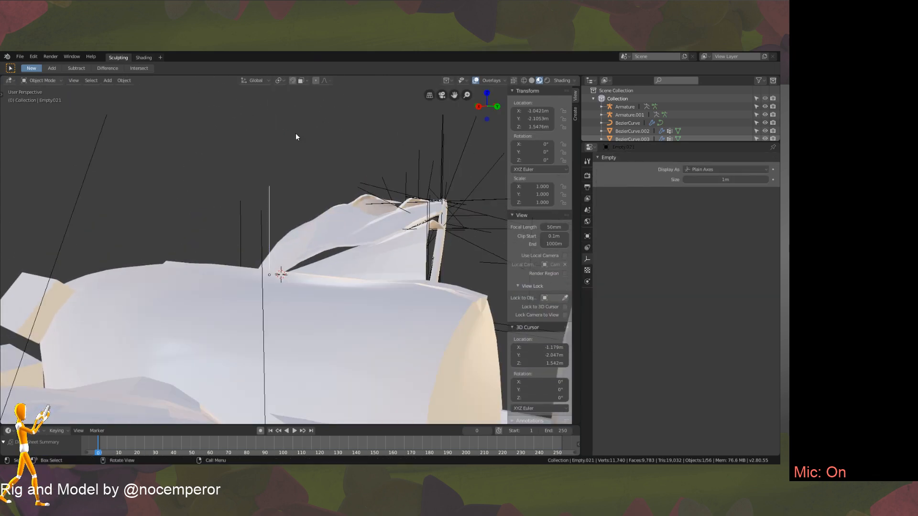
pyautogui.moveTo(295, 132); pyautogui.dragTo(289, 277, button='middle')
pyautogui.press('Delete')
# Compare SailA.000's edit mesh with its simulated shape around the inner corner.
pyautogui.click(311, 257)
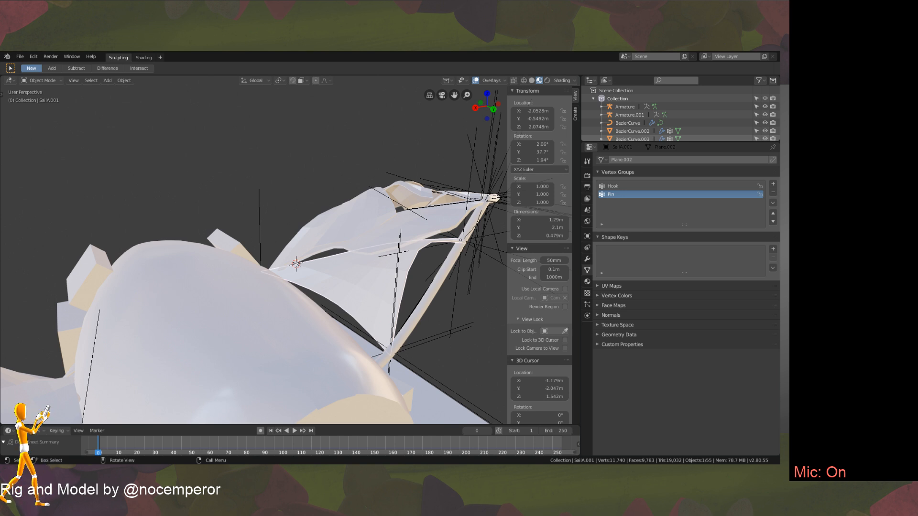
pyautogui.moveTo(366, 303); pyautogui.dragTo(383, 303, button='middle')
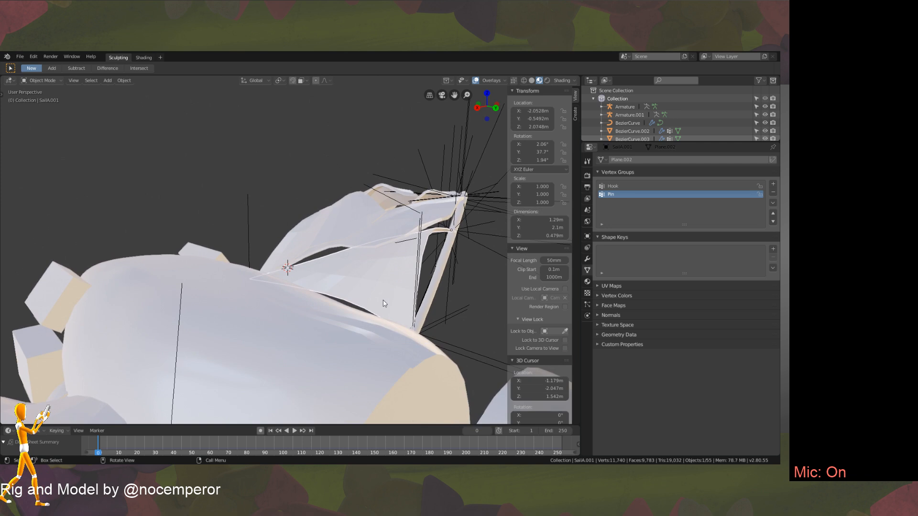
pyautogui.click(369, 266)
pyautogui.press('Tab')
pyautogui.moveTo(369, 266); pyautogui.dragTo(361, 287, button='middle')
pyautogui.press('Tab')
pyautogui.press('Tab')
pyautogui.press('Tab')
pyautogui.press('Tab')
pyautogui.press('Tab')
pyautogui.press('Tab')
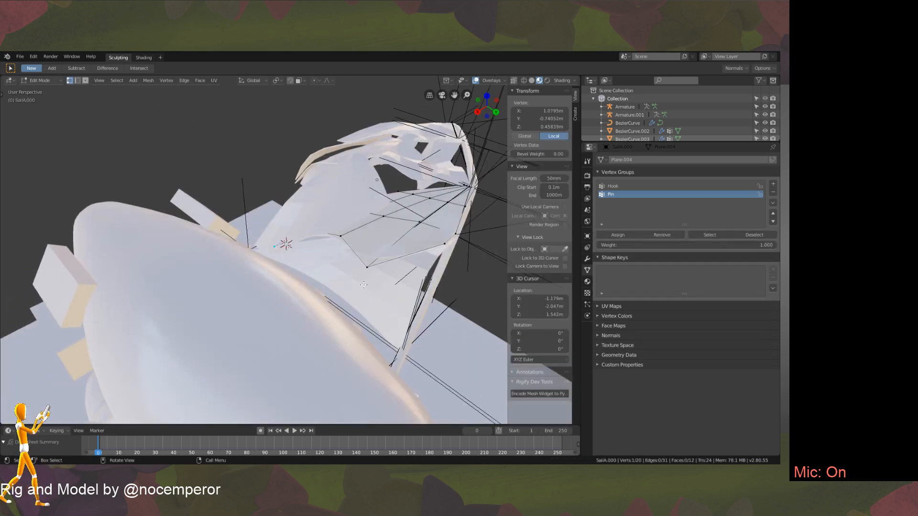
pyautogui.press('Tab')
pyautogui.press('Tab')
pyautogui.moveTo(441, 301); pyautogui.dragTo(379, 318, button='middle')
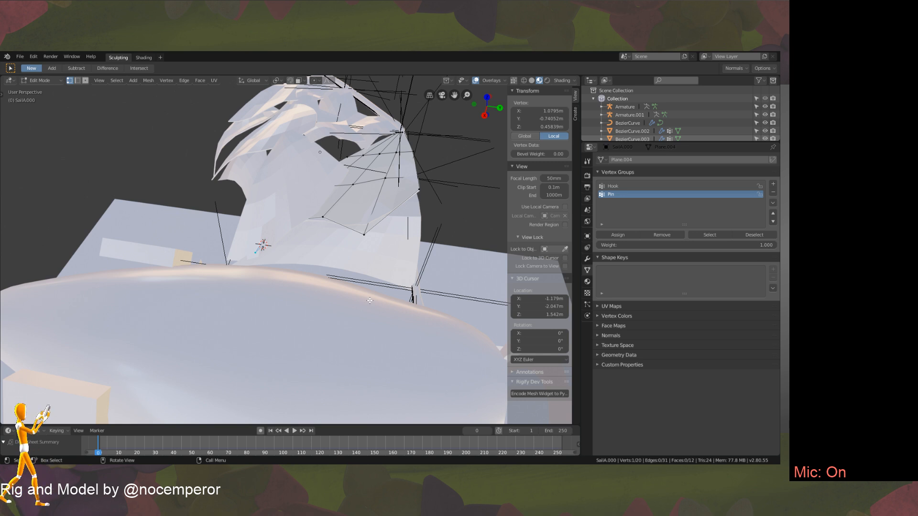
# Snap the 3D cursor to SailA.000's selected inner vertex.
pyautogui.moveTo(369, 300); pyautogui.dragTo(316, 287, button='middle')
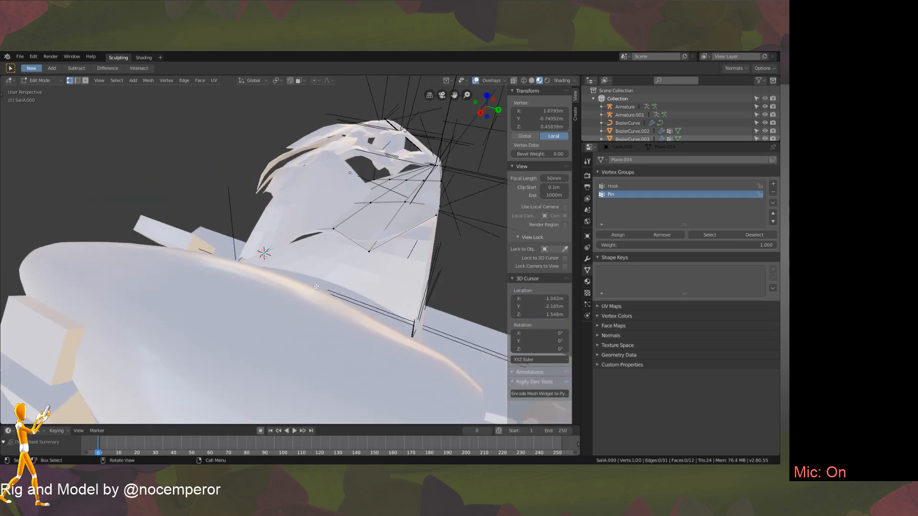
pyautogui.press('Tab')
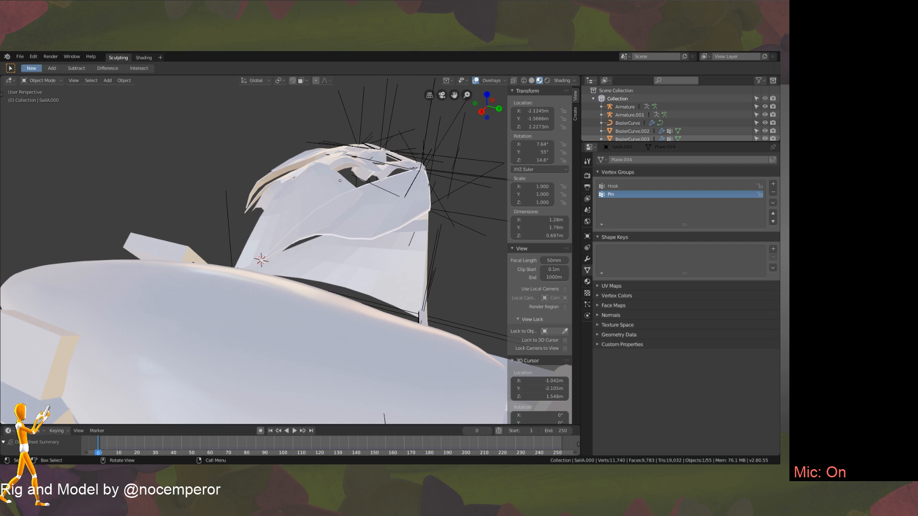
pyautogui.moveTo(452, 246); pyautogui.dragTo(310, 281, button='middle')
pyautogui.press('Tab')
pyautogui.hotkey('shift', 's')
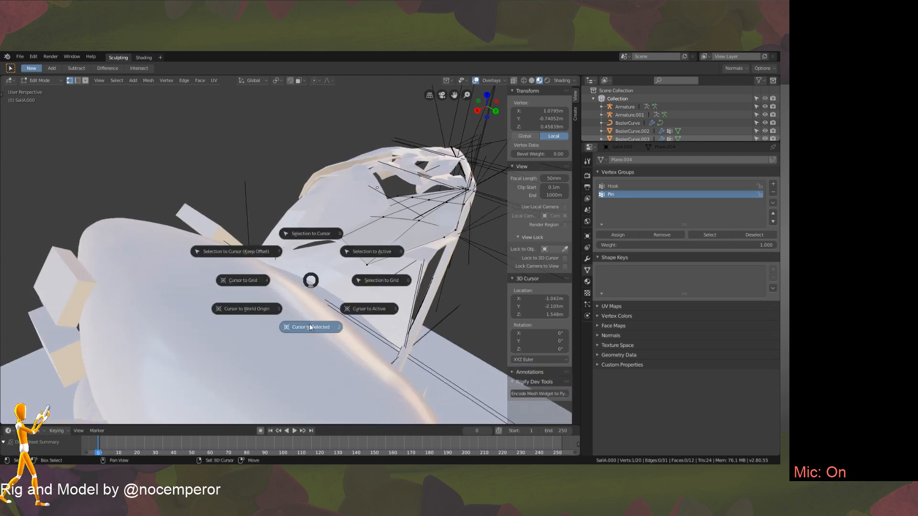
pyautogui.click(310, 327)
# Examine from several angles how SailA.000's inner corner lines up with the 3D cursor and hull in both modes.
pyautogui.moveTo(310, 327); pyautogui.dragTo(334, 311, button='middle')
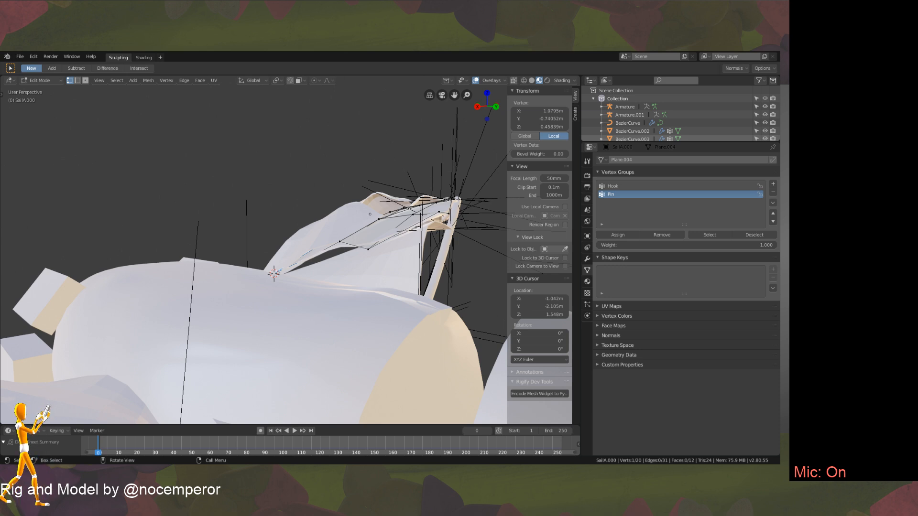
pyautogui.moveTo(362, 291)
pyautogui.mouseDown(button='middle')
pyautogui.moveTo(316, 334)
pyautogui.moveTo(387, 262)
pyautogui.moveTo(362, 282)
pyautogui.mouseUp(button='middle')
pyautogui.press('Tab')
pyautogui.press('Tab')
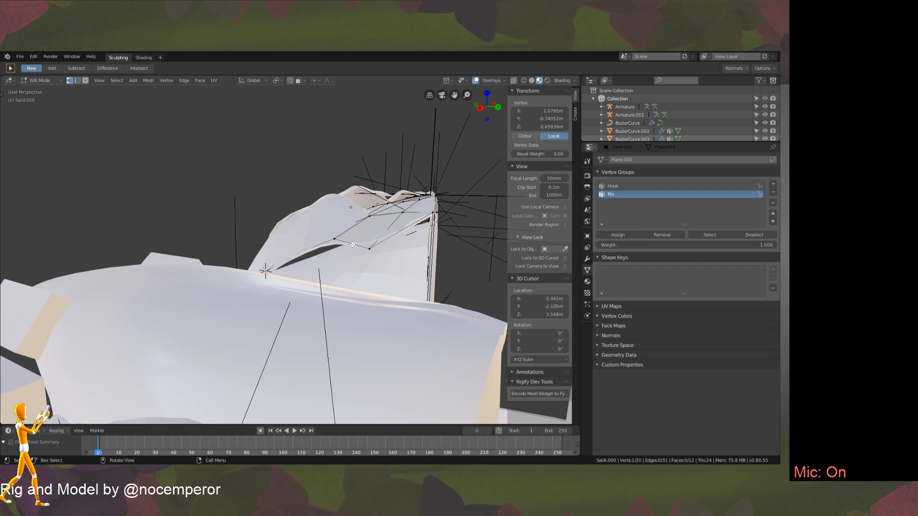
pyautogui.moveTo(382, 181); pyautogui.dragTo(342, 303, button='middle')
pyautogui.scroll(3, 295, 237)
pyautogui.press('Tab')
pyautogui.press('Tab')
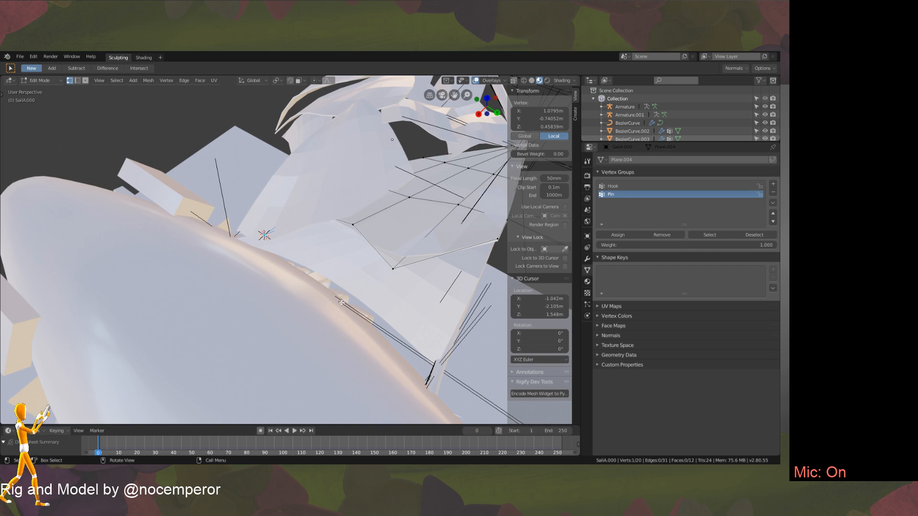
pyautogui.moveTo(342, 303); pyautogui.dragTo(388, 225, button='middle')
pyautogui.press('Tab')
pyautogui.press('Tab')
pyautogui.moveTo(387, 235); pyautogui.dragTo(389, 255, button='middle')
pyautogui.press('Tab')
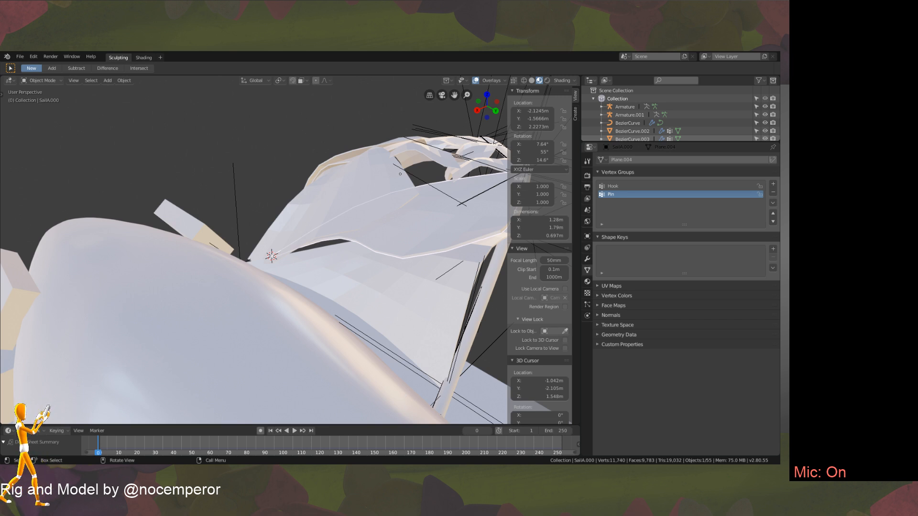
pyautogui.moveTo(299, 211); pyautogui.dragTo(381, 308, button='middle')
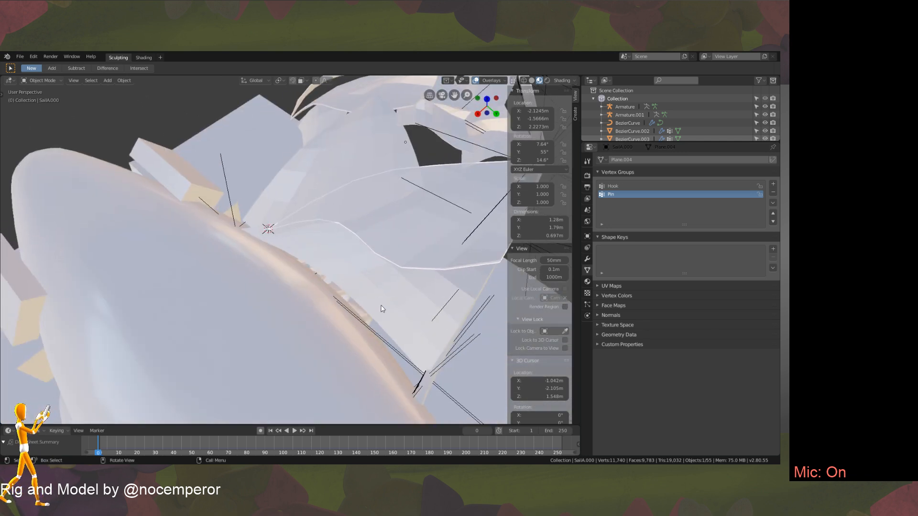
pyautogui.press('Tab')
pyautogui.moveTo(412, 267); pyautogui.dragTo(388, 271, button='middle')
pyautogui.press('Tab')
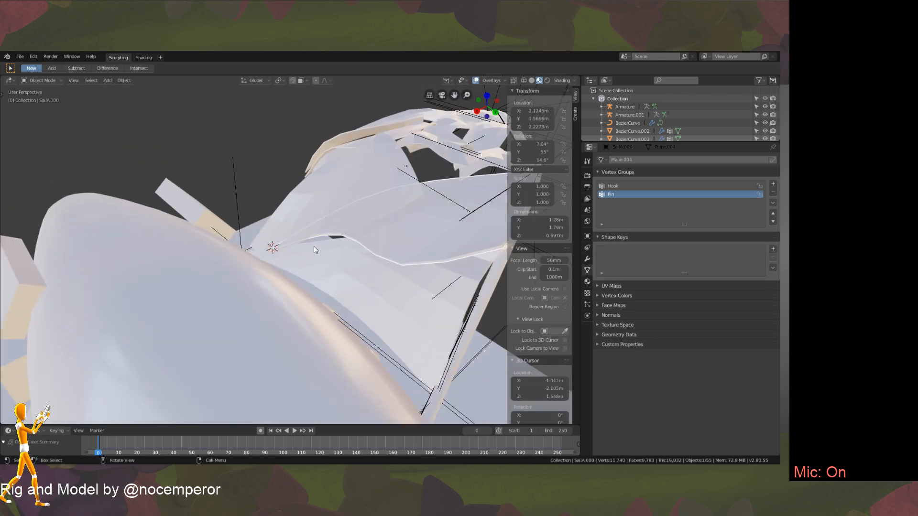
pyautogui.moveTo(313, 245); pyautogui.dragTo(377, 316, button='middle')
pyautogui.press('Tab')
pyautogui.press('Tab')
pyautogui.press('Tab')
pyautogui.press('Tab')
pyautogui.scroll(3, 378, 320)
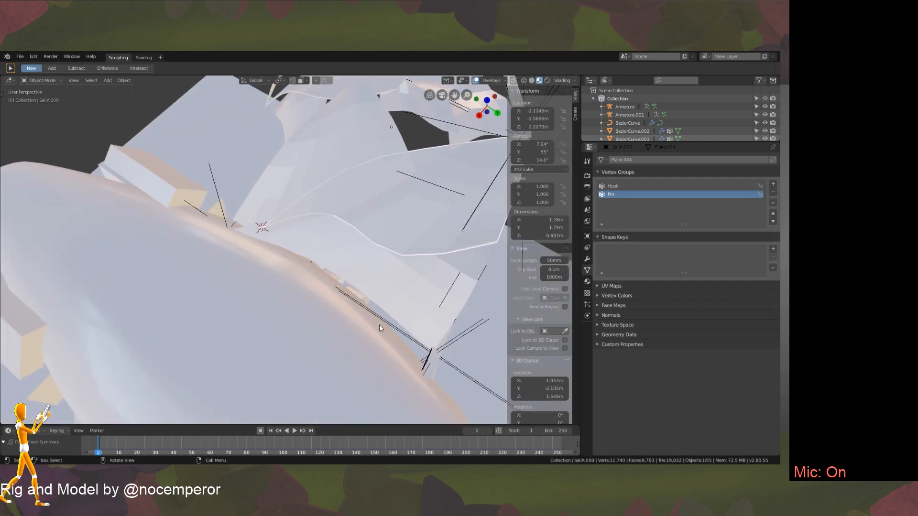
pyautogui.press('Tab')
pyautogui.moveTo(388, 313); pyautogui.dragTo(395, 286, button='middle')
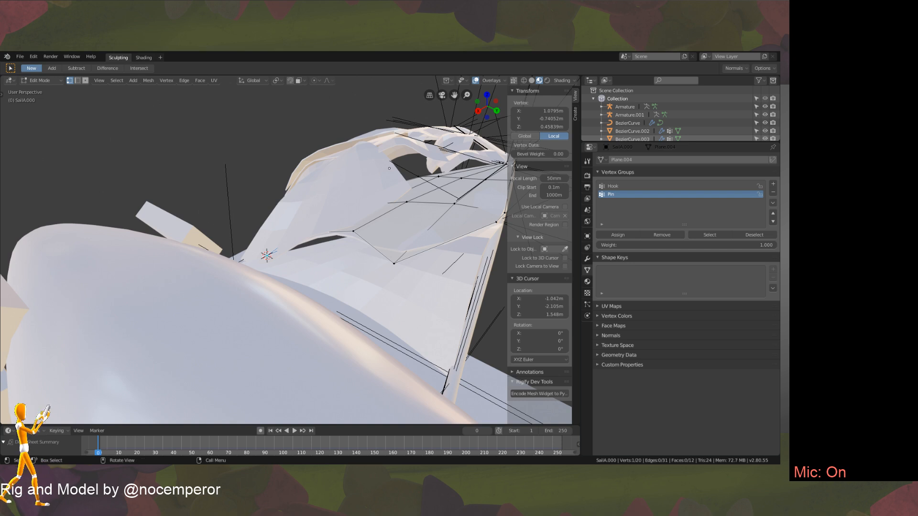
pyautogui.moveTo(395, 307); pyautogui.dragTo(402, 308, button='middle')
pyautogui.press('Tab')
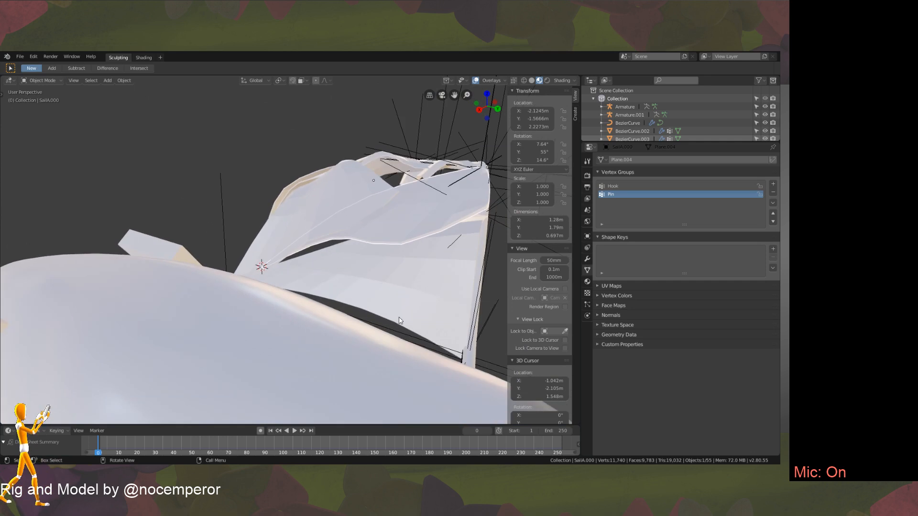
pyautogui.moveTo(401, 320); pyautogui.dragTo(373, 330, button='middle')
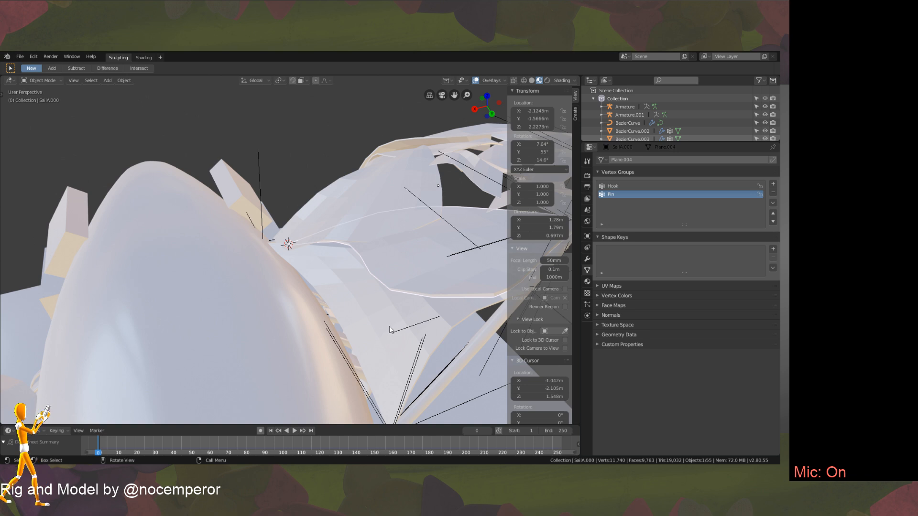
pyautogui.moveTo(390, 332)
pyautogui.mouseDown(button='middle')
pyautogui.moveTo(401, 300)
pyautogui.moveTo(393, 304)
pyautogui.moveTo(303, 235)
pyautogui.moveTo(314, 206)
pyautogui.moveTo(403, 311)
pyautogui.moveTo(413, 292)
pyautogui.moveTo(379, 355)
pyautogui.moveTo(405, 322)
pyautogui.mouseUp(button='middle')
pyautogui.press('Tab')
pyautogui.press('Tab')
pyautogui.press('Tab')
pyautogui.press('Tab')
pyautogui.press('Tab')
pyautogui.press('Tab')
pyautogui.press('Tab')
pyautogui.press('Tab')
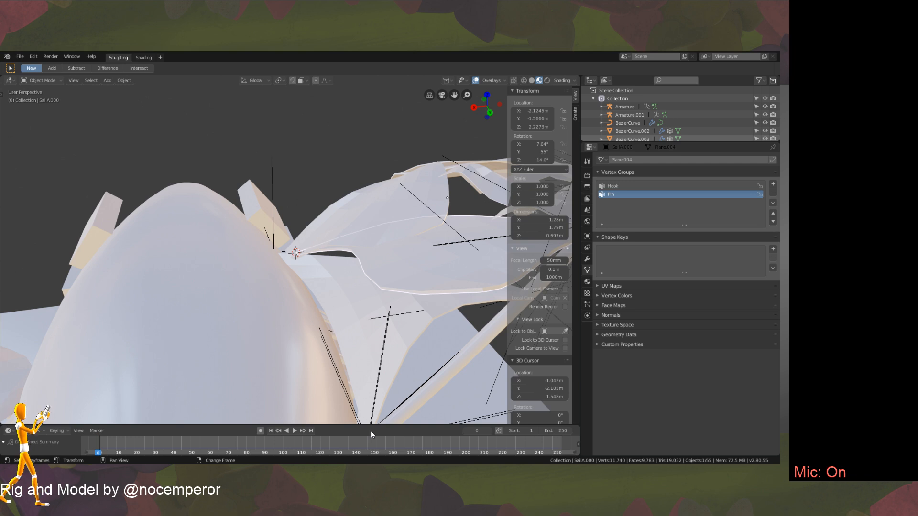
# Examine SailA.000's lower edge and inner corner from the ship's side, in Edit Mode and Object Mode.
pyautogui.moveTo(377, 306); pyautogui.dragTo(392, 216, button='middle')
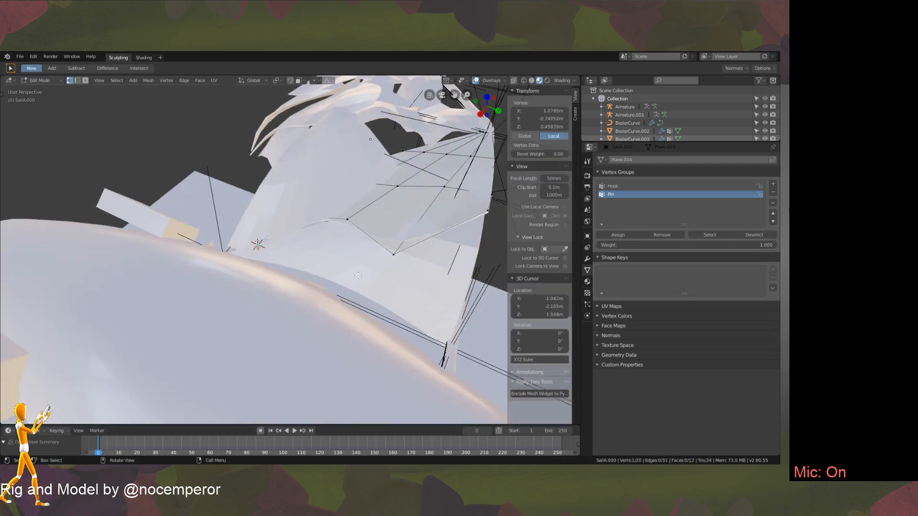
pyautogui.moveTo(287, 184); pyautogui.dragTo(332, 177, button='middle')
pyautogui.press('Tab')
pyautogui.press('Tab')
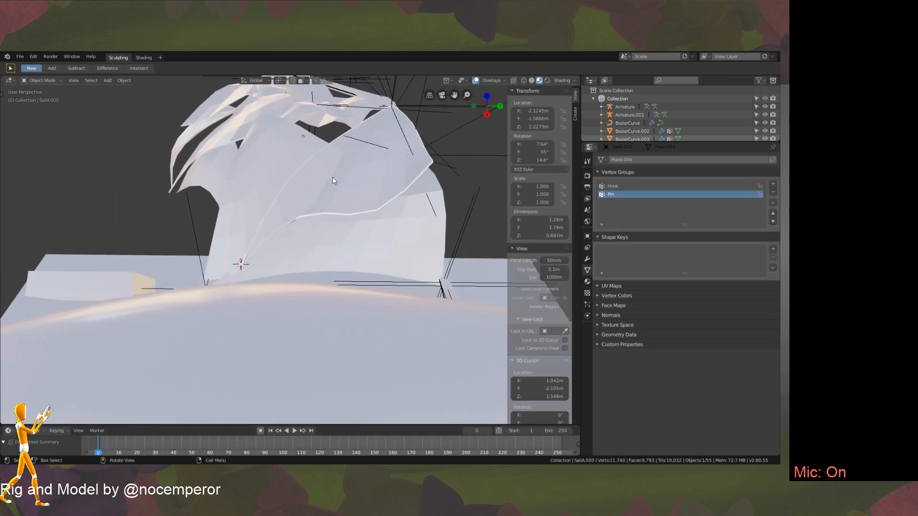
pyautogui.moveTo(282, 158); pyautogui.dragTo(305, 157, button='middle')
pyautogui.press('Tab')
pyautogui.click(305, 157)
pyautogui.moveTo(325, 206); pyautogui.dragTo(326, 171, button='middle')
pyautogui.press('Tab')
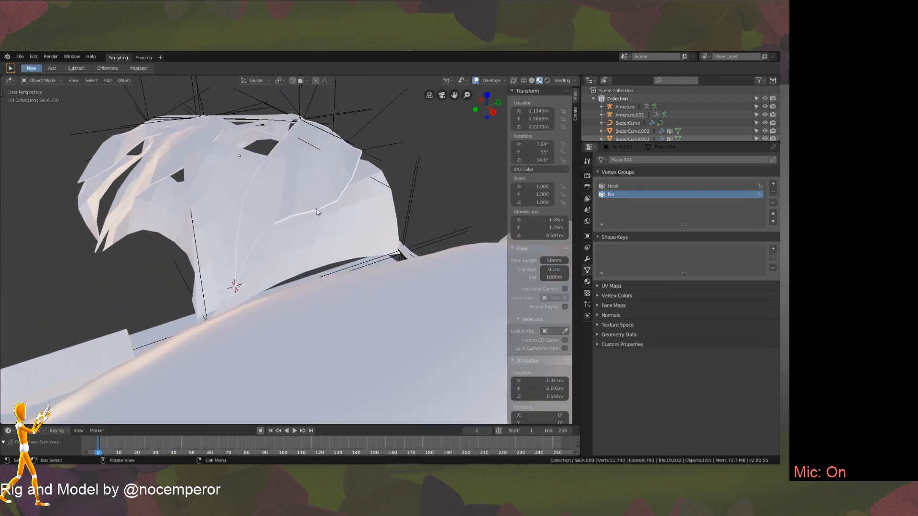
pyautogui.press('Tab')
pyautogui.press('Tab')
# Save the airship project file.
pyautogui.click(21, 57)
pyautogui.click(35, 119)
# Select the vertex in the middle of SailA.000's lower edge and compare the sail in both modes.
pyautogui.moveTo(358, 225); pyautogui.dragTo(396, 306, button='middle')
pyautogui.scroll(-5, 324, 258)
pyautogui.keyDown('ctrl'); pyautogui.moveTo(306, 330); pyautogui.dragTo(324, 218, button='middle'); pyautogui.keyUp('ctrl')
pyautogui.press('Tab')
pyautogui.press('Tab')
pyautogui.press('Tab')
pyautogui.click(260, 257)
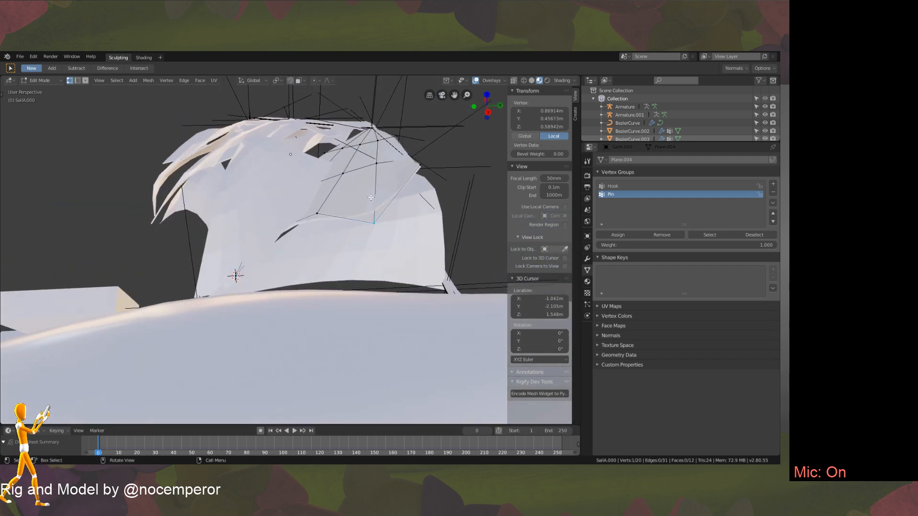
pyautogui.moveTo(371, 198); pyautogui.dragTo(332, 204, button='middle')
pyautogui.press('Tab')
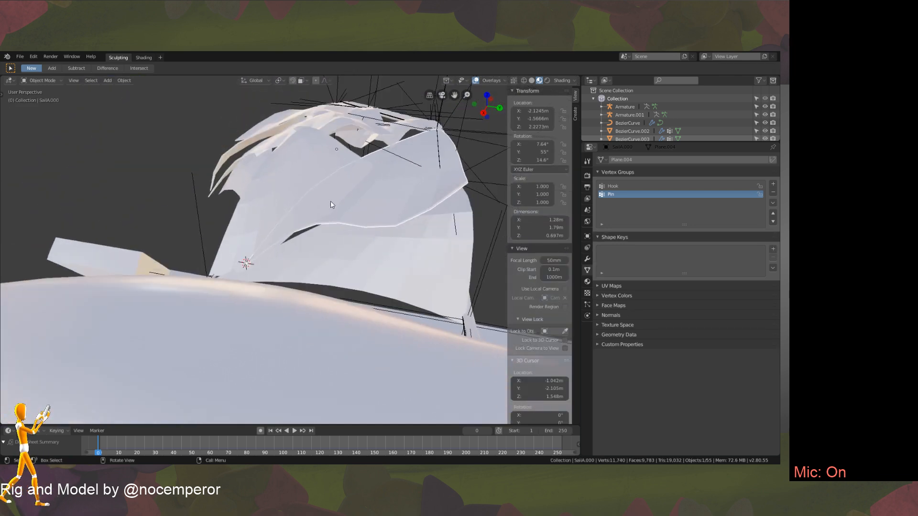
# Reselect SailA.000's inner vertex near the hull in Edit Mode.
pyautogui.press('Tab')
pyautogui.press('Tab')
pyautogui.press('Tab')
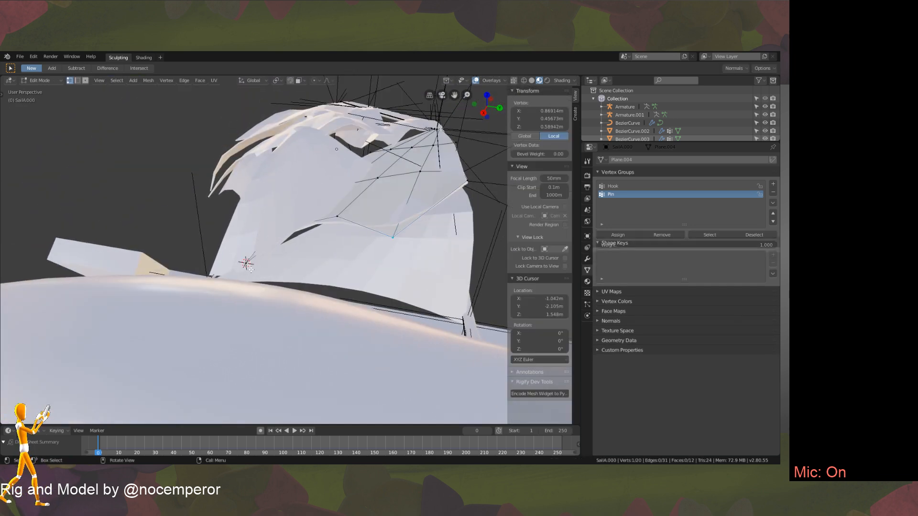
pyautogui.moveTo(264, 267)
pyautogui.mouseDown(button='middle')
pyautogui.moveTo(287, 279)
pyautogui.moveTo(297, 257)
pyautogui.moveTo(280, 268)
pyautogui.mouseUp(button='middle')
pyautogui.press('Tab')
pyautogui.press('Tab')
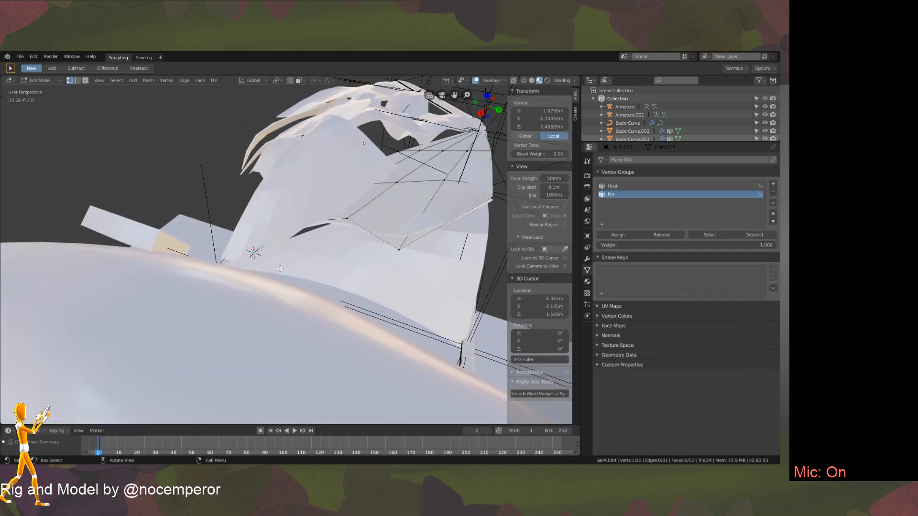
# Move the selected vertex of the SailA.002 sail vertically along the Z axis.
pyautogui.press('Tab')
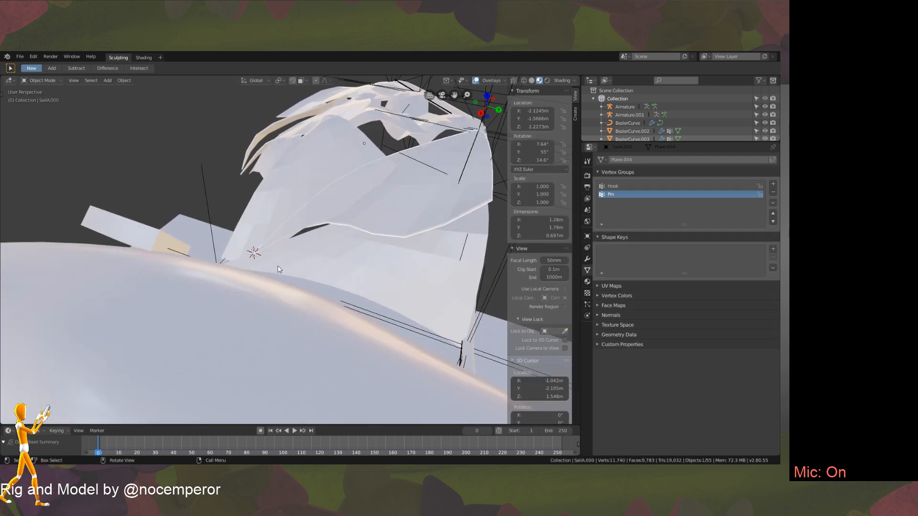
pyautogui.press('Tab')
pyautogui.press('Tab')
pyautogui.moveTo(273, 213); pyautogui.dragTo(316, 206, button='middle')
pyautogui.click(317, 205)
pyautogui.press('Tab')
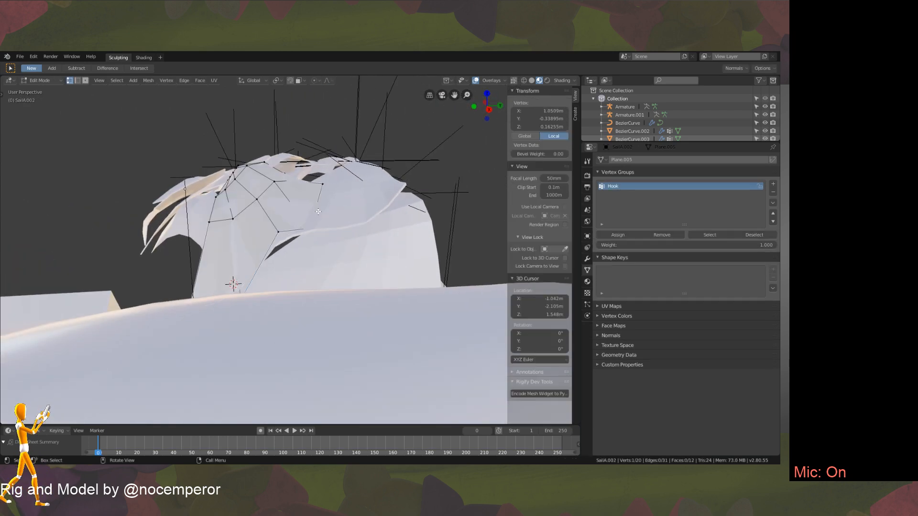
pyautogui.press('g')
pyautogui.press('z')
pyautogui.click(323, 215)
pyautogui.press('Tab')
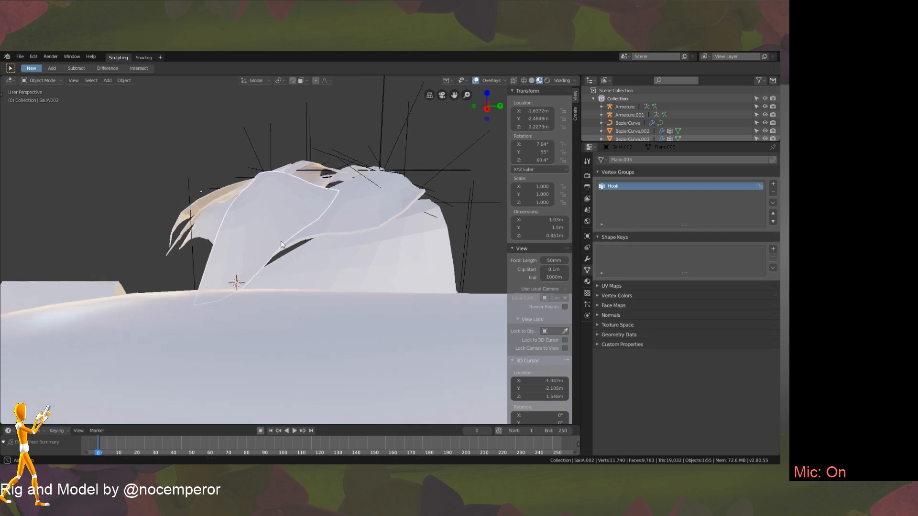
# Lower the selected vertex of the SailA.000 sail by about 0.034 m along the global Z axis.
pyautogui.moveTo(280, 240)
pyautogui.mouseDown(button='middle')
pyautogui.moveTo(290, 246)
pyautogui.moveTo(271, 290)
pyautogui.moveTo(275, 254)
pyautogui.mouseUp(button='middle')
pyautogui.click(310, 230)
pyautogui.press('Tab')
pyautogui.press('Tab')
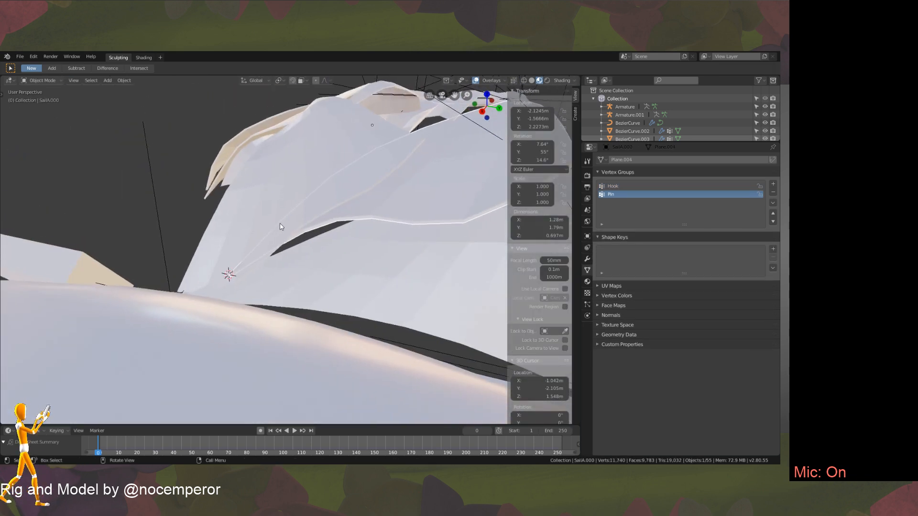
pyautogui.press('Tab')
pyautogui.press('g')
pyautogui.press('z')
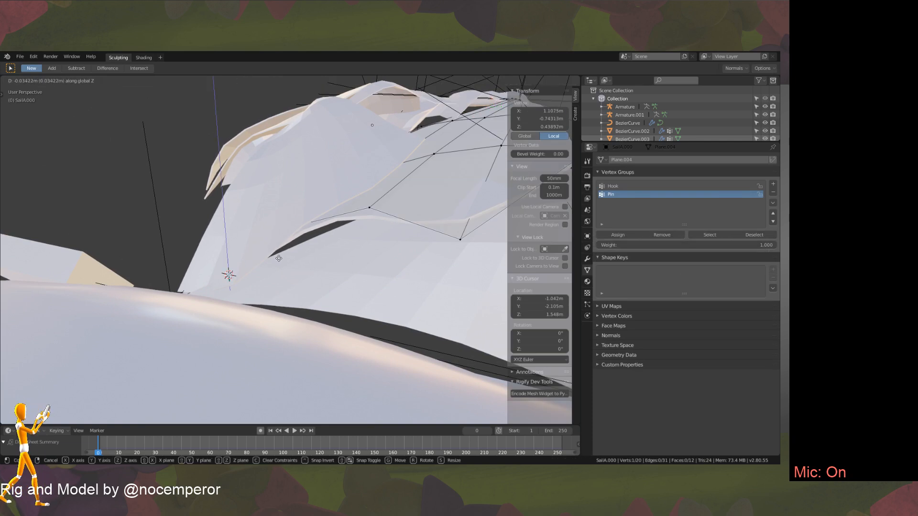
pyautogui.click(279, 258)
# Examine the SailA.000 sail from several angles, comparing its editable mesh with its object shape.
pyautogui.moveTo(279, 258); pyautogui.dragTo(305, 299, button='middle')
pyautogui.press('Tab')
pyautogui.press('Tab')
pyautogui.press('Tab')
pyautogui.press('Tab')
pyautogui.press('Tab')
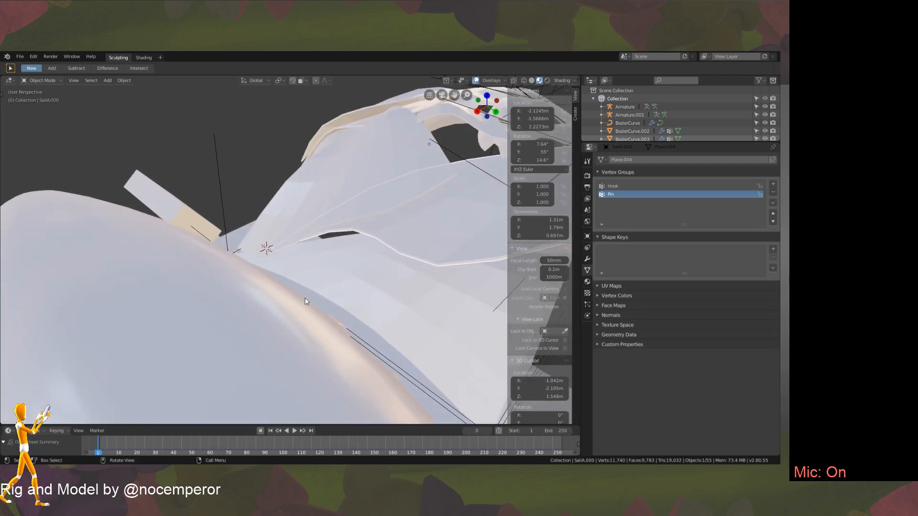
pyautogui.moveTo(266, 248); pyautogui.dragTo(340, 251, button='middle')
pyautogui.press('Tab')
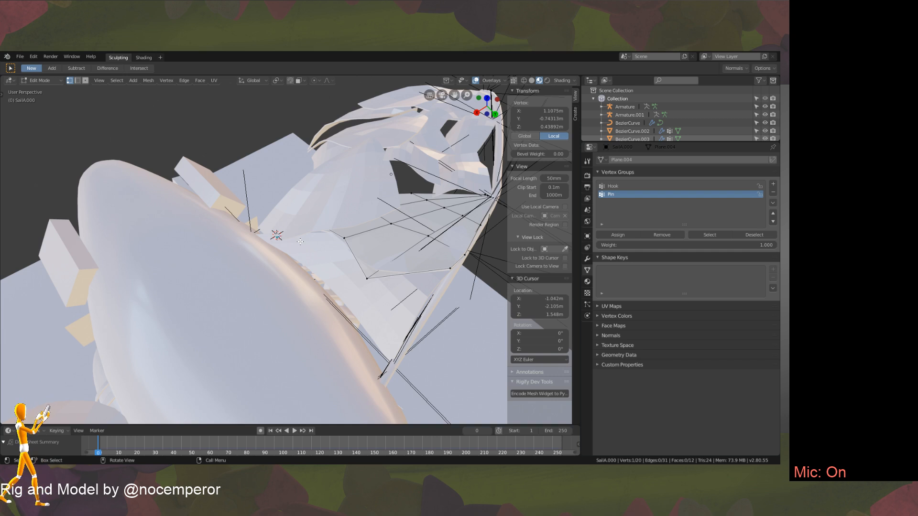
pyautogui.moveTo(350, 260); pyautogui.dragTo(328, 308, button='middle')
pyautogui.press('Tab')
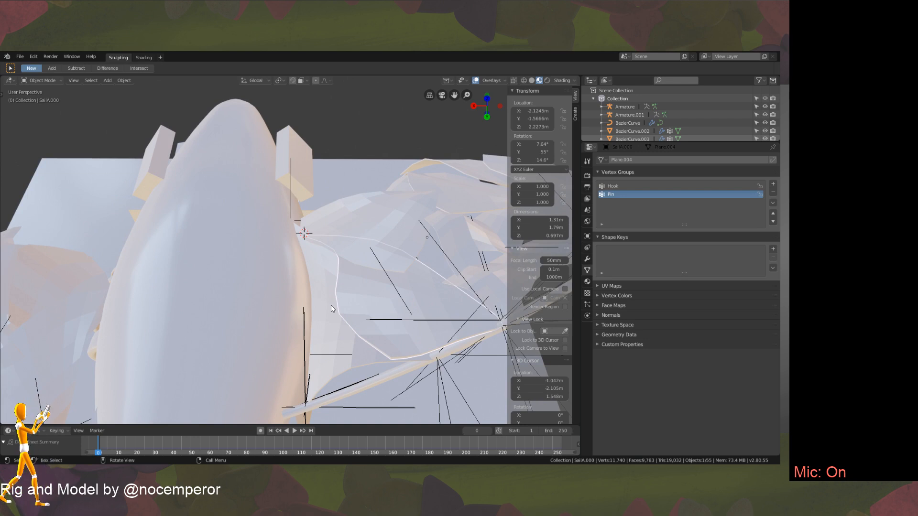
pyautogui.moveTo(467, 263); pyautogui.dragTo(496, 258, button='middle')
pyautogui.press('Tab')
pyautogui.moveTo(397, 225); pyautogui.dragTo(401, 269, button='middle')
pyautogui.press('Tab')
pyautogui.press('Tab')
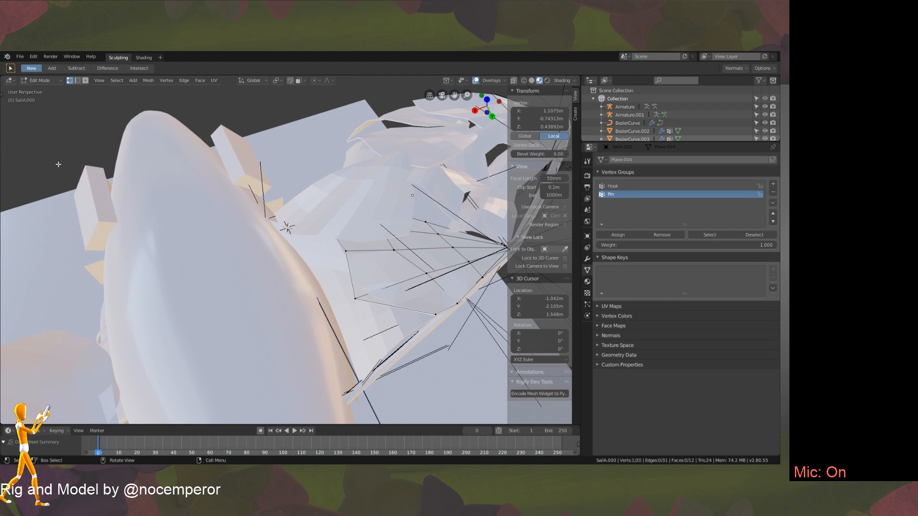
# Play the cloth simulation in Edit Mode to check the sails, and rewind it to the start.
pyautogui.click(295, 431)
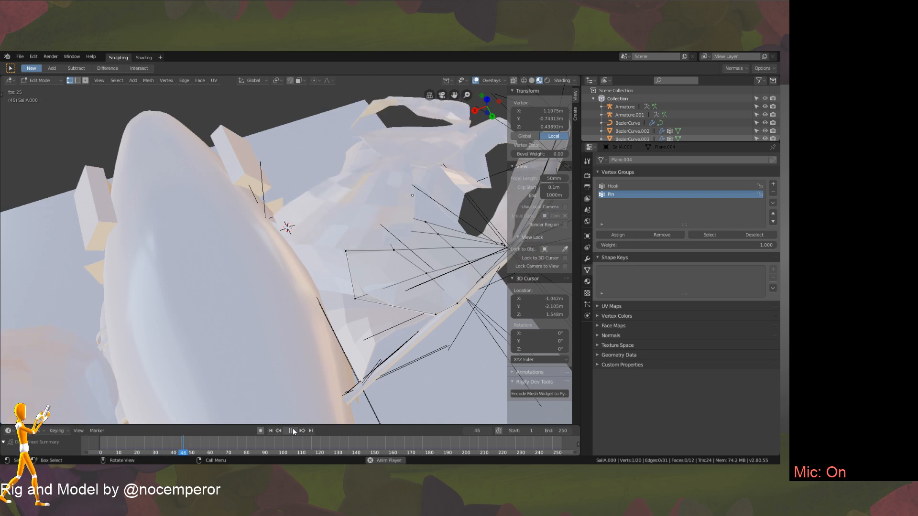
pyautogui.click(96, 446)
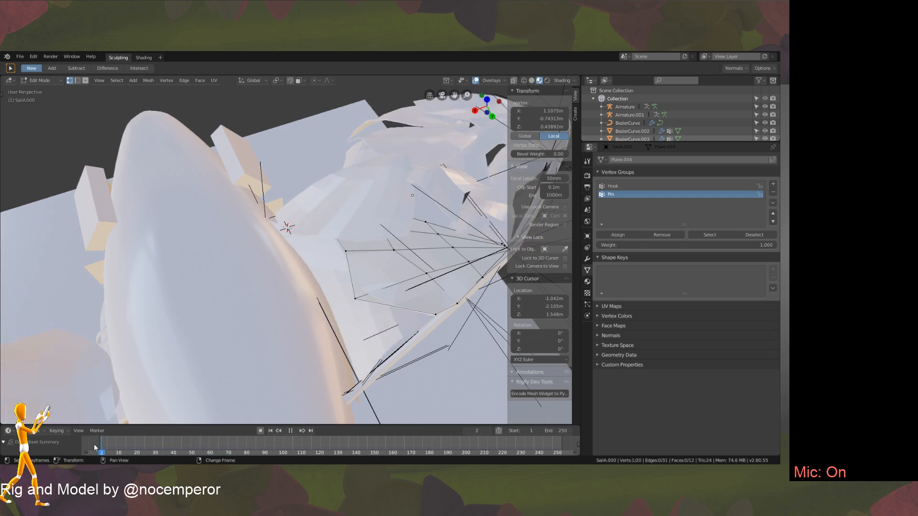
pyautogui.press('Escape')
# Play the cloth simulation in Object Mode from the side of the hull, stop it and return to frame 0.
pyautogui.moveTo(351, 310); pyautogui.dragTo(412, 287, button='middle')
pyautogui.press('Tab')
pyautogui.click(293, 431)
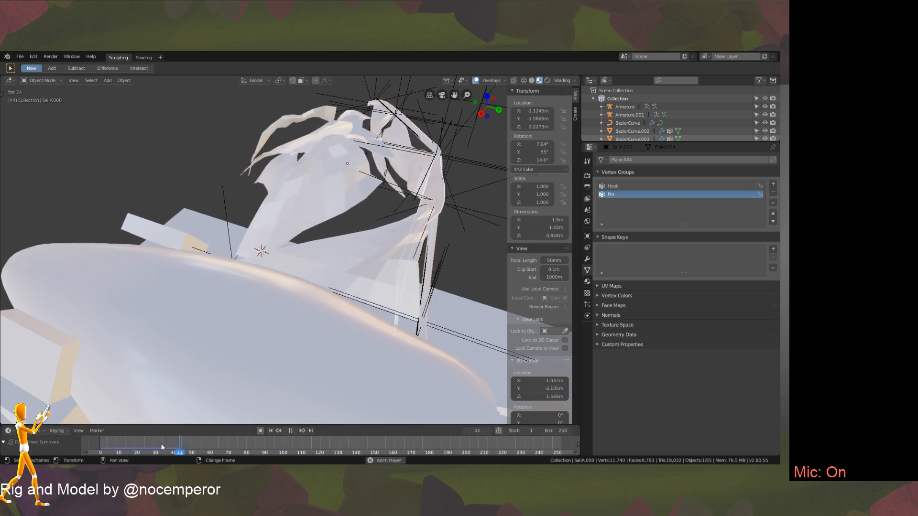
pyautogui.click(291, 430)
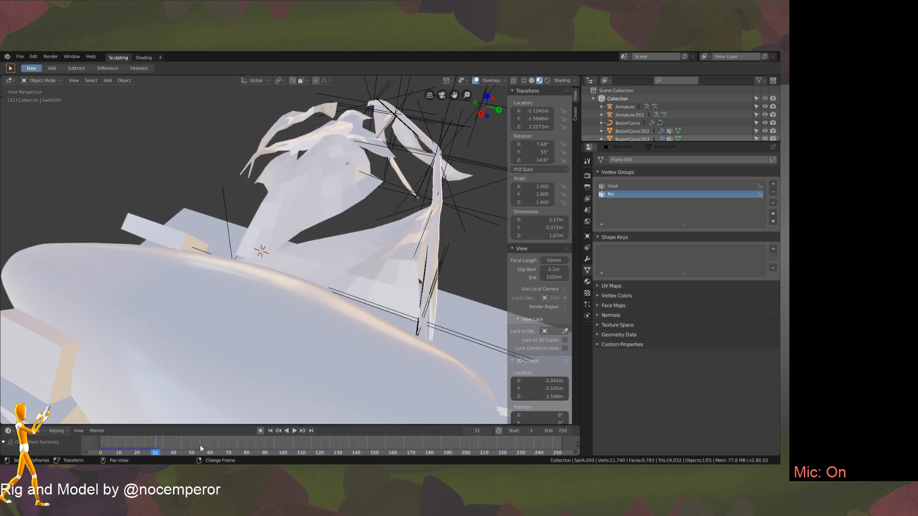
pyautogui.moveTo(126, 454); pyautogui.dragTo(70, 431)
# Run the simulation up to frame 13 and examine how the sails deform from the end of the hull.
pyautogui.moveTo(403, 225); pyautogui.dragTo(348, 298, button='middle')
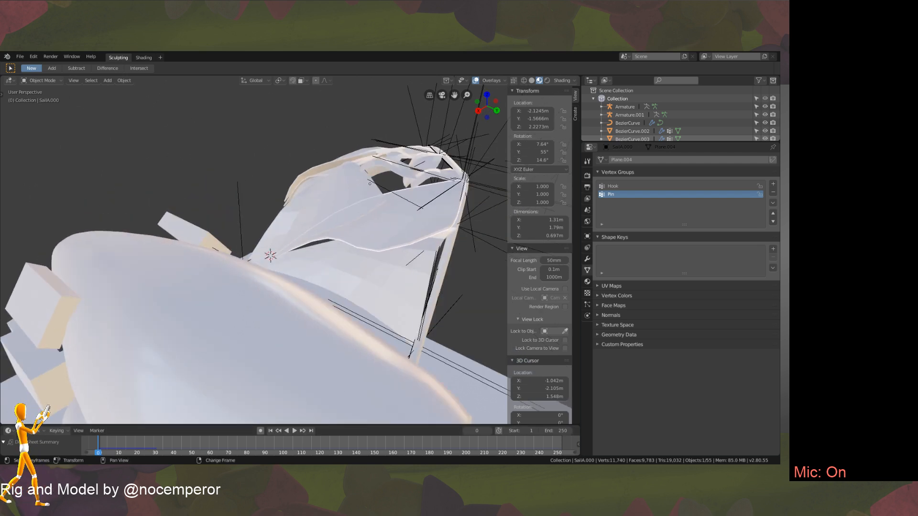
pyautogui.click(294, 433)
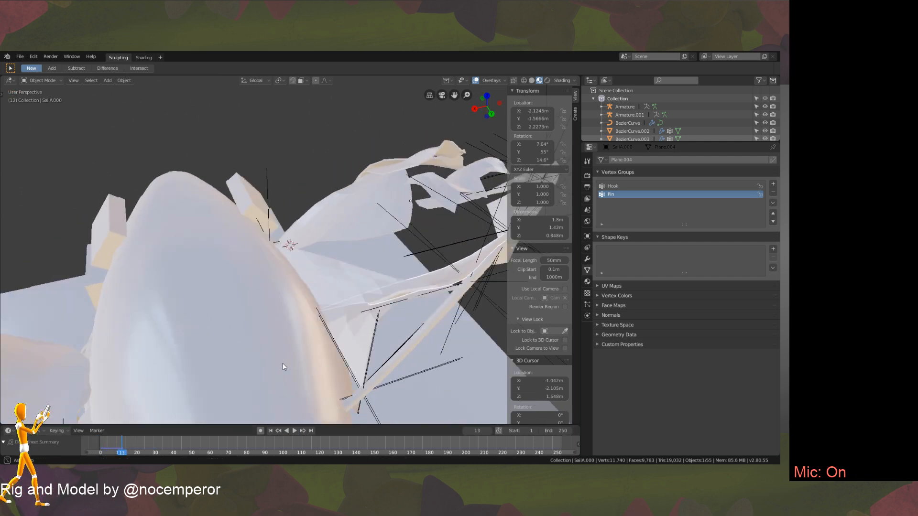
pyautogui.moveTo(283, 367); pyautogui.dragTo(156, 239, button='middle')
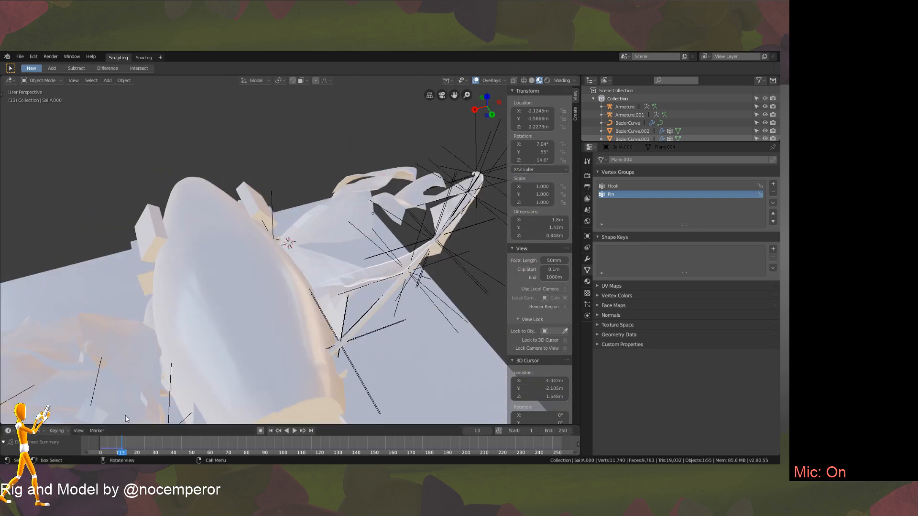
# Save the current file.
pyautogui.click(20, 56)
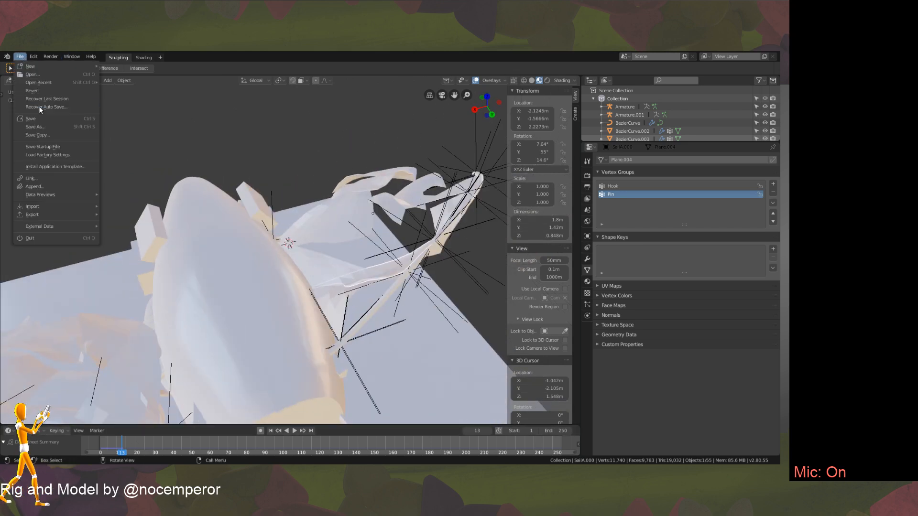
pyautogui.click(44, 116)
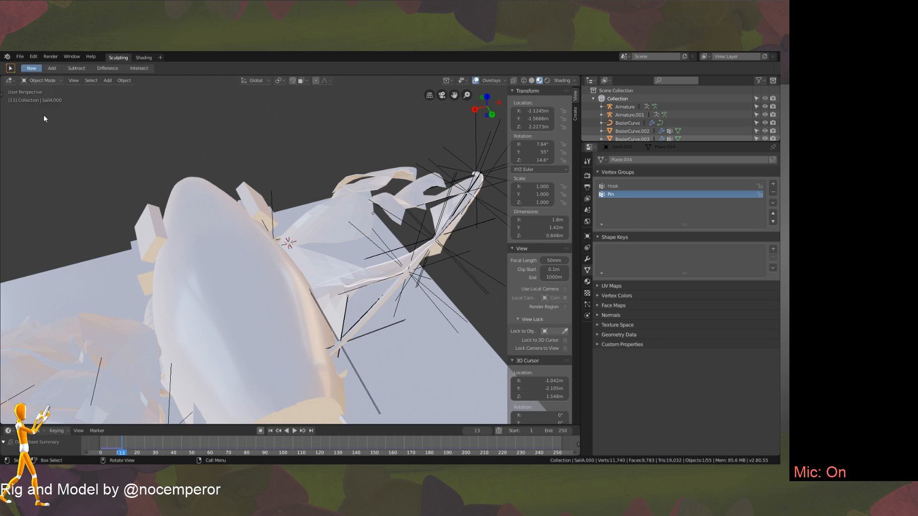
pyautogui.click(24, 56)
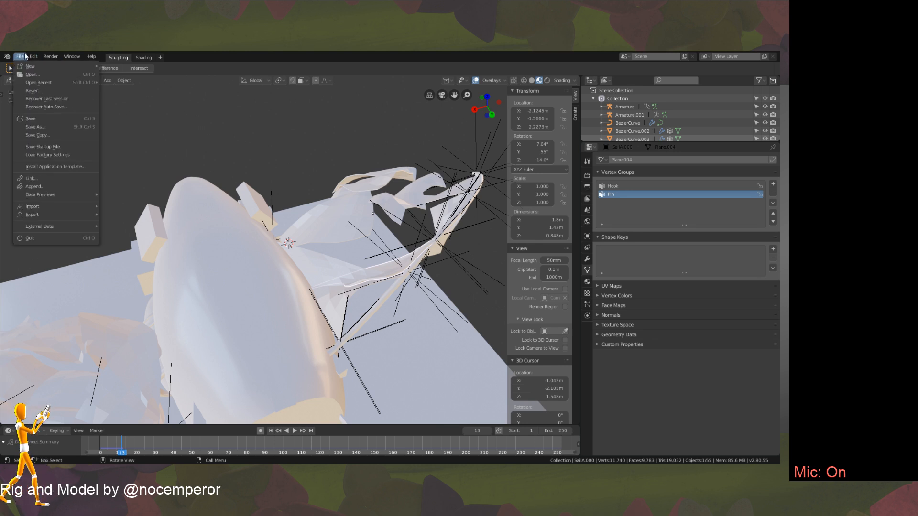
pyautogui.moveTo(19, 62)
# Rewind to frame 0, briefly replay the cloth simulation and return to frame 0.
pyautogui.moveTo(123, 439); pyautogui.dragTo(95, 439)
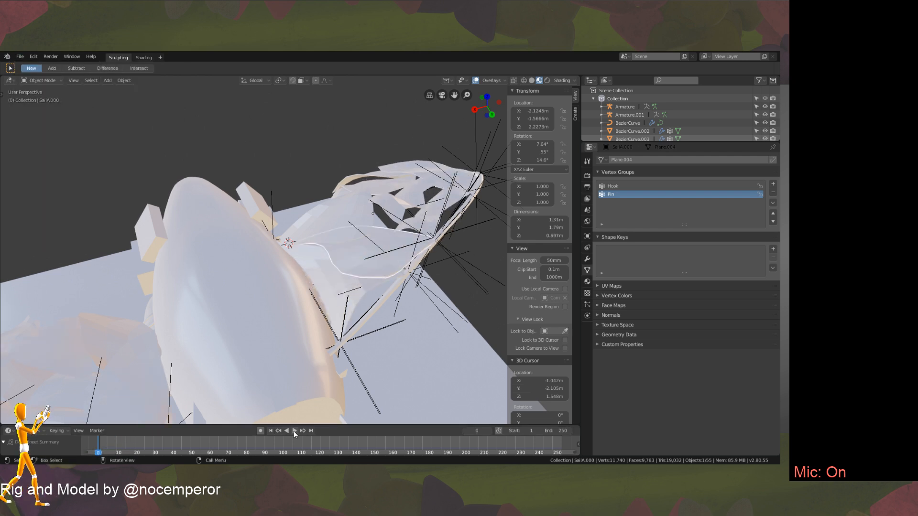
pyautogui.click(293, 431)
pyautogui.click(293, 431)
pyautogui.moveTo(136, 439); pyautogui.dragTo(95, 438, button='right')
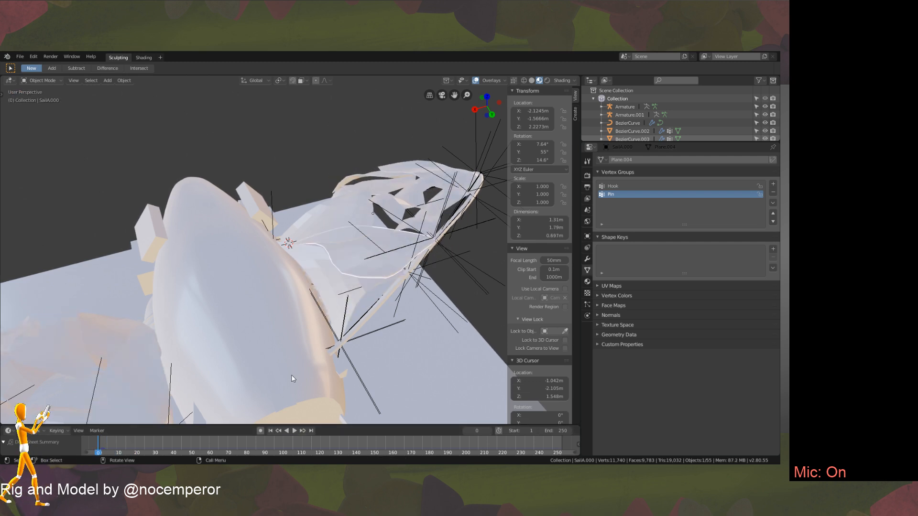
# In the SailA.000 mesh, add the outer edge vertex and the vertices at the corner where the rig lines converge to the selection.
pyautogui.moveTo(248, 246); pyautogui.dragTo(334, 252, button='middle')
pyautogui.scroll(4, 334, 252)
pyautogui.press('Tab')
pyautogui.moveTo(333, 285); pyautogui.dragTo(383, 278, button='middle')
pyautogui.press('Tab')
pyautogui.press('Tab')
pyautogui.keyDown('shift'); pyautogui.click(422, 227); pyautogui.keyUp('shift')
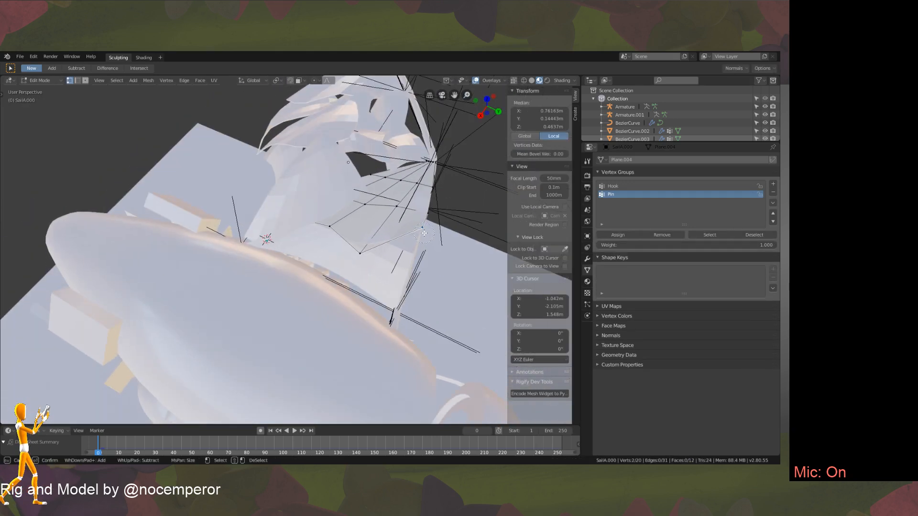
pyautogui.press('c')
pyautogui.click(444, 164)
pyautogui.press('Escape')
pyautogui.moveTo(427, 209); pyautogui.dragTo(454, 199, button='middle')
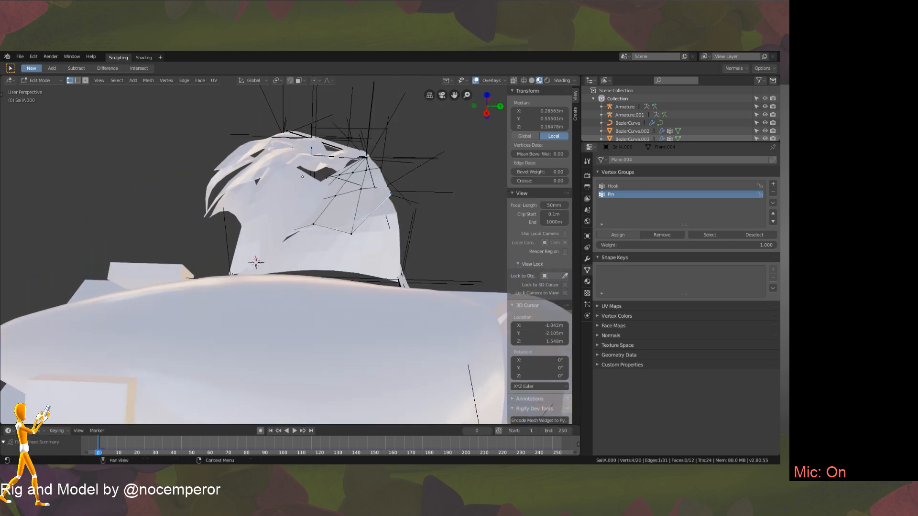
# Look through the sail's cloth physics, particle, texture and material properties for the pinning settings.
pyautogui.click(586, 291)
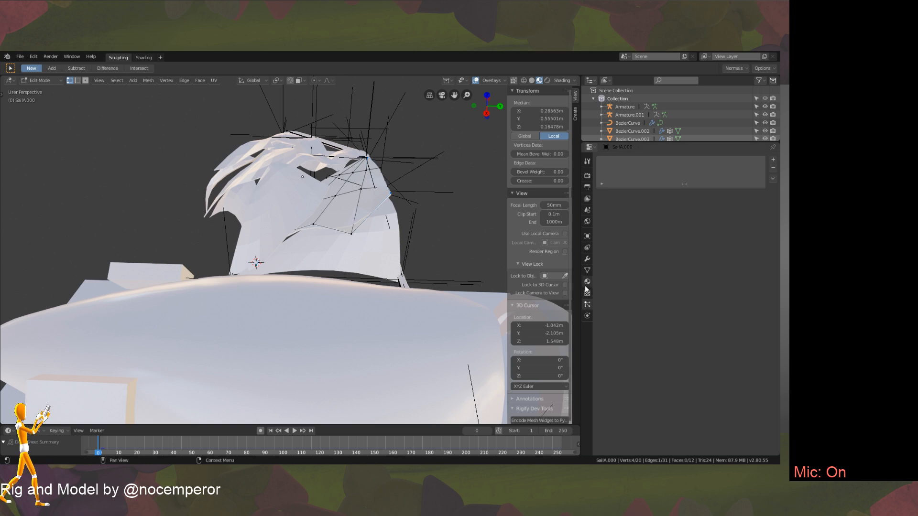
pyautogui.click(589, 306)
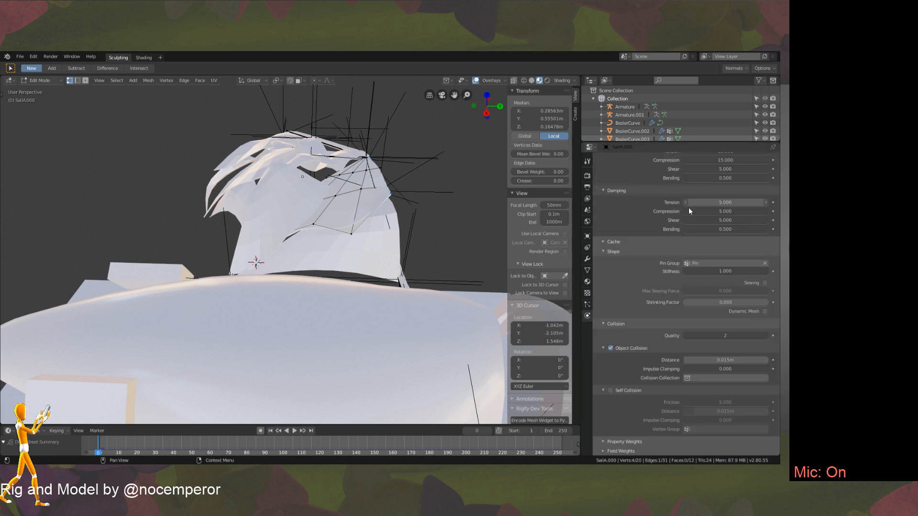
pyautogui.click(588, 305)
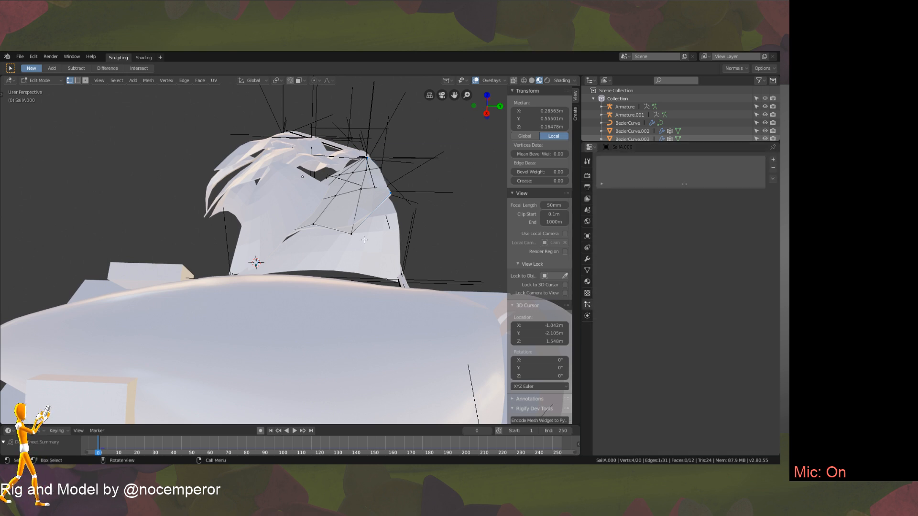
pyautogui.moveTo(446, 223); pyautogui.dragTo(458, 253, button='middle')
pyautogui.click(588, 293)
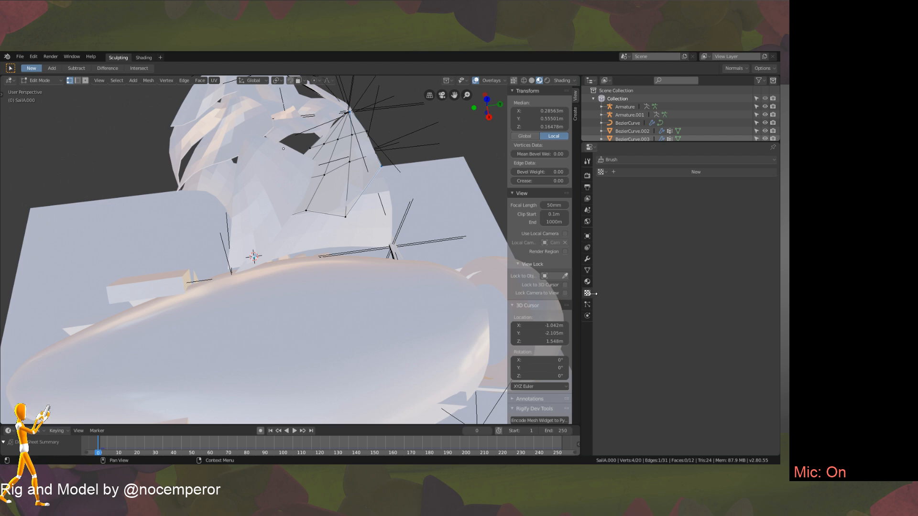
pyautogui.click(588, 282)
pyautogui.click(588, 293)
pyautogui.click(588, 305)
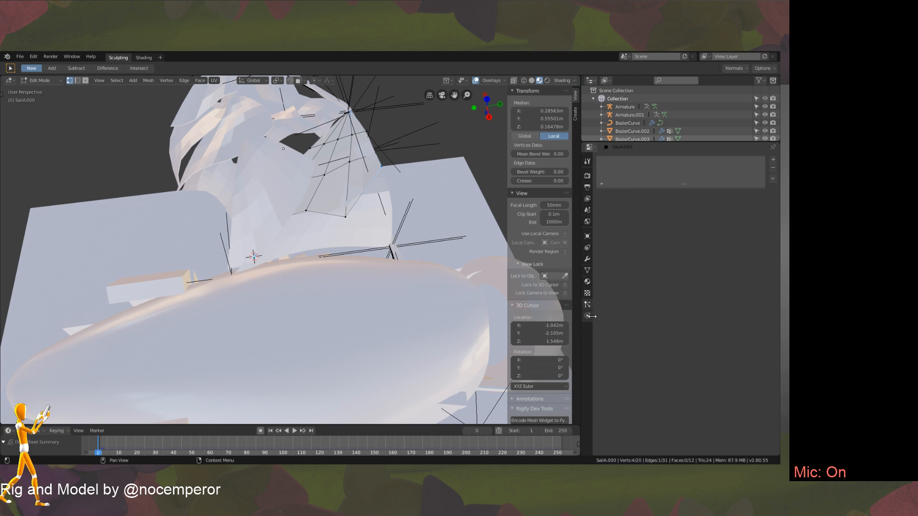
pyautogui.click(588, 316)
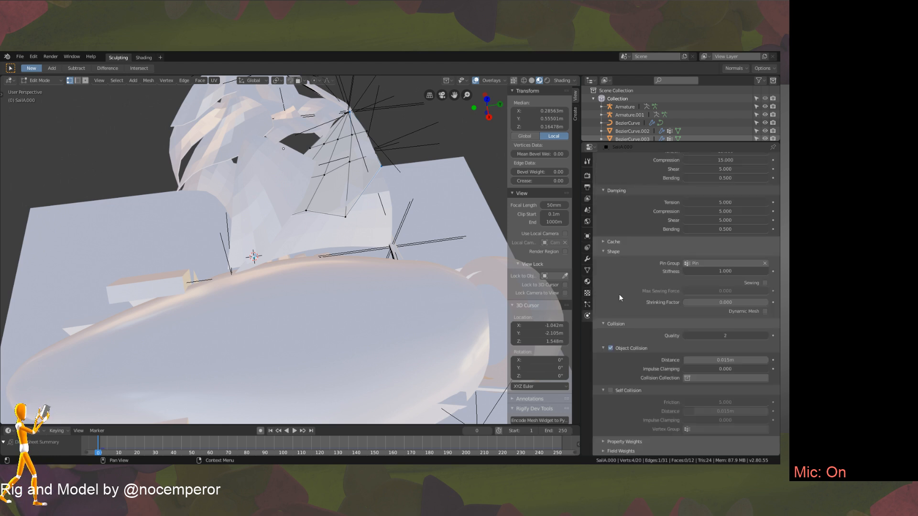
pyautogui.click(588, 304)
pyautogui.click(588, 317)
pyautogui.click(588, 305)
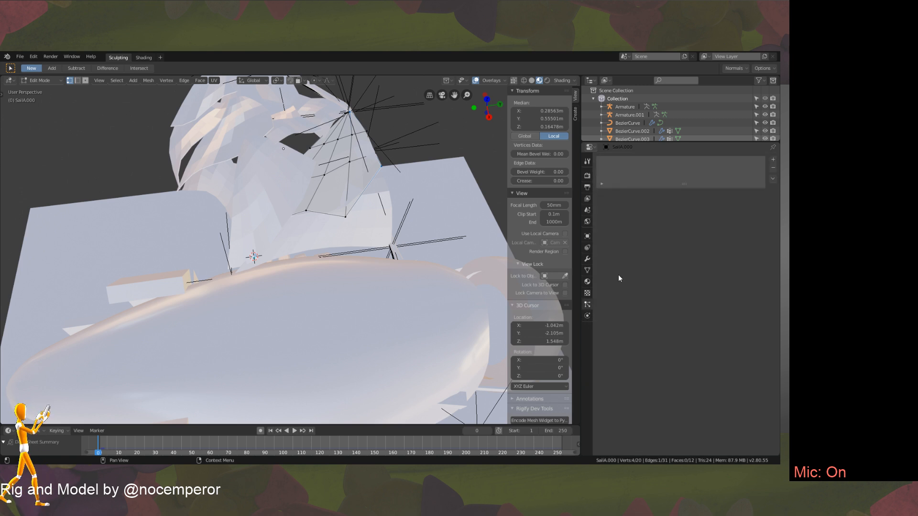
pyautogui.click(587, 294)
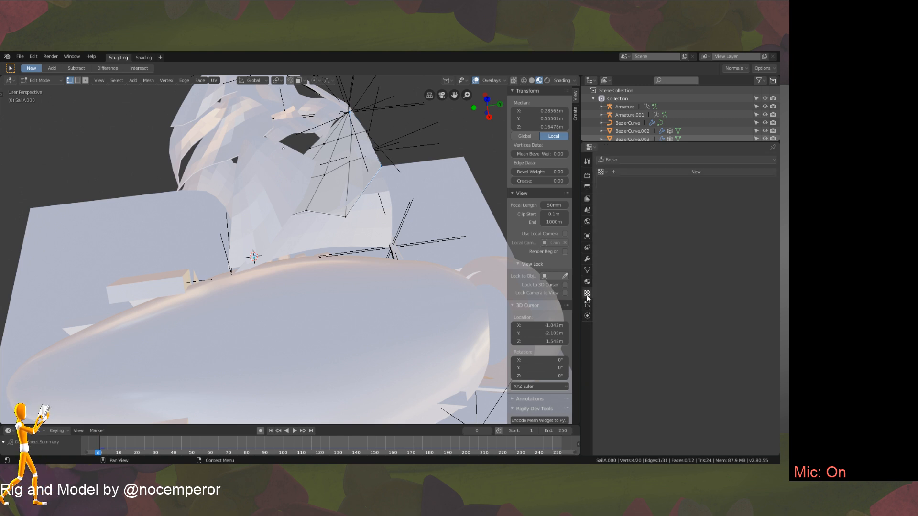
# Assign the selected SailA.000 vertices to the Pin vertex group with weight 1.000 and return to Object Mode.
pyautogui.click(588, 271)
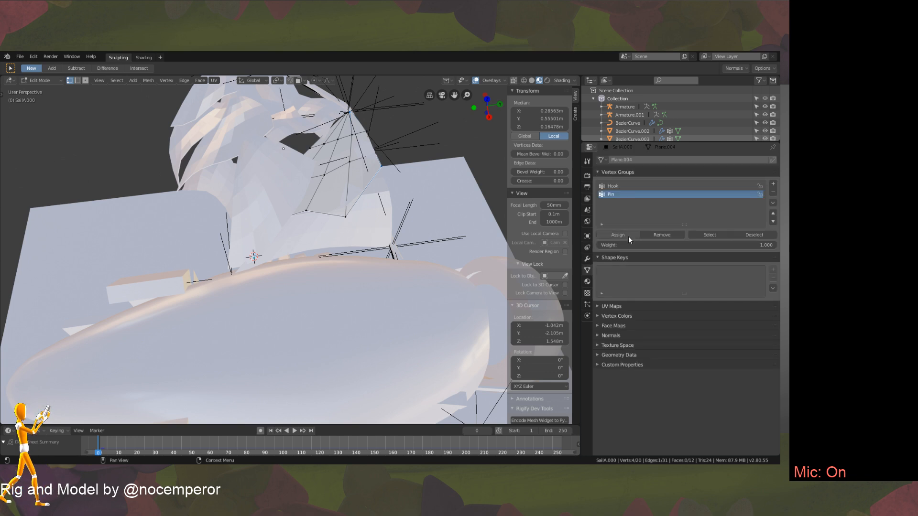
pyautogui.click(627, 237)
pyautogui.moveTo(399, 280); pyautogui.dragTo(370, 253, button='middle')
pyautogui.press('Tab')
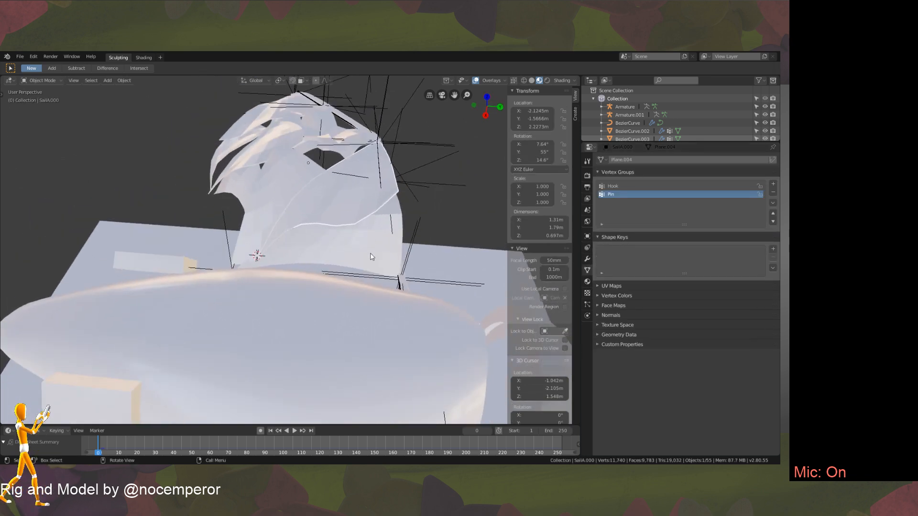
# Play the cloth simulation to check how SailA.000 behaves with its updated pinned vertices, and stop it.
pyautogui.click(294, 431)
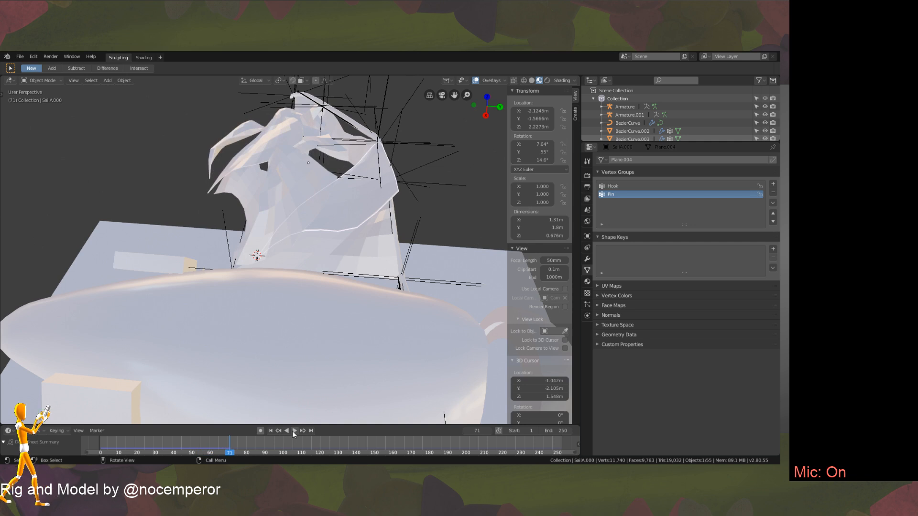
pyautogui.click(291, 432)
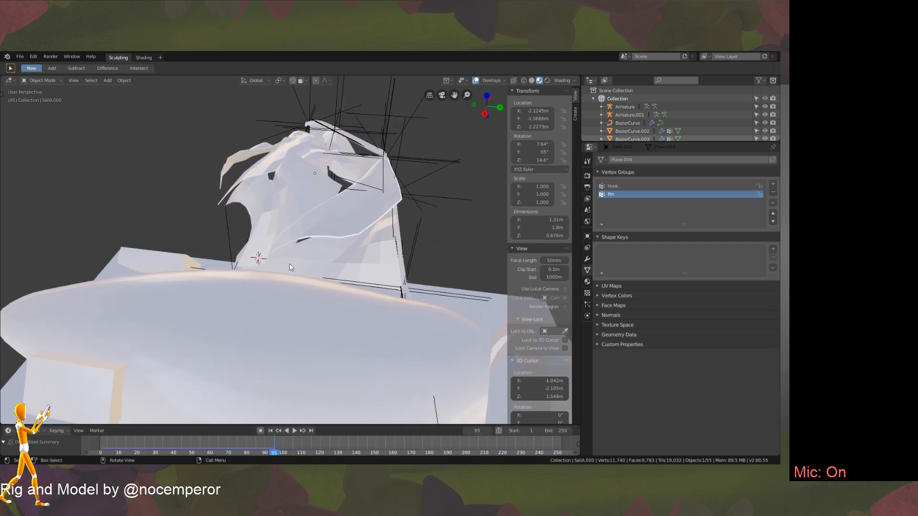
# Inspect the vertices of SailA.001 in Edit Mode, return to Object Mode and reset the timeline to frame 0.
pyautogui.press('Tab')
pyautogui.moveTo(318, 273); pyautogui.dragTo(326, 297, button='middle')
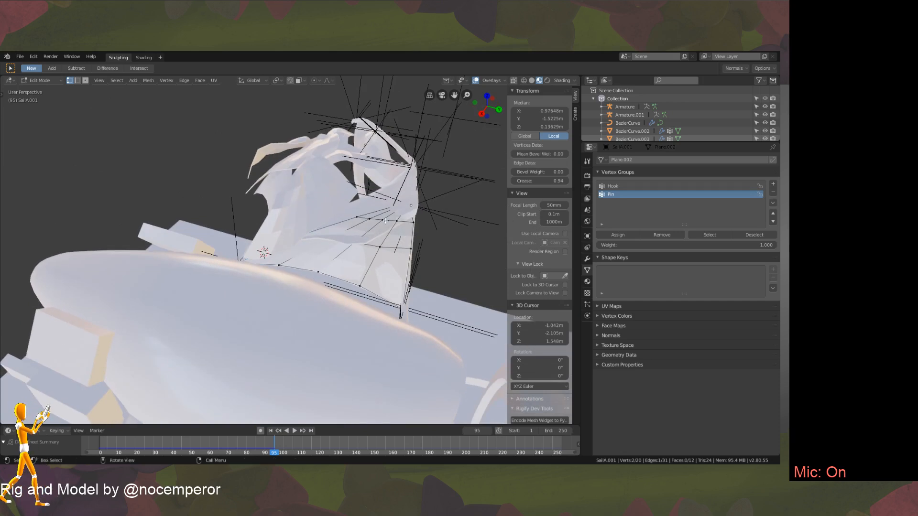
pyautogui.moveTo(385, 221); pyautogui.dragTo(362, 301, button='middle')
pyautogui.press('Tab')
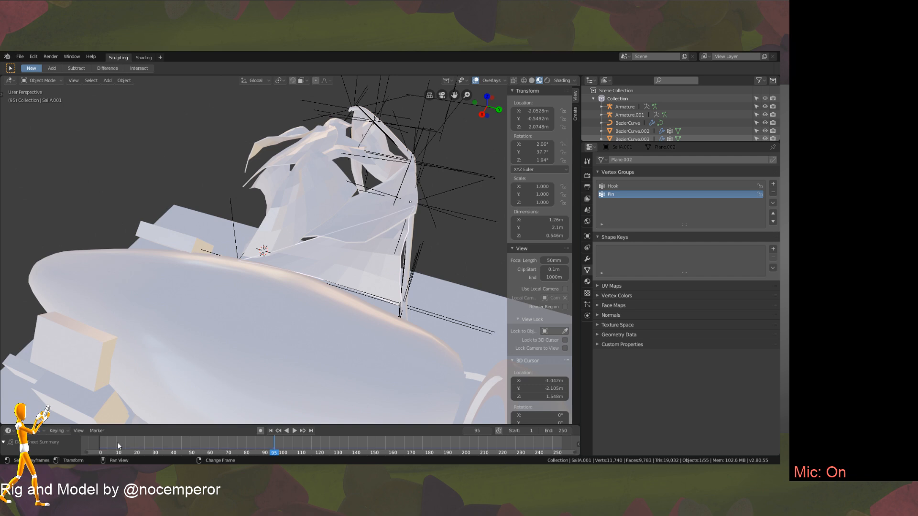
pyautogui.moveTo(122, 442); pyautogui.dragTo(90, 420, button='right')
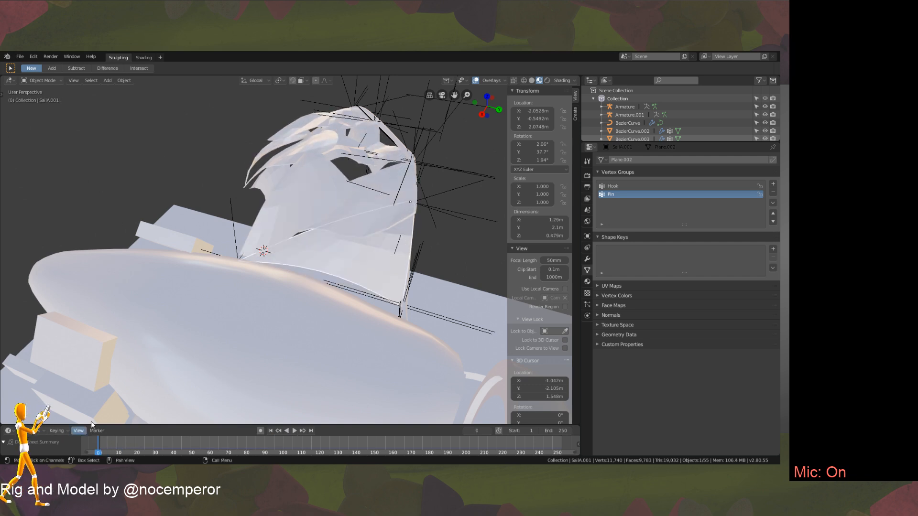
# Select SailA.000, check its pinned vertices in Edit Mode, and save the file from Object Mode.
pyautogui.moveTo(356, 208); pyautogui.dragTo(362, 183, button='middle')
pyautogui.moveTo(369, 248); pyautogui.dragTo(359, 233, button='middle')
pyautogui.click(359, 230)
pyautogui.press('Tab')
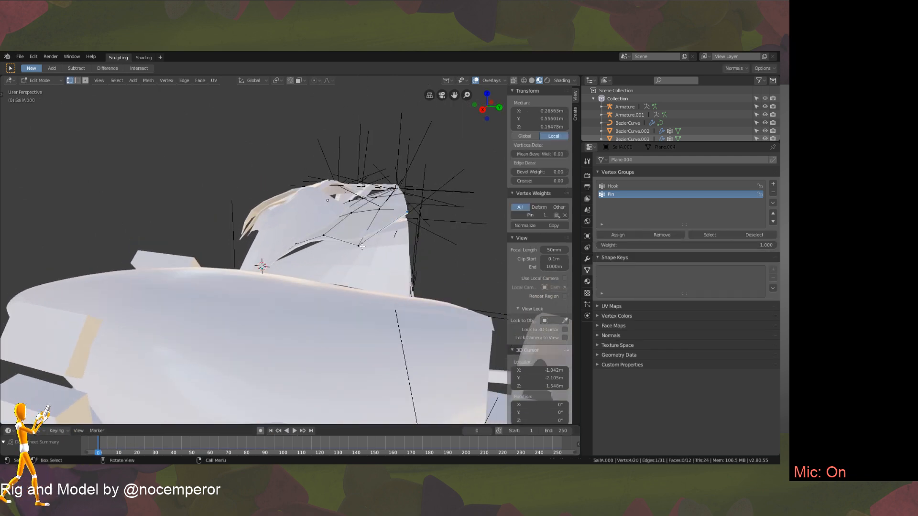
pyautogui.press('Tab')
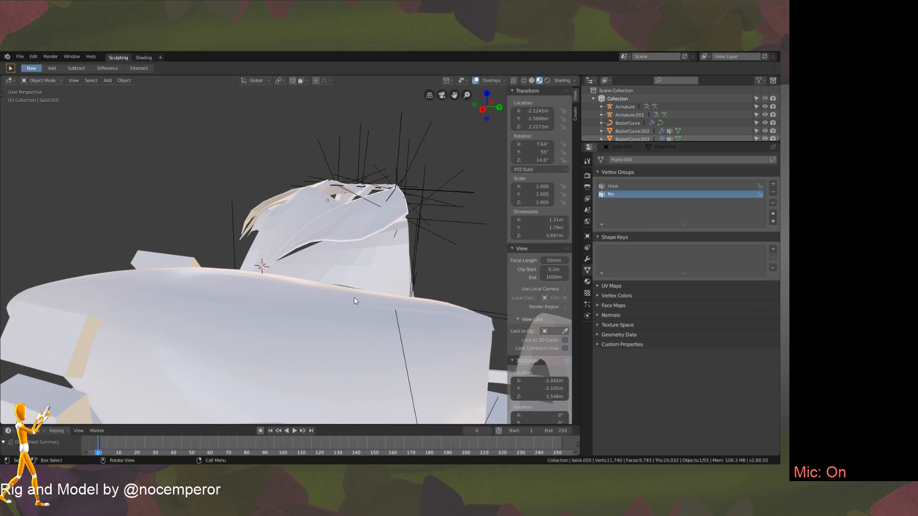
pyautogui.click(26, 57)
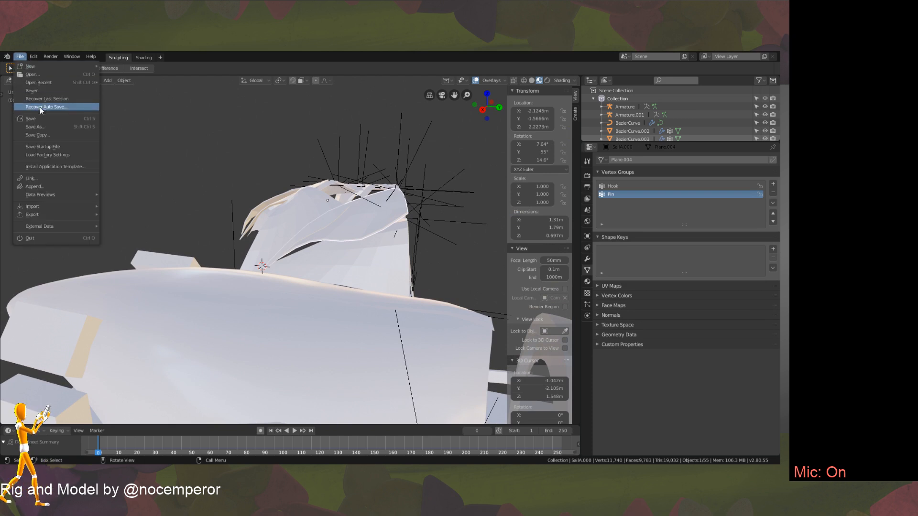
pyautogui.click(79, 120)
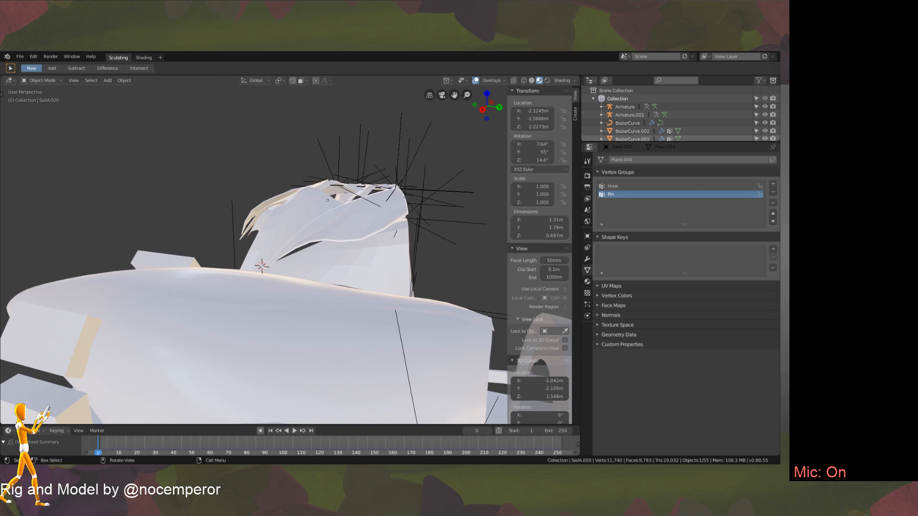
# Pick through the overlapping sail and rig objects along the sail's outer edge and select Empty.001.
pyautogui.moveTo(287, 355); pyautogui.dragTo(287, 355, button='middle')
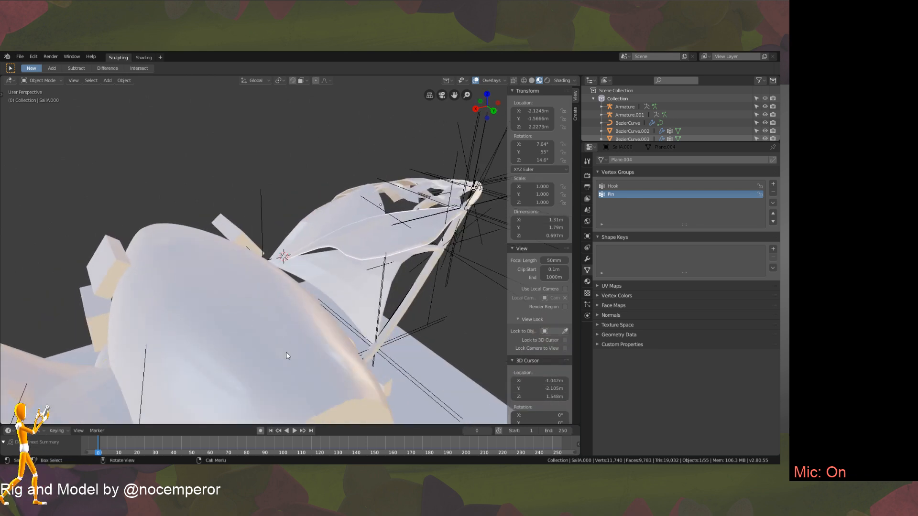
pyautogui.click(383, 266)
pyautogui.click(427, 227)
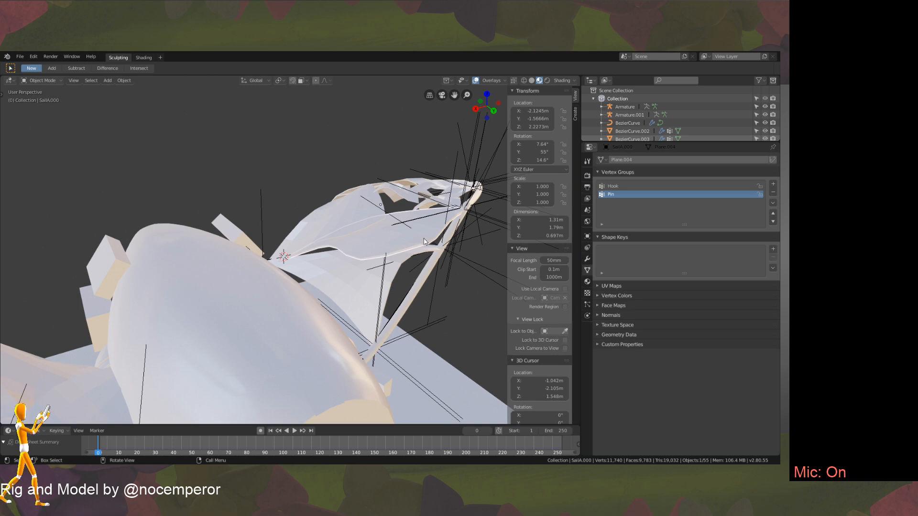
pyautogui.click(403, 225)
pyautogui.click(397, 214)
pyautogui.moveTo(398, 214); pyautogui.dragTo(456, 217, button='middle')
pyautogui.click(404, 233)
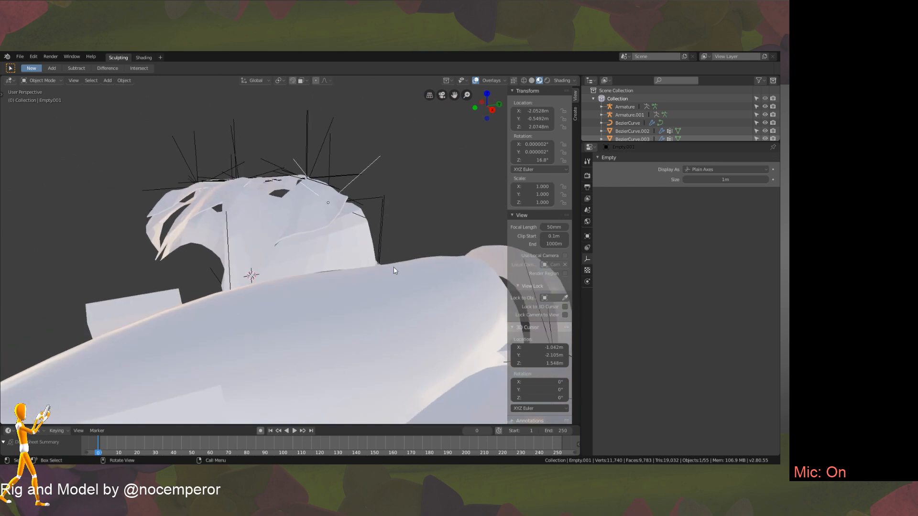
# Play the cloth simulation briefly from a view over the hull, stop it and return to frame 0.
pyautogui.moveTo(394, 267); pyautogui.dragTo(374, 291, button='middle')
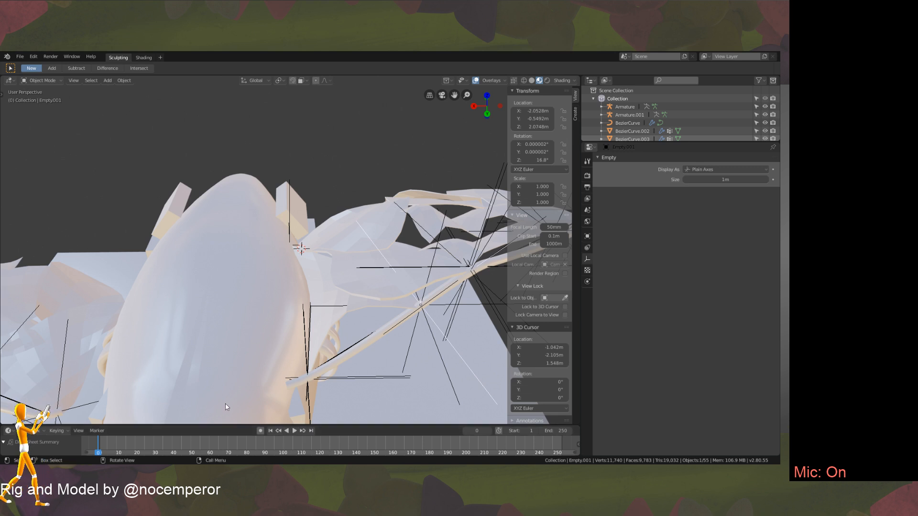
pyautogui.click(294, 431)
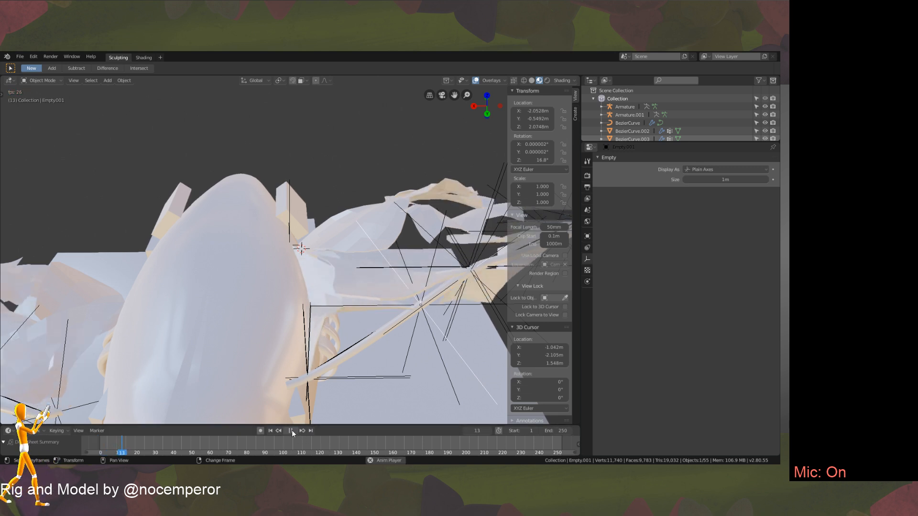
pyautogui.click(292, 429)
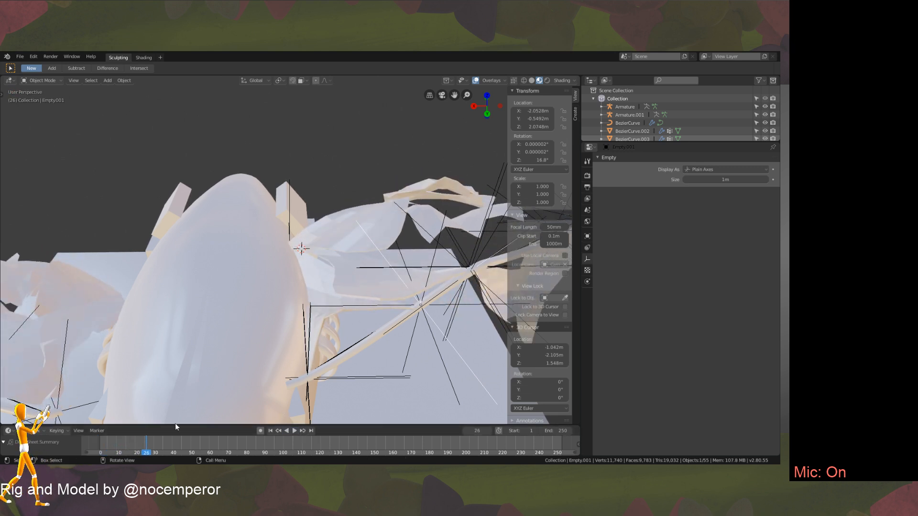
pyautogui.moveTo(139, 439); pyautogui.dragTo(98, 442, button='right')
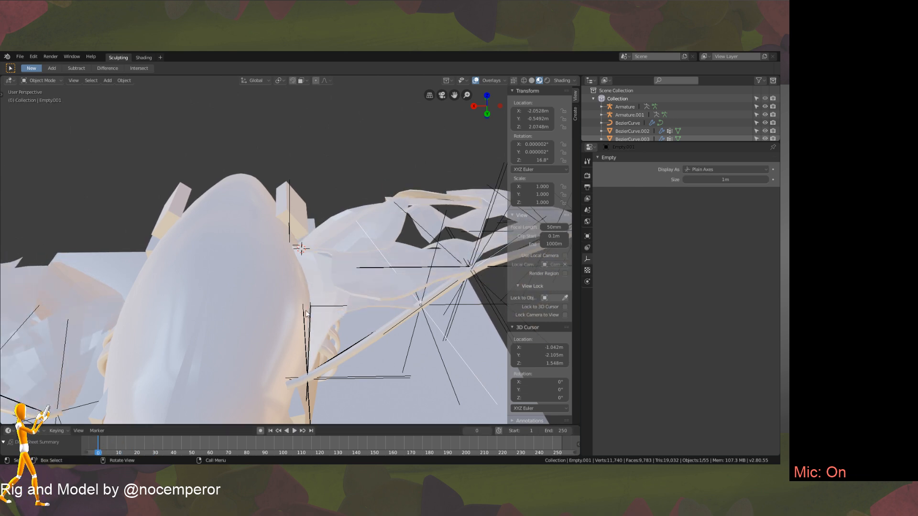
# Save the current ship file at frame 0.
pyautogui.moveTo(306, 314); pyautogui.dragTo(283, 352, button='middle')
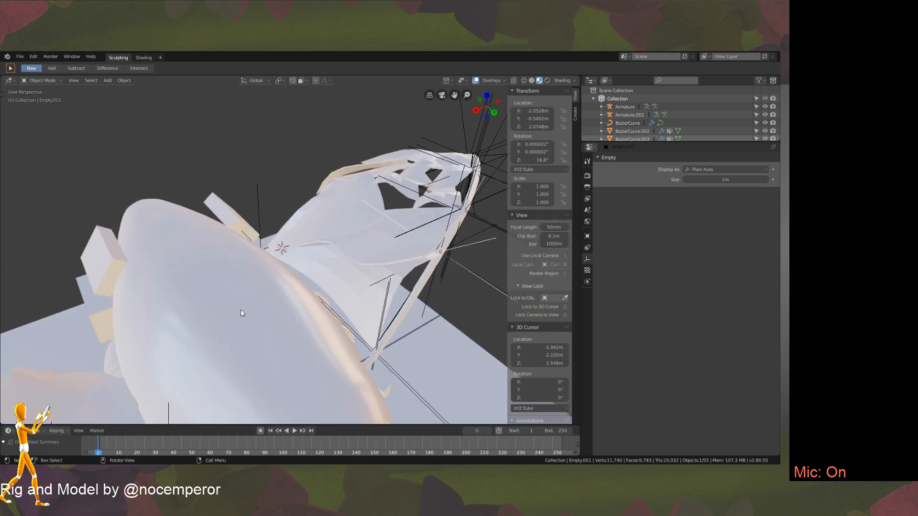
pyautogui.click(21, 57)
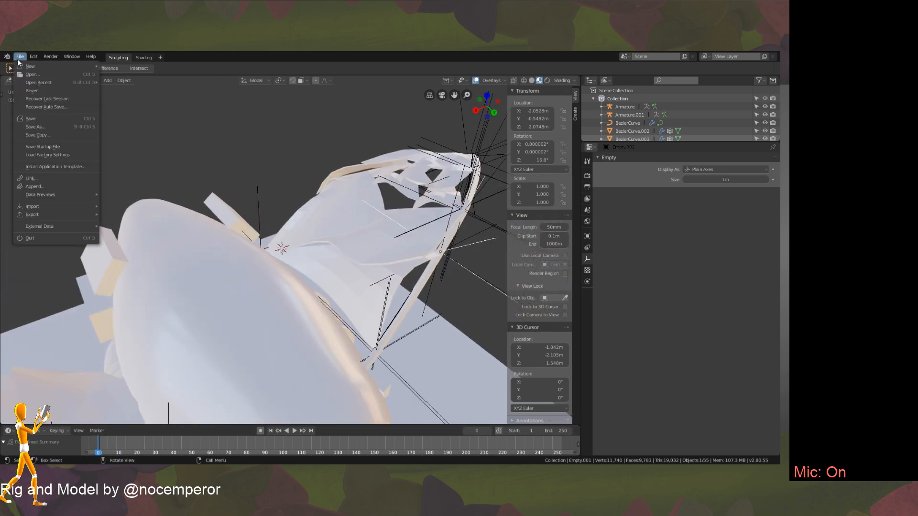
pyautogui.click(67, 118)
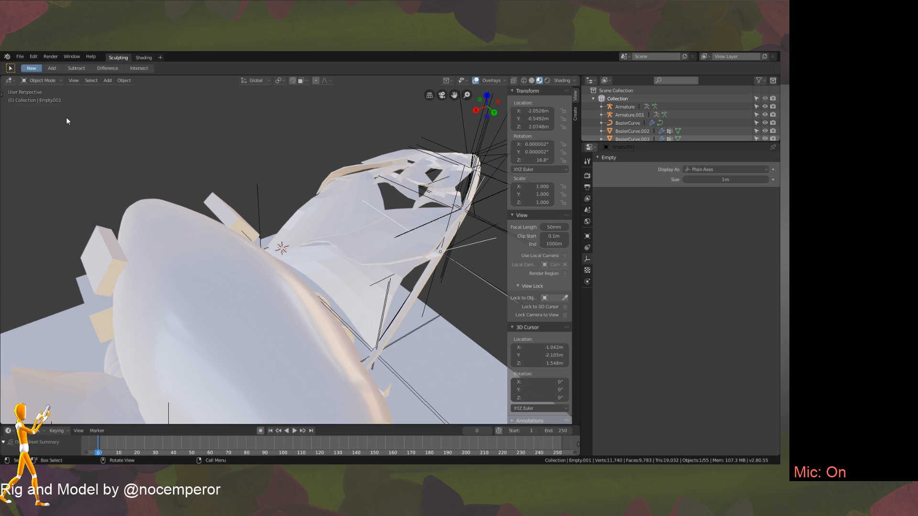
# Browse the recent files, project folders, ShareMe (F:) and the USB drive for another Blender file, and cancel opening.
pyautogui.click(22, 57)
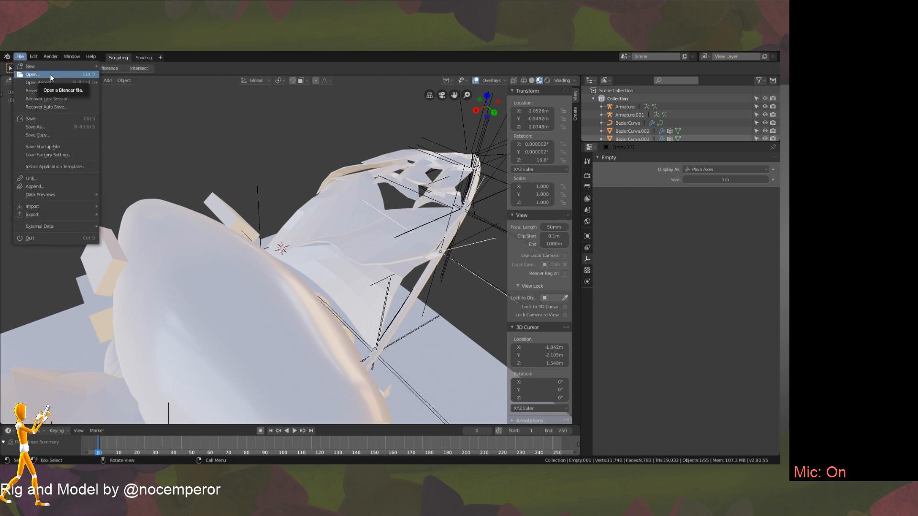
pyautogui.moveTo(53, 83)
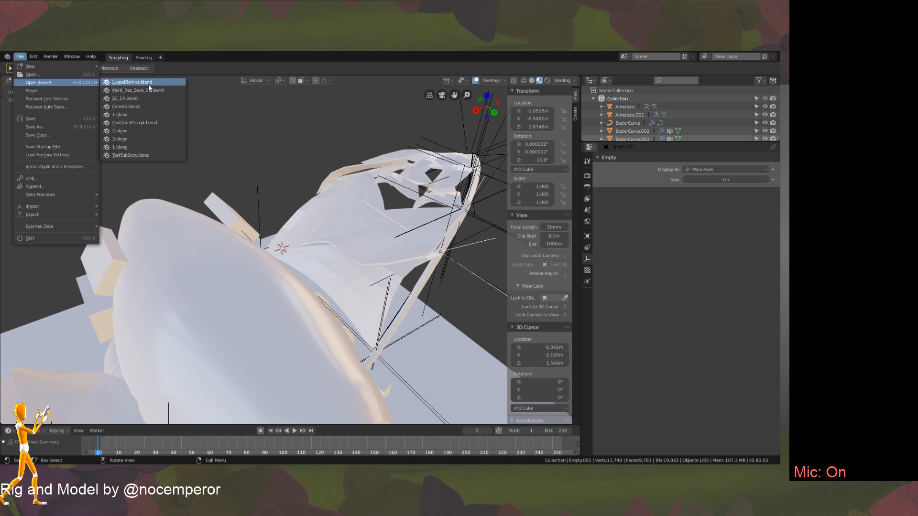
pyautogui.click(73, 75)
pyautogui.click(165, 112)
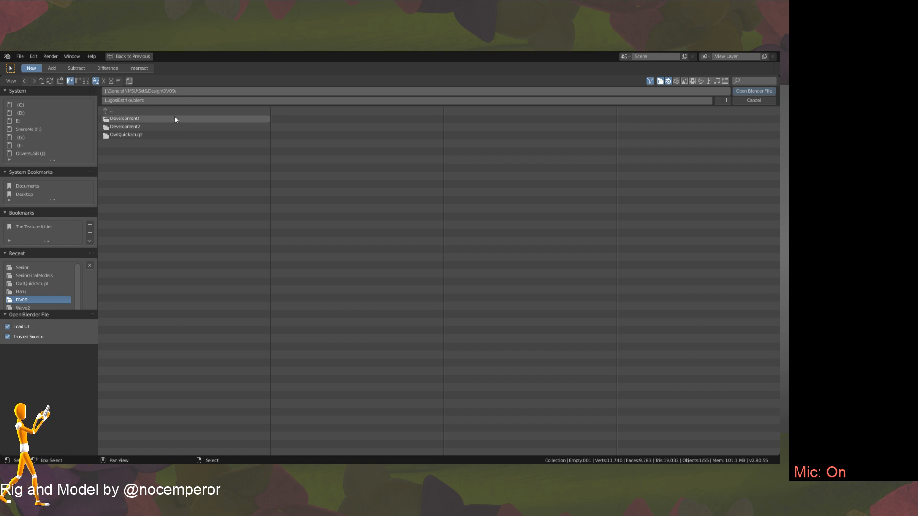
pyautogui.click(164, 111)
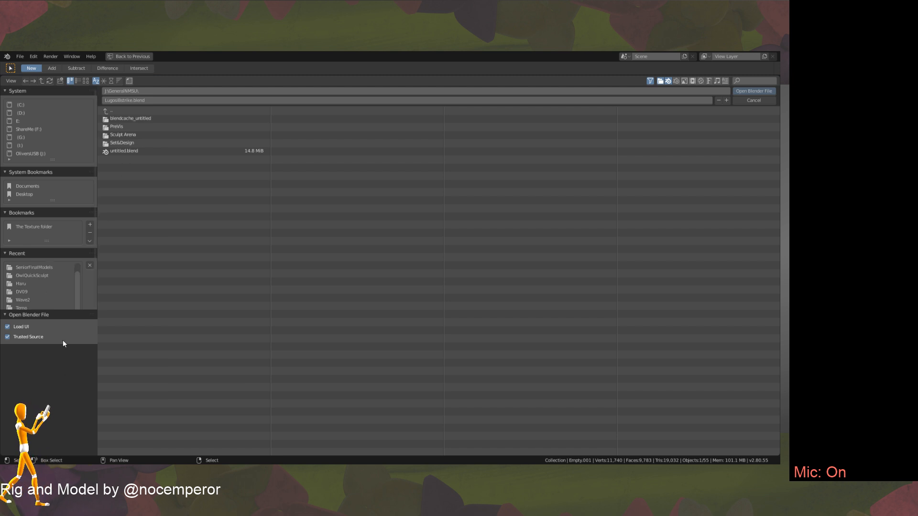
pyautogui.moveTo(69, 310); pyautogui.dragTo(60, 356)
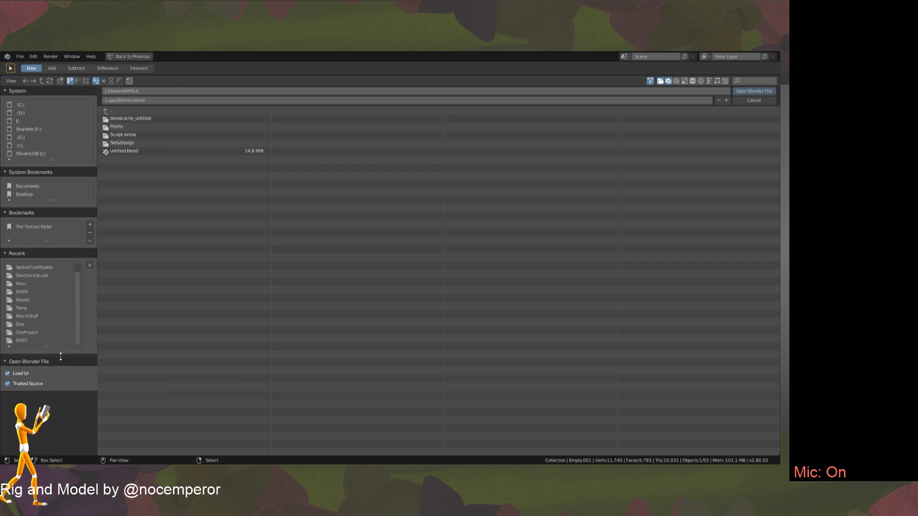
pyautogui.click(145, 111)
pyautogui.click(27, 128)
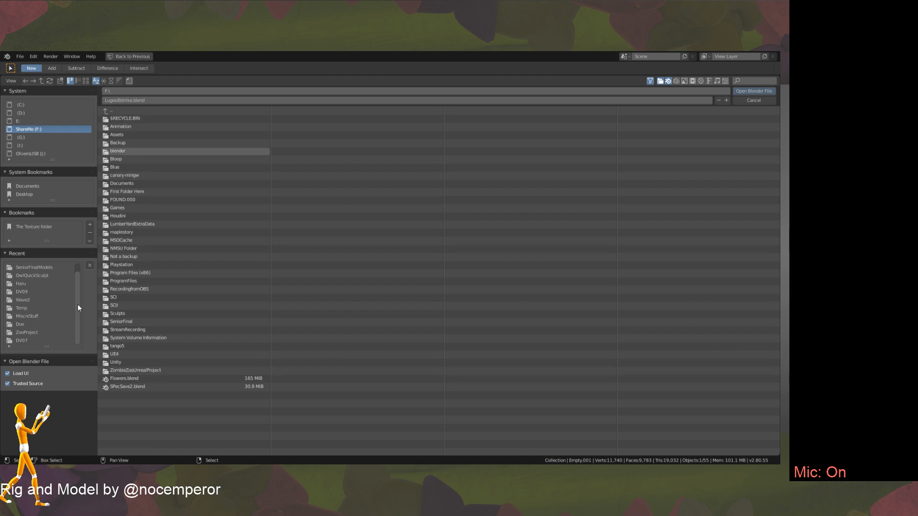
pyautogui.click(36, 156)
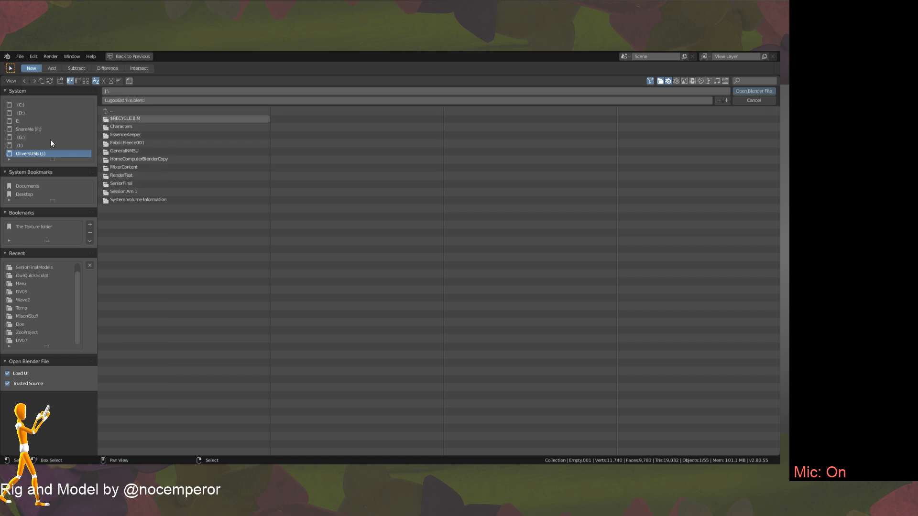
pyautogui.click(30, 145)
pyautogui.click(31, 152)
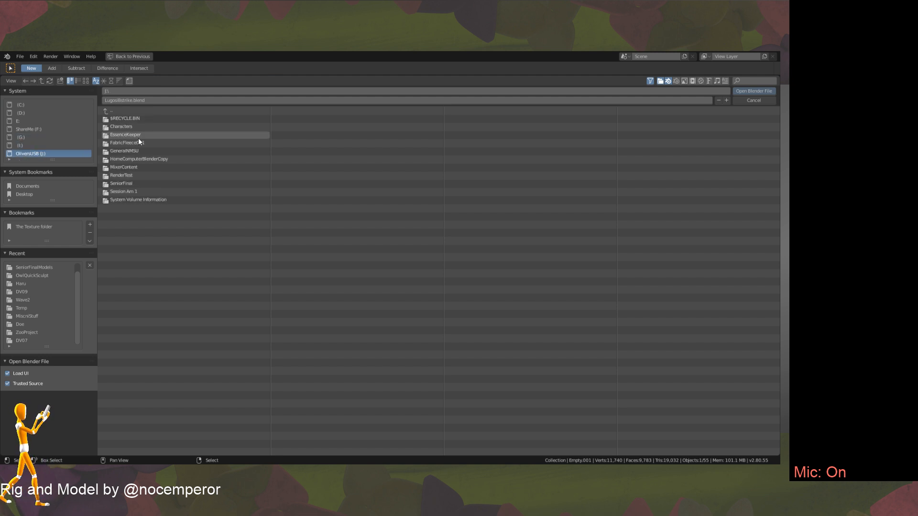
pyautogui.click(51, 129)
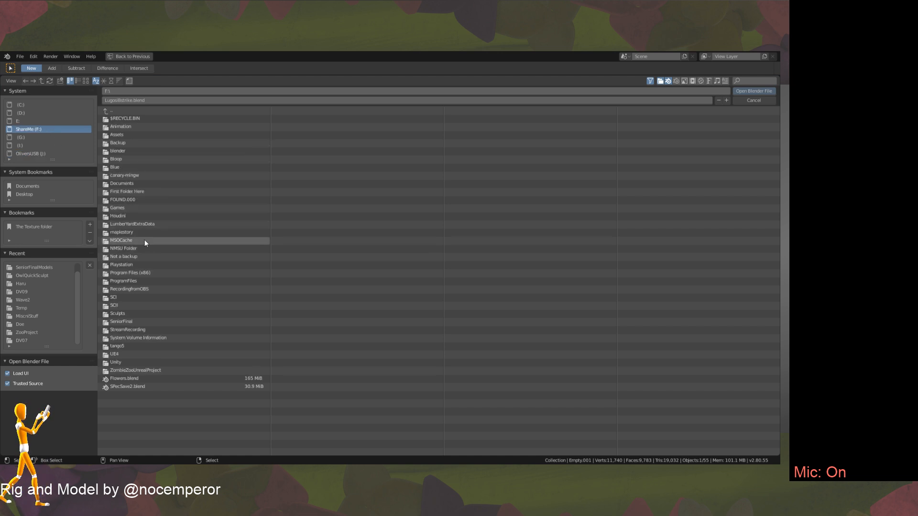
pyautogui.click(753, 101)
# Save the ship file again after leaving the file browser.
pyautogui.moveTo(330, 210); pyautogui.dragTo(338, 206, button='middle')
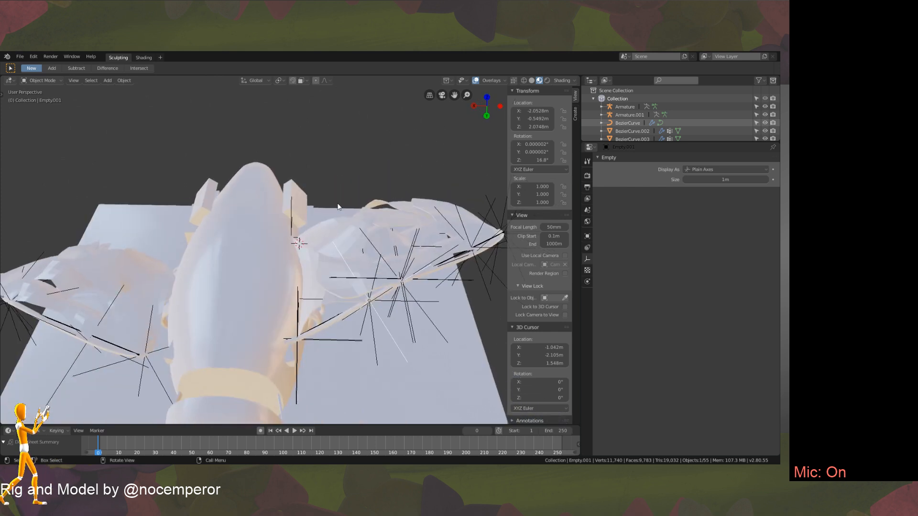
pyautogui.click(22, 60)
pyautogui.click(52, 120)
# Select SailA.003 and SailB.001 to check their vertex groups, and save the file.
pyautogui.scroll(-2, 143, 173)
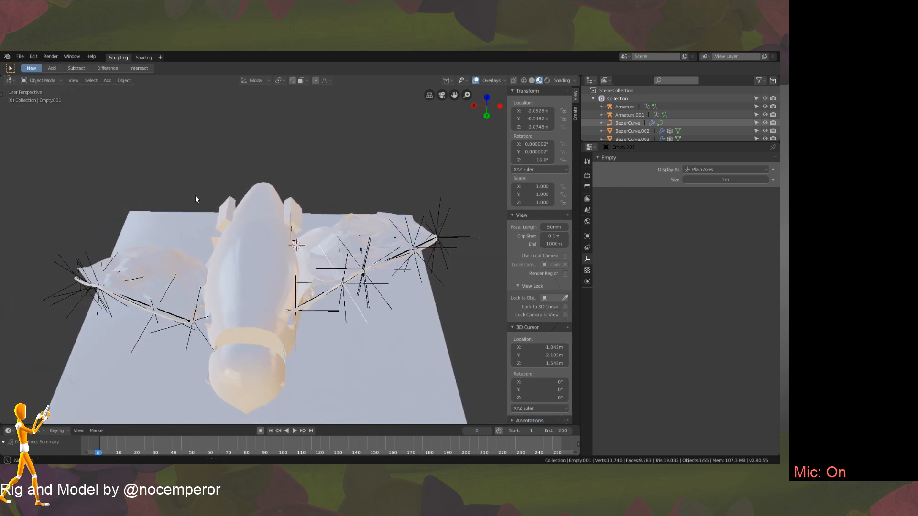
pyautogui.moveTo(195, 198); pyautogui.dragTo(330, 230, button='middle')
pyautogui.click(320, 260)
pyautogui.click(331, 228)
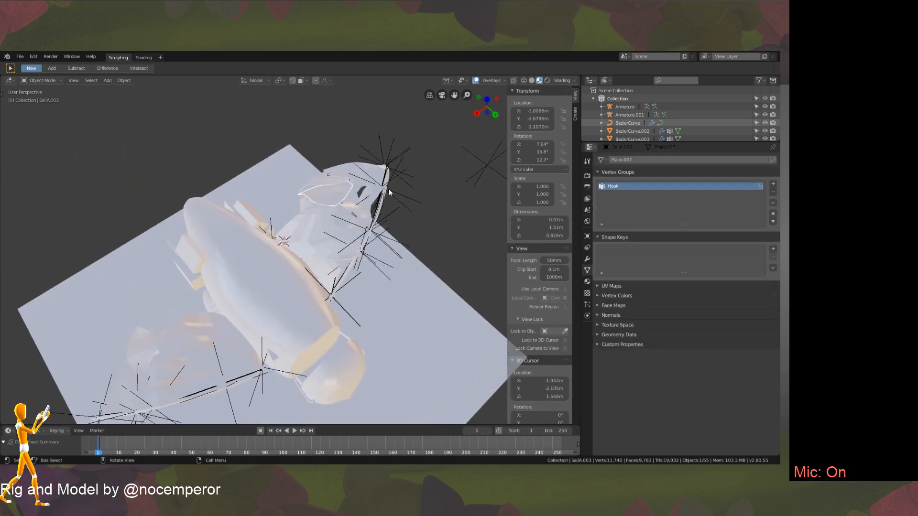
pyautogui.click(23, 57)
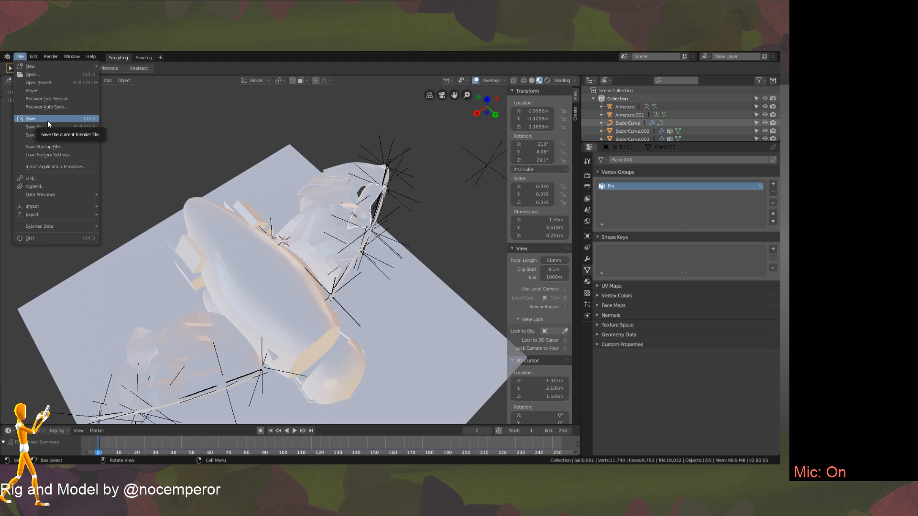
pyautogui.click(77, 119)
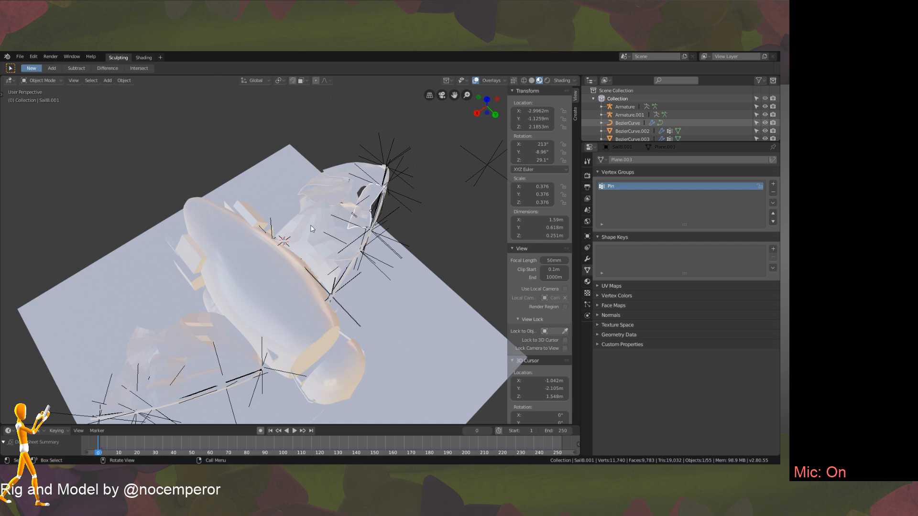
# Select the overlapping sails one after another, including SailB.000, to check which ones have vertex groups.
pyautogui.click(353, 214)
pyautogui.click(311, 239)
pyautogui.moveTo(300, 259); pyautogui.dragTo(326, 254, button='middle')
pyautogui.click(328, 213)
pyautogui.click(325, 247)
pyautogui.click(300, 237)
pyautogui.click(345, 215)
pyautogui.click(350, 206)
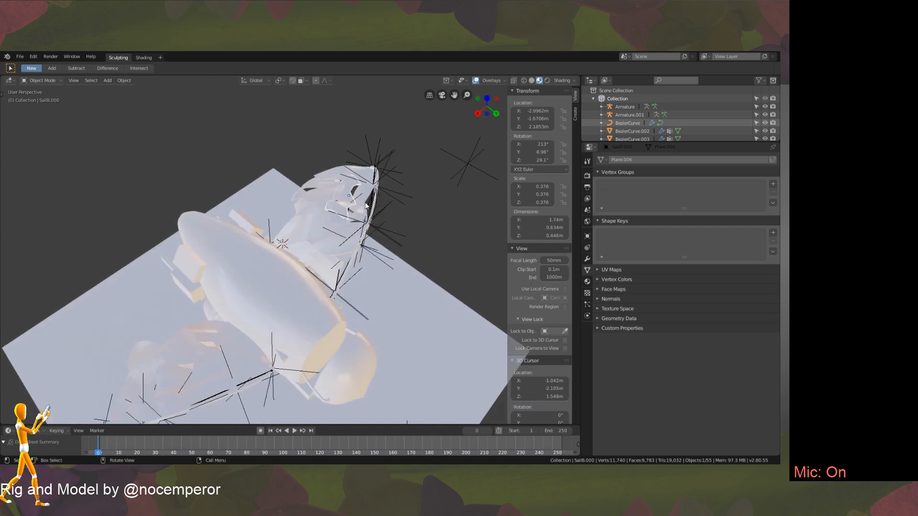
pyautogui.click(365, 207)
pyautogui.click(359, 232)
pyautogui.click(346, 206)
# Check the modifiers on SailB.000, and remove the Hook modifier from SailA.003.
pyautogui.moveTo(407, 240); pyautogui.dragTo(388, 255, button='middle')
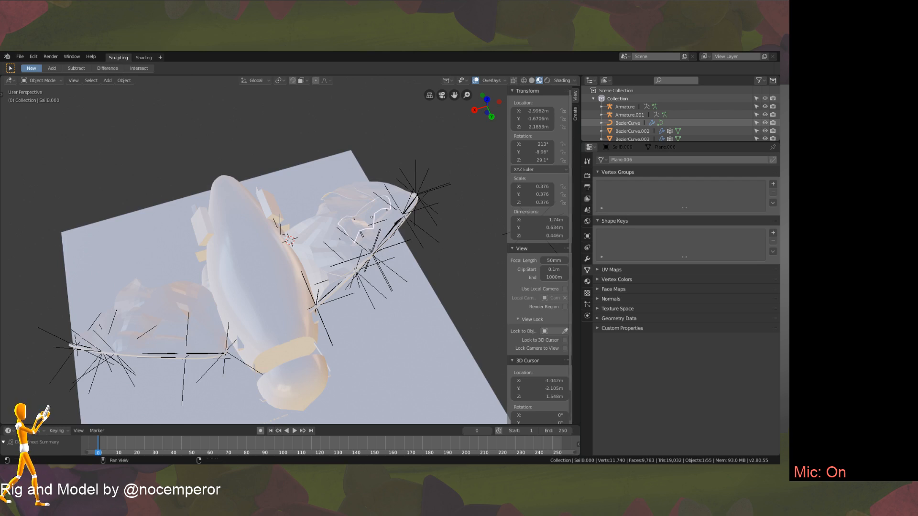
pyautogui.click(588, 258)
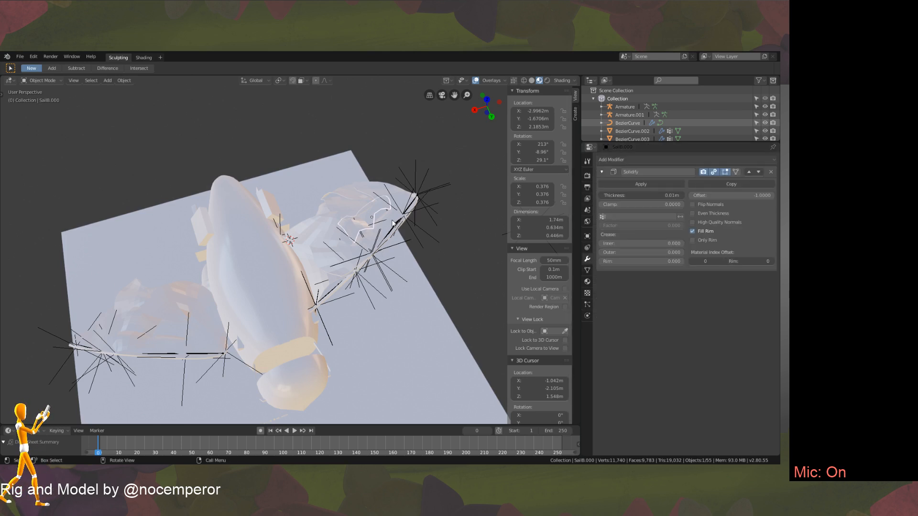
pyautogui.click(365, 204)
pyautogui.click(771, 248)
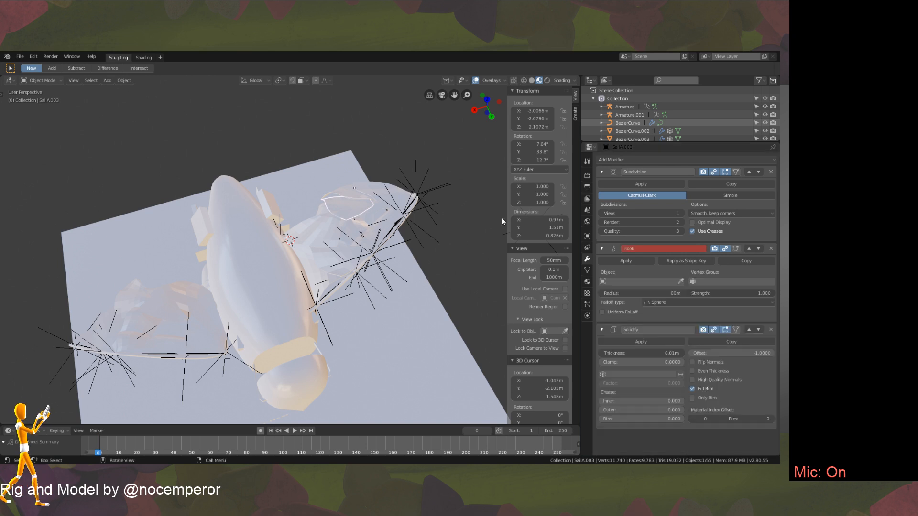
# Check the modifiers on SailA.004, and remove the Wave modifier from SailA.005.
pyautogui.click(358, 188)
pyautogui.scroll(-3, 736, 287)
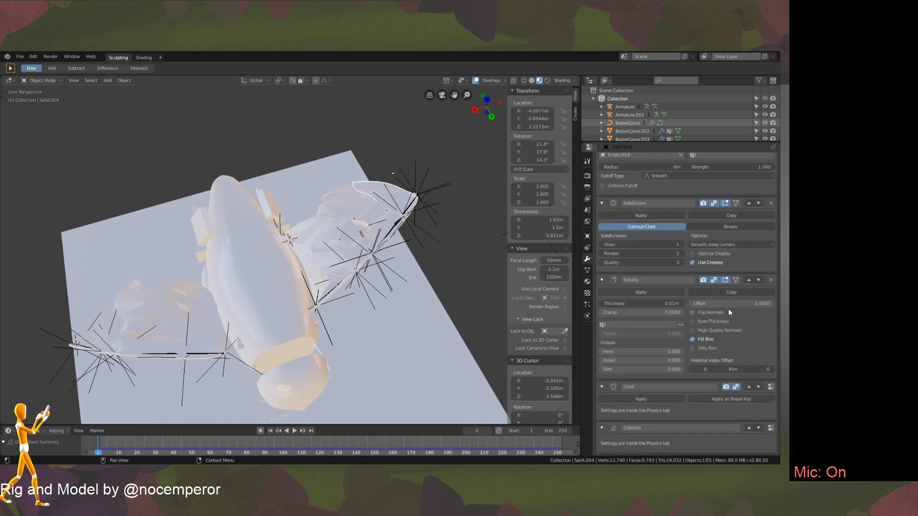
pyautogui.click(313, 220)
pyautogui.scroll(3, 717, 287)
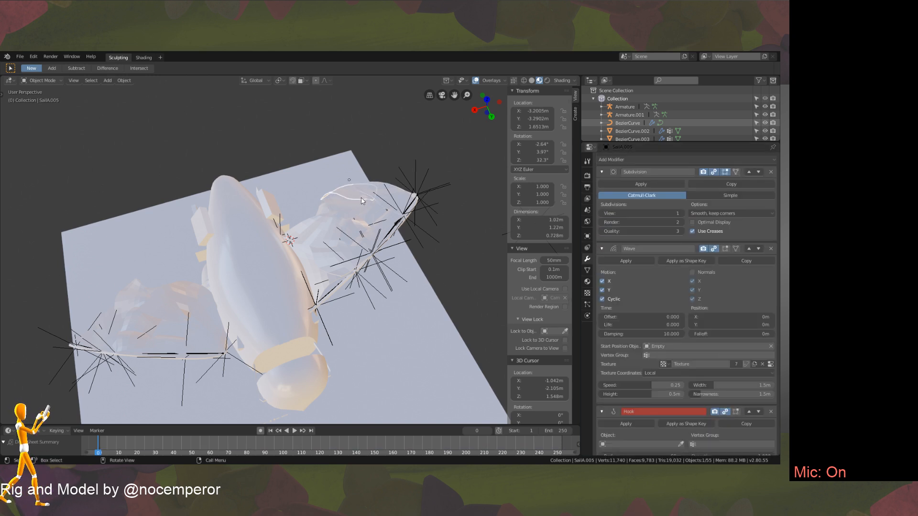
pyautogui.click(770, 249)
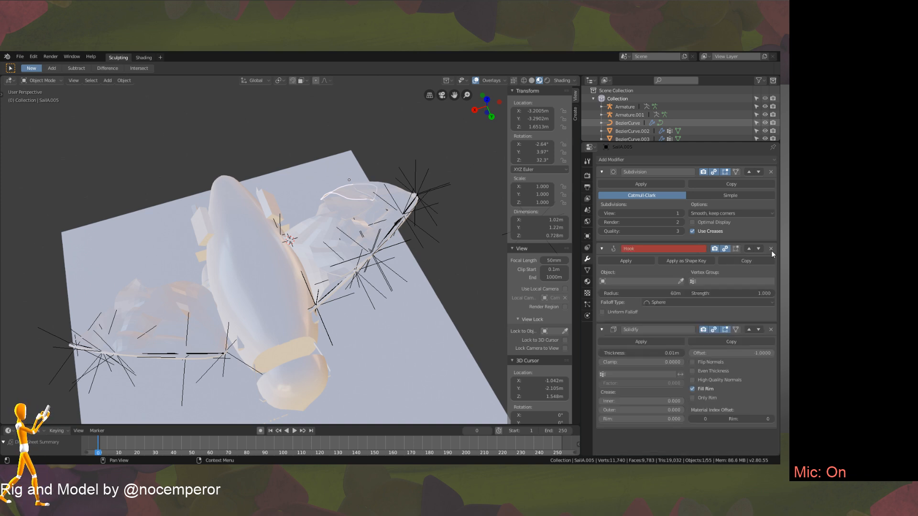
# Remove the Wave modifier from SailA.002.
pyautogui.click(320, 218)
pyautogui.moveTo(320, 218); pyautogui.dragTo(440, 245, button='middle')
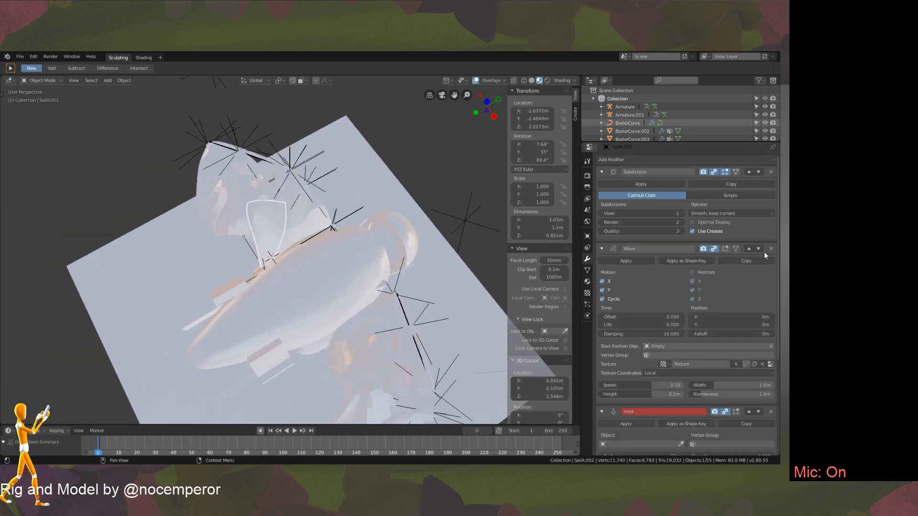
pyautogui.click(769, 249)
# Examine the modifiers on SailB.002, SailA.005, SailA.004 and SailB.001 by selecting the sails one after another.
pyautogui.click(288, 218)
pyautogui.click(287, 219)
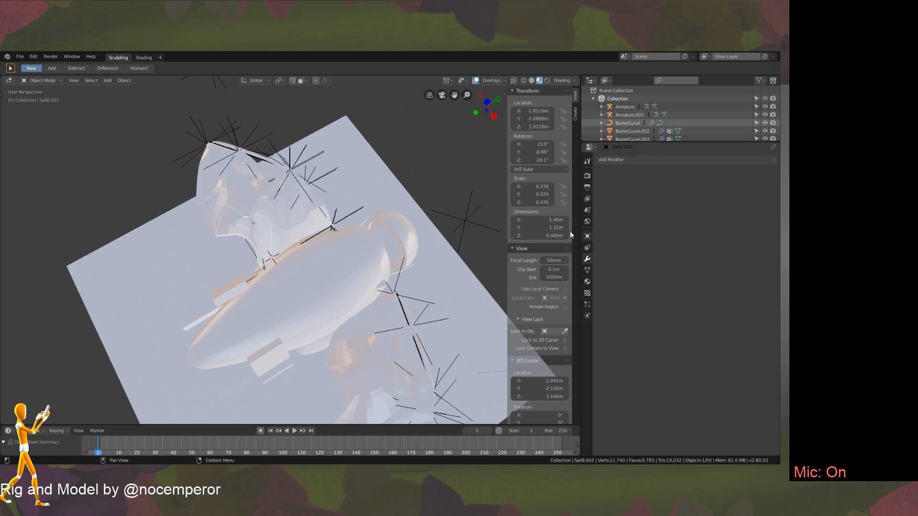
pyautogui.click(220, 206)
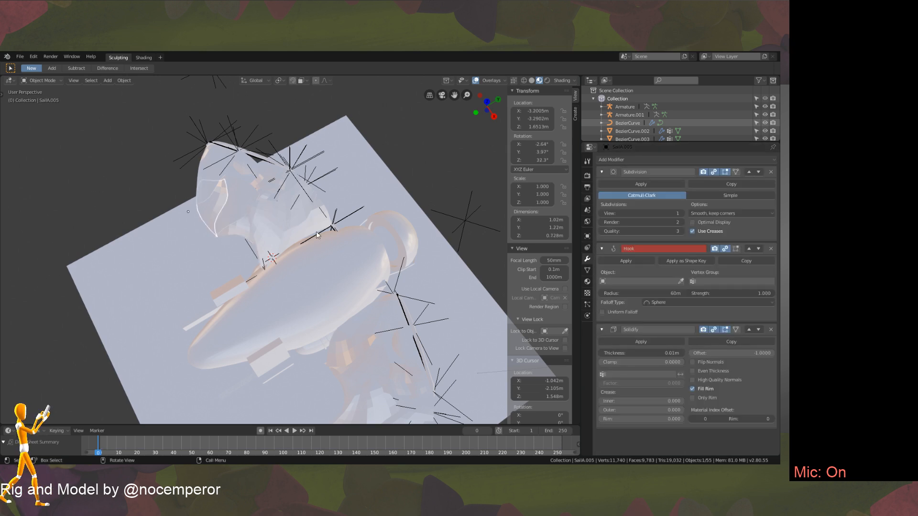
pyautogui.click(202, 187)
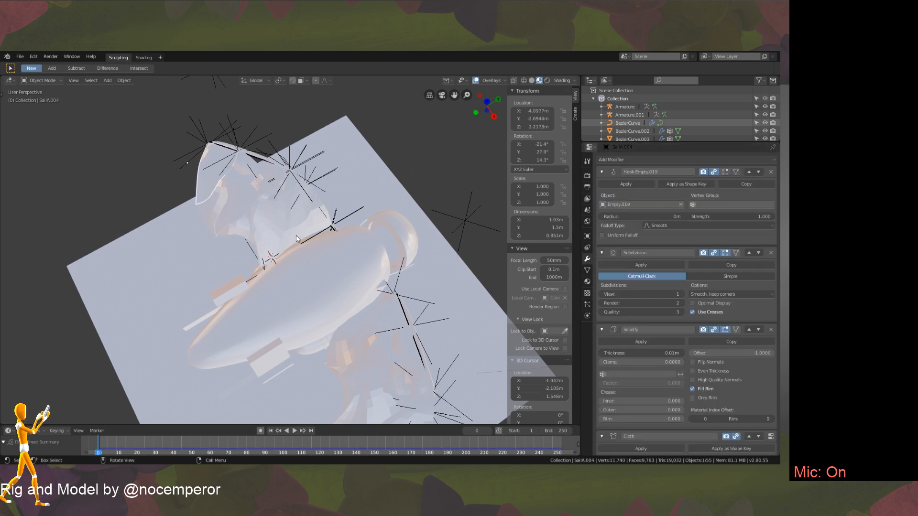
pyautogui.moveTo(201, 187); pyautogui.dragTo(208, 182, button='middle')
pyautogui.scroll(-3, 770, 313)
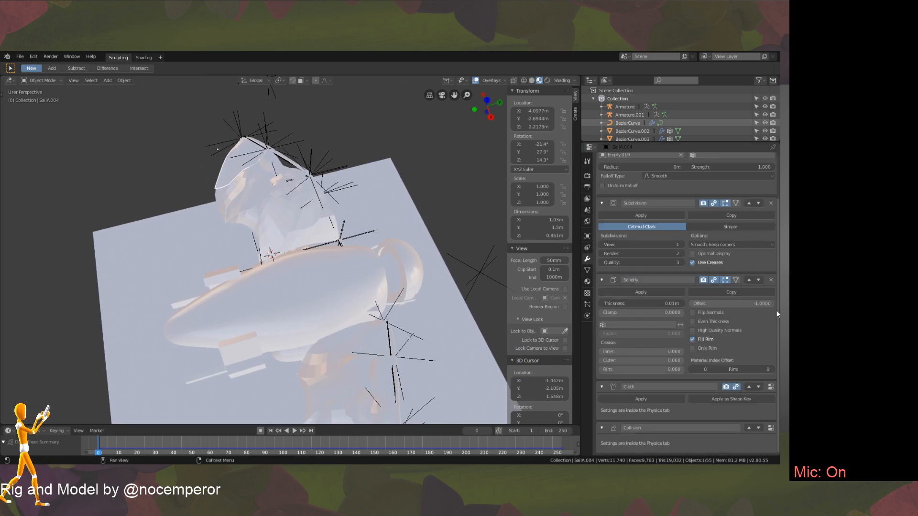
pyautogui.click(282, 193)
pyautogui.click(282, 193)
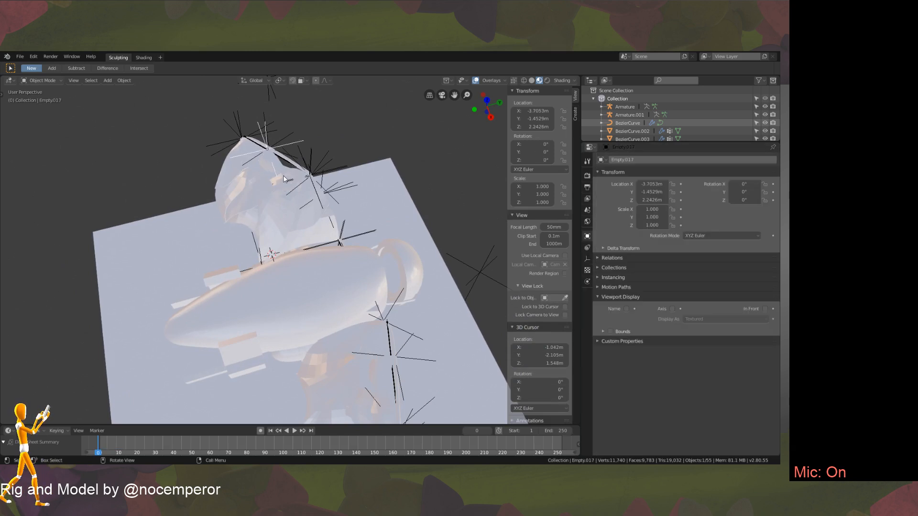
pyautogui.click(286, 174)
pyautogui.click(286, 173)
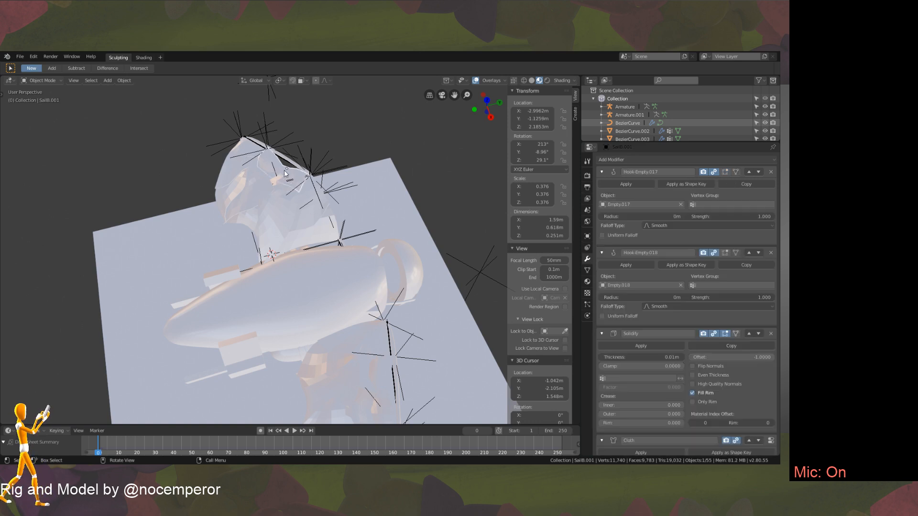
pyautogui.click(313, 220)
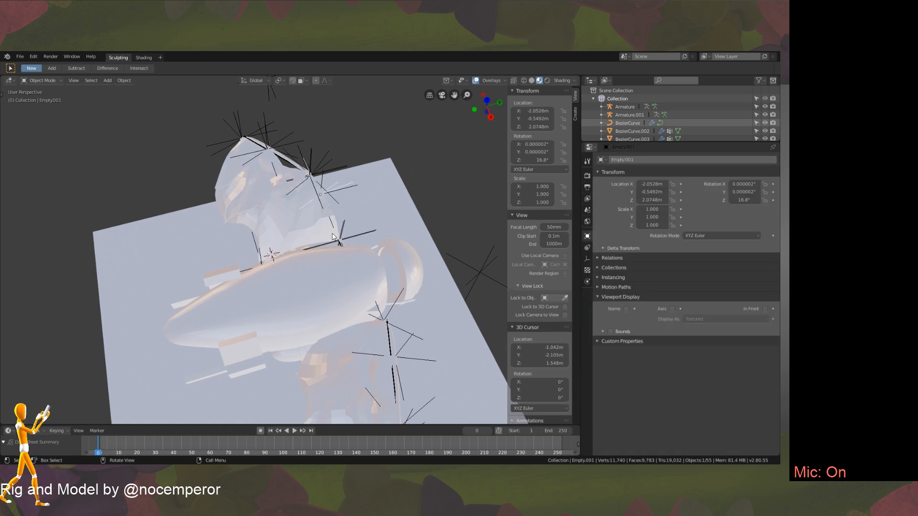
# Remove the Hook-Empty.021 and Hook modifiers from SailA.000.
pyautogui.click(315, 231)
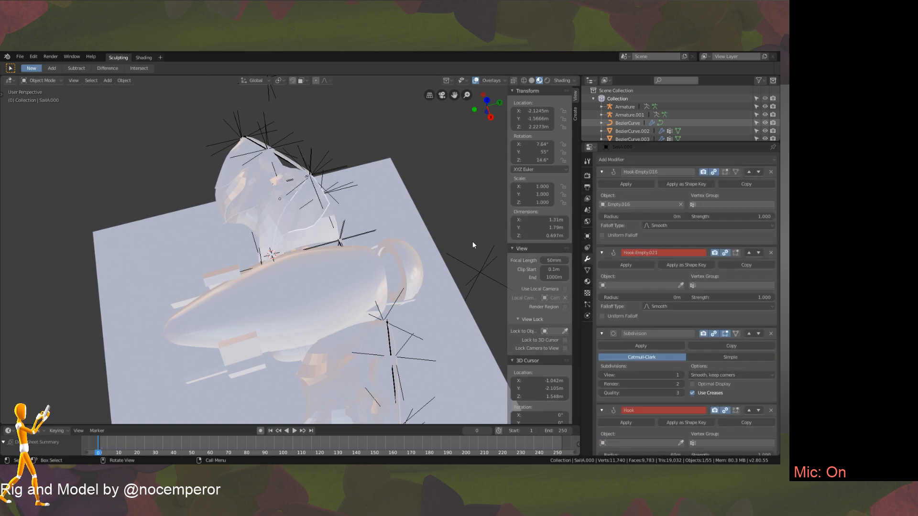
pyautogui.moveTo(473, 242); pyautogui.dragTo(379, 233, button='middle')
pyautogui.scroll(3, 378, 232)
pyautogui.scroll(-3, 716, 345)
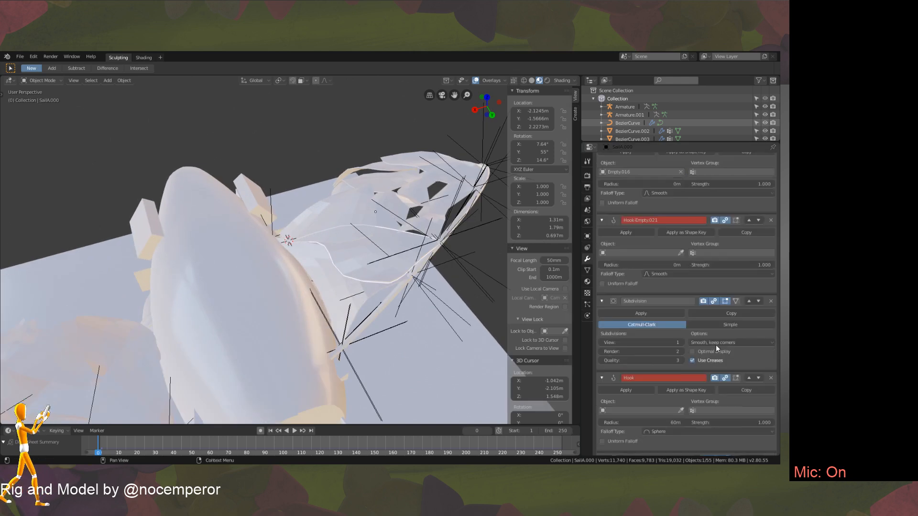
pyautogui.scroll(3, 658, 355)
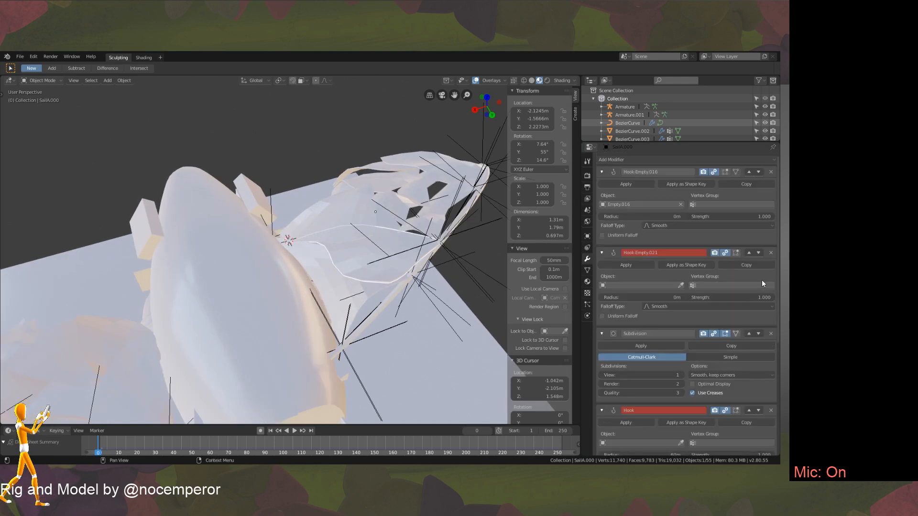
pyautogui.click(770, 252)
pyautogui.click(772, 330)
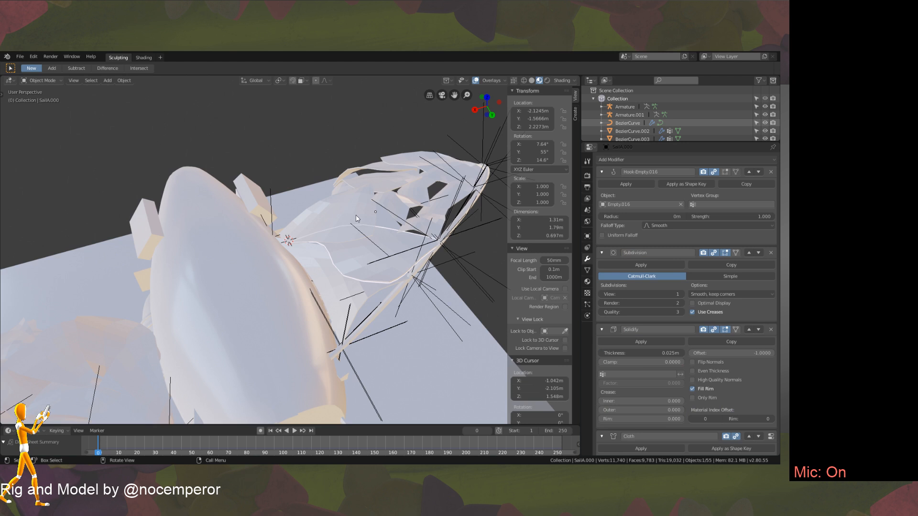
# Remove the Hook modifier that has no target object from SailA.002, SailA.003 and SailA.005.
pyautogui.click(353, 215)
pyautogui.click(770, 249)
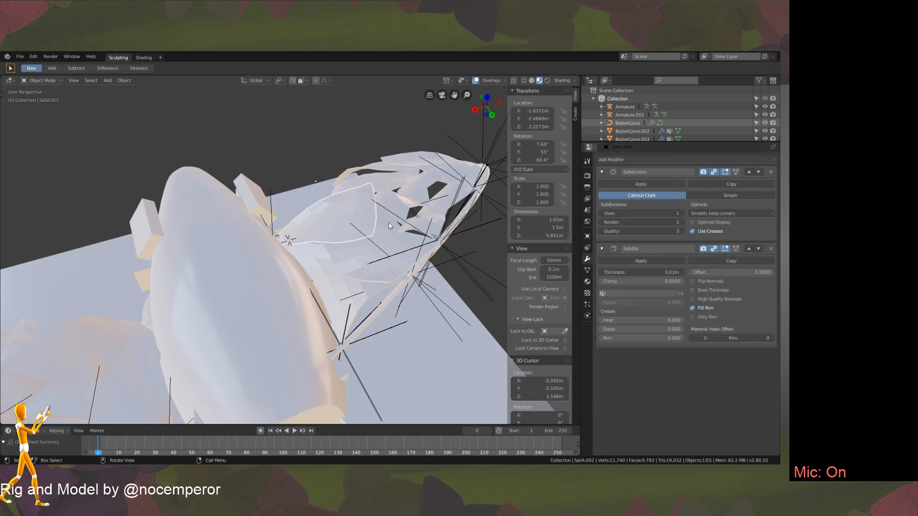
pyautogui.click(392, 211)
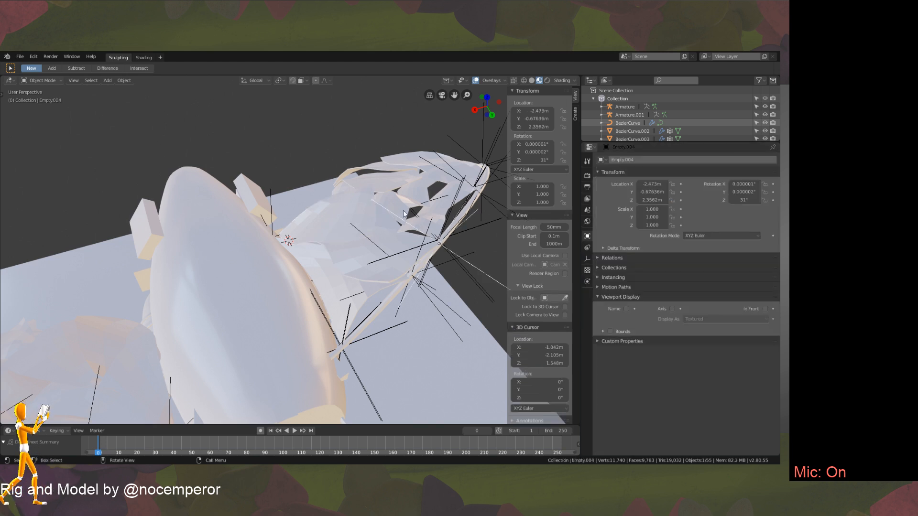
pyautogui.click(392, 178)
pyautogui.click(770, 249)
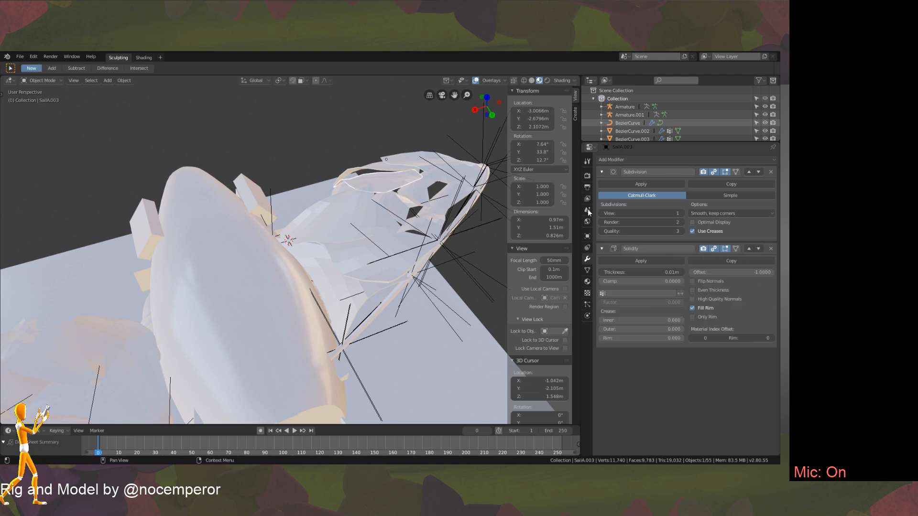
pyautogui.click(394, 162)
pyautogui.click(383, 193)
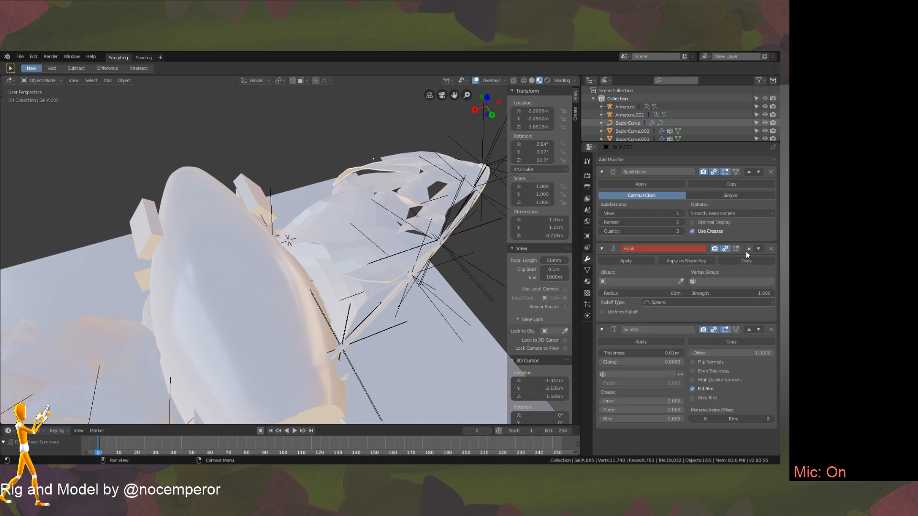
pyautogui.click(770, 250)
# Check the remaining modifiers on SailB.001, SailA.000 and SailA.001.
pyautogui.click(442, 209)
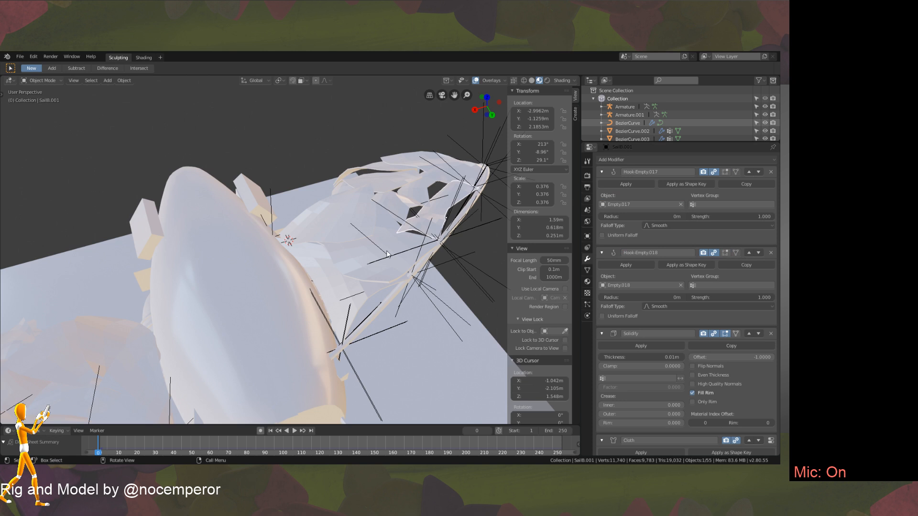
pyautogui.click(421, 245)
pyautogui.click(382, 271)
pyautogui.scroll(-1, 711, 287)
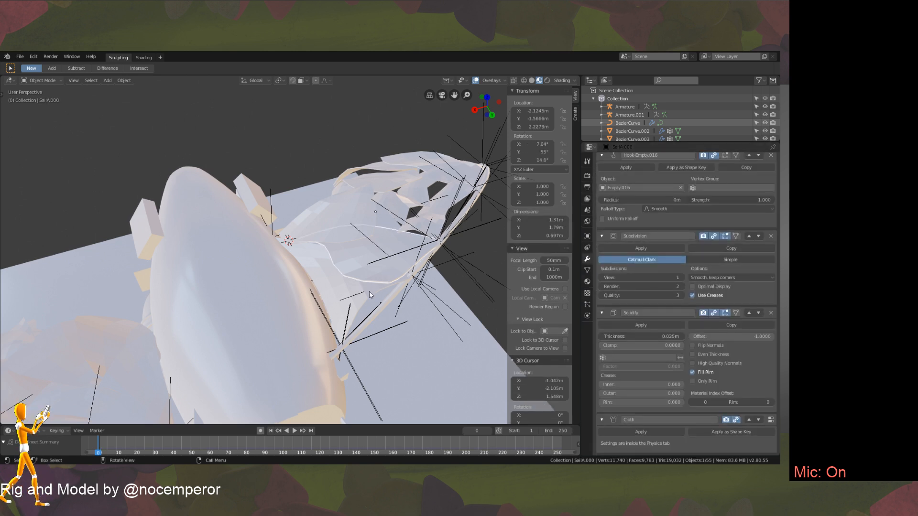
pyautogui.click(326, 287)
pyautogui.scroll(-8, 760, 295)
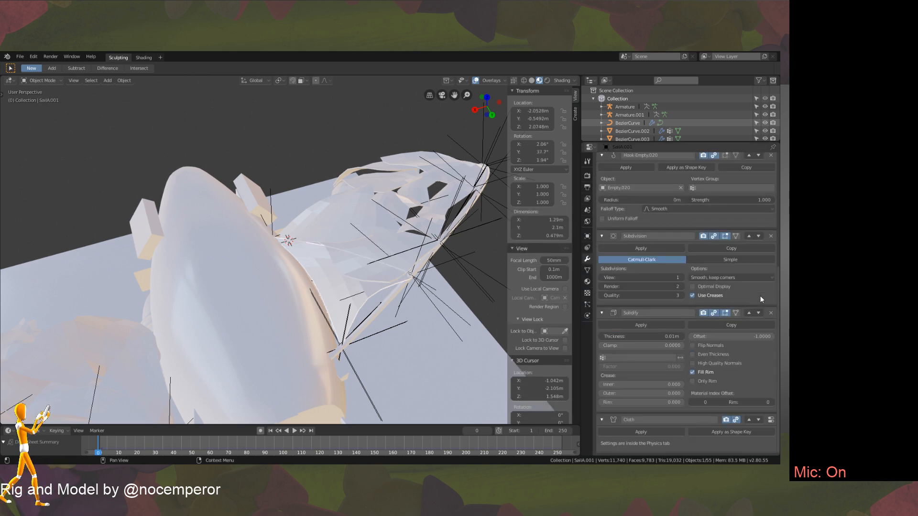
# Play the cloth simulation to watch how the sails behave, and return the timeline to frame 0.
pyautogui.click(295, 431)
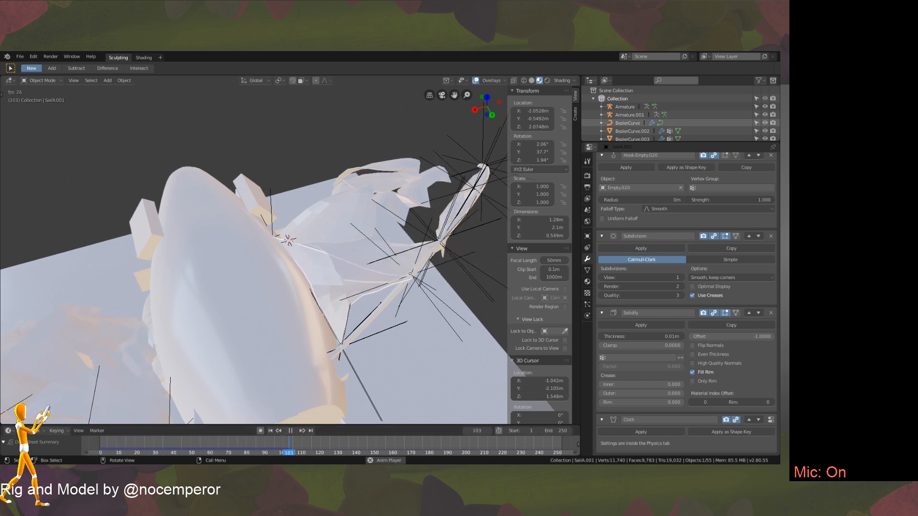
pyautogui.click(291, 431)
pyautogui.click(143, 450)
pyautogui.moveTo(144, 452); pyautogui.dragTo(87, 452, button='right')
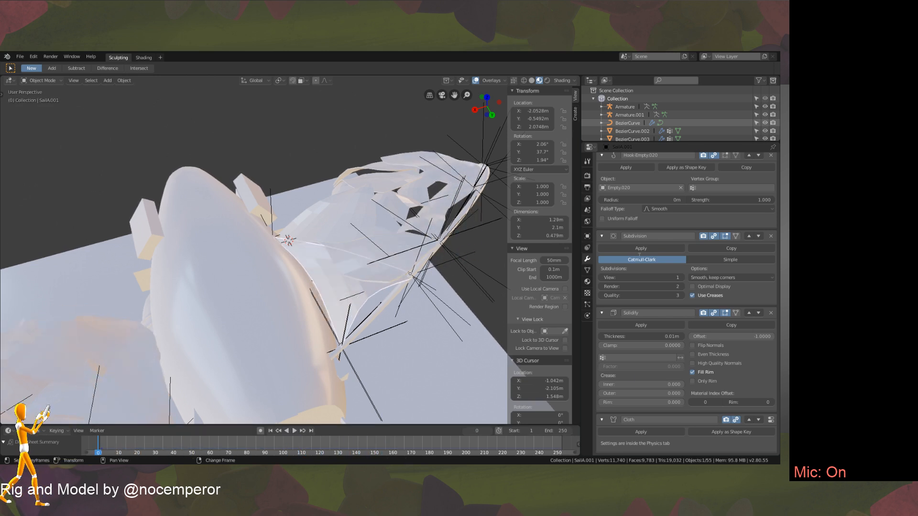
# Select SailA.002, replay the cloth simulation to check it, and rewind the timeline to frame 4.
pyautogui.click(394, 251)
pyautogui.click(357, 218)
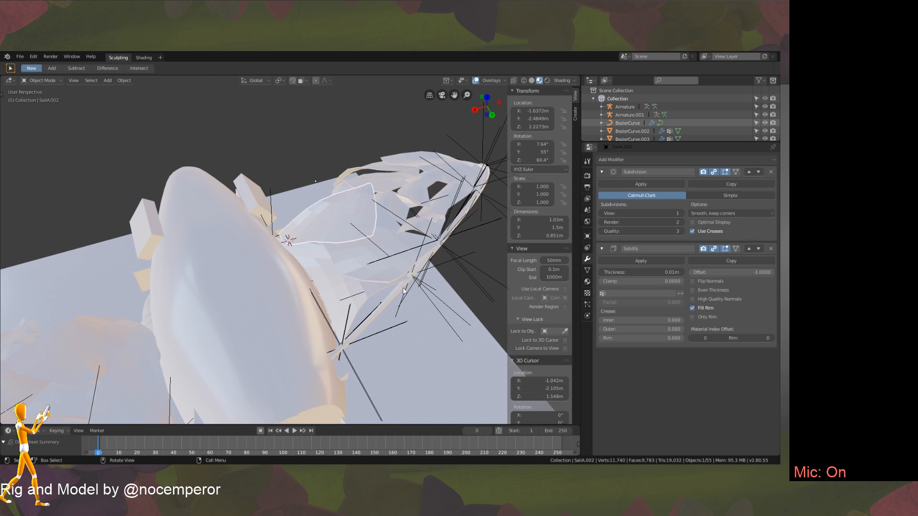
pyautogui.click(294, 431)
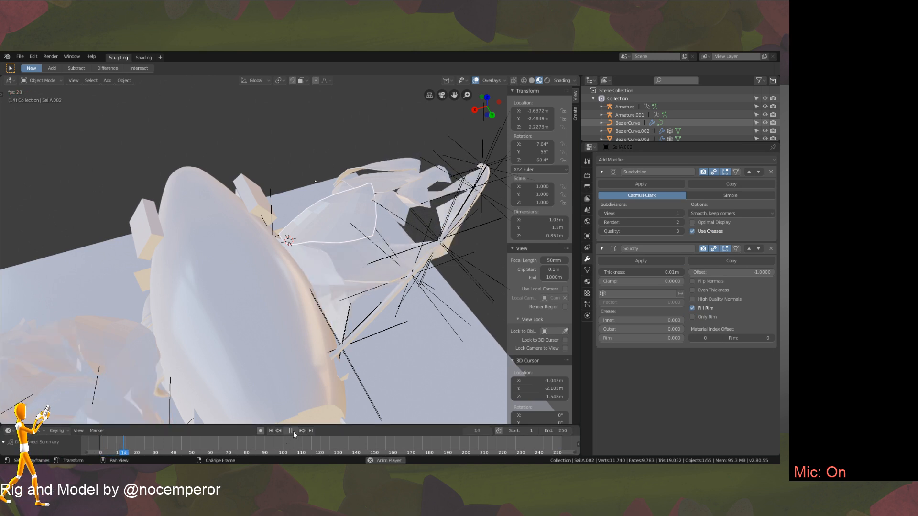
pyautogui.rightClick(88, 446)
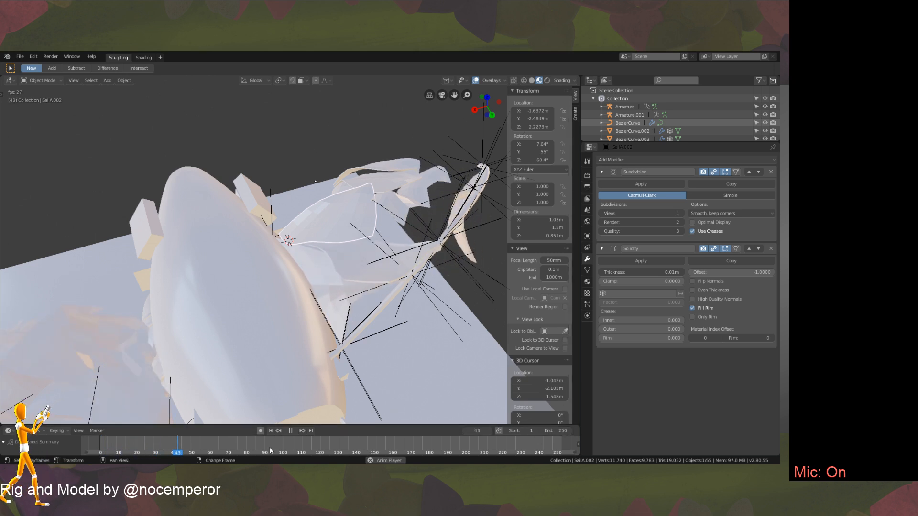
pyautogui.click(291, 431)
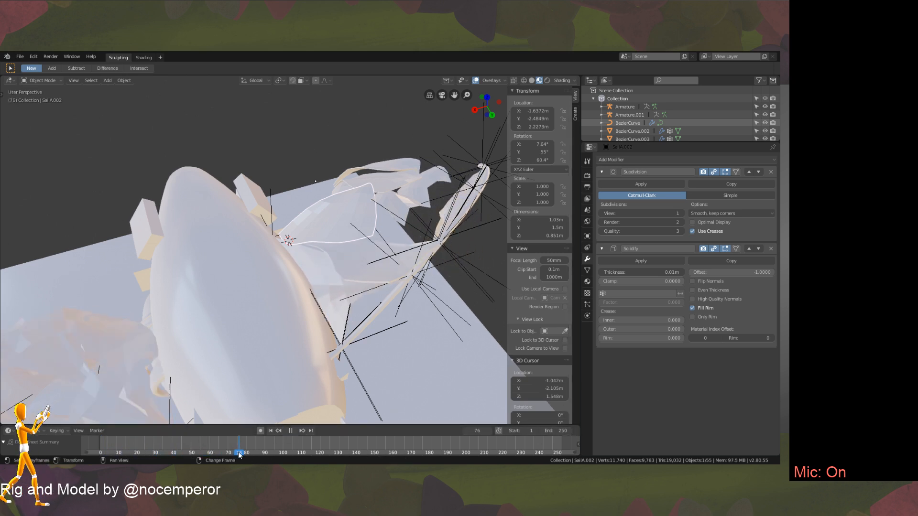
pyautogui.click(96, 448)
pyautogui.moveTo(97, 449)
pyautogui.mouseDown(button='right')
pyautogui.moveTo(210, 448)
pyautogui.moveTo(203, 438)
pyautogui.moveTo(99, 449)
pyautogui.moveTo(263, 444)
pyautogui.moveTo(81, 456)
pyautogui.moveTo(257, 441)
pyautogui.moveTo(106, 443)
pyautogui.mouseUp(button='right')
# Save the ship file with the cleaned-up sail modifiers.
pyautogui.moveTo(246, 297); pyautogui.dragTo(362, 249, button='middle')
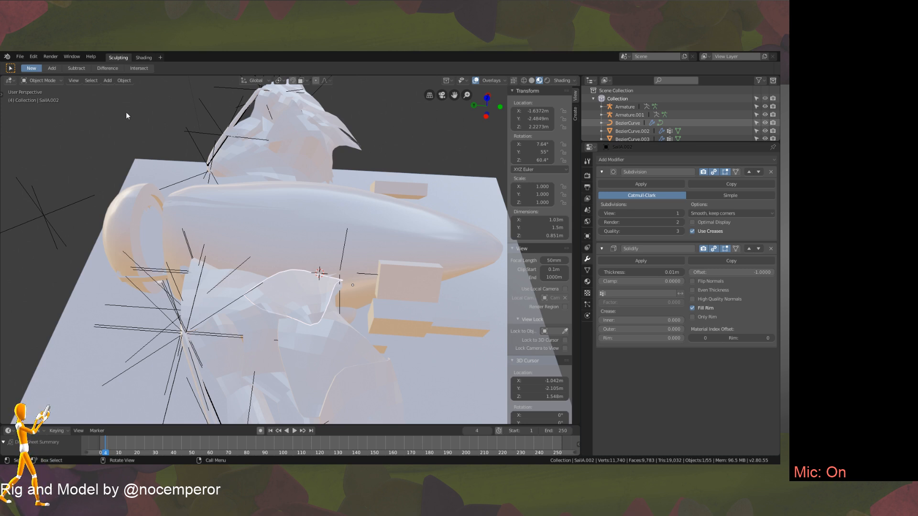
pyautogui.click(22, 58)
pyautogui.click(39, 119)
# Play the simulation to frame 47, inspect SailA.000 from the side, return to frame 0, and select SailA.001.
pyautogui.moveTo(183, 174); pyautogui.dragTo(330, 206, button='middle')
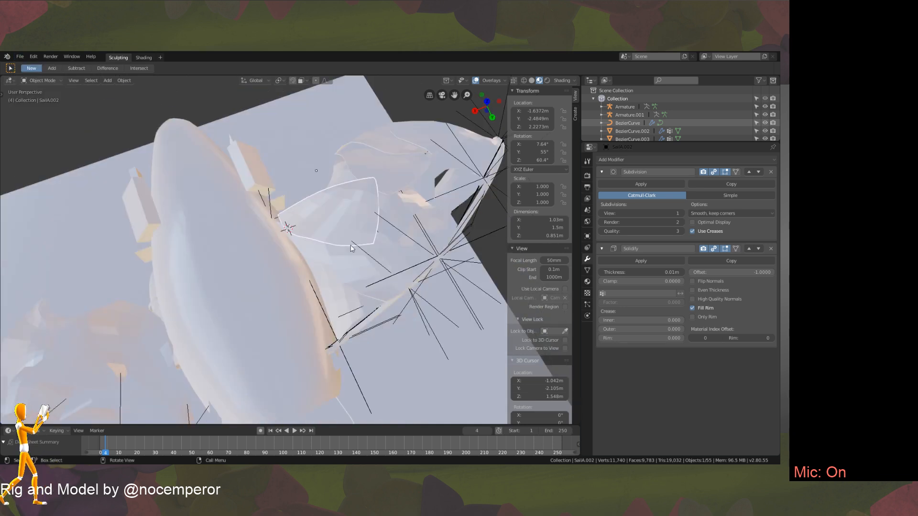
pyautogui.click(294, 431)
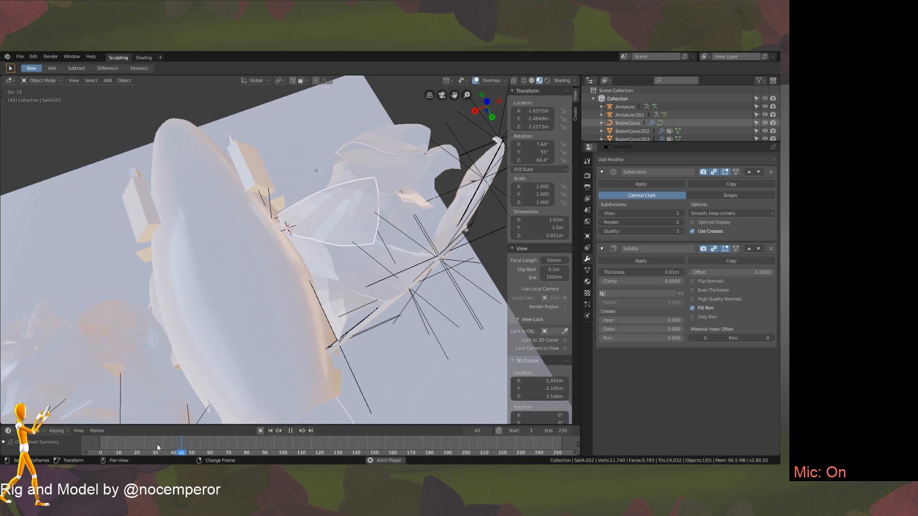
pyautogui.click(291, 431)
pyautogui.moveTo(344, 363); pyautogui.dragTo(358, 243, button='middle')
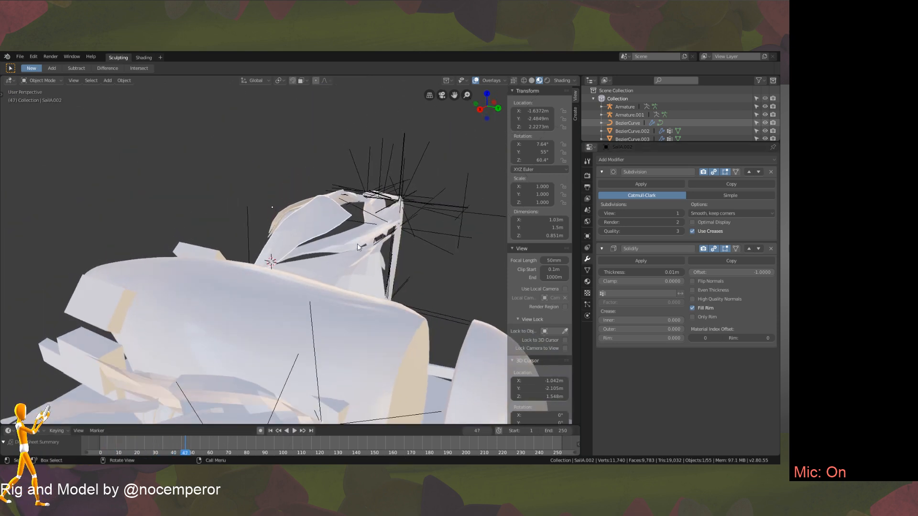
pyautogui.click(342, 268)
pyautogui.moveTo(371, 289); pyautogui.dragTo(363, 325, button='middle')
pyautogui.moveTo(165, 439); pyautogui.dragTo(99, 439)
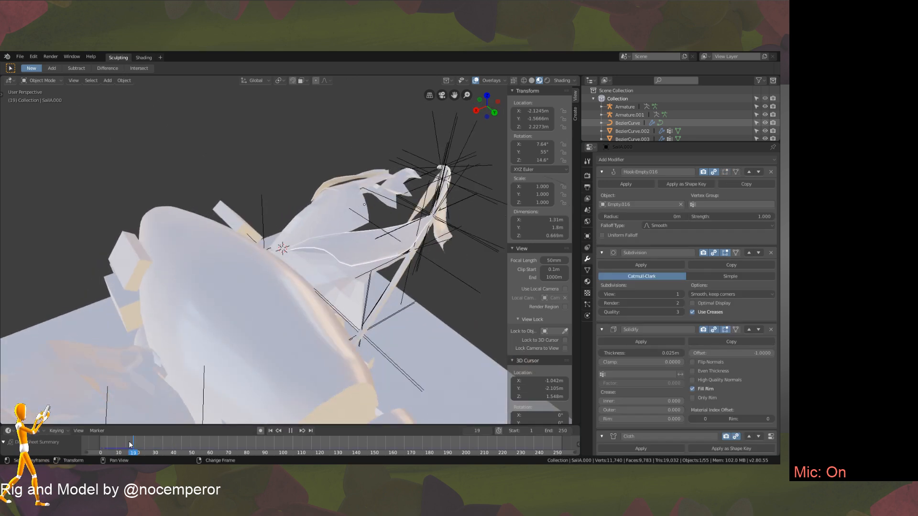
pyautogui.click(319, 285)
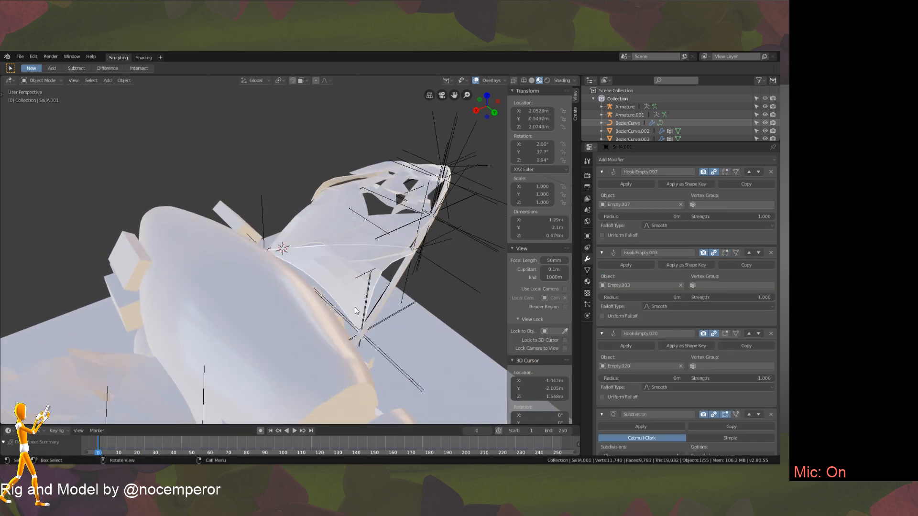
pyautogui.moveTo(319, 285); pyautogui.dragTo(336, 401, button='middle')
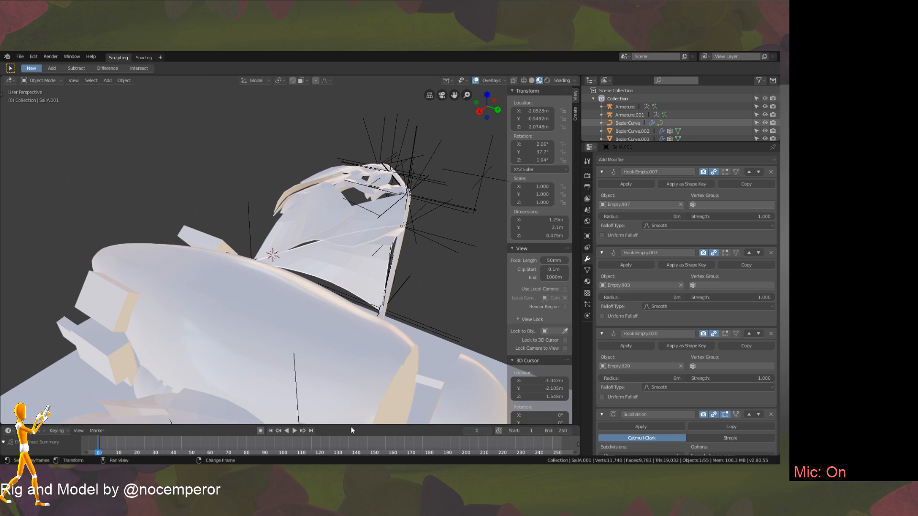
# Save the ship file.
pyautogui.click(20, 56)
pyautogui.click(38, 119)
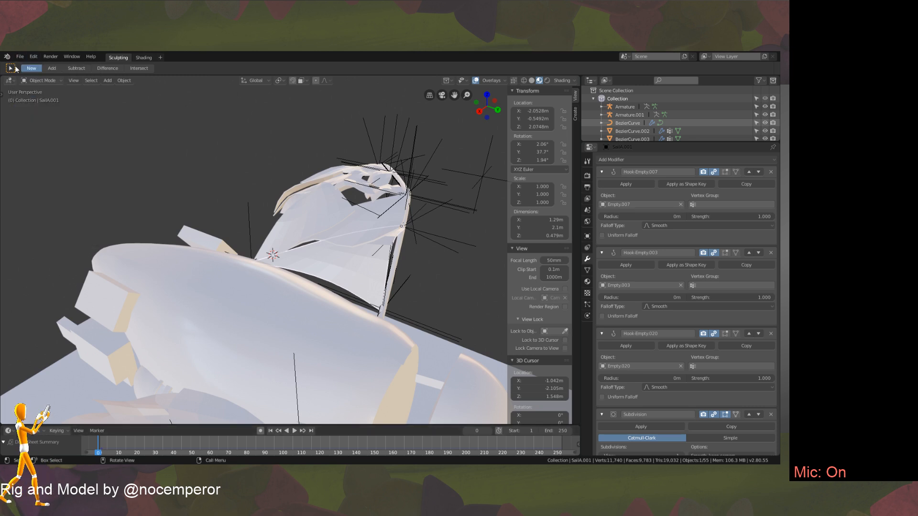
pyautogui.click(19, 57)
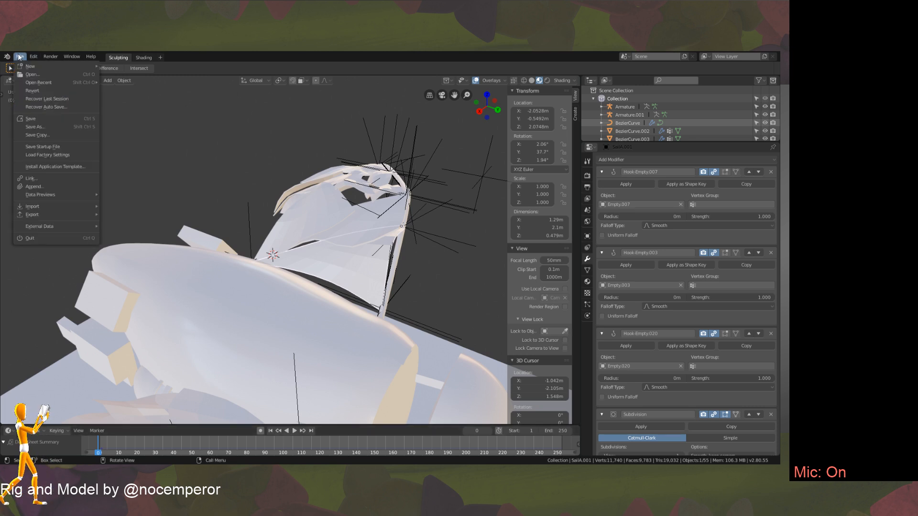
pyautogui.click(48, 74)
pyautogui.click(153, 111)
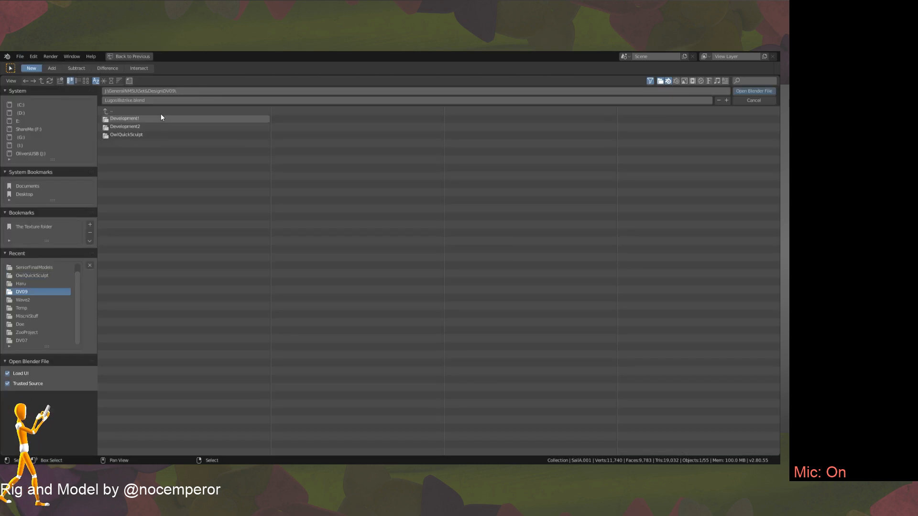
pyautogui.click(159, 112)
pyautogui.click(160, 110)
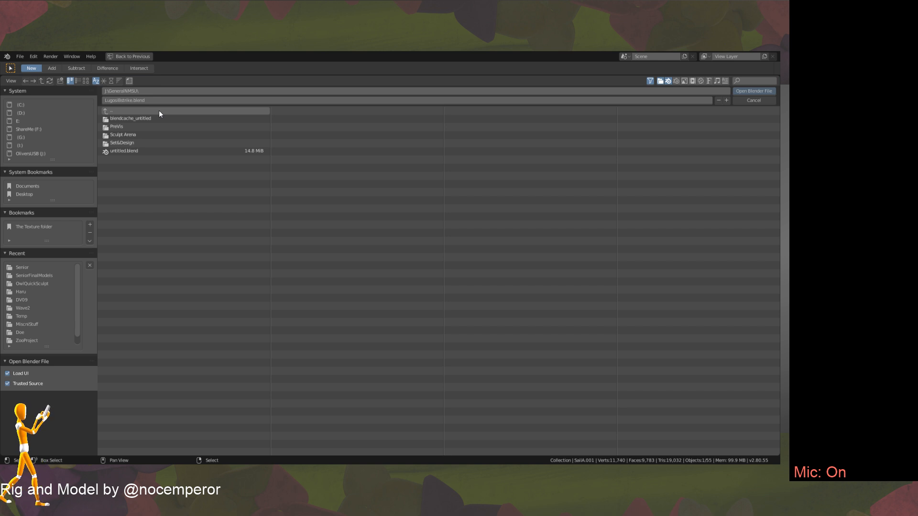
pyautogui.click(159, 111)
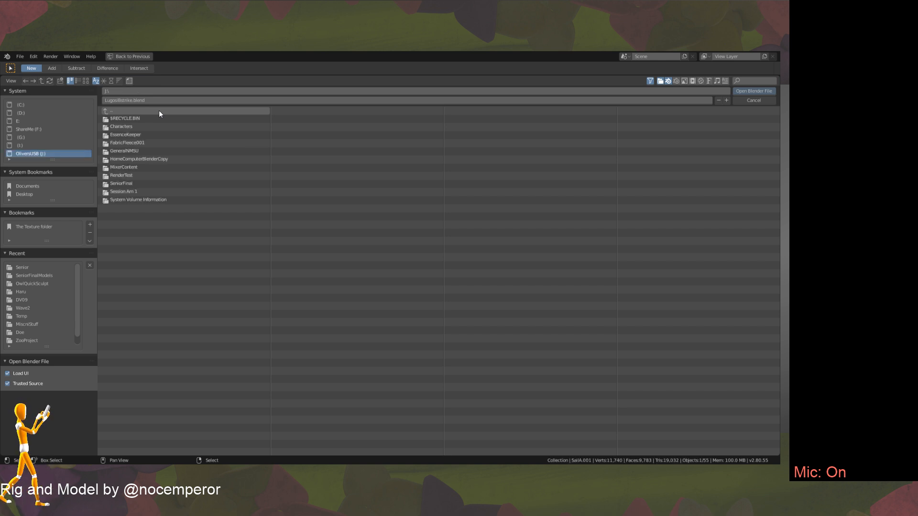
pyautogui.click(750, 100)
# Begin opening another file and go up from the OwlQuickSculpt folder to the root of the USB drive.
pyautogui.click(19, 56)
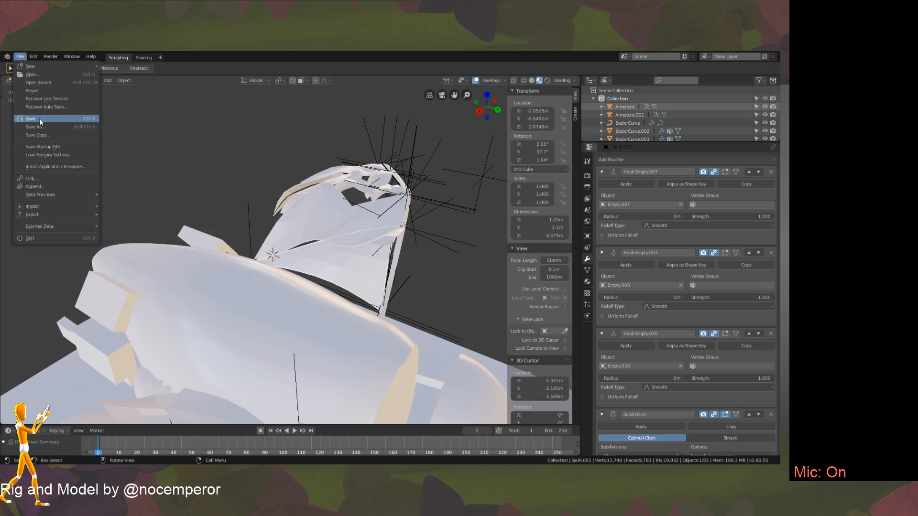
pyautogui.click(25, 73)
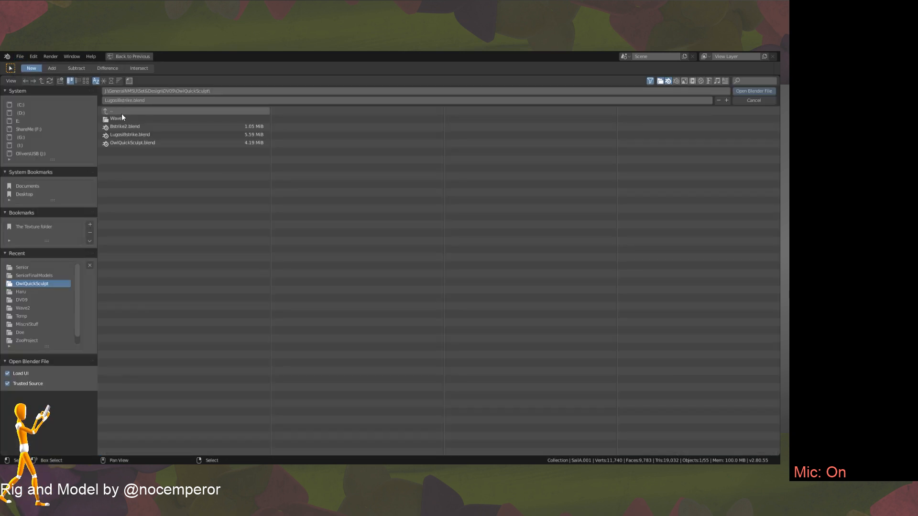
pyautogui.doubleClick(124, 111)
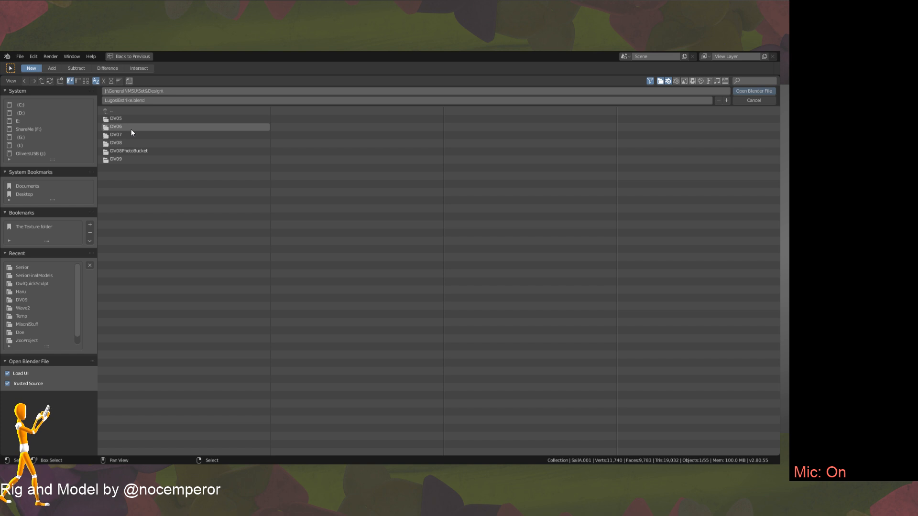
pyautogui.doubleClick(134, 109)
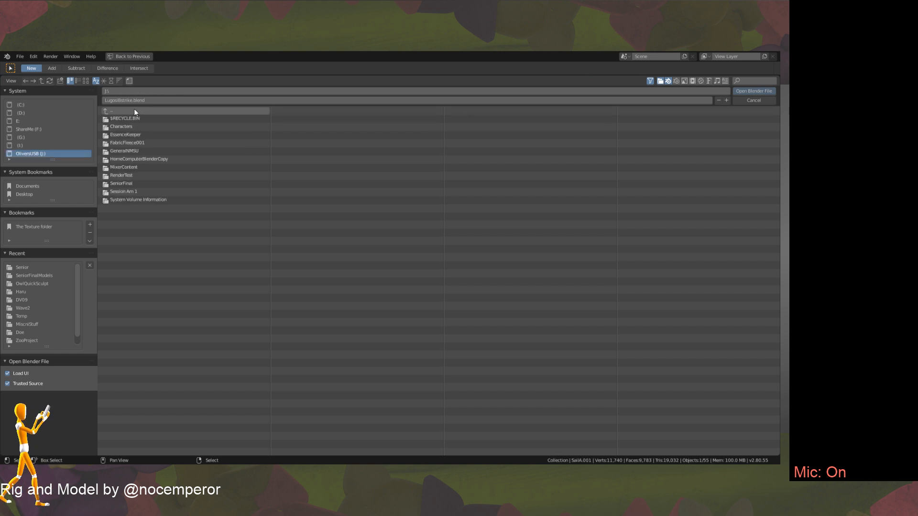
# Look through the top-level folders of the ShareMe (F:), G:, I: and USB drives for a file to open.
pyautogui.click(26, 130)
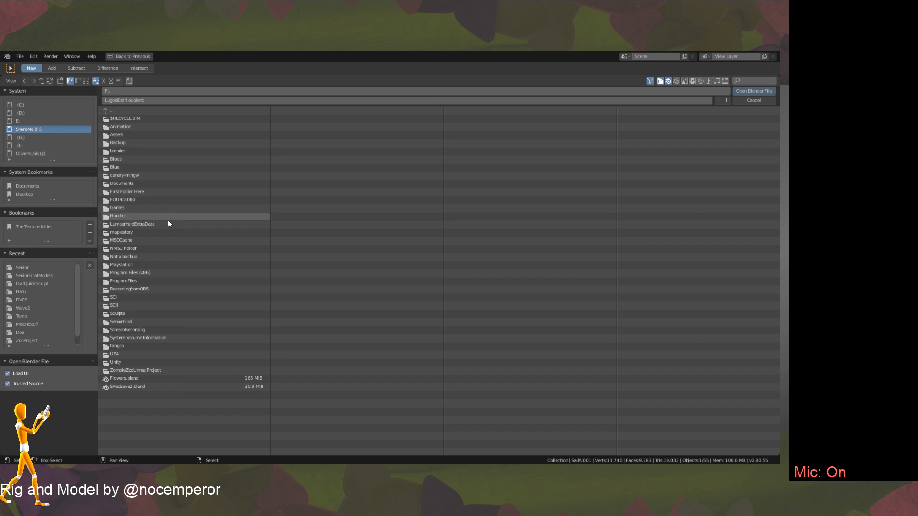
pyautogui.click(52, 152)
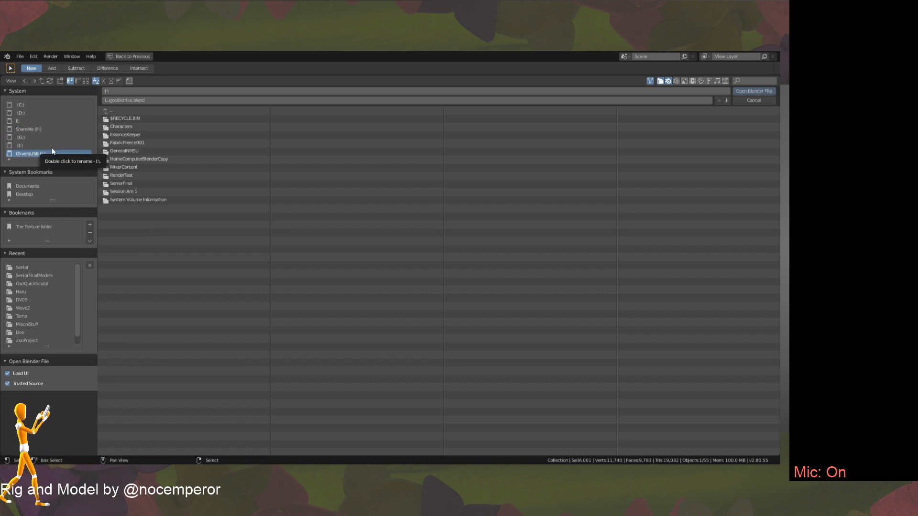
pyautogui.click(52, 145)
pyautogui.click(52, 136)
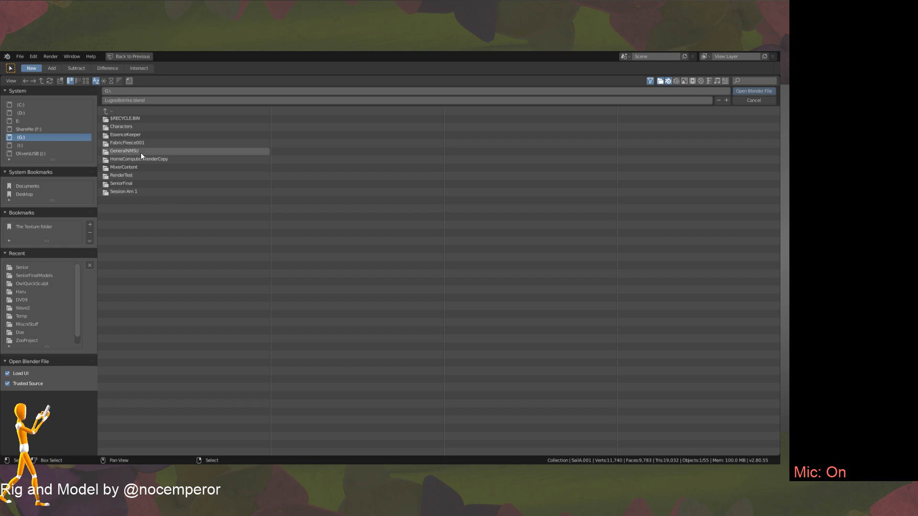
pyautogui.click(51, 146)
pyautogui.click(49, 153)
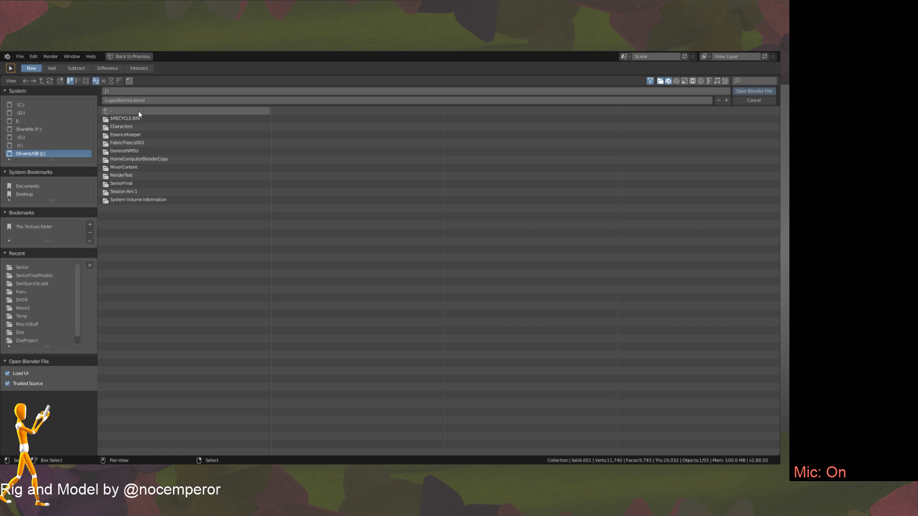
pyautogui.click(67, 139)
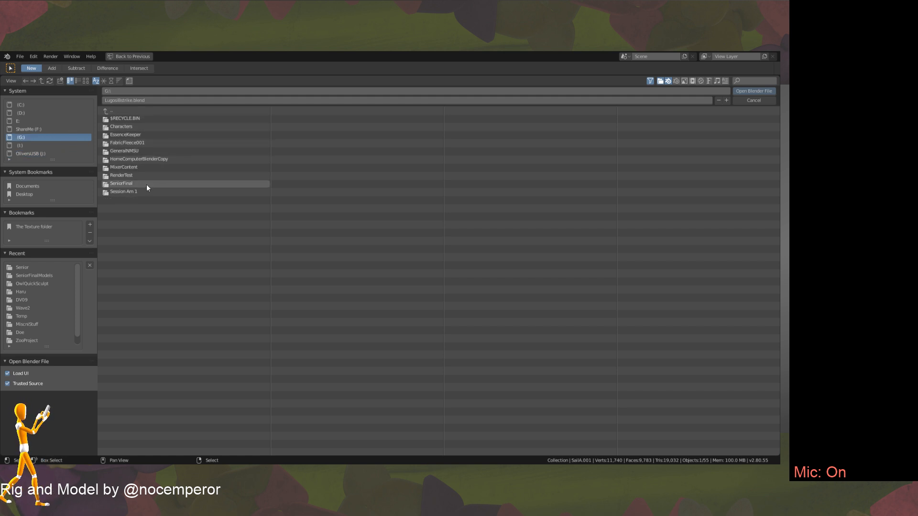
pyautogui.click(71, 129)
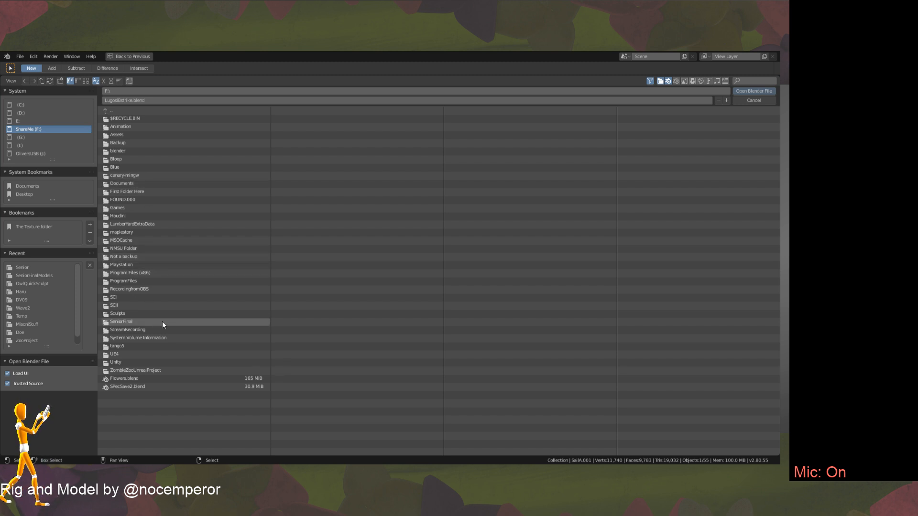
pyautogui.click(31, 136)
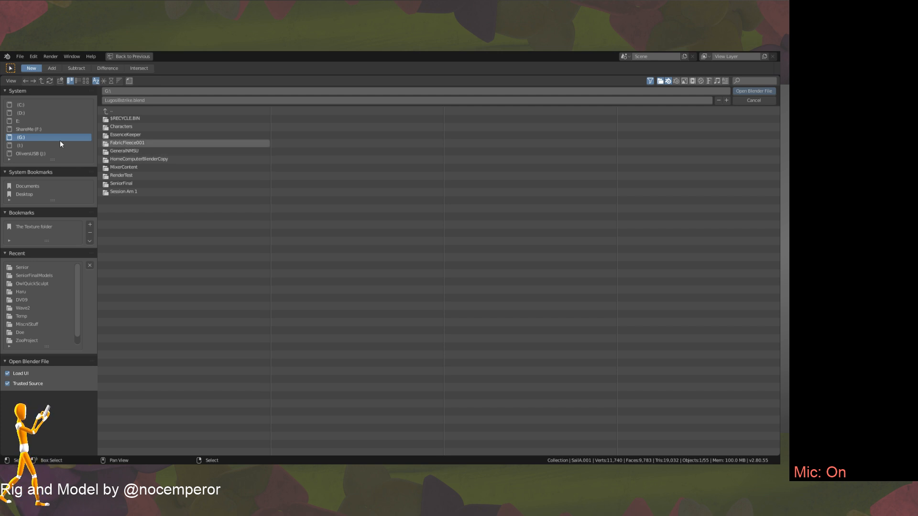
pyautogui.click(56, 146)
pyautogui.click(54, 154)
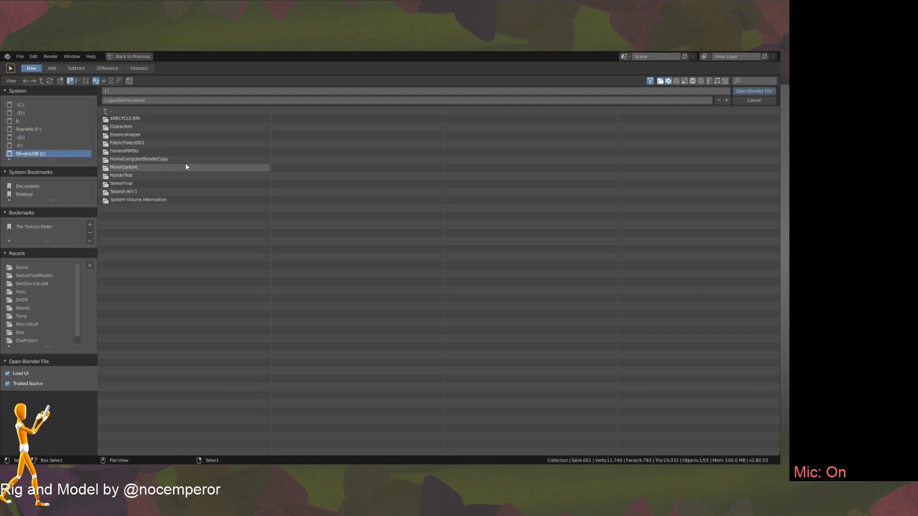
pyautogui.click(46, 129)
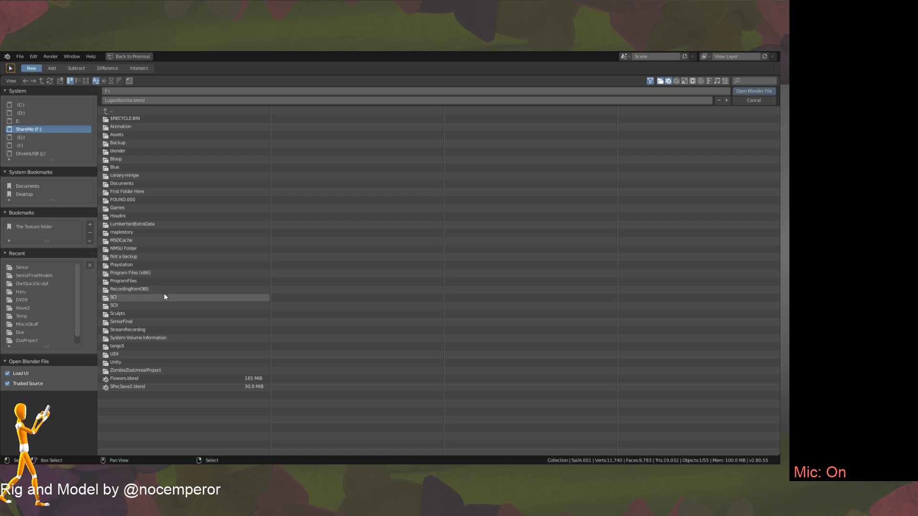
pyautogui.click(50, 153)
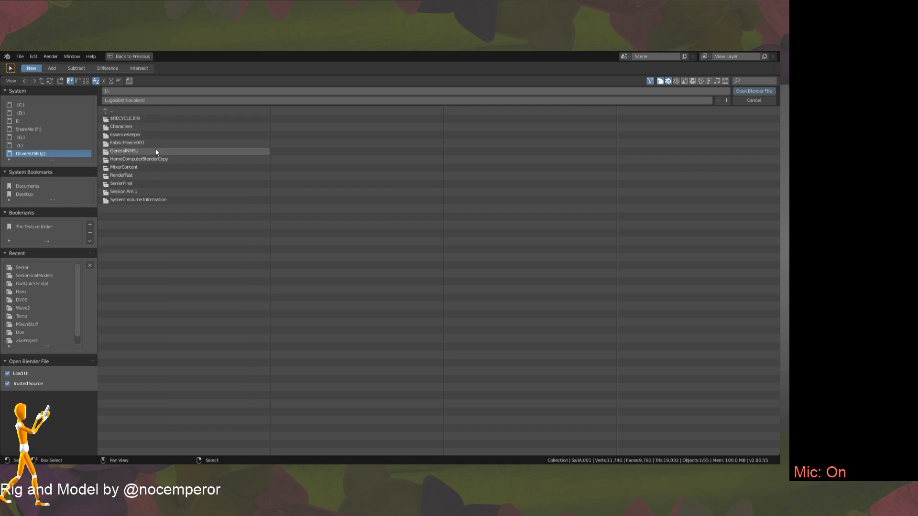
pyautogui.click(47, 137)
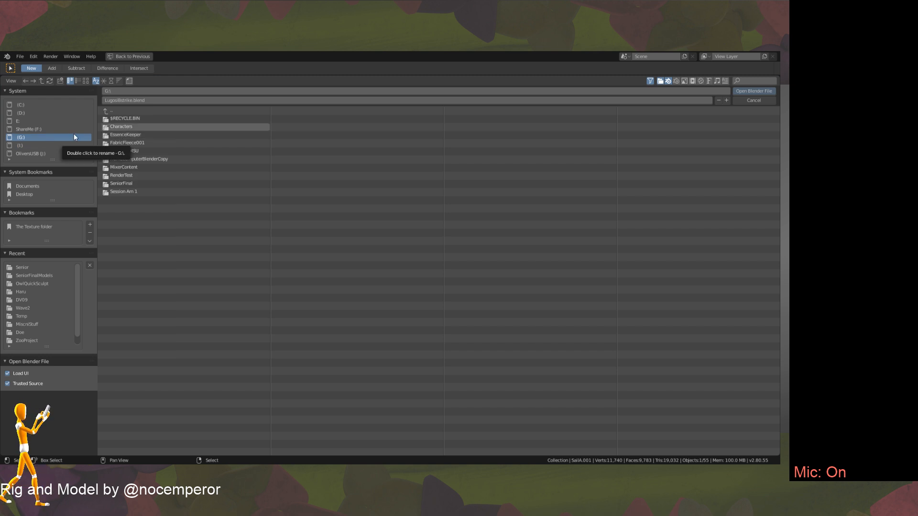
# Open 3.blend from the MiscniStuff folder inside F:\blender.
pyautogui.click(70, 128)
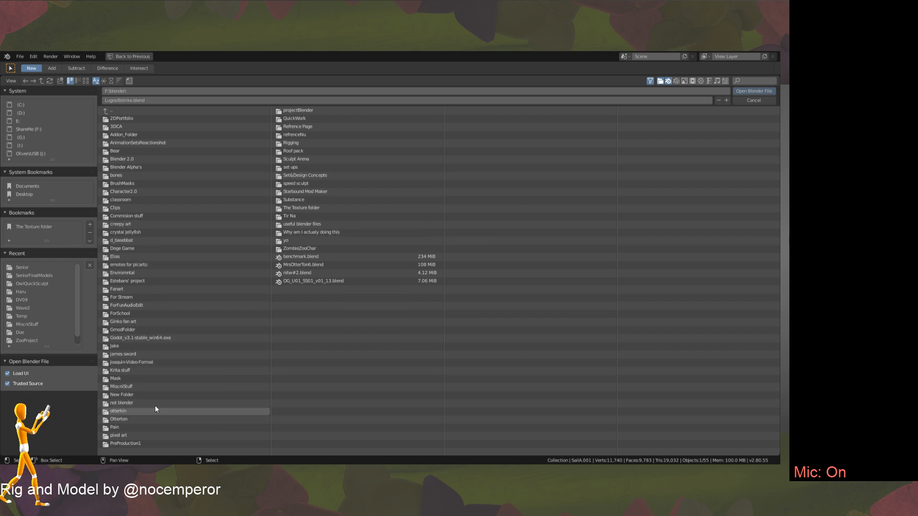
pyautogui.click(153, 386)
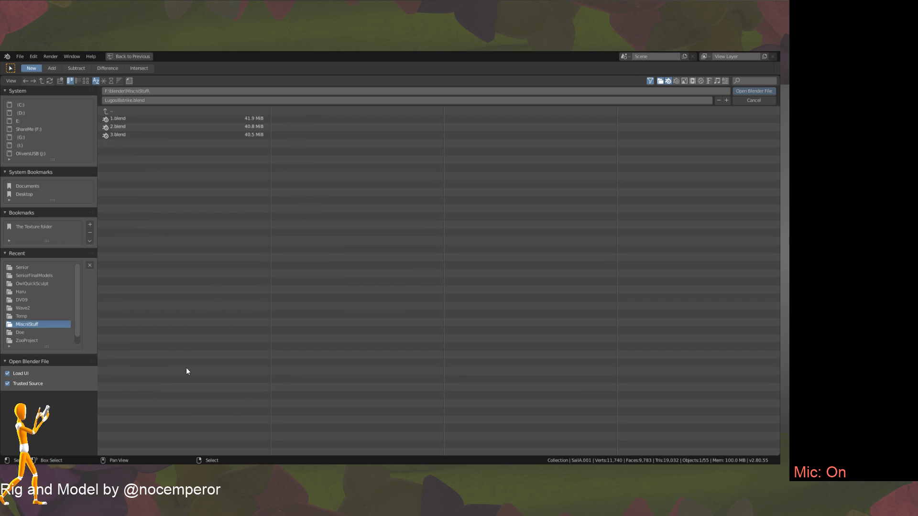
pyautogui.doubleClick(152, 136)
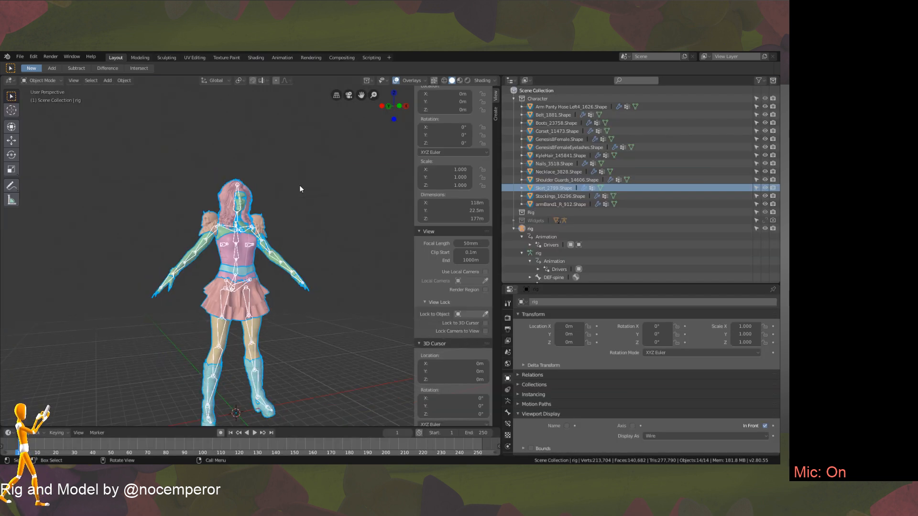
# Examine the rigged character from an angle and play the timeline through to frame 81.
pyautogui.scroll(-2, 299, 185)
pyautogui.moveTo(227, 258); pyautogui.dragTo(254, 274, button='middle')
pyautogui.moveTo(81, 443); pyautogui.dragTo(107, 443, button='right')
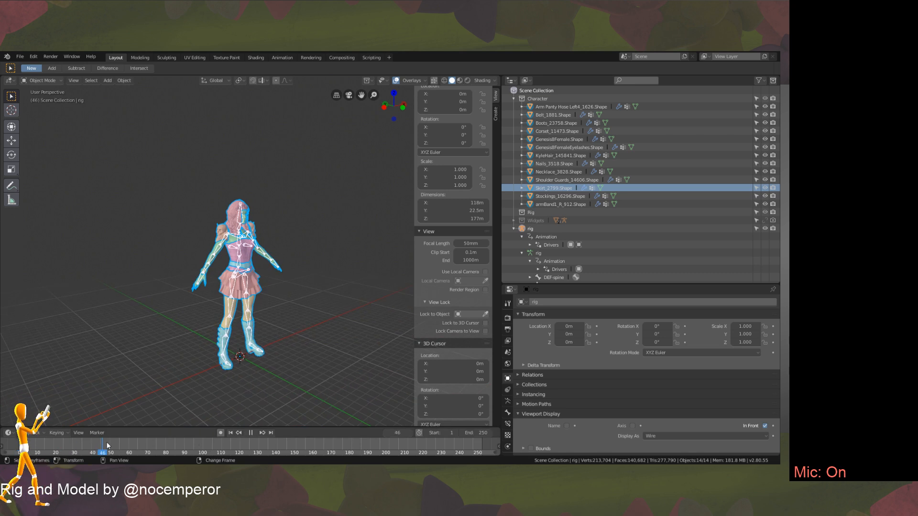
pyautogui.press('space')
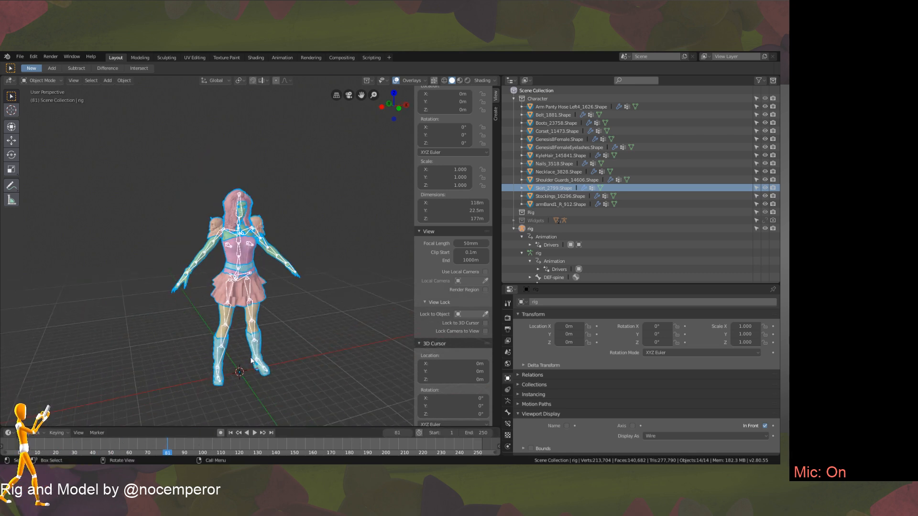
# Open 2.blend from the same folder and examine its rigged character from the side.
pyautogui.click(20, 57)
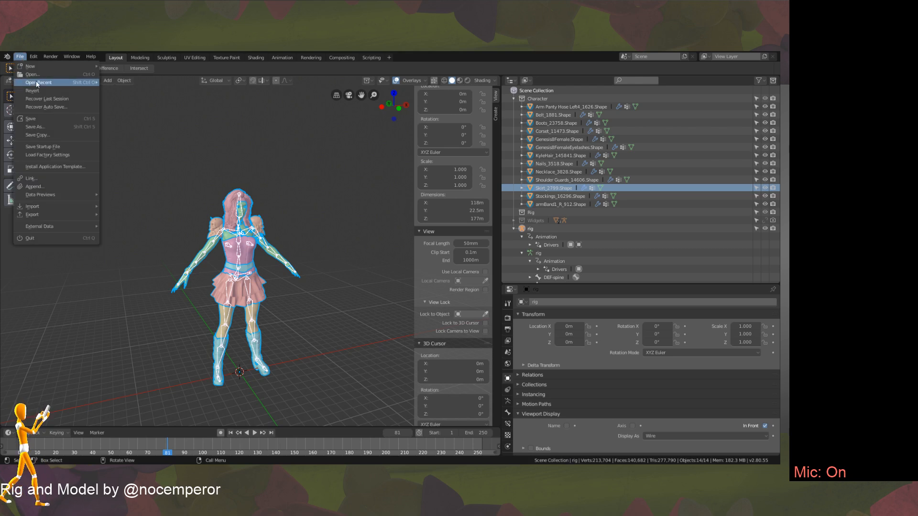
pyautogui.click(32, 75)
pyautogui.click(126, 125)
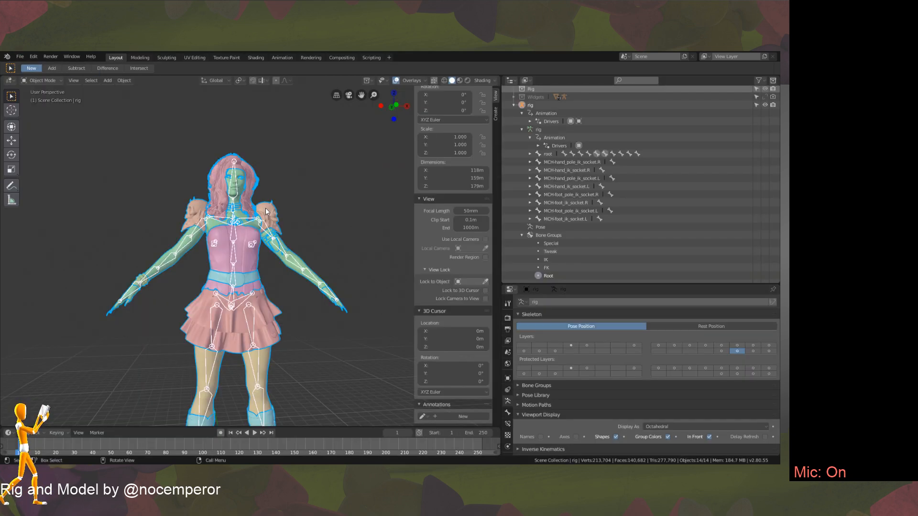
pyautogui.scroll(-4, 265, 209)
pyautogui.moveTo(256, 305); pyautogui.dragTo(313, 329, button='middle')
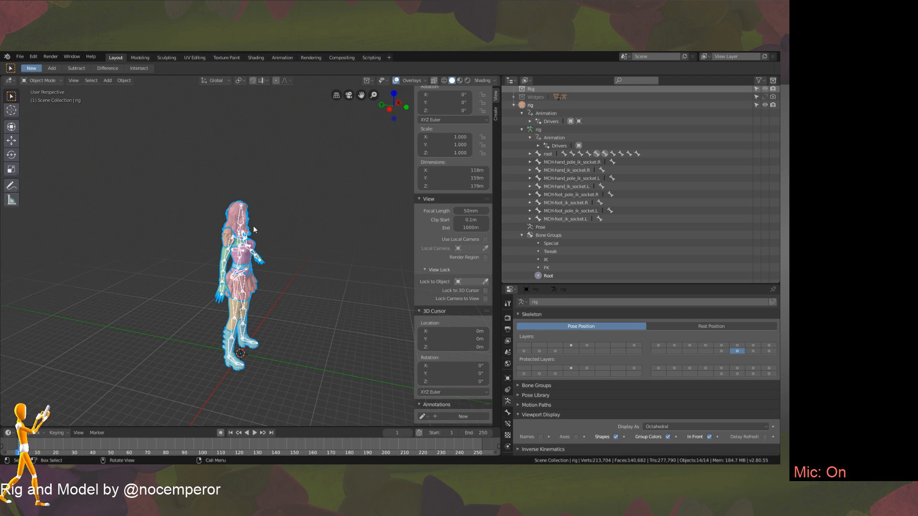
pyautogui.click(21, 57)
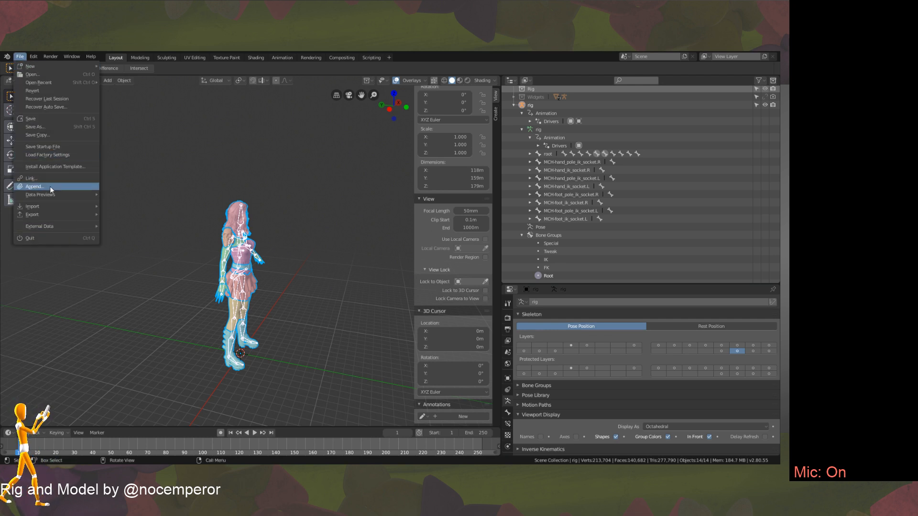
pyautogui.moveTo(84, 81)
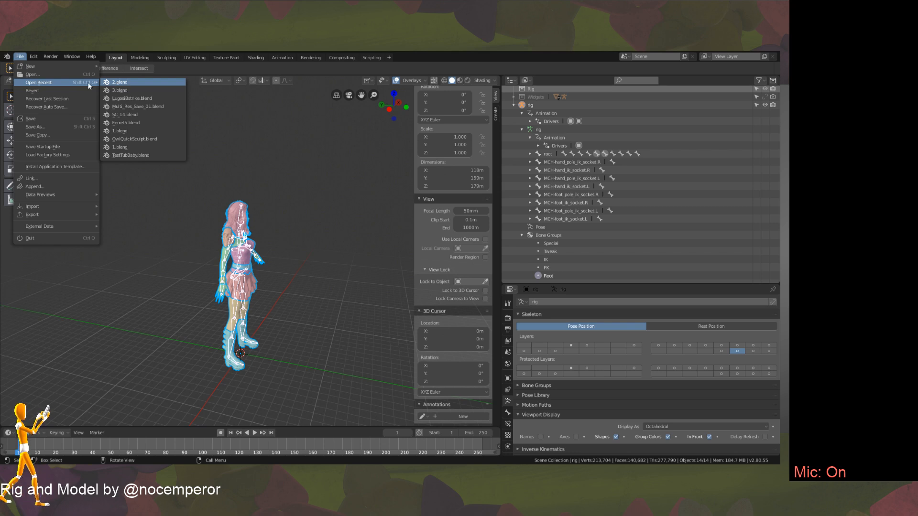
pyautogui.click(53, 74)
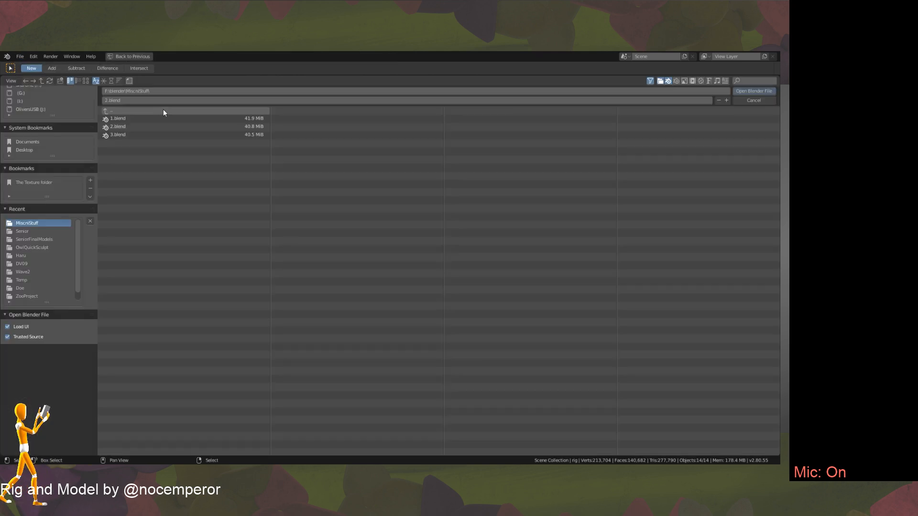
pyautogui.click(750, 103)
# Reopen the ship file from the recently used files.
pyautogui.click(19, 59)
pyautogui.moveTo(76, 81)
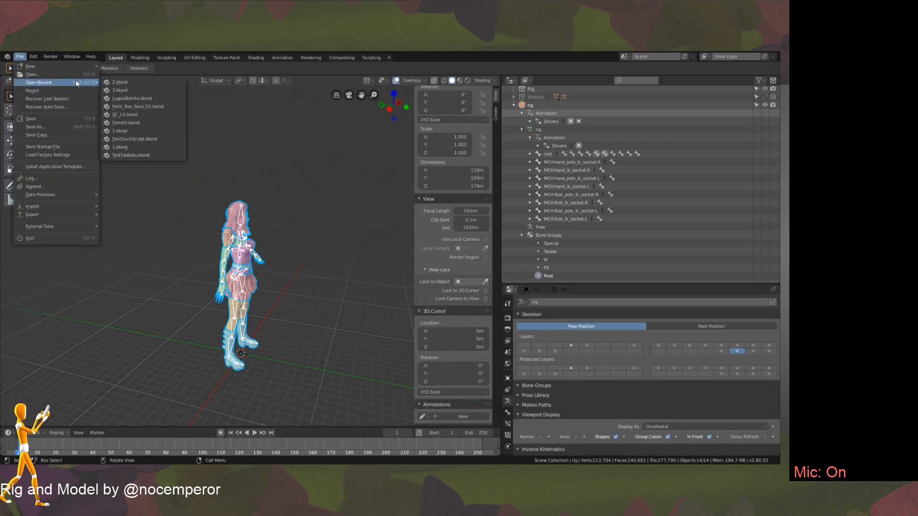
pyautogui.click(142, 98)
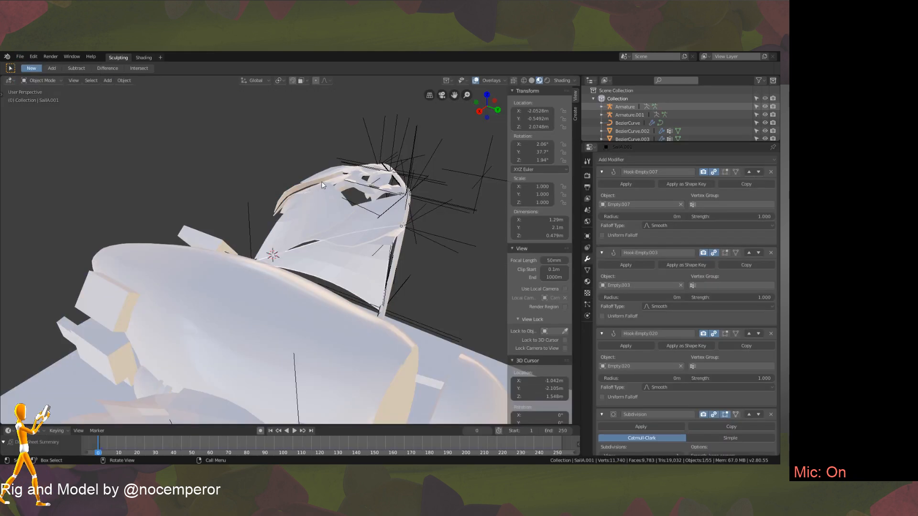
# Play the cloth simulation on the ship's sails and scrub the timeline to frame 40.
pyautogui.scroll(-5, 325, 187)
pyautogui.scroll(7, 289, 305)
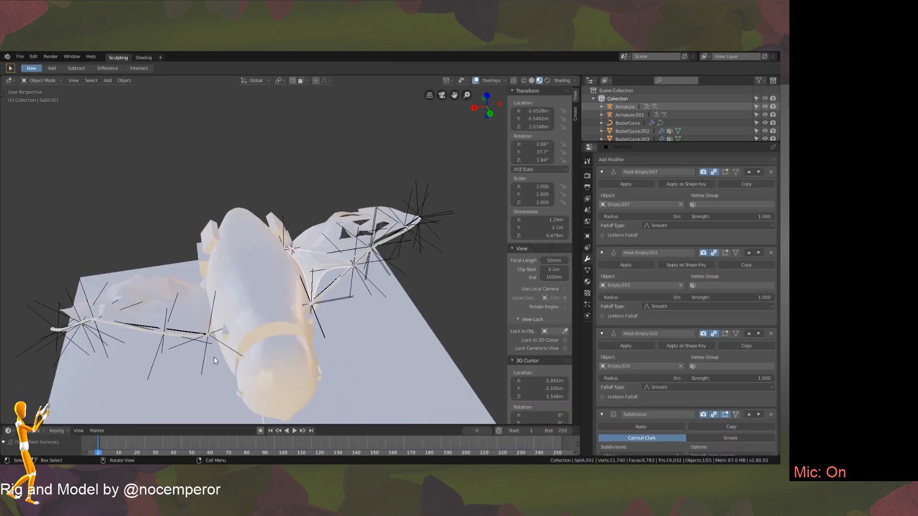
pyautogui.click(294, 430)
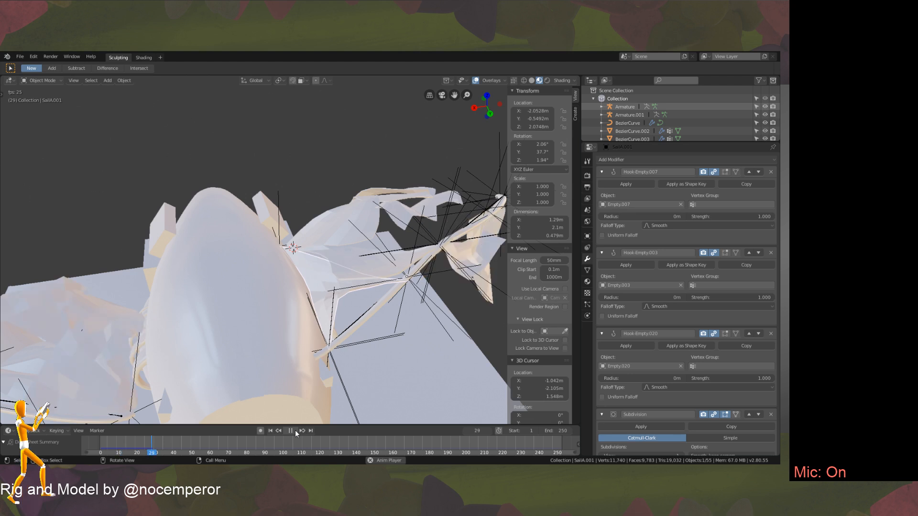
pyautogui.click(294, 430)
pyautogui.click(106, 446)
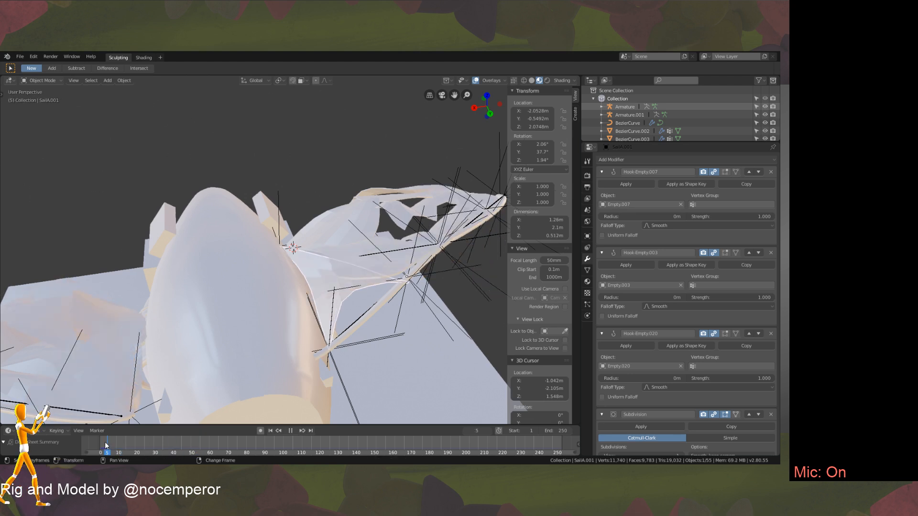
pyautogui.moveTo(106, 446); pyautogui.dragTo(172, 450)
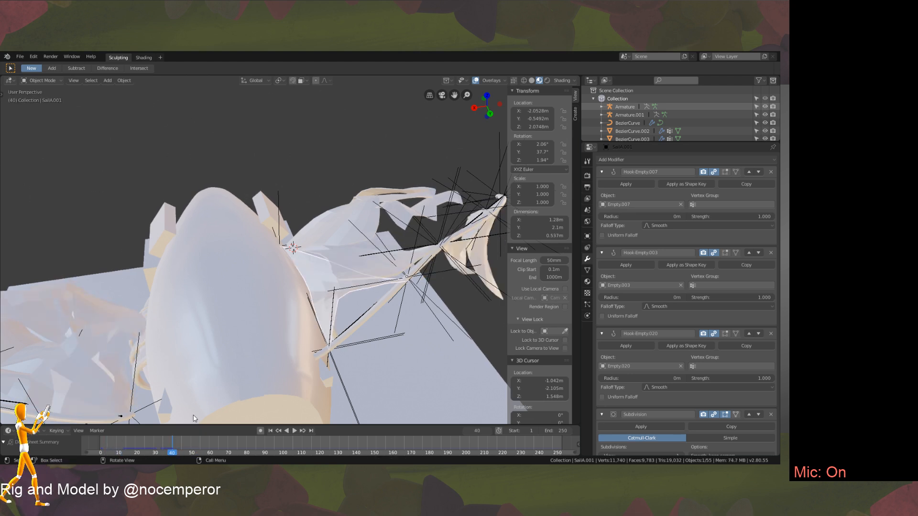
# Open the SailA.000 sail mesh for editing and select a vertex on its lower edge.
pyautogui.moveTo(327, 294); pyautogui.dragTo(368, 294, button='middle')
pyautogui.scroll(3, 368, 294)
pyautogui.click(400, 256)
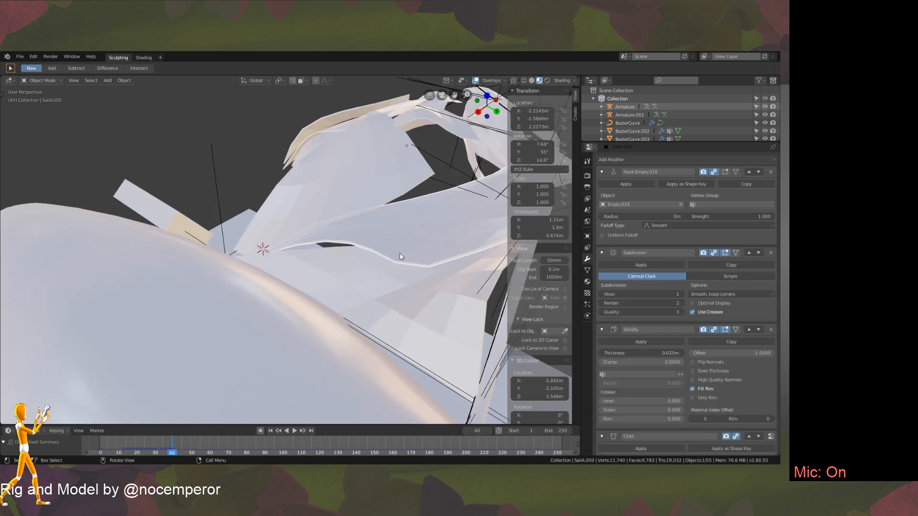
pyautogui.press('Tab')
pyautogui.moveTo(400, 256); pyautogui.dragTo(287, 260, button='middle')
pyautogui.scroll(1, 377, 282)
pyautogui.click(353, 275)
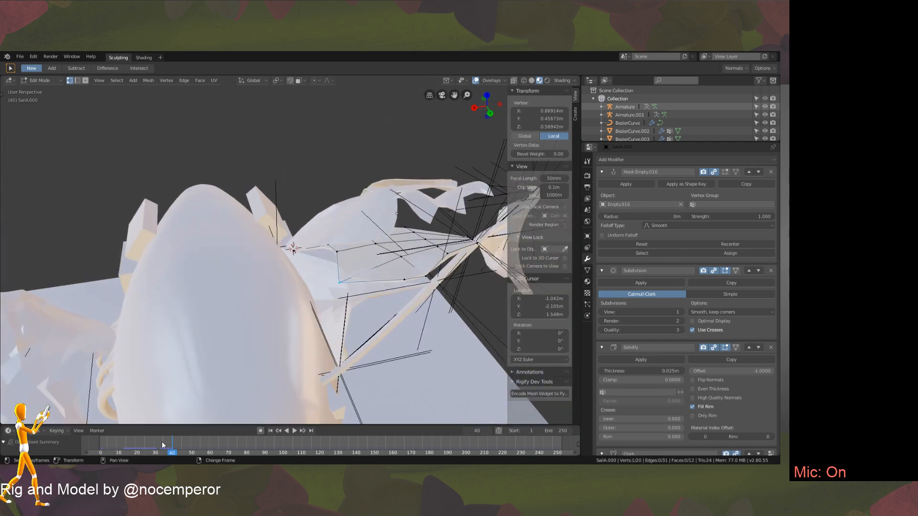
# Rewind the timeline and replay the simulation several times, examining the SailA.000 sail from different angles.
pyautogui.click(106, 444)
pyautogui.press('space')
pyautogui.moveTo(107, 442); pyautogui.dragTo(97, 443, button='right')
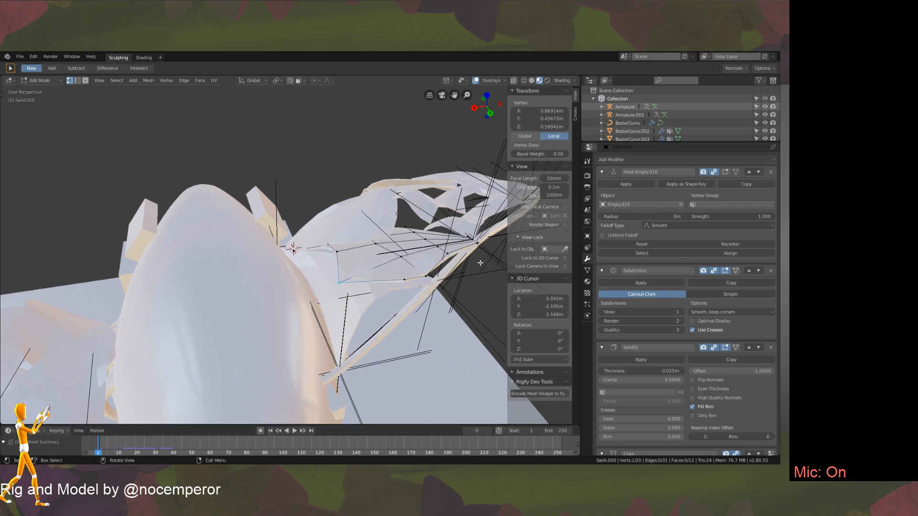
pyautogui.press('Tab')
pyautogui.click(294, 431)
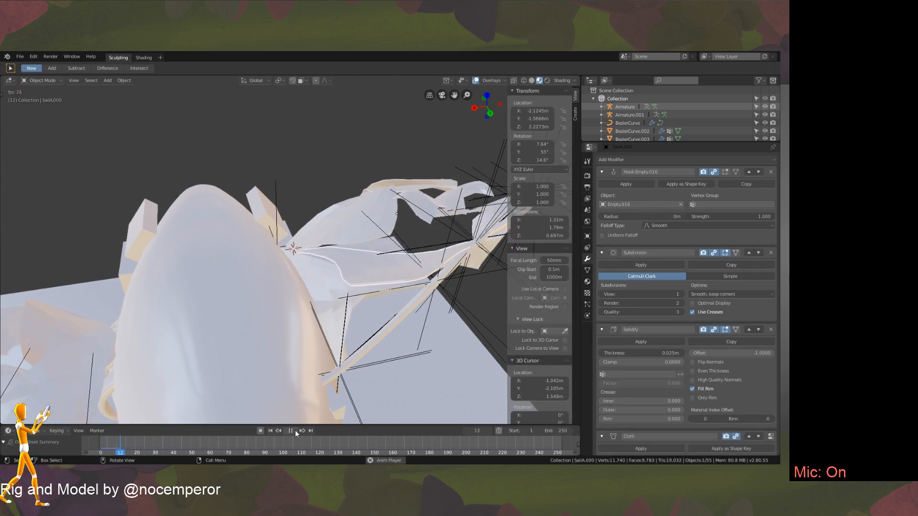
pyautogui.moveTo(315, 357); pyautogui.dragTo(353, 321, button='middle')
pyautogui.moveTo(158, 439); pyautogui.dragTo(98, 440, button='right')
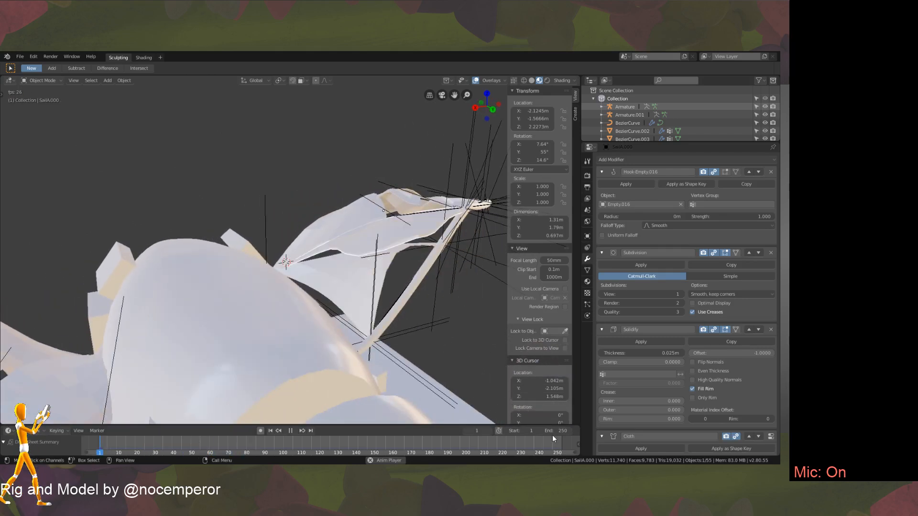
pyautogui.moveTo(379, 349); pyautogui.dragTo(390, 332, button='middle')
pyautogui.moveTo(173, 440); pyautogui.dragTo(98, 439, button='right')
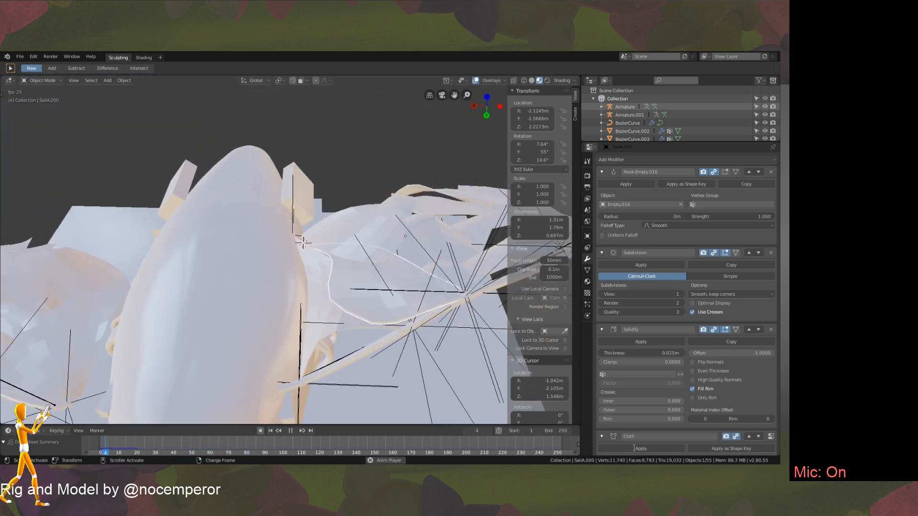
pyautogui.click(291, 431)
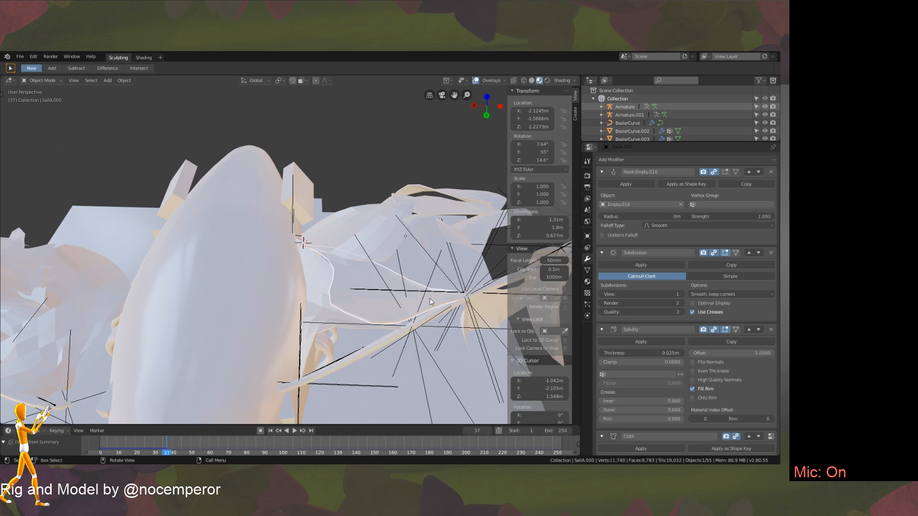
# Scrub the simulation from the start to frame 39 and examine both sets of sails from front and side.
pyautogui.moveTo(432, 302); pyautogui.dragTo(335, 287, button='middle')
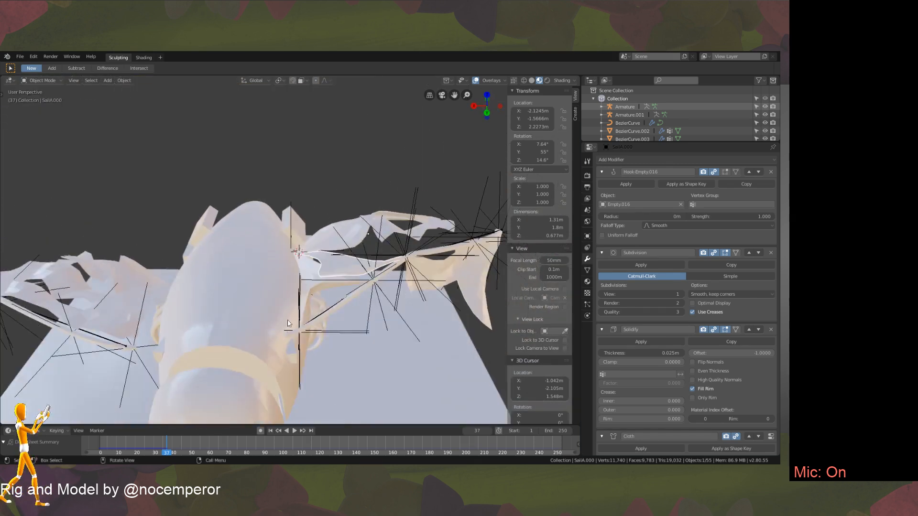
pyautogui.click(103, 446)
pyautogui.press('space')
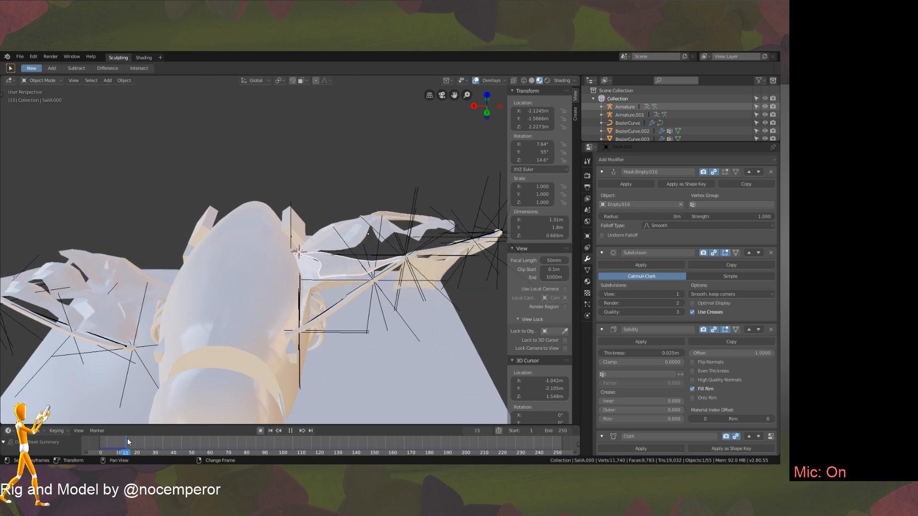
pyautogui.moveTo(136, 428); pyautogui.dragTo(115, 442, button='right')
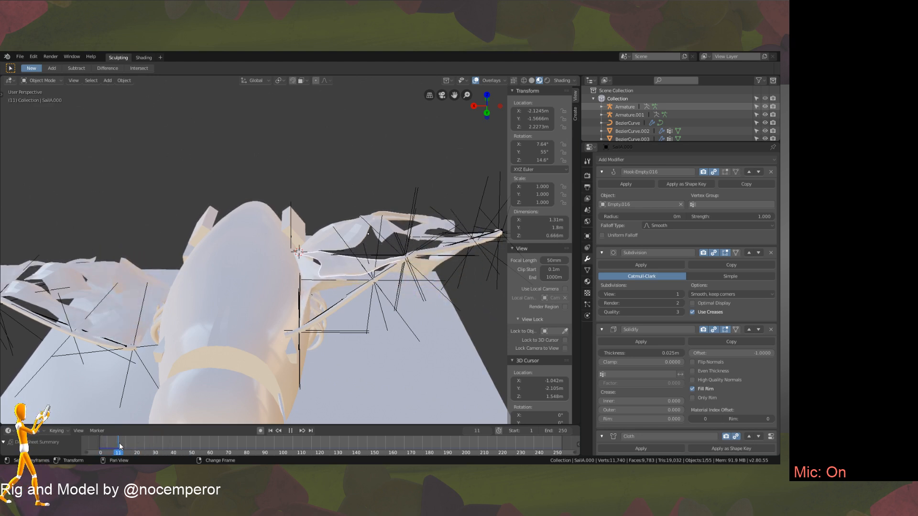
pyautogui.moveTo(147, 451); pyautogui.dragTo(167, 411)
pyautogui.moveTo(282, 307); pyautogui.dragTo(305, 240, button='middle')
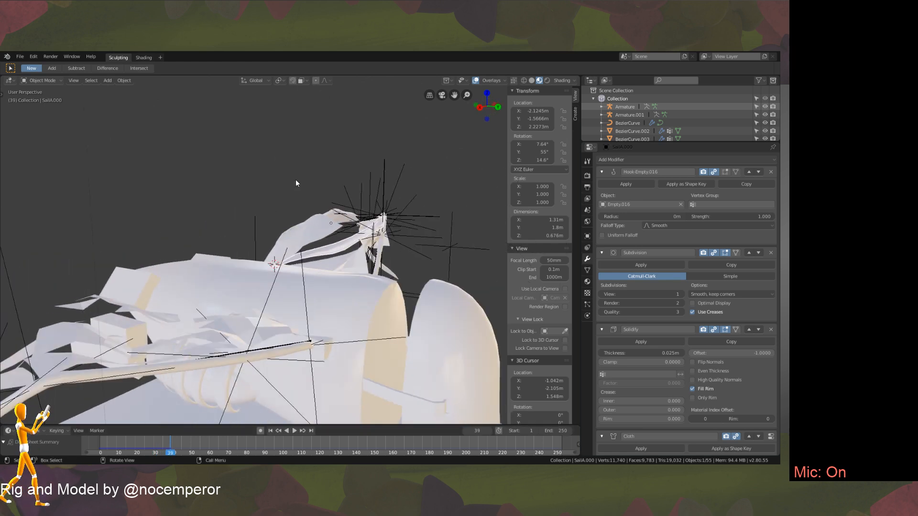
# Move one four-vertex face of the SailA.000 mesh down about 0.15 m and rotate it about the global Y axis.
pyautogui.moveTo(295, 183); pyautogui.dragTo(365, 265, button='middle')
pyautogui.press('Tab')
pyautogui.keyDown('shift'); pyautogui.click(342, 261); pyautogui.keyUp('shift')
pyautogui.keyDown('shift'); pyautogui.click(355, 273); pyautogui.keyUp('shift')
pyautogui.press('g')
pyautogui.press('z')
pyautogui.click(350, 276)
pyautogui.press('r')
pyautogui.press('x')
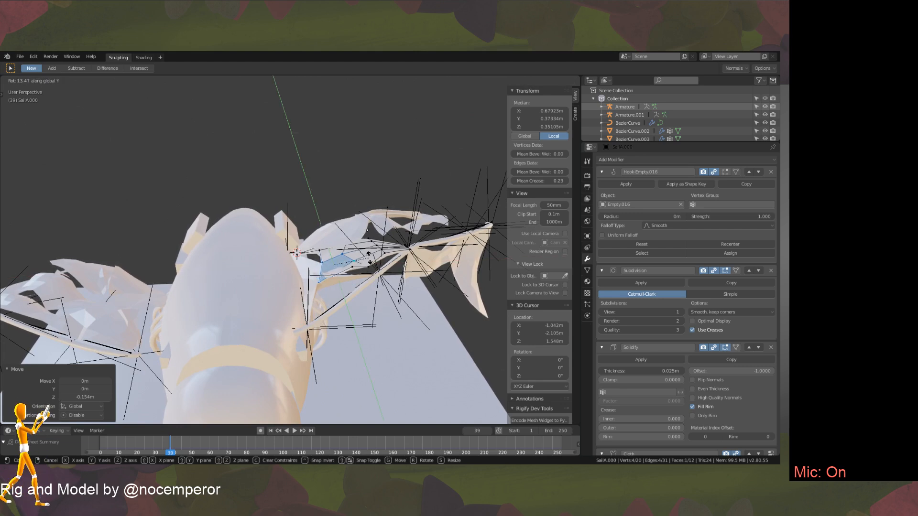
pyautogui.click(368, 258)
# Adjust the selected SailA.000 vertices along the X axis and along the Z axis, and leave mesh editing.
pyautogui.moveTo(368, 259); pyautogui.dragTo(403, 281, button='middle')
pyautogui.press('g')
pyautogui.press('x')
pyautogui.click(359, 263)
pyautogui.press('g')
pyautogui.press('z')
pyautogui.click(359, 263)
pyautogui.press('Tab')
pyautogui.click(347, 285)
# Select the SailA.001 sail and replay the simulation from the start of the timeline.
pyautogui.moveTo(347, 284); pyautogui.dragTo(224, 385, button='middle')
pyautogui.click(363, 272)
pyautogui.moveTo(152, 446); pyautogui.dragTo(78, 435, button='right')
pyautogui.press('space')
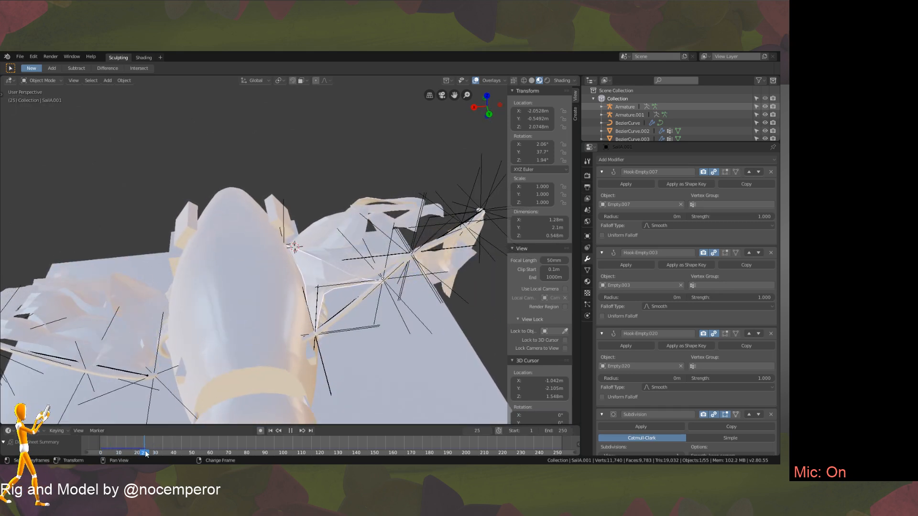
pyautogui.press('space')
pyautogui.moveTo(299, 221); pyautogui.dragTo(367, 225, button='middle')
# Compare the meshes of the adjoining SailA.001 and SailA.000 sails, switching each in and out of editing.
pyautogui.click(366, 259)
pyautogui.press('Tab')
pyautogui.moveTo(366, 259)
pyautogui.mouseDown(button='middle')
pyautogui.moveTo(367, 277)
pyautogui.moveTo(365, 248)
pyautogui.moveTo(363, 306)
pyautogui.moveTo(362, 252)
pyautogui.moveTo(367, 288)
pyautogui.moveTo(349, 277)
pyautogui.moveTo(362, 269)
pyautogui.moveTo(350, 275)
pyautogui.moveTo(342, 238)
pyautogui.moveTo(349, 265)
pyautogui.mouseUp(button='middle')
pyautogui.press('Tab')
pyautogui.press('Tab')
pyautogui.click(337, 264)
pyautogui.press('Tab')
pyautogui.click(355, 277)
pyautogui.press('Tab')
pyautogui.press('Tab')
pyautogui.click(348, 261)
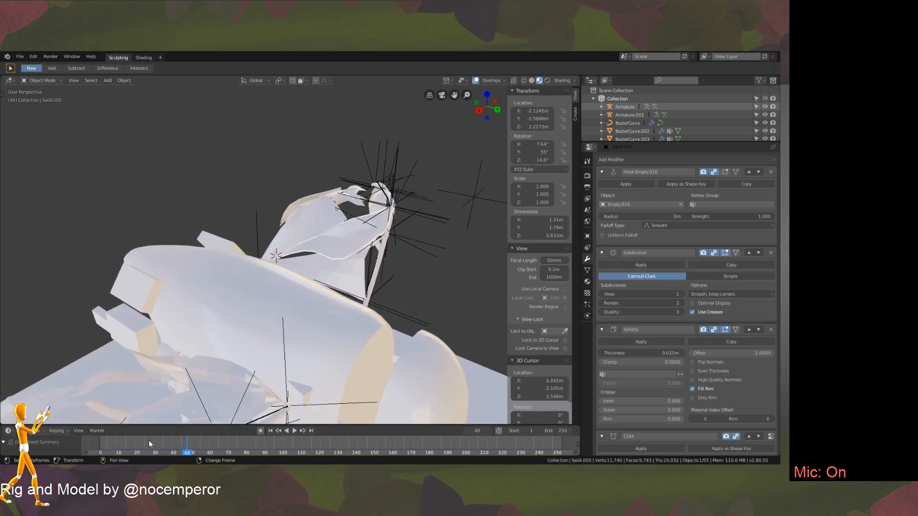
# Return the timeline to frame 0 and move the selected SailA.000 vertices vertically.
pyautogui.moveTo(149, 441); pyautogui.dragTo(98, 442, button='right')
pyautogui.moveTo(350, 258)
pyautogui.mouseDown(button='middle')
pyautogui.moveTo(420, 233)
pyautogui.moveTo(365, 254)
pyautogui.moveTo(347, 238)
pyautogui.moveTo(402, 245)
pyautogui.moveTo(427, 262)
pyautogui.moveTo(347, 271)
pyautogui.moveTo(372, 279)
pyautogui.moveTo(365, 258)
pyautogui.moveTo(359, 270)
pyautogui.mouseUp(button='middle')
pyautogui.press('Tab')
pyautogui.press('g')
pyautogui.press('z')
pyautogui.click(347, 238)
pyautogui.press('Tab')
# Snap the 3D cursor to the selected vertex of the SailA.001 mesh.
pyautogui.click(372, 279)
pyautogui.press('Tab')
pyautogui.hotkey('shift', 's')
pyautogui.click(381, 298)
pyautogui.press('Tab')
# Shift the SailA.000 vertex along the Z axis toward the 3D cursor.
pyautogui.click(342, 232)
pyautogui.moveTo(341, 232); pyautogui.dragTo(380, 271, button='middle')
pyautogui.press('Tab')
pyautogui.press('g')
pyautogui.press('z')
pyautogui.click(369, 242)
pyautogui.press('Tab')
# Add a vertex group named WingStitch to the SailA.001 mesh and assign the selected vertex to it.
pyautogui.click(354, 263)
pyautogui.press('Tab')
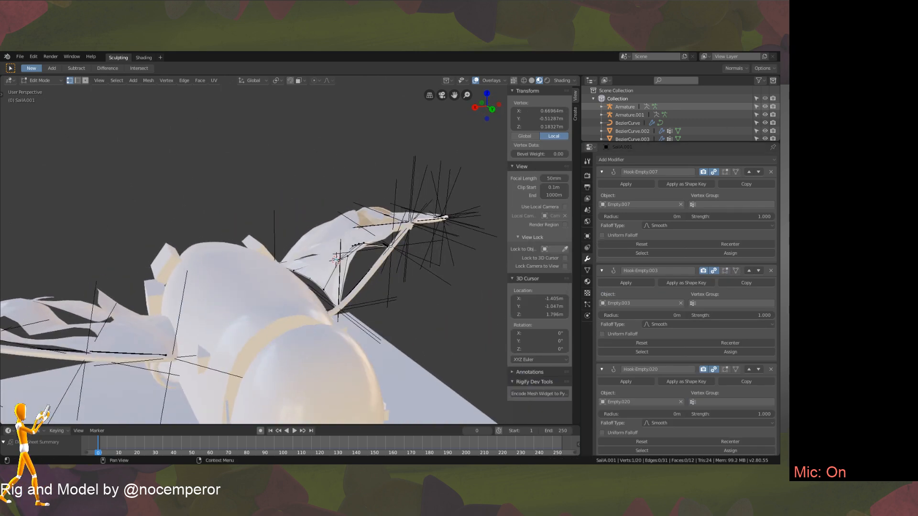
pyautogui.click(587, 270)
pyautogui.moveTo(397, 268)
pyautogui.mouseDown(button='middle')
pyautogui.moveTo(425, 260)
pyautogui.moveTo(412, 265)
pyautogui.mouseUp(button='middle')
pyautogui.press('KP_Decimal')
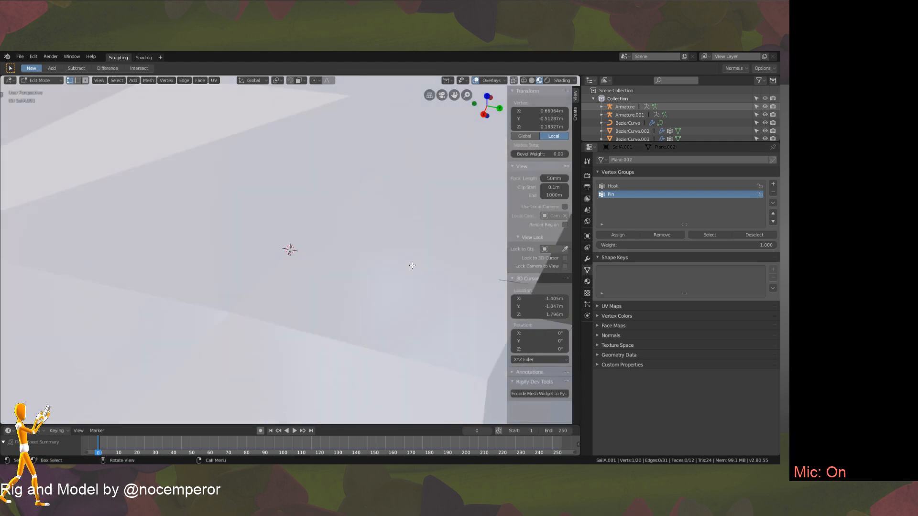
pyautogui.keyDown('ctrl'); pyautogui.moveTo(382, 208); pyautogui.dragTo(459, 258, button='middle'); pyautogui.keyUp('ctrl')
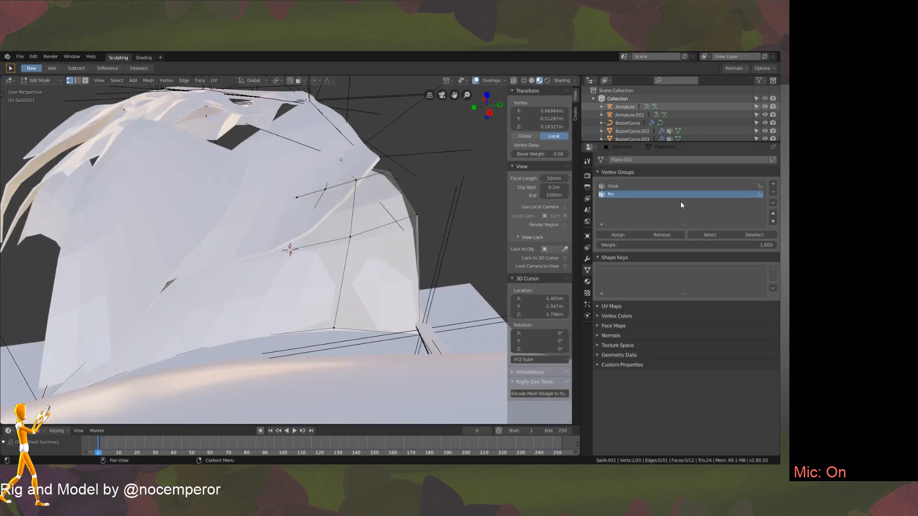
pyautogui.click(772, 184)
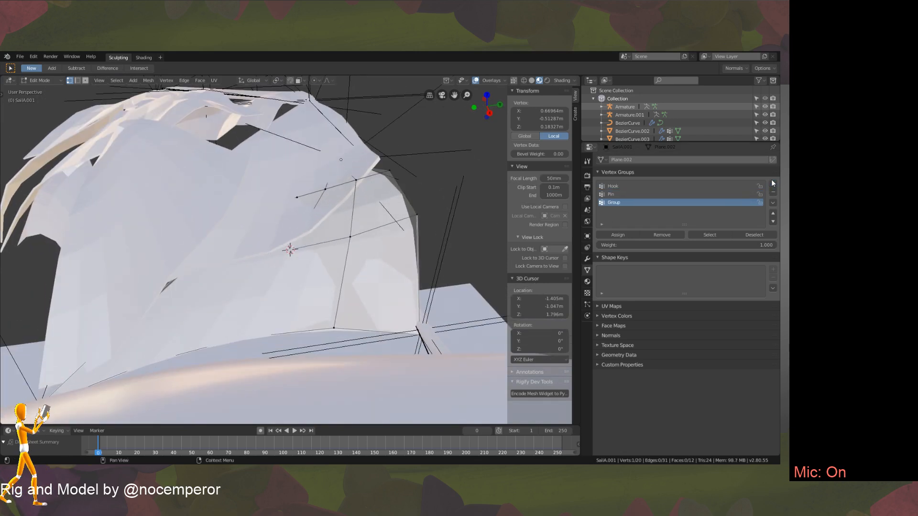
pyautogui.doubleClick(706, 202)
pyautogui.write('Wi')
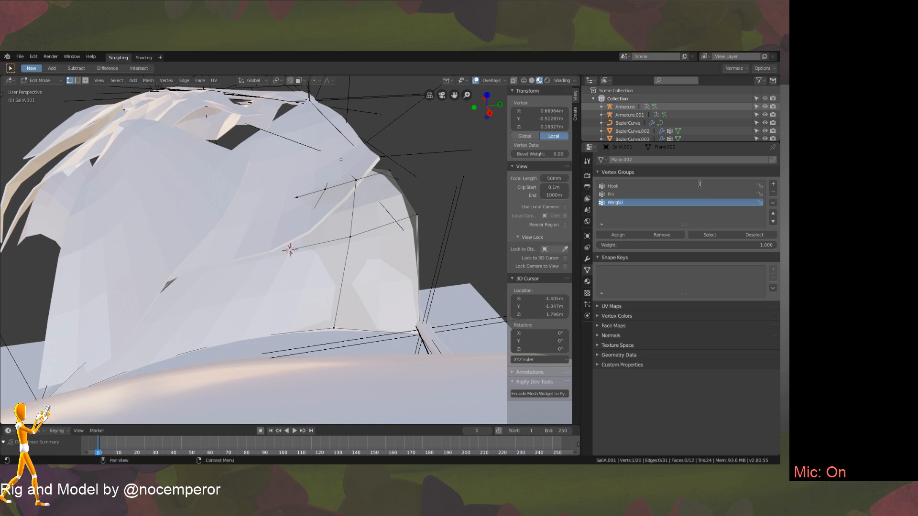
pyautogui.click(618, 235)
# Align the SailA.000 edge vertex with the 3D cursor by moving it freely and along the Z axis.
pyautogui.moveTo(421, 249); pyautogui.dragTo(335, 272, button='middle')
pyautogui.press('Tab')
pyautogui.click(331, 216)
pyautogui.press('Tab')
pyautogui.press('g')
pyautogui.click(372, 255)
pyautogui.press('g')
pyautogui.press('z')
pyautogui.click(365, 252)
pyautogui.press('Tab')
# Check the vertices of both sail meshes where SailA.000 and SailA.001 meet.
pyautogui.press('Tab')
pyautogui.press('Tab')
pyautogui.click(367, 262)
pyautogui.press('Tab')
pyautogui.press('Tab')
pyautogui.click(319, 225)
pyautogui.press('Tab')
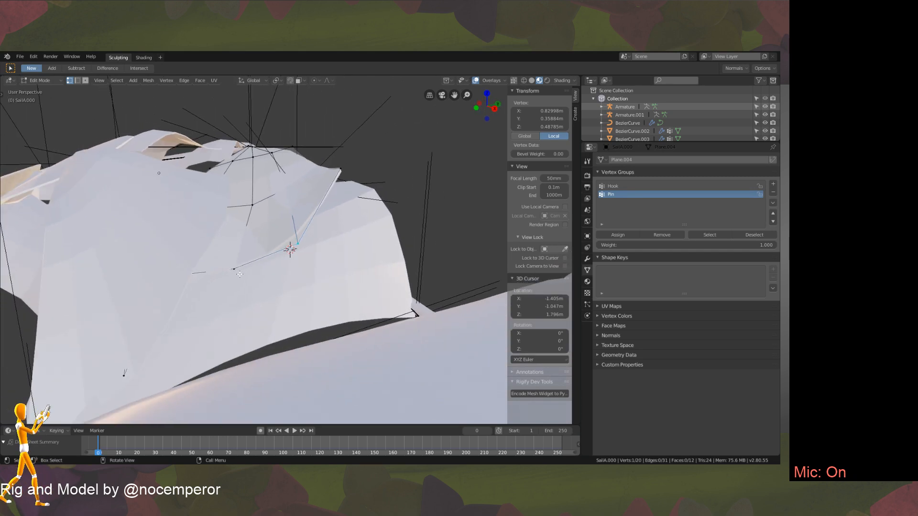
# Examine the modifier stacks of the SailA.000 and SailA.001 sails and how their meshes line up.
pyautogui.press('Tab')
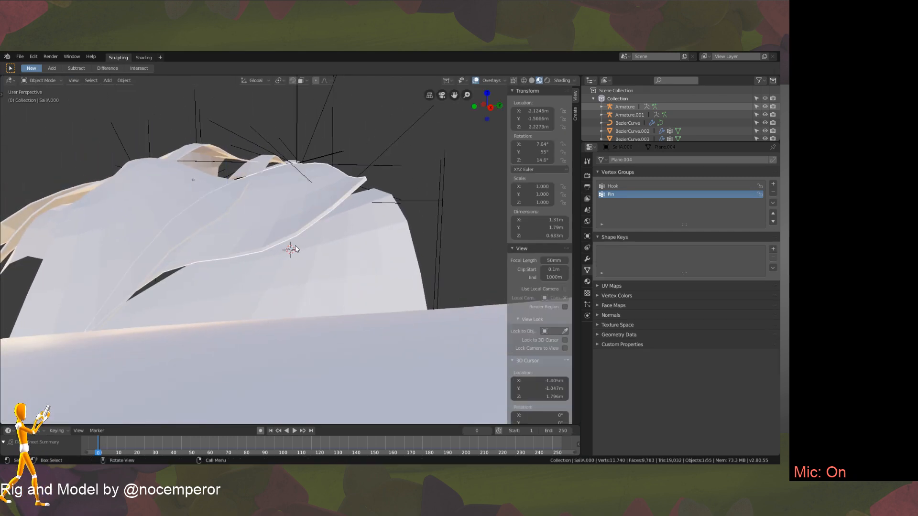
pyautogui.press('Tab')
pyautogui.moveTo(295, 248)
pyautogui.mouseDown(button='middle')
pyautogui.moveTo(345, 263)
pyautogui.moveTo(296, 246)
pyautogui.mouseUp(button='middle')
pyautogui.moveTo(330, 273); pyautogui.dragTo(310, 269, button='middle')
pyautogui.click(587, 258)
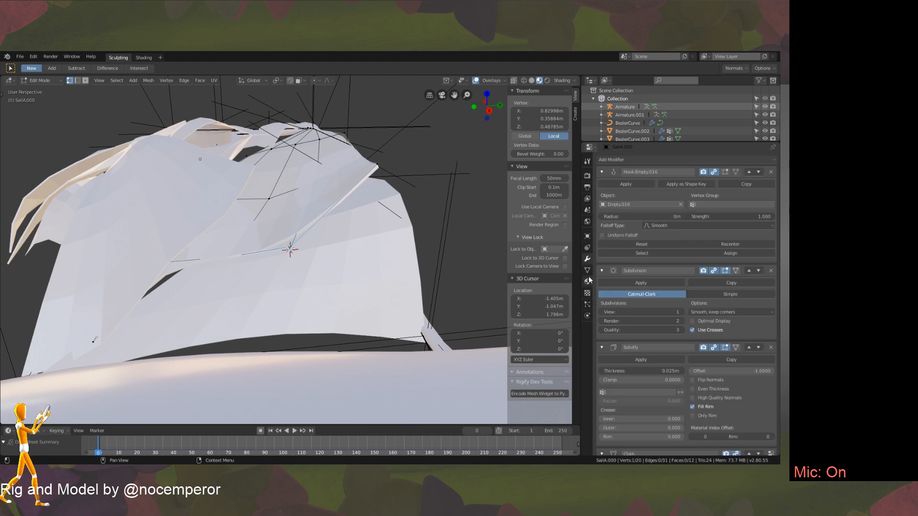
pyautogui.moveTo(444, 246); pyautogui.dragTo(380, 267, button='middle')
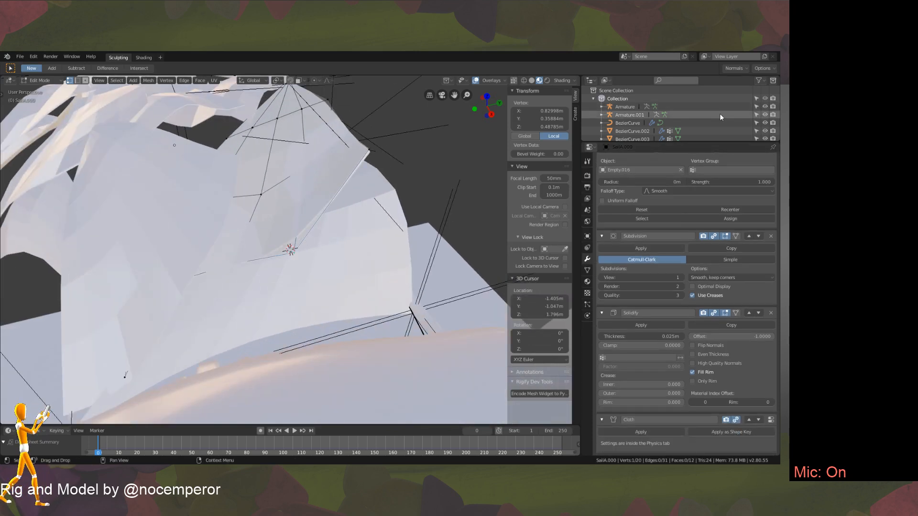
pyautogui.scroll(-2, 698, 175)
pyautogui.press('Tab')
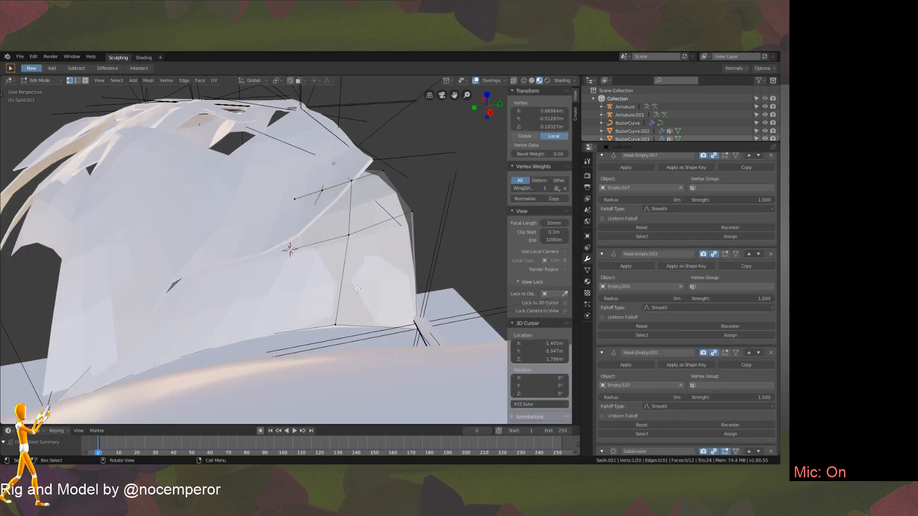
pyautogui.press('Tab')
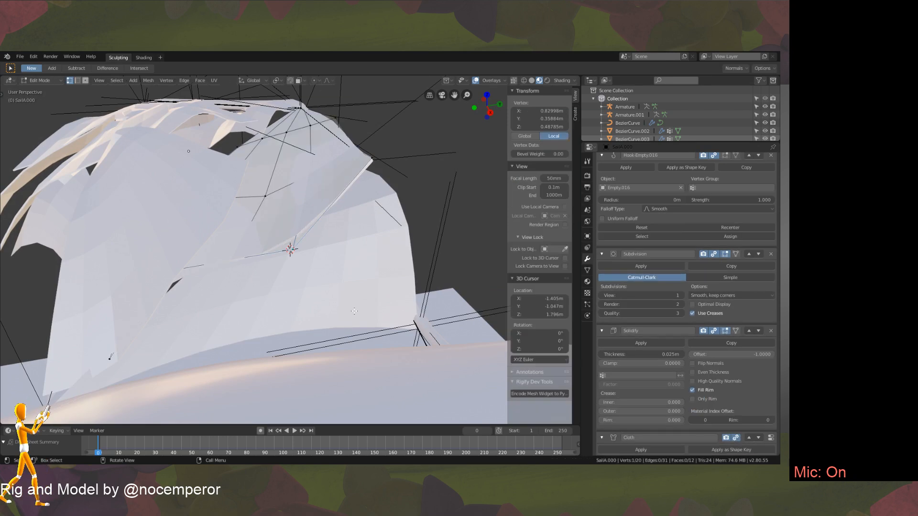
pyautogui.press('Tab')
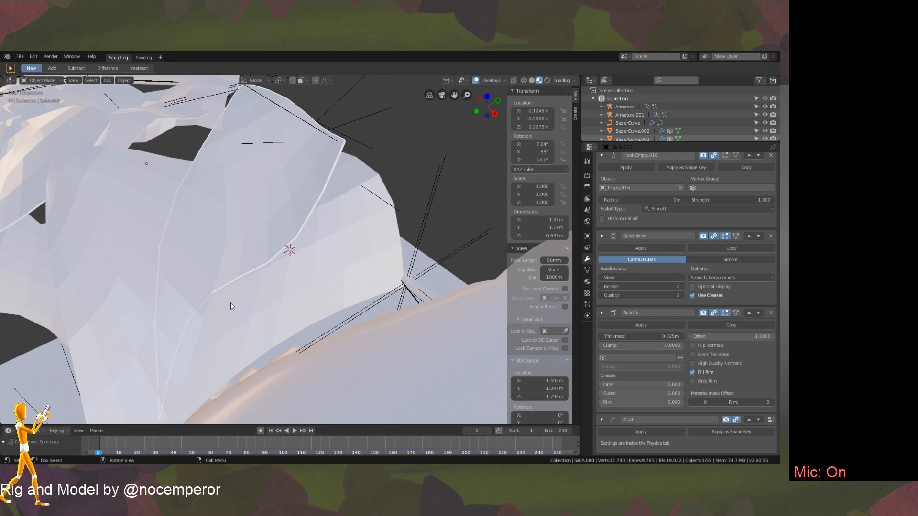
# Hook the selected SailA.000 edge vertex to a new empty at the seam between the sails.
pyautogui.press('Tab')
pyautogui.moveTo(356, 285); pyautogui.dragTo(398, 236, button='middle')
pyautogui.hotkey('ctrl', 'h')
pyautogui.click(342, 281)
# Open the SailA.001 mesh for editing and examine its vertex groups and the seam from several angles.
pyautogui.press('Tab')
pyautogui.click(350, 271)
pyautogui.press('Tab')
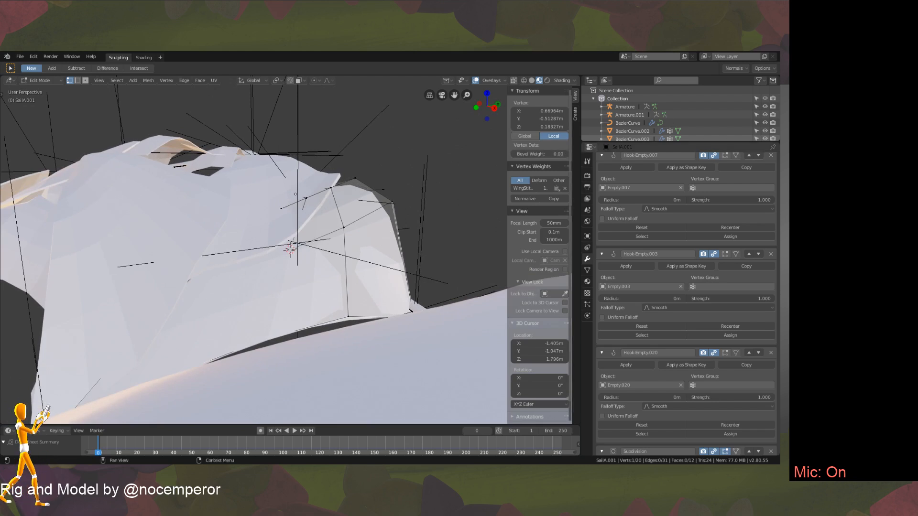
pyautogui.click(587, 270)
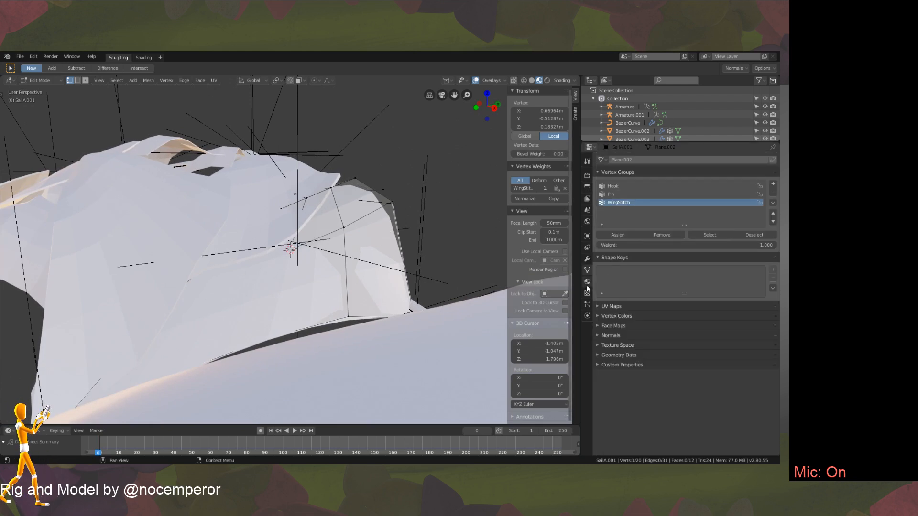
pyautogui.click(586, 301)
pyautogui.click(587, 270)
pyautogui.moveTo(436, 274); pyautogui.dragTo(478, 312, button='middle')
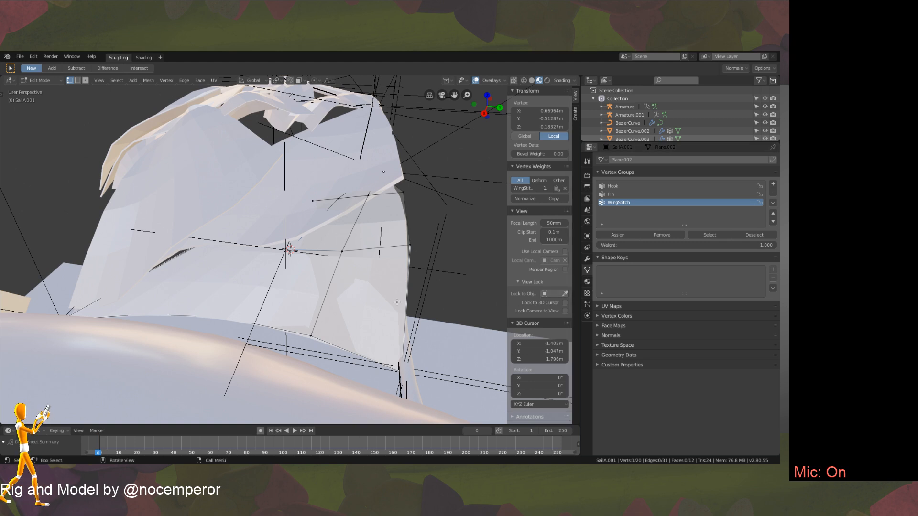
pyautogui.moveTo(396, 302); pyautogui.dragTo(386, 287, button='middle')
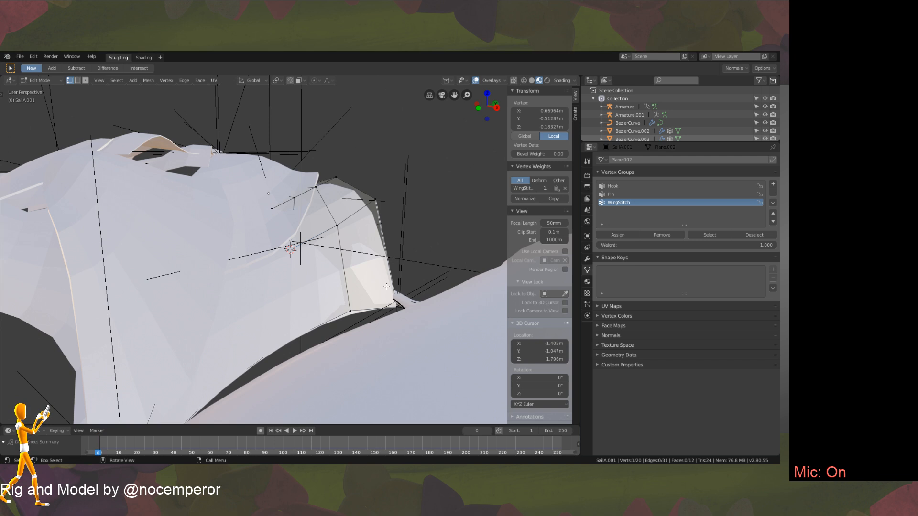
pyautogui.moveTo(390, 277); pyautogui.dragTo(381, 336, button='middle')
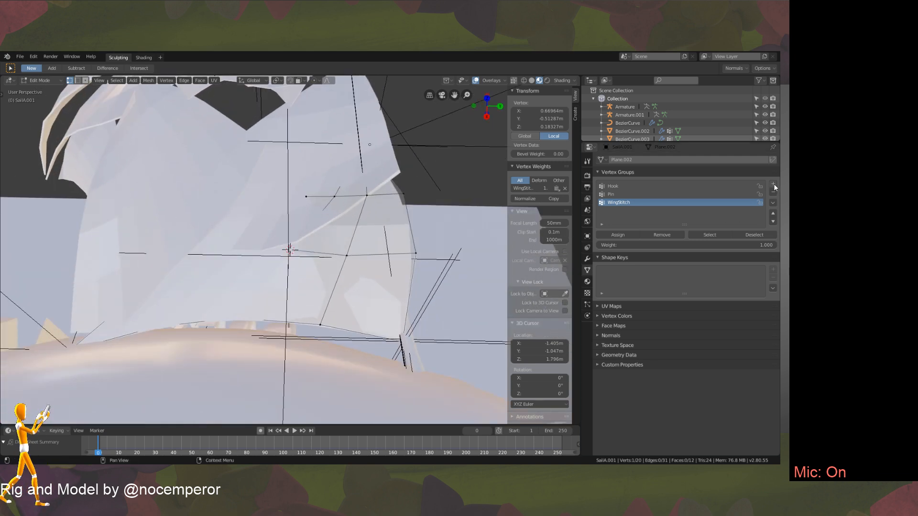
# Compare the seam vertices of the SailA.001 and SailA.000 meshes from several angles.
pyautogui.moveTo(354, 278); pyautogui.dragTo(378, 287, button='middle')
pyautogui.moveTo(358, 309); pyautogui.dragTo(334, 293, button='middle')
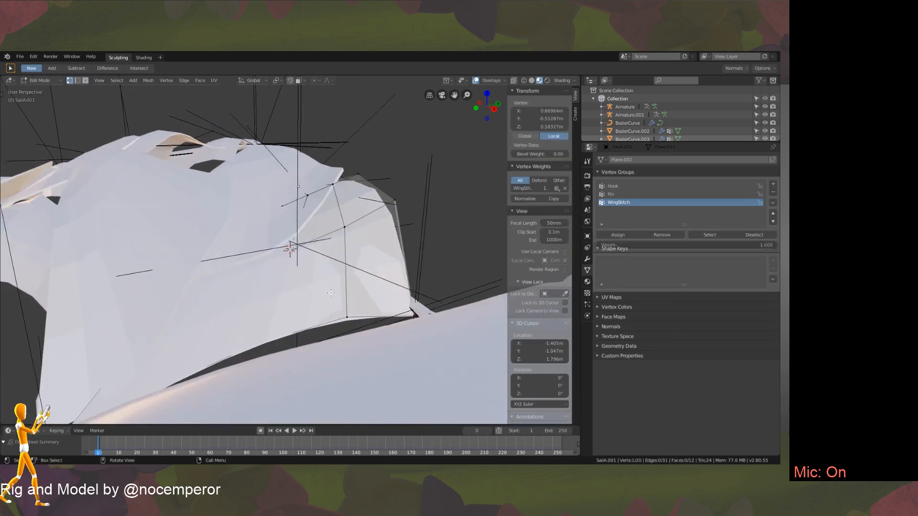
pyautogui.press('Tab')
pyautogui.moveTo(309, 247); pyautogui.dragTo(336, 247, button='middle')
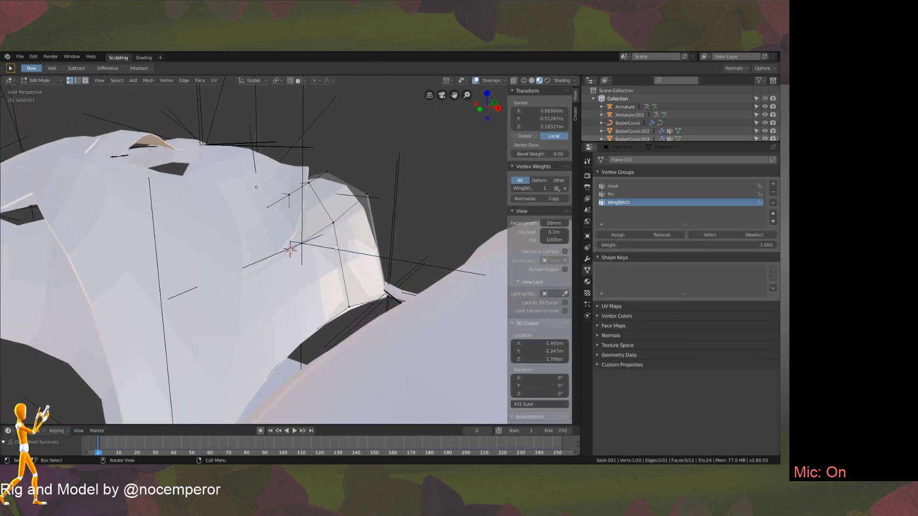
pyautogui.press('Tab')
pyautogui.click(287, 226)
pyautogui.press('Tab')
pyautogui.moveTo(288, 226)
pyautogui.mouseDown(button='middle')
pyautogui.moveTo(299, 241)
pyautogui.moveTo(282, 210)
pyautogui.mouseUp(button='middle')
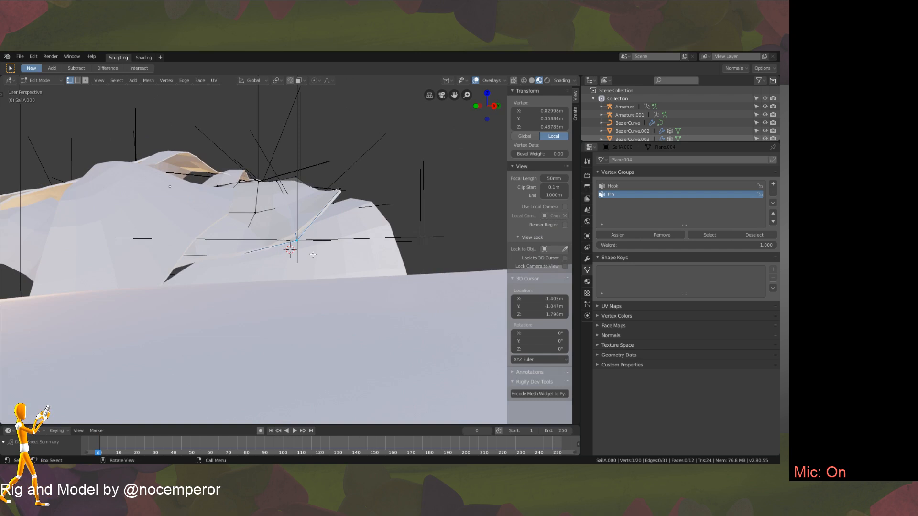
pyautogui.press('Tab')
pyautogui.moveTo(315, 253); pyautogui.dragTo(347, 341, button='middle')
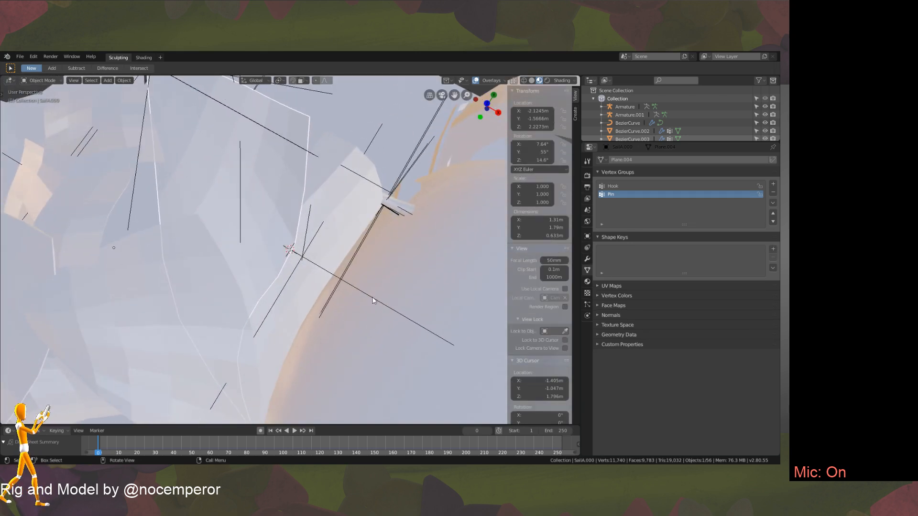
pyautogui.moveTo(373, 300); pyautogui.dragTo(354, 300, button='middle')
pyautogui.press('Tab')
pyautogui.press('Tab')
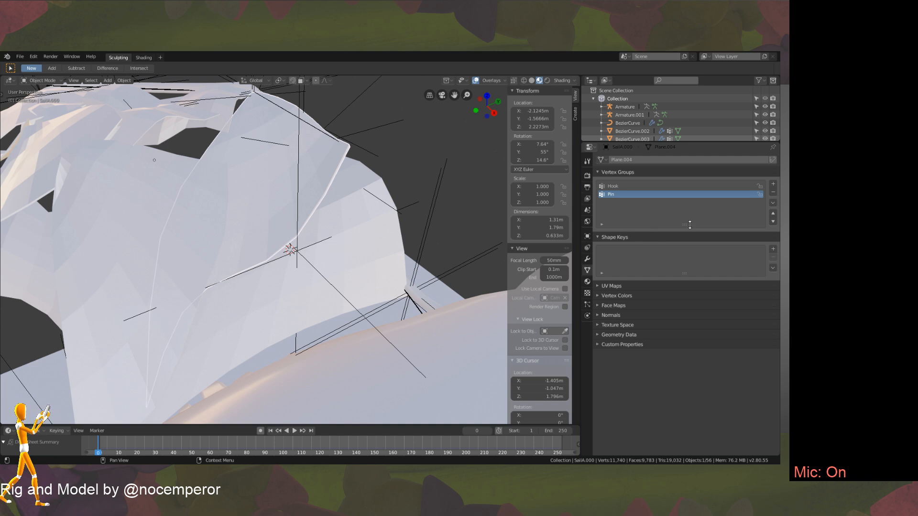
# Look through SailA.000's scene, object, constraint, modifier and vertex group settings.
pyautogui.moveTo(684, 224); pyautogui.dragTo(683, 224)
pyautogui.moveTo(354, 239); pyautogui.dragTo(412, 282, button='middle')
pyautogui.click(587, 201)
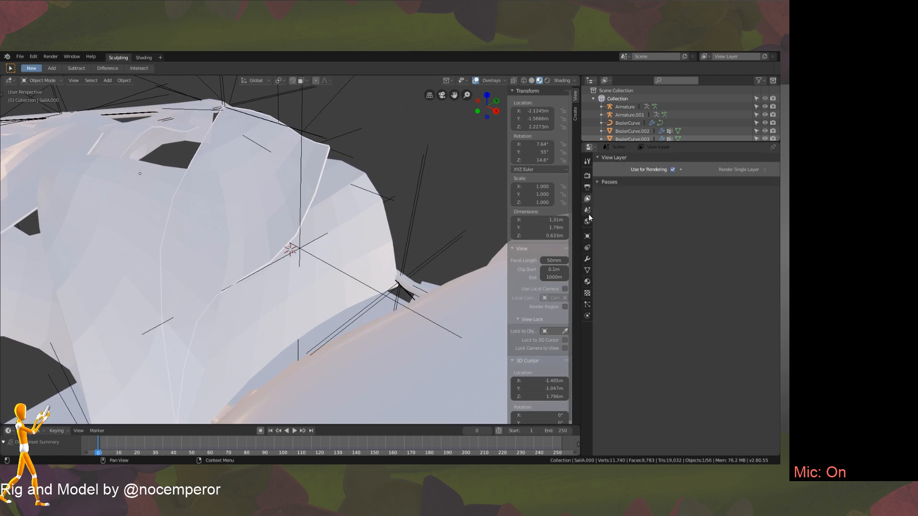
pyautogui.click(587, 211)
pyautogui.click(587, 222)
pyautogui.click(587, 200)
pyautogui.click(587, 212)
pyautogui.click(587, 236)
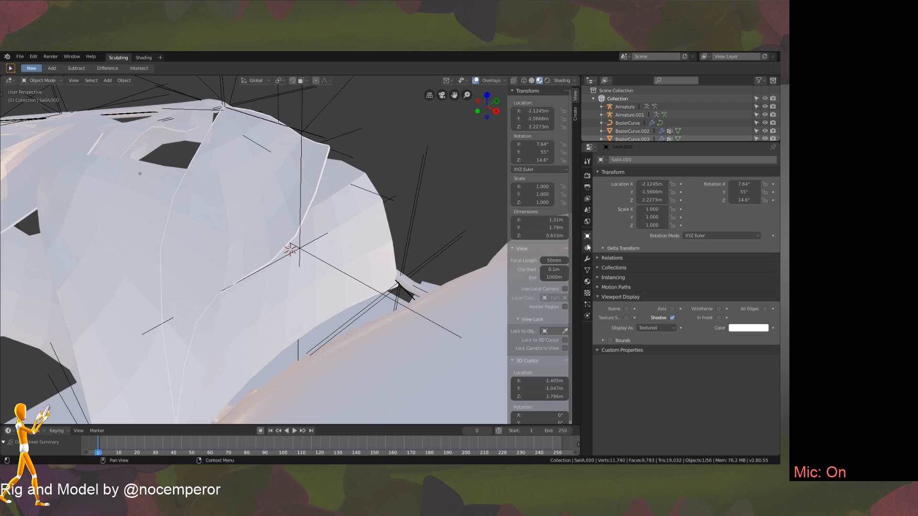
pyautogui.click(587, 248)
pyautogui.click(587, 258)
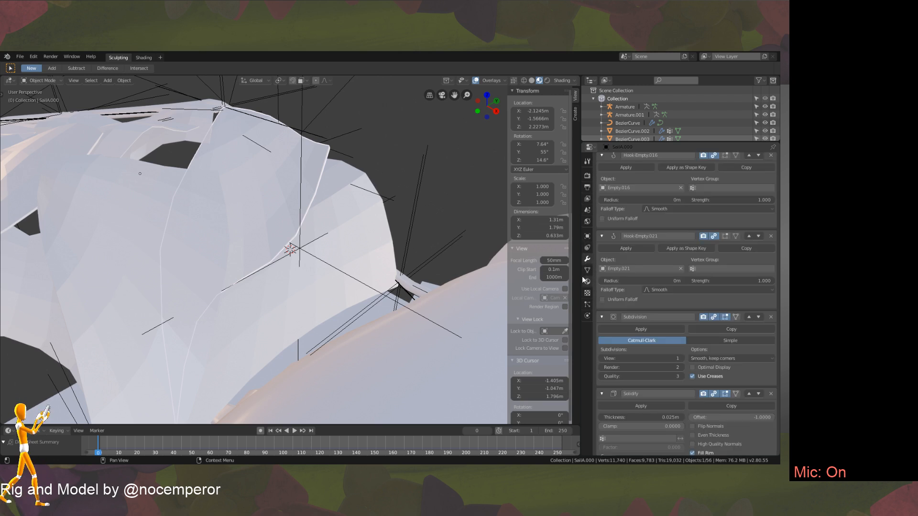
pyautogui.click(588, 269)
pyautogui.click(586, 258)
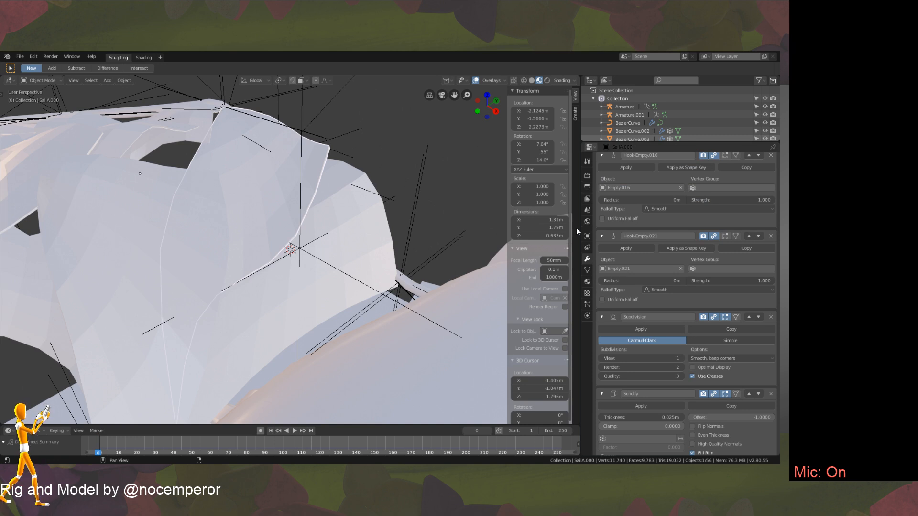
pyautogui.click(588, 271)
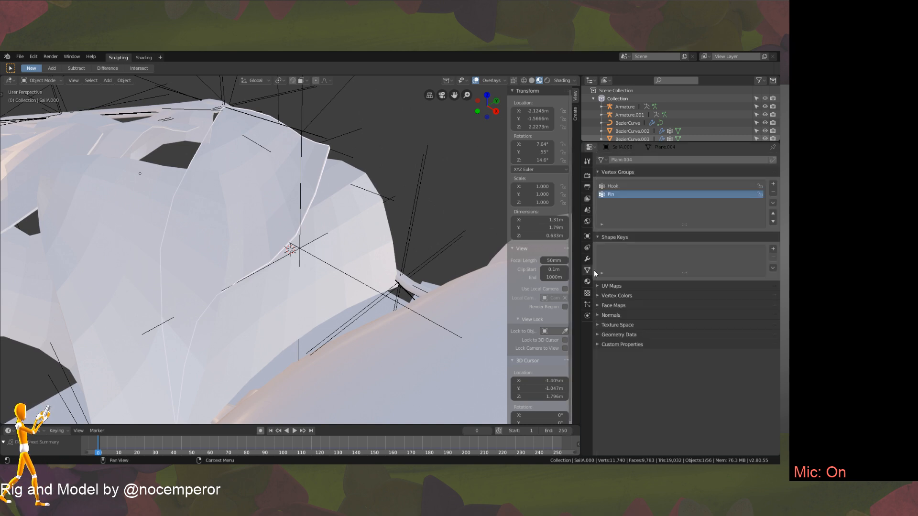
pyautogui.press('Tab')
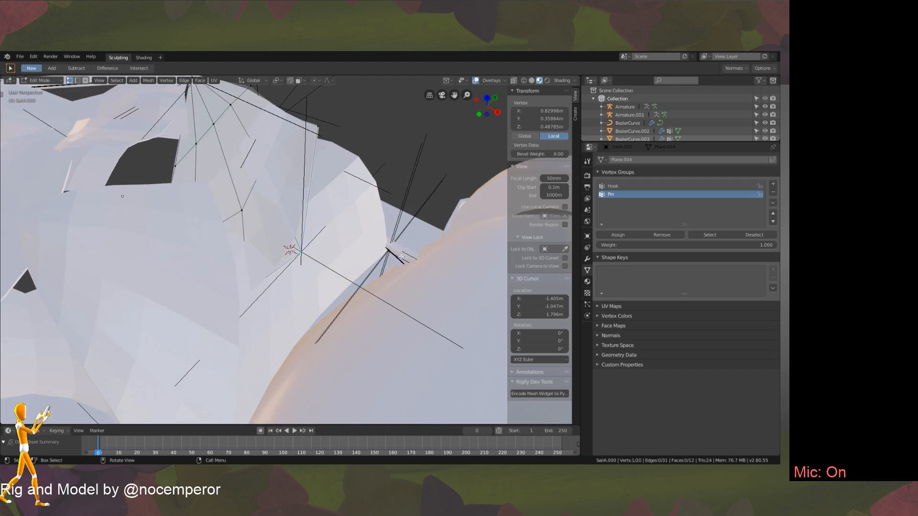
pyautogui.click(587, 281)
pyautogui.click(586, 271)
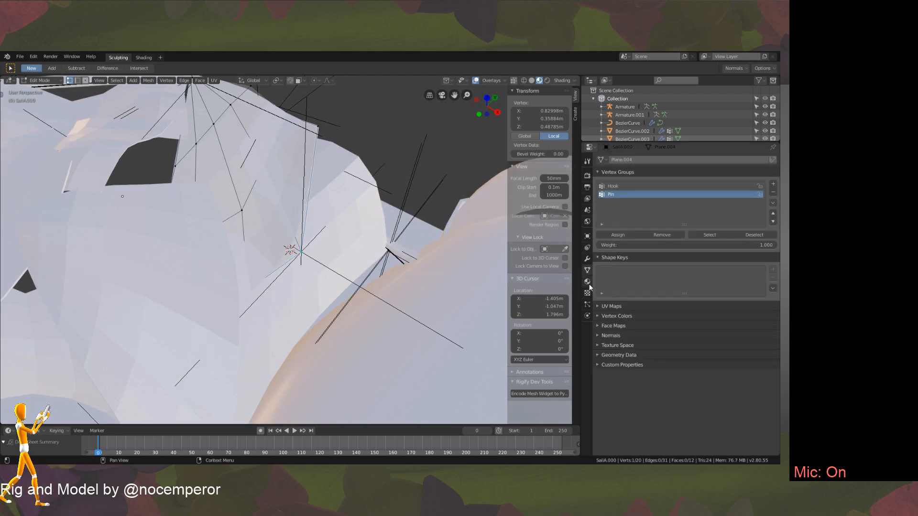
pyautogui.click(588, 282)
pyautogui.click(587, 271)
pyautogui.click(589, 281)
pyautogui.click(589, 273)
pyautogui.click(588, 278)
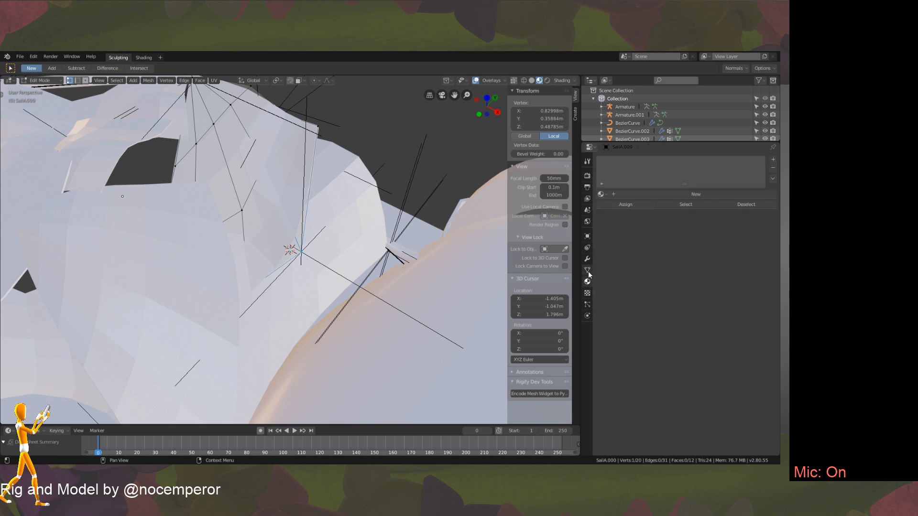
pyautogui.click(588, 271)
pyautogui.click(588, 282)
pyautogui.click(587, 271)
pyautogui.click(588, 282)
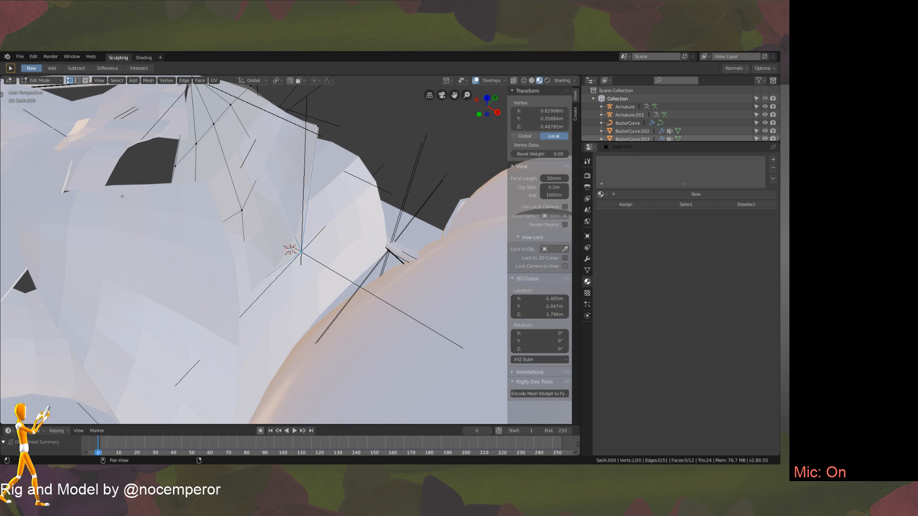
# Narrow the viewport sidebar to enlarge the visible 3D view.
pyautogui.click(512, 278)
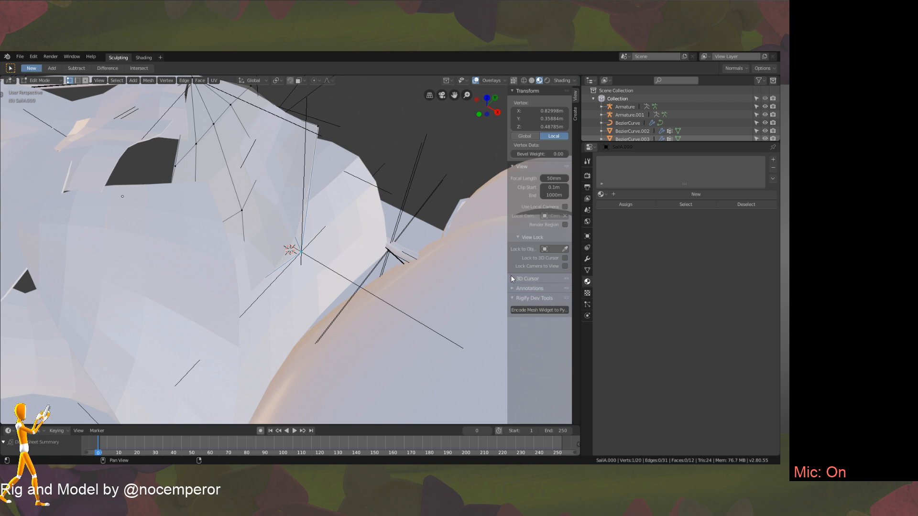
pyautogui.click(512, 279)
pyautogui.moveTo(508, 282); pyautogui.dragTo(561, 285)
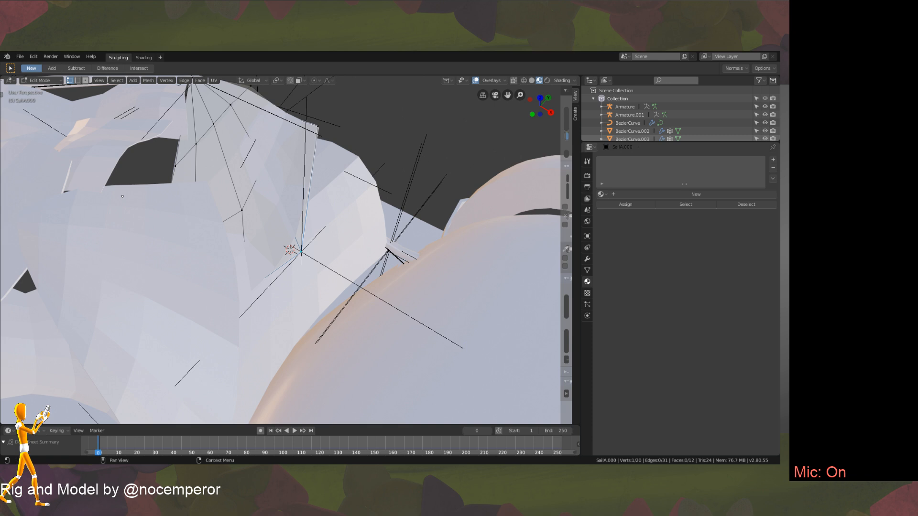
# Add a Copy Location constraint to the hook empty at the seam between the two sails.
pyautogui.moveTo(378, 280); pyautogui.dragTo(316, 257, button='middle')
pyautogui.press('Tab')
pyautogui.press('Tab')
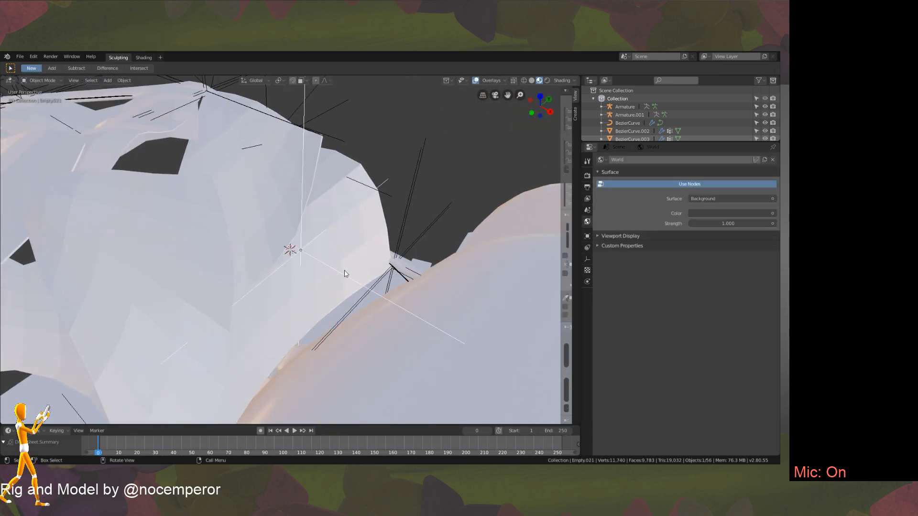
pyautogui.press('Tab')
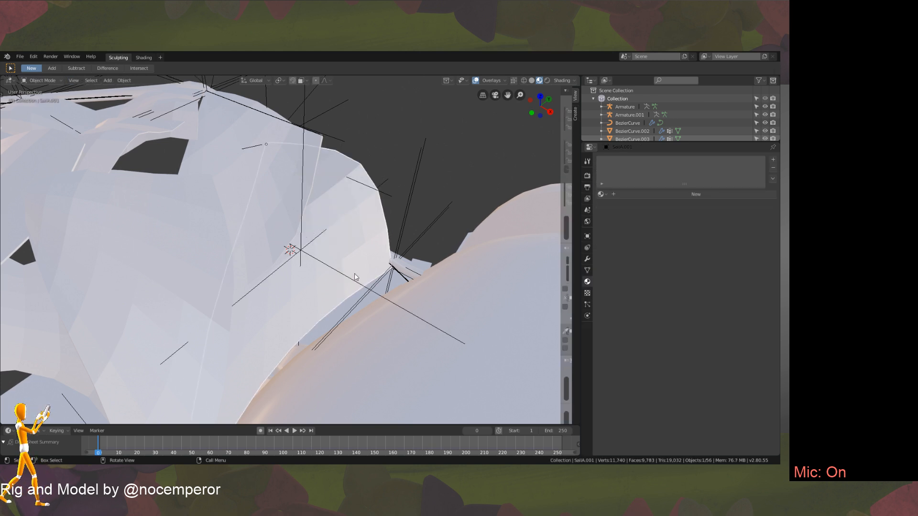
pyautogui.click(352, 280)
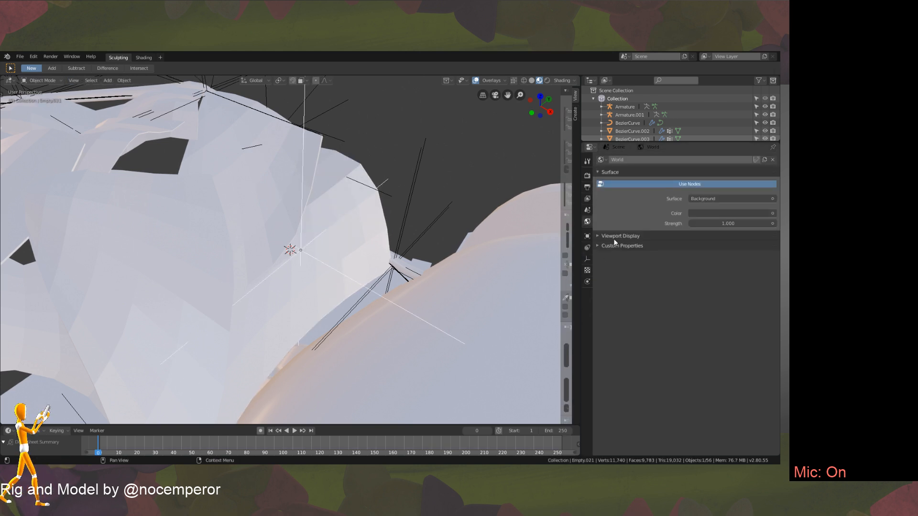
pyautogui.click(587, 248)
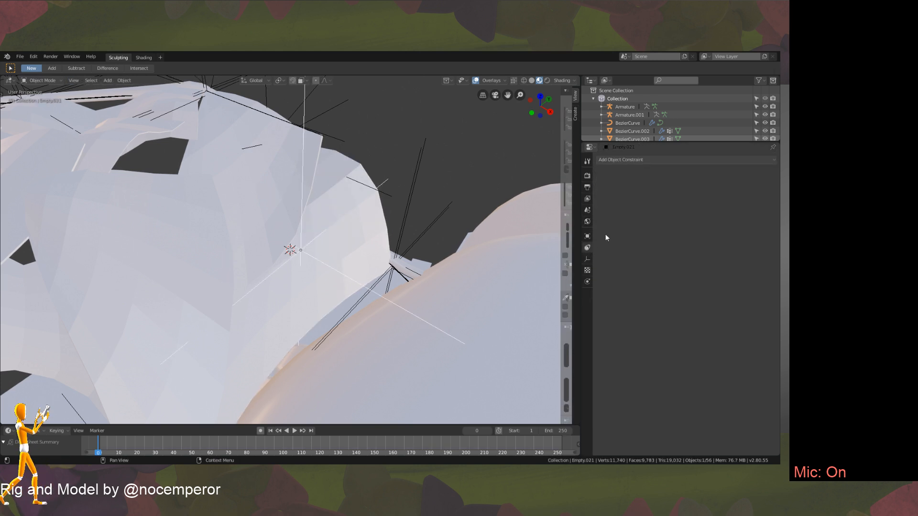
pyautogui.click(761, 160)
pyautogui.click(657, 178)
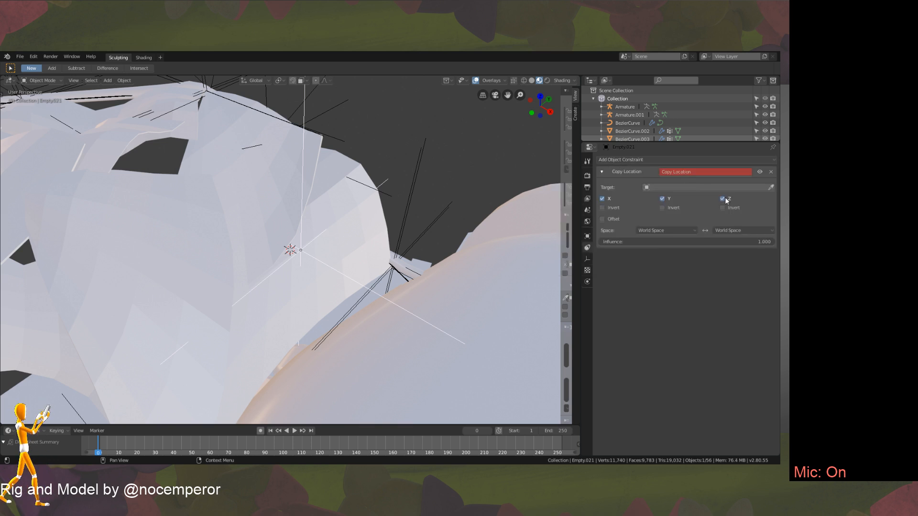
# Target the Copy Location constraint at SailA.001 and its WingStitch vertex group.
pyautogui.click(351, 158)
pyautogui.click(680, 198)
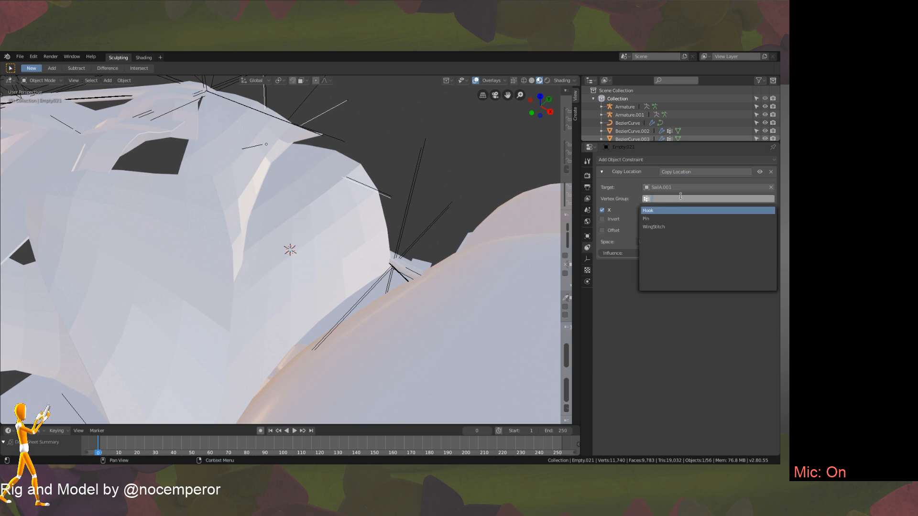
pyautogui.click(675, 227)
pyautogui.moveTo(335, 242); pyautogui.dragTo(345, 276, button='middle')
pyautogui.scroll(-4, 314, 323)
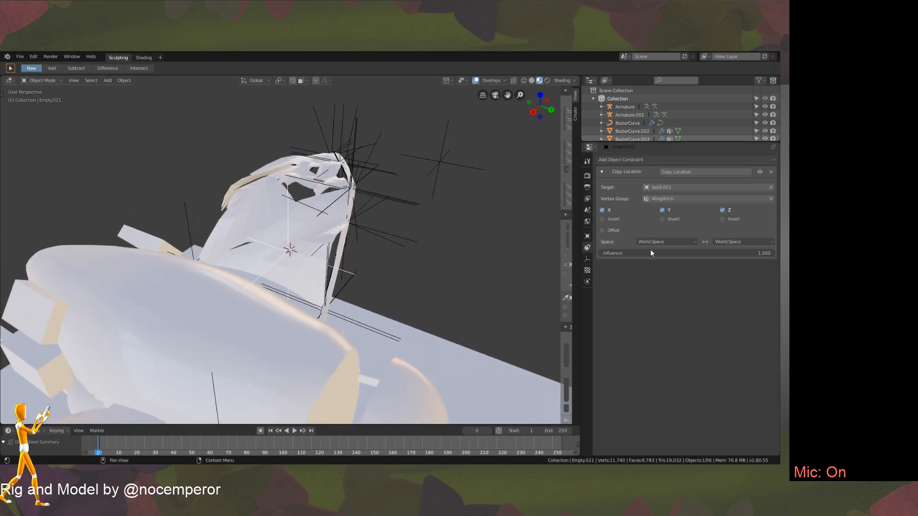
# Enable the constraint's Offset option and shift the hook empty along global X towards the sail seam.
pyautogui.click(603, 230)
pyautogui.moveTo(347, 241); pyautogui.dragTo(330, 215, button='middle')
pyautogui.press('g')
pyautogui.press('x')
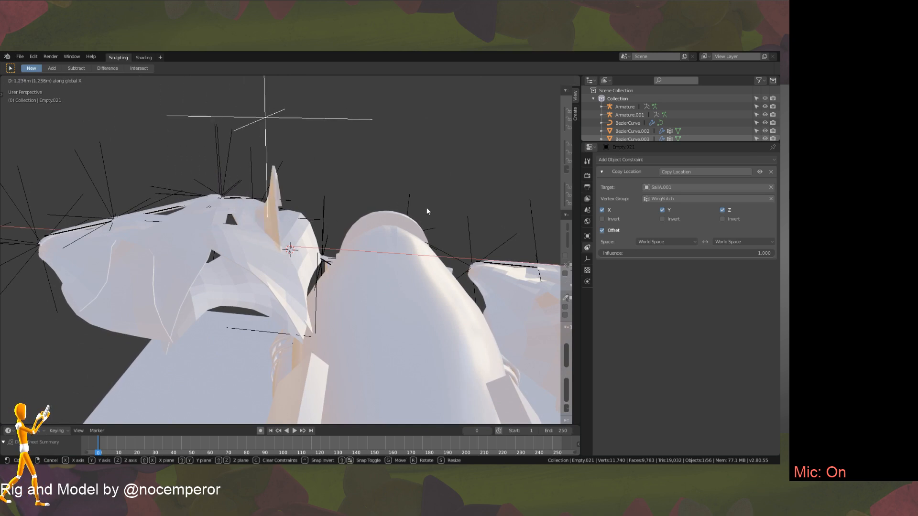
pyautogui.click(395, 222)
pyautogui.press('g')
pyautogui.press('x')
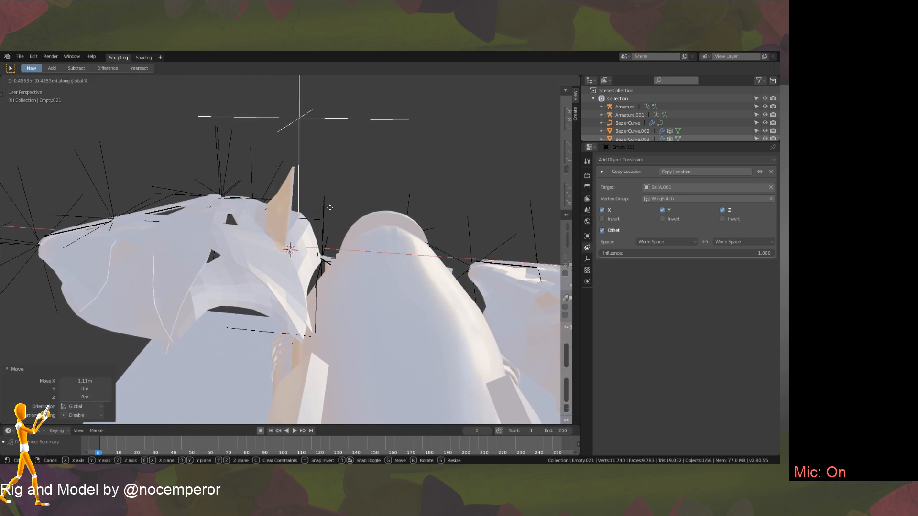
pyautogui.click(325, 215)
# Move the hook empty along the global Z and Y axes to bring it down to the sail seam.
pyautogui.press('g')
pyautogui.press('z')
pyautogui.click(324, 301)
pyautogui.moveTo(373, 282); pyautogui.dragTo(325, 273, button='middle')
pyautogui.press('g')
pyautogui.press('y')
pyautogui.click(310, 239)
pyautogui.press('g')
pyautogui.press('z')
pyautogui.click(344, 261)
# Fine-tune the hook empty's position at the seam with a free move and small shifts along Z and X.
pyautogui.press('g')
pyautogui.click(335, 276)
pyautogui.press('g')
pyautogui.press('z')
pyautogui.click(318, 265)
pyautogui.press('g')
pyautogui.press('x')
pyautogui.click(314, 259)
pyautogui.press('g')
pyautogui.press('z')
pyautogui.click(344, 249)
# Try rotating the sail armature's bone about the global Y axis in Pose Mode.
pyautogui.click(331, 280)
pyautogui.click(331, 280)
pyautogui.hotkey('ctrl', 'Tab')
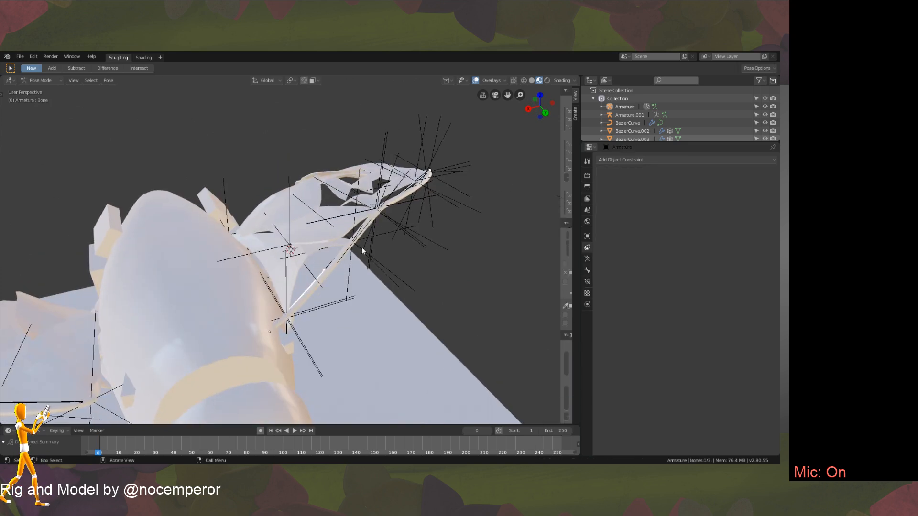
pyautogui.press('r')
pyautogui.press('y')
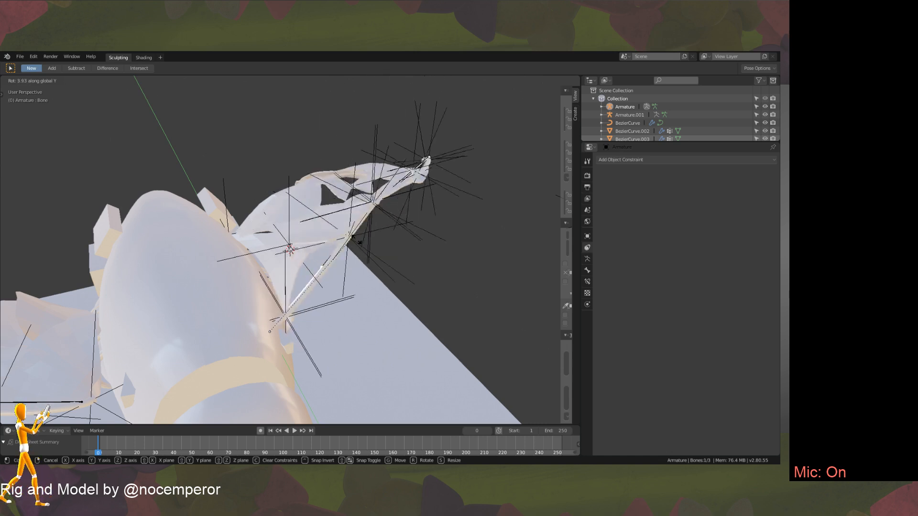
pyautogui.click(152, 393)
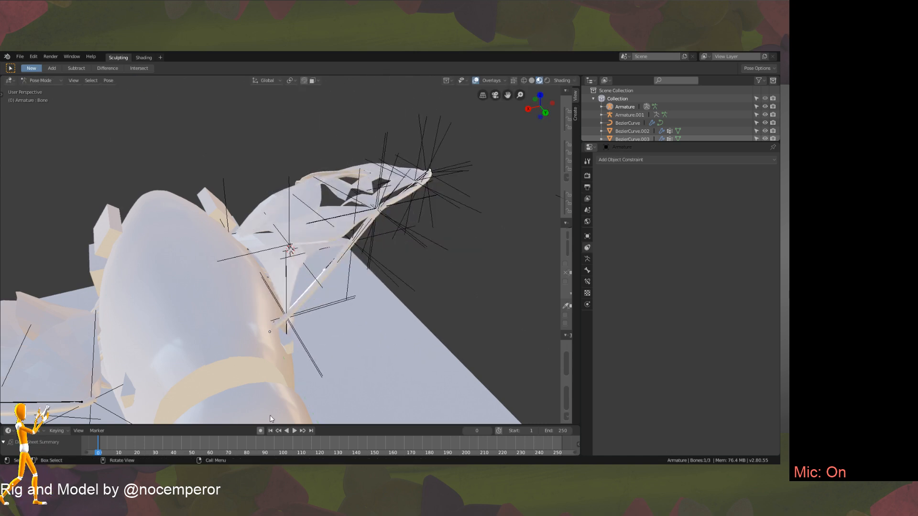
# Play the cloth simulation several times and check the stitched sail seam from different angles.
pyautogui.click(294, 431)
pyautogui.moveTo(280, 287); pyautogui.dragTo(258, 402, button='middle')
pyautogui.moveTo(254, 437); pyautogui.dragTo(73, 452)
pyautogui.moveTo(258, 286); pyautogui.dragTo(317, 326, button='middle')
pyautogui.moveTo(157, 450); pyautogui.dragTo(59, 434)
pyautogui.moveTo(402, 182); pyautogui.dragTo(351, 307, button='middle')
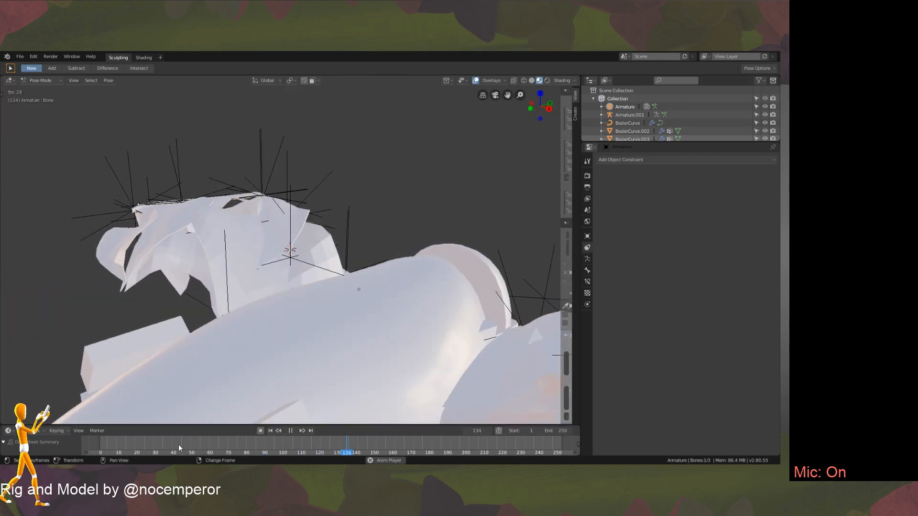
pyautogui.moveTo(178, 444); pyautogui.dragTo(102, 444)
pyautogui.moveTo(343, 215); pyautogui.dragTo(336, 276, button='middle')
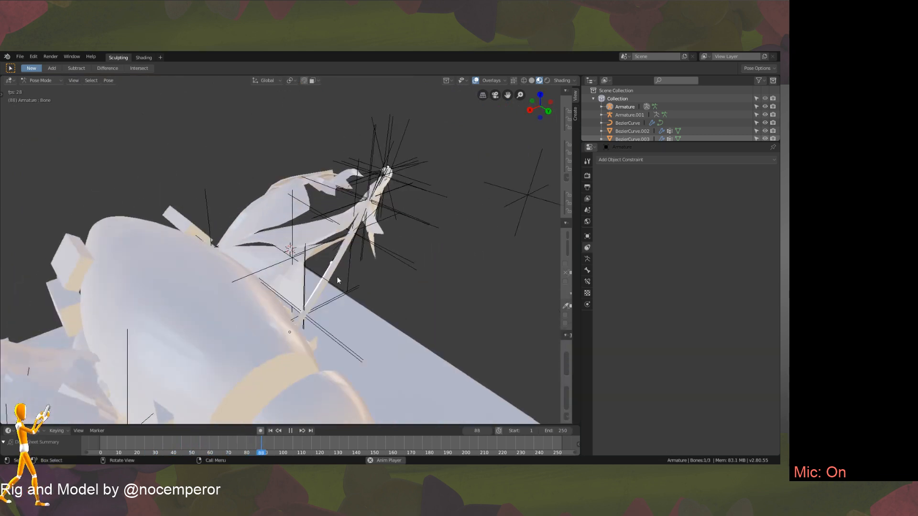
pyautogui.click(290, 431)
pyautogui.moveTo(210, 441); pyautogui.dragTo(98, 442, button='right')
pyautogui.moveTo(328, 213); pyautogui.dragTo(344, 272, button='middle')
# Raise the hooked seam vertex of the SailA.000 mesh by about 0.12 m along Z.
pyautogui.hotkey('ctrl', 'Tab')
pyautogui.click(334, 235)
pyautogui.press('Tab')
pyautogui.press('g')
pyautogui.press('z')
pyautogui.click(338, 268)
pyautogui.press('g')
pyautogui.click(334, 287)
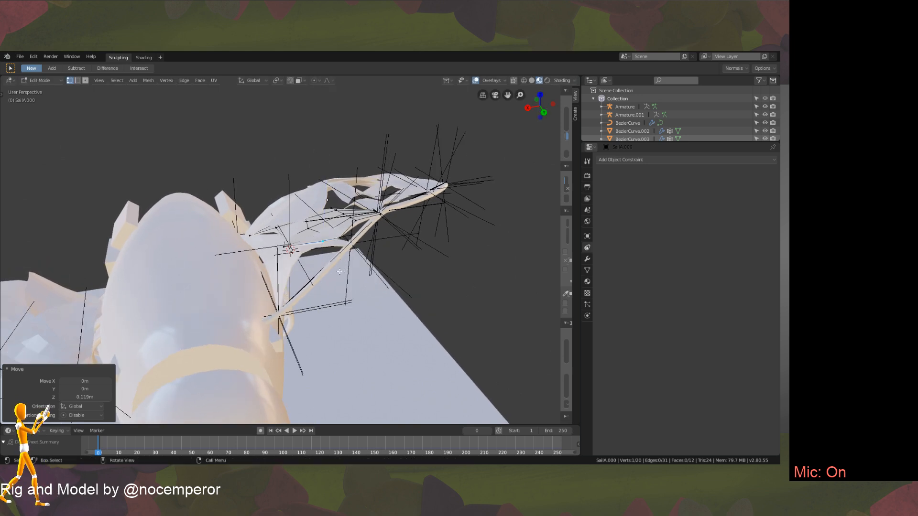
pyautogui.press('Tab')
# Replay the cloth simulation from frame 0 and examine how SailA.000 drapes at the seam.
pyautogui.click(293, 430)
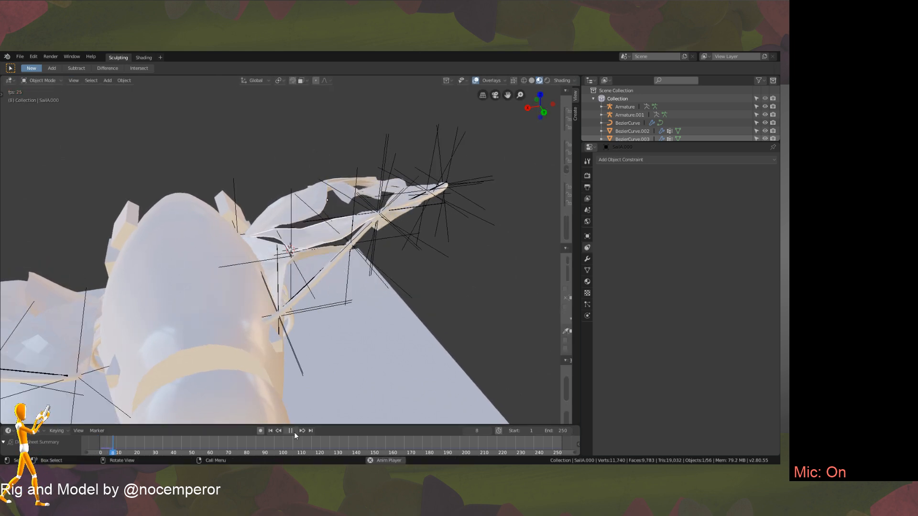
pyautogui.moveTo(295, 344); pyautogui.dragTo(271, 312, button='middle')
pyautogui.click(291, 430)
pyautogui.moveTo(375, 250); pyautogui.dragTo(375, 282, button='middle')
pyautogui.press('Tab')
pyautogui.press('Tab')
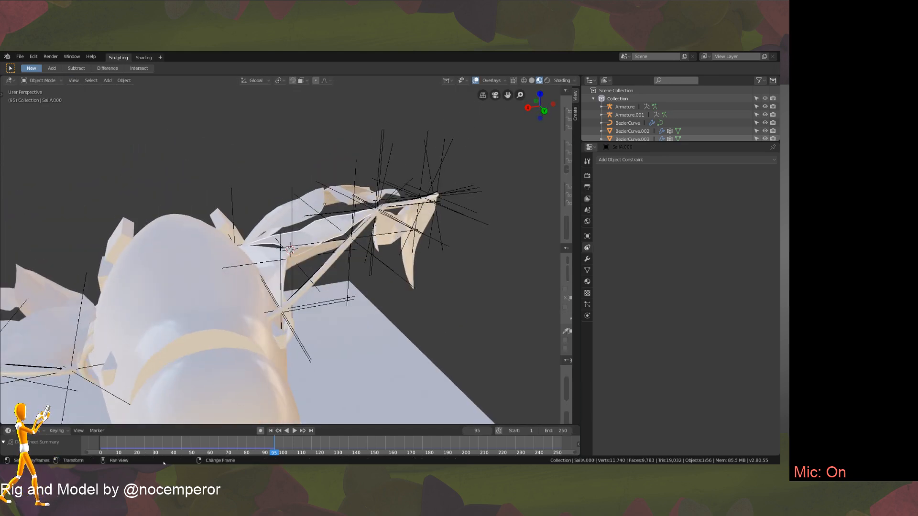
pyautogui.moveTo(176, 442); pyautogui.dragTo(70, 447, button='right')
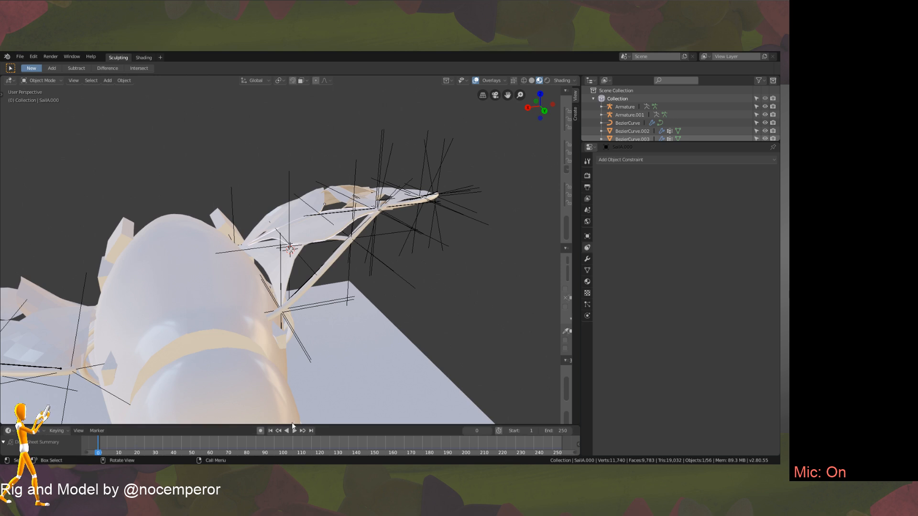
pyautogui.click(292, 432)
pyautogui.click(295, 431)
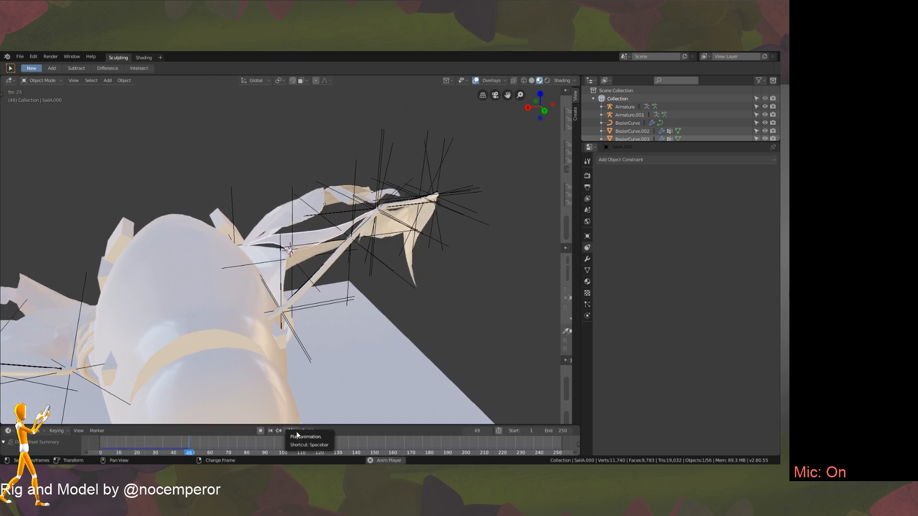
# Replay the cloth simulation from the start and inspect the SailA.000 seam from a higher angle.
pyautogui.click(296, 431)
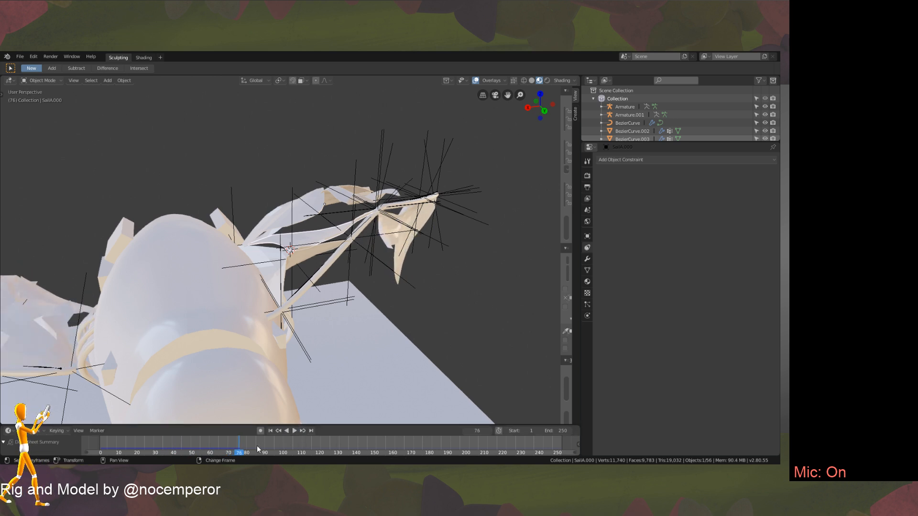
pyautogui.moveTo(257, 446); pyautogui.dragTo(95, 447, button='right')
pyautogui.click(295, 431)
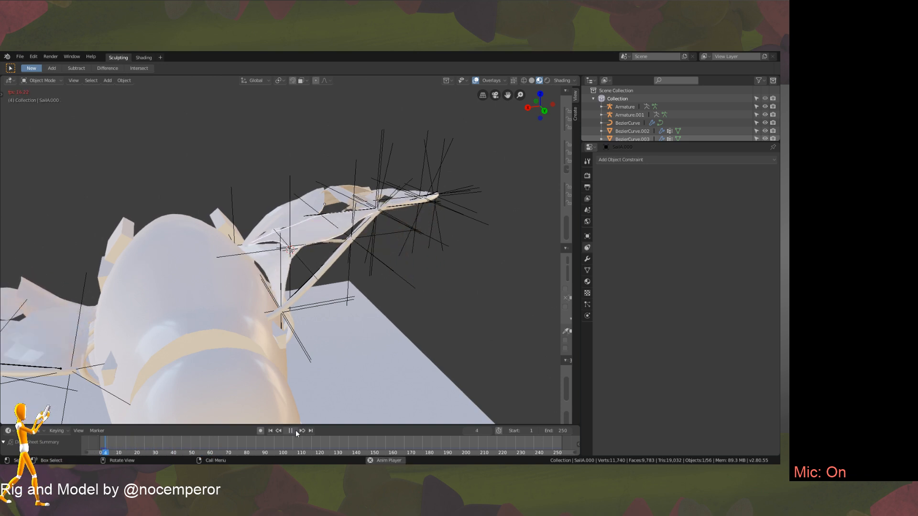
pyautogui.moveTo(283, 330); pyautogui.dragTo(308, 369, button='middle')
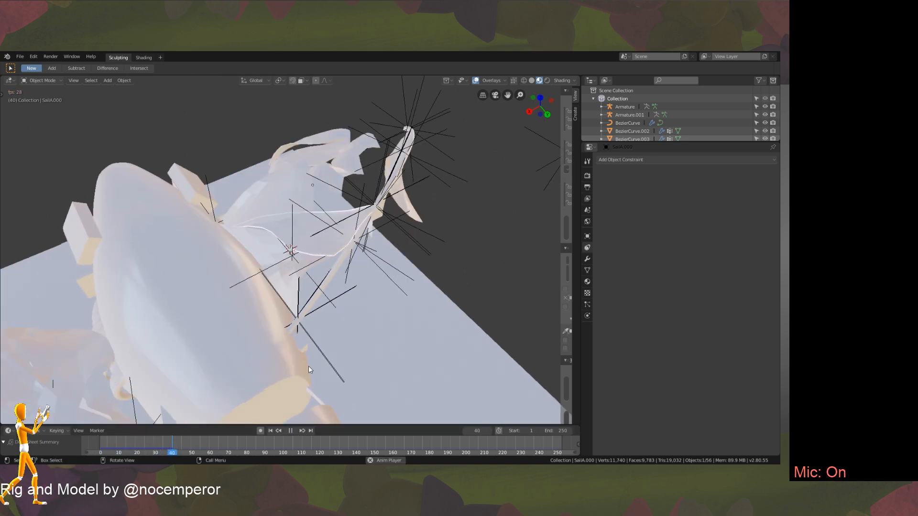
pyautogui.click(290, 431)
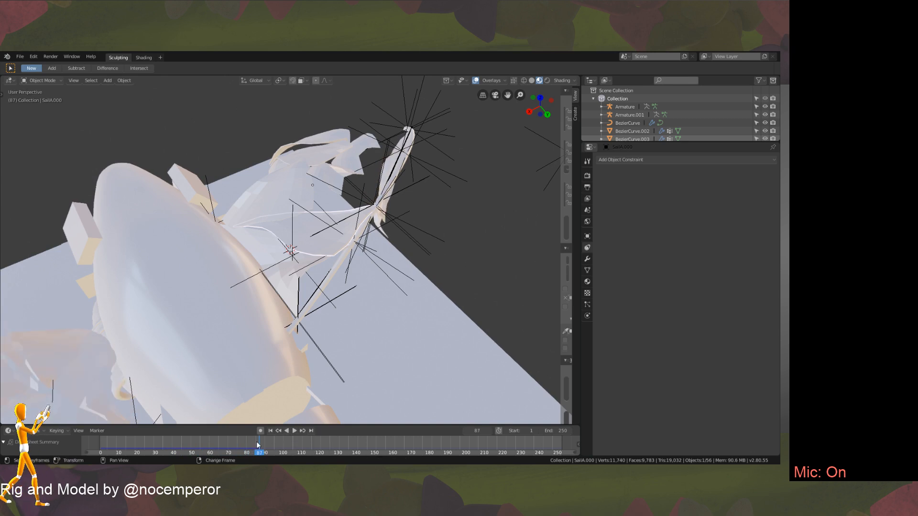
pyautogui.click(271, 431)
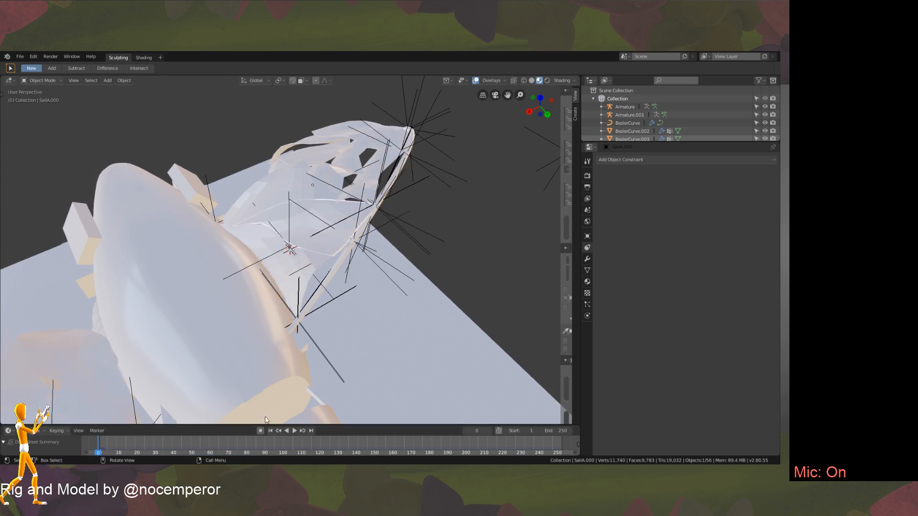
# Run the simulation several more times, forwards and backwards, and examine the outer sail's drape from above and the side.
pyautogui.click(295, 431)
pyautogui.moveTo(311, 364); pyautogui.dragTo(316, 340, button='middle')
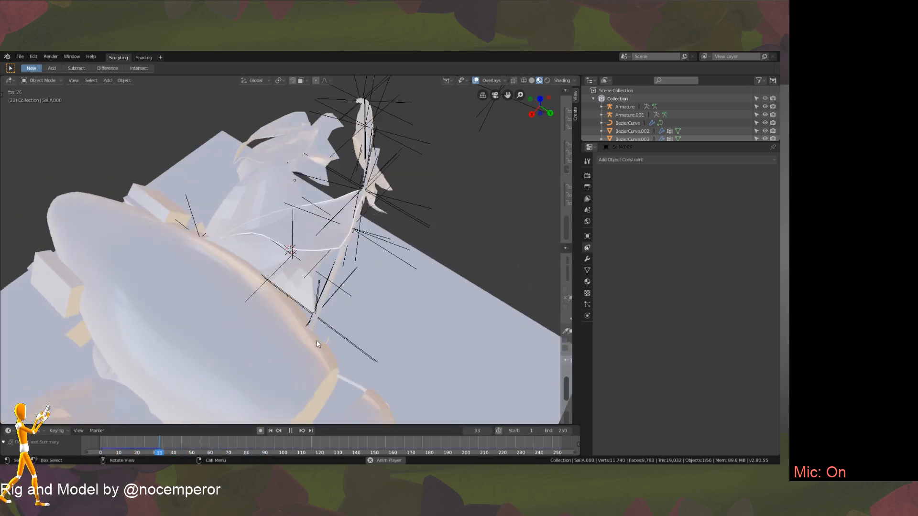
pyautogui.press('space')
pyautogui.moveTo(138, 440); pyautogui.dragTo(148, 449)
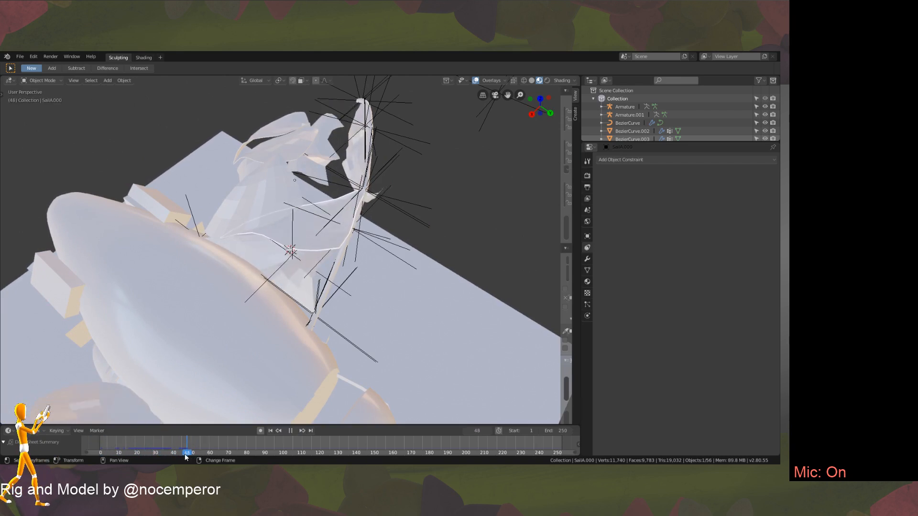
pyautogui.press('space')
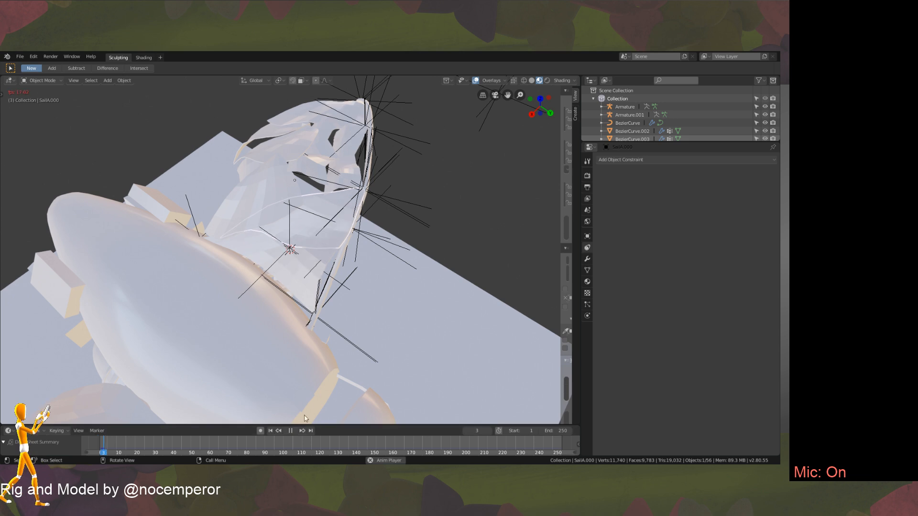
pyautogui.moveTo(306, 419); pyautogui.dragTo(298, 438, button='middle')
pyautogui.click(290, 431)
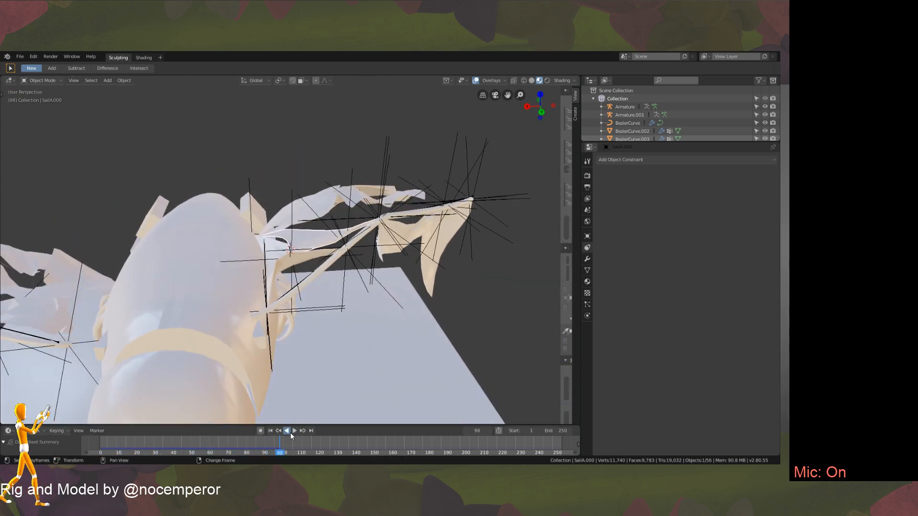
pyautogui.click(287, 430)
pyautogui.click(289, 430)
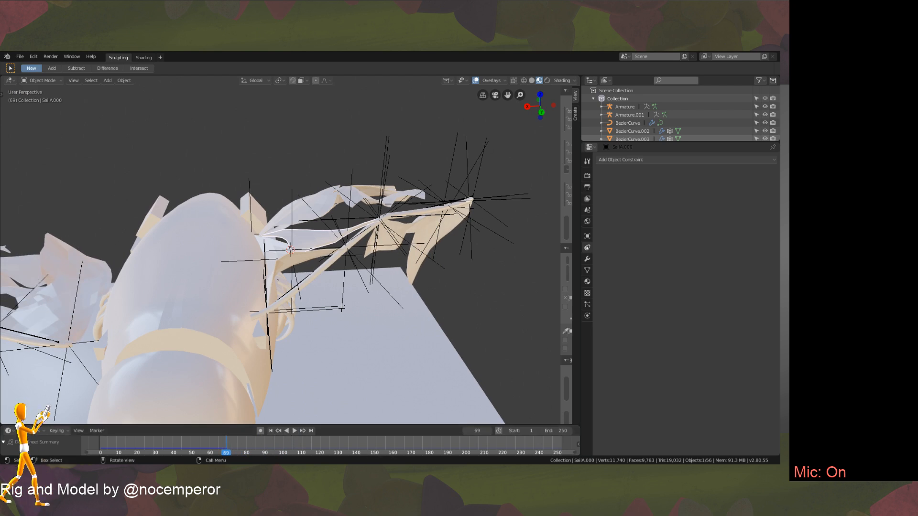
# Step through the simulation between about frames 34 and 48 and inspect the sail gaps from the ship's front.
pyautogui.moveTo(334, 372); pyautogui.dragTo(329, 343, button='middle')
pyautogui.rightClick(190, 453)
pyautogui.press('space')
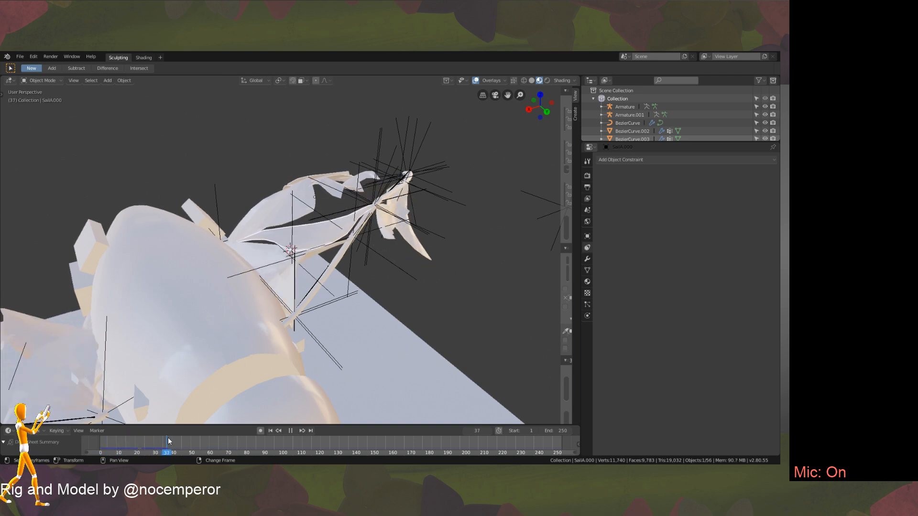
pyautogui.press('space')
pyautogui.moveTo(346, 262); pyautogui.dragTo(213, 393, button='middle')
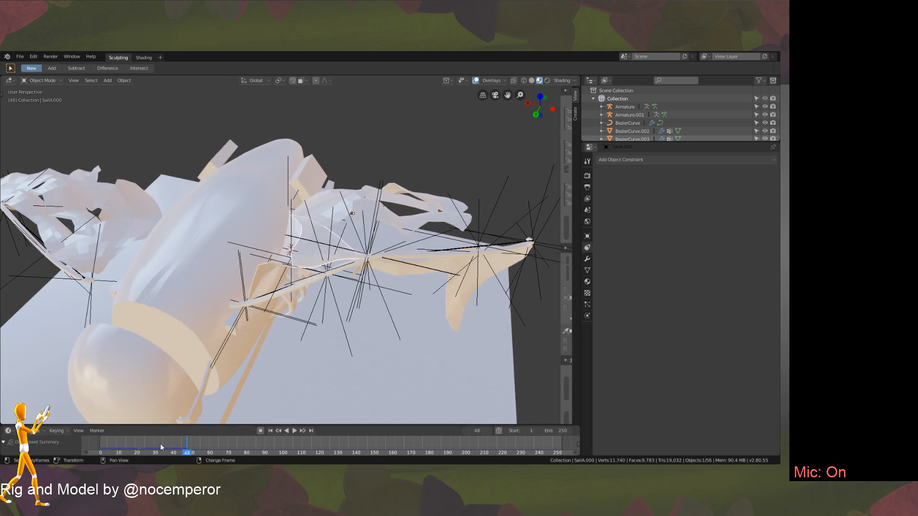
pyautogui.moveTo(159, 444)
pyautogui.mouseDown(button='right')
pyautogui.moveTo(95, 432)
pyautogui.moveTo(190, 449)
pyautogui.moveTo(88, 442)
pyautogui.moveTo(161, 449)
pyautogui.moveTo(102, 447)
pyautogui.moveTo(154, 450)
pyautogui.moveTo(102, 440)
pyautogui.moveTo(125, 433)
pyautogui.moveTo(145, 439)
pyautogui.moveTo(106, 438)
pyautogui.moveTo(152, 446)
pyautogui.moveTo(92, 434)
pyautogui.moveTo(106, 432)
pyautogui.moveTo(161, 444)
pyautogui.mouseUp(button='right')
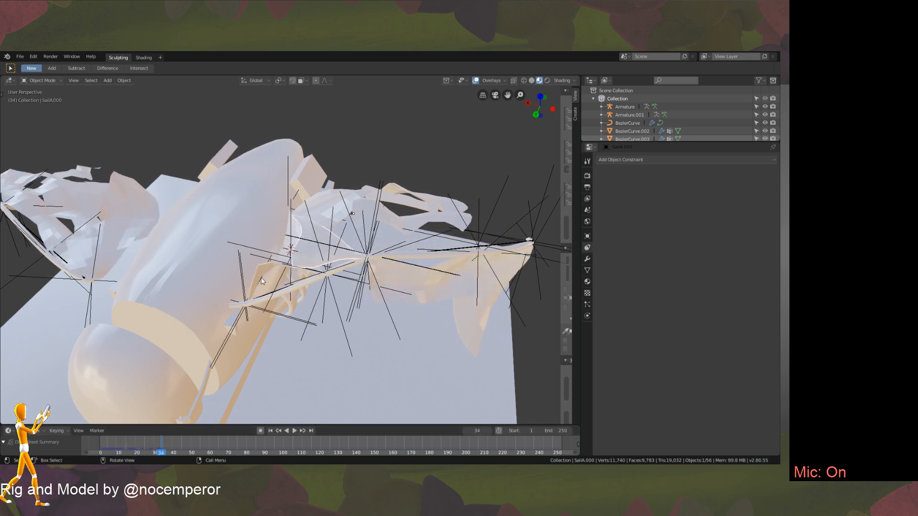
# Select SailB.000 and SailB.001 to compare their free edges around frame 35, and return to frame 0.
pyautogui.moveTo(267, 268); pyautogui.dragTo(321, 269, button='middle')
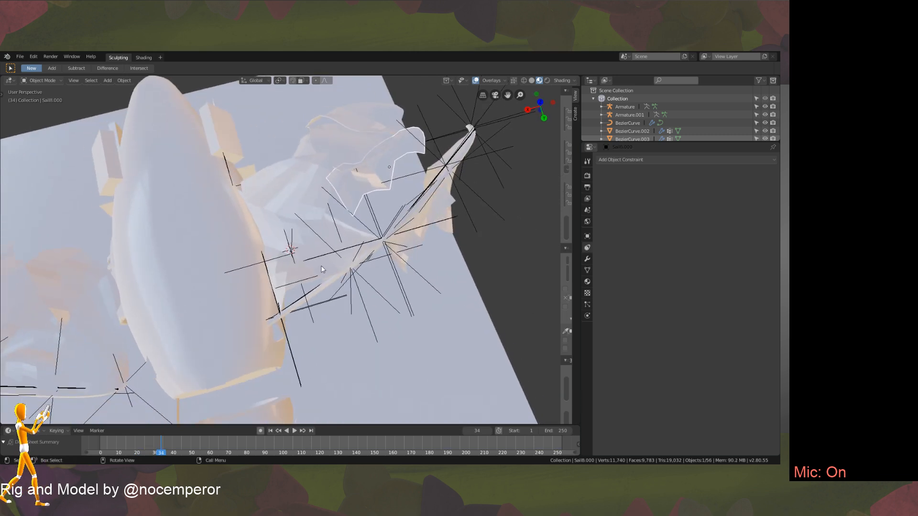
pyautogui.moveTo(155, 444)
pyautogui.mouseDown(button='right')
pyautogui.moveTo(101, 438)
pyautogui.moveTo(163, 445)
pyautogui.mouseUp(button='right')
pyautogui.moveTo(303, 184); pyautogui.dragTo(359, 128, button='middle')
pyautogui.click(324, 184)
pyautogui.click(324, 185)
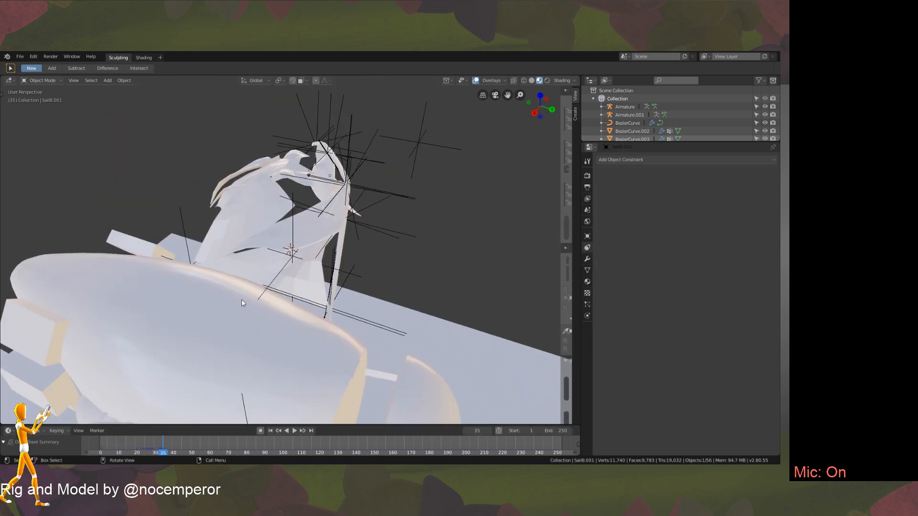
pyautogui.moveTo(156, 450); pyautogui.dragTo(87, 434, button='right')
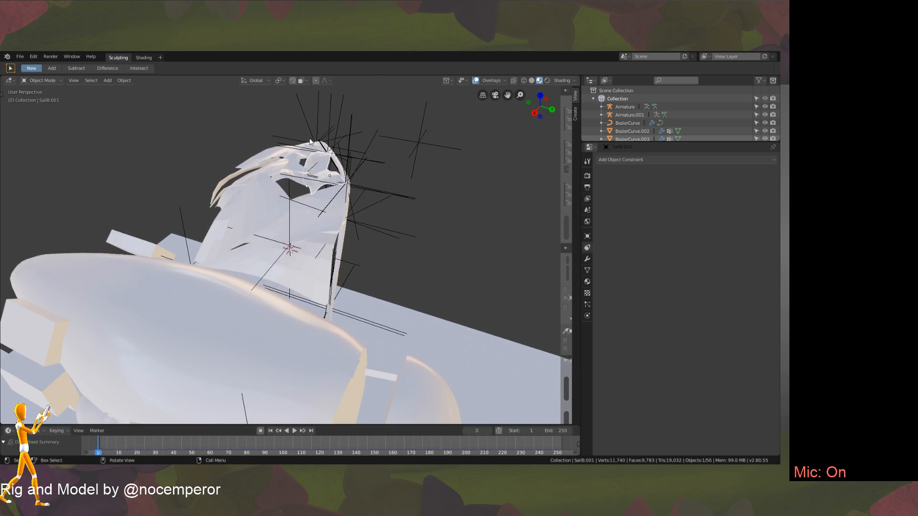
# Play the first 30 or so simulation frames and examine how SailB.001 separates from SailA.000.
pyautogui.moveTo(310, 141); pyautogui.dragTo(113, 434, button='middle')
pyautogui.moveTo(106, 446)
pyautogui.mouseDown(button='right')
pyautogui.moveTo(143, 447)
pyautogui.moveTo(95, 450)
pyautogui.moveTo(147, 443)
pyautogui.moveTo(101, 440)
pyautogui.moveTo(177, 426)
pyautogui.moveTo(97, 443)
pyautogui.mouseUp(button='right')
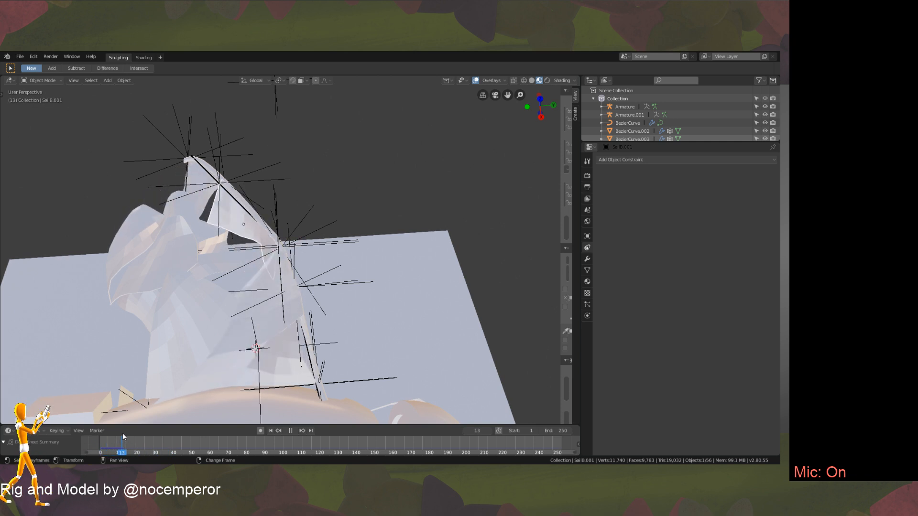
pyautogui.press('space')
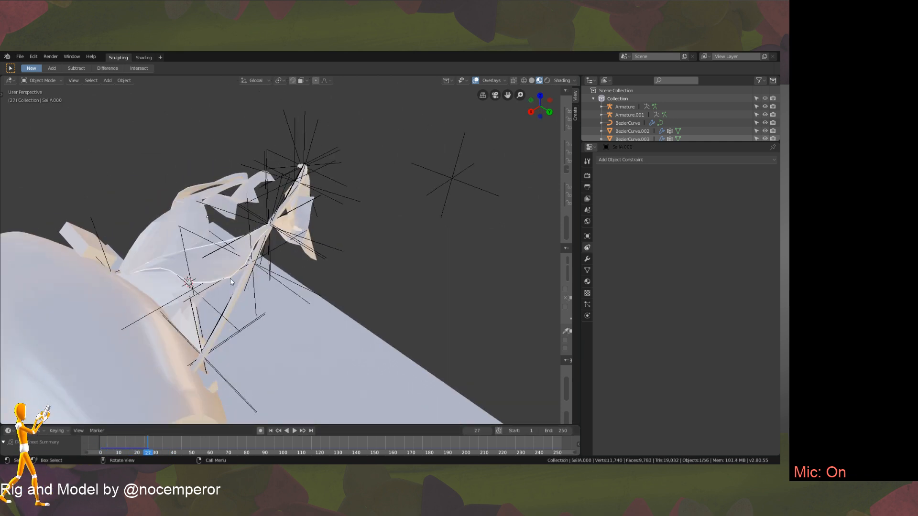
pyautogui.moveTo(139, 444)
pyautogui.mouseDown(button='right')
pyautogui.moveTo(100, 445)
pyautogui.moveTo(148, 455)
pyautogui.moveTo(93, 448)
pyautogui.moveTo(153, 441)
pyautogui.moveTo(113, 442)
pyautogui.moveTo(129, 442)
pyautogui.mouseUp(button='right')
pyautogui.press('space')
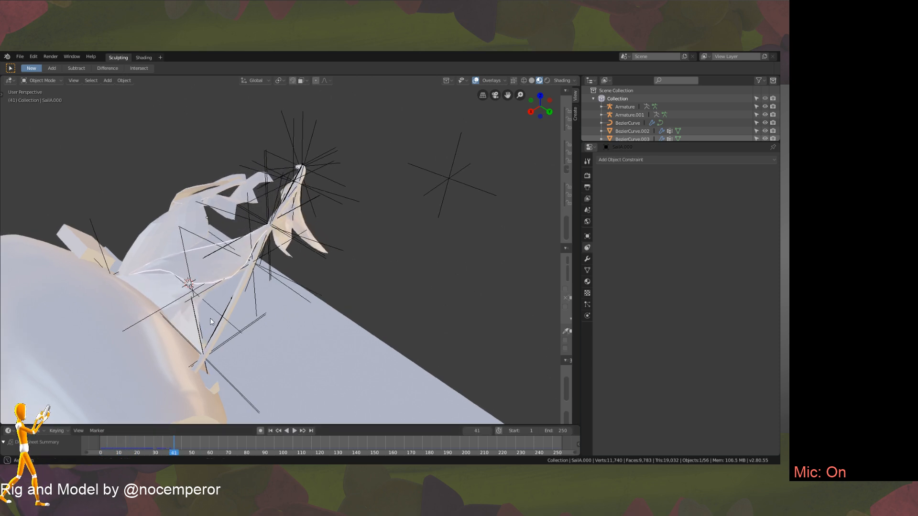
# Scrub the simulation up to frame 57 while viewing the sail seam from several angles, and return to frame 0.
pyautogui.moveTo(226, 307); pyautogui.dragTo(167, 345, button='middle')
pyautogui.moveTo(143, 432); pyautogui.dragTo(163, 438, button='right')
pyautogui.moveTo(172, 251); pyautogui.dragTo(239, 279, button='middle')
pyautogui.moveTo(248, 312); pyautogui.dragTo(282, 310, button='middle')
pyautogui.moveTo(221, 443); pyautogui.dragTo(155, 448, button='right')
pyautogui.moveTo(266, 290); pyautogui.dragTo(195, 276, button='middle')
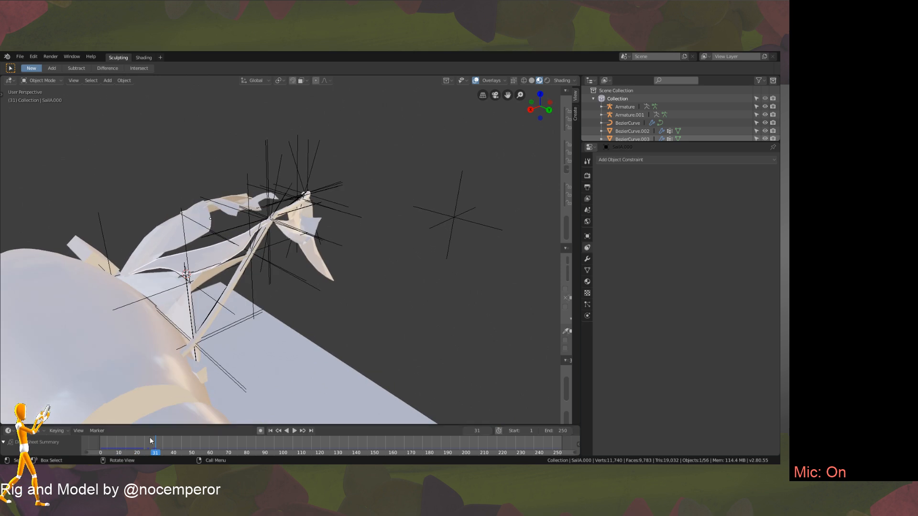
pyautogui.moveTo(151, 440); pyautogui.dragTo(204, 431, button='right')
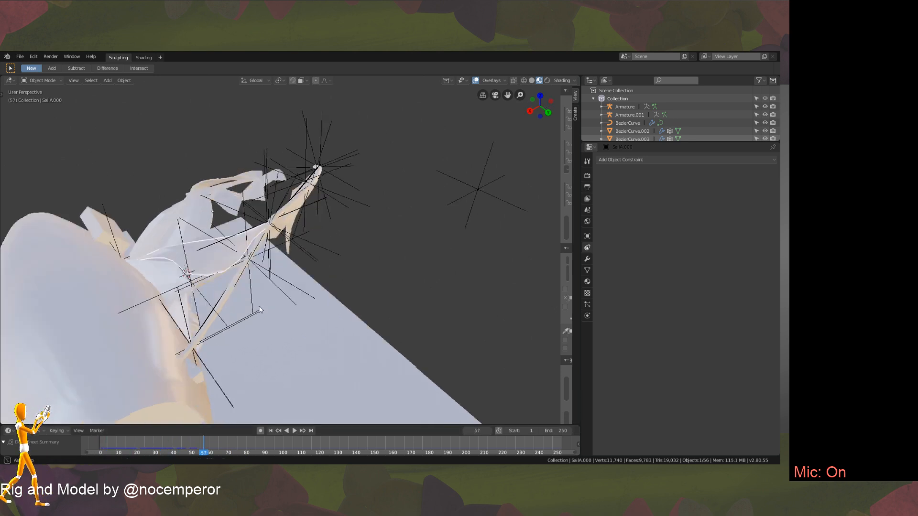
pyautogui.moveTo(260, 306); pyautogui.dragTo(268, 265, button='middle')
pyautogui.moveTo(173, 438); pyautogui.dragTo(98, 443, button='right')
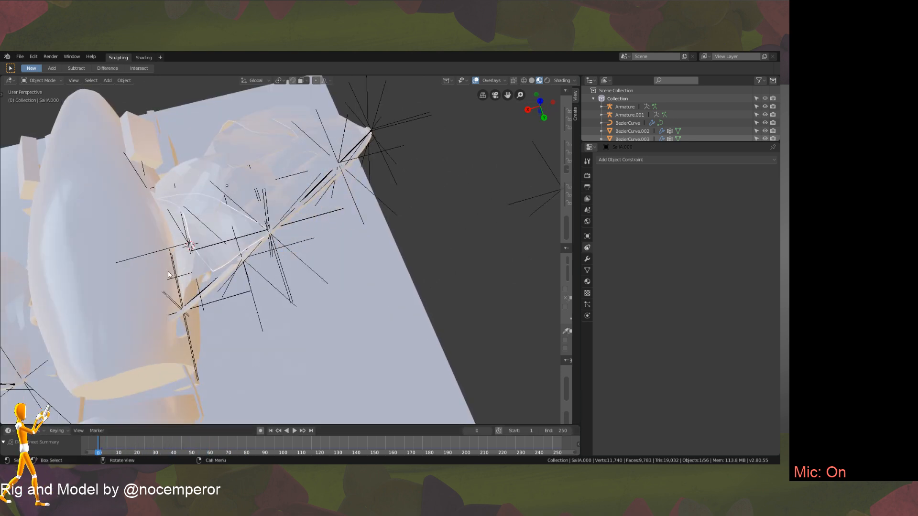
# Open the SailB.001 mesh in Edit Mode and select its free corner vertex next to SailA.000.
pyautogui.click(256, 207)
pyautogui.moveTo(221, 273); pyautogui.dragTo(295, 223, button='middle')
pyautogui.press('Tab')
pyautogui.press('Tab')
pyautogui.click(288, 307)
pyautogui.press('Tab')
pyautogui.moveTo(300, 260)
pyautogui.mouseDown(button='middle')
pyautogui.moveTo(304, 233)
pyautogui.moveTo(269, 299)
pyautogui.moveTo(279, 220)
pyautogui.moveTo(291, 283)
pyautogui.moveTo(284, 257)
pyautogui.moveTo(287, 265)
pyautogui.mouseUp(button='middle')
pyautogui.press('Tab')
pyautogui.click(304, 233)
pyautogui.press('Tab')
pyautogui.press('Tab')
pyautogui.press('Tab')
# Hook the selected SailB.001 corner vertex to a new empty and return to Object Mode.
pyautogui.hotkey('shift', 'a')
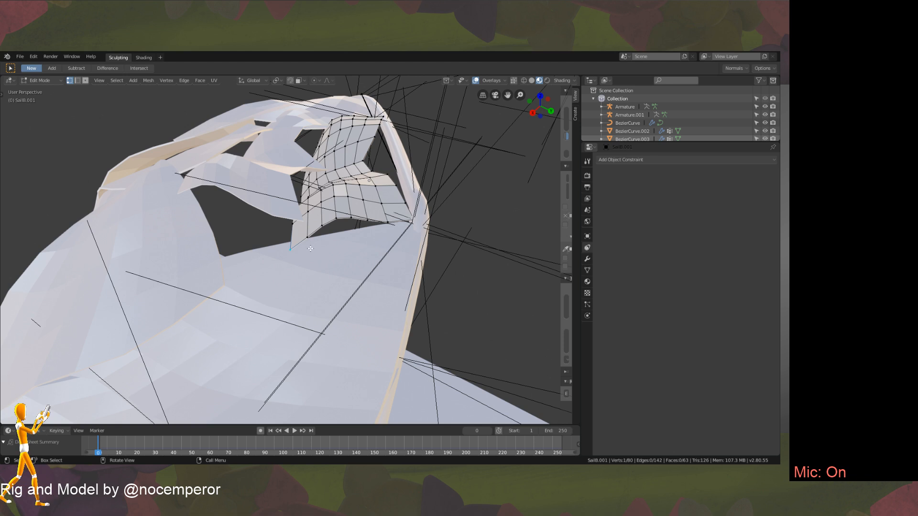
pyautogui.hotkey('ctrl', 'h')
pyautogui.click(305, 251)
pyautogui.press('Tab')
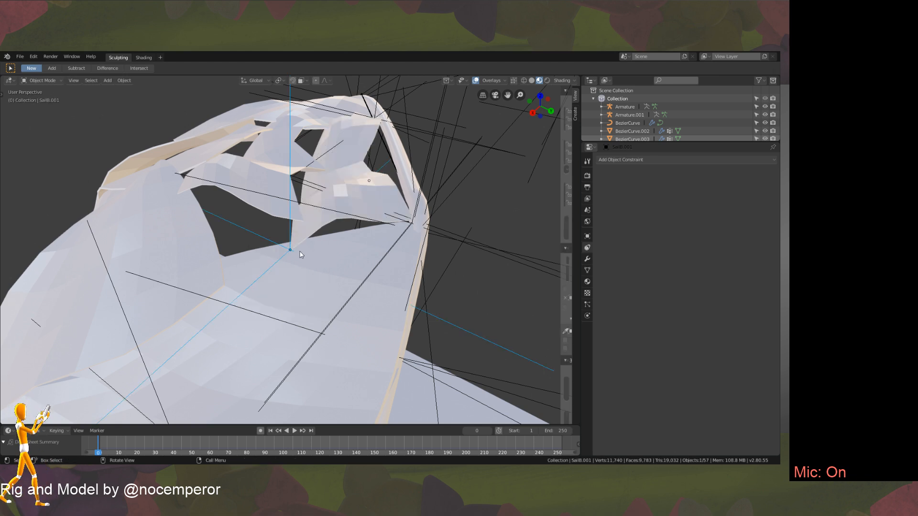
# Add a vertex group named WingStitch to SailA.000 for the vertex beside the hooked corner.
pyautogui.press('Tab')
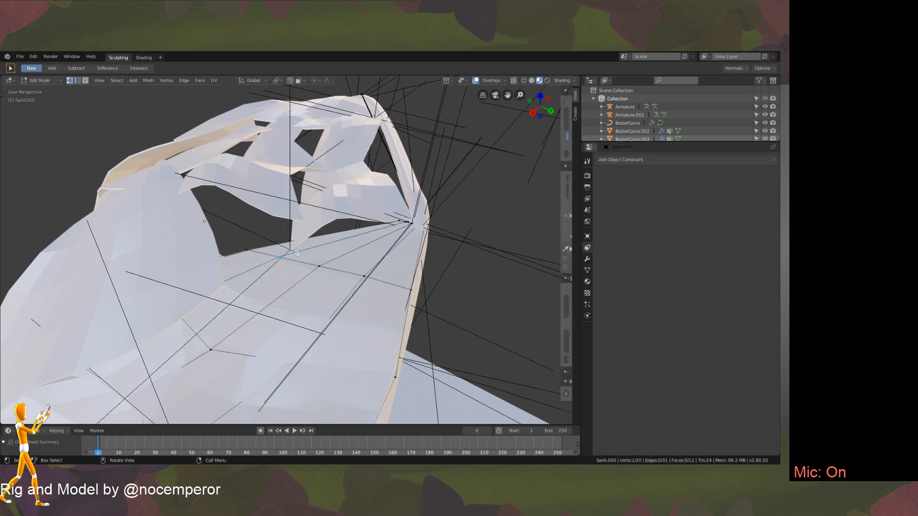
pyautogui.moveTo(294, 247); pyautogui.dragTo(284, 274, button='middle')
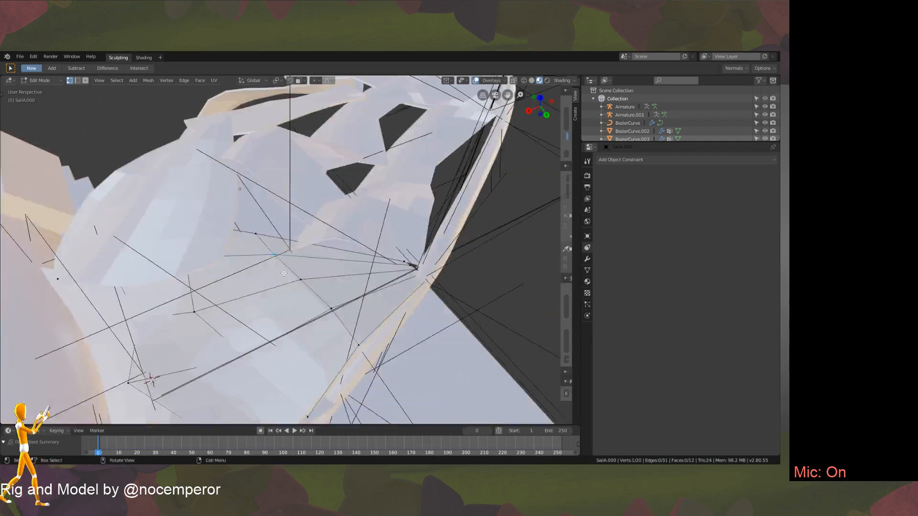
pyautogui.click(587, 270)
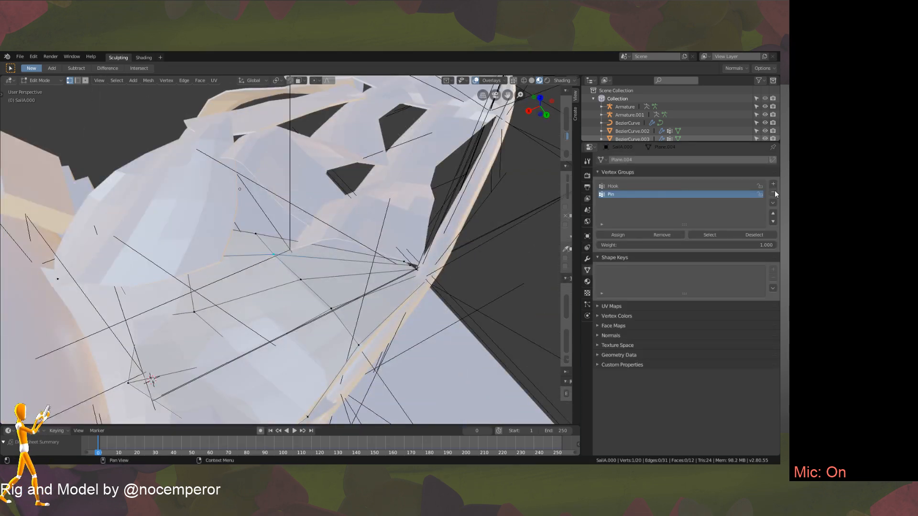
pyautogui.doubleClick(682, 205)
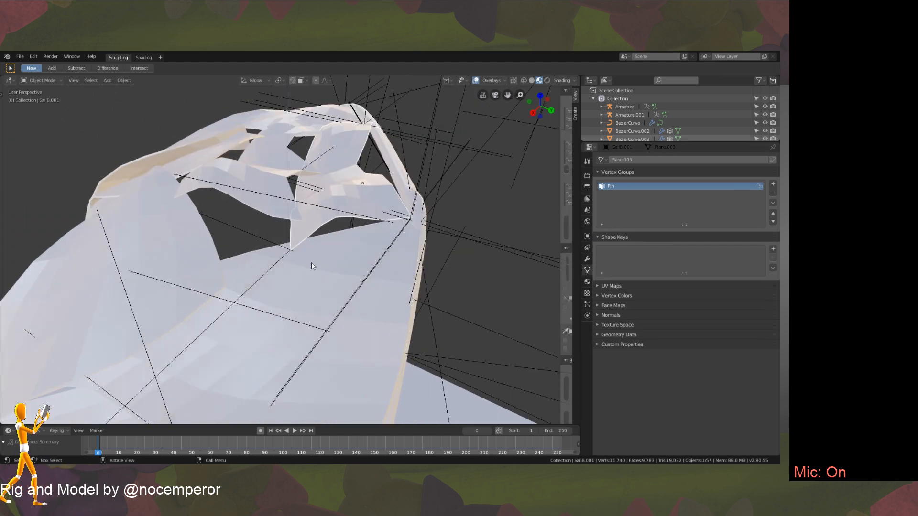
# Give the new hook empty a Copy Location constraint targeting SailA.000 with the vertex group WingStitch.
pyautogui.moveTo(312, 262); pyautogui.dragTo(317, 269, button='middle')
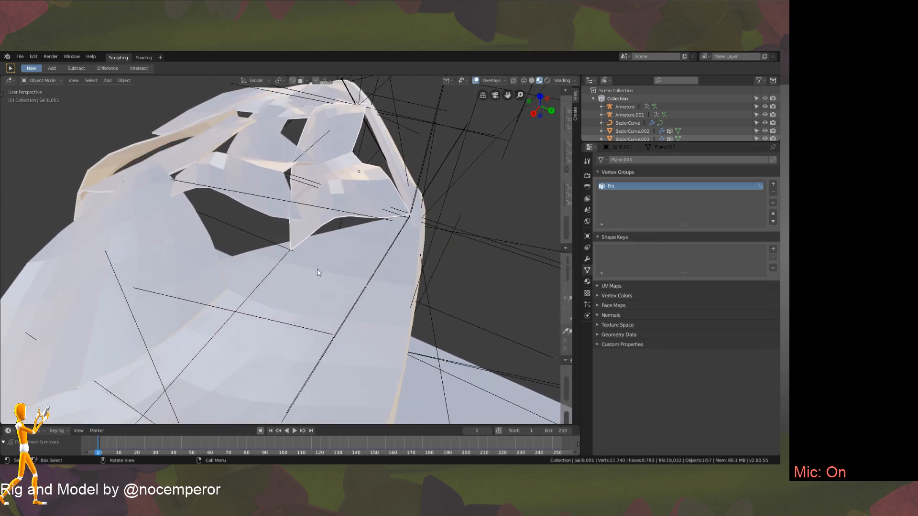
pyautogui.click(290, 251)
pyautogui.click(587, 247)
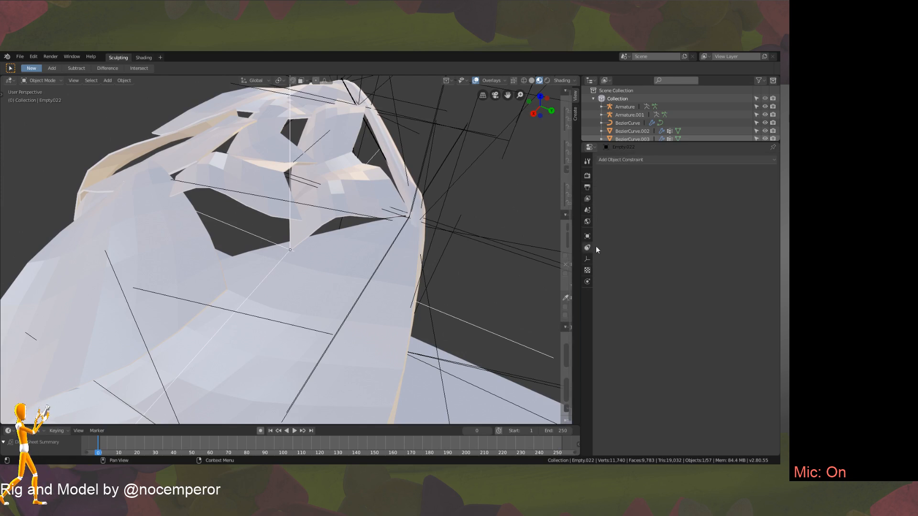
pyautogui.click(747, 159)
pyautogui.click(657, 178)
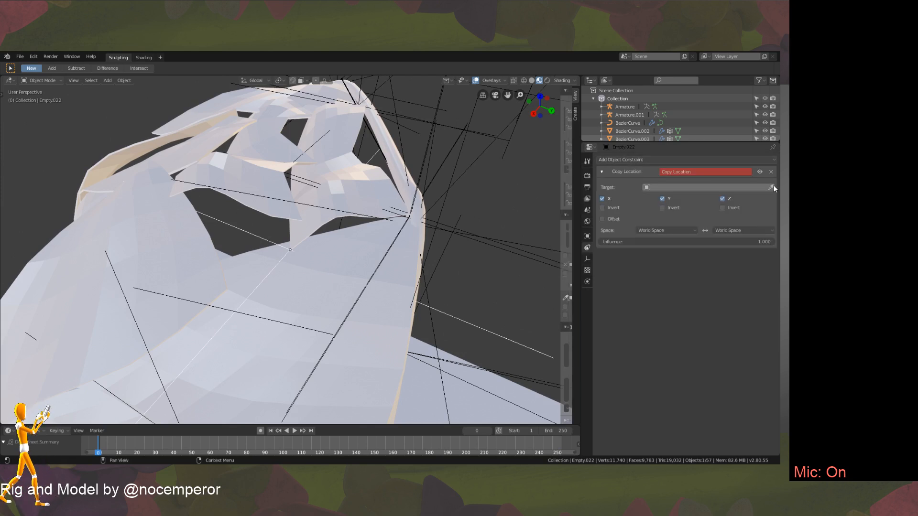
pyautogui.click(340, 248)
pyautogui.click(705, 198)
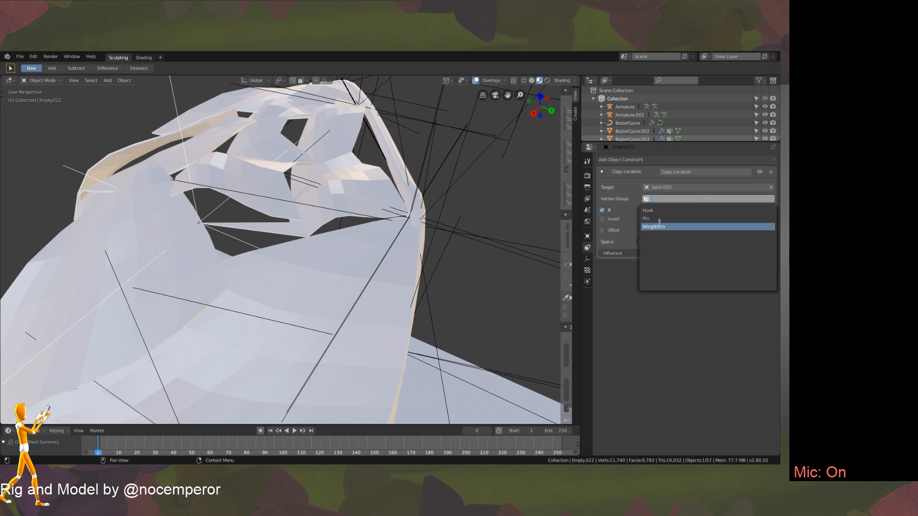
pyautogui.click(654, 226)
# Enable Offset on the Copy Location constraint and move the hook empty along X and about -2.92 m along Z.
pyautogui.moveTo(392, 249); pyautogui.dragTo(343, 269, button='middle')
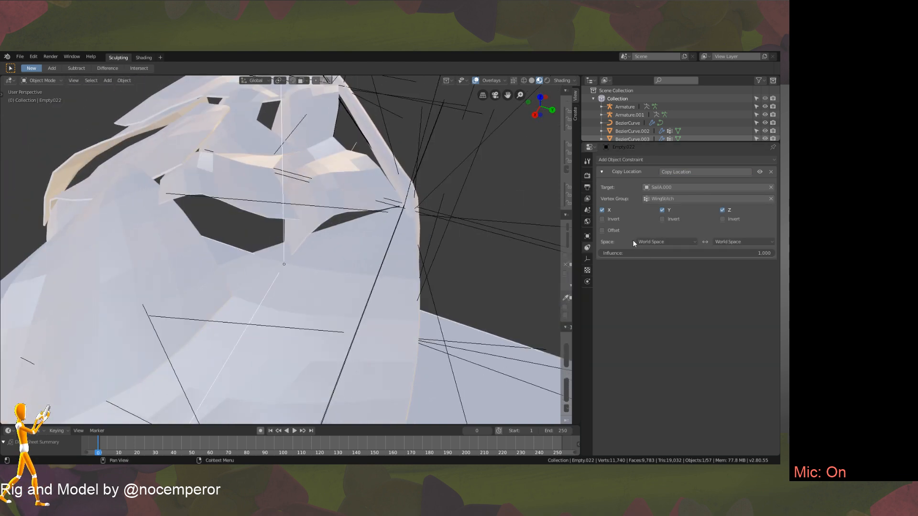
pyautogui.click(602, 230)
pyautogui.moveTo(459, 249); pyautogui.dragTo(356, 220, button='middle')
pyautogui.press('g')
pyautogui.press('x')
pyautogui.click(293, 239)
pyautogui.moveTo(293, 239); pyautogui.dragTo(352, 264, button='middle')
pyautogui.press('g')
pyautogui.press('z')
pyautogui.click(341, 295)
# Move the hook empty about 0.38 m along Y, 0.265 m along X and 0.104 m along Z towards the sail corner.
pyautogui.press('g')
pyautogui.press('x')
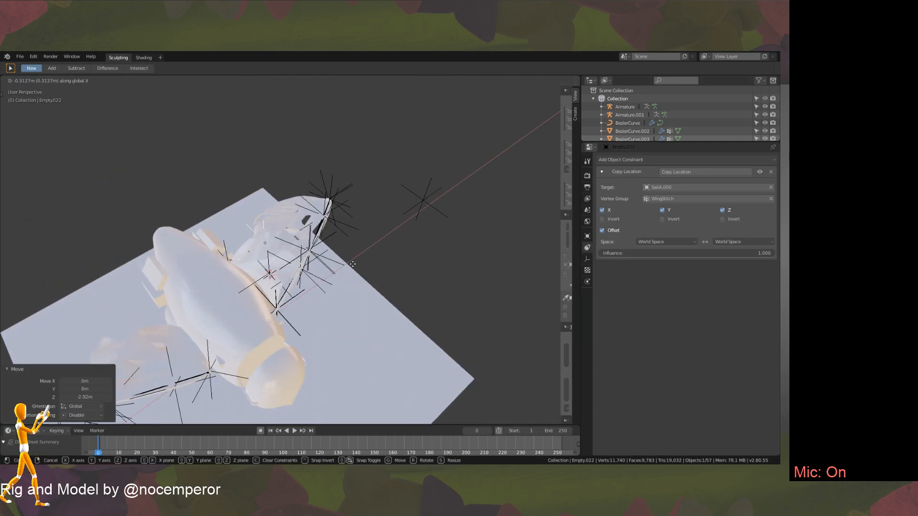
pyautogui.press('z')
pyautogui.click(372, 265)
pyautogui.press('g')
pyautogui.press('x')
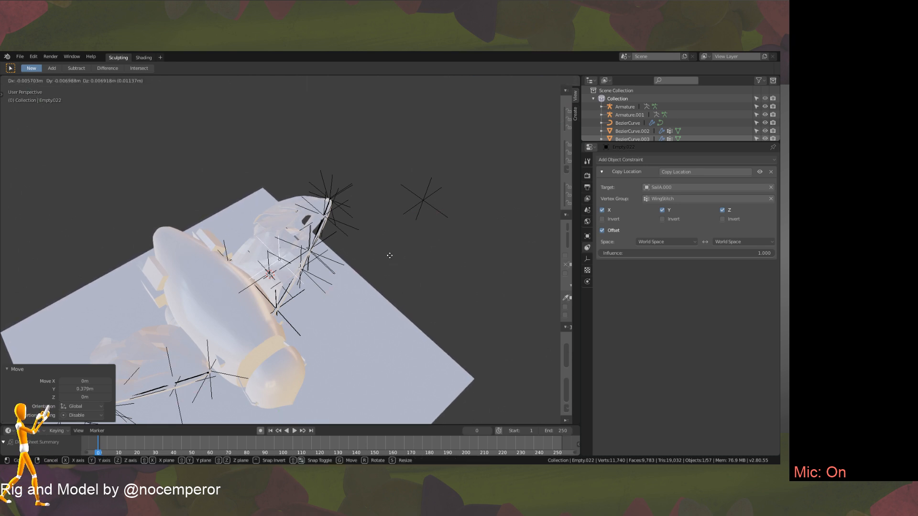
pyautogui.click(393, 248)
pyautogui.press('g')
pyautogui.press('z')
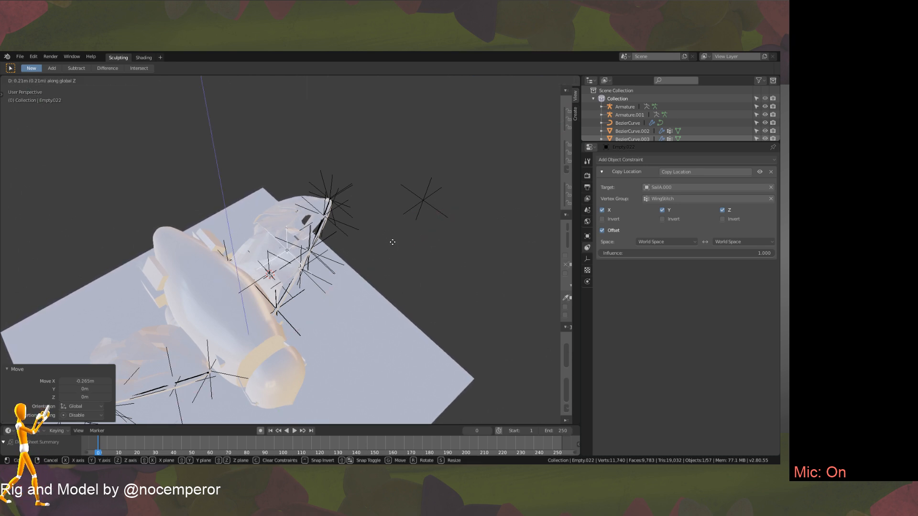
pyautogui.click(392, 247)
# Fine-tune the hook empty along X and Y, ending with about -0.02 m along X, and test the corner in simulation.
pyautogui.scroll(6, 375, 233)
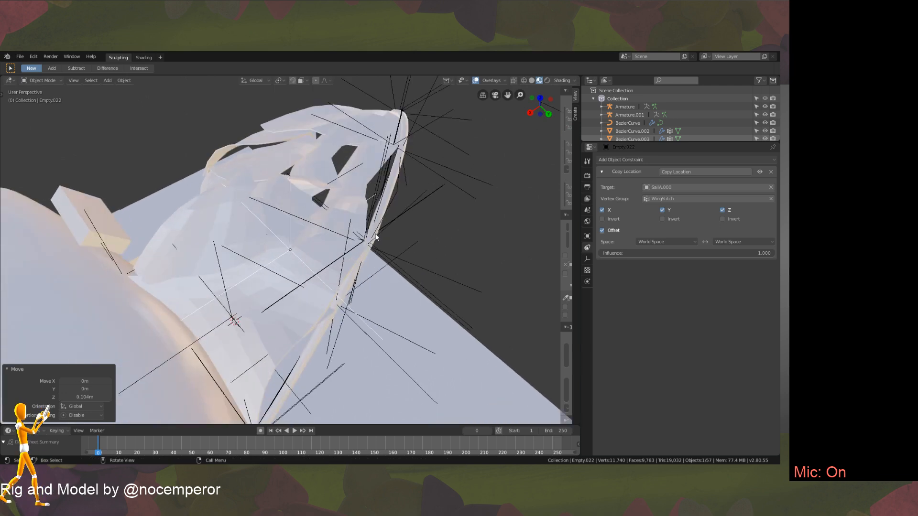
pyautogui.keyDown('ctrl'); pyautogui.moveTo(334, 265); pyautogui.dragTo(324, 235, button='middle'); pyautogui.keyUp('ctrl')
pyautogui.moveTo(210, 306); pyautogui.dragTo(343, 267, button='middle')
pyautogui.press('g')
pyautogui.press('x')
pyautogui.click(350, 293)
pyautogui.press('g')
pyautogui.press('y')
pyautogui.click(352, 245)
pyautogui.press('g')
pyautogui.press('x')
pyautogui.click(344, 261)
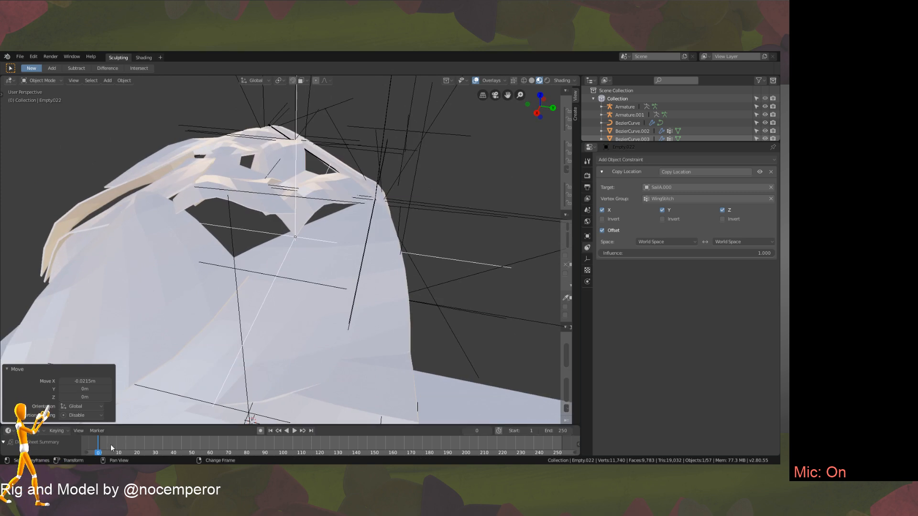
pyautogui.press('space')
pyautogui.moveTo(177, 447); pyautogui.dragTo(93, 454, button='right')
pyautogui.press('space')
# Move the selected SailB.001 vertex about 0.017 m along Y in Edit Mode, replay the simulation and return to frame 0.
pyautogui.moveTo(298, 211); pyautogui.dragTo(344, 178, button='middle')
pyautogui.click(343, 178)
pyautogui.press('Tab')
pyautogui.moveTo(309, 244); pyautogui.dragTo(305, 260, button='middle')
pyautogui.press('g')
pyautogui.press('x')
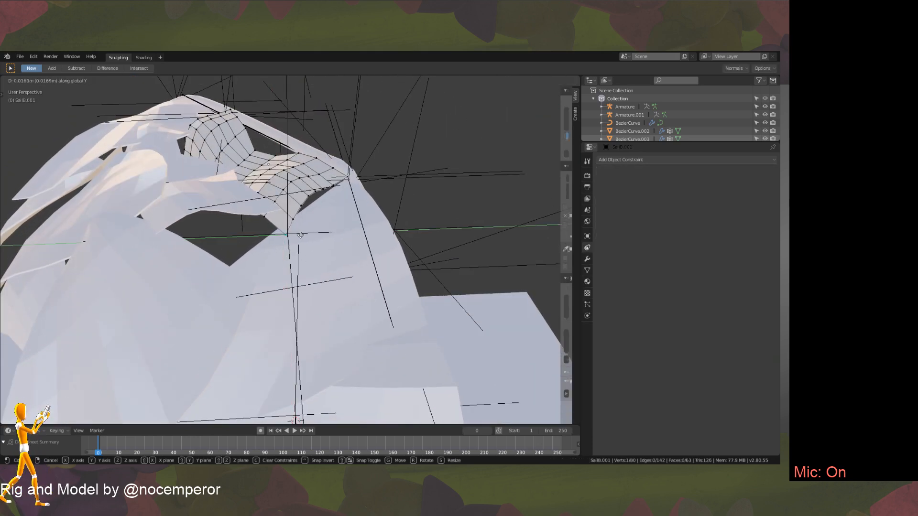
pyautogui.click(301, 235)
pyautogui.press('Tab')
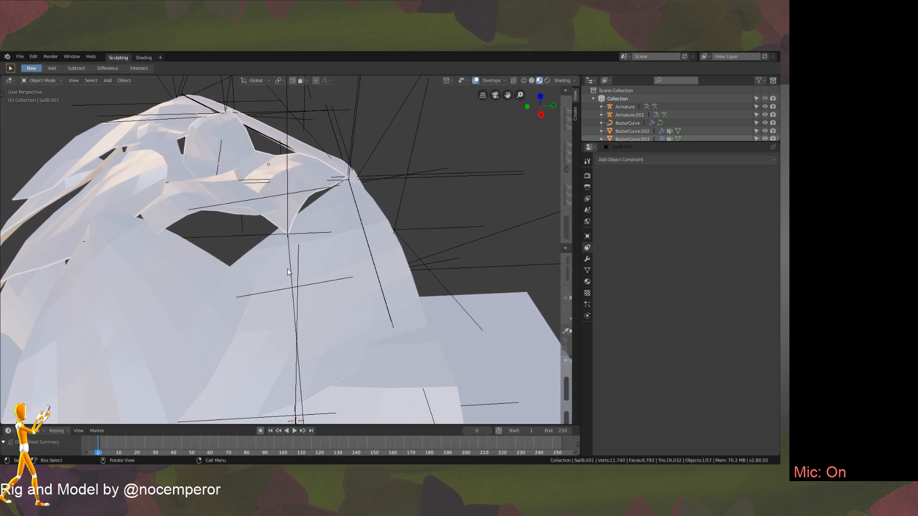
pyautogui.press('space')
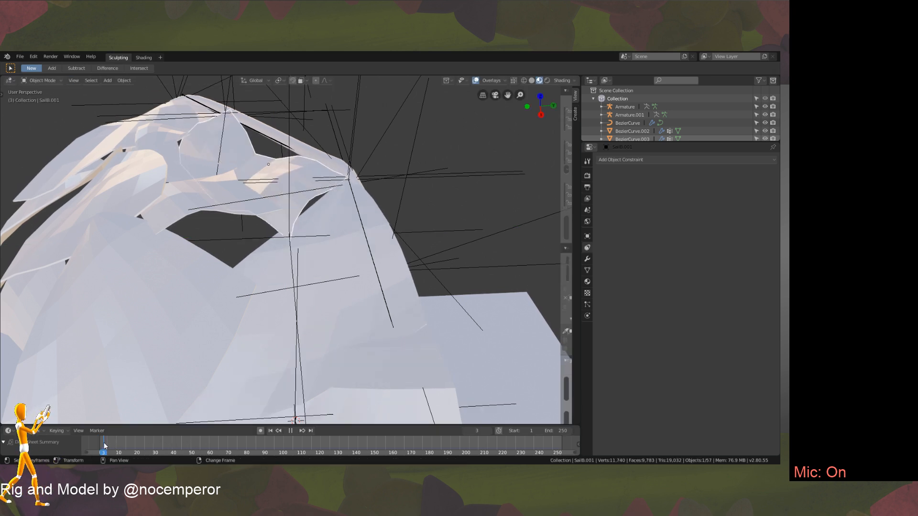
pyautogui.press('space')
pyautogui.moveTo(165, 445); pyautogui.dragTo(95, 462, button='right')
# Add the lower corner vertex of SailB.001 to the selection and assign the selected vertices to the Pin vertex group.
pyautogui.press('Tab')
pyautogui.moveTo(324, 208); pyautogui.dragTo(300, 273, button='middle')
pyautogui.moveTo(259, 225); pyautogui.dragTo(300, 174, button='middle')
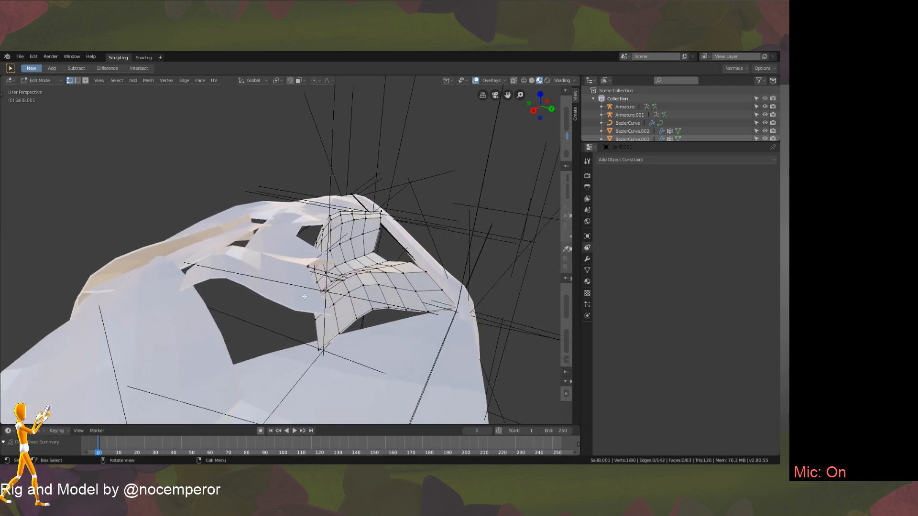
pyautogui.keyDown('shift'); pyautogui.click(319, 351); pyautogui.keyUp('shift')
pyautogui.moveTo(318, 351); pyautogui.dragTo(321, 278, button='middle')
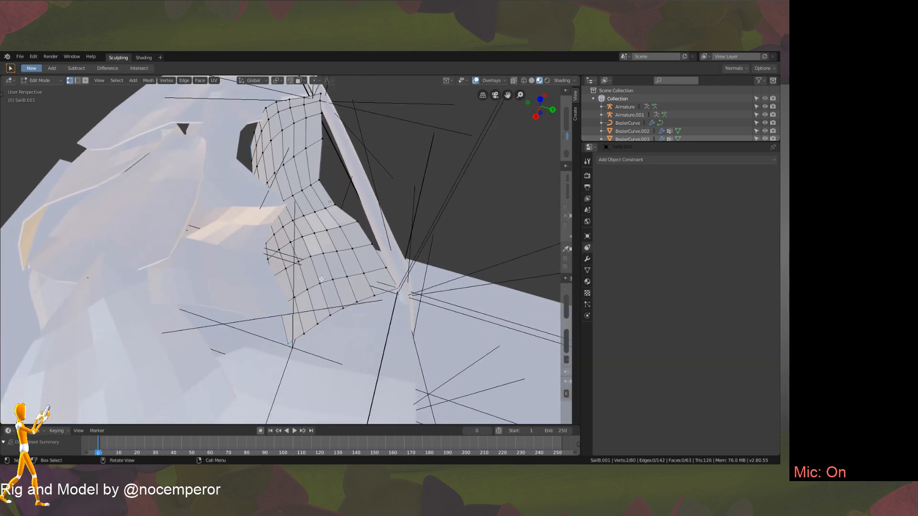
pyautogui.click(590, 315)
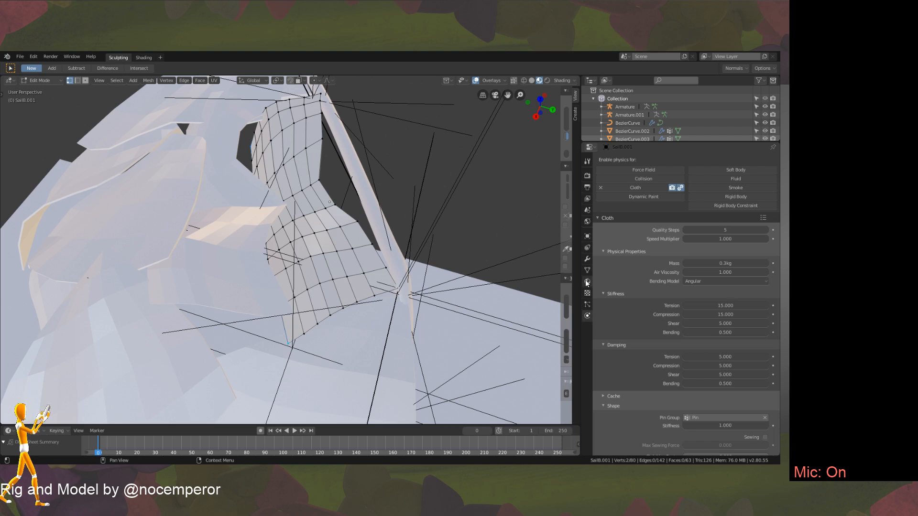
pyautogui.click(587, 284)
pyautogui.click(588, 316)
pyautogui.scroll(-8, 648, 249)
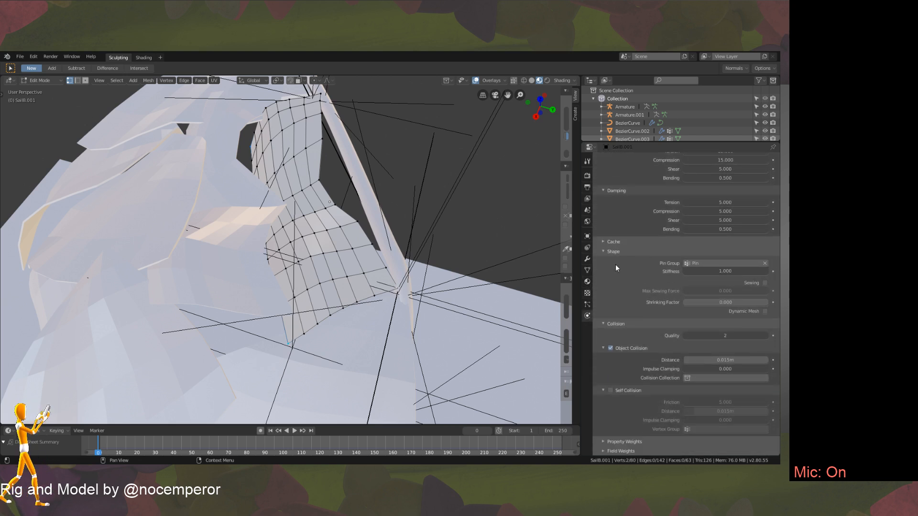
pyautogui.click(588, 271)
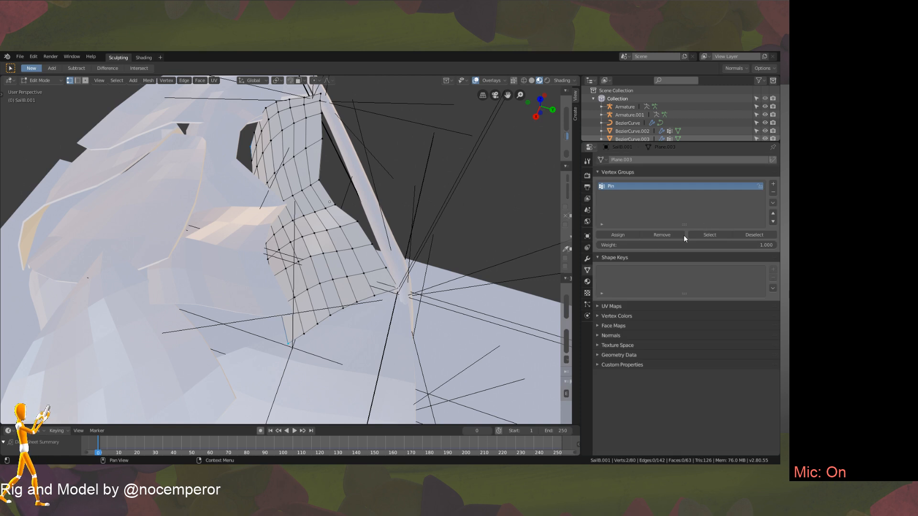
pyautogui.click(628, 234)
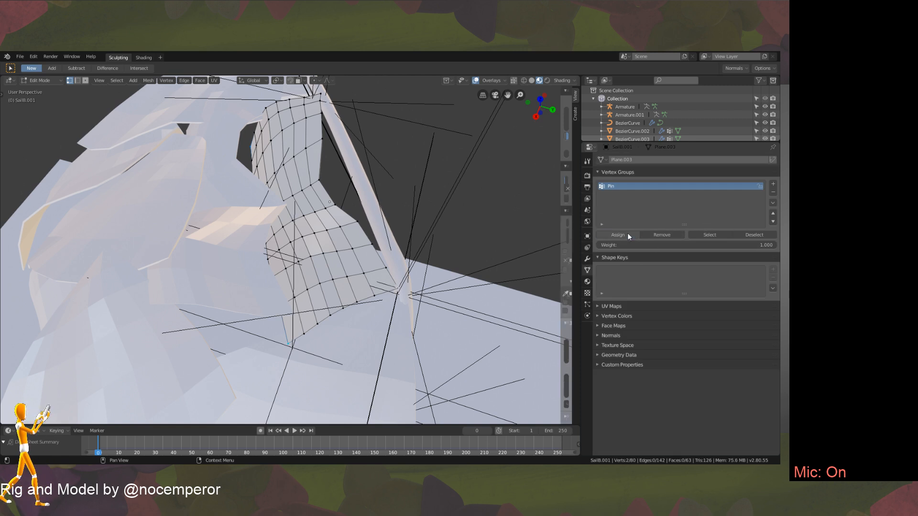
pyautogui.moveTo(334, 201); pyautogui.dragTo(347, 217, button='middle')
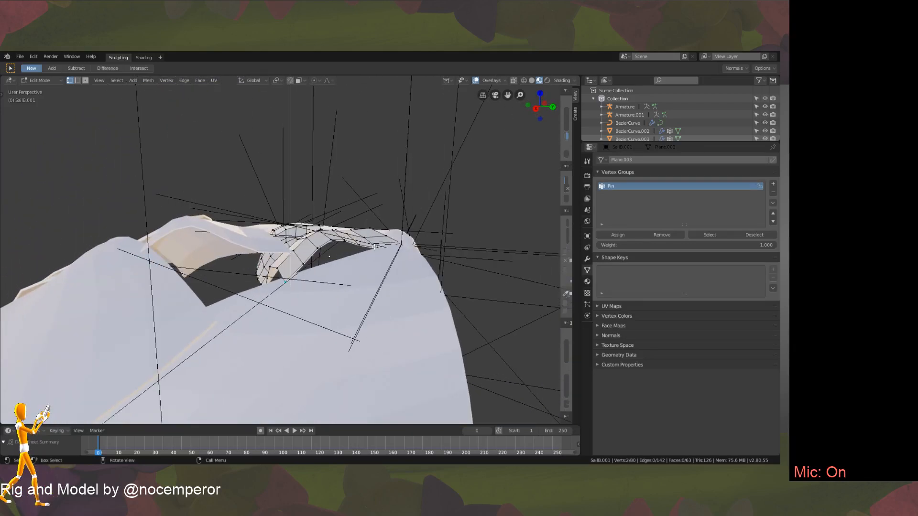
# Reassign the selected SailB.001 vertices to the Pin vertex group and return to Object Mode.
pyautogui.press('Tab')
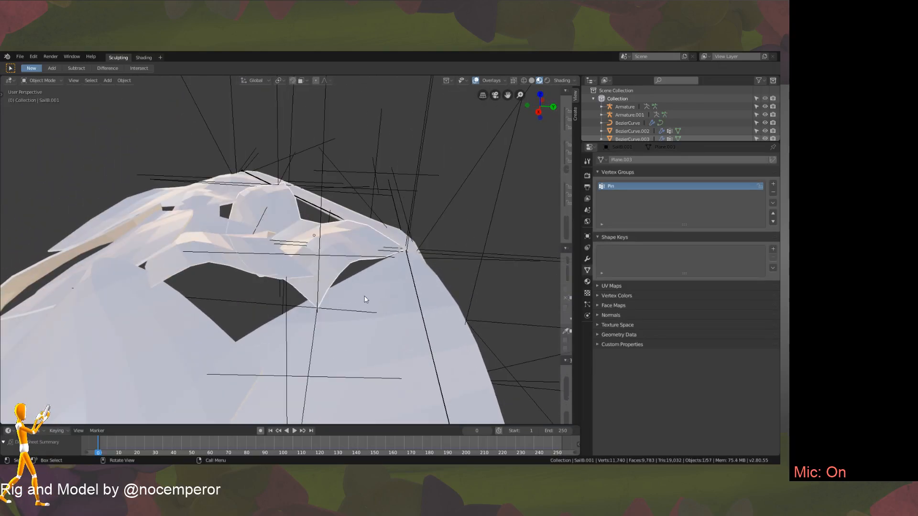
pyautogui.press('Tab')
pyautogui.press('Tab')
pyautogui.press('Tab')
pyautogui.click(615, 236)
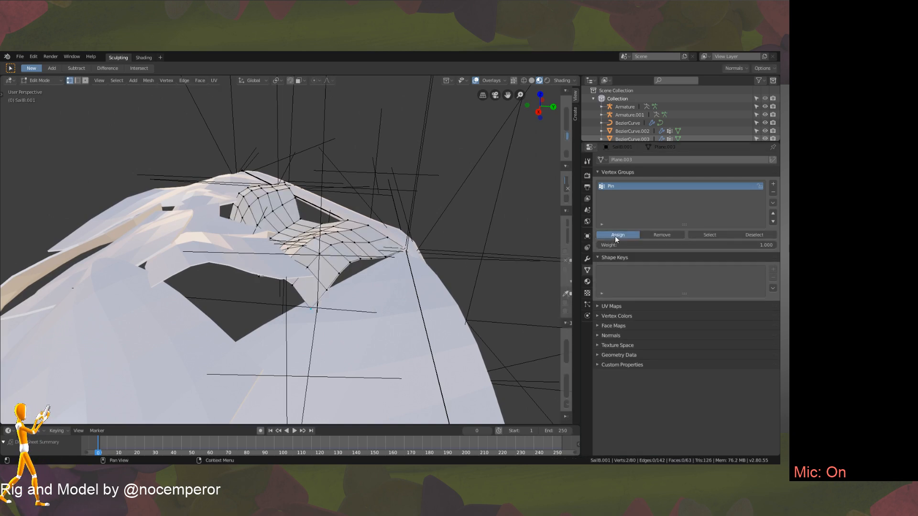
pyautogui.moveTo(375, 254); pyautogui.dragTo(365, 306, button='middle')
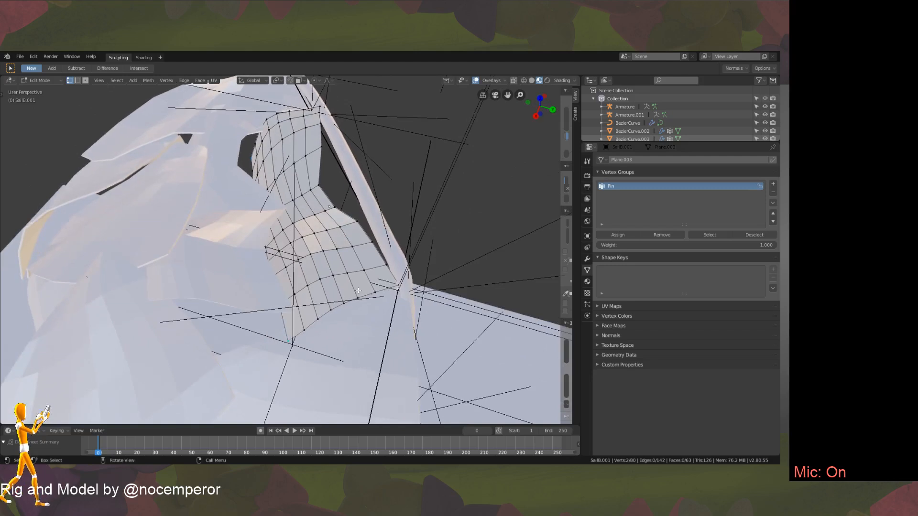
pyautogui.press('Tab')
# Check the vertex groups of SailA.000 and the modifiers of SailB.001, and assign SailB.001's selected vertices to Pin again.
pyautogui.click(333, 354)
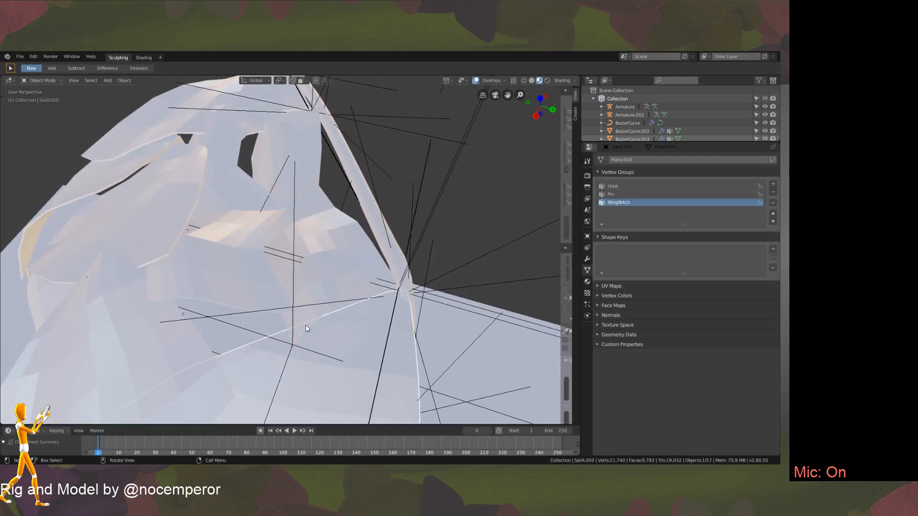
pyautogui.moveTo(306, 328); pyautogui.dragTo(349, 309, button='middle')
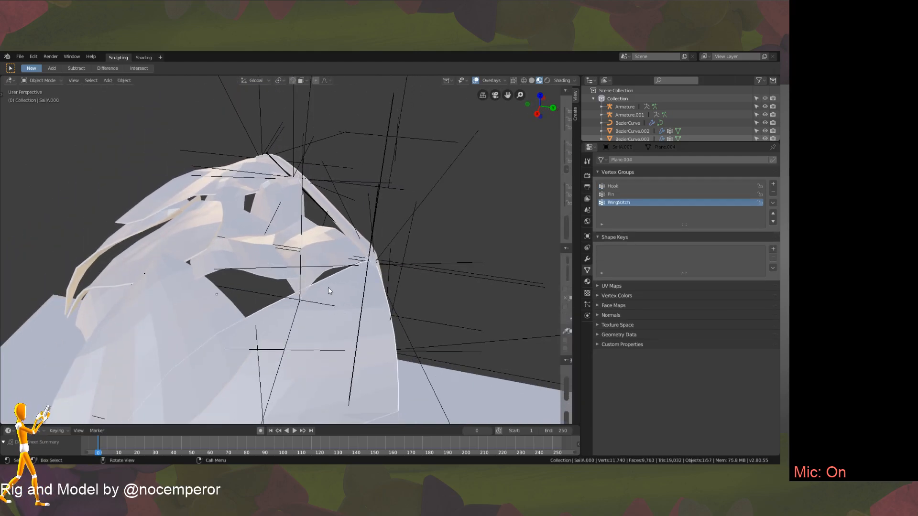
pyautogui.click(335, 296)
pyautogui.click(587, 260)
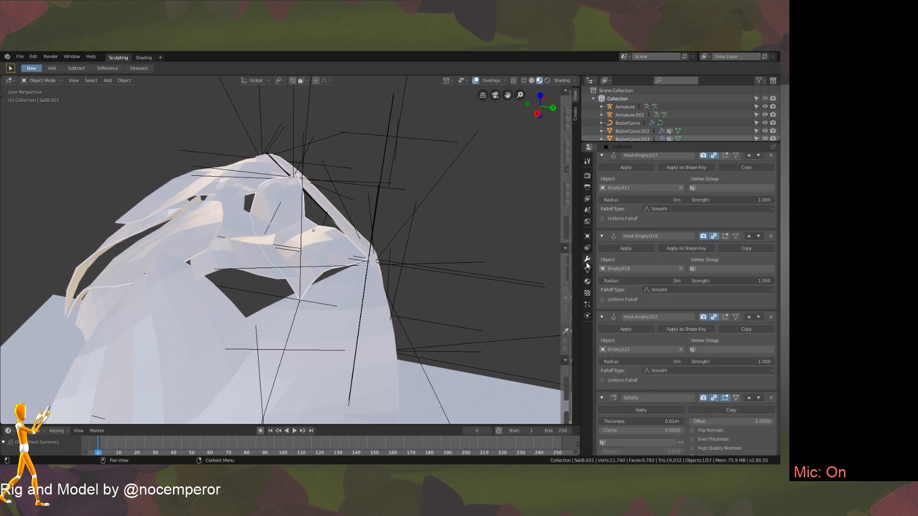
pyautogui.scroll(-4, 604, 279)
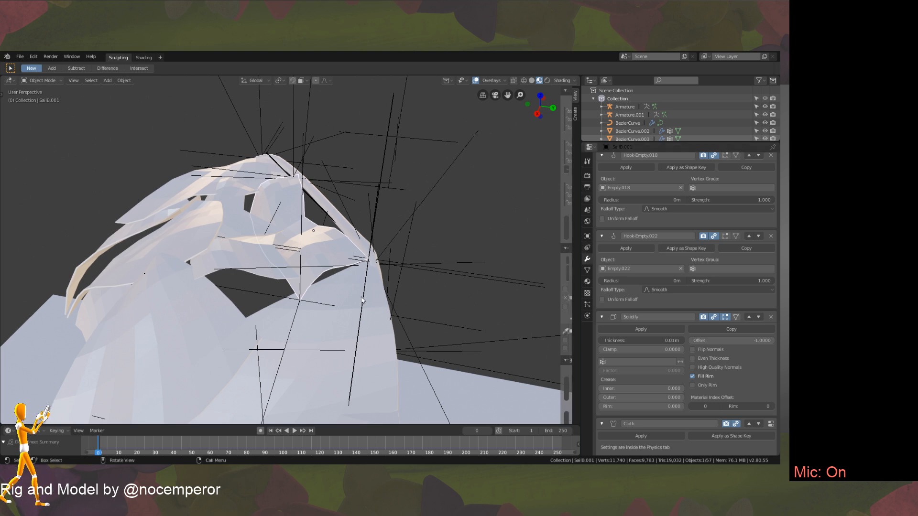
pyautogui.press('Tab')
pyautogui.click(587, 270)
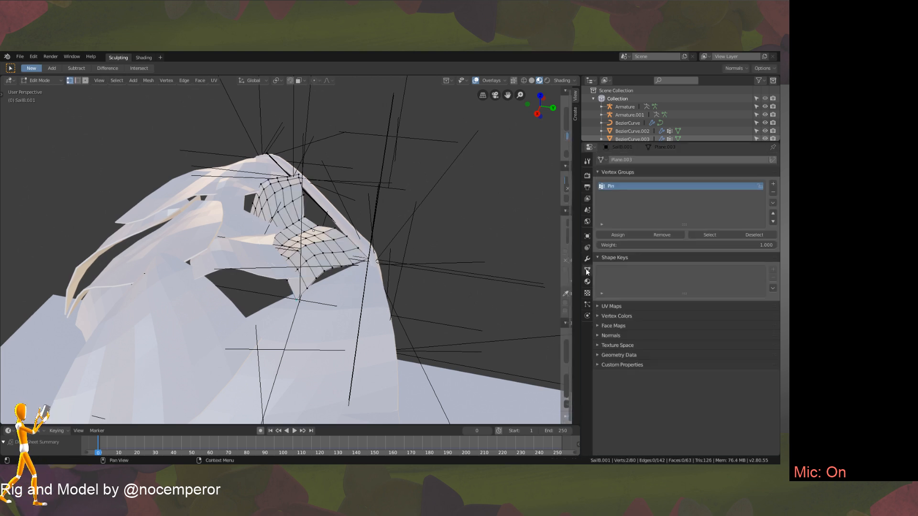
pyautogui.click(624, 235)
# Raise SailB.001's free edge about 0.289 m along Z and rotate it about X with smooth proportional editing of about 0.39 size.
pyautogui.moveTo(328, 151); pyautogui.dragTo(273, 179, button='middle')
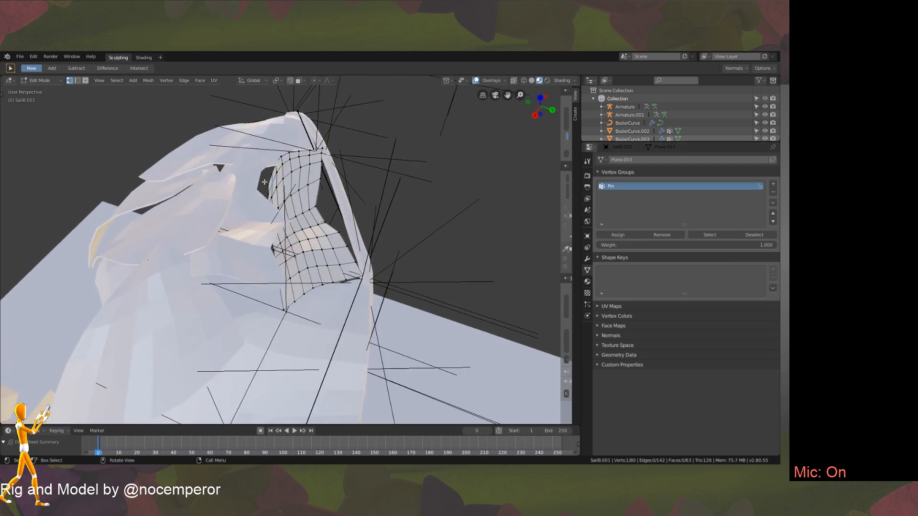
pyautogui.moveTo(316, 232); pyautogui.dragTo(318, 221, button='middle')
pyautogui.press('g')
pyautogui.press('z')
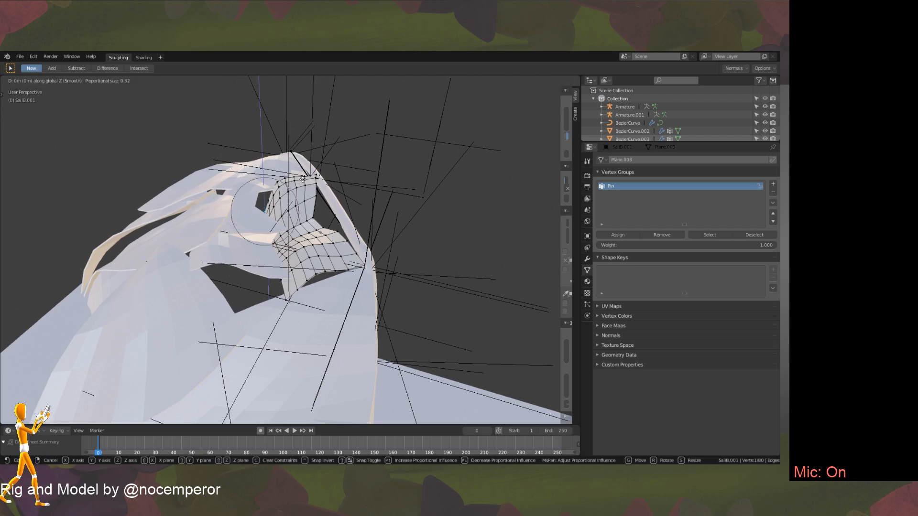
pyautogui.click(297, 152)
pyautogui.press('r')
pyautogui.press('x')
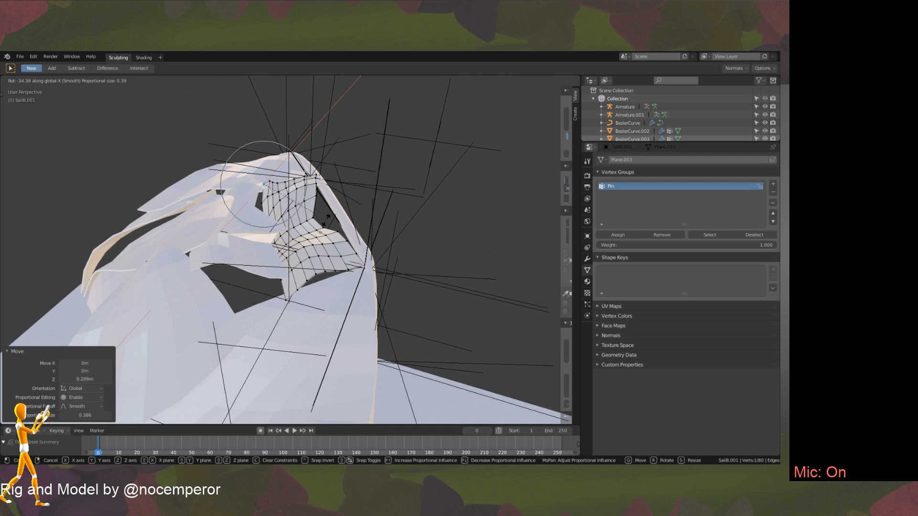
pyautogui.click(307, 231)
pyautogui.moveTo(315, 204)
pyautogui.mouseDown(button='middle')
pyautogui.moveTo(285, 220)
pyautogui.moveTo(316, 204)
pyautogui.mouseUp(button='middle')
pyautogui.press('Tab')
# Select SailB.001 in Object Mode, test its reshaped edge in a short simulation run and return to frame 0.
pyautogui.click(325, 277)
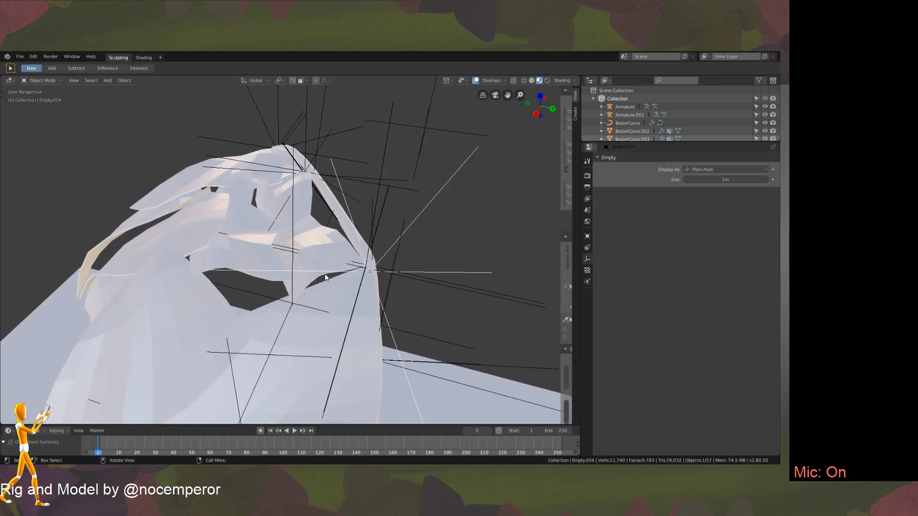
pyautogui.click(314, 286)
pyautogui.press('space')
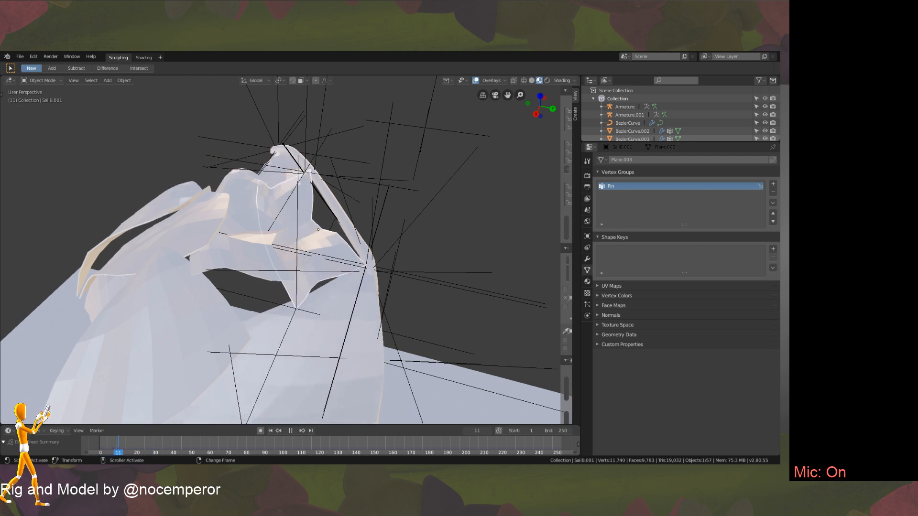
pyautogui.press('space')
pyautogui.moveTo(234, 275); pyautogui.dragTo(218, 341, button='middle')
pyautogui.press('space')
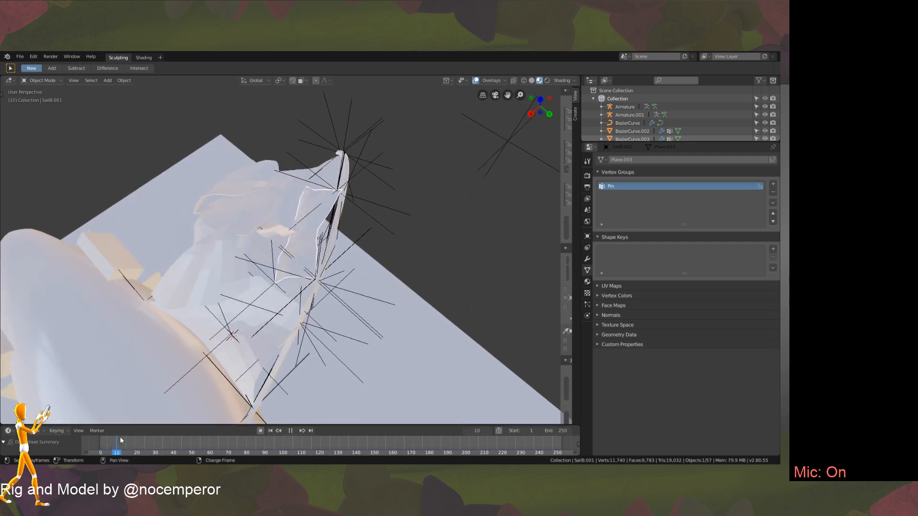
pyautogui.moveTo(210, 426); pyautogui.dragTo(98, 430, button='right')
pyautogui.press('space')
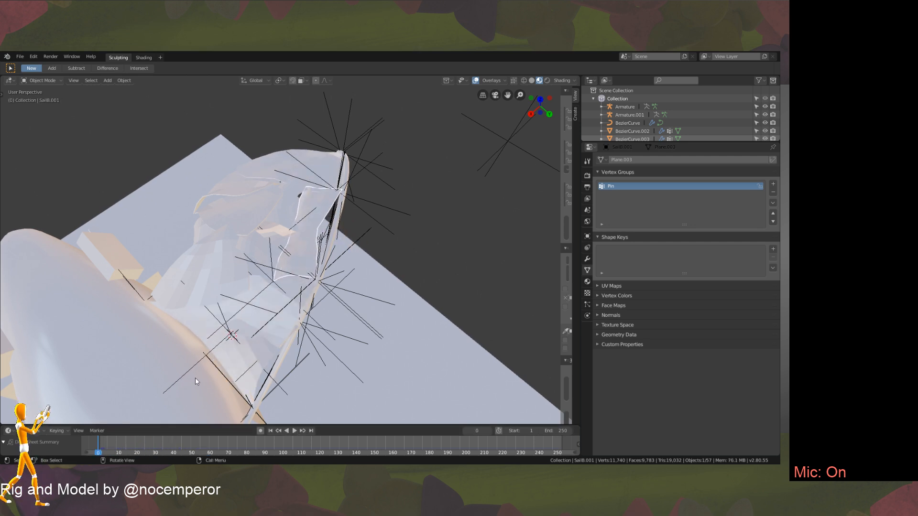
# Play the full simulation twice and examine the stitched sails from several angles.
pyautogui.click(295, 431)
pyautogui.moveTo(303, 366); pyautogui.dragTo(319, 394, button='middle')
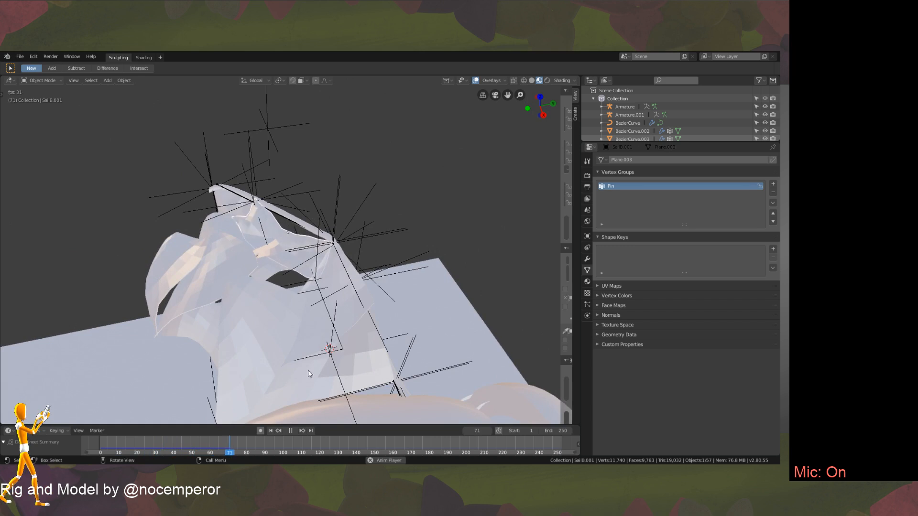
pyautogui.moveTo(341, 342); pyautogui.dragTo(296, 414, button='middle')
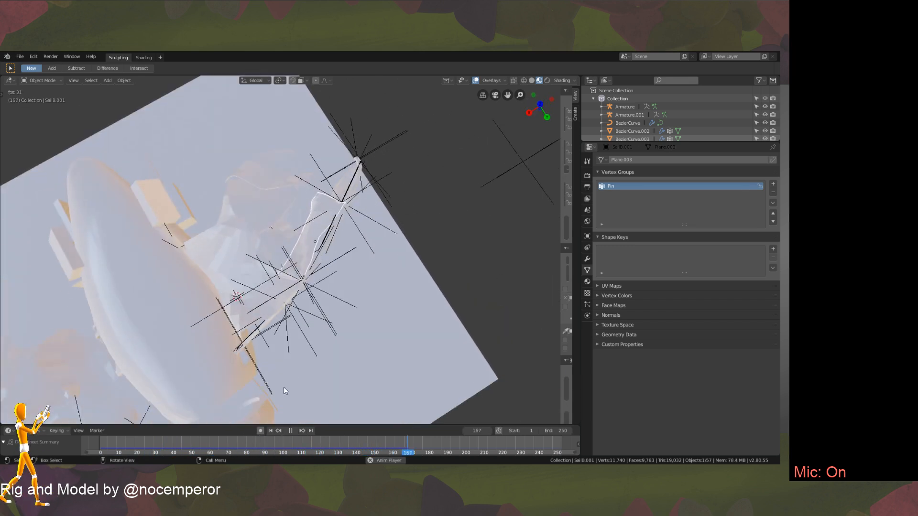
pyautogui.rightClick(111, 433)
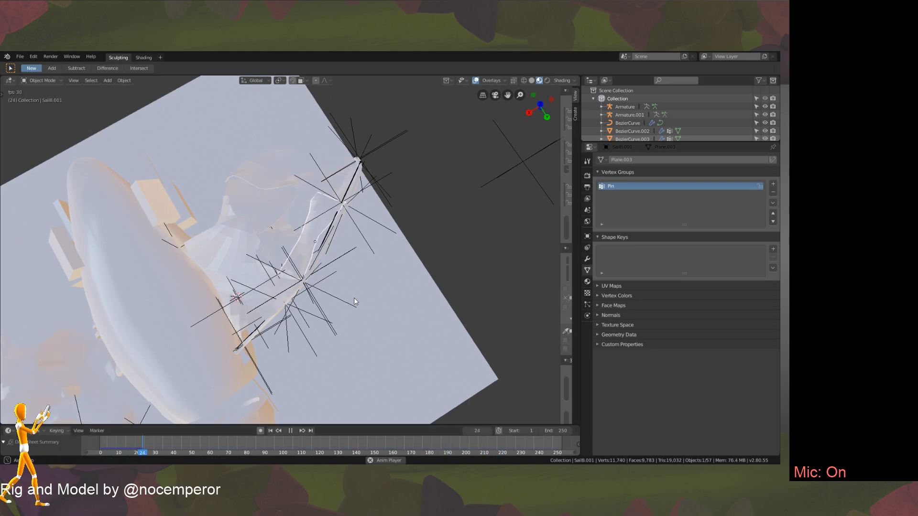
pyautogui.moveTo(354, 299); pyautogui.dragTo(367, 286, button='middle')
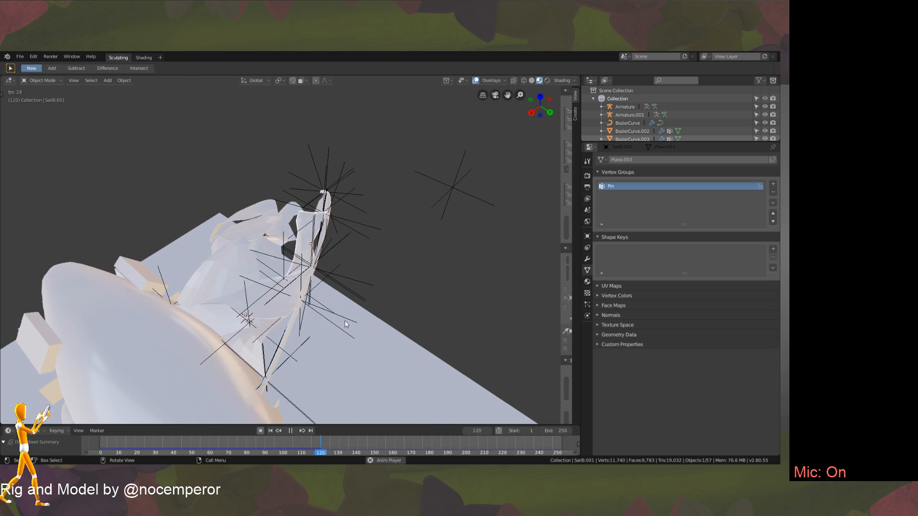
pyautogui.moveTo(345, 321); pyautogui.dragTo(276, 393, button='middle')
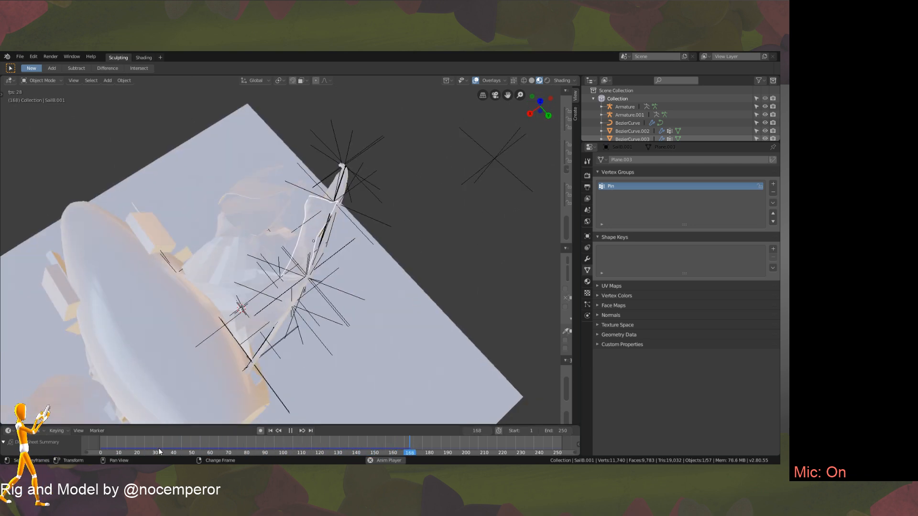
# Replay the sail simulation repeatedly from its first frames and examine the seam along SailB.001 from above, behind and the side.
pyautogui.moveTo(375, 266); pyautogui.dragTo(360, 250, button='middle')
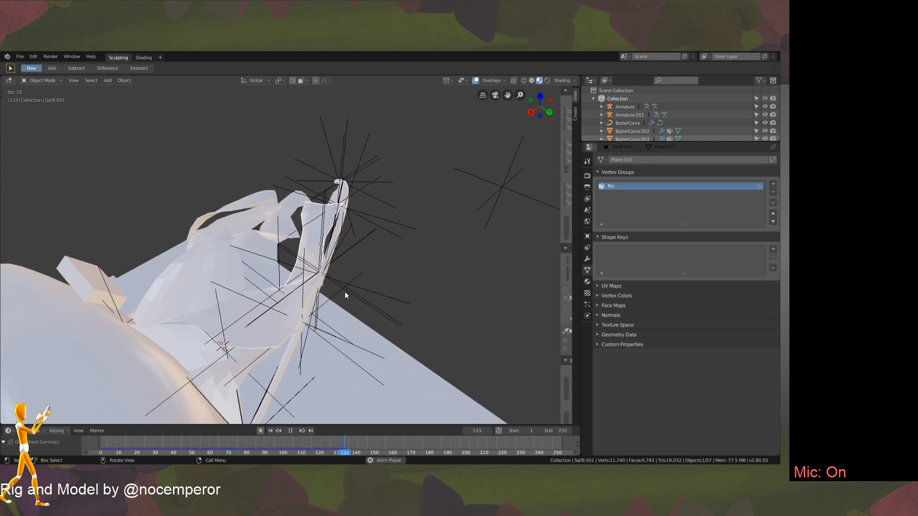
pyautogui.click(103, 439)
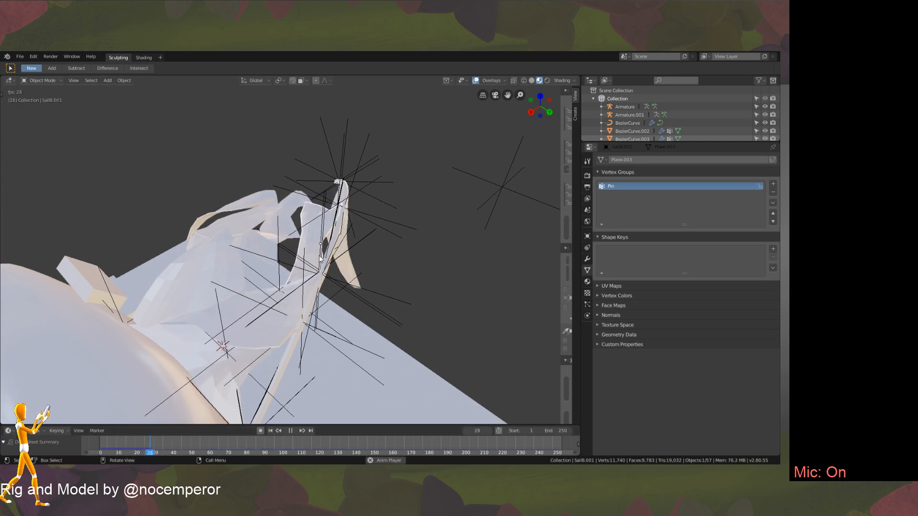
pyautogui.moveTo(342, 335); pyautogui.dragTo(353, 318, button='middle')
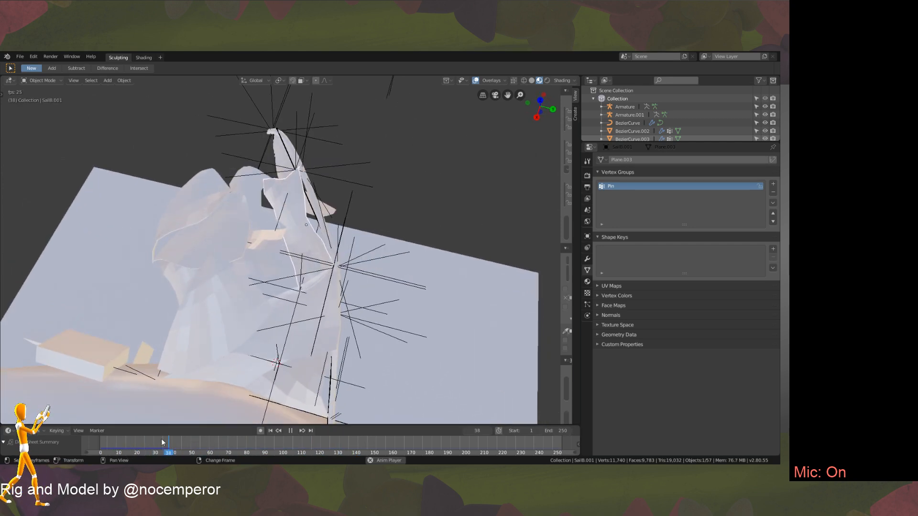
pyautogui.click(105, 439)
pyautogui.moveTo(321, 281); pyautogui.dragTo(257, 356, button='middle')
pyautogui.rightClick(96, 437)
pyautogui.rightClick(98, 441)
pyautogui.moveTo(201, 441); pyautogui.dragTo(100, 441, button='right')
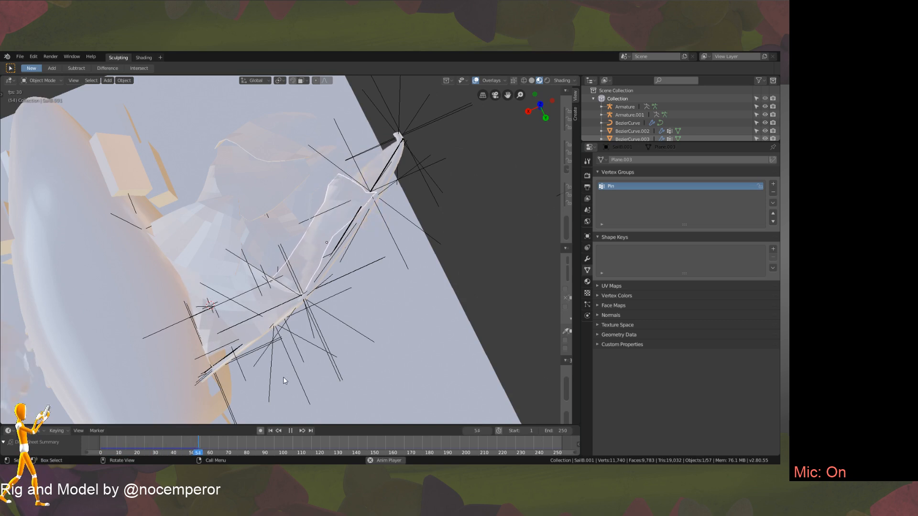
pyautogui.moveTo(283, 374); pyautogui.dragTo(300, 314, button='middle')
pyautogui.moveTo(181, 452); pyautogui.dragTo(104, 437, button='right')
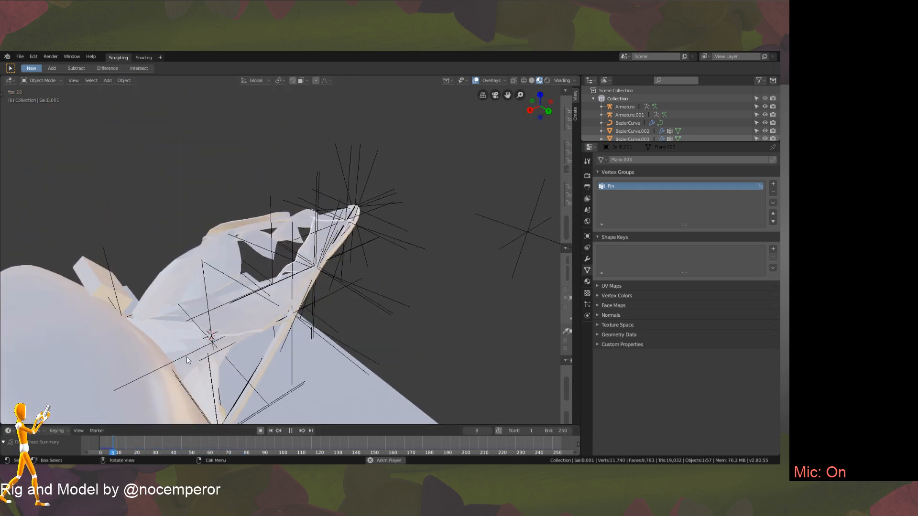
pyautogui.moveTo(203, 393); pyautogui.dragTo(279, 411, button='middle')
pyautogui.moveTo(184, 441); pyautogui.dragTo(101, 443, button='right')
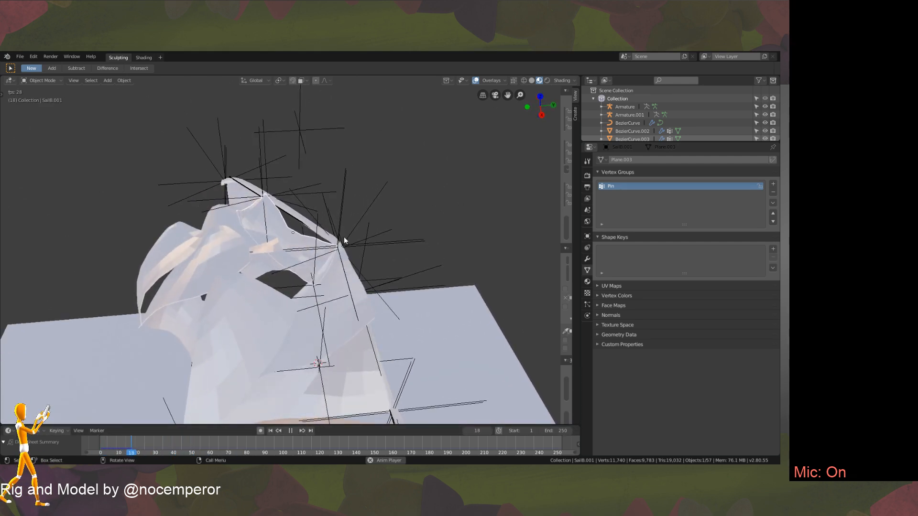
pyautogui.moveTo(345, 240); pyautogui.dragTo(288, 297, button='middle')
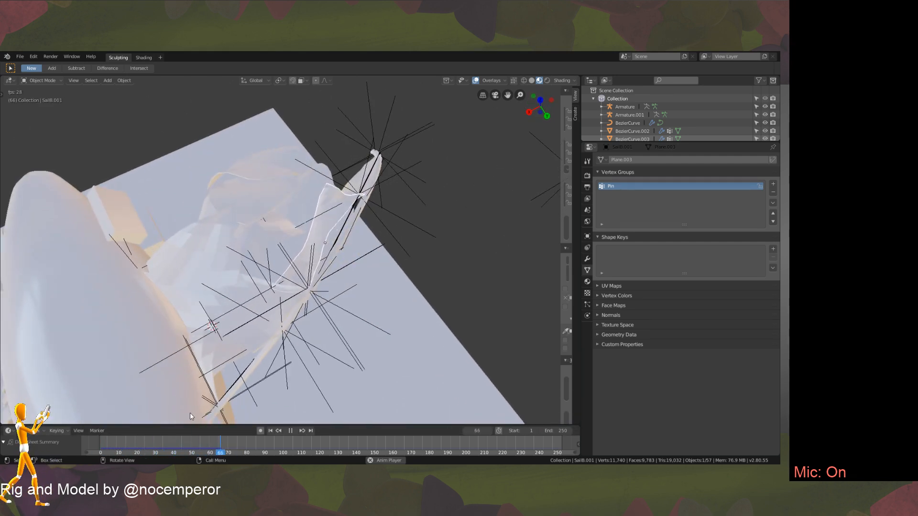
pyautogui.moveTo(167, 441); pyautogui.dragTo(102, 443, button='right')
pyautogui.moveTo(172, 340); pyautogui.dragTo(284, 377, button='middle')
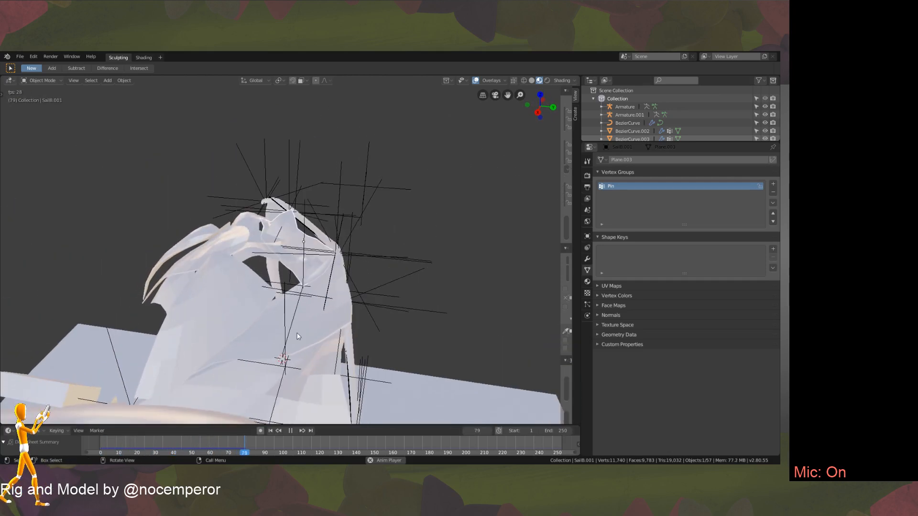
# Stop playback and, in Edit Mode, lower a SailA.002 vertex about 0.208 m along Z and shift its neighbour with smooth proportional editing.
pyautogui.press('space')
pyautogui.press('Tab')
pyautogui.moveTo(290, 300); pyautogui.dragTo(329, 287, button='middle')
pyautogui.press('g')
pyautogui.press('z')
pyautogui.click(278, 309)
pyautogui.press('g')
pyautogui.press('z')
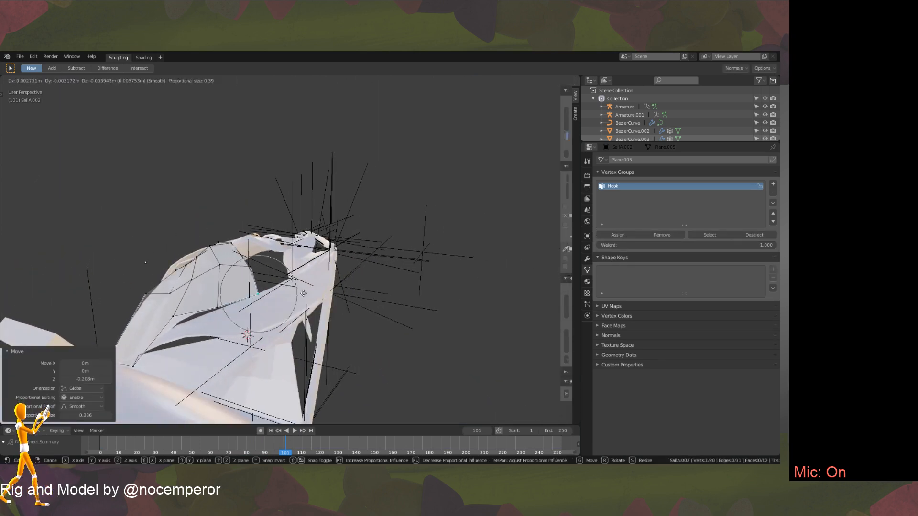
pyautogui.click(330, 290)
# Move three more SailA.002 vertices along Z with smooth proportional editing of about 0.39 size and return to Object Mode.
pyautogui.moveTo(223, 268); pyautogui.dragTo(234, 277, button='middle')
pyautogui.click(233, 277)
pyautogui.press('g')
pyautogui.press('z')
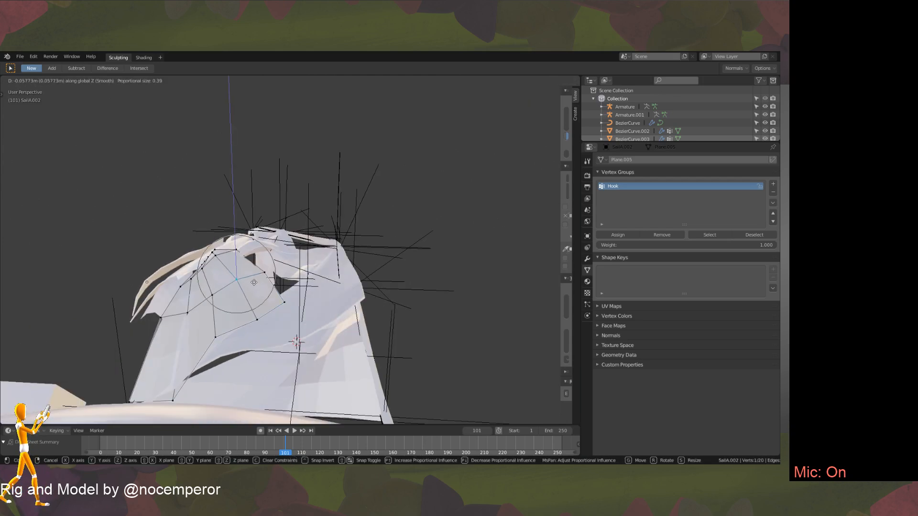
pyautogui.click(235, 282)
pyautogui.click(262, 313)
pyautogui.press('g')
pyautogui.press('z')
pyautogui.click(263, 314)
pyautogui.click(215, 338)
pyautogui.press('g')
pyautogui.press('z')
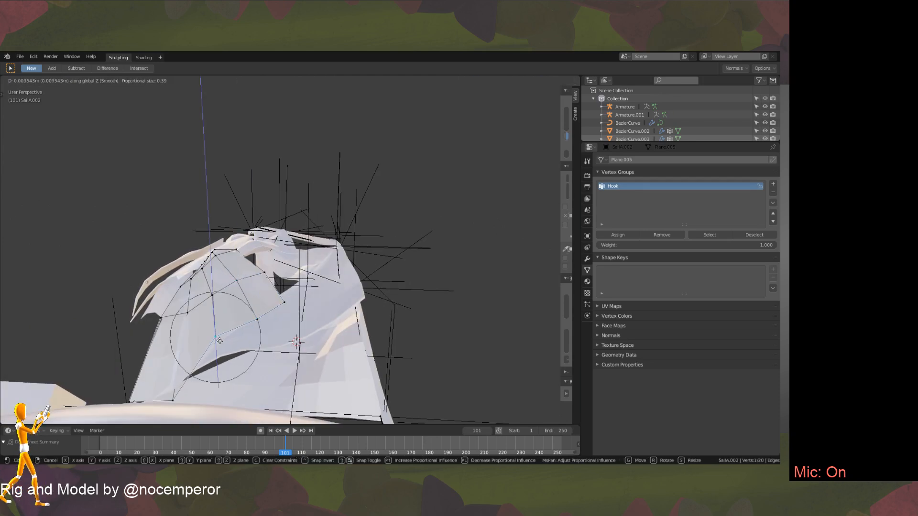
pyautogui.click(223, 346)
pyautogui.press('Tab')
# Raise a SailA.002 vertex about 0.045 m along Z and adjust the vertex beside it in height, using smooth proportional editing.
pyautogui.moveTo(256, 329); pyautogui.dragTo(283, 191, button='middle')
pyautogui.press('Tab')
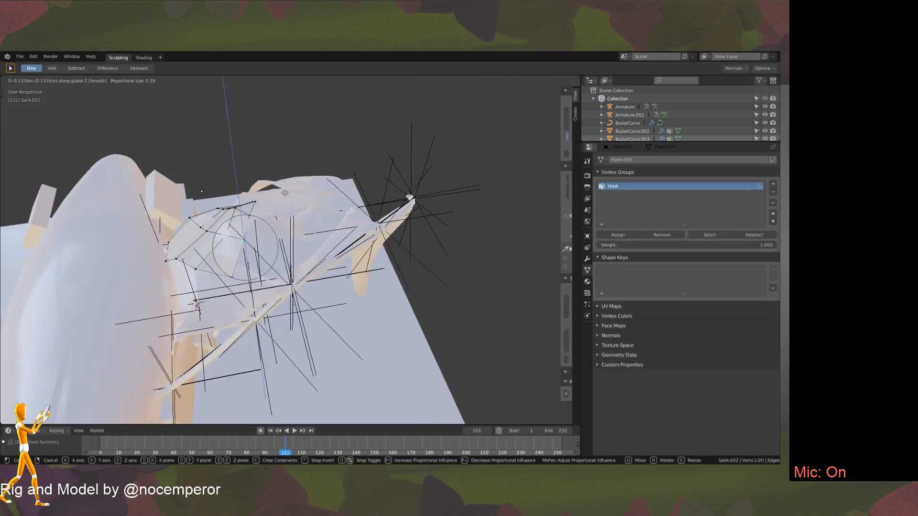
pyautogui.click(254, 216)
pyautogui.press('g')
pyautogui.press('z')
pyautogui.click(254, 213)
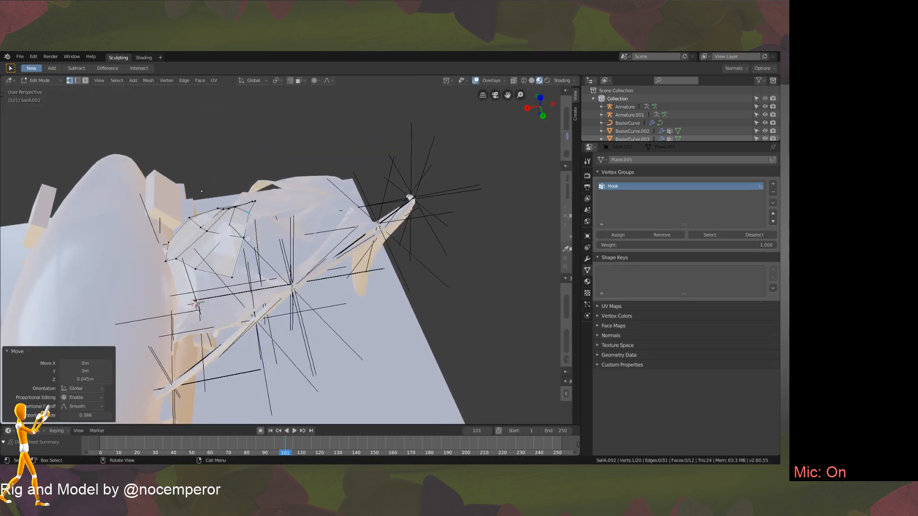
pyautogui.click(246, 237)
pyautogui.press('g')
pyautogui.press('z')
pyautogui.click(249, 228)
pyautogui.press('Tab')
# Select SailA.000 and play the simulation from frame 0 to examine the reshaped sails from above.
pyautogui.moveTo(249, 229); pyautogui.dragTo(287, 162, button='middle')
pyautogui.scroll(-3, 295, 308)
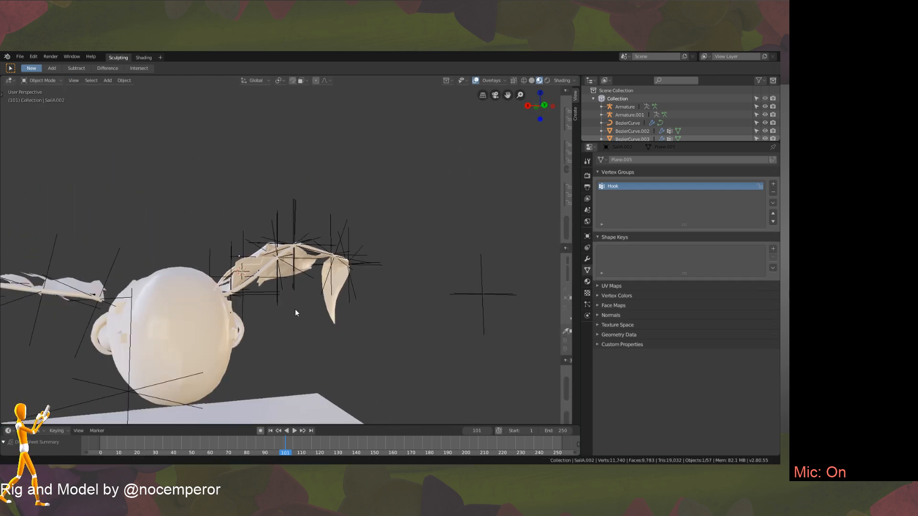
pyautogui.moveTo(294, 309); pyautogui.dragTo(268, 373, button='middle')
pyautogui.click(267, 289)
pyautogui.moveTo(268, 290); pyautogui.dragTo(346, 251, button='middle')
pyautogui.click(287, 285)
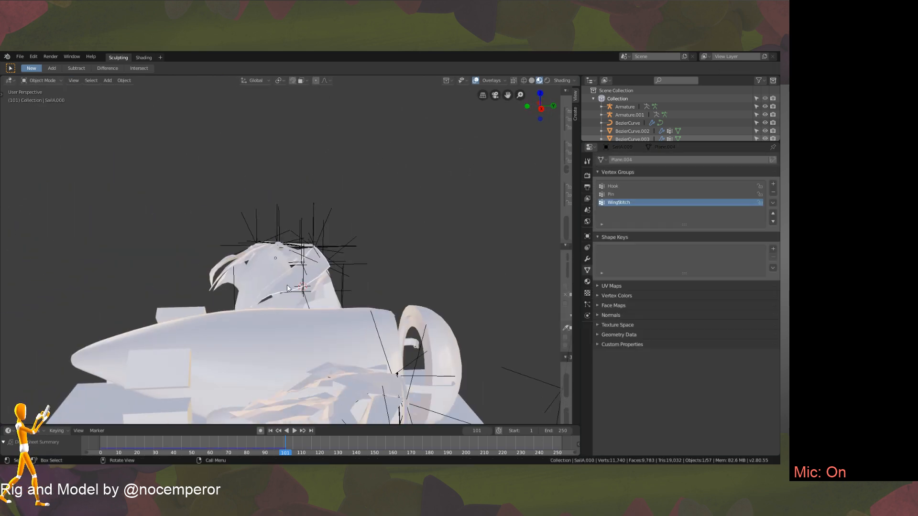
pyautogui.moveTo(287, 285); pyautogui.dragTo(305, 368, button='middle')
pyautogui.moveTo(147, 452); pyautogui.dragTo(87, 455, button='right')
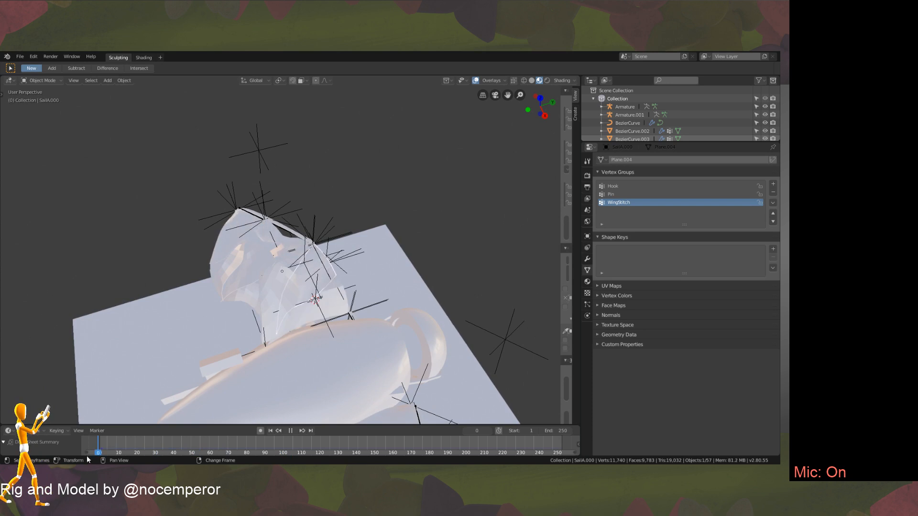
pyautogui.click(296, 431)
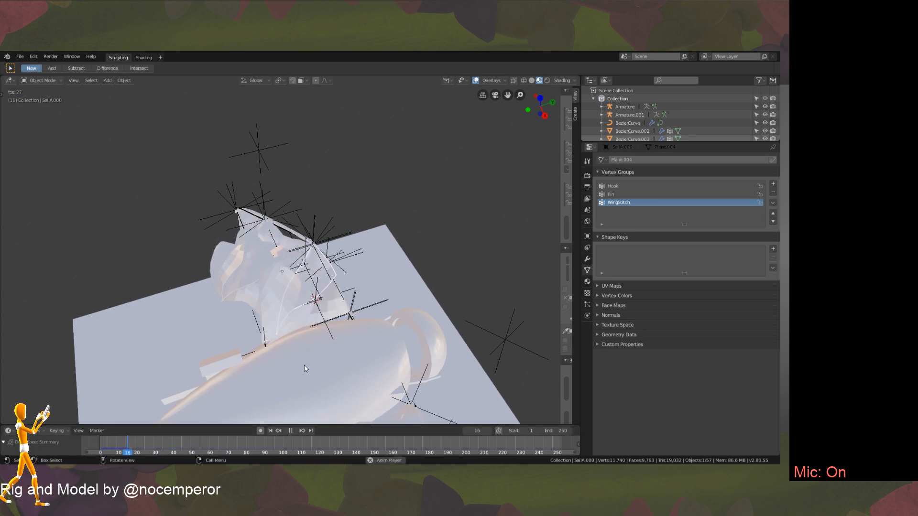
pyautogui.moveTo(306, 363); pyautogui.dragTo(301, 356, button='middle')
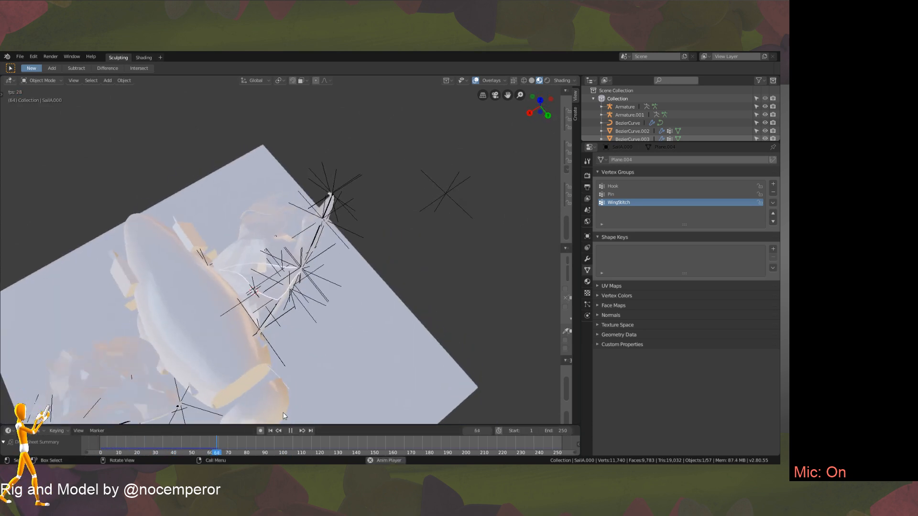
pyautogui.click(290, 430)
# Run the simulation twice more from its early frames and examine the outer sails and their seams from different angles.
pyautogui.moveTo(292, 411)
pyautogui.mouseDown(button='middle')
pyautogui.moveTo(271, 391)
pyautogui.moveTo(325, 290)
pyautogui.moveTo(286, 404)
pyautogui.mouseUp(button='middle')
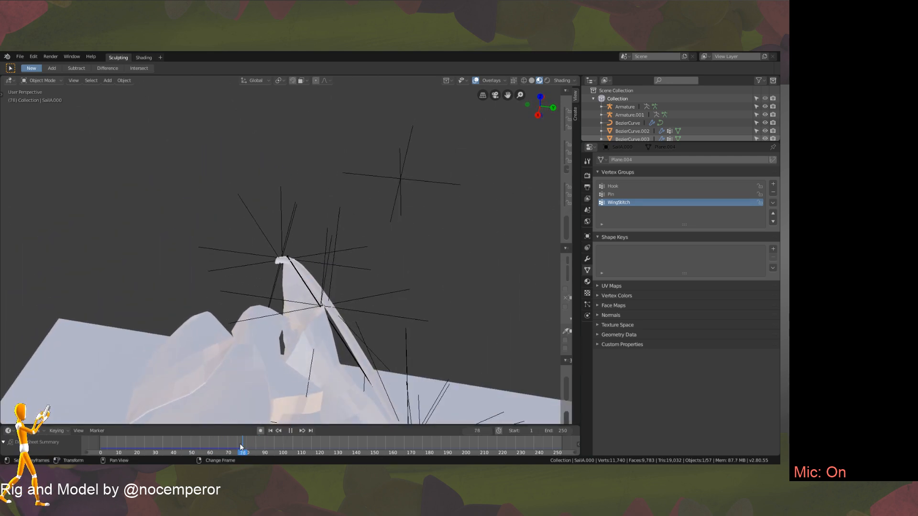
pyautogui.moveTo(240, 444); pyautogui.dragTo(103, 452)
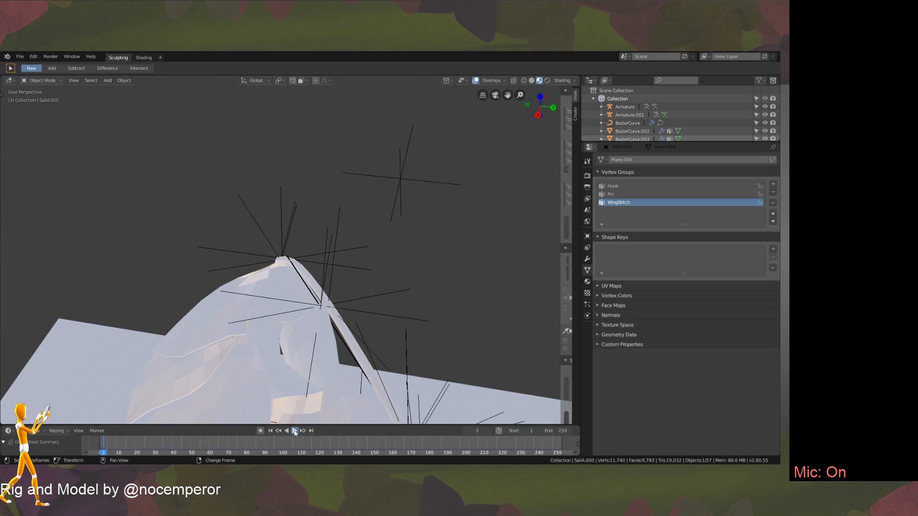
pyautogui.click(295, 430)
pyautogui.moveTo(292, 396); pyautogui.dragTo(309, 342, button='middle')
pyautogui.click(290, 432)
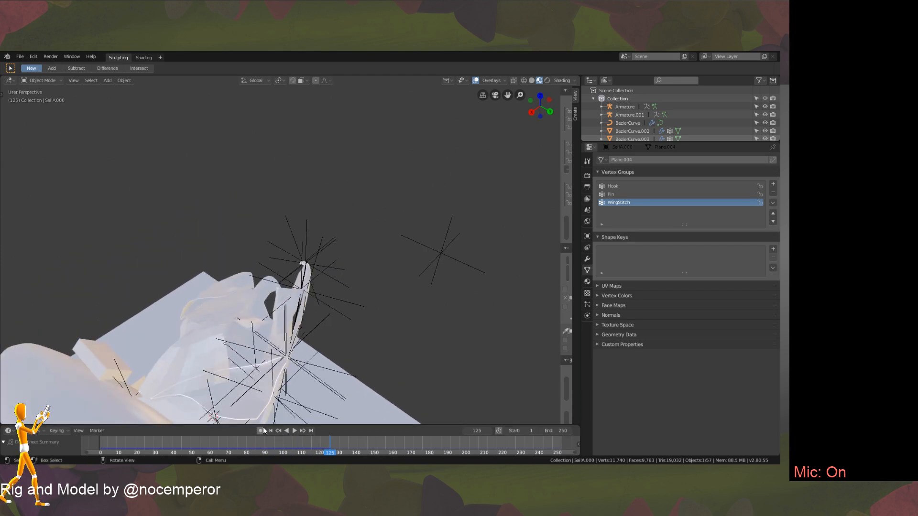
pyautogui.moveTo(250, 441); pyautogui.dragTo(113, 441, button='right')
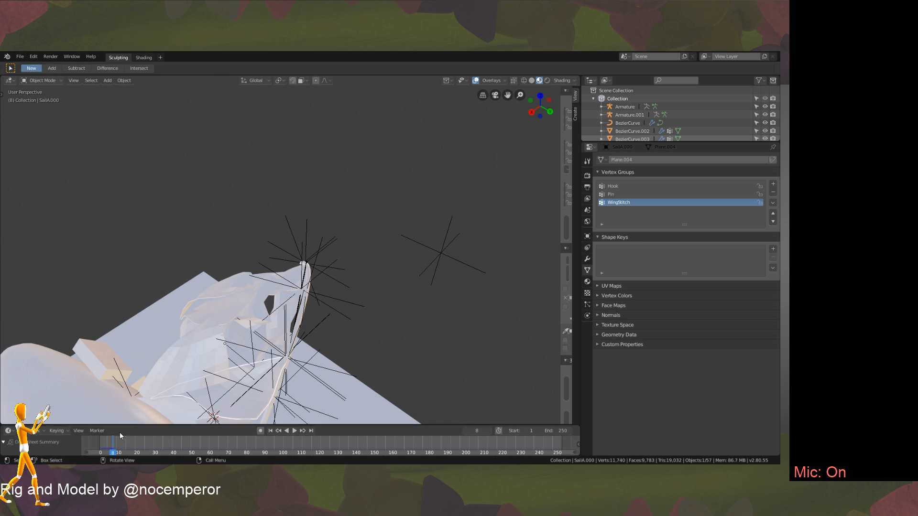
pyautogui.click(294, 431)
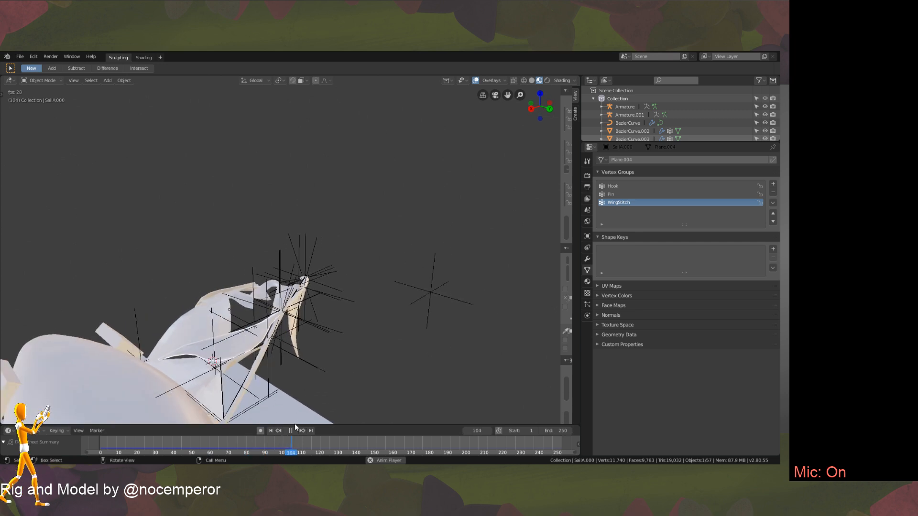
pyautogui.click(290, 430)
pyautogui.moveTo(305, 349)
pyautogui.mouseDown(button='middle')
pyautogui.moveTo(294, 430)
pyautogui.moveTo(321, 337)
pyautogui.moveTo(304, 338)
pyautogui.moveTo(297, 229)
pyautogui.moveTo(309, 321)
pyautogui.moveTo(324, 232)
pyautogui.moveTo(323, 289)
pyautogui.moveTo(323, 265)
pyautogui.moveTo(299, 344)
pyautogui.mouseUp(button='middle')
# Select the tip sail SailA.004, play a short simulation run from frame 0 and return to frame 0.
pyautogui.click(293, 221)
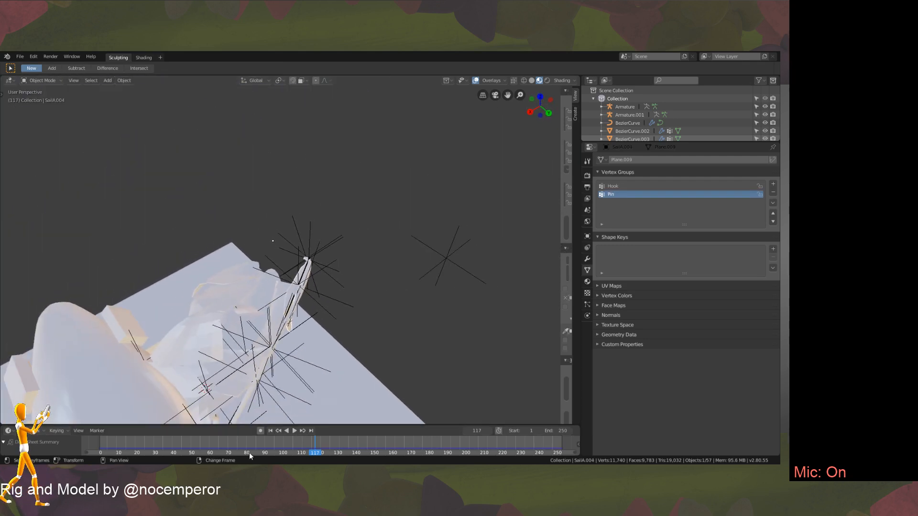
pyautogui.moveTo(249, 455); pyautogui.dragTo(98, 440, button='right')
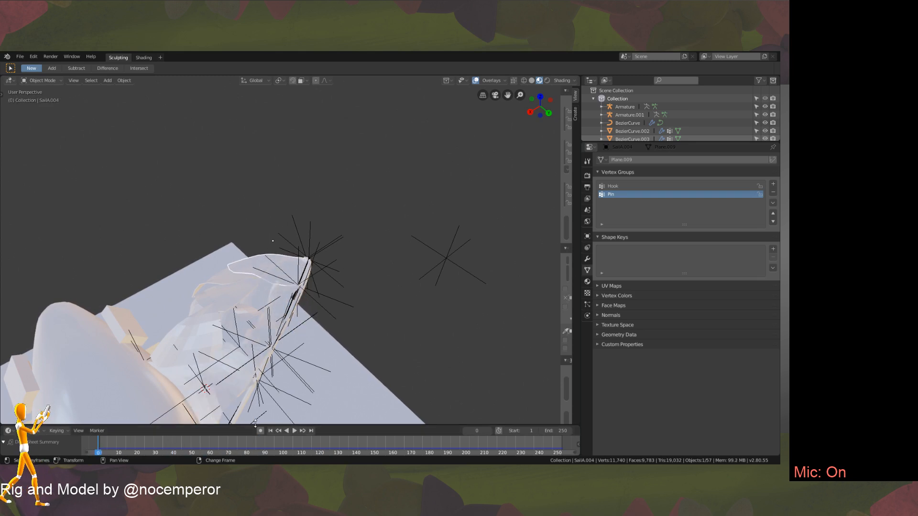
pyautogui.click(293, 431)
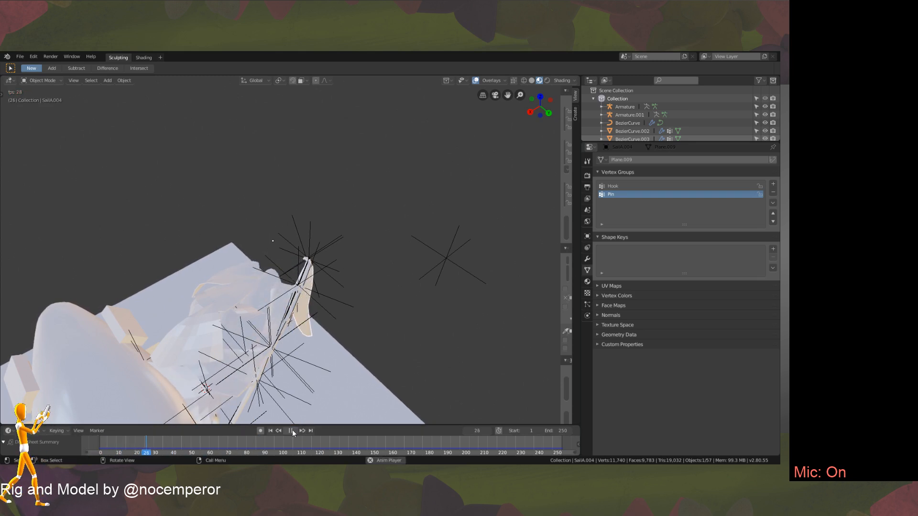
pyautogui.click(292, 430)
pyautogui.moveTo(289, 413); pyautogui.dragTo(296, 368, button='middle')
pyautogui.moveTo(178, 440); pyautogui.dragTo(38, 444)
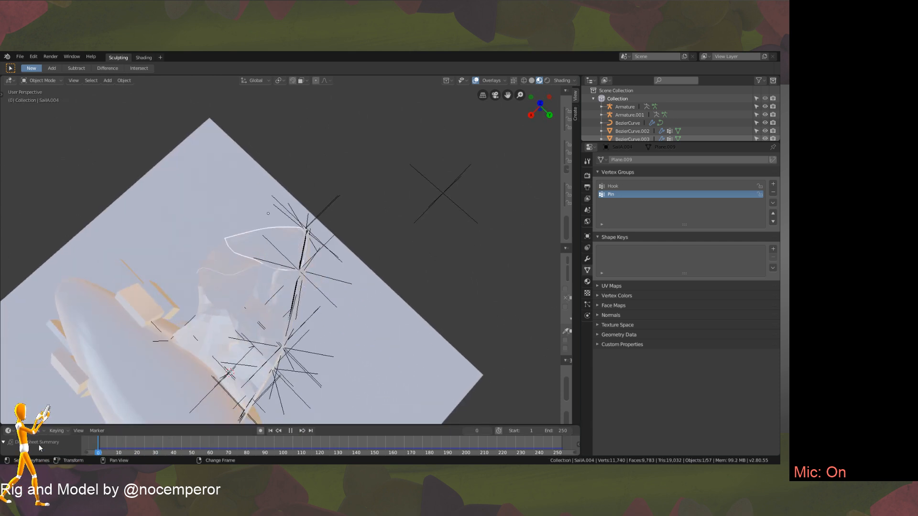
pyautogui.moveTo(327, 291); pyautogui.dragTo(266, 289, button='middle')
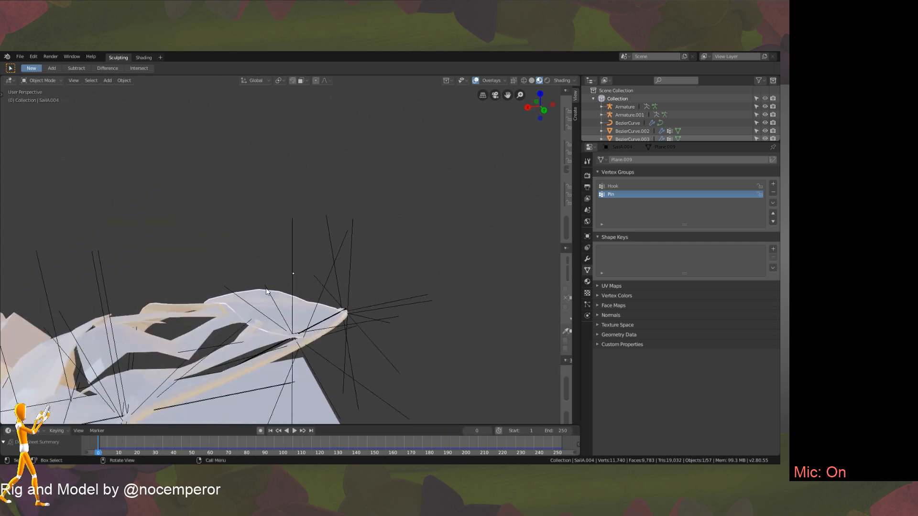
# Move SailA.004's selected vertex freehand with proportional editing in Edit Mode and return to Object Mode.
pyautogui.press('Tab')
pyautogui.press('g')
pyautogui.press('z')
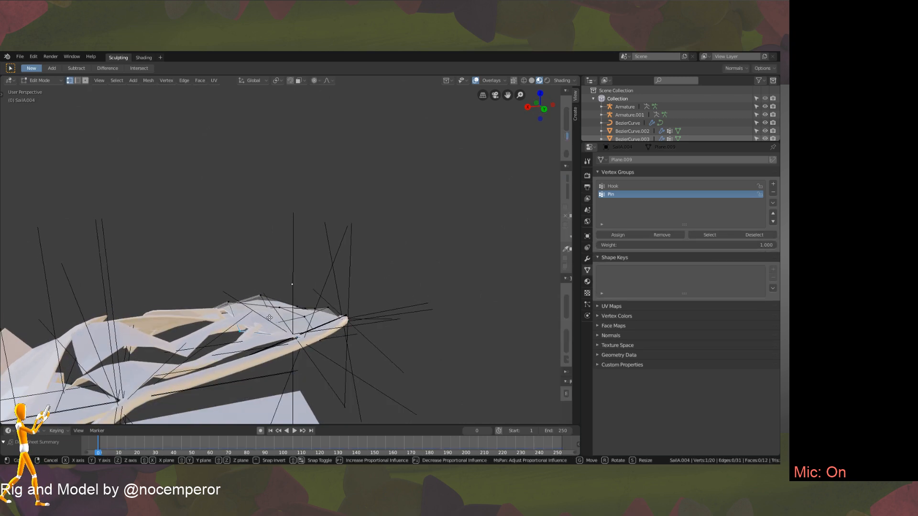
pyautogui.click(271, 309)
pyautogui.press('Tab')
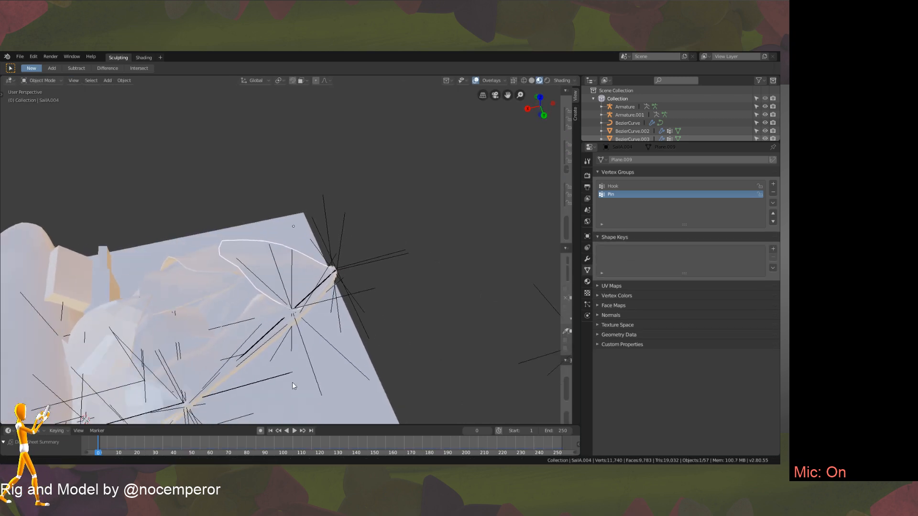
# Select SailB.001 and briefly check its mesh in Edit Mode.
pyautogui.moveTo(298, 349); pyautogui.dragTo(330, 298, button='middle')
pyautogui.click(272, 280)
pyautogui.moveTo(273, 279); pyautogui.dragTo(330, 389, button='middle')
pyautogui.press('Tab')
pyautogui.press('Tab')
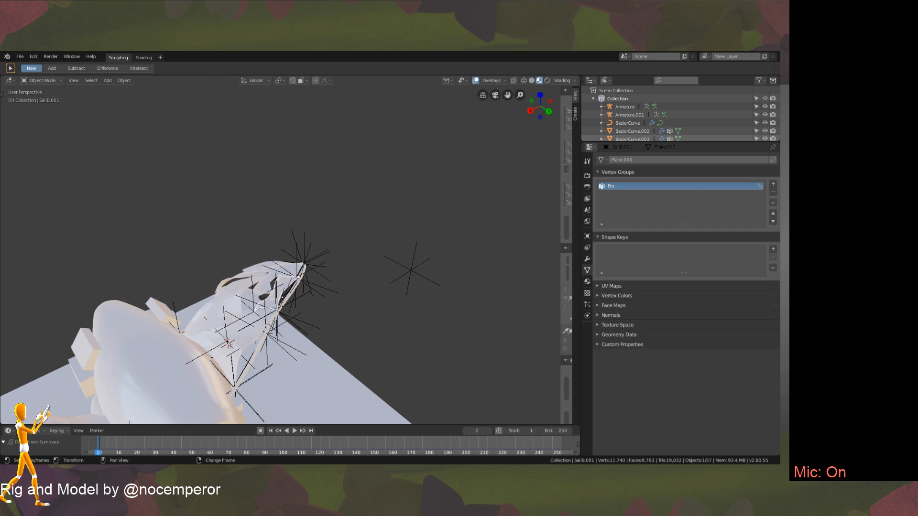
# Select SailA.002 and play the simulation from frame 0 to about frame 41.
pyautogui.moveTo(286, 273); pyautogui.dragTo(336, 320, button='middle')
pyautogui.click(308, 286)
pyautogui.click(337, 355)
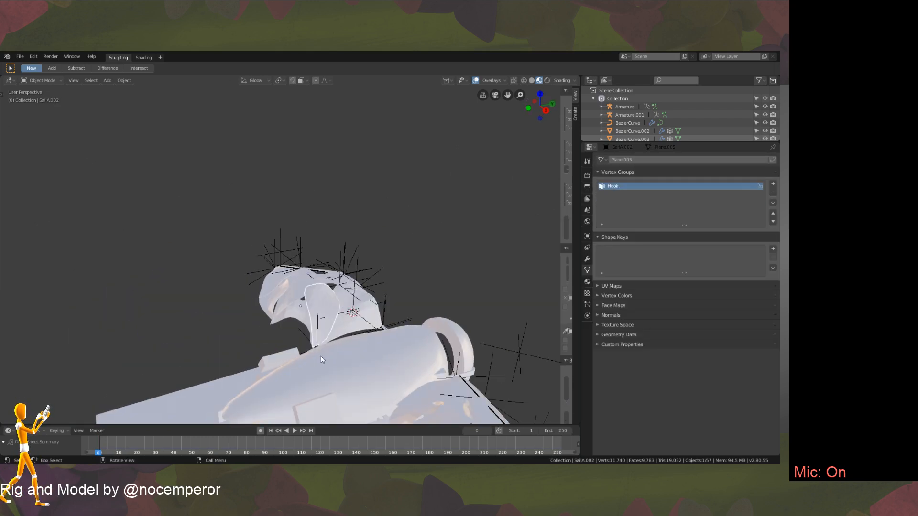
pyautogui.press('space')
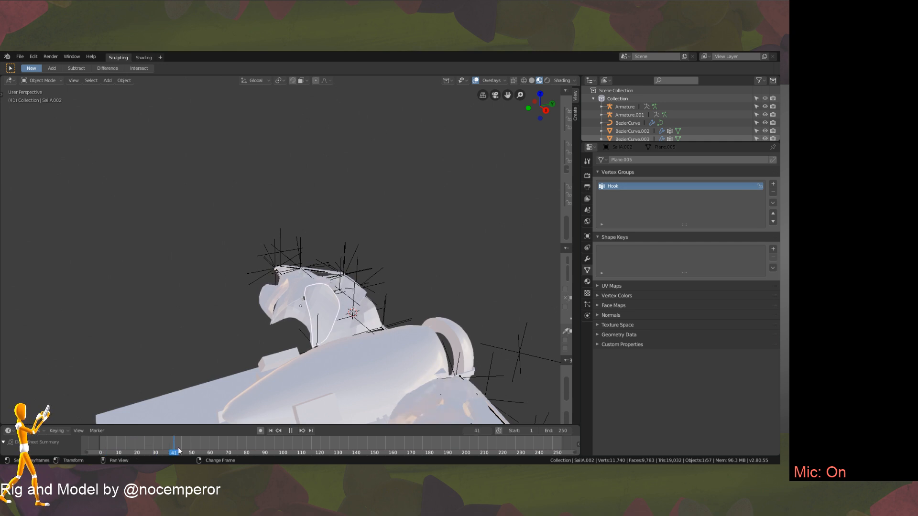
pyautogui.press('space')
# Examine SailB.001's seam up close around frame 44, replay the simulation briefly and return to frame 0.
pyautogui.moveTo(401, 253); pyautogui.dragTo(335, 325, button='middle')
pyautogui.keyDown('ctrl'); pyautogui.moveTo(319, 285); pyautogui.dragTo(282, 291, button='middle'); pyautogui.keyUp('ctrl')
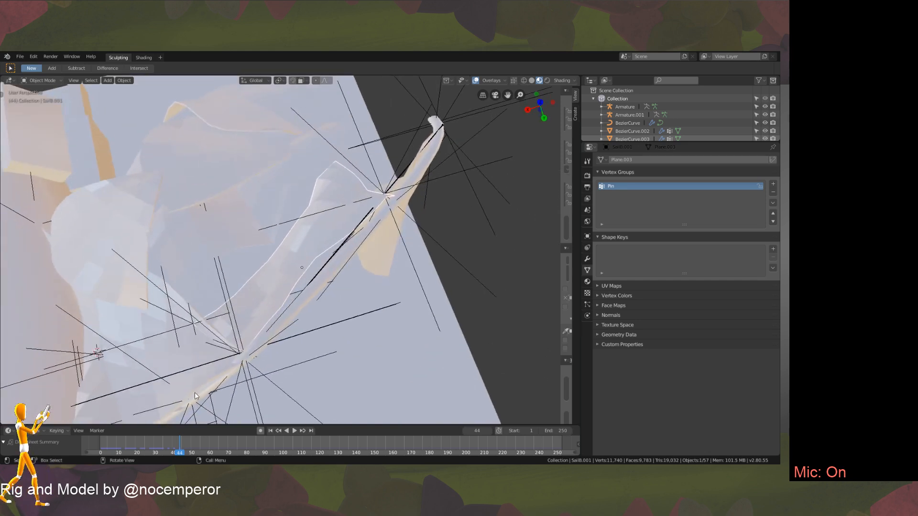
pyautogui.moveTo(126, 439); pyautogui.dragTo(195, 426, button='right')
pyautogui.press('space')
pyautogui.press('Escape')
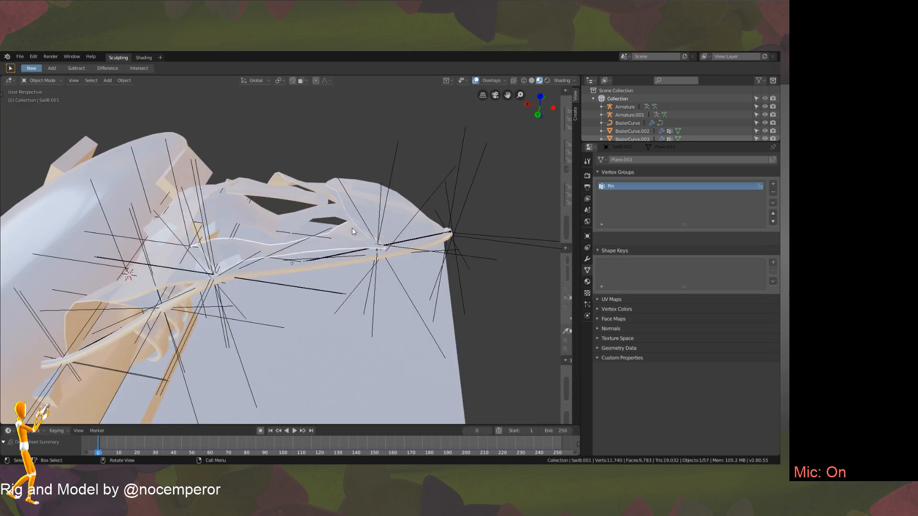
# Raise two of SailB.001's edge vertices in turn along Z with proportional editing, the first by about 0.07 m, and return to Object Mode.
pyautogui.press('Tab')
pyautogui.press('g')
pyautogui.press('z')
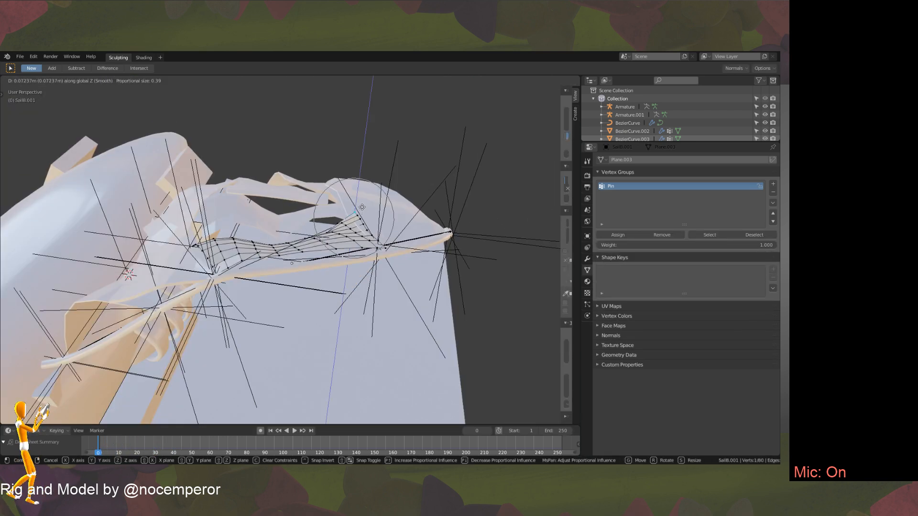
pyautogui.click(362, 207)
pyautogui.click(358, 215)
pyautogui.press('g')
pyautogui.press('z')
pyautogui.click(360, 215)
pyautogui.press('Tab')
# Examine the sail seams from several angles, select SailA.004 and briefly check its mesh in Edit Mode.
pyautogui.moveTo(363, 210); pyautogui.dragTo(352, 288, button='middle')
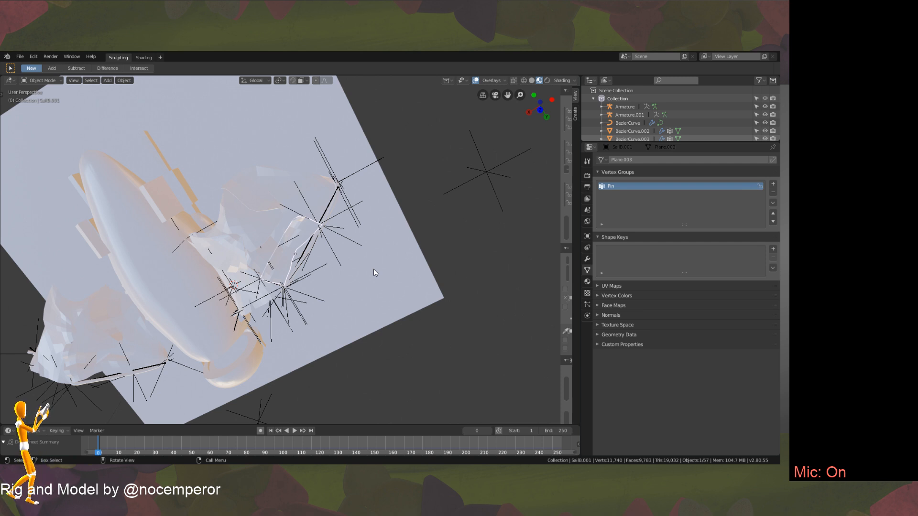
pyautogui.moveTo(235, 218); pyautogui.dragTo(270, 199, button='middle')
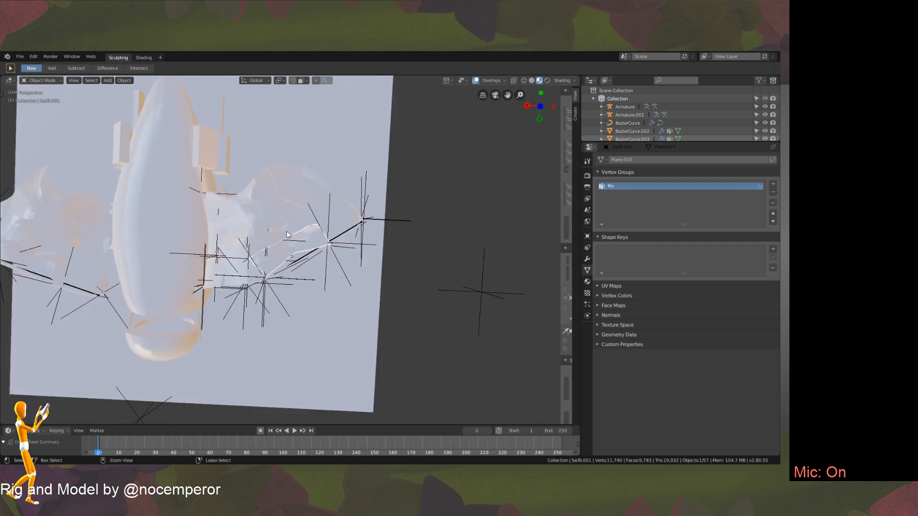
pyautogui.press('KP_Decimal')
pyautogui.click(368, 179)
pyautogui.moveTo(368, 179); pyautogui.dragTo(372, 125, button='middle')
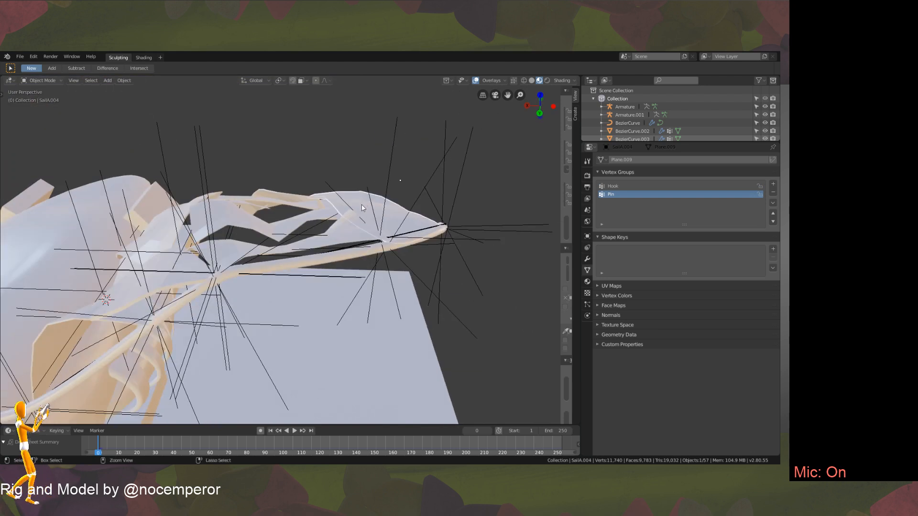
pyautogui.keyDown('ctrl'); pyautogui.moveTo(362, 208); pyautogui.dragTo(326, 228, button='middle'); pyautogui.keyUp('ctrl')
pyautogui.press('Tab')
pyautogui.press('Tab')
# Select SailB.001 and raise its selected edge vertex freehand along Z with proportional editing in Edit Mode.
pyautogui.click(344, 230)
pyautogui.press('Tab')
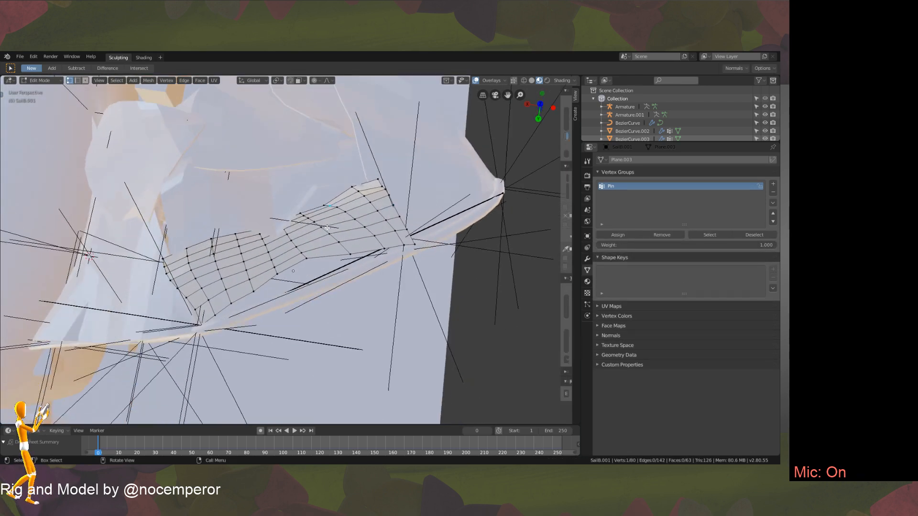
pyautogui.press('g')
pyautogui.press('z')
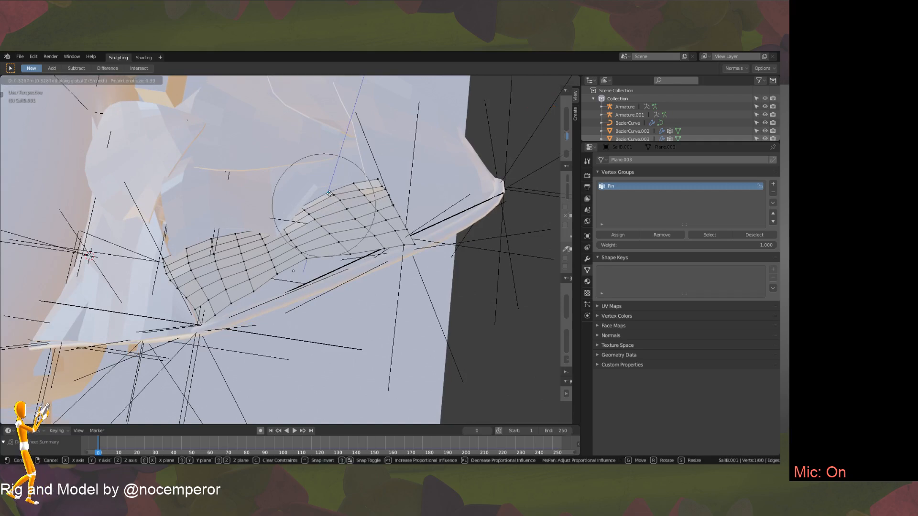
pyautogui.click(329, 194)
pyautogui.press('Tab')
# Shift SailB.001's selected edge vertex about 0.128 m along Y and about -0.055 m along X with proportional editing.
pyautogui.moveTo(346, 231); pyautogui.dragTo(308, 243, button='middle')
pyautogui.scroll(-3, 348, 195)
pyautogui.press('Tab')
pyautogui.press('g')
pyautogui.press('y')
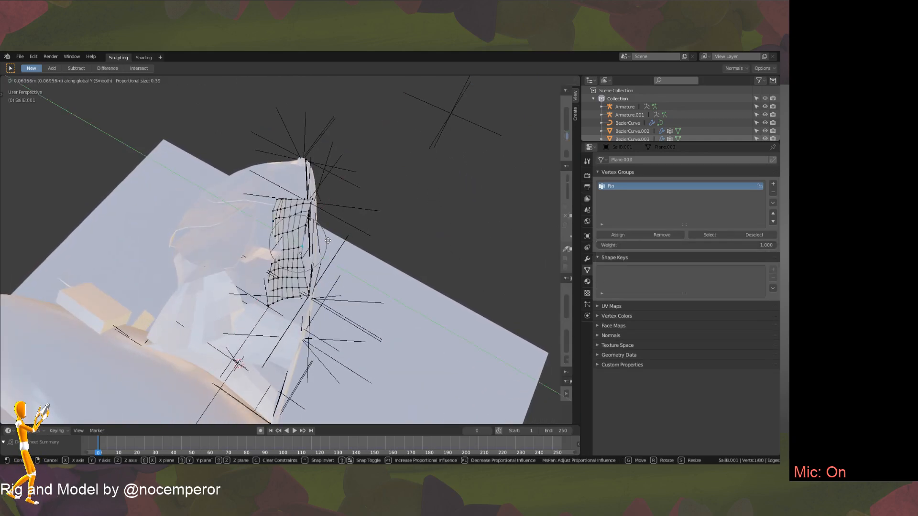
pyautogui.click(331, 240)
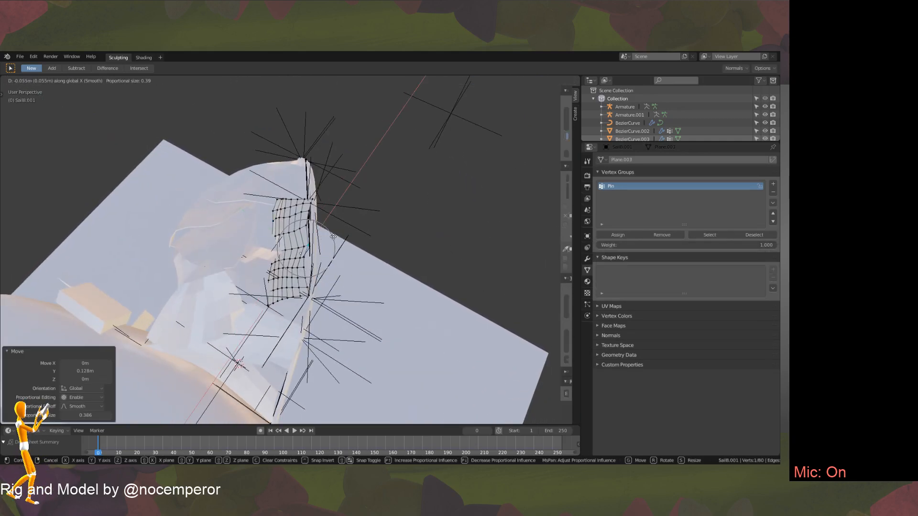
pyautogui.press('Tab')
# Select SailA.004, enter Edit Mode and replay the simulation over the first frames, pausing at frame 21.
pyautogui.moveTo(333, 248); pyautogui.dragTo(297, 243, button='middle')
pyautogui.scroll(-5, 301, 325)
pyautogui.scroll(5, 302, 325)
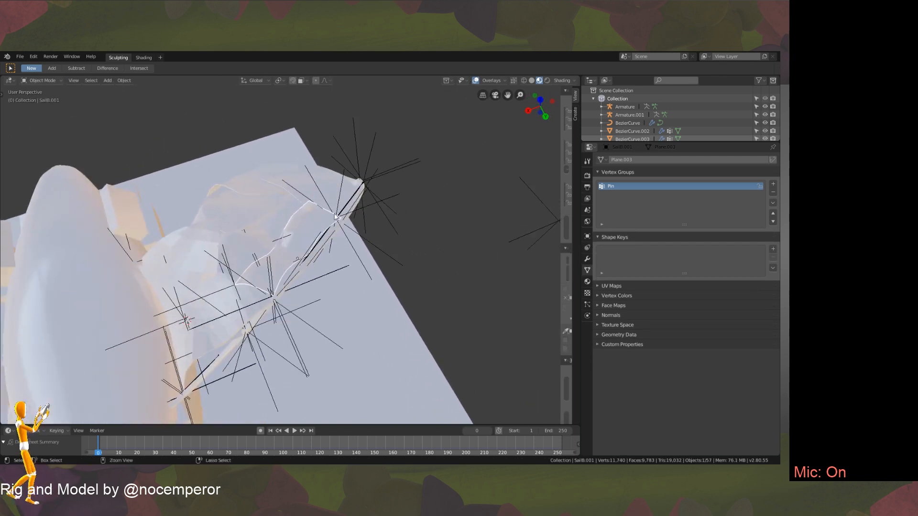
pyautogui.click(332, 186)
pyautogui.moveTo(334, 186); pyautogui.dragTo(335, 275, button='middle')
pyautogui.press('Tab')
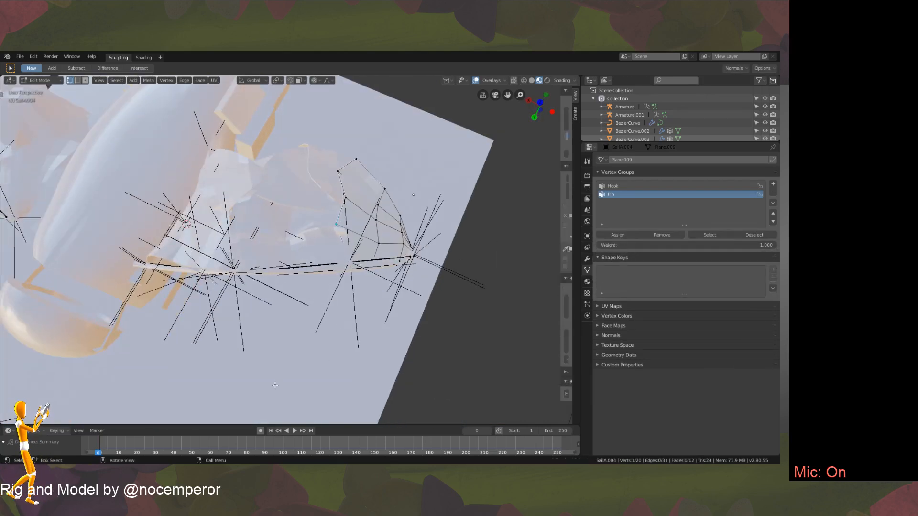
pyautogui.moveTo(104, 444)
pyautogui.mouseDown(button='right')
pyautogui.moveTo(143, 450)
pyautogui.moveTo(111, 447)
pyautogui.mouseUp(button='right')
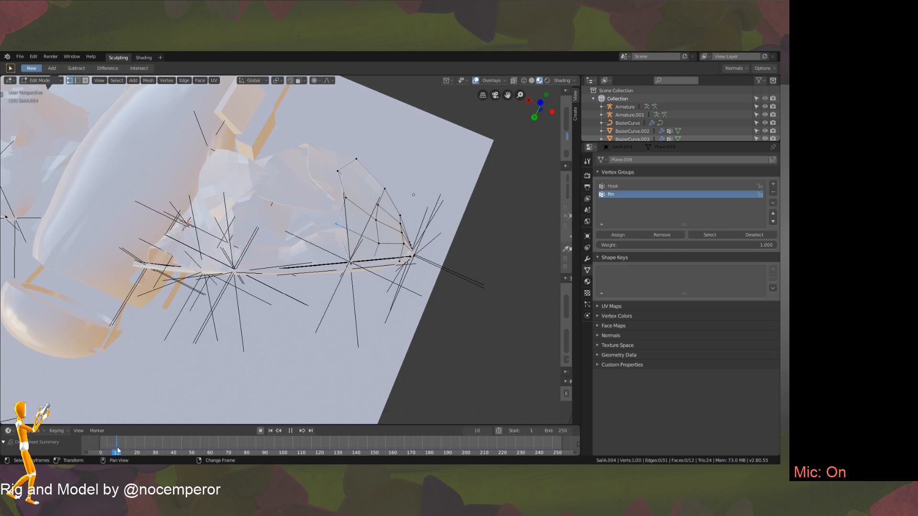
pyautogui.moveTo(118, 450); pyautogui.dragTo(142, 454, button='right')
pyautogui.moveTo(124, 447)
pyautogui.mouseDown(button='right')
pyautogui.moveTo(150, 451)
pyautogui.moveTo(115, 450)
pyautogui.moveTo(119, 439)
pyautogui.moveTo(151, 448)
pyautogui.moveTo(110, 461)
pyautogui.mouseUp(button='right')
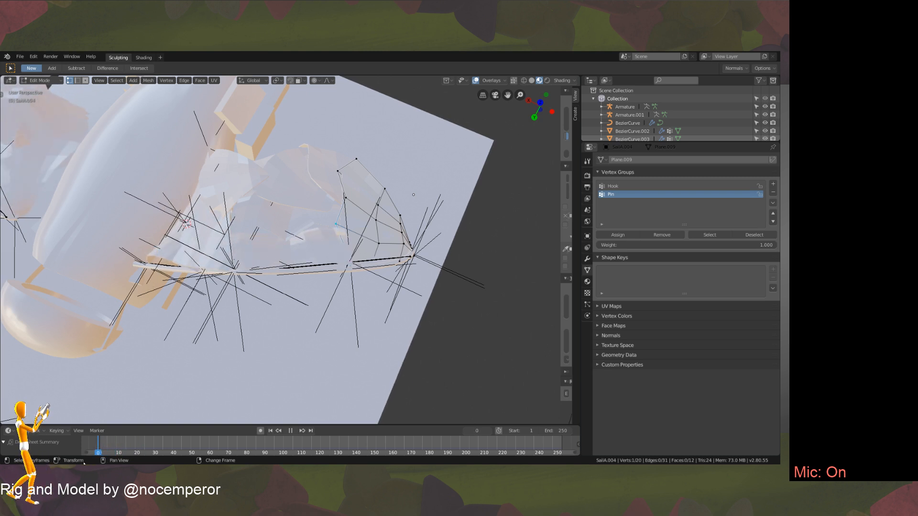
pyautogui.press('space')
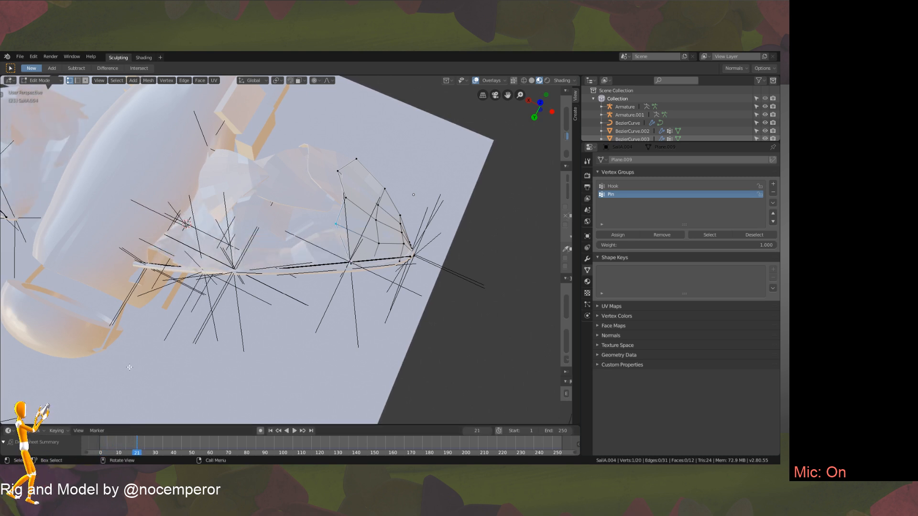
# Return SailA.004 to Object Mode, replay the simulation to about frame 34, and stop playback near the start.
pyautogui.moveTo(366, 249); pyautogui.dragTo(292, 252, button='middle')
pyautogui.press('Tab')
pyautogui.press('Tab')
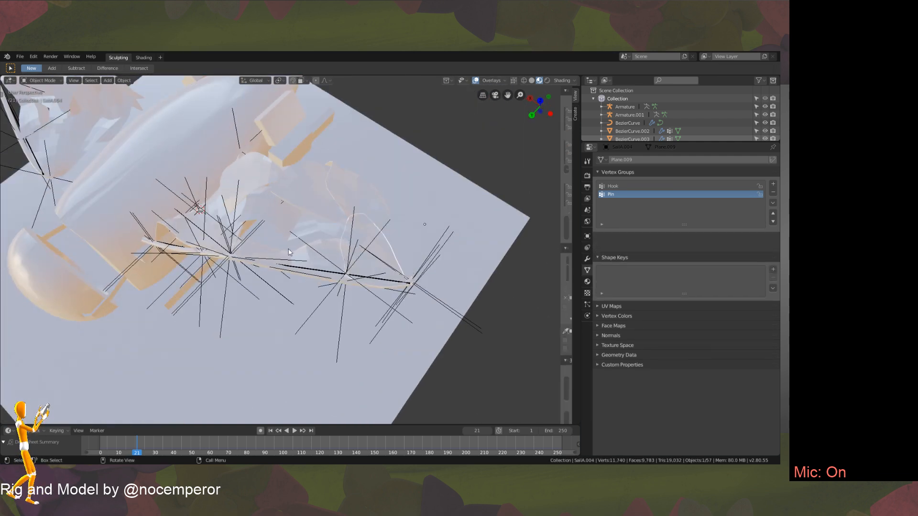
pyautogui.press('Tab')
pyautogui.press('space')
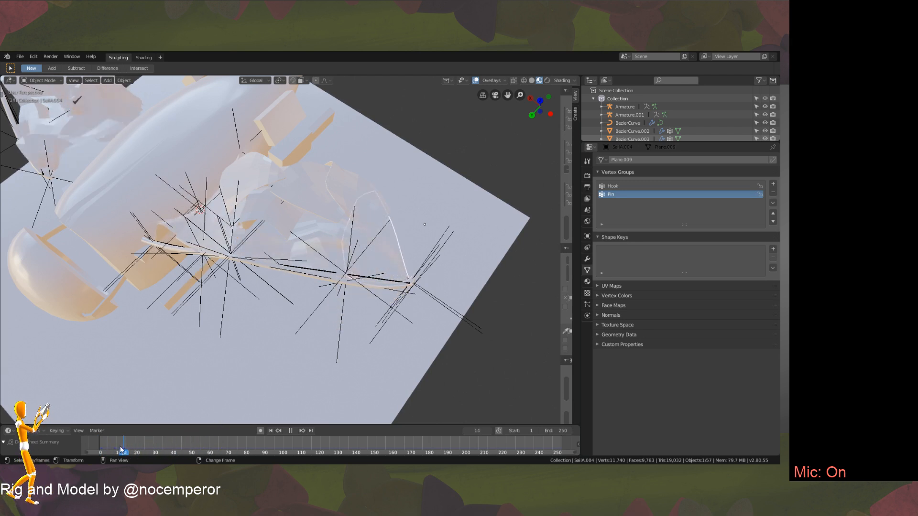
pyautogui.click(125, 453)
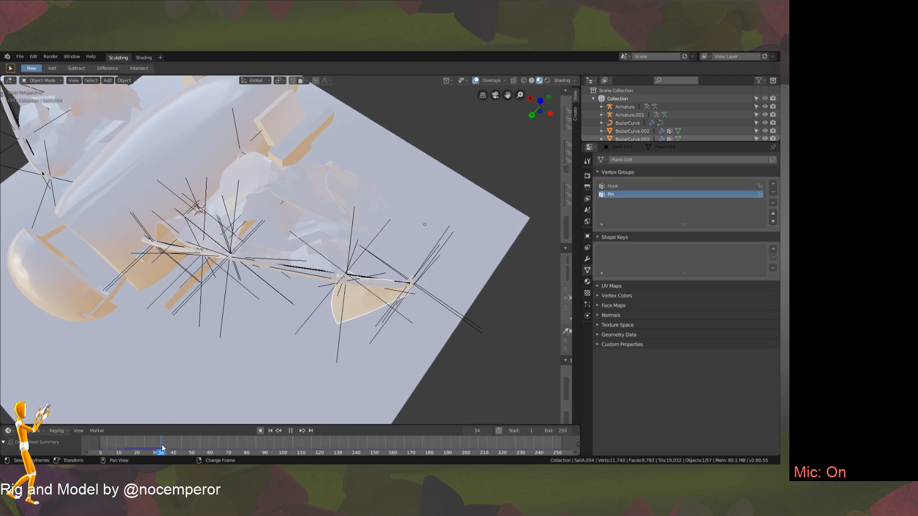
pyautogui.click(108, 452)
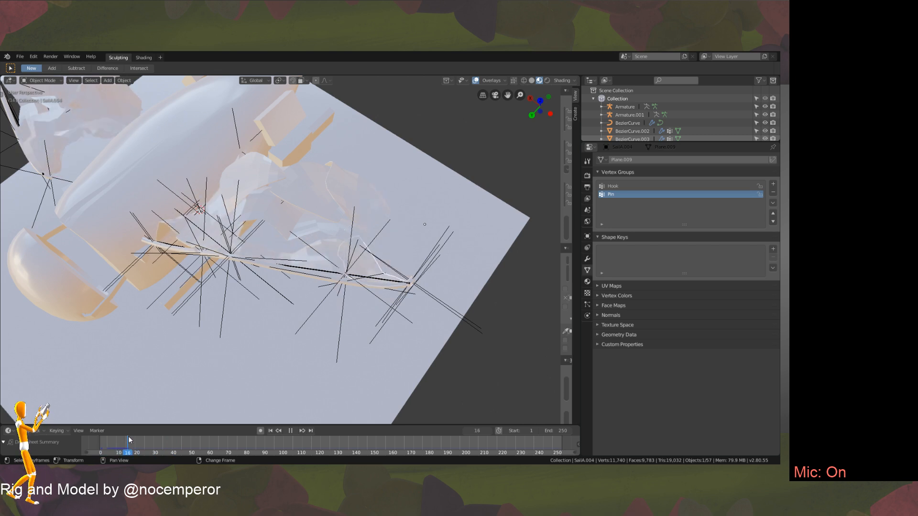
pyautogui.click(106, 453)
pyautogui.press('Escape')
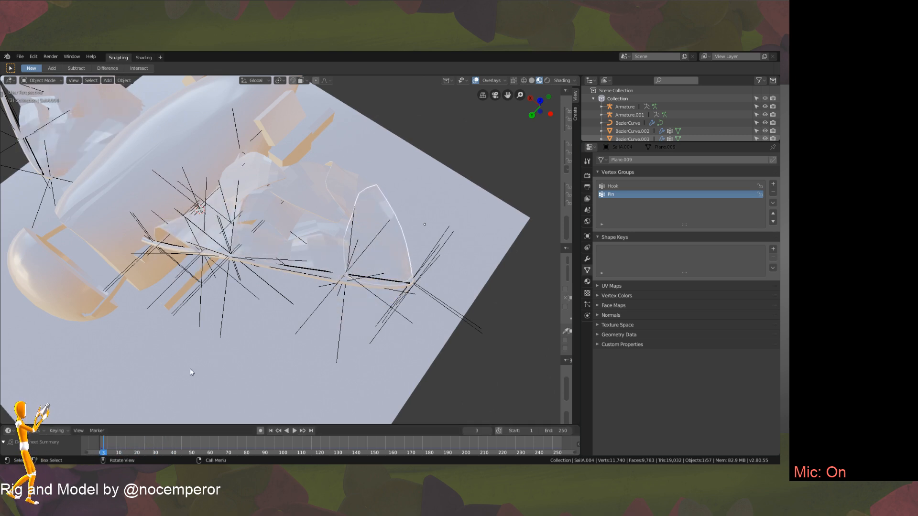
# Select SailB.000 up close, replay the simulation to about frame 35 and return to frame 0.
pyautogui.moveTo(306, 263)
pyautogui.mouseDown(button='middle')
pyautogui.moveTo(326, 191)
pyautogui.moveTo(299, 246)
pyautogui.mouseUp(button='middle')
pyautogui.scroll(2, 330, 195)
pyautogui.click(299, 249)
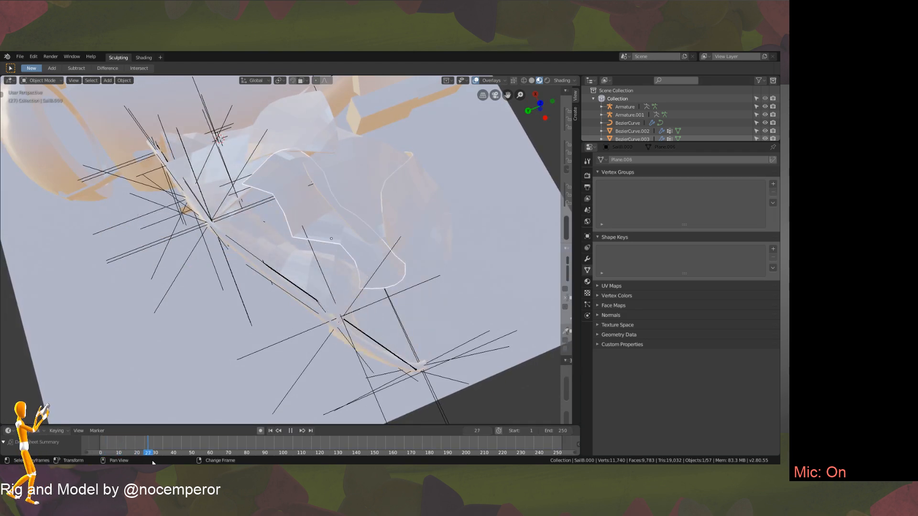
pyautogui.moveTo(153, 461); pyautogui.dragTo(83, 454, button='right')
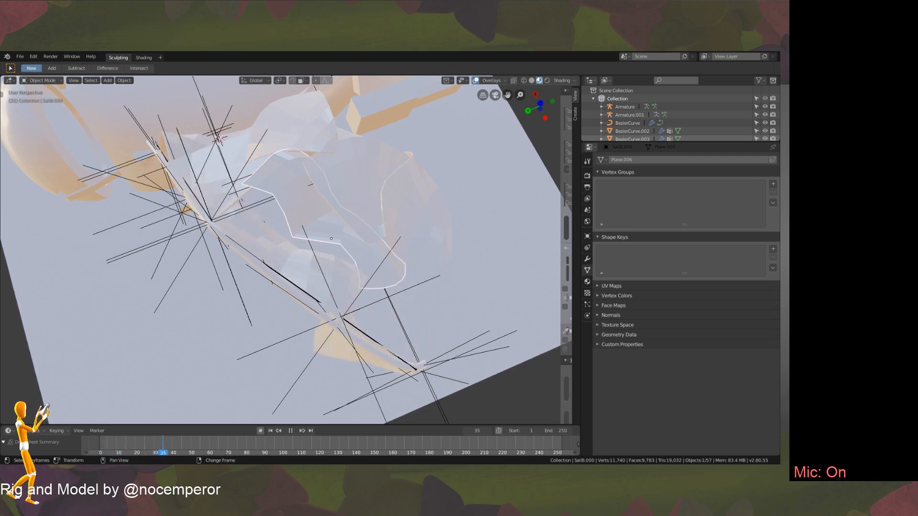
pyautogui.moveTo(163, 454); pyautogui.dragTo(108, 454, button='right')
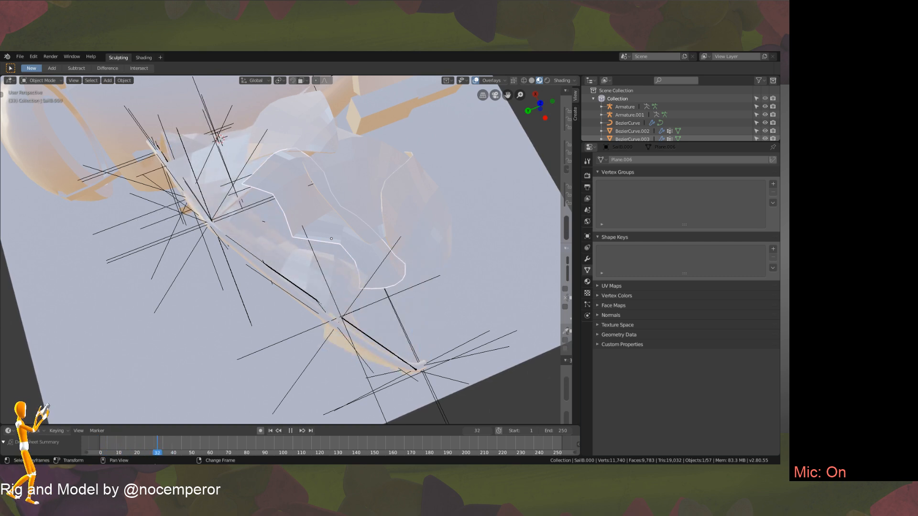
pyautogui.press('Escape')
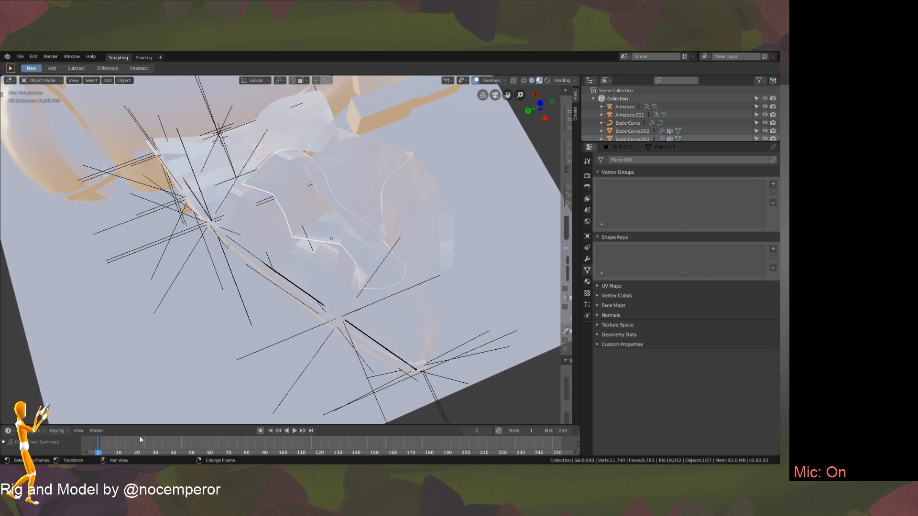
# Select SailB.001 and lower its selected corner vertex about 0.0254 m along Z in Edit Mode with proportional editing disabled.
pyautogui.moveTo(162, 330)
pyautogui.mouseDown(button='middle')
pyautogui.moveTo(173, 304)
pyautogui.moveTo(168, 317)
pyautogui.mouseUp(button='middle')
pyautogui.click(309, 298)
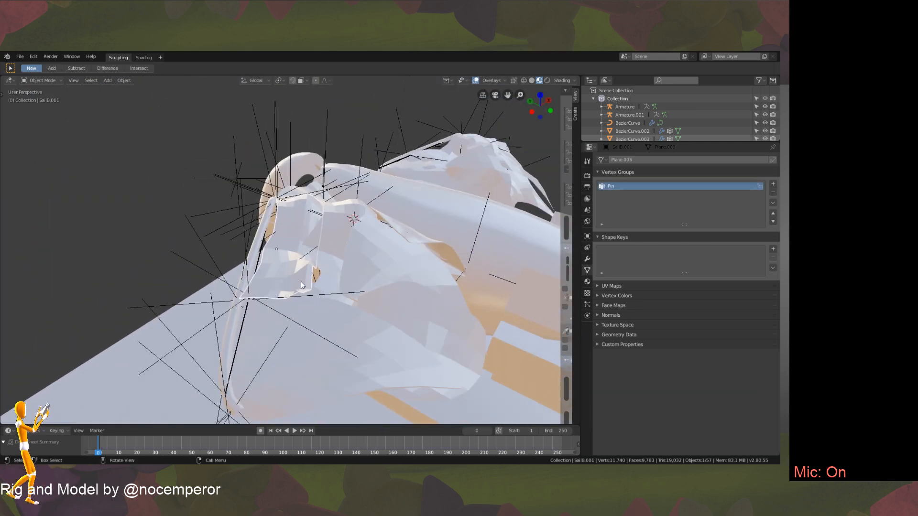
pyautogui.moveTo(304, 300); pyautogui.dragTo(362, 286, button='middle')
pyautogui.press('Tab')
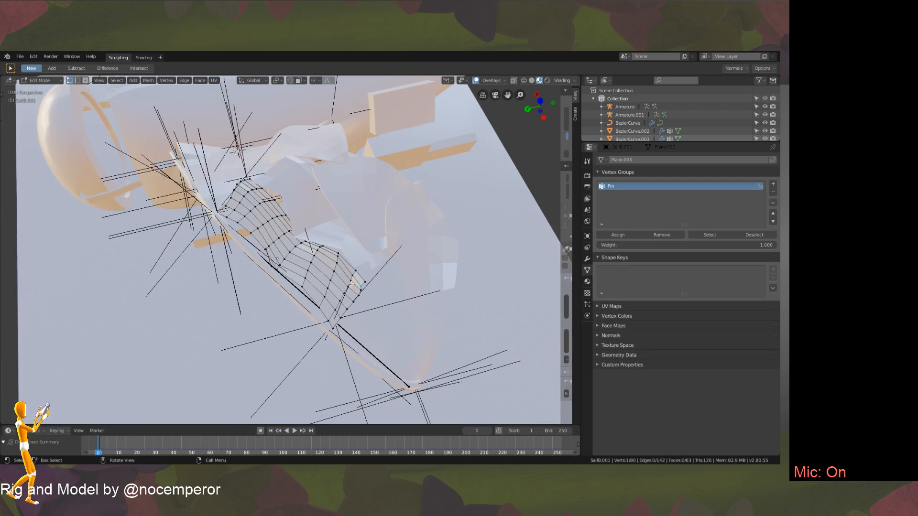
pyautogui.press('KP_Decimal')
pyautogui.moveTo(321, 235)
pyautogui.keyDown('ctrl'); pyautogui.mouseDown(button='middle')
pyautogui.moveTo(311, 179)
pyautogui.moveTo(324, 262)
pyautogui.moveTo(321, 244)
pyautogui.mouseUp(button='middle'); pyautogui.keyUp('ctrl')
pyautogui.press('g')
pyautogui.press('z')
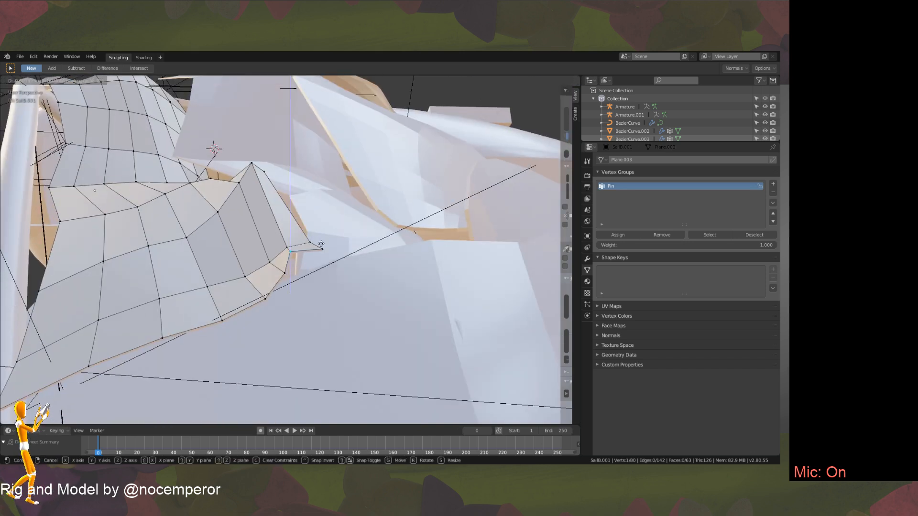
pyautogui.click(326, 254)
# Shift SailB.001's corner vertex along Y, adjust it with a small free move, and return to Object Mode.
pyautogui.press('g')
pyautogui.press('x')
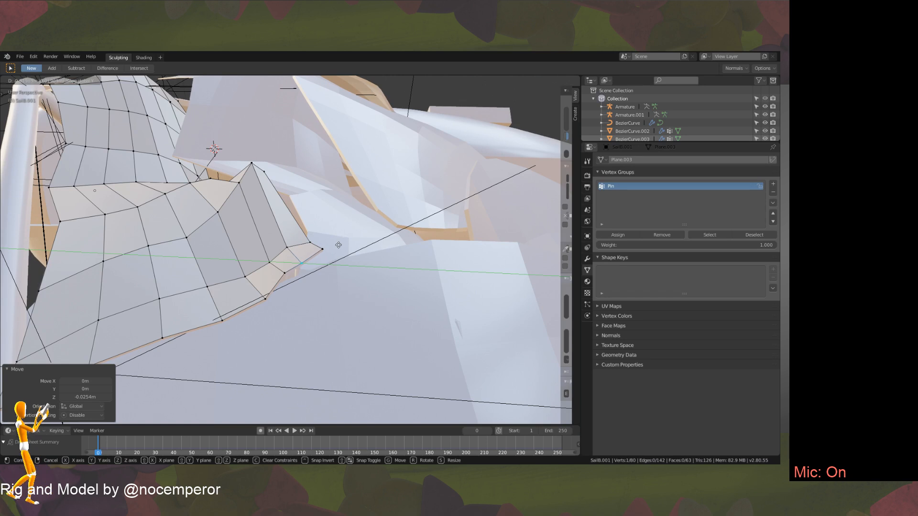
pyautogui.click(338, 246)
pyautogui.press('g')
pyautogui.click(336, 242)
pyautogui.press('Tab')
pyautogui.moveTo(336, 242); pyautogui.dragTo(319, 322, button='middle')
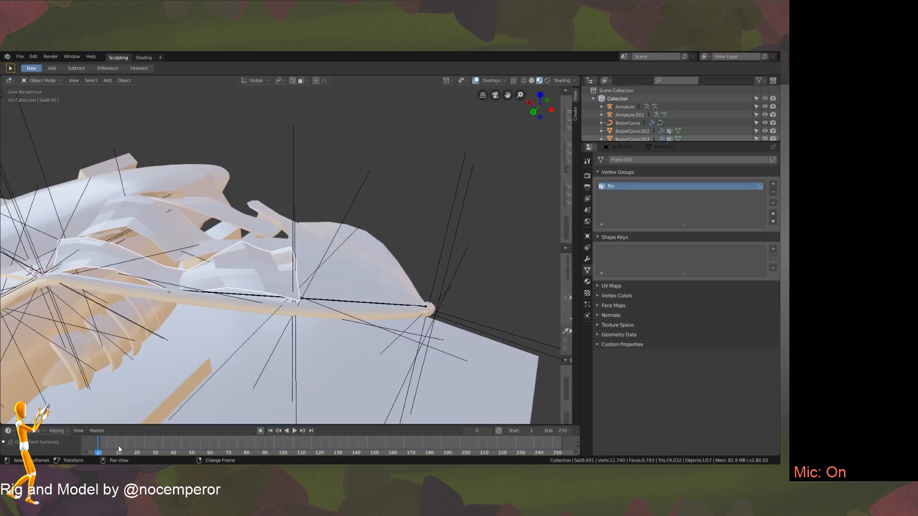
# Play the simulation to check SailB.001's seam from two angles and return to frame 0.
pyautogui.press('space')
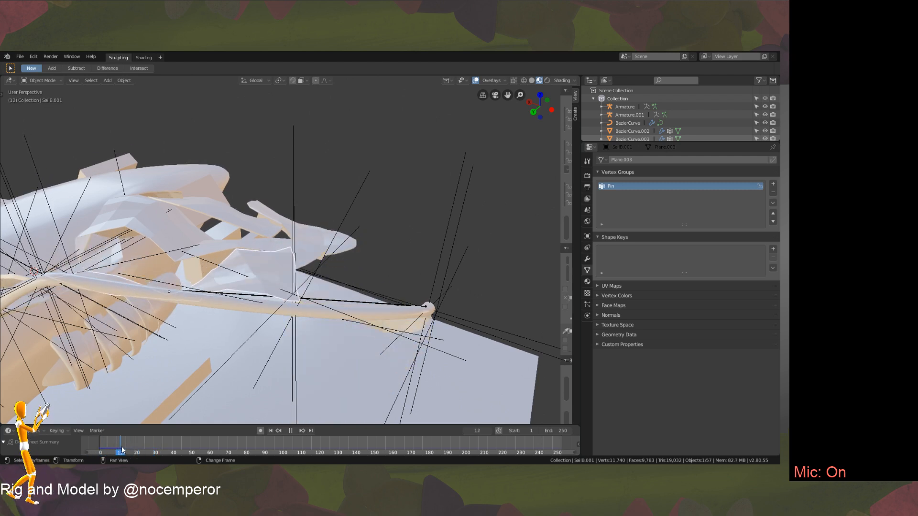
pyautogui.moveTo(142, 436); pyautogui.dragTo(142, 460, button='right')
pyautogui.moveTo(163, 344); pyautogui.dragTo(285, 291, button='middle')
pyautogui.moveTo(133, 444); pyautogui.dragTo(59, 462, button='right')
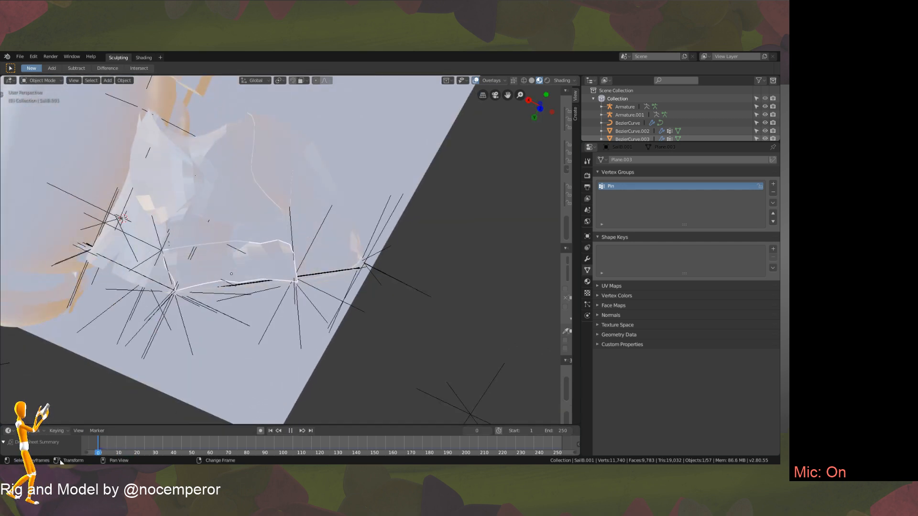
# Select SailA.004, briefly check its mesh in Edit Mode, replay the simulation to about frame 16 and rewind it.
pyautogui.click(303, 205)
pyautogui.moveTo(303, 204); pyautogui.dragTo(268, 270, button='middle')
pyautogui.press('Tab')
pyautogui.press('Tab')
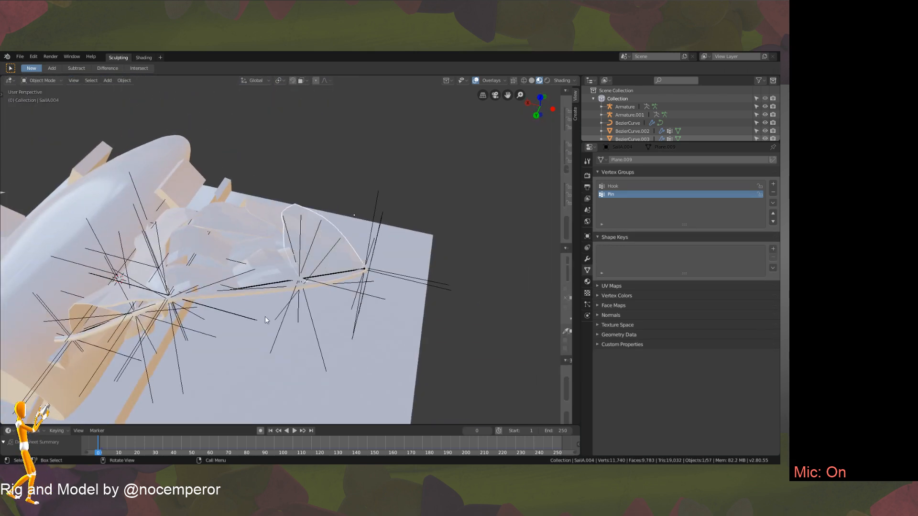
pyautogui.click(108, 449)
pyautogui.press('space')
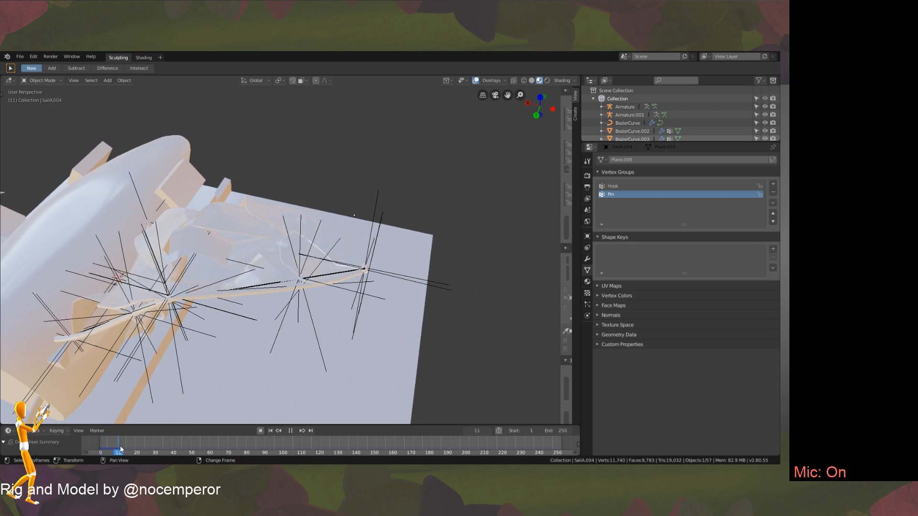
pyautogui.moveTo(121, 449); pyautogui.dragTo(93, 453)
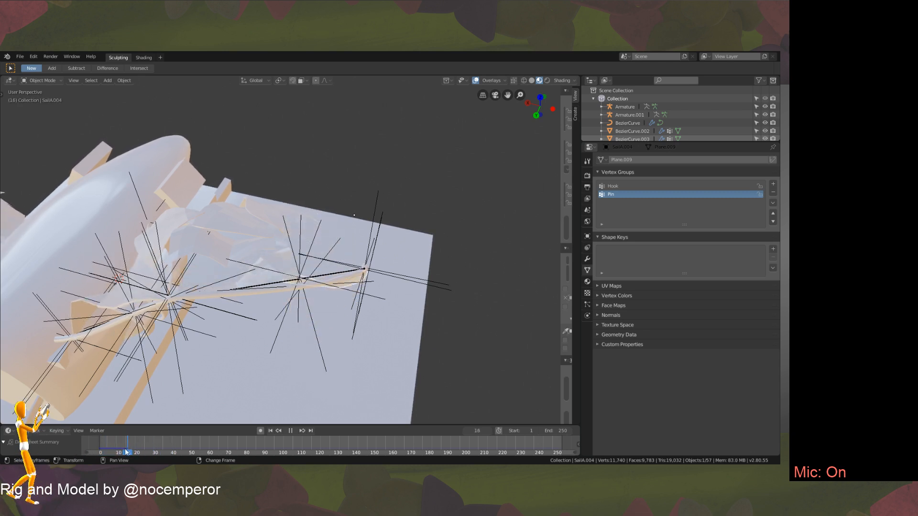
pyautogui.moveTo(125, 452); pyautogui.dragTo(98, 448, button='right')
pyautogui.press('space')
# Select SailB.001 and lower three vertices at its free corner about 0.0229 m along Z in Edit Mode.
pyautogui.moveTo(321, 140); pyautogui.dragTo(310, 258, button='middle')
pyautogui.scroll(4, 275, 241)
pyautogui.press('Tab')
pyautogui.press('Tab')
pyautogui.press('Tab')
pyautogui.press('Tab')
pyautogui.click(298, 255)
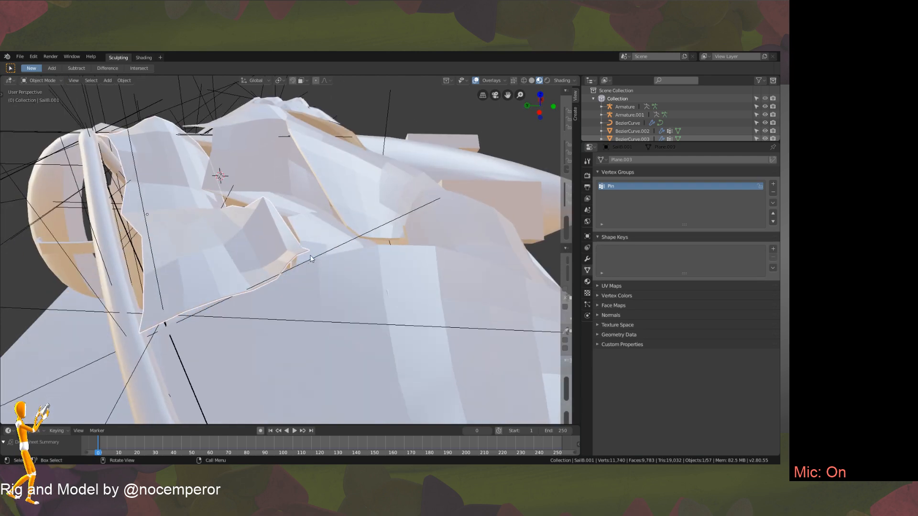
pyautogui.press('Tab')
pyautogui.press('Tab')
pyautogui.press('Tab')
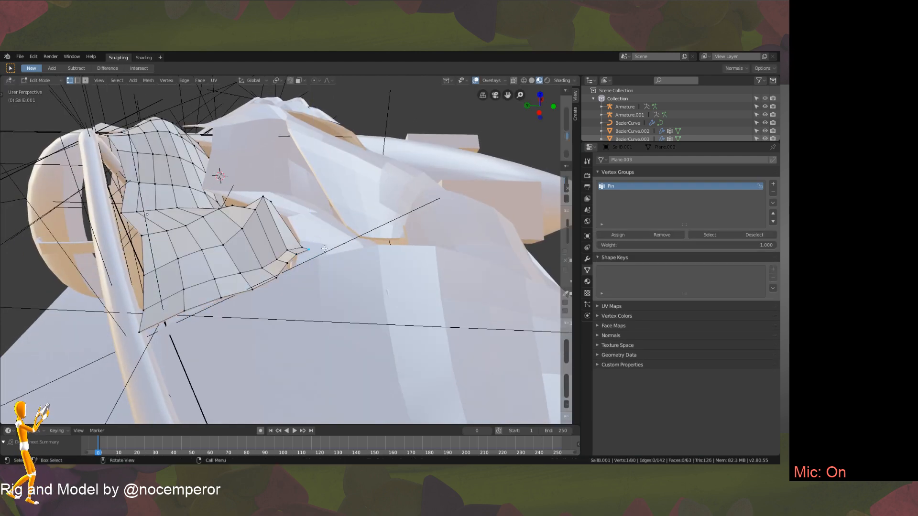
pyautogui.press('g')
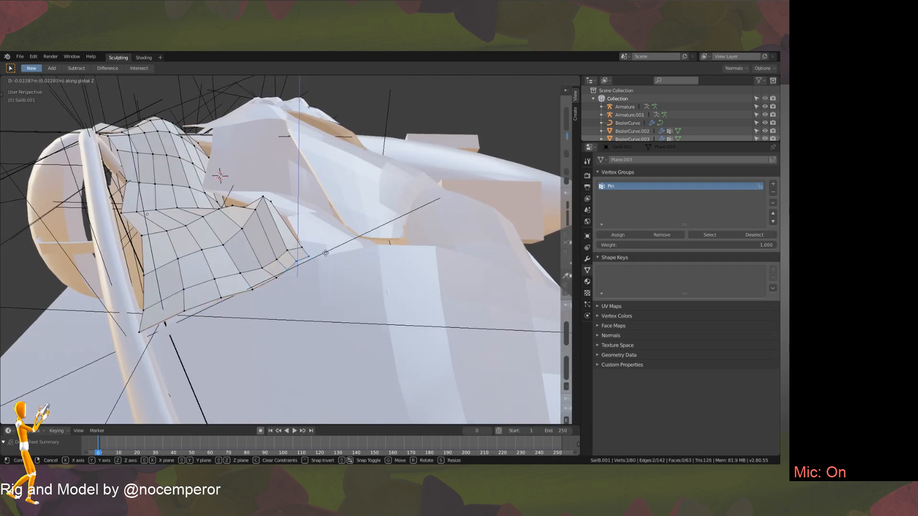
pyautogui.click(325, 254)
pyautogui.moveTo(268, 282); pyautogui.dragTo(303, 268, button='middle')
pyautogui.press('Tab')
# Select neighbouring vertices at SailB.001's free corner and shift them along X and along Z.
pyautogui.moveTo(235, 249); pyautogui.dragTo(283, 197, button='middle')
pyautogui.press('Tab')
pyautogui.click(294, 261)
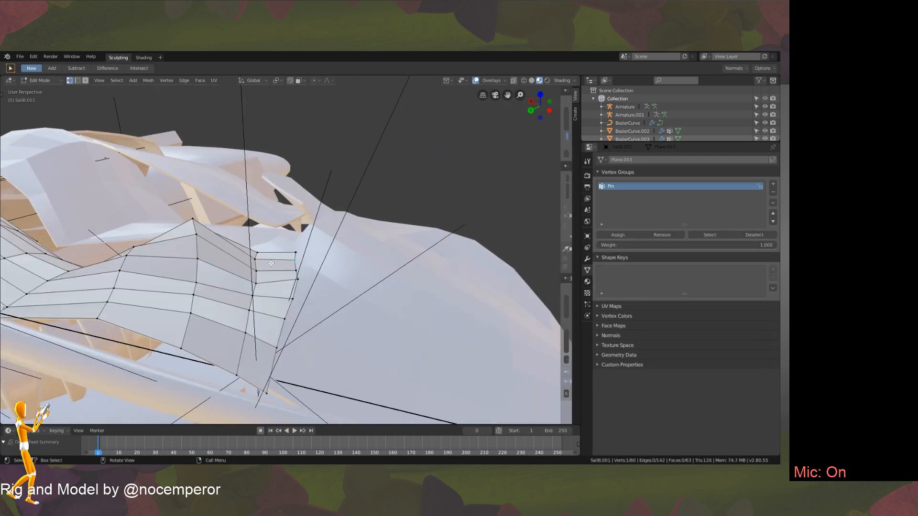
pyautogui.keyDown('shift'); pyautogui.click(258, 252); pyautogui.keyUp('shift')
pyautogui.moveTo(259, 253)
pyautogui.mouseDown(button='middle')
pyautogui.moveTo(290, 250)
pyautogui.moveTo(268, 239)
pyautogui.mouseUp(button='middle')
pyautogui.press('g')
pyautogui.press('x')
pyautogui.click(291, 255)
pyautogui.press('g')
pyautogui.press('z')
pyautogui.click(290, 244)
# Adjust the height of SailB.001's selected corner vertices along Z once more and return to Object Mode.
pyautogui.press('Tab')
pyautogui.moveTo(291, 277)
pyautogui.mouseDown(button='middle')
pyautogui.moveTo(266, 270)
pyautogui.moveTo(301, 271)
pyautogui.mouseUp(button='middle')
pyautogui.press('Tab')
pyautogui.press('g')
pyautogui.press('z')
pyautogui.click(271, 258)
pyautogui.press('Tab')
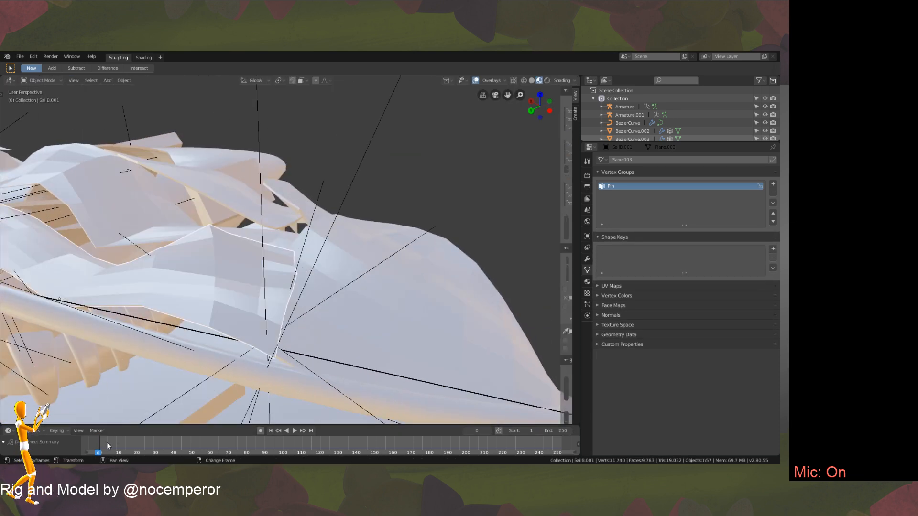
# Play the simulation to about frame 25 to check SailB.001's reshaped edge and return to frame 0.
pyautogui.press('space')
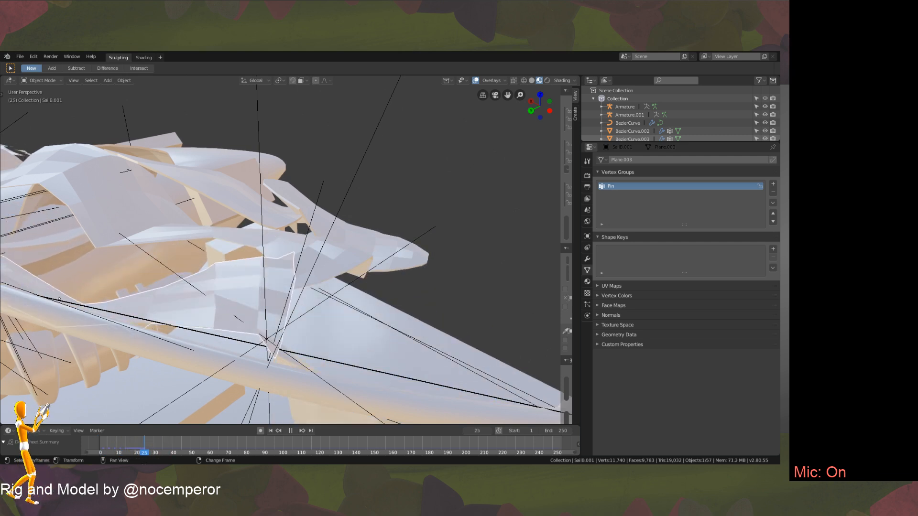
pyautogui.moveTo(144, 443); pyautogui.dragTo(98, 442, button='right')
pyautogui.press('Tab')
pyautogui.moveTo(311, 180)
pyautogui.mouseDown(button='middle')
pyautogui.moveTo(258, 258)
pyautogui.moveTo(306, 191)
pyautogui.mouseUp(button='middle')
pyautogui.press('Tab')
# Open SailA.004 in Edit Mode and snap the 3D cursor to its selected vertex at the seam.
pyautogui.click(319, 273)
pyautogui.press('Tab')
pyautogui.moveTo(309, 267); pyautogui.dragTo(304, 241, button='middle')
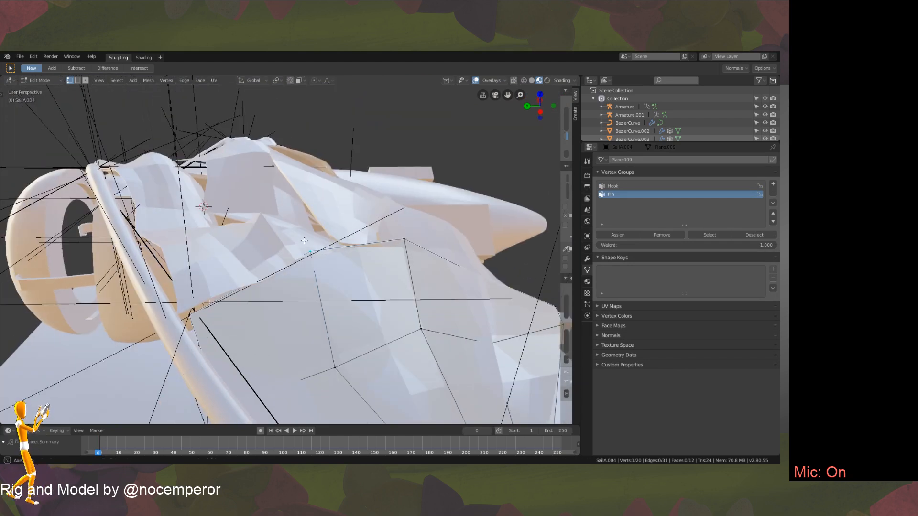
pyautogui.moveTo(314, 277); pyautogui.dragTo(303, 261, button='middle')
pyautogui.hotkey('shift', 's')
pyautogui.click(312, 327)
# Add a vertex group named WingStitch to SailA.004 and assign the selected seam vertex to it.
pyautogui.press('Tab')
pyautogui.press('Tab')
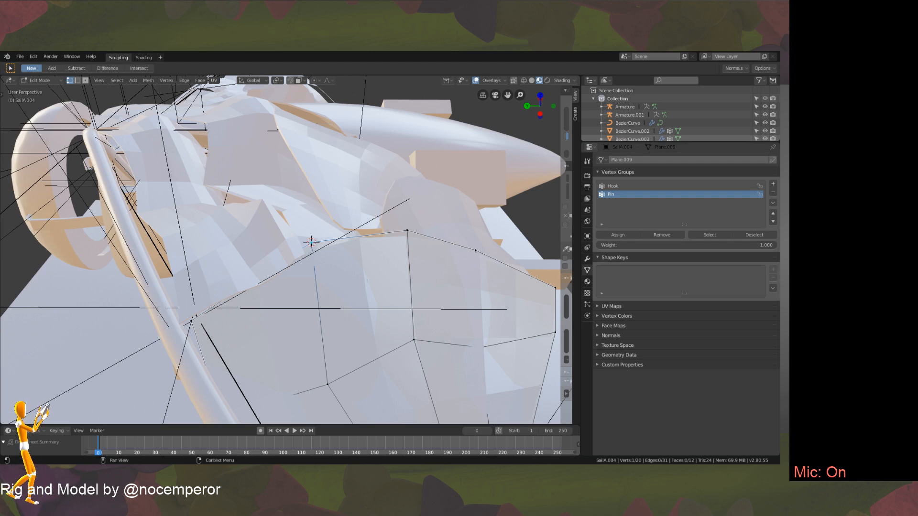
pyautogui.doubleClick(649, 202)
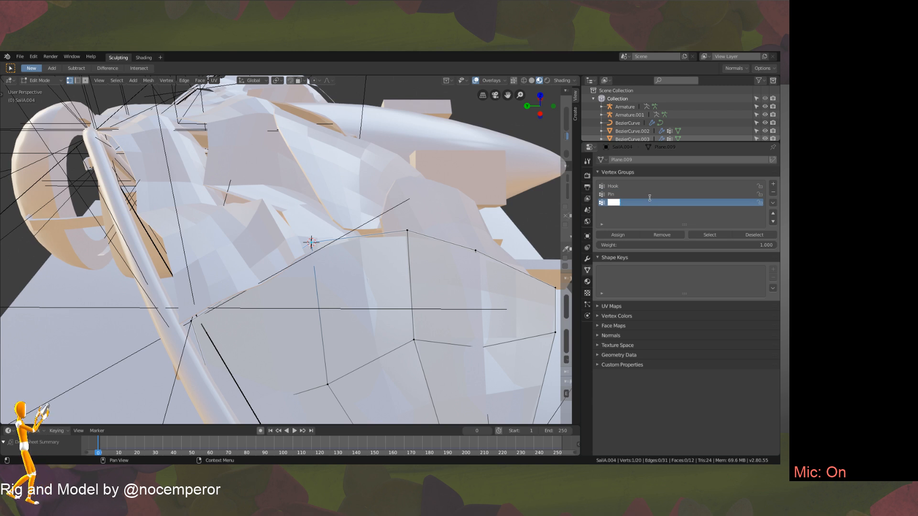
pyautogui.write('WingStitch')
pyautogui.click(621, 237)
# Snap the 3D cursor to SailB.001's selected corner vertex and hook that vertex to a new object.
pyautogui.moveTo(431, 206); pyautogui.dragTo(489, 189, button='middle')
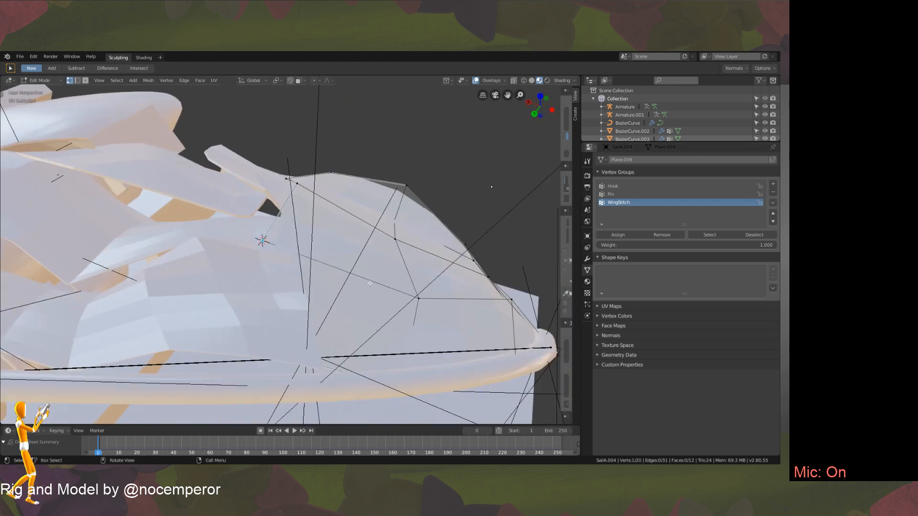
pyautogui.press('Tab')
pyautogui.moveTo(306, 258); pyautogui.dragTo(285, 279, button='middle')
pyautogui.click(285, 279)
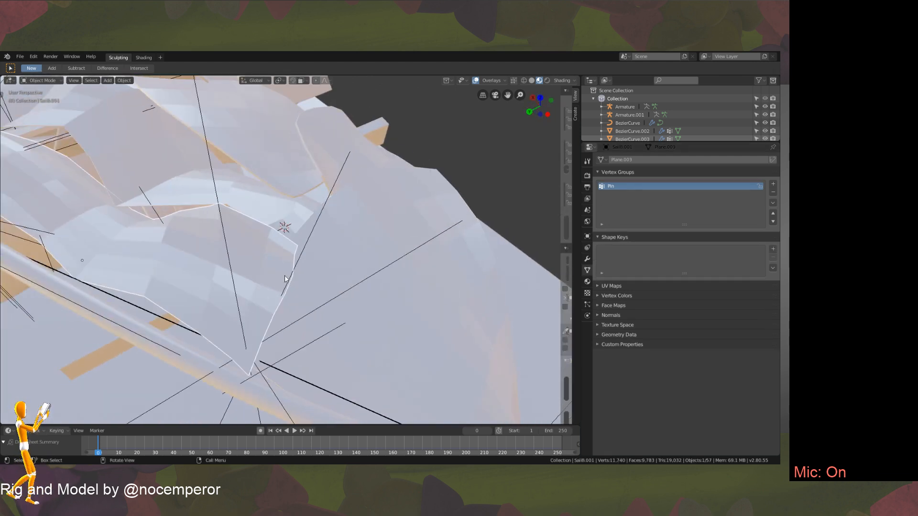
pyautogui.press('Tab')
pyautogui.hotkey('shift', 's')
pyautogui.click(327, 301)
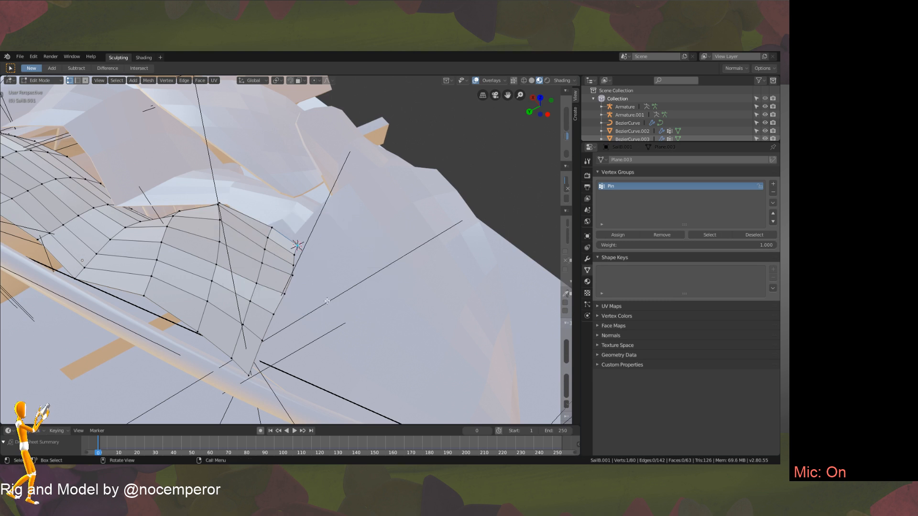
pyautogui.hotkey('ctrl', 'h')
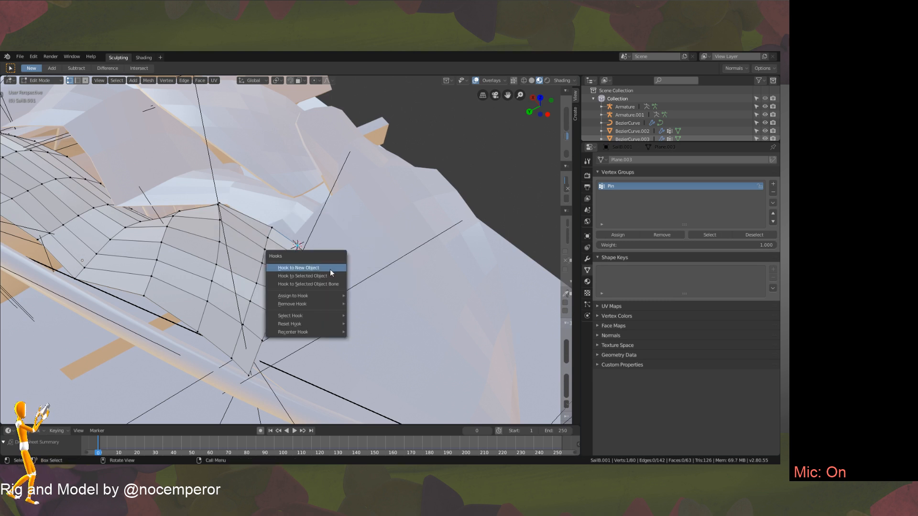
pyautogui.click(329, 267)
pyautogui.press('Tab')
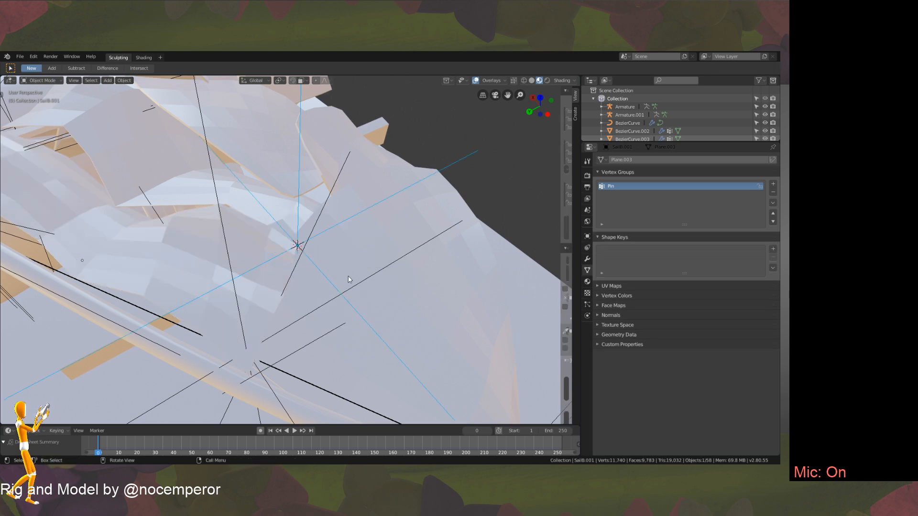
# Give the new hook empty a Copy Location constraint targeting SailA.004 with the WingStitch vertex group.
pyautogui.click(335, 232)
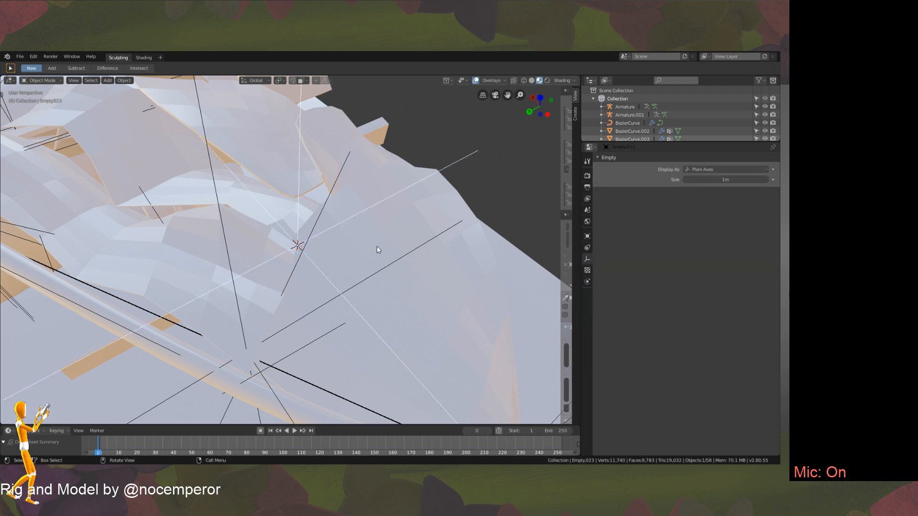
pyautogui.click(587, 236)
pyautogui.click(587, 249)
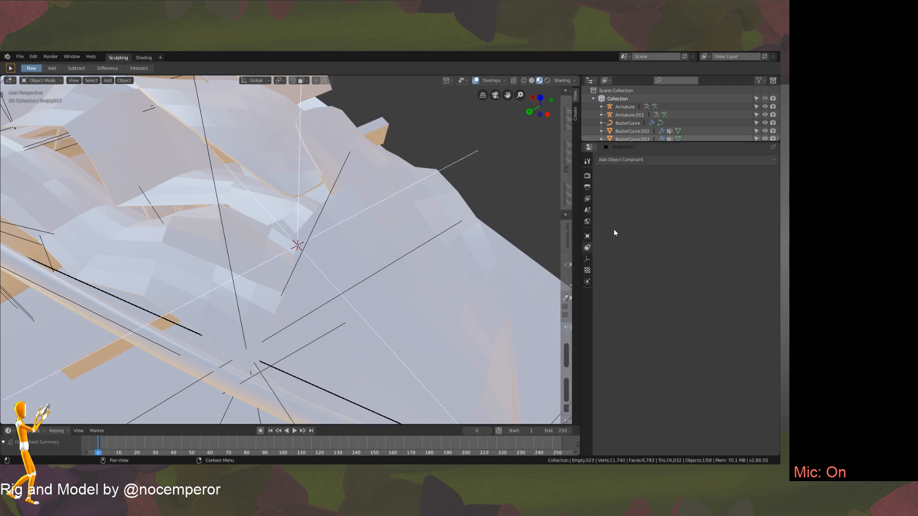
pyautogui.click(678, 160)
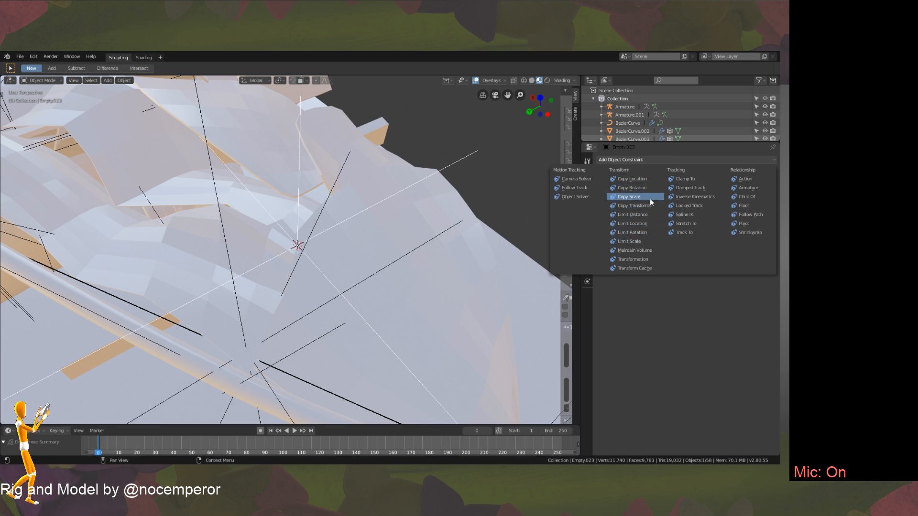
pyautogui.click(647, 182)
pyautogui.click(772, 187)
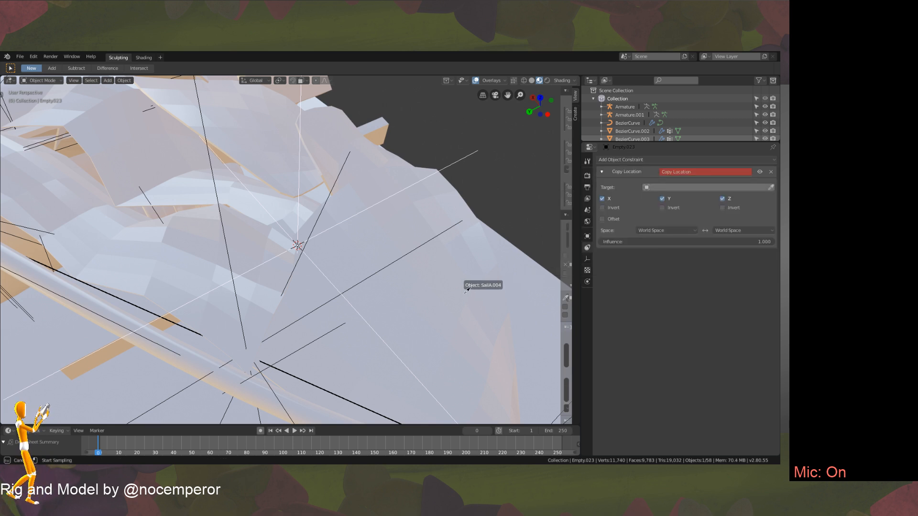
pyautogui.click(464, 295)
pyautogui.click(657, 199)
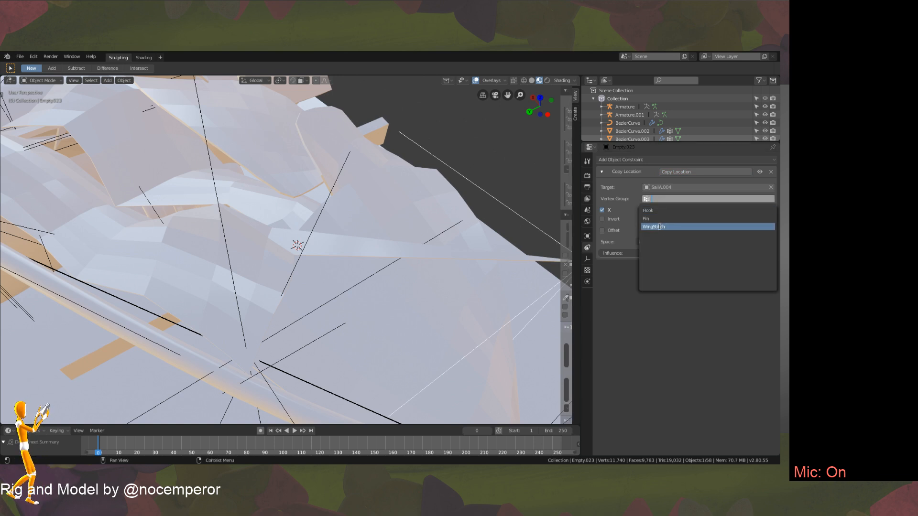
pyautogui.click(657, 226)
pyautogui.moveTo(417, 326)
pyautogui.mouseDown(button='middle')
pyautogui.moveTo(393, 285)
pyautogui.moveTo(411, 319)
pyautogui.mouseUp(button='middle')
pyautogui.press('g')
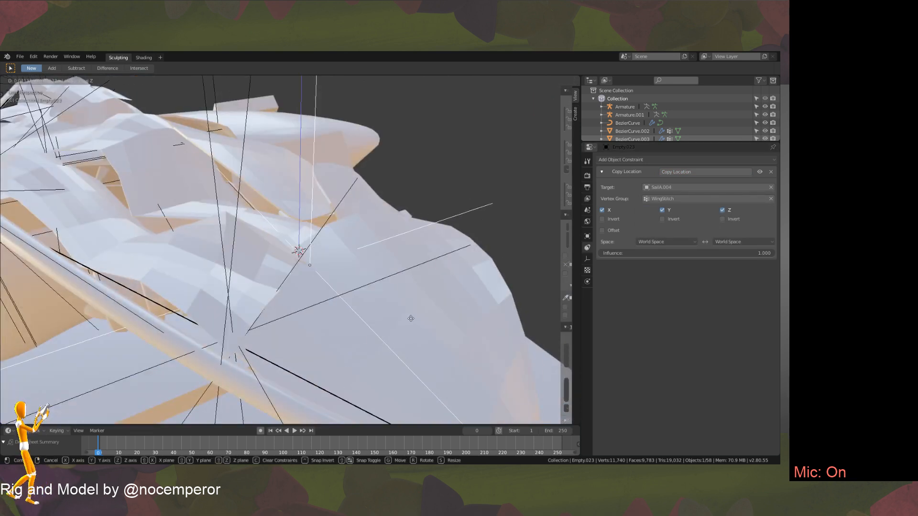
pyautogui.rightClick(413, 325)
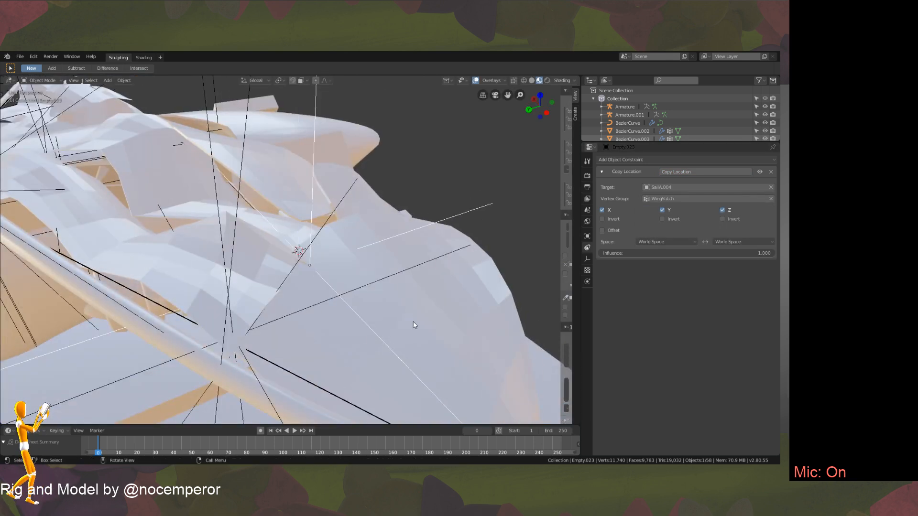
# Enable Offset on the empty's Copy Location constraint and snap the empty to the 3D cursor.
pyautogui.click(611, 231)
pyautogui.scroll(-6, 512, 275)
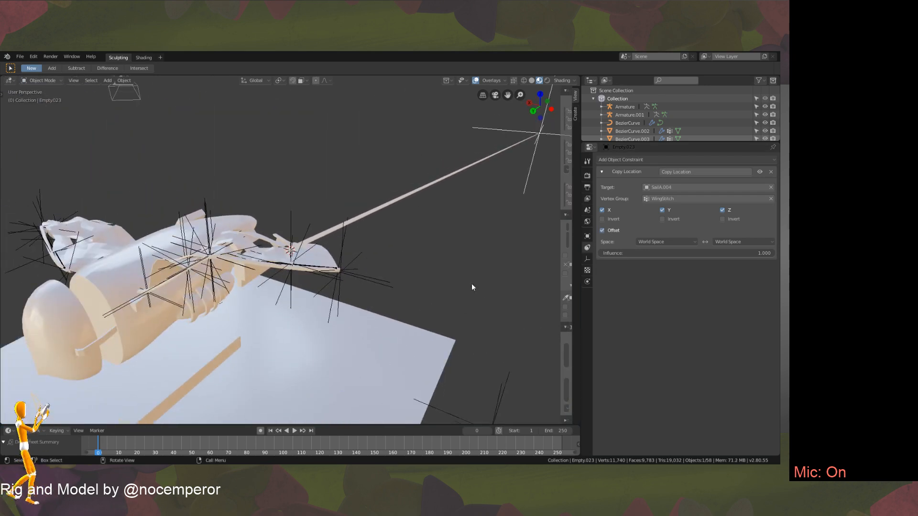
pyautogui.moveTo(471, 287); pyautogui.dragTo(454, 306, button='middle')
pyautogui.hotkey('shift', 's')
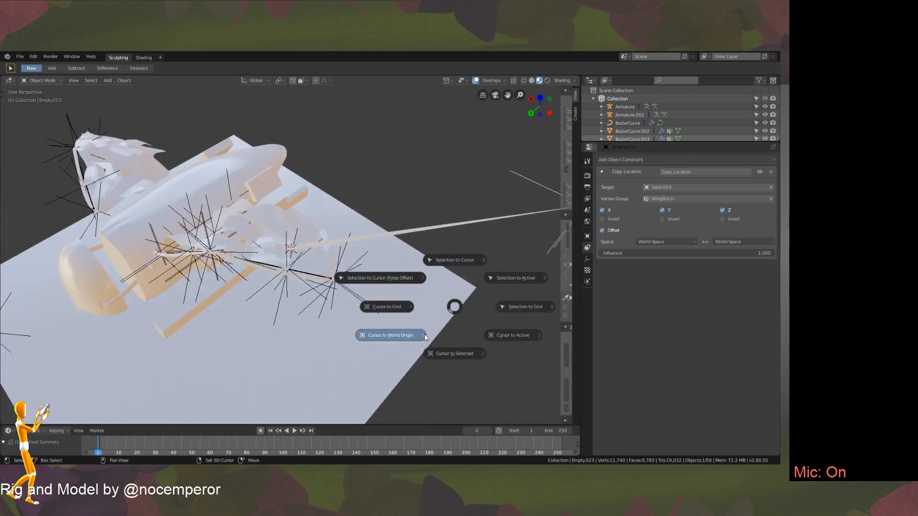
pyautogui.click(471, 259)
pyautogui.moveTo(467, 266); pyautogui.dragTo(344, 280, button='middle')
pyautogui.scroll(8, 354, 191)
pyautogui.scroll(-5, 368, 232)
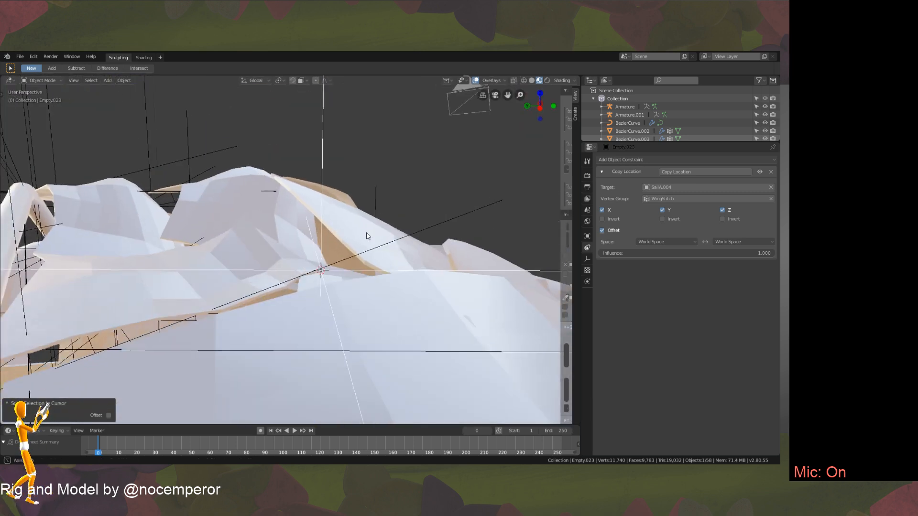
pyautogui.press('g')
pyautogui.press('z')
pyautogui.rightClick(369, 239)
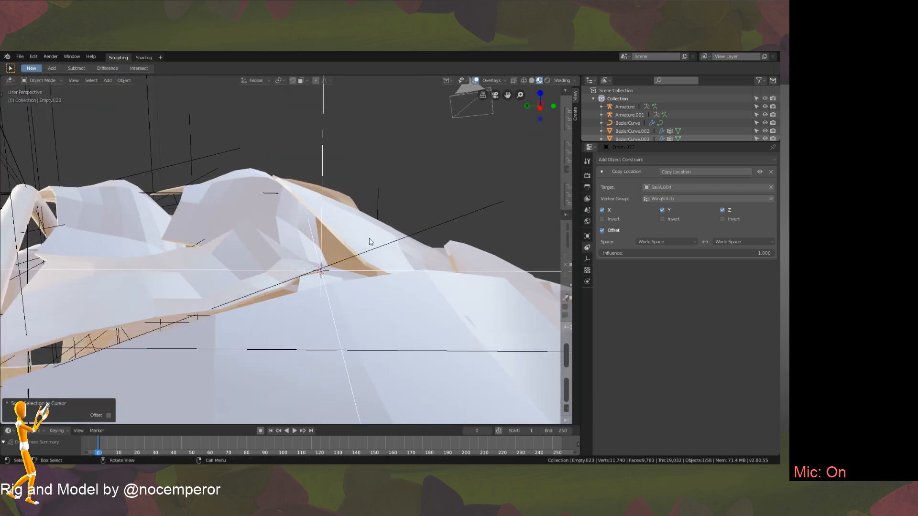
pyautogui.moveTo(383, 188); pyautogui.dragTo(426, 147, button='middle')
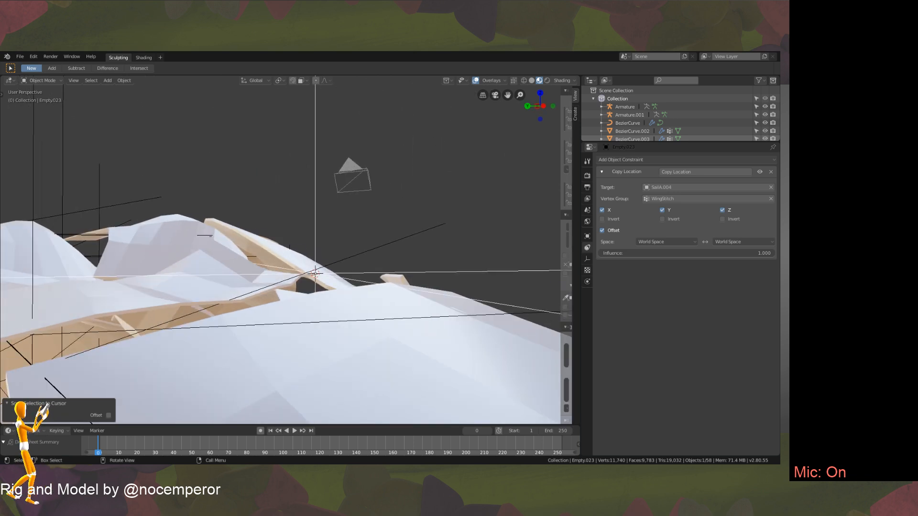
pyautogui.moveTo(306, 239); pyautogui.dragTo(273, 275, button='middle')
pyautogui.moveTo(299, 241); pyautogui.dragTo(287, 287, button='middle')
pyautogui.press('g')
pyautogui.press('z')
pyautogui.rightClick(331, 221)
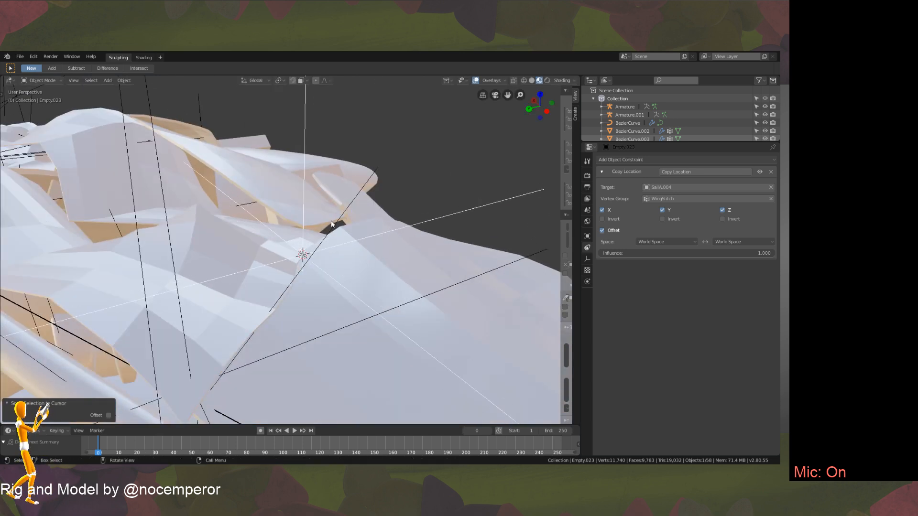
# Raise the hook empty about 0.0007 m along Z and play the simulation to check the stitched seam.
pyautogui.press('g')
pyautogui.press('z')
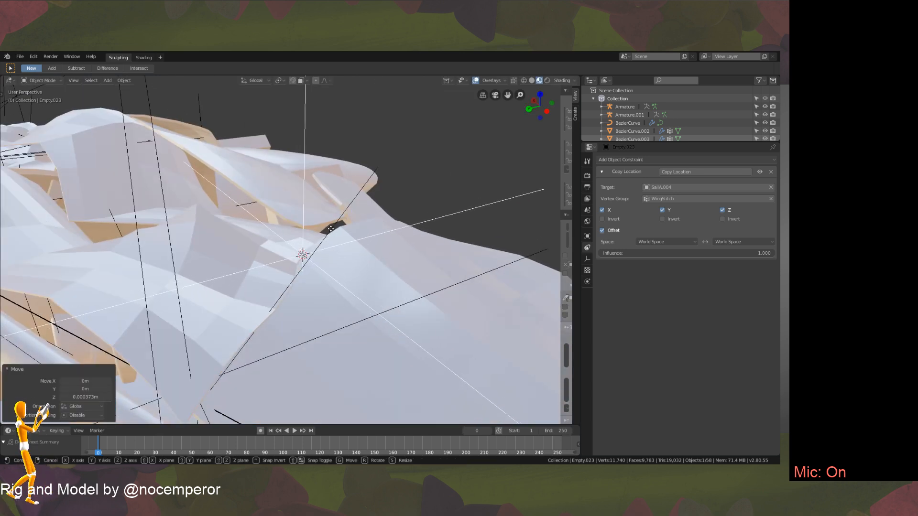
pyautogui.click(332, 226)
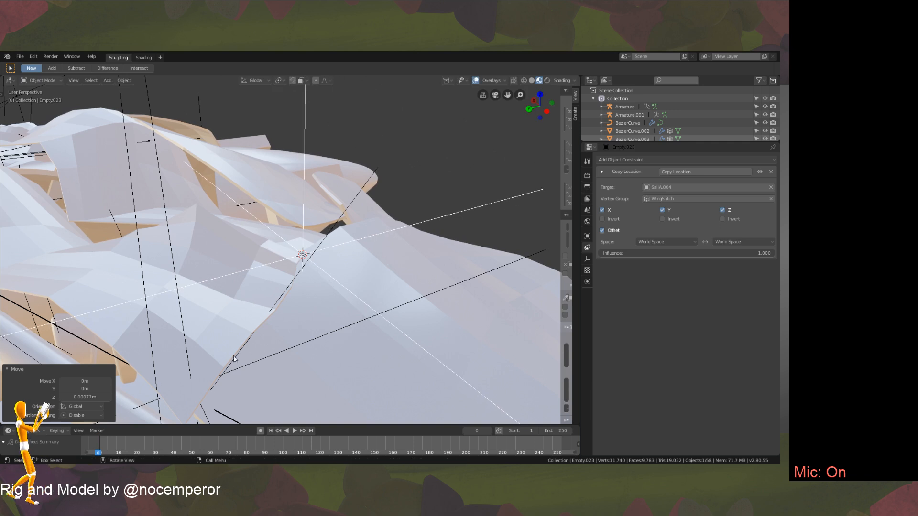
pyautogui.click(297, 431)
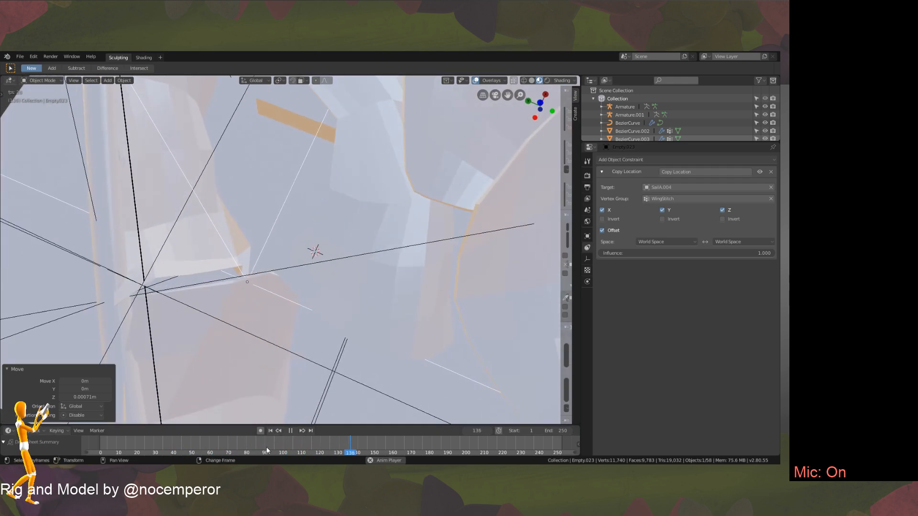
# Rewind the animation to frame 0 and move the selected sail-stitch empty -0.0205 m along the global Z axis.
pyautogui.moveTo(266, 447); pyautogui.dragTo(100, 452, button='right')
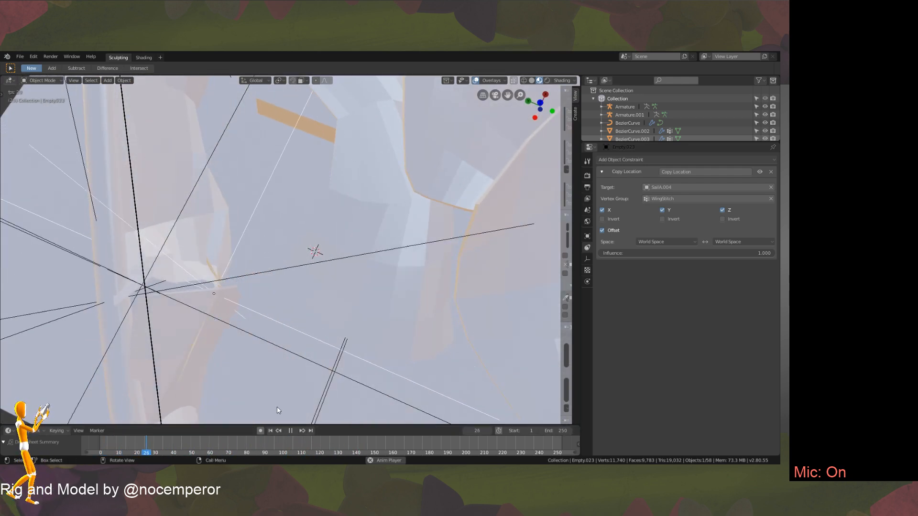
pyautogui.press('space')
pyautogui.moveTo(184, 444); pyautogui.dragTo(89, 443, button='right')
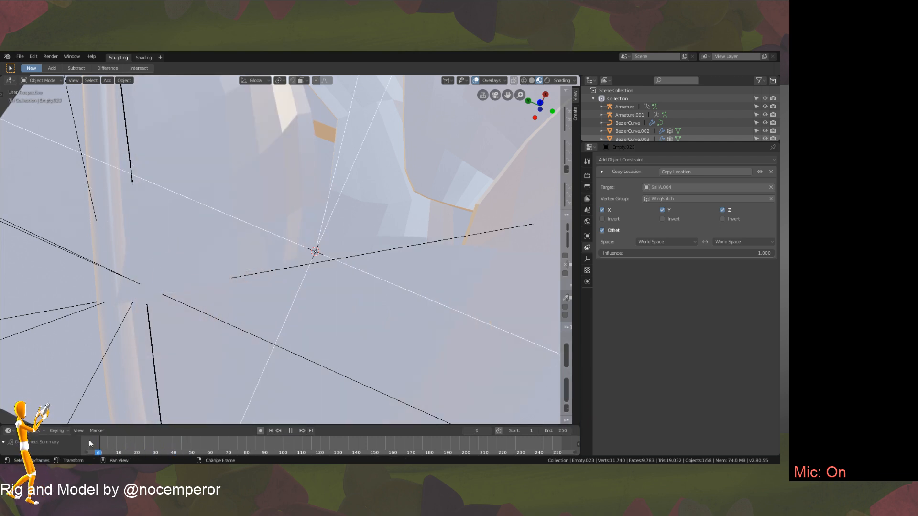
pyautogui.scroll(-8, 338, 244)
pyautogui.press('g')
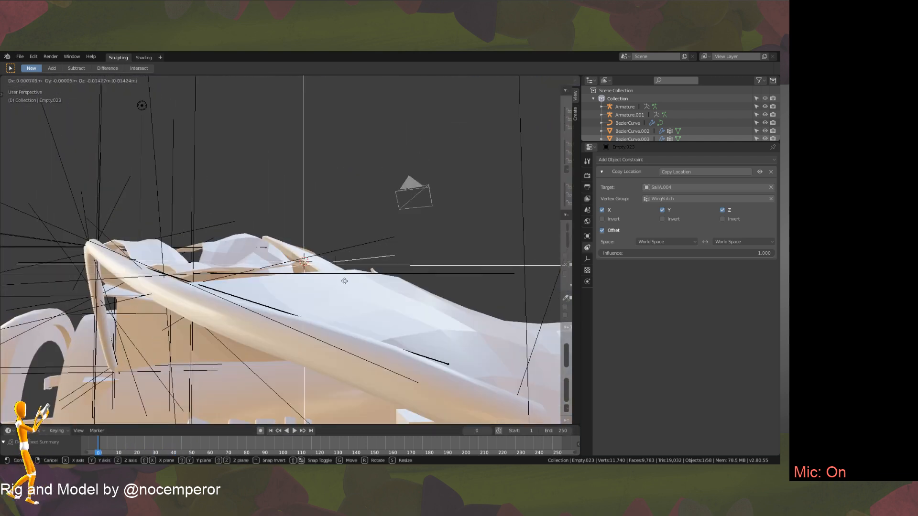
pyautogui.press('z')
pyautogui.click(347, 285)
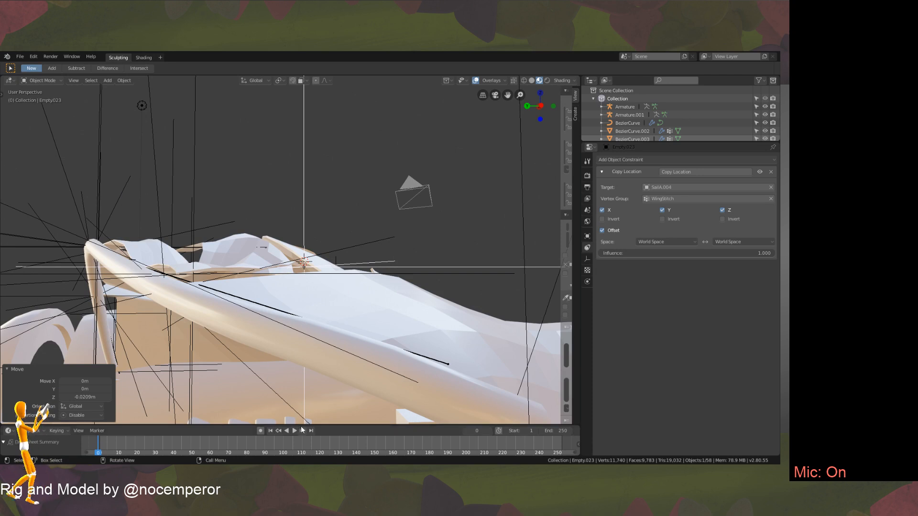
# Play the animation repeatedly from near its start and examine how the wing sails follow the moved empty from several angles.
pyautogui.click(294, 430)
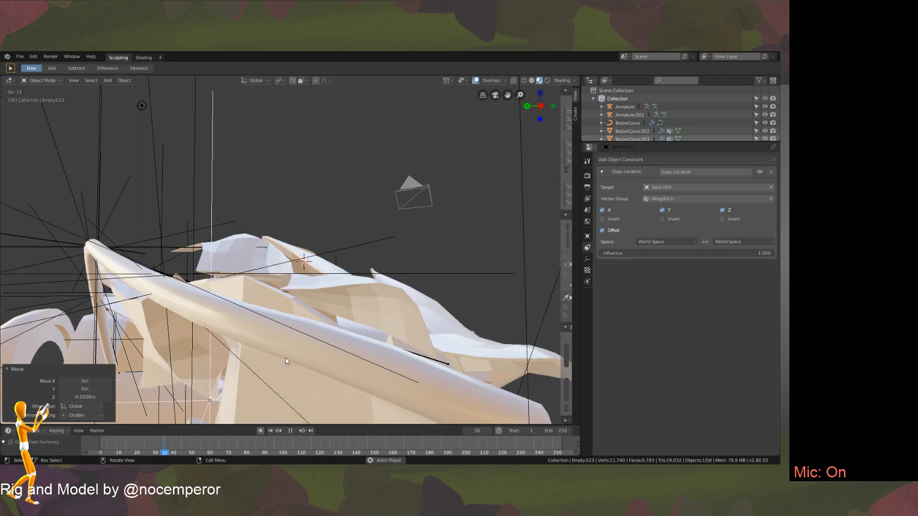
pyautogui.moveTo(280, 364); pyautogui.dragTo(347, 281, button='middle')
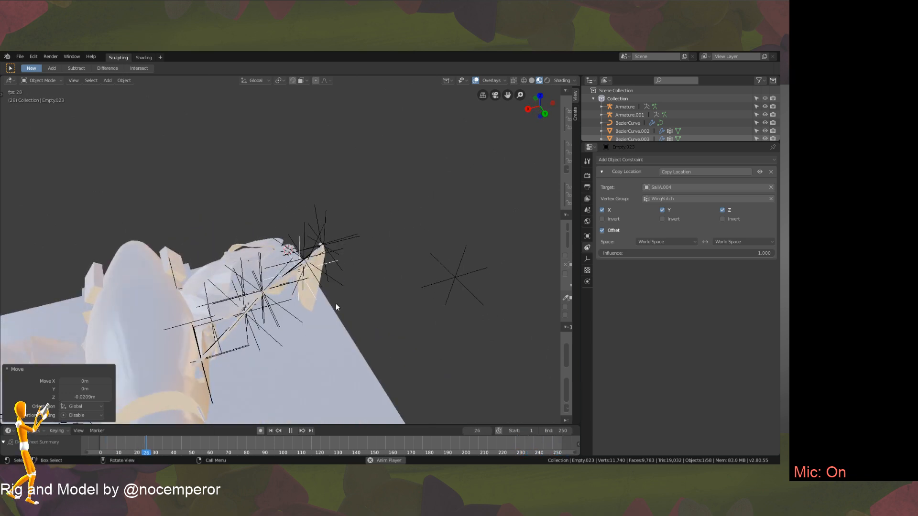
pyautogui.moveTo(334, 314); pyautogui.dragTo(346, 333, button='middle')
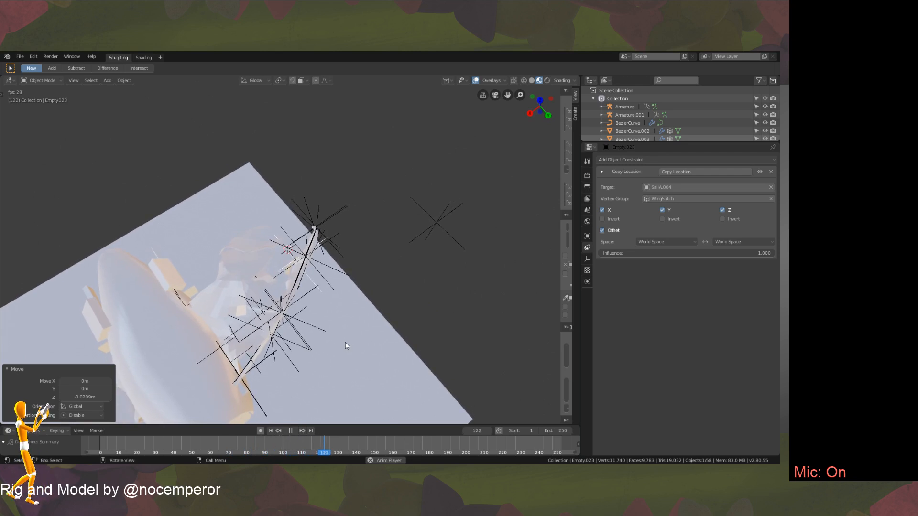
pyautogui.rightClick(112, 440)
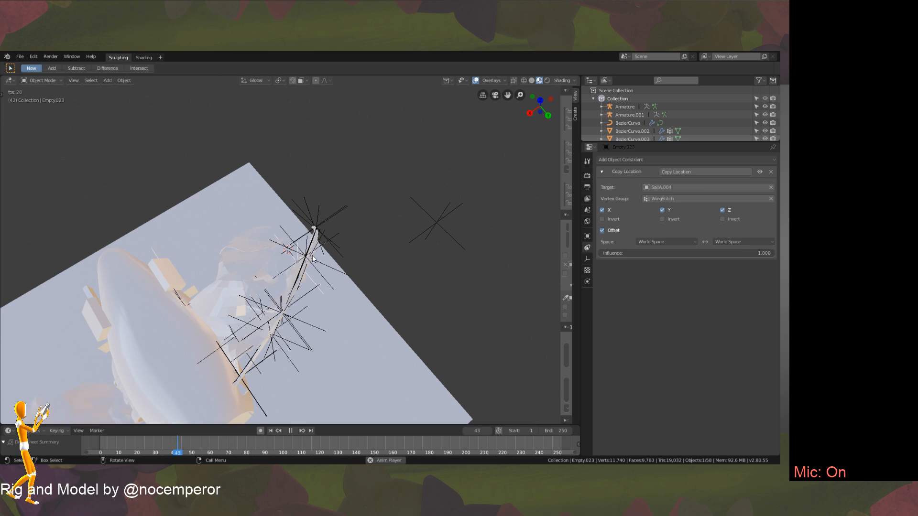
pyautogui.moveTo(314, 258); pyautogui.dragTo(350, 270, button='middle')
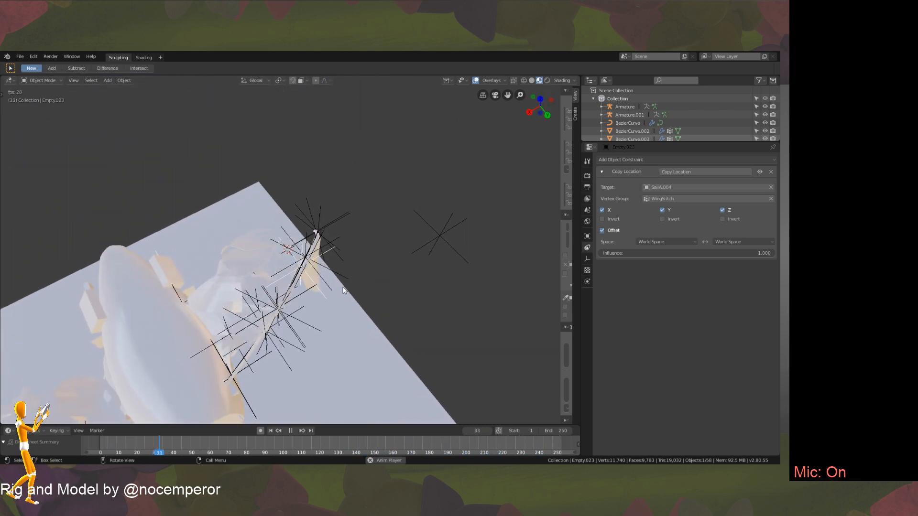
pyautogui.moveTo(343, 290); pyautogui.dragTo(333, 272, button='middle')
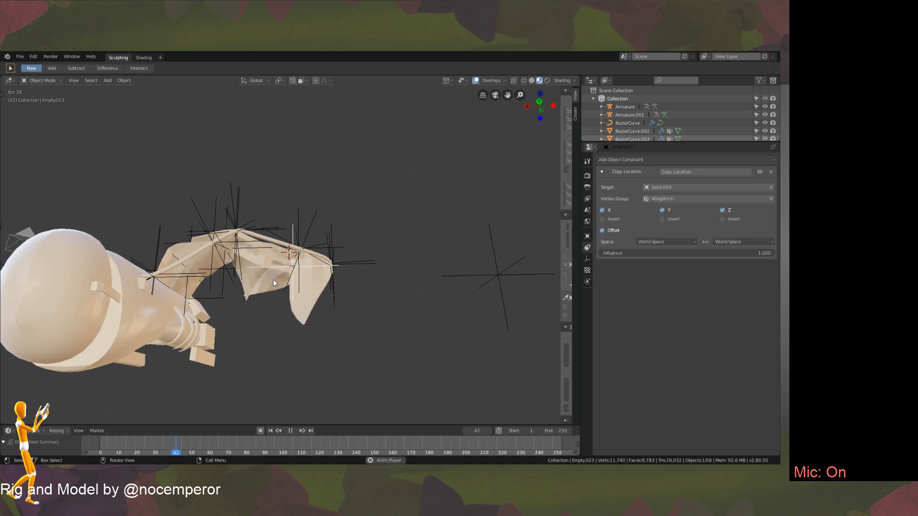
pyautogui.moveTo(176, 442); pyautogui.dragTo(45, 420, button='right')
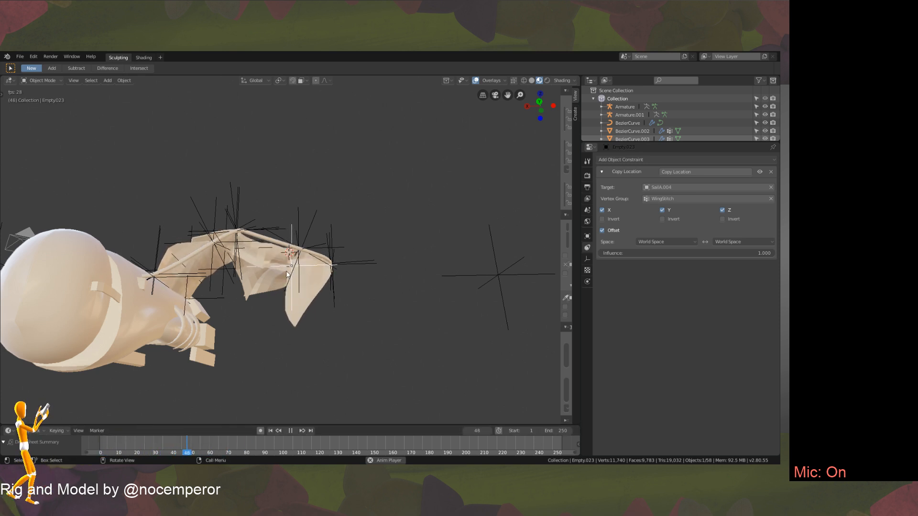
pyautogui.moveTo(282, 276); pyautogui.dragTo(277, 247, button='middle')
pyautogui.moveTo(204, 445); pyautogui.dragTo(82, 393)
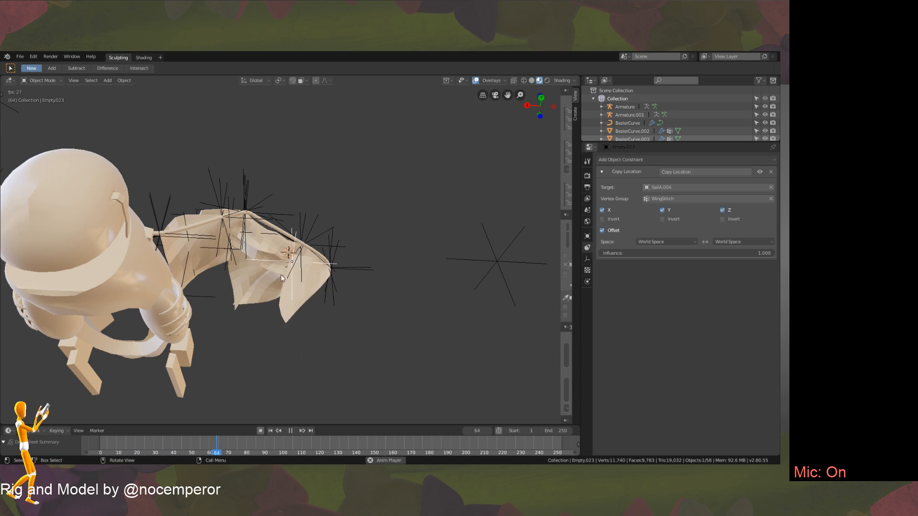
pyautogui.moveTo(193, 441); pyautogui.dragTo(87, 392)
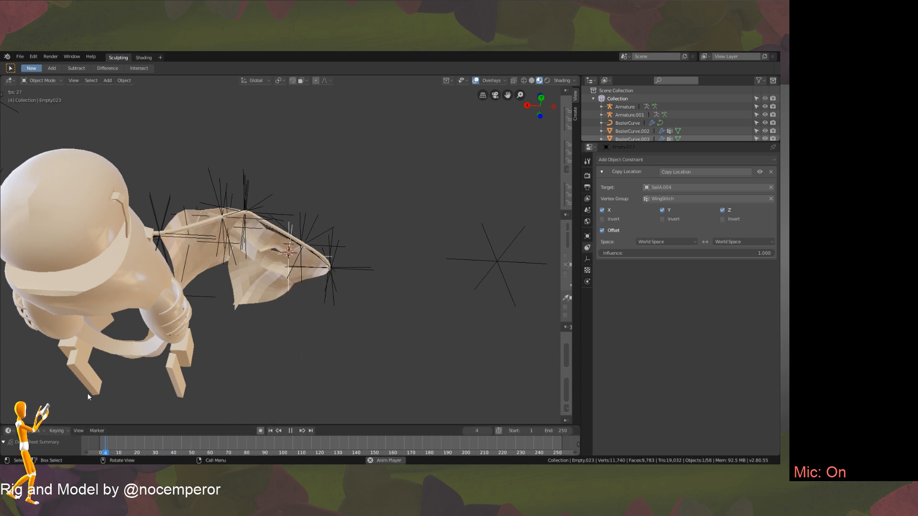
pyautogui.moveTo(262, 247)
pyautogui.mouseDown(button='middle')
pyautogui.moveTo(299, 296)
pyautogui.moveTo(269, 246)
pyautogui.mouseUp(button='middle')
pyautogui.moveTo(191, 440); pyautogui.dragTo(93, 425)
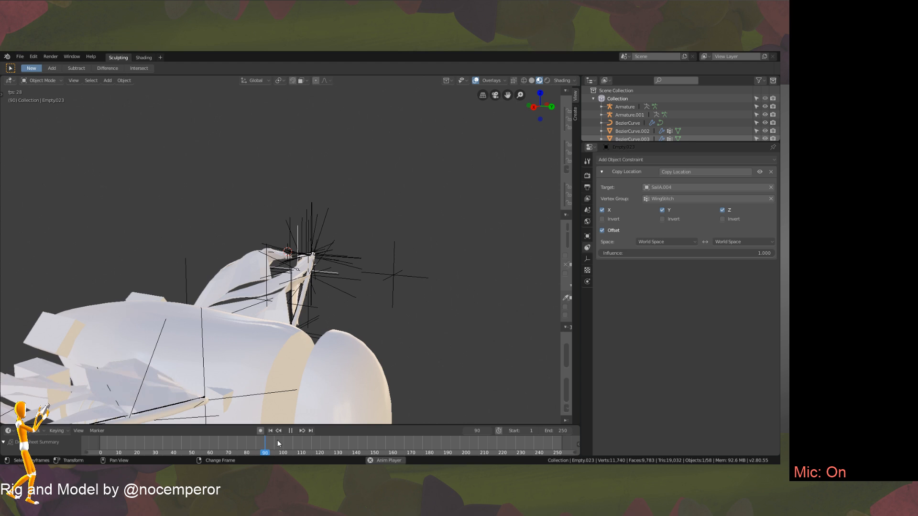
# Rewind the animation to frame 0 and run it to frame 62 with the SailA.002 sail piece selected.
pyautogui.click(290, 431)
pyautogui.moveTo(256, 438); pyautogui.dragTo(95, 443)
pyautogui.click(230, 272)
pyautogui.moveTo(230, 272); pyautogui.dragTo(253, 297, button='middle')
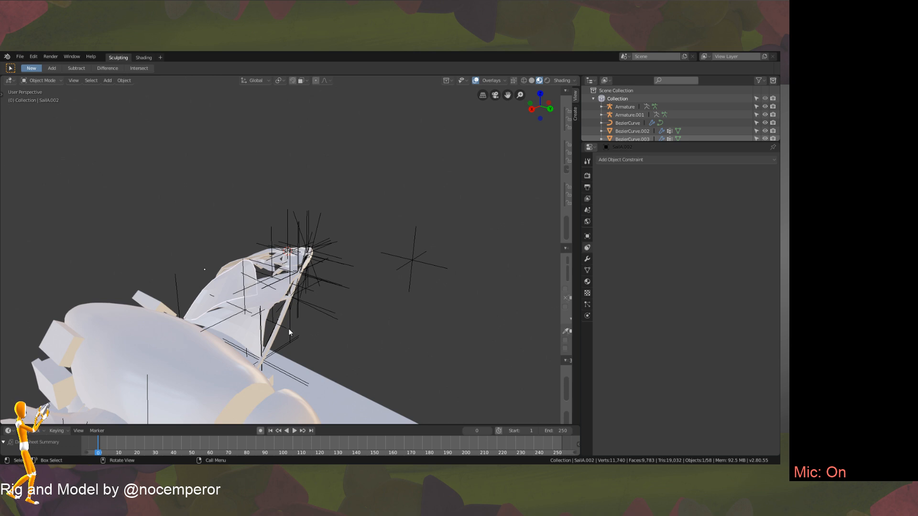
pyautogui.moveTo(288, 328); pyautogui.dragTo(328, 365, button='middle')
pyautogui.press('space')
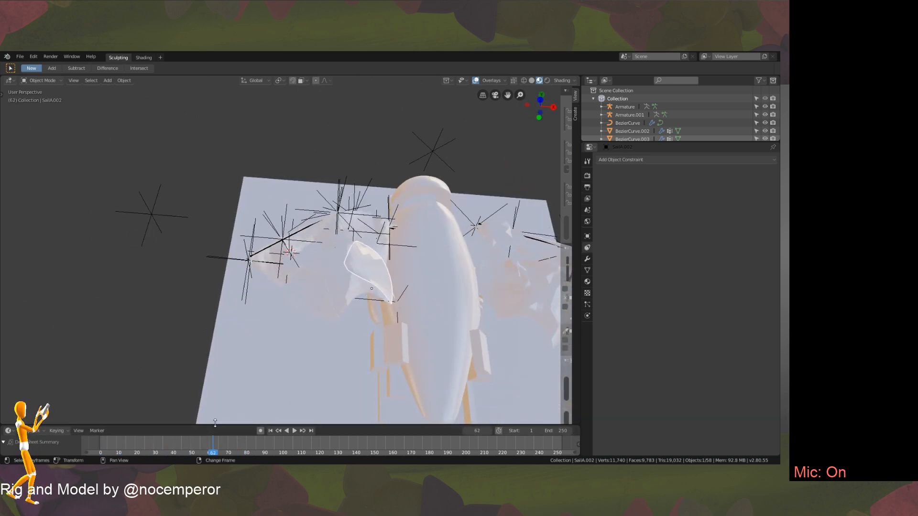
# Remove the Wave modifier from the SailA.009 and SailA.008 sail pieces on the opposite wing.
pyautogui.moveTo(378, 277); pyautogui.dragTo(435, 248, button='middle')
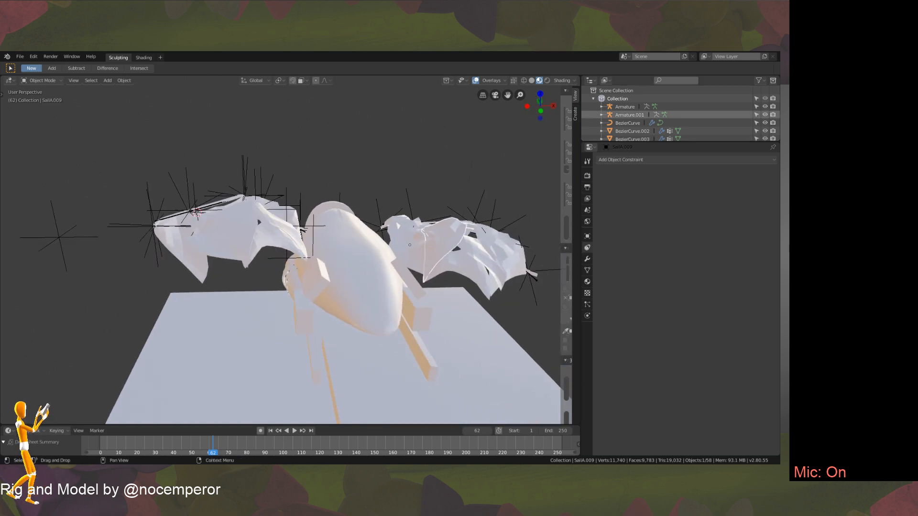
pyautogui.moveTo(430, 177); pyautogui.dragTo(551, 239, button='middle')
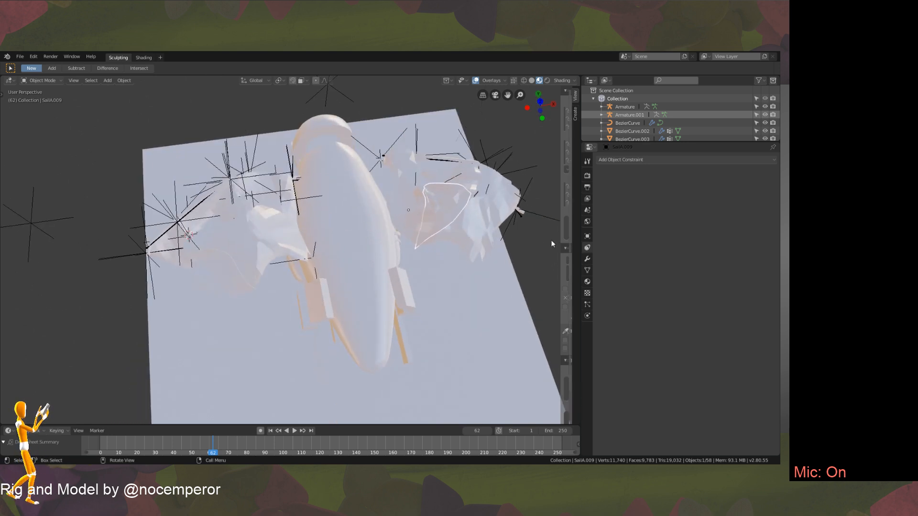
pyautogui.click(587, 259)
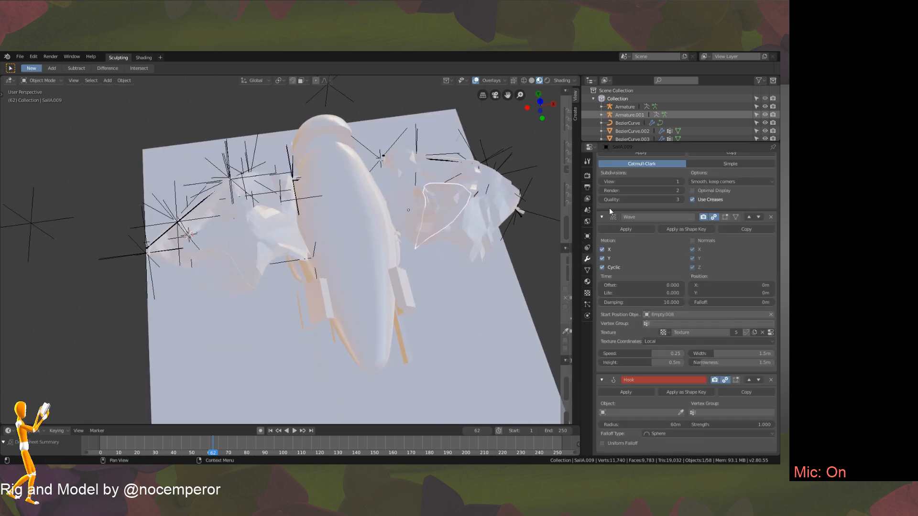
pyautogui.click(769, 217)
pyautogui.click(475, 222)
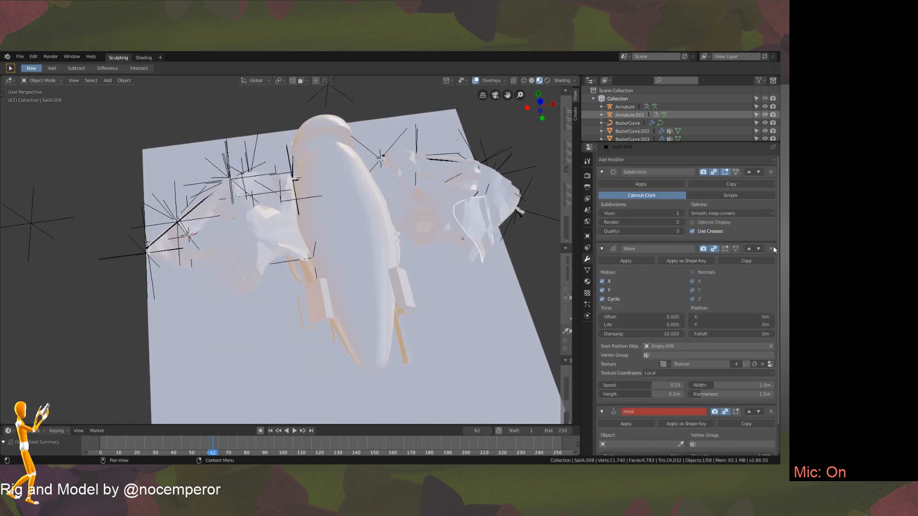
pyautogui.click(770, 249)
# Remove the Wave modifier from the SailA.007 and SailA.010 sail pieces of the same wing.
pyautogui.click(506, 165)
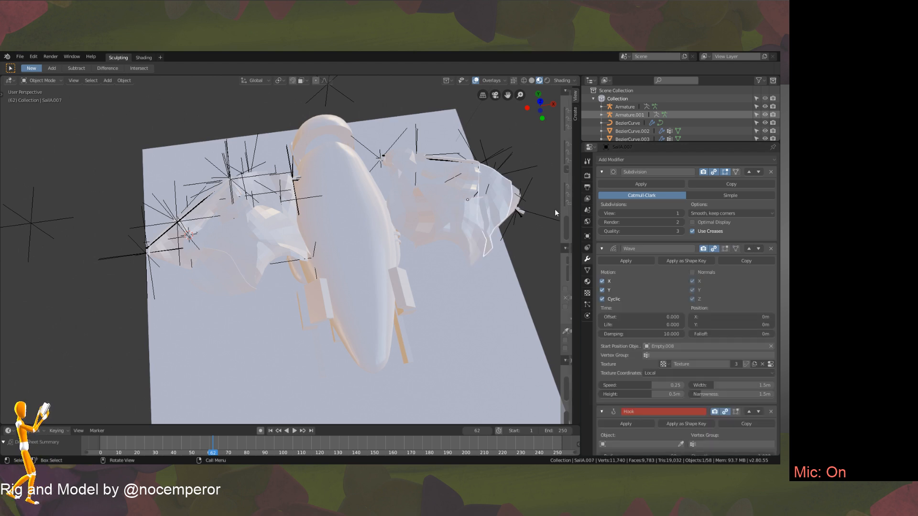
pyautogui.click(771, 249)
pyautogui.click(457, 242)
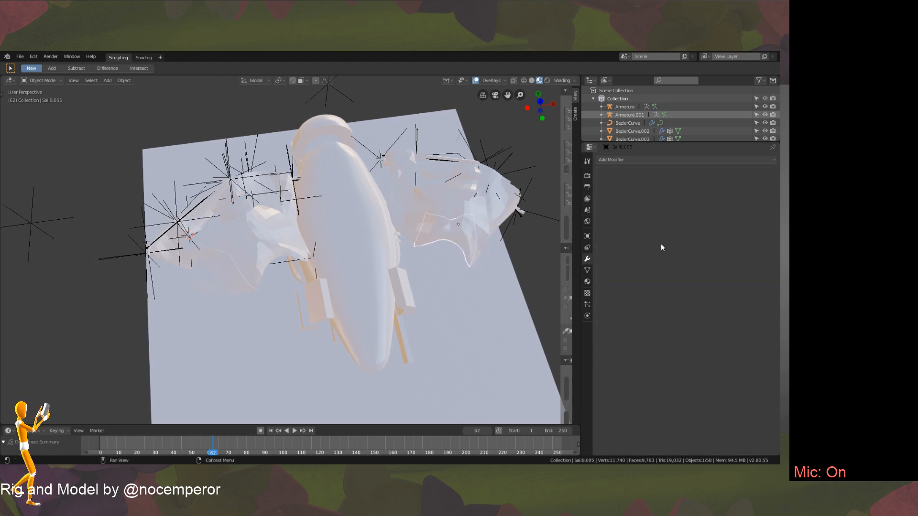
pyautogui.click(398, 197)
pyautogui.click(770, 249)
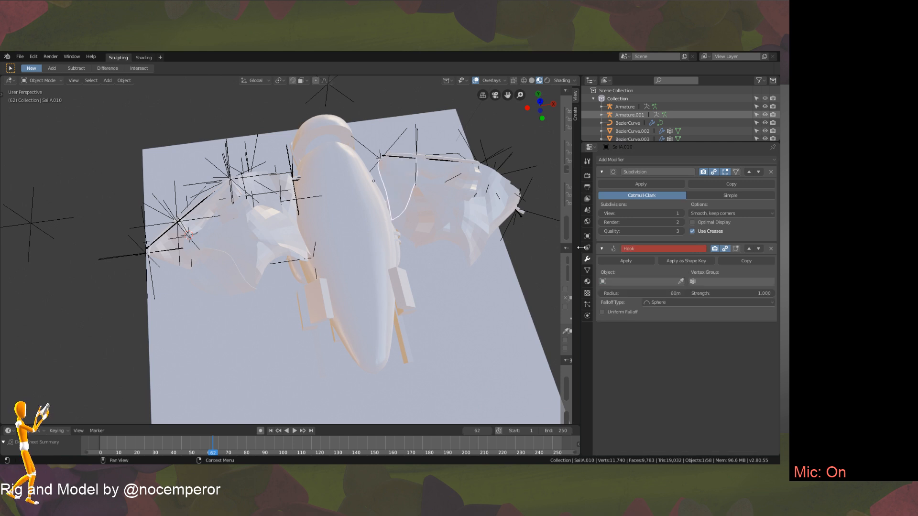
# Check the modifiers of the remaining sail pieces on that wing and look over both wings.
pyautogui.click(425, 162)
pyautogui.click(498, 189)
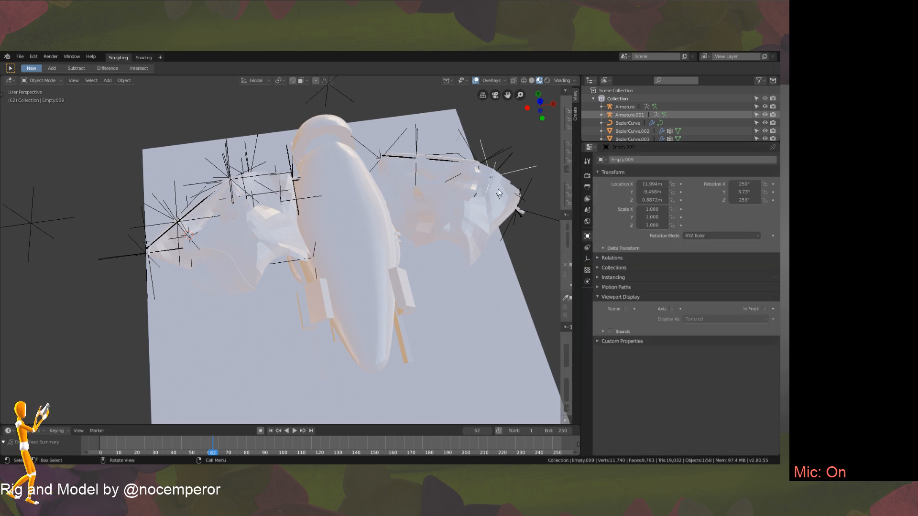
pyautogui.click(514, 190)
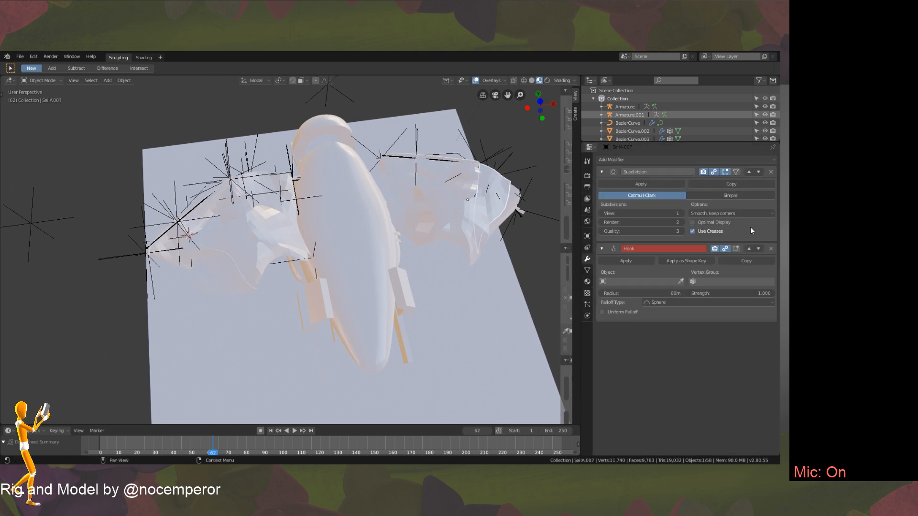
pyautogui.click(515, 208)
pyautogui.click(472, 198)
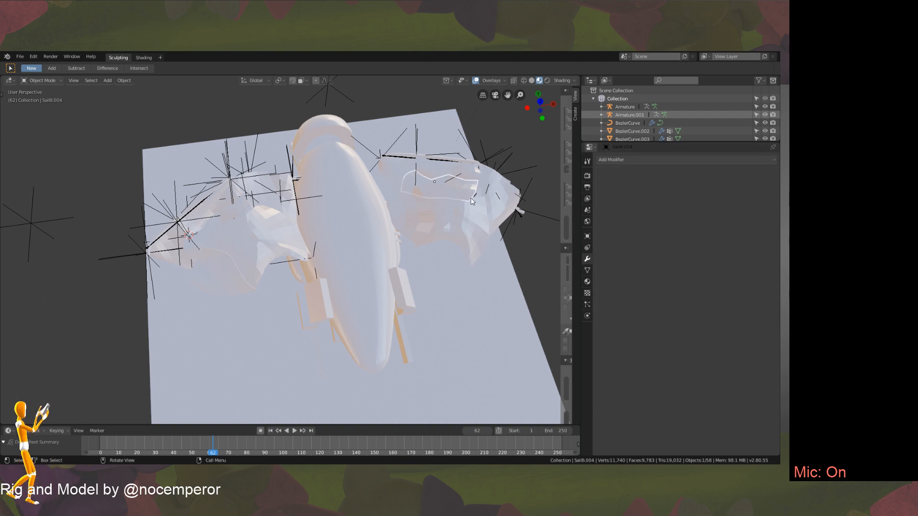
pyautogui.click(474, 178)
pyautogui.click(475, 199)
pyautogui.moveTo(454, 229); pyautogui.dragTo(421, 229, button='middle')
pyautogui.moveTo(415, 286); pyautogui.dragTo(315, 300, button='middle')
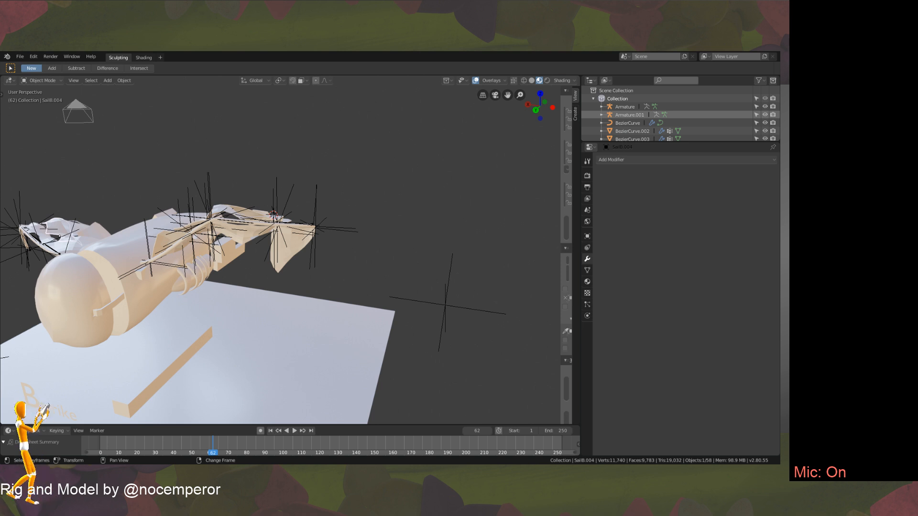
# Replay the animation from frame 0 and examine the flapping of both wings from the front, side and above.
pyautogui.moveTo(213, 432); pyautogui.dragTo(63, 422)
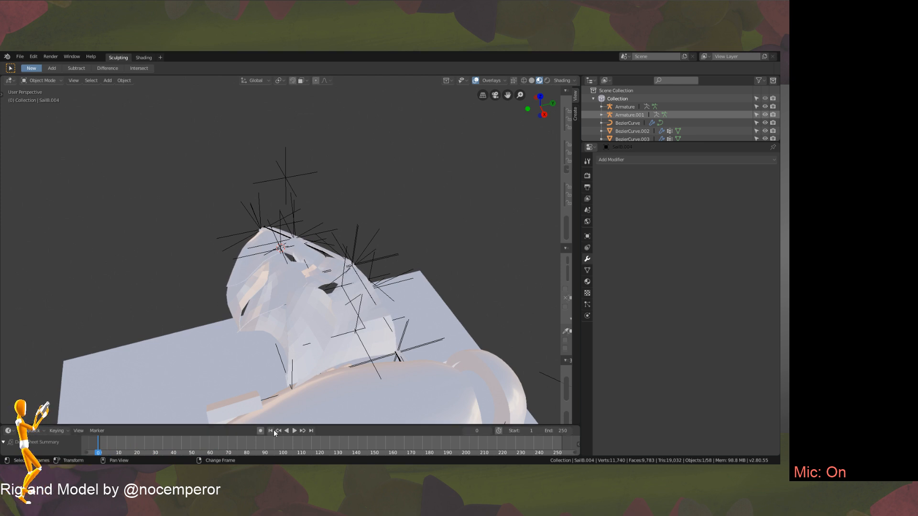
pyautogui.click(294, 430)
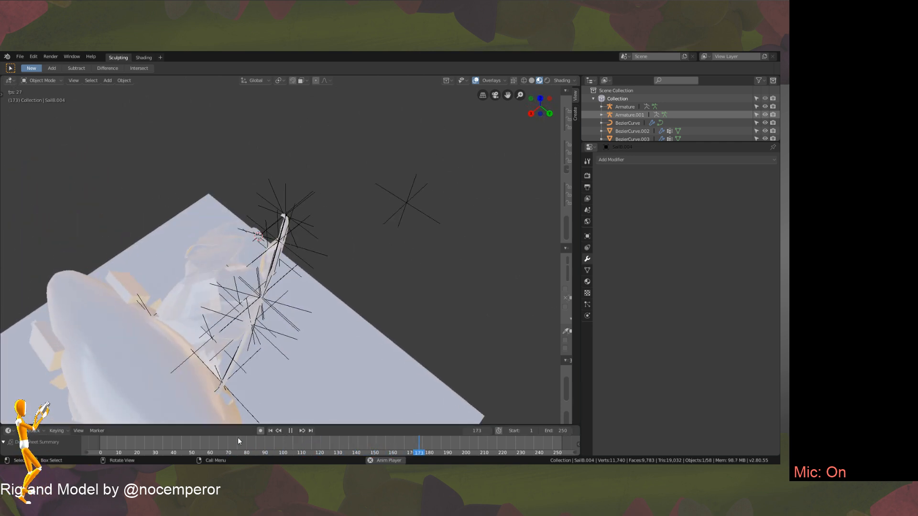
pyautogui.moveTo(118, 445); pyautogui.dragTo(100, 445)
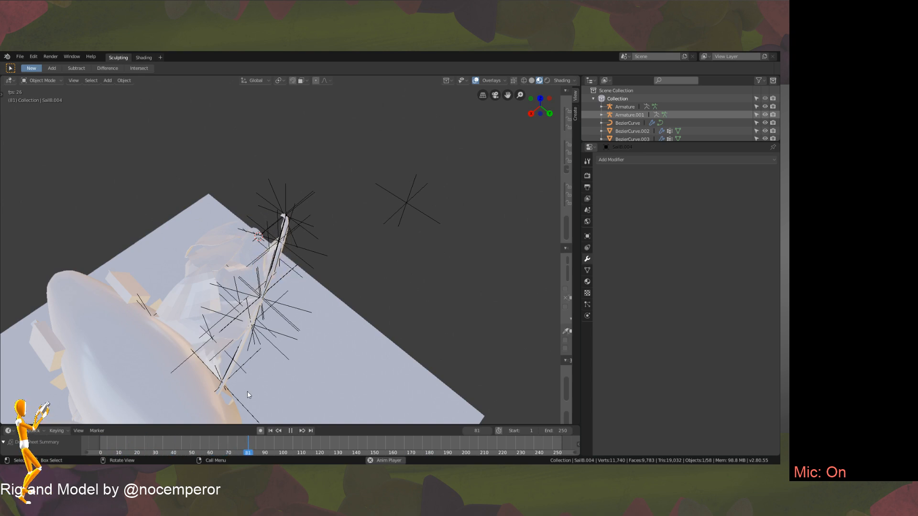
pyautogui.moveTo(246, 388); pyautogui.dragTo(228, 302, button='middle')
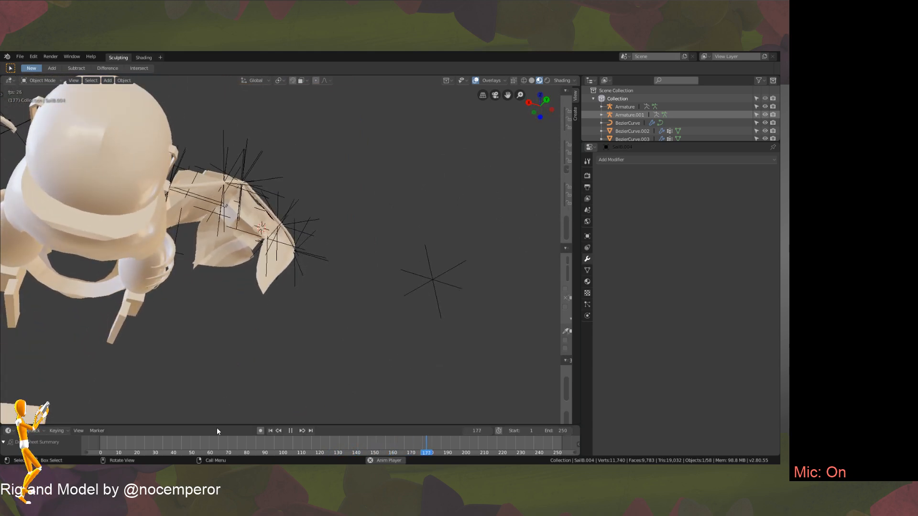
pyautogui.moveTo(152, 448); pyautogui.dragTo(103, 448)
pyautogui.moveTo(205, 245); pyautogui.dragTo(266, 315, button='middle')
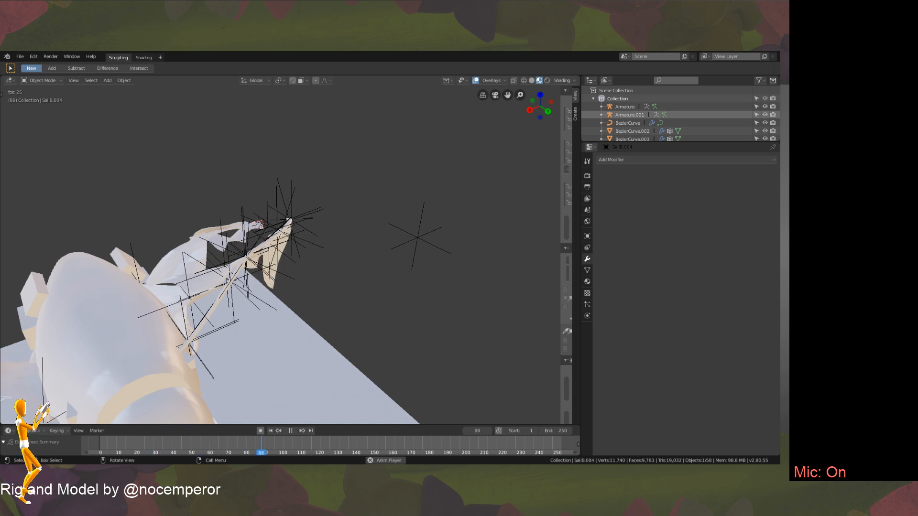
pyautogui.moveTo(488, 214); pyautogui.dragTo(294, 239, button='middle')
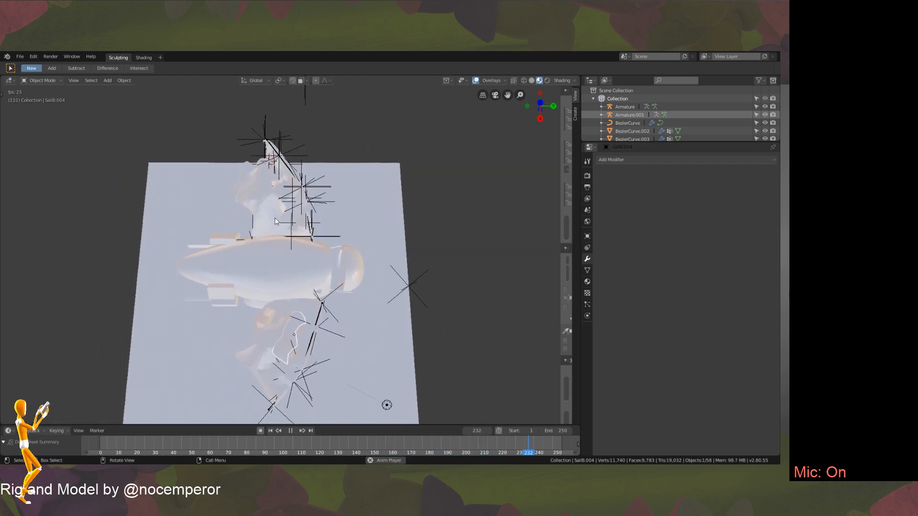
# Edit the hull mesh, move a side vertex near the tail along the X axis and stop the animation playback.
pyautogui.press('KP_7')
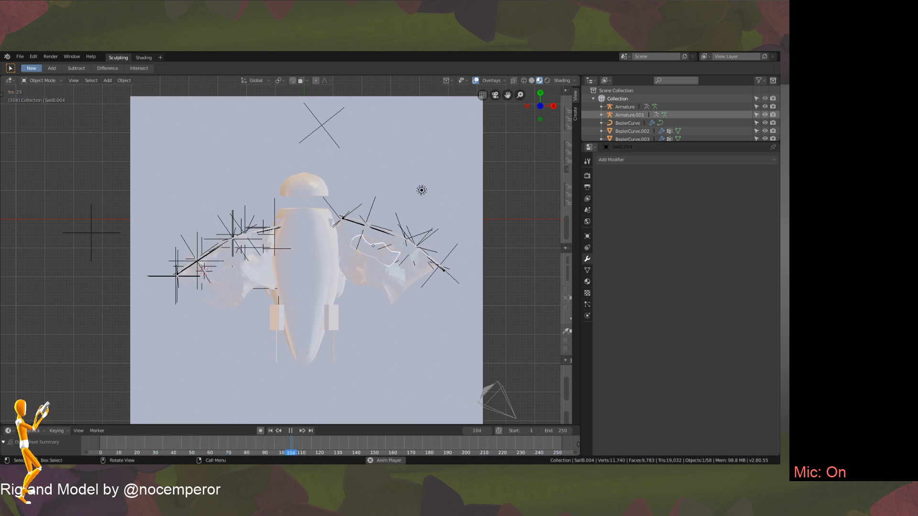
pyautogui.click(316, 289)
pyautogui.press('Tab')
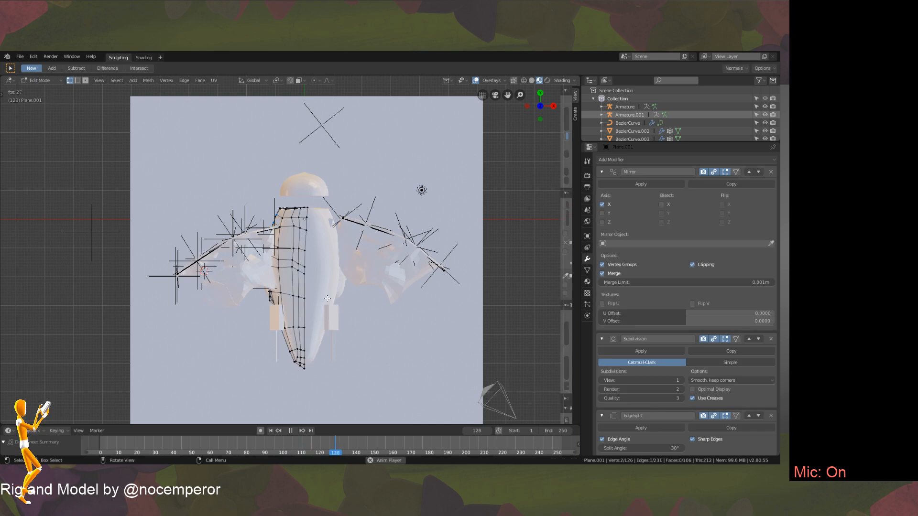
pyautogui.click(280, 333)
pyautogui.moveTo(280, 333); pyautogui.dragTo(291, 291, button='middle')
pyautogui.press('g')
pyautogui.press('x')
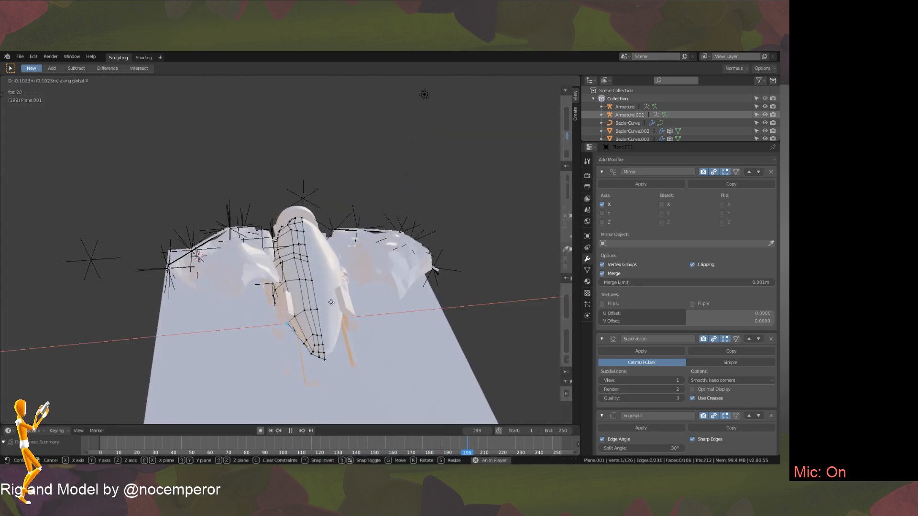
pyautogui.click(331, 303)
pyautogui.press('g')
pyautogui.press('x')
pyautogui.click(314, 274)
pyautogui.press('space')
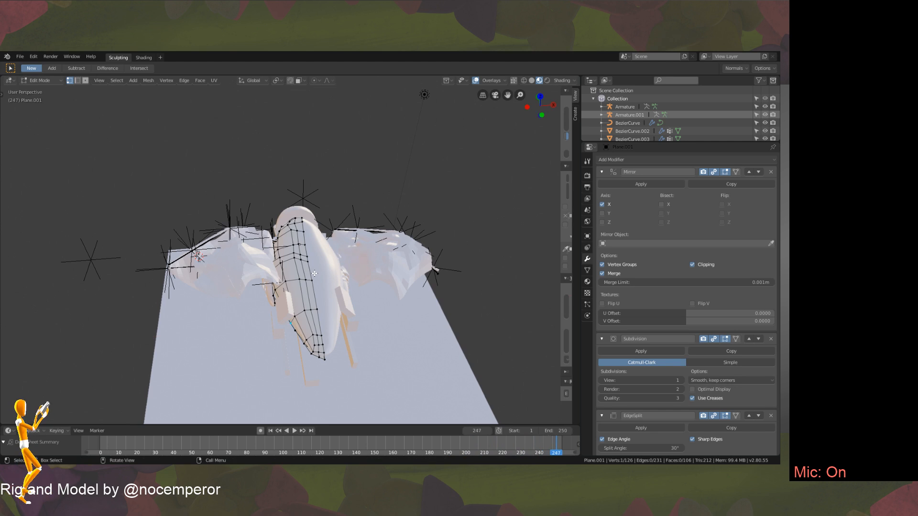
# Turn on proportional editing with Smooth falloff and move the selected hull vertex about -0.135 m along X.
pyautogui.press('g')
pyautogui.press('x')
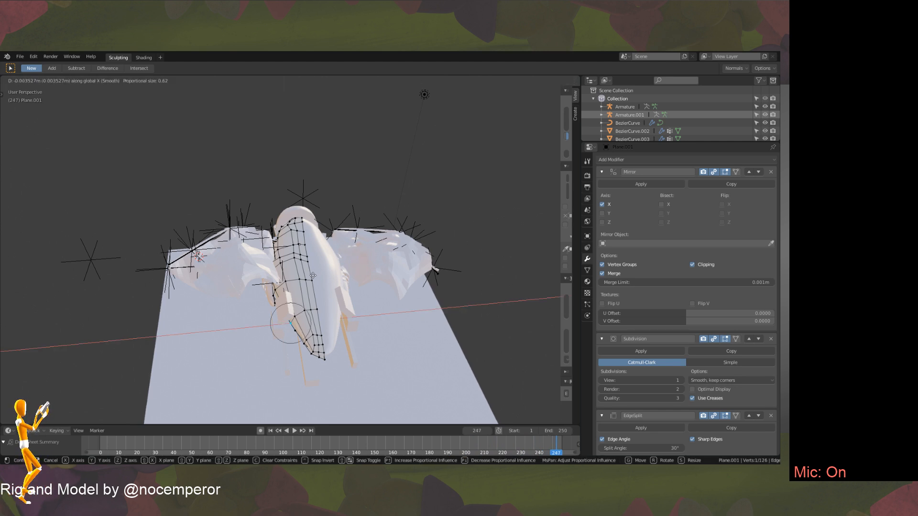
pyautogui.press('o')
pyautogui.click(296, 341)
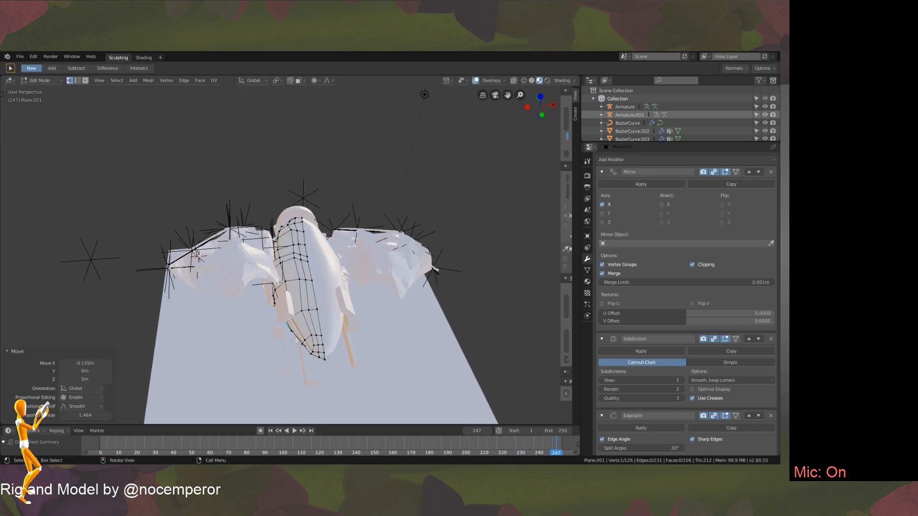
# Move the neighbouring vertex closer to the hull's tail along X with proportional editing, and finish editing the hull mesh.
pyautogui.rightClick(300, 344)
pyautogui.press('Escape')
pyautogui.press('g')
pyautogui.press('x')
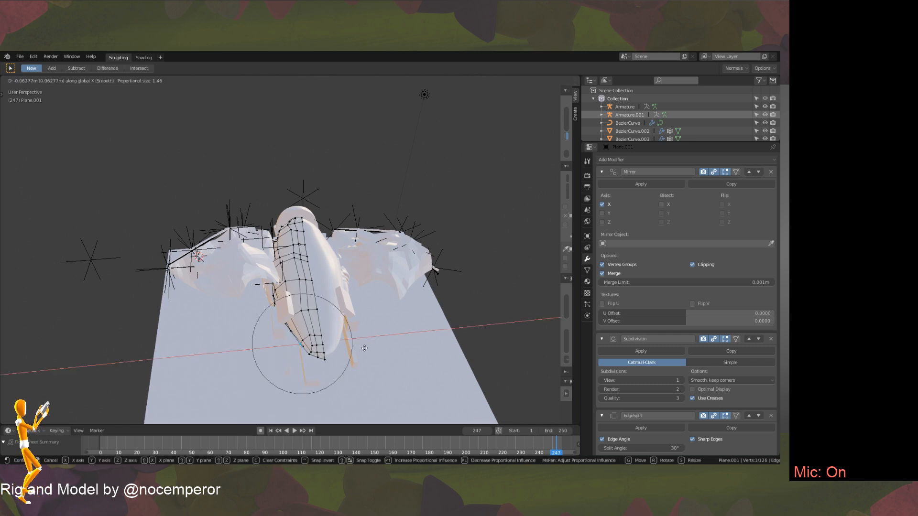
pyautogui.click(360, 350)
pyautogui.press('Tab')
# Examine the reshaped hull from behind and above at different distances.
pyautogui.scroll(-4, 325, 351)
pyautogui.moveTo(325, 351); pyautogui.dragTo(348, 389, button='middle')
pyautogui.scroll(3, 329, 284)
pyautogui.scroll(-4, 348, 389)
pyautogui.moveTo(309, 359); pyautogui.dragTo(352, 319, button='middle')
pyautogui.scroll(4, 350, 320)
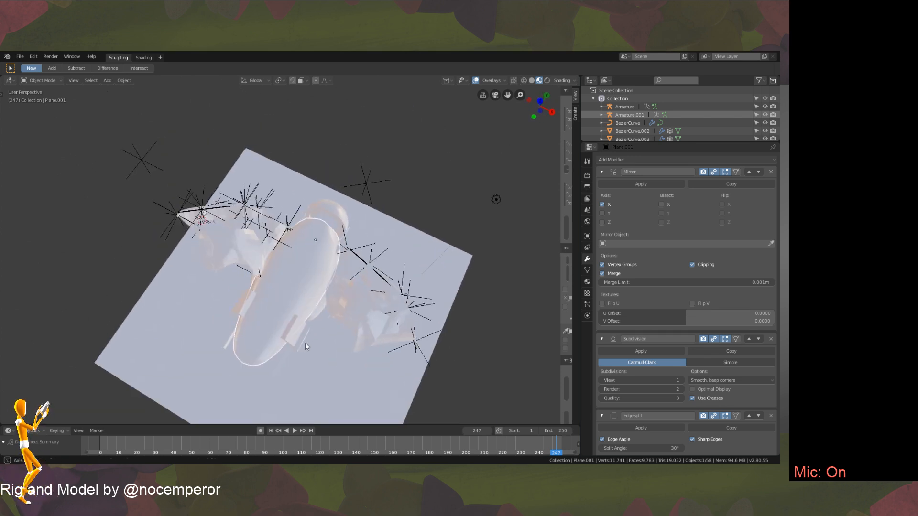
pyautogui.moveTo(305, 343); pyautogui.dragTo(343, 306, button='middle')
# Move the domed nose piece (Sphere) down about 0.042 m along the Z axis.
pyautogui.click(301, 283)
pyautogui.moveTo(302, 283); pyautogui.dragTo(352, 277, button='middle')
pyautogui.press('g')
pyautogui.rightClick(447, 245)
pyautogui.press('g')
pyautogui.press('z')
pyautogui.click(436, 268)
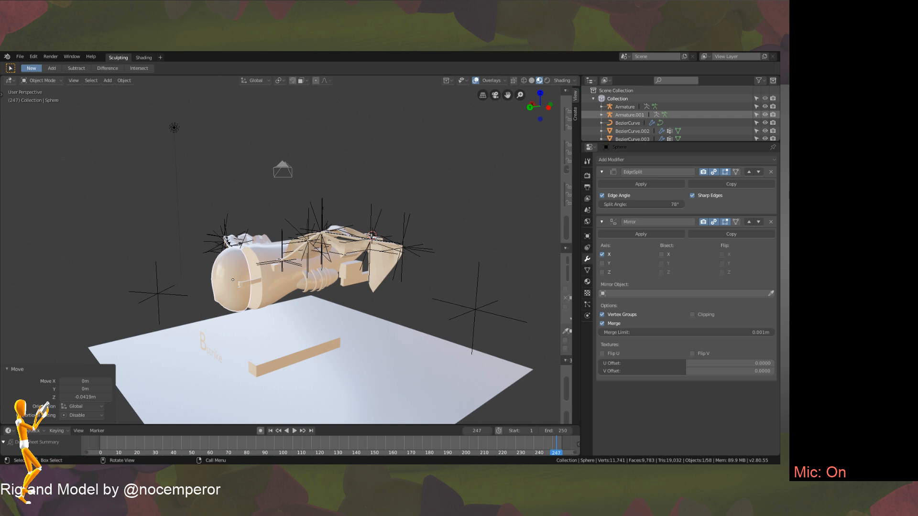
# Open the Preferences to check the program's settings, and return to the airship model.
pyautogui.moveTo(325, 213); pyautogui.dragTo(315, 238, button='middle')
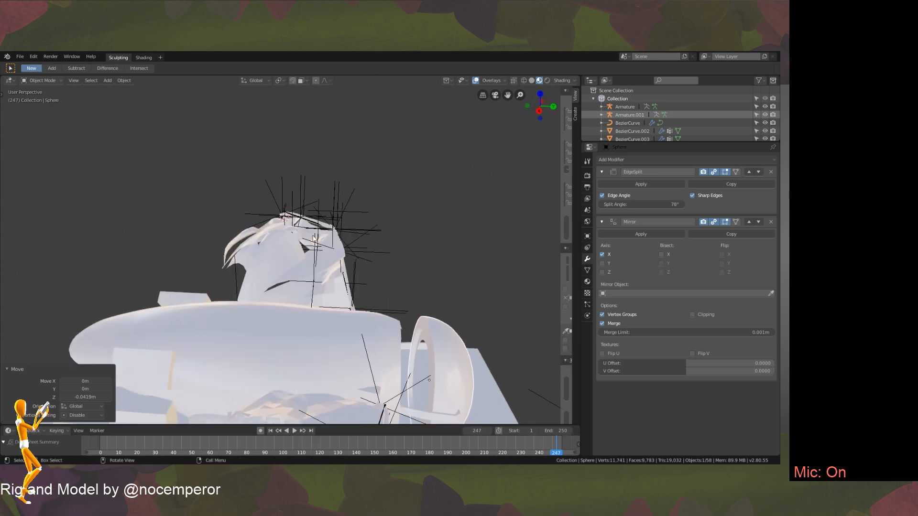
pyautogui.click(38, 56)
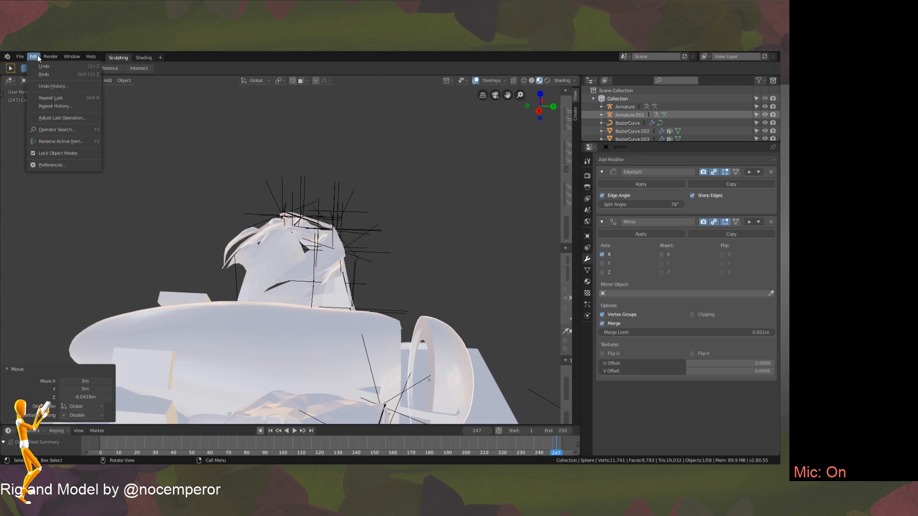
pyautogui.click(81, 164)
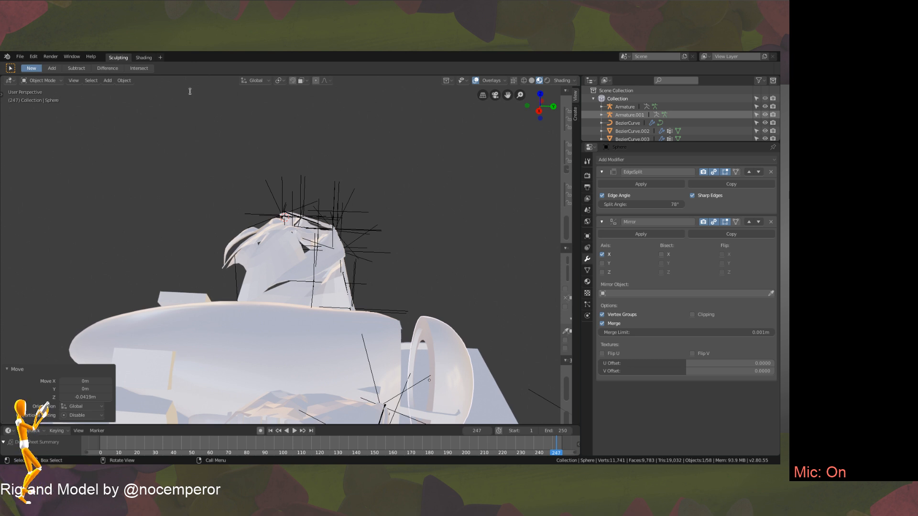
pyautogui.rightClick(377, 188)
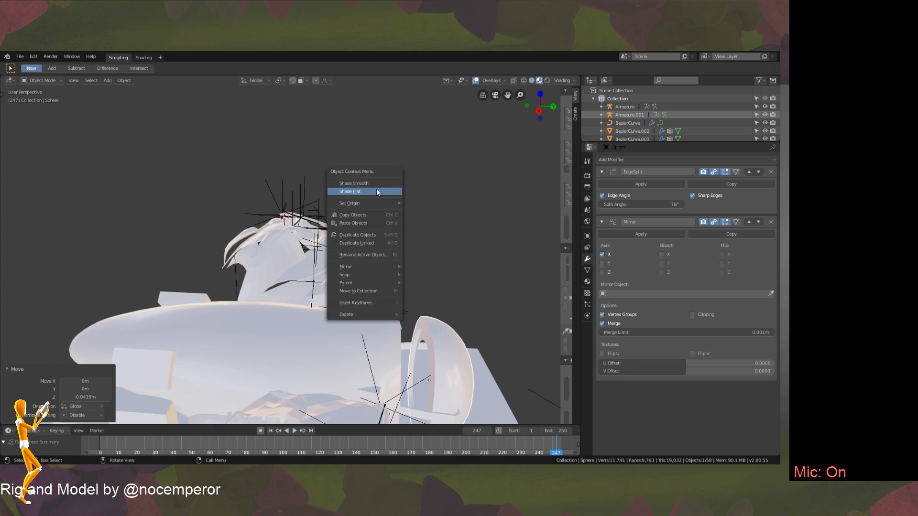
pyautogui.click(21, 57)
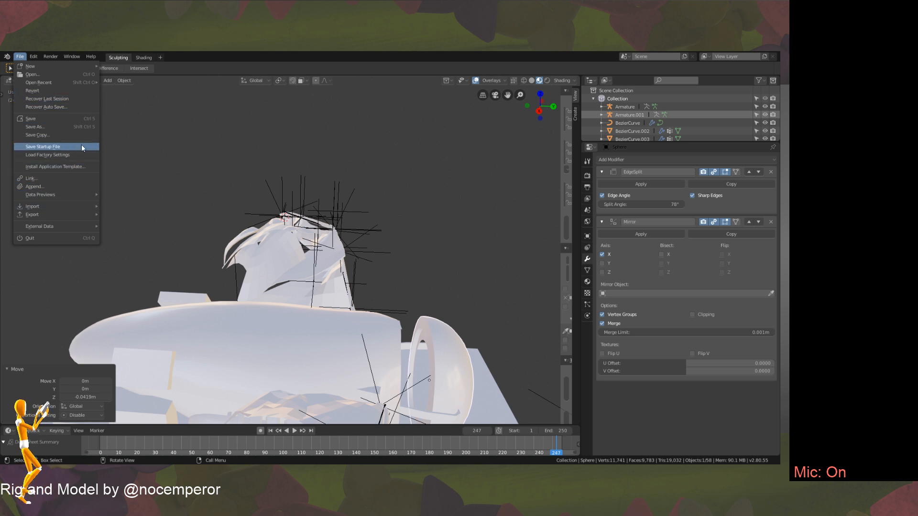
pyautogui.moveTo(33, 56)
pyautogui.click(75, 165)
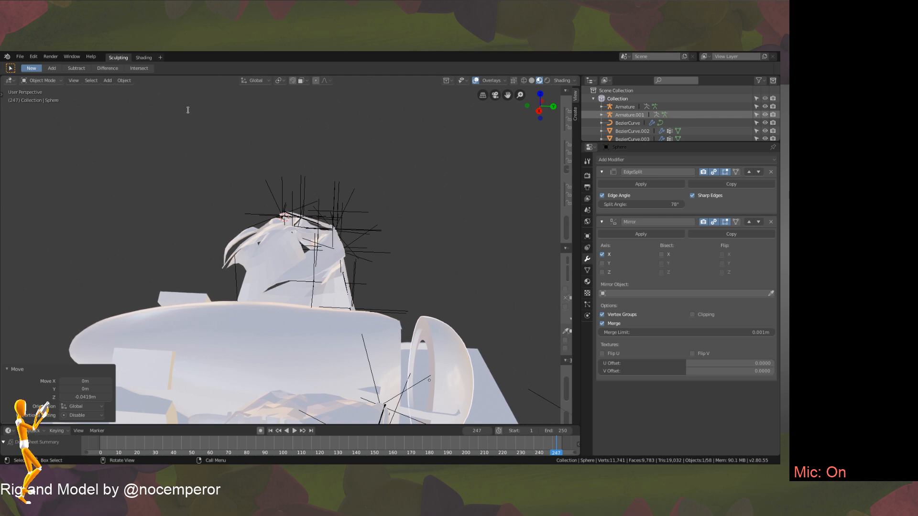
pyautogui.rightClick(388, 166)
# Go to frame 45 and examine the sail pieces and hook empties of one wing up close.
pyautogui.moveTo(301, 232); pyautogui.dragTo(331, 317, button='middle')
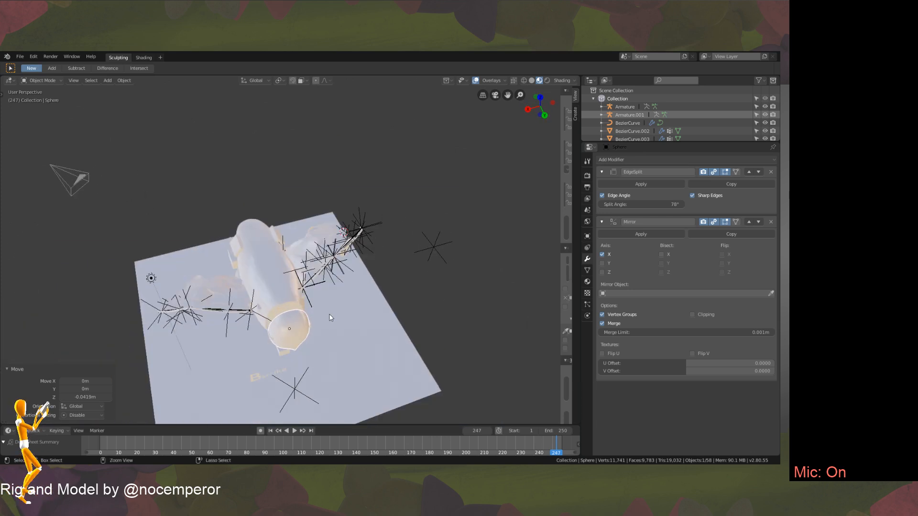
pyautogui.scroll(3, 331, 317)
pyautogui.rightClick(110, 441)
pyautogui.moveTo(111, 443); pyautogui.dragTo(181, 436, button='right')
pyautogui.moveTo(312, 277); pyautogui.dragTo(376, 236, button='middle')
pyautogui.keyDown('shift'); pyautogui.click(282, 266); pyautogui.keyUp('shift')
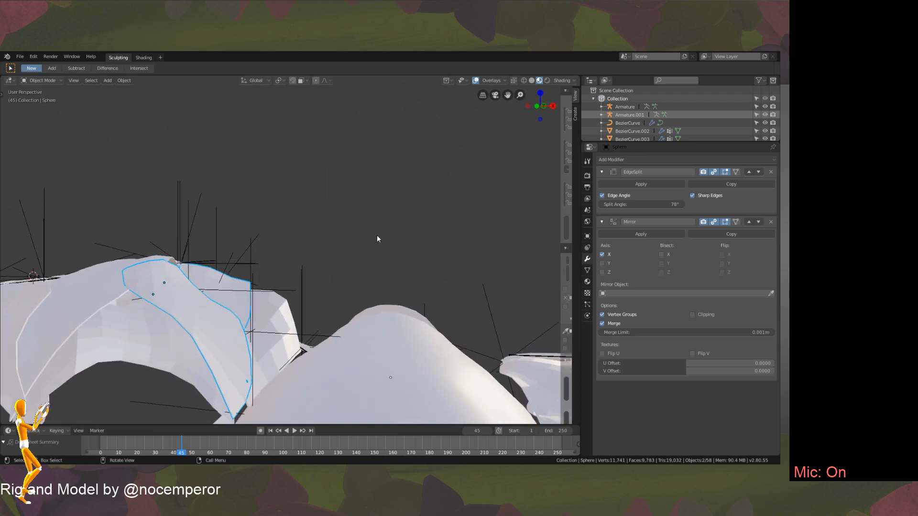
pyautogui.click(243, 356)
pyautogui.moveTo(278, 349); pyautogui.dragTo(366, 264, button='middle')
pyautogui.click(280, 330)
pyautogui.click(349, 278)
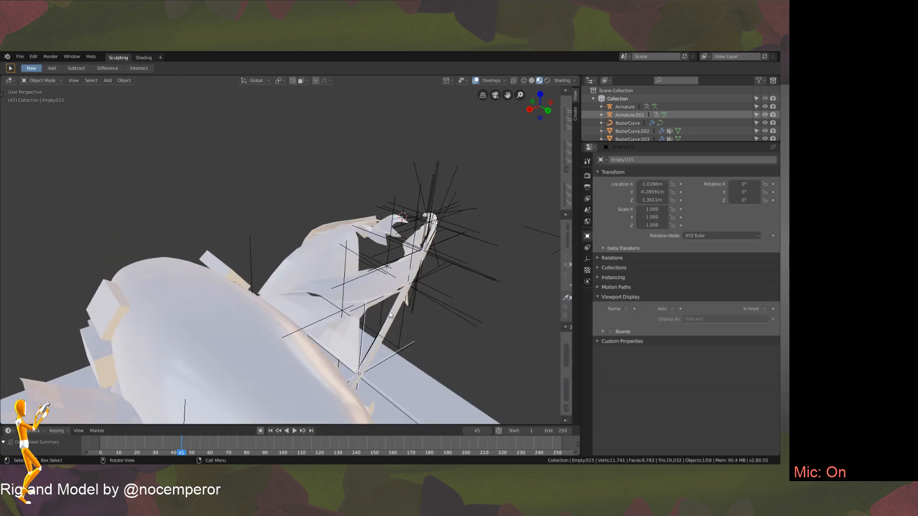
# Select that wing's Armature, switch it to Pose Mode and select the bone nearest the hull.
pyautogui.click(371, 345)
pyautogui.click(371, 345)
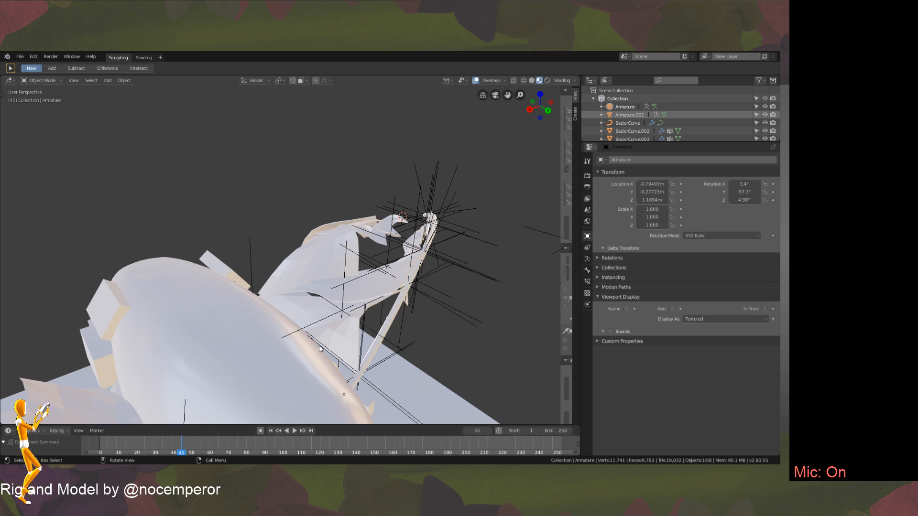
pyautogui.moveTo(330, 325); pyautogui.dragTo(326, 346, button='middle')
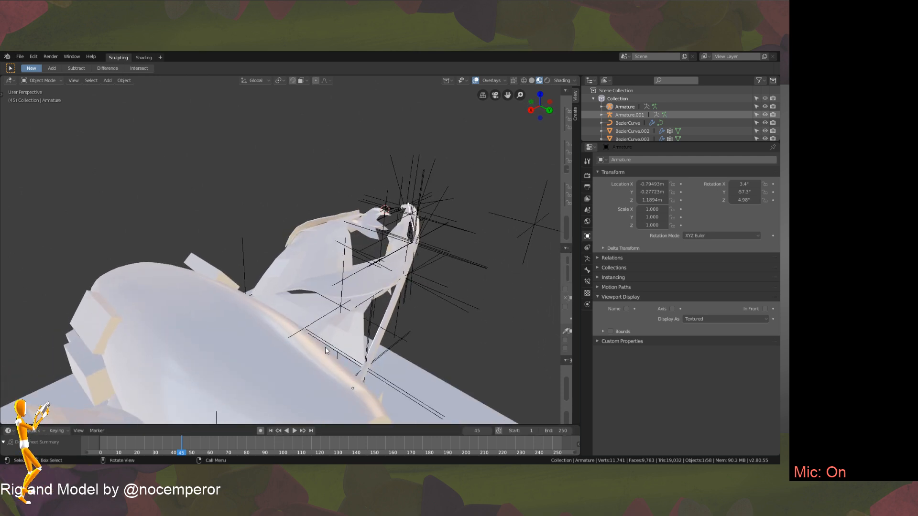
pyautogui.hotkey('ctrl', 'Tab')
pyautogui.moveTo(329, 352); pyautogui.dragTo(373, 329, button='middle')
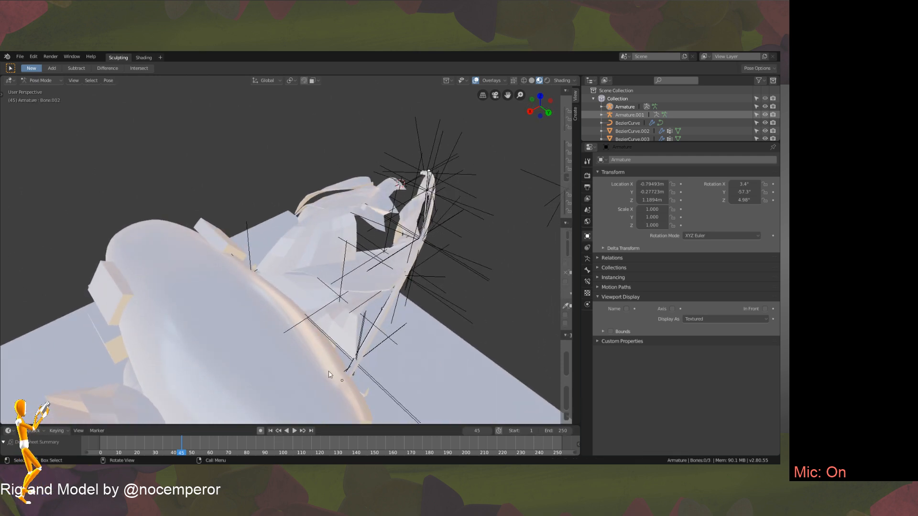
pyautogui.click(375, 328)
# Insert a Rotation keyframe for the selected bone at frame 0.
pyautogui.rightClick(98, 442)
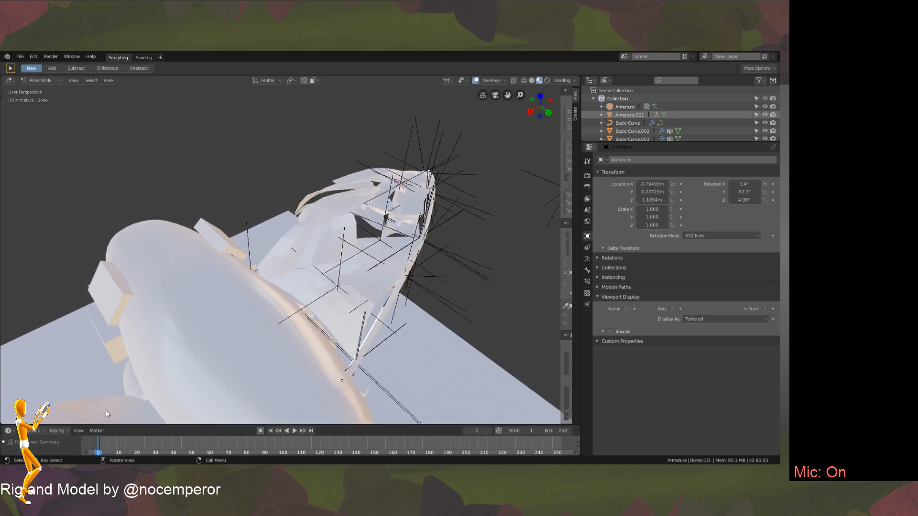
pyautogui.press('i')
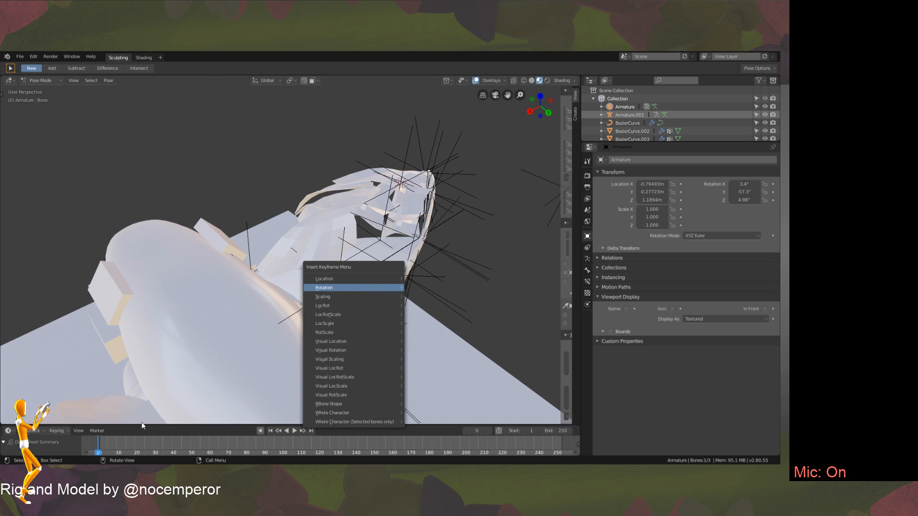
pyautogui.click(380, 288)
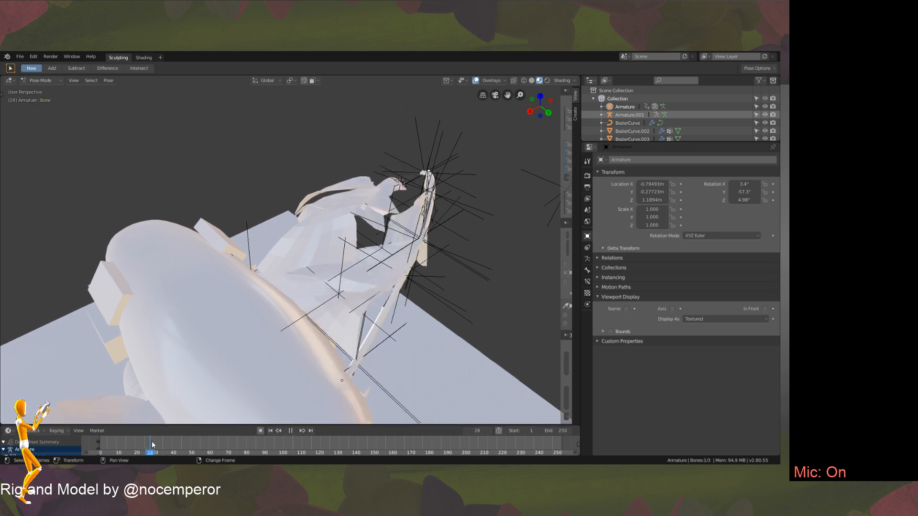
# At frame 43, rotate the bone about -48° around the global Y axis and insert a Rotation keyframe.
pyautogui.moveTo(143, 442); pyautogui.dragTo(177, 443, button='right')
pyautogui.press('r')
pyautogui.press('y')
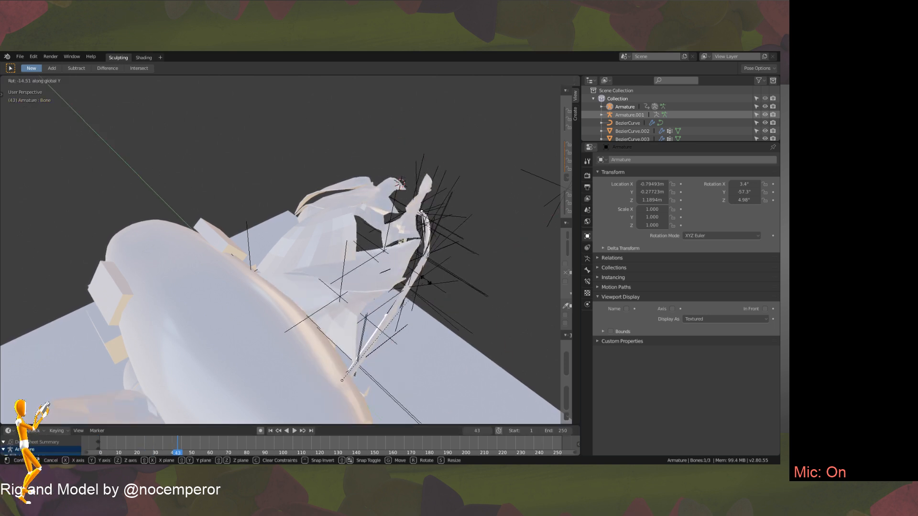
pyautogui.click(412, 359)
pyautogui.press('i')
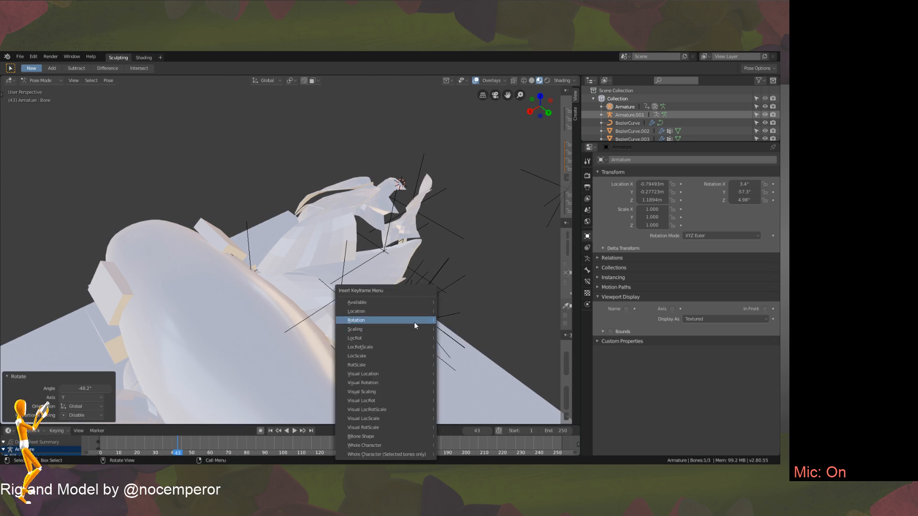
pyautogui.click(414, 320)
# Replay the animation from frame 0 and examine how the sails follow the rotating bone from several angles.
pyautogui.moveTo(178, 442); pyautogui.dragTo(98, 442, button='right')
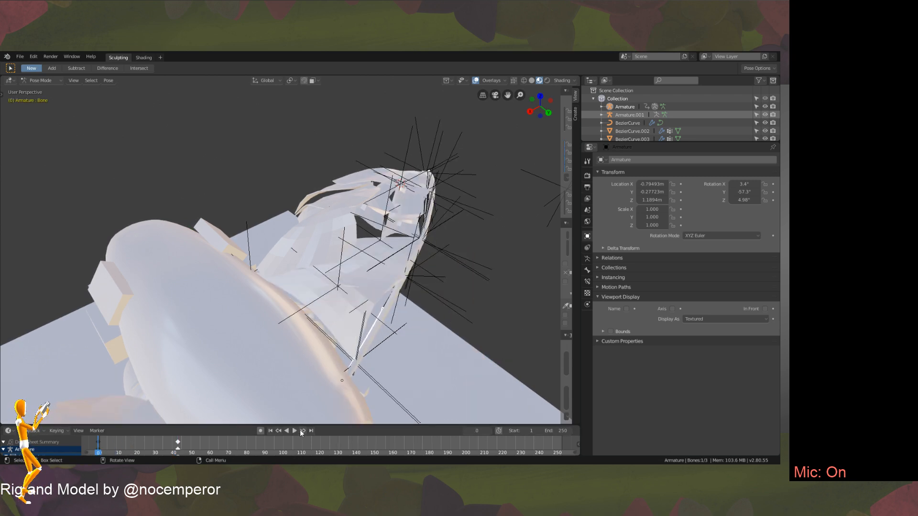
pyautogui.click(295, 430)
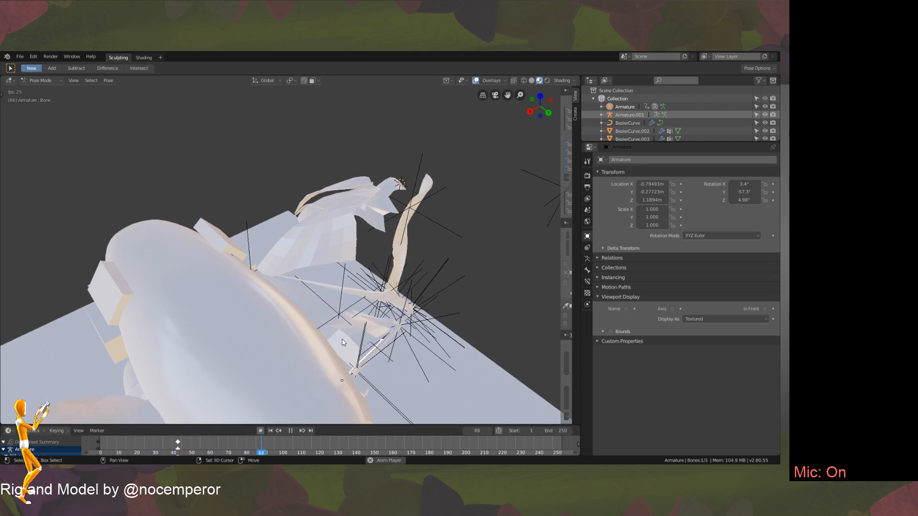
pyautogui.moveTo(301, 401); pyautogui.dragTo(338, 322, button='middle')
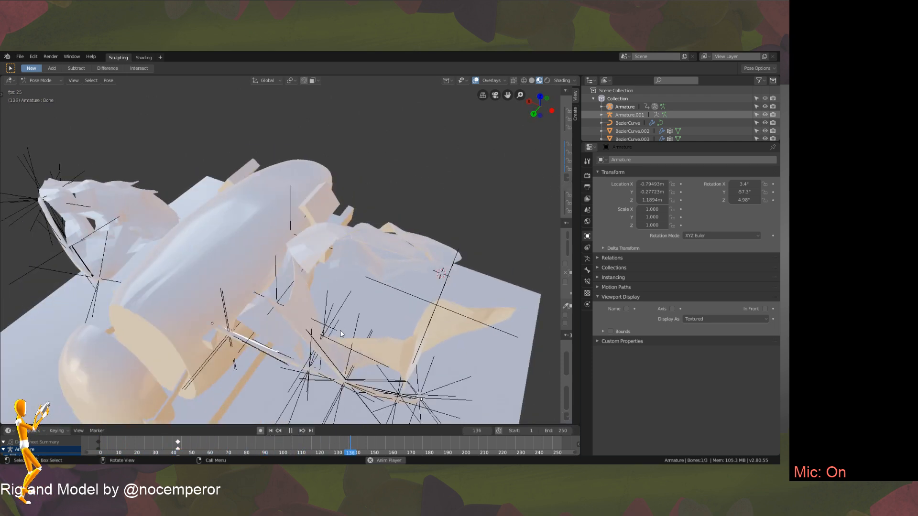
pyautogui.moveTo(140, 447); pyautogui.dragTo(100, 448)
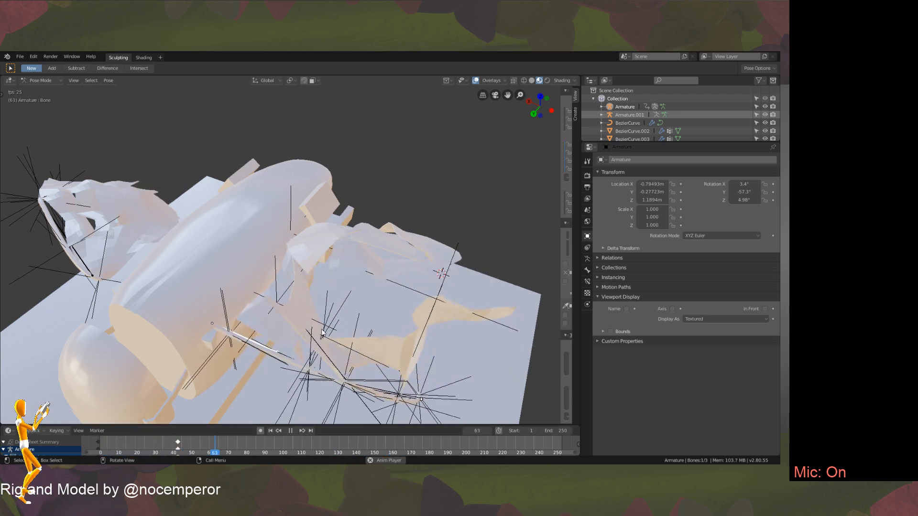
pyautogui.moveTo(324, 334); pyautogui.dragTo(309, 272, button='middle')
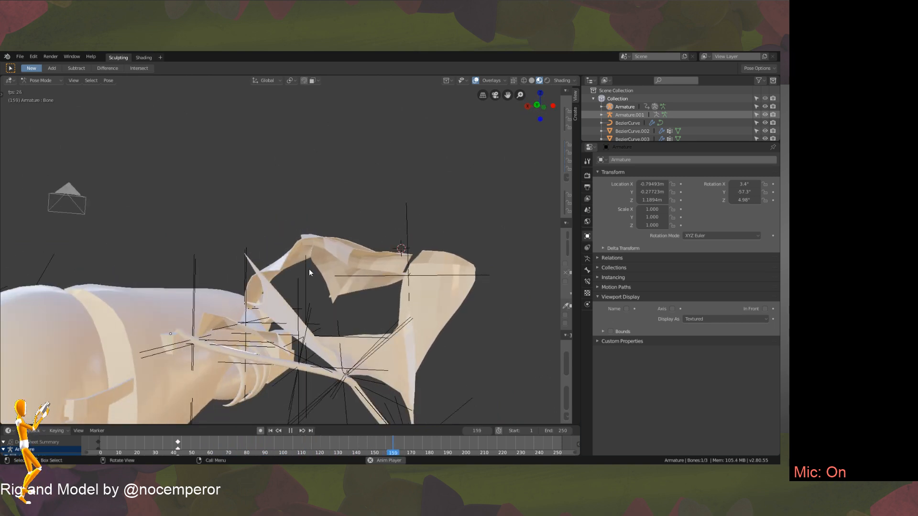
pyautogui.rightClick(89, 436)
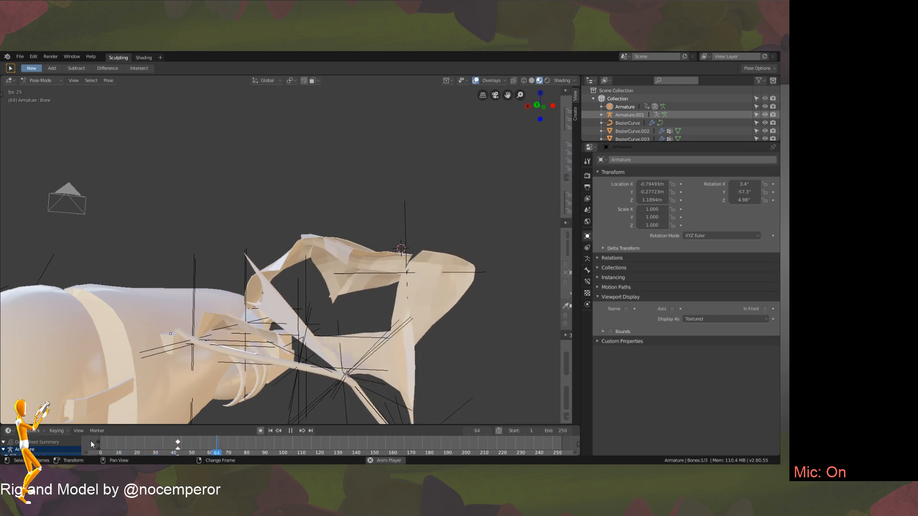
pyautogui.moveTo(281, 260); pyautogui.dragTo(217, 354, button='middle')
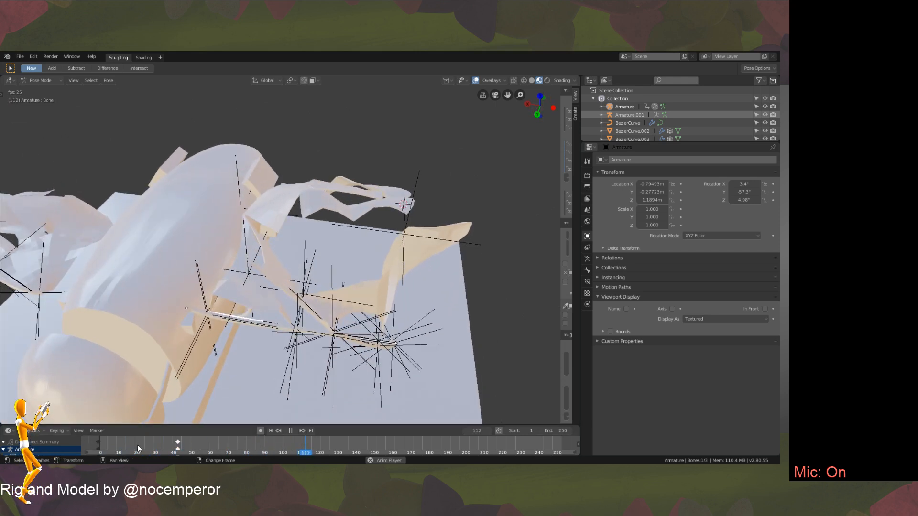
pyautogui.rightClick(96, 439)
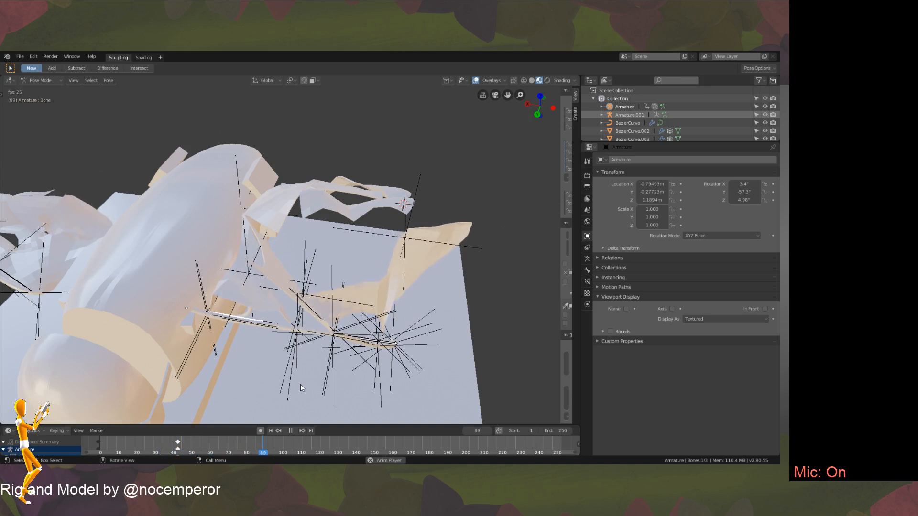
# At frame 63, leave Pose Mode and open the inner sail SailA.000 for vertex editing.
pyautogui.moveTo(258, 437); pyautogui.dragTo(215, 436, button='right')
pyautogui.moveTo(215, 304); pyautogui.dragTo(270, 308, button='middle')
pyautogui.hotkey('ctrl', 'Tab')
pyautogui.click(272, 289)
pyautogui.hotkey('ctrl', 'Tab')
pyautogui.press('Tab')
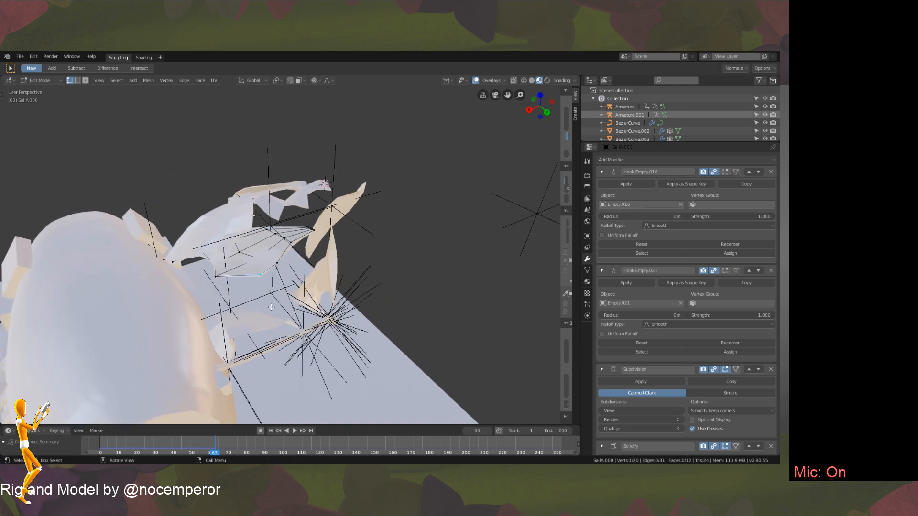
pyautogui.hotkey('shift', 'a')
pyautogui.moveTo(283, 287); pyautogui.dragTo(264, 301, button='middle')
pyautogui.press('Tab')
pyautogui.press('Tab')
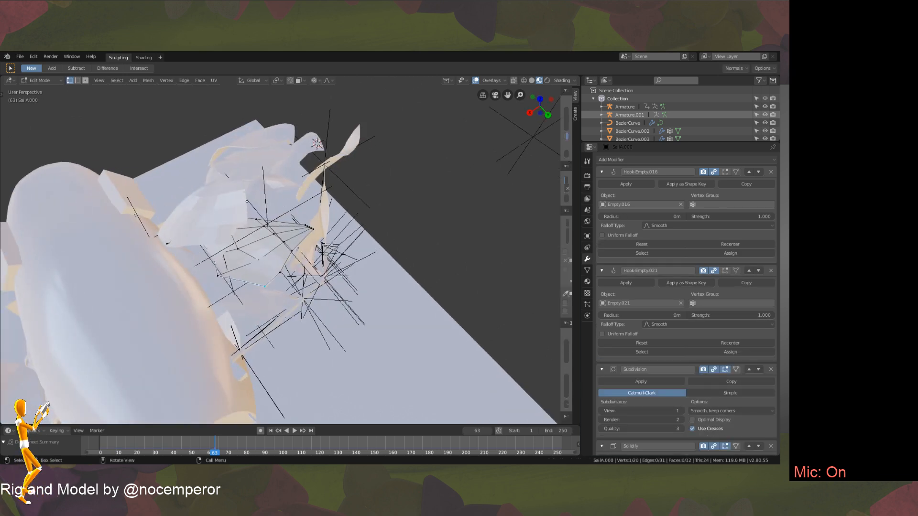
# Select the vertices of SailA.000's Pin vertex group and examine where they lie on the sail.
pyautogui.click(587, 293)
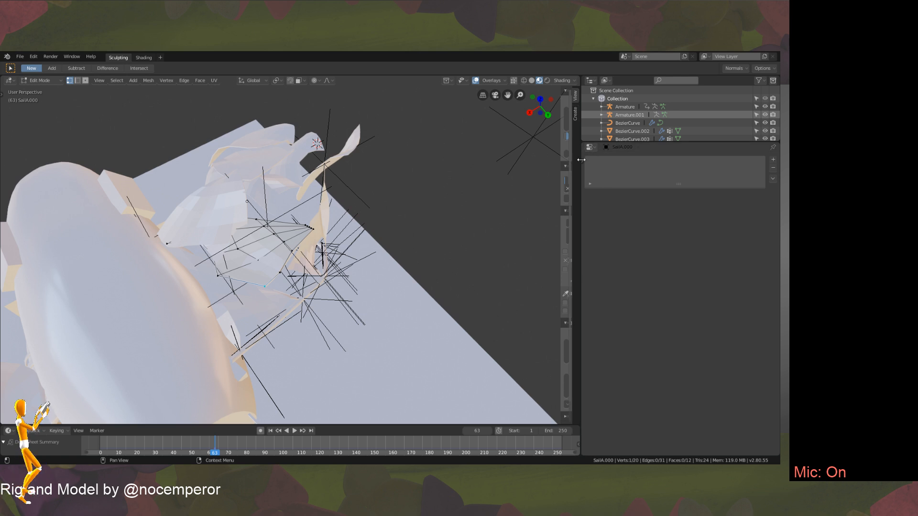
pyautogui.moveTo(581, 160); pyautogui.dragTo(594, 159)
pyautogui.click(588, 270)
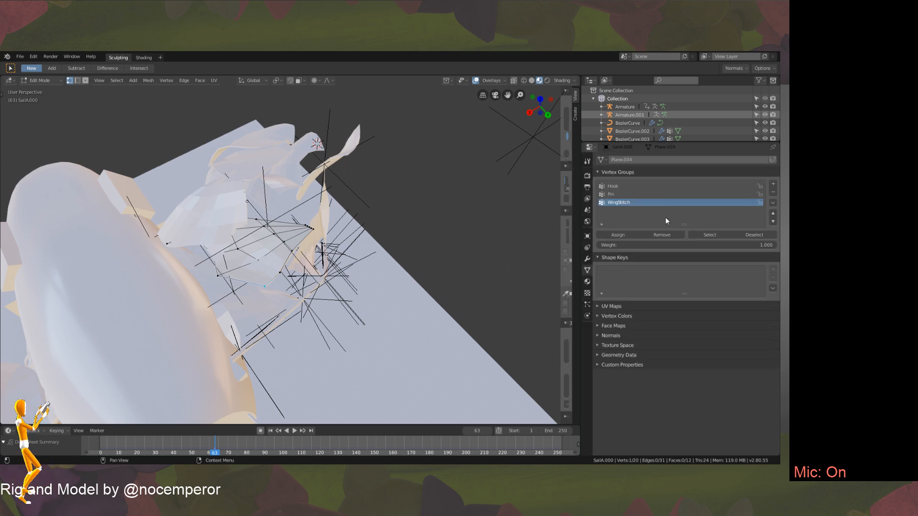
pyautogui.click(623, 195)
pyautogui.click(710, 235)
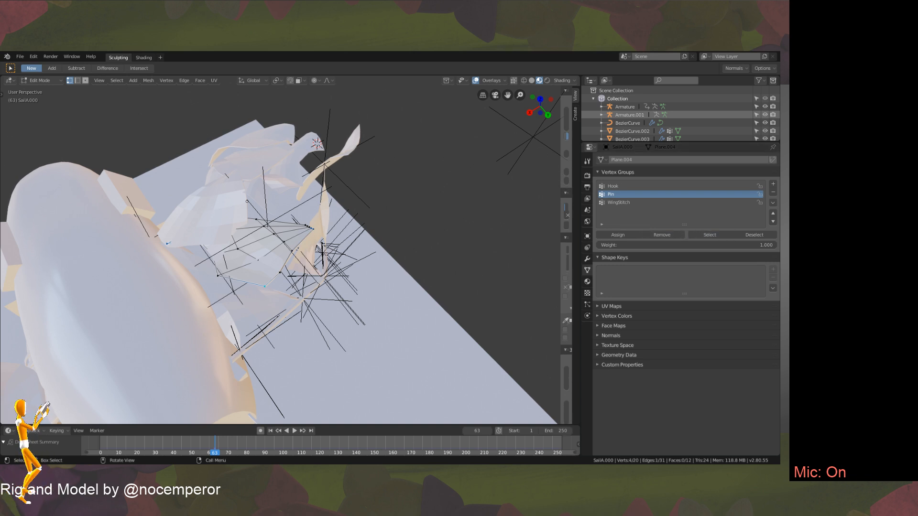
pyautogui.moveTo(352, 298)
pyautogui.mouseDown(button='middle')
pyautogui.moveTo(293, 249)
pyautogui.moveTo(278, 221)
pyautogui.moveTo(319, 336)
pyautogui.moveTo(345, 293)
pyautogui.mouseUp(button='middle')
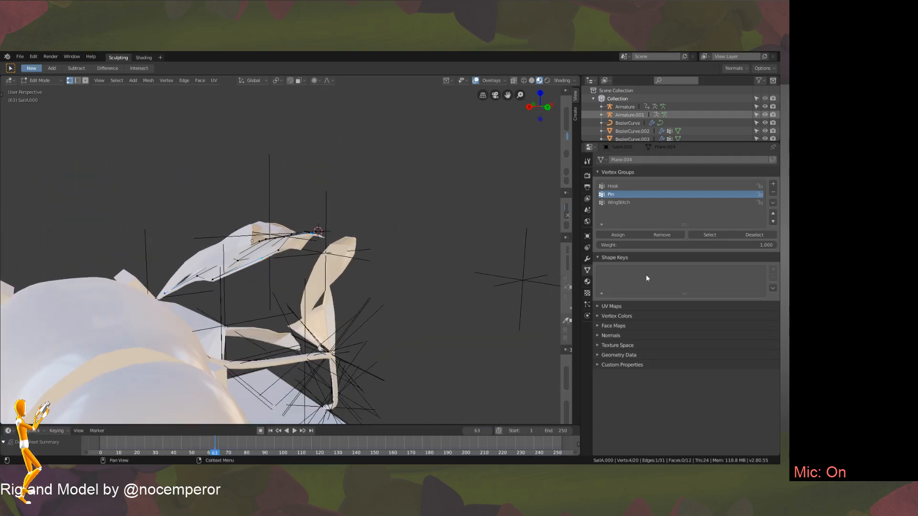
pyautogui.click(740, 235)
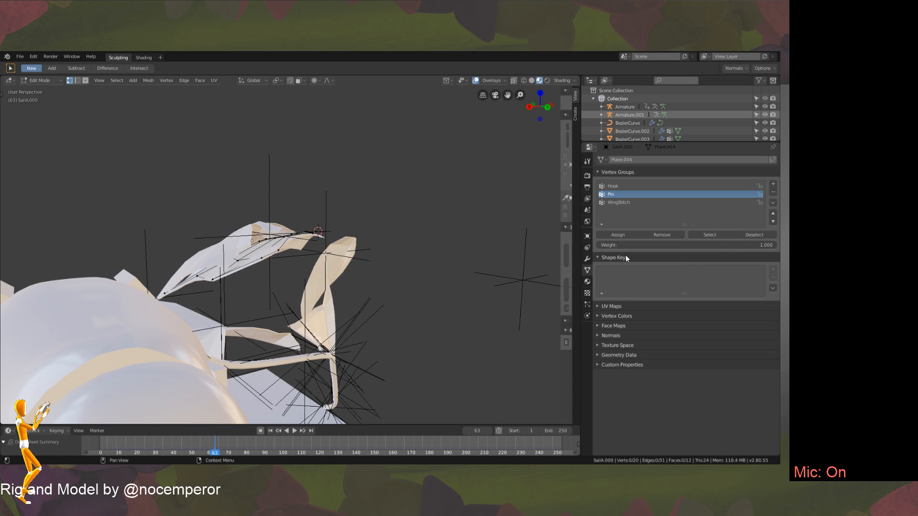
pyautogui.moveTo(430, 258); pyautogui.dragTo(392, 283, button='middle')
pyautogui.click(713, 235)
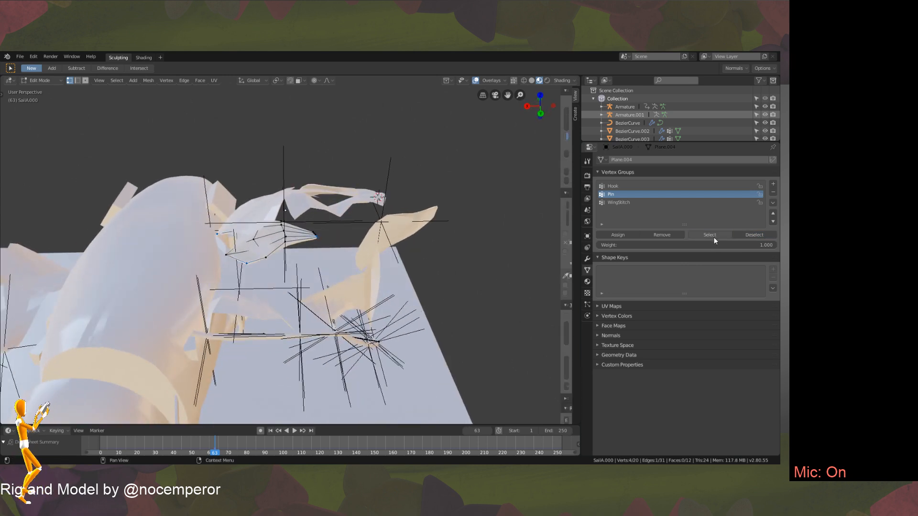
pyautogui.moveTo(397, 239); pyautogui.dragTo(286, 336, button='middle')
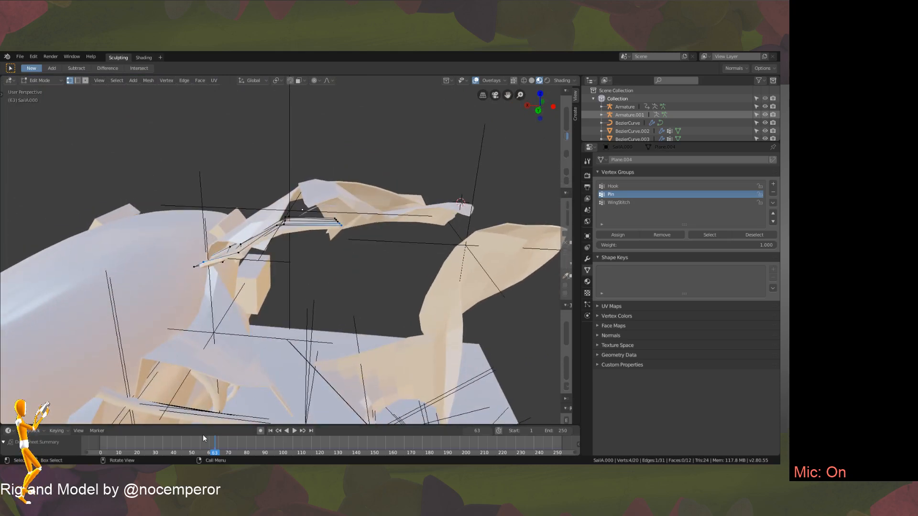
# Replay the animation from frame 0 in Object Mode to examine SailA.000's movement, and return to frame 0.
pyautogui.moveTo(205, 437); pyautogui.dragTo(98, 440, button='right')
pyautogui.press('Tab')
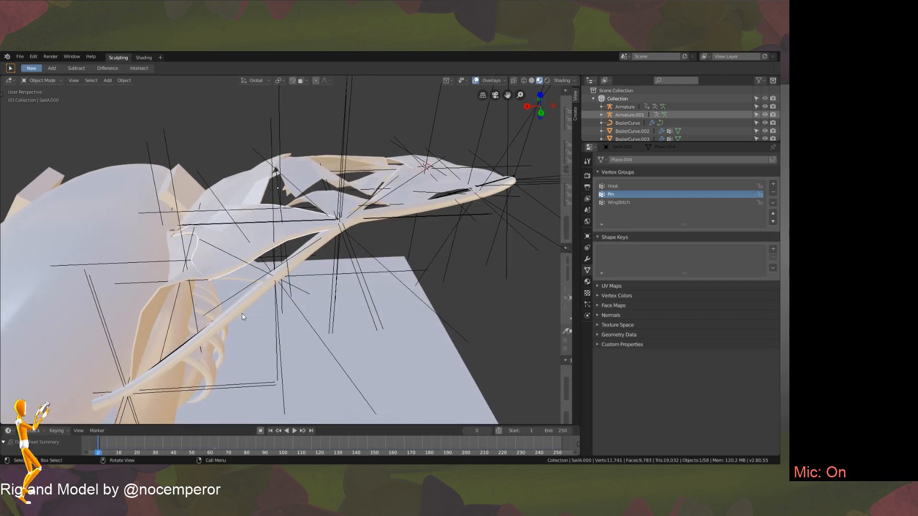
pyautogui.press('space')
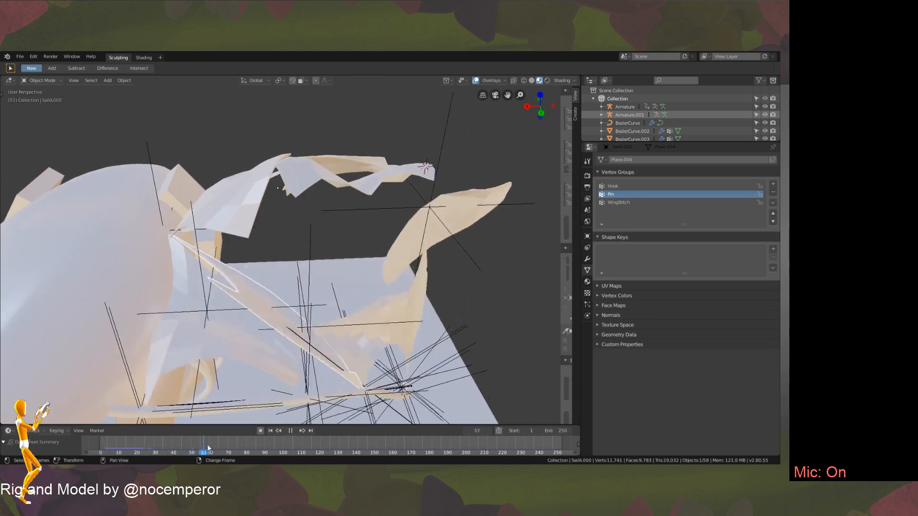
pyautogui.moveTo(135, 449); pyautogui.dragTo(98, 453, button='right')
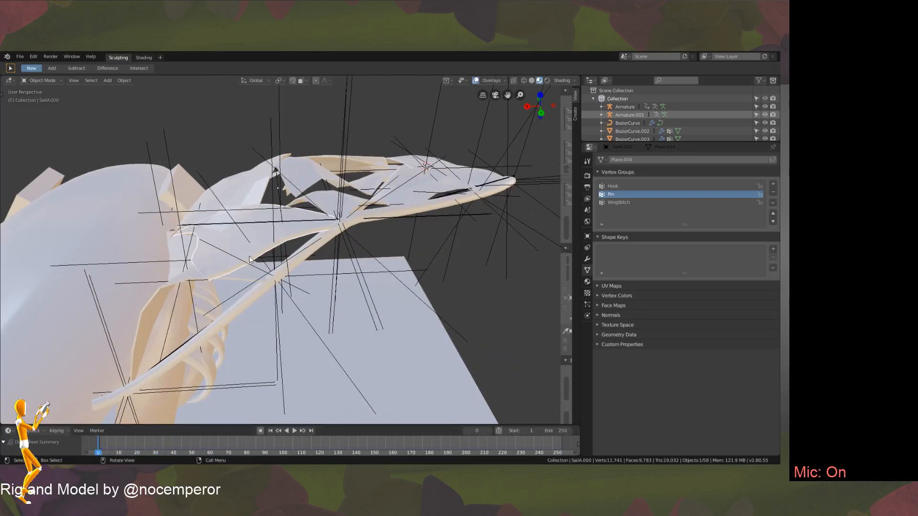
# Hook the selected edge vertex of SailA.000 to a new object and return to Object Mode.
pyautogui.moveTo(249, 259); pyautogui.dragTo(355, 219, button='middle')
pyautogui.press('Tab')
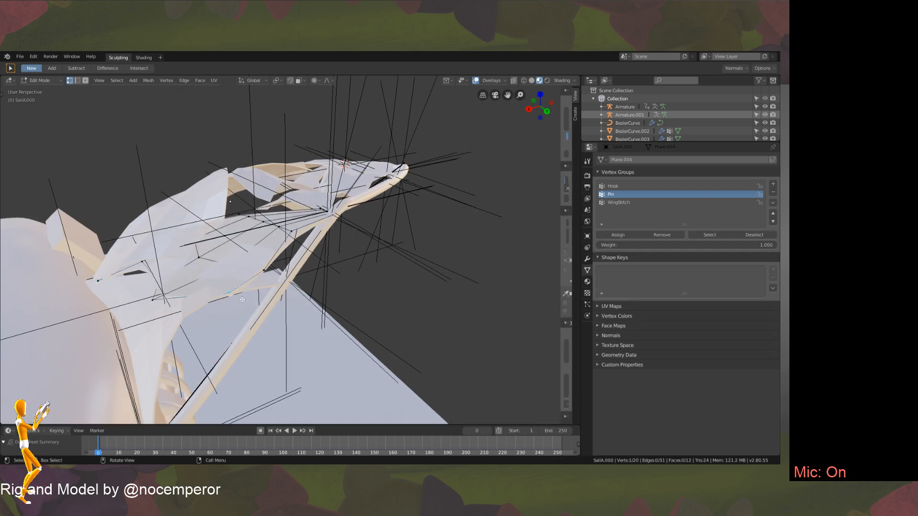
pyautogui.moveTo(266, 314); pyautogui.dragTo(286, 317, button='middle')
pyautogui.hotkey('ctrl', 'h')
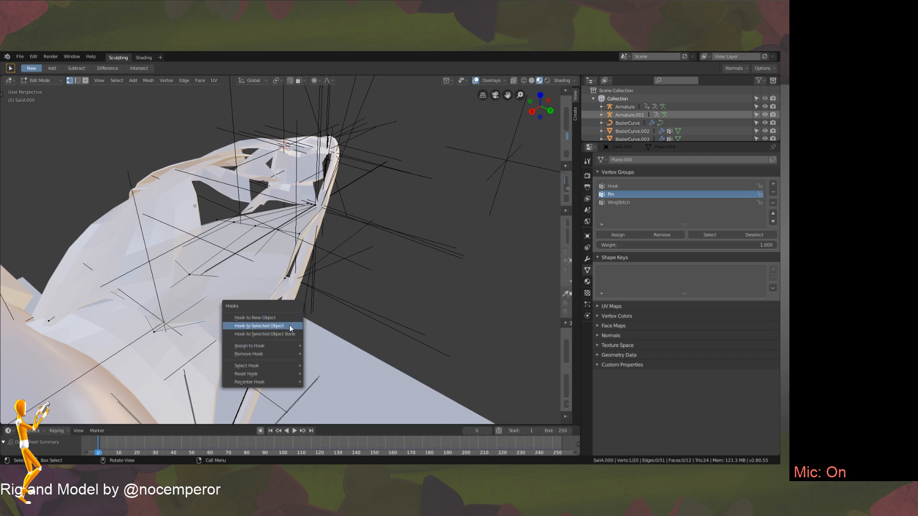
pyautogui.click(289, 326)
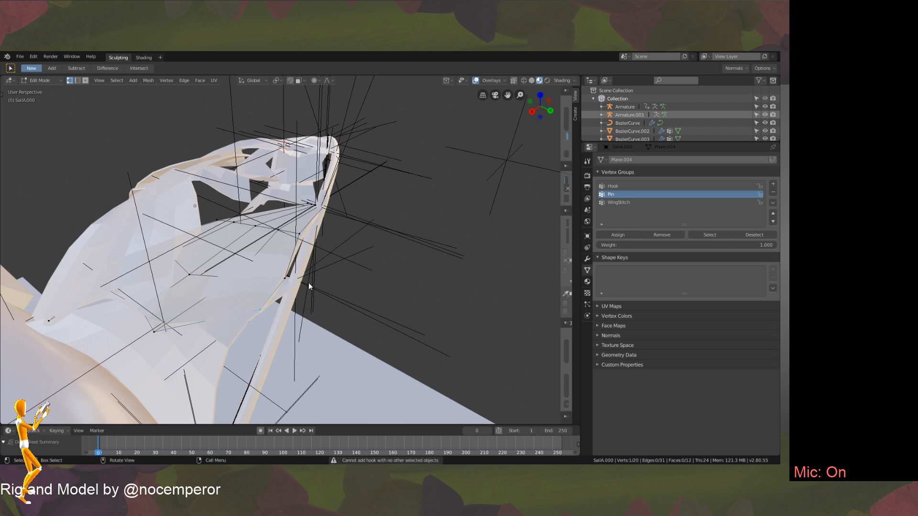
pyautogui.hotkey('ctrl', 'h')
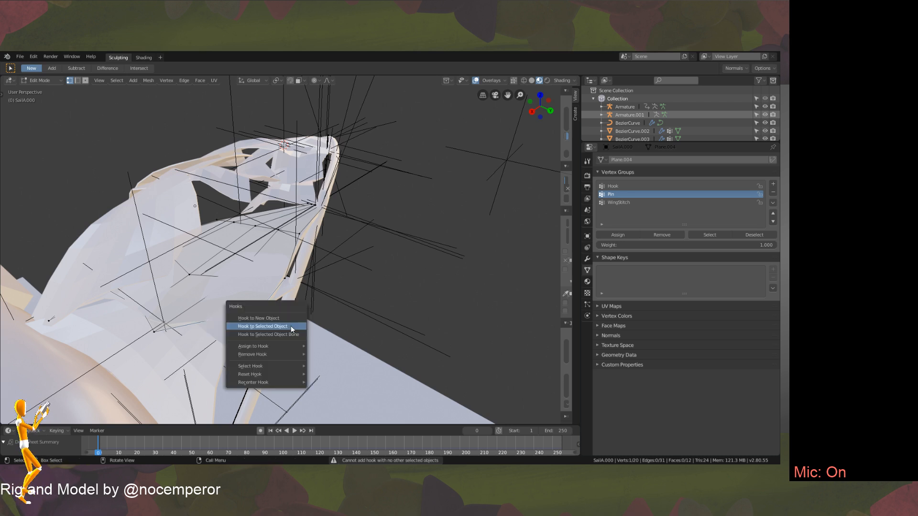
pyautogui.click(288, 316)
pyautogui.press('Tab')
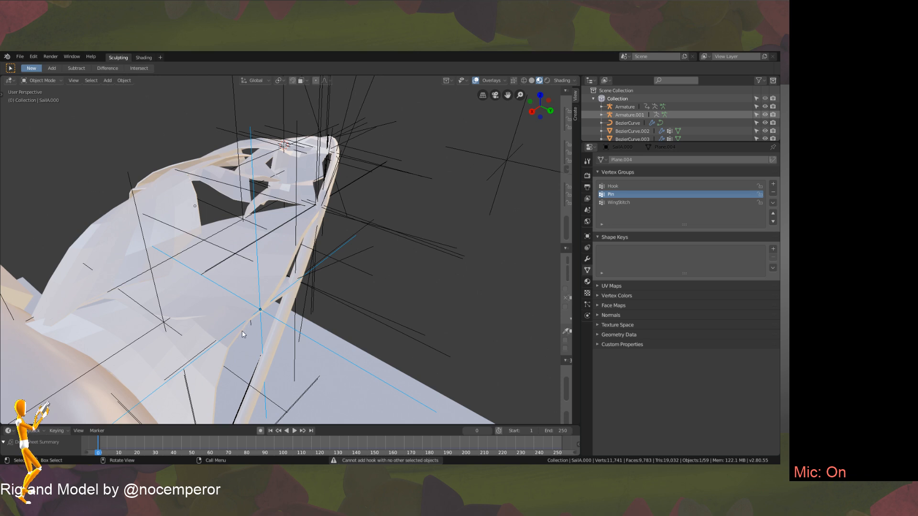
# Raise the hooked vertex of SailA.000 along global Z in two small proportional moves, the first about 0.017 m.
pyautogui.click(248, 324)
pyautogui.moveTo(248, 324); pyautogui.dragTo(265, 313, button='middle')
pyautogui.click(285, 277)
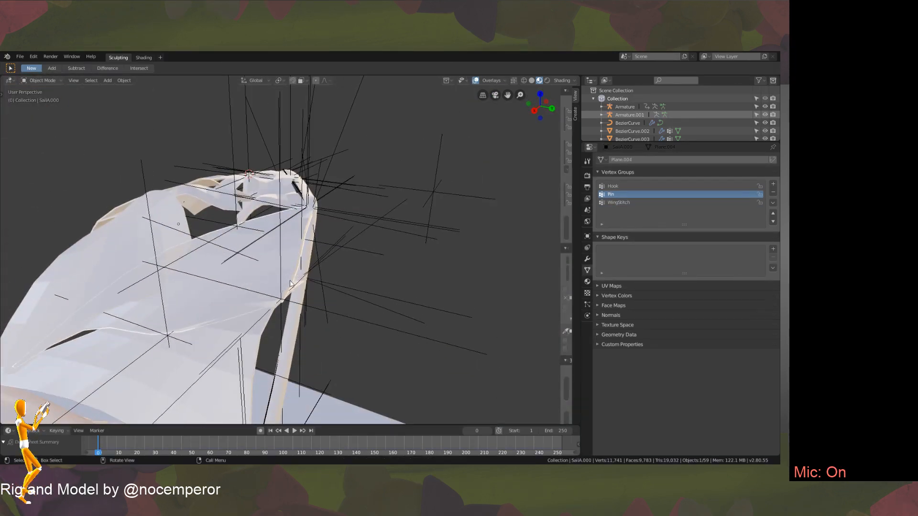
pyautogui.press('Tab')
pyautogui.moveTo(285, 278); pyautogui.dragTo(280, 311, button='middle')
pyautogui.press('g')
pyautogui.press('z')
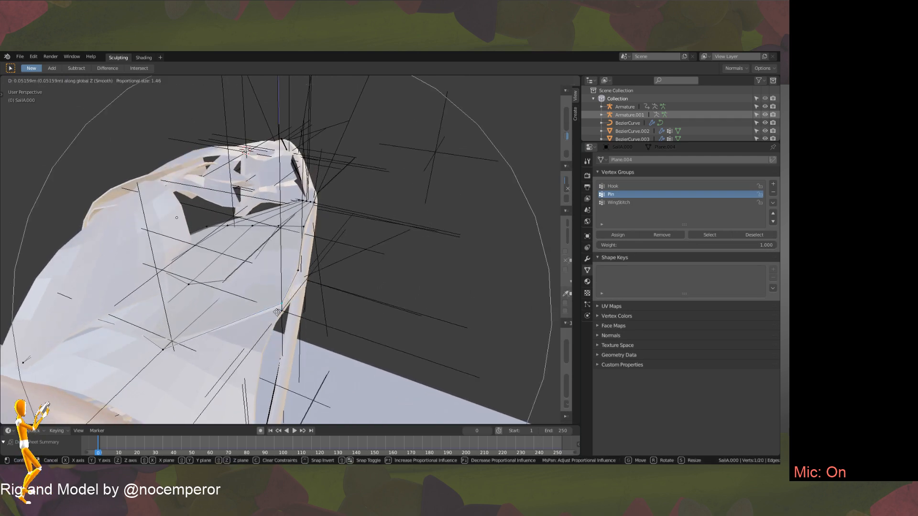
pyautogui.click(287, 314)
pyautogui.press('g')
pyautogui.press('z')
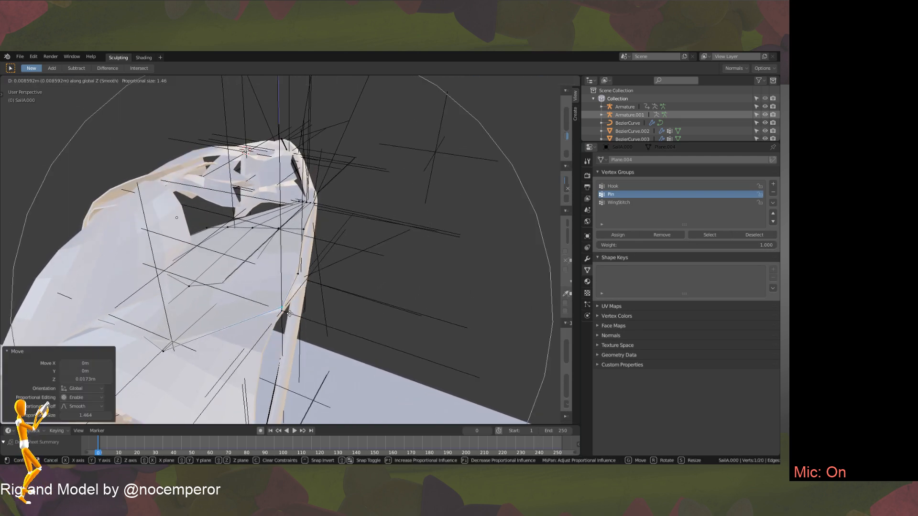
pyautogui.click(293, 320)
pyautogui.press('o')
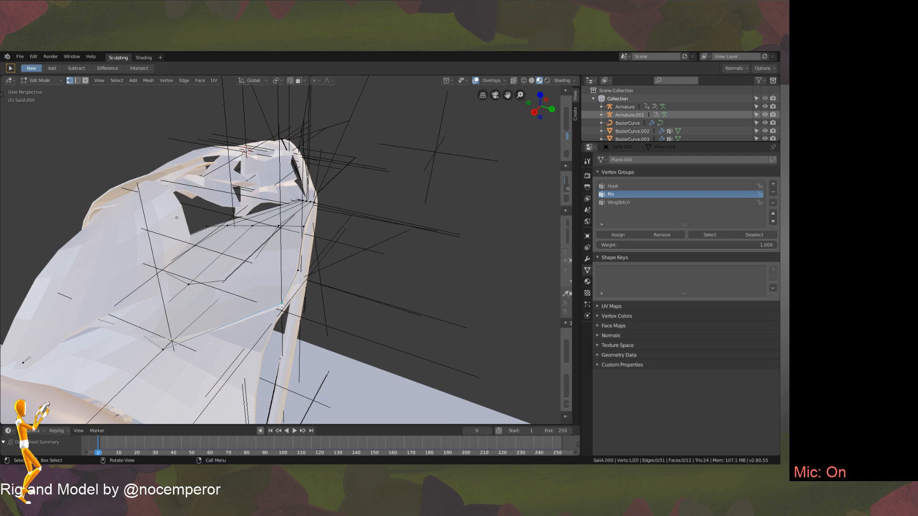
# Move SailA.000's hooked vertex up about 0.014 m along global Z with a proportional size of 0.24.
pyautogui.press('Tab')
pyautogui.click(283, 308)
pyautogui.moveTo(286, 310); pyautogui.dragTo(281, 293, button='middle')
pyautogui.click(287, 294)
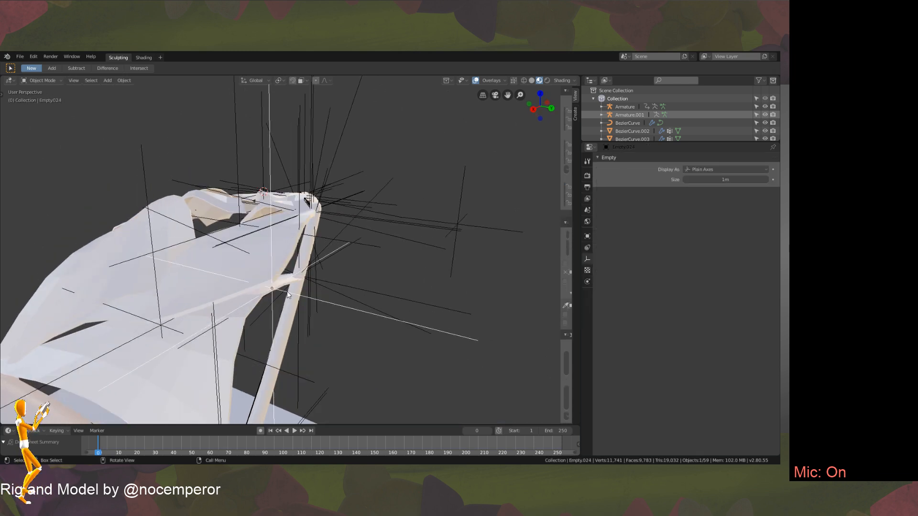
pyautogui.click(275, 281)
pyautogui.press('Tab')
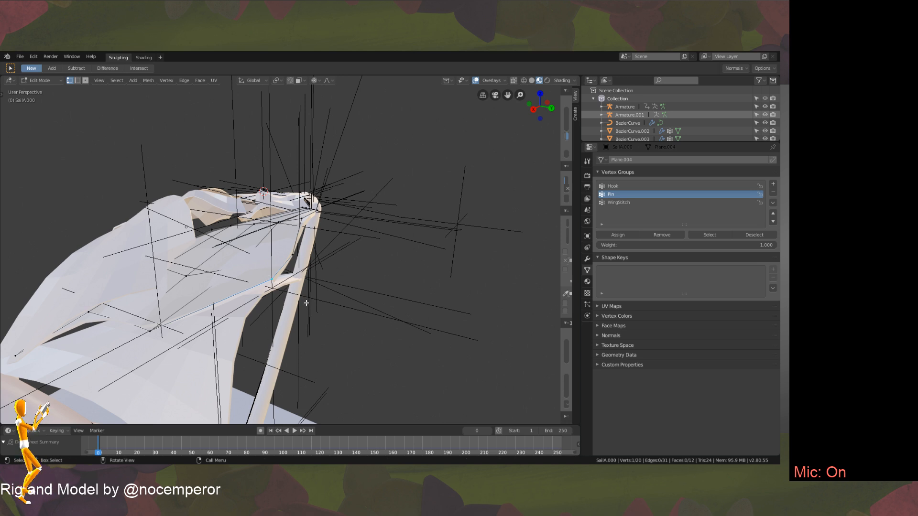
pyautogui.press('g')
pyautogui.press('z')
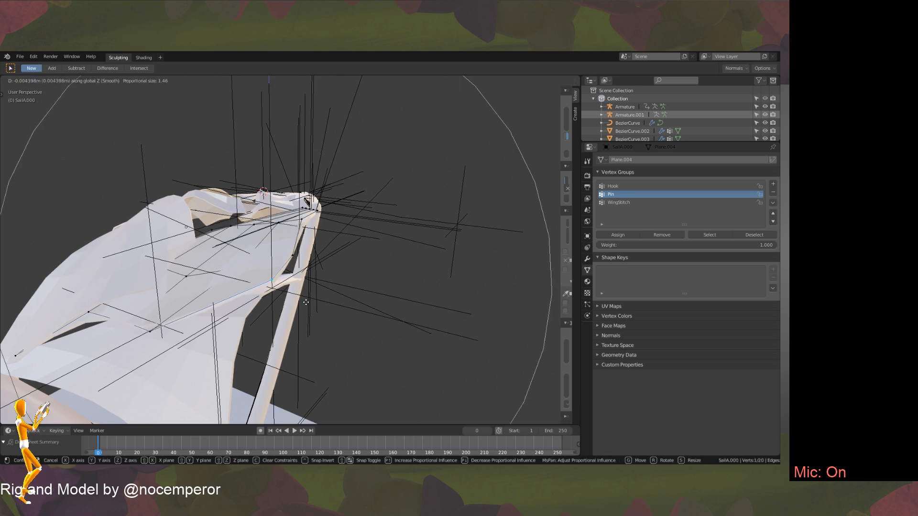
pyautogui.scroll(13, 306, 302)
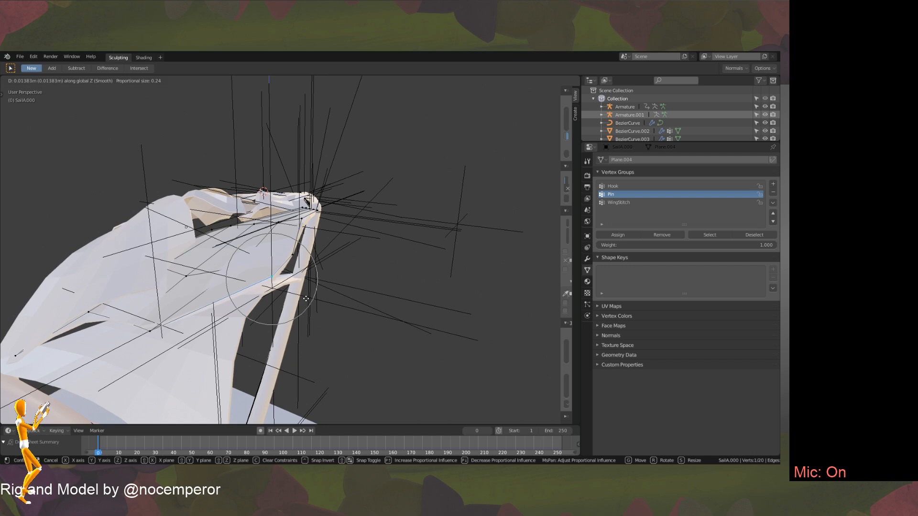
pyautogui.click(306, 298)
pyautogui.press('Tab')
pyautogui.moveTo(307, 314); pyautogui.dragTo(263, 329, button='middle')
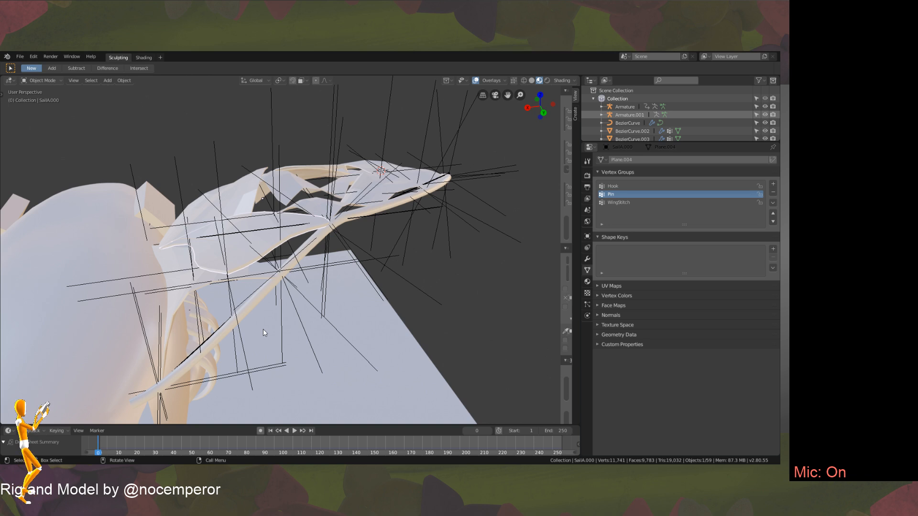
# Add a vertex group named WingStitch2 to the neighbouring sail SailA.001.
pyautogui.moveTo(263, 328); pyautogui.dragTo(348, 311, button='middle')
pyautogui.click(305, 283)
pyautogui.click(325, 309)
pyautogui.press('Tab')
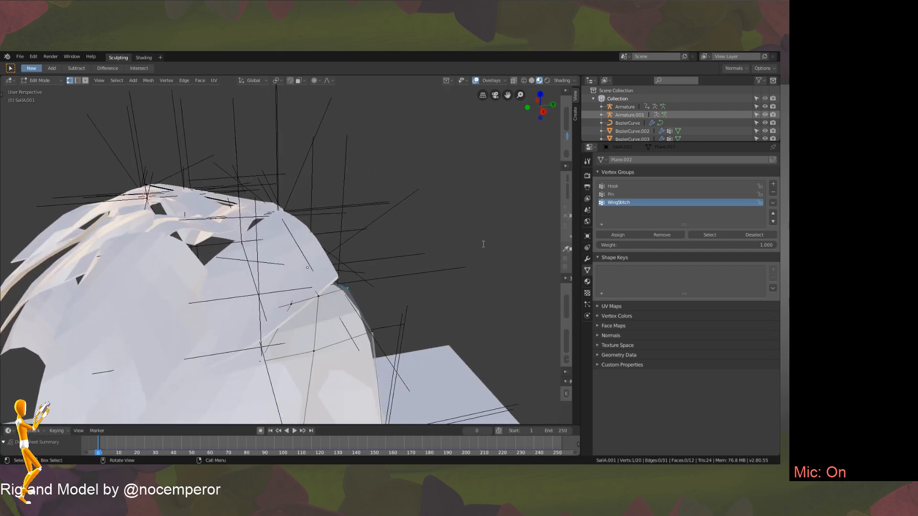
pyautogui.click(773, 184)
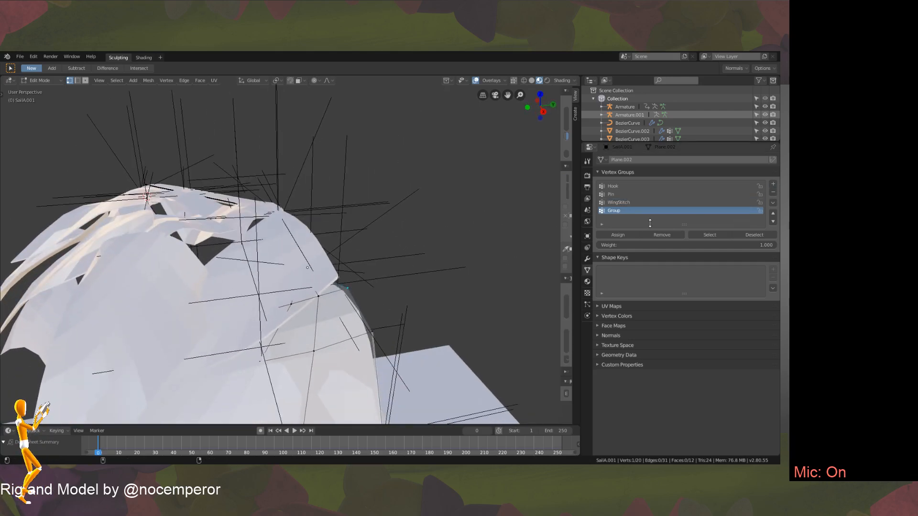
pyautogui.doubleClick(623, 210)
pyautogui.write('WingStitch2')
pyautogui.moveTo(541, 279); pyautogui.dragTo(279, 318, button='middle')
pyautogui.press('Tab')
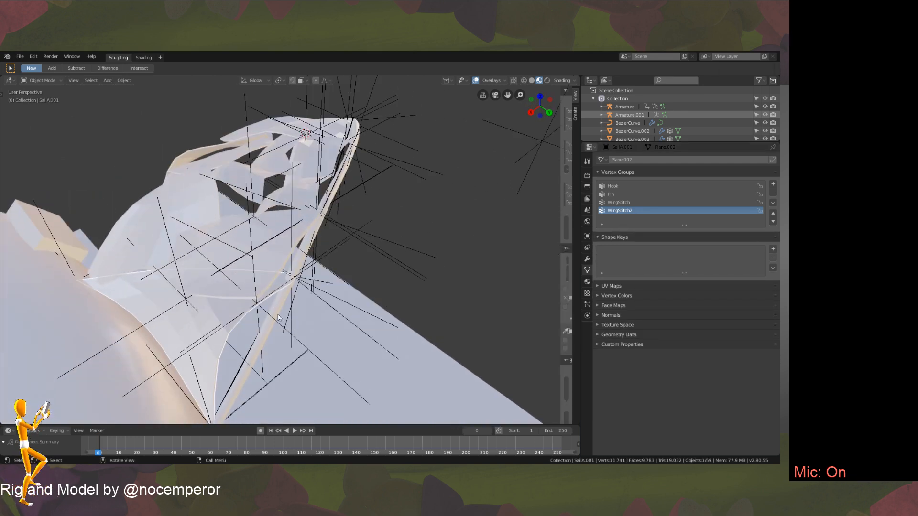
# Add a Copy Location constraint to Empty.024, targeting SailA.001 with the vertex group WingStitch2.
pyautogui.click(256, 298)
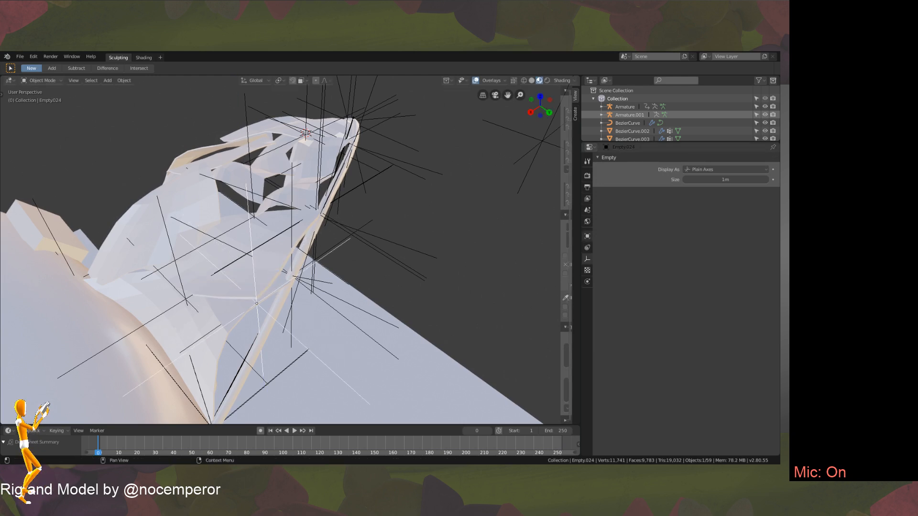
pyautogui.click(587, 247)
pyautogui.click(665, 160)
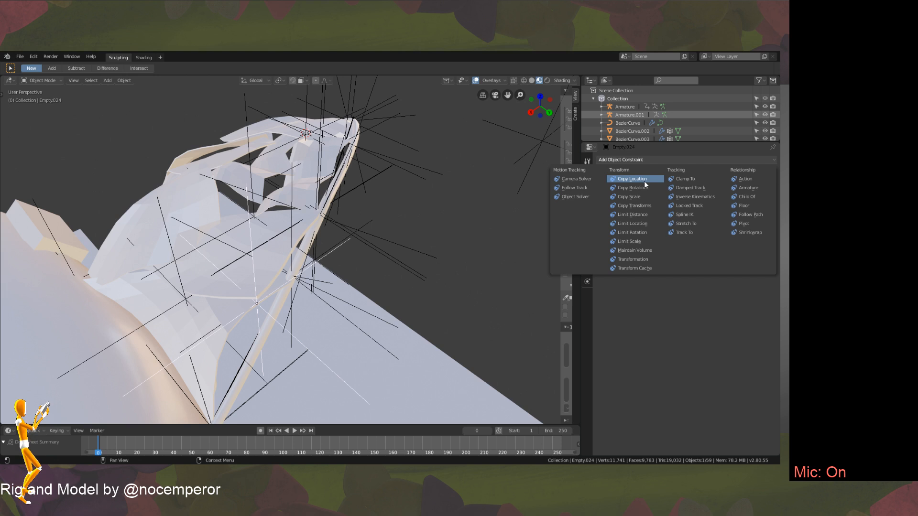
pyautogui.click(644, 180)
pyautogui.click(770, 187)
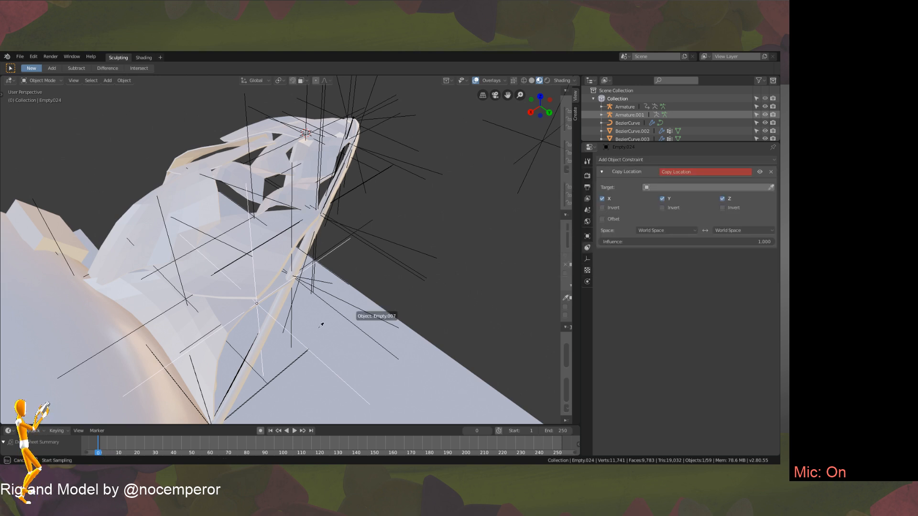
pyautogui.click(222, 361)
pyautogui.click(707, 198)
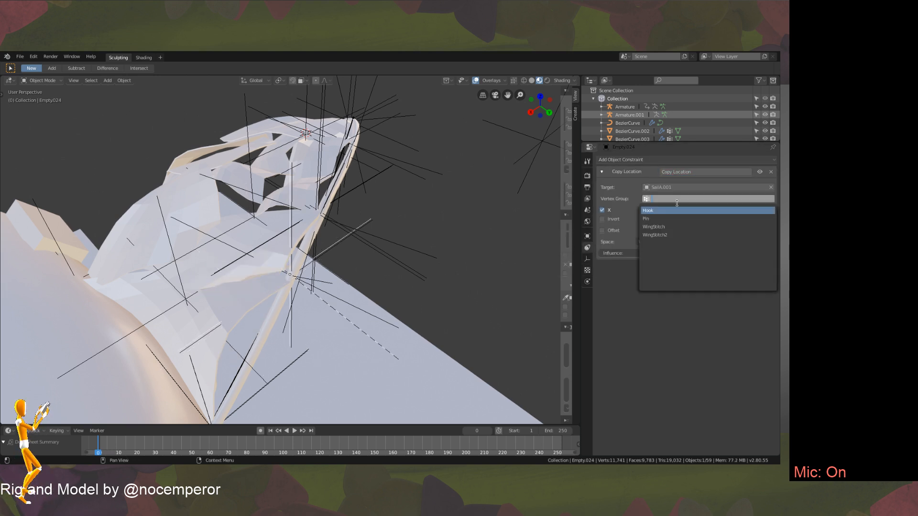
pyautogui.click(664, 235)
# Play the animation and examine the newly stitched sails from several angles, then return to frame 0.
pyautogui.moveTo(319, 337); pyautogui.dragTo(343, 326, button='middle')
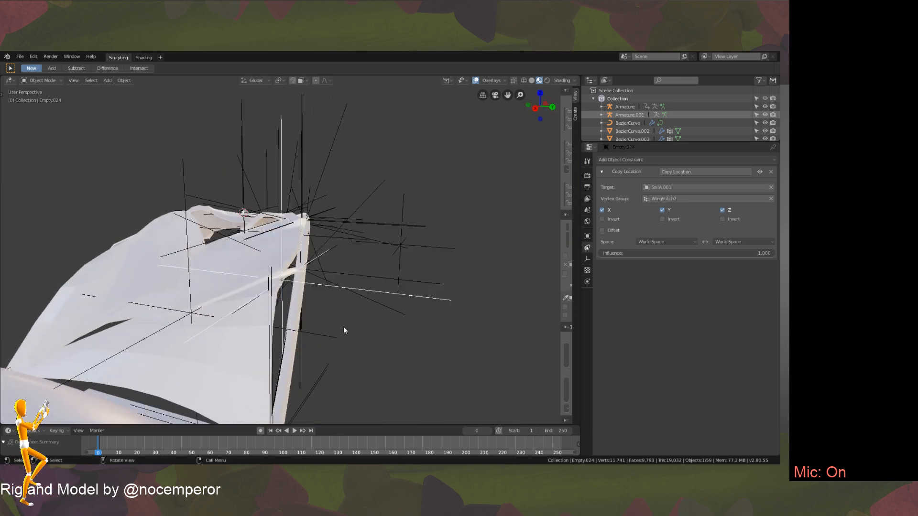
pyautogui.click(294, 430)
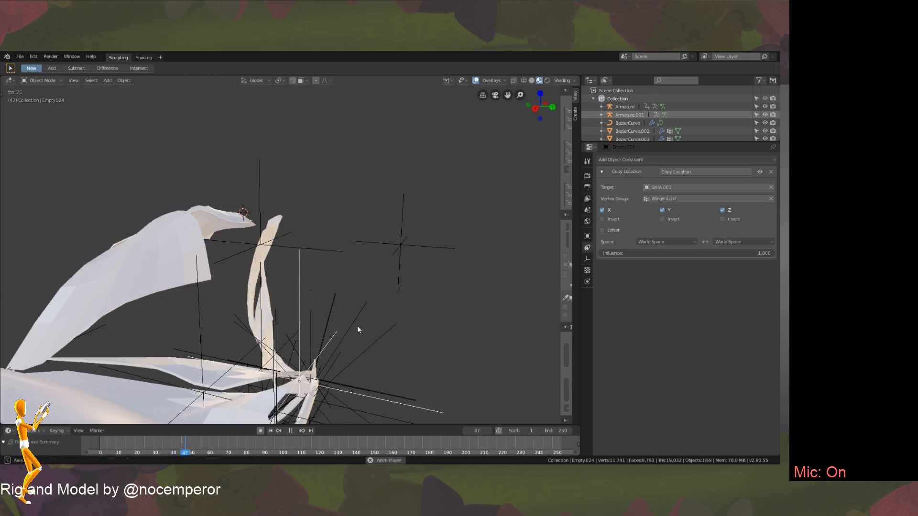
pyautogui.moveTo(358, 326)
pyautogui.mouseDown(button='middle')
pyautogui.moveTo(338, 356)
pyautogui.moveTo(335, 318)
pyautogui.mouseUp(button='middle')
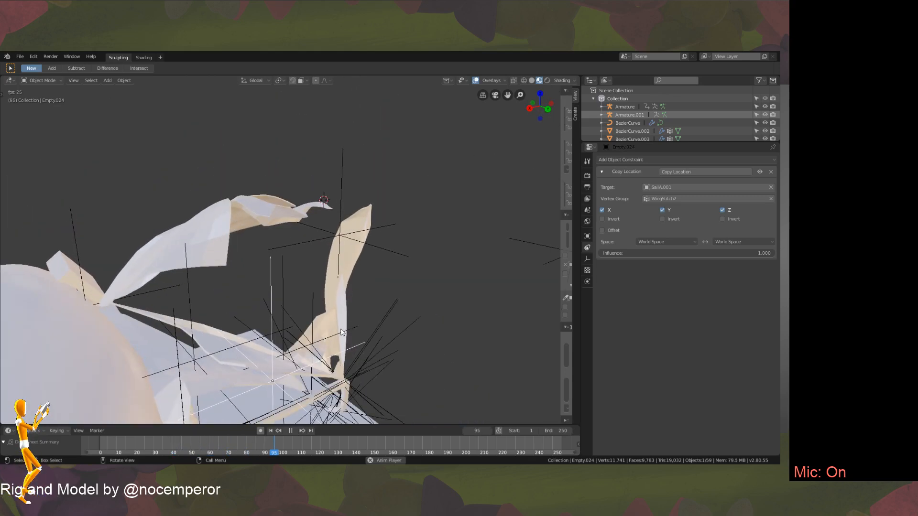
pyautogui.moveTo(311, 375); pyautogui.dragTo(332, 366, button='middle')
pyautogui.click(102, 444)
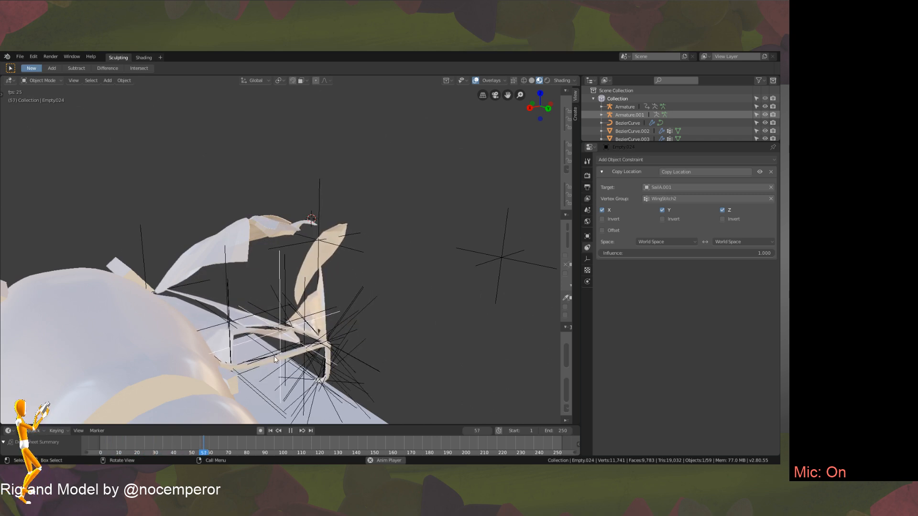
pyautogui.moveTo(278, 348); pyautogui.dragTo(267, 368, button='middle')
pyautogui.moveTo(134, 443); pyautogui.dragTo(104, 443)
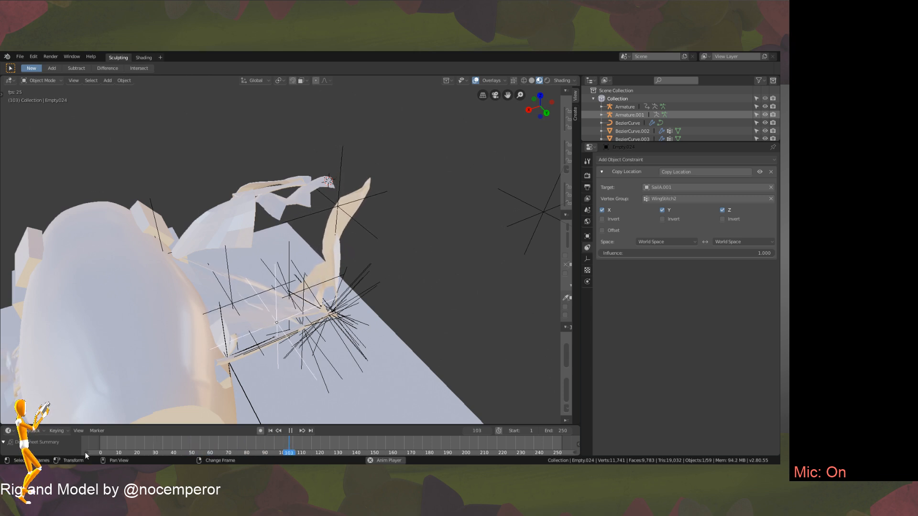
pyautogui.moveTo(175, 440); pyautogui.dragTo(70, 435)
pyautogui.click(291, 431)
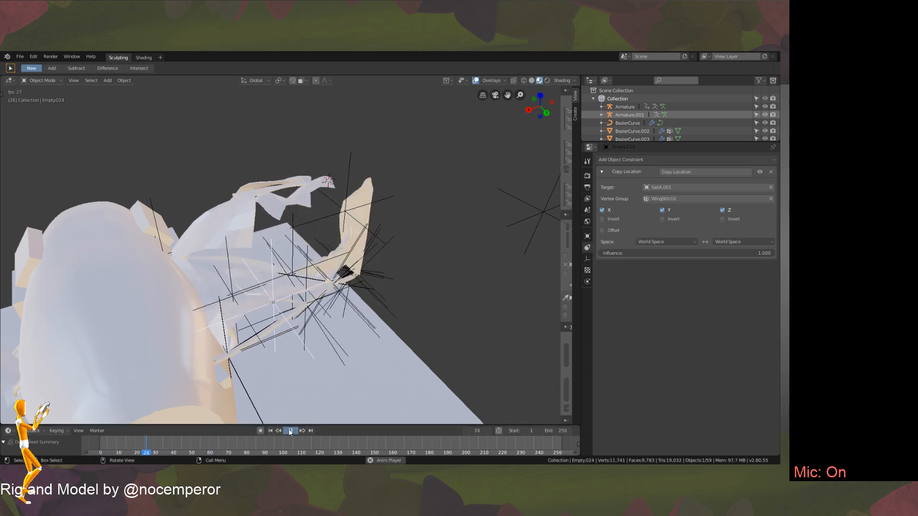
pyautogui.moveTo(161, 449); pyautogui.dragTo(84, 443, button='right')
pyautogui.moveTo(216, 359)
pyautogui.mouseDown(button='middle')
pyautogui.moveTo(258, 356)
pyautogui.moveTo(222, 363)
pyautogui.mouseUp(button='middle')
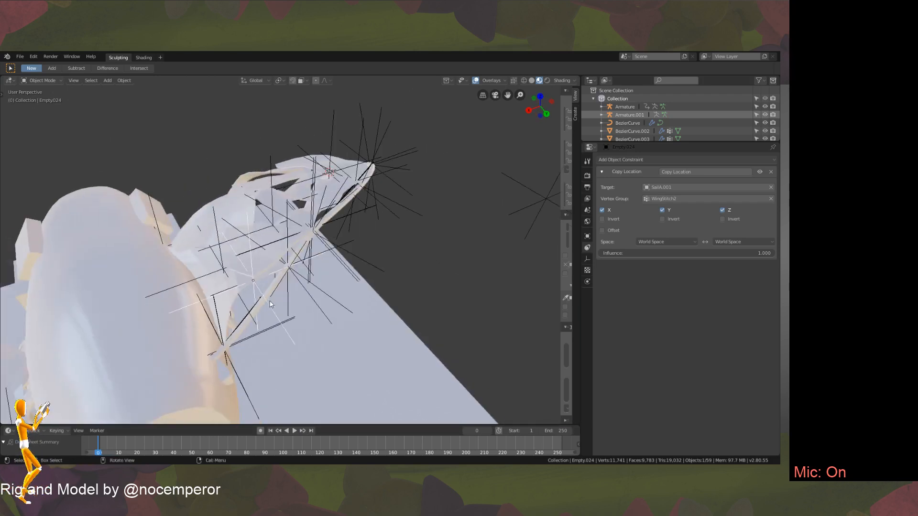
# Add a Wind force field and move it along global Y, out past the airship's rounded end.
pyautogui.scroll(-4, 255, 374)
pyautogui.moveTo(274, 334); pyautogui.dragTo(268, 317, button='middle')
pyautogui.hotkey('shift', 'a')
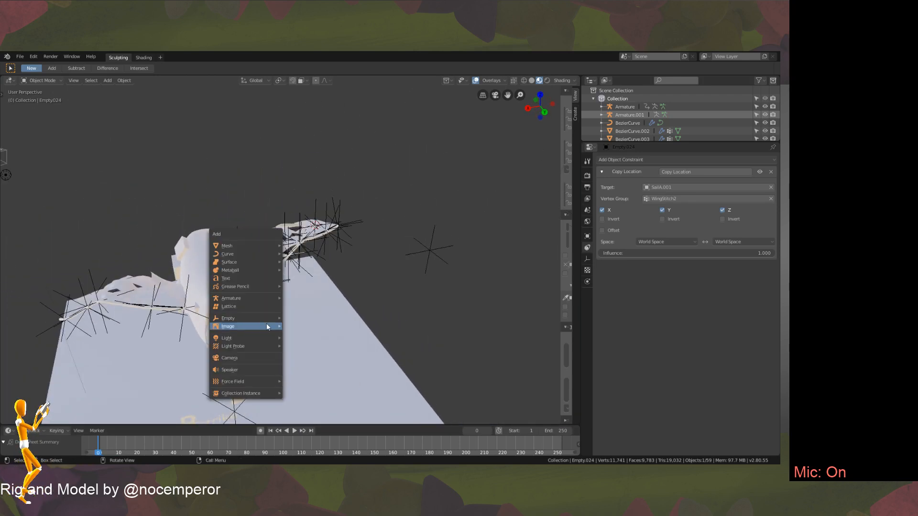
pyautogui.moveTo(262, 383)
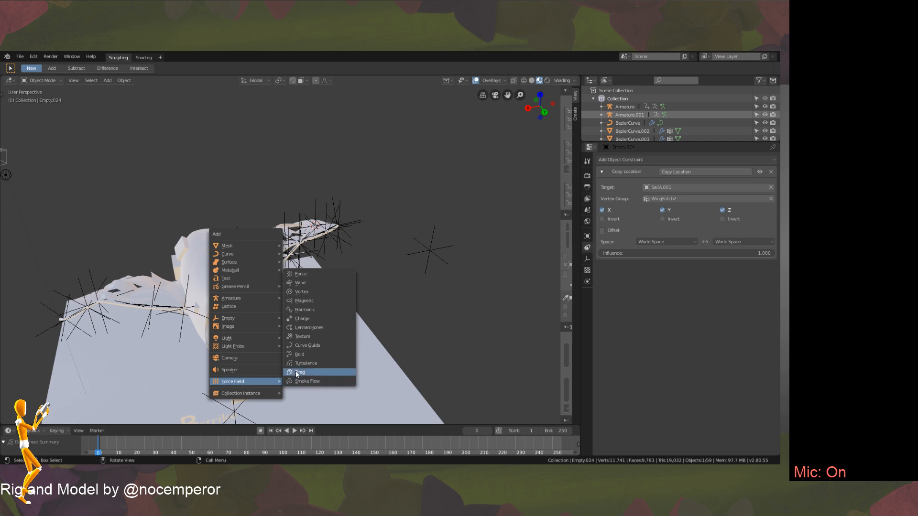
pyautogui.click(320, 283)
pyautogui.moveTo(320, 284); pyautogui.dragTo(322, 272, button='middle')
pyautogui.press('g')
pyautogui.press('y')
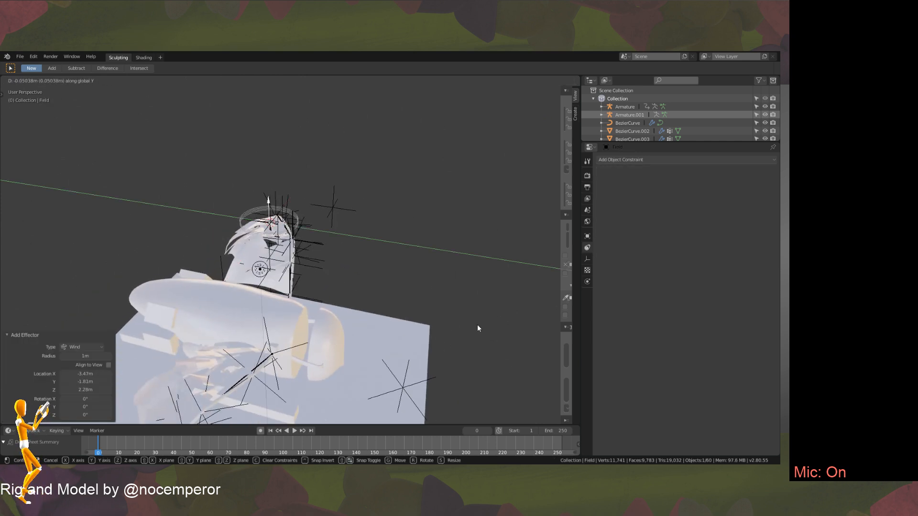
pyautogui.click(549, 314)
pyautogui.moveTo(550, 314); pyautogui.dragTo(479, 271, button='middle')
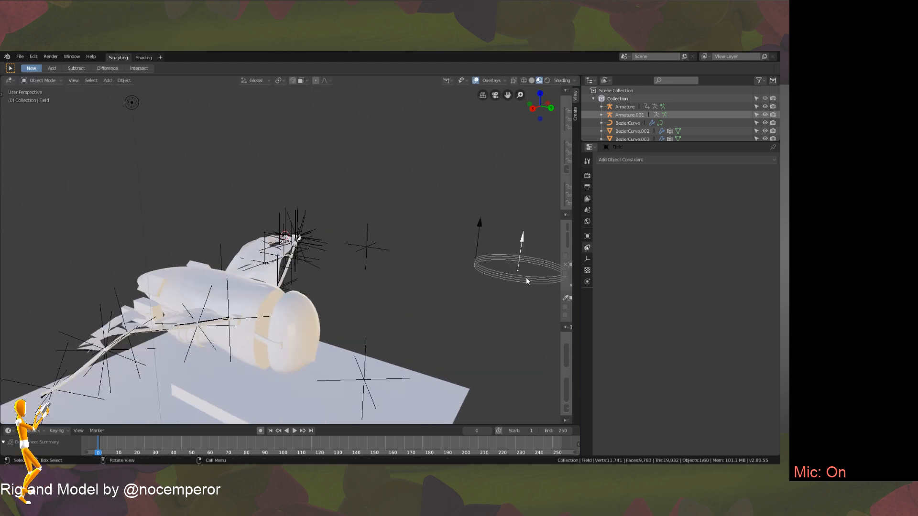
# Aim the wind field at the airship by rotating it about 90° around global X, lower it about 1 m, and fine-tune its X rotation.
pyautogui.press('r')
pyautogui.press('x')
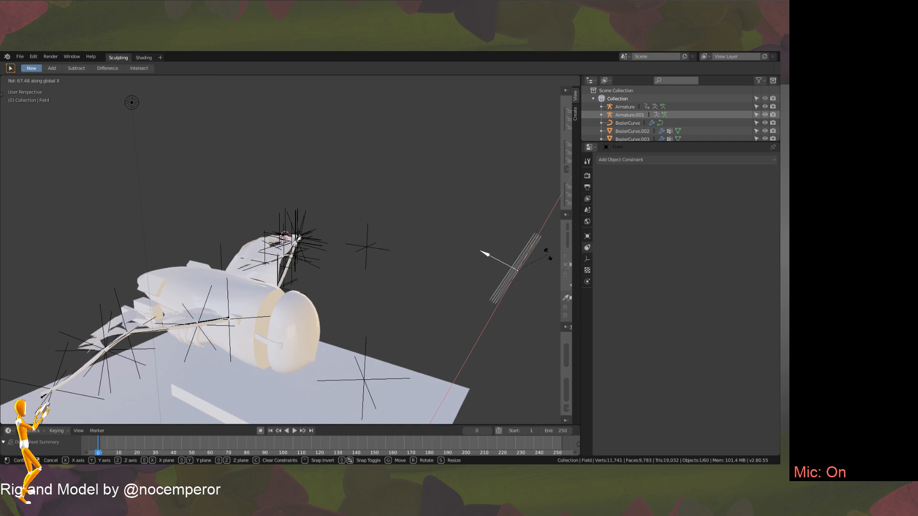
pyautogui.click(540, 241)
pyautogui.press('g')
pyautogui.press('z')
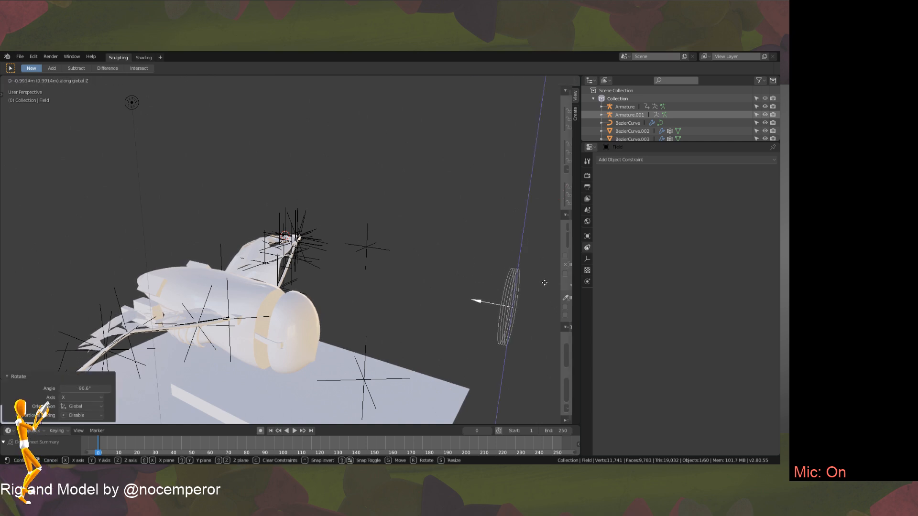
pyautogui.click(544, 282)
pyautogui.press('r')
pyautogui.press('x')
pyautogui.click(545, 299)
# Duplicate the wind field and move the copy about -4.17 m along global Y and -2.26 m along global Z.
pyautogui.moveTo(543, 297); pyautogui.dragTo(524, 343, button='middle')
pyautogui.hotkey('shift', 'd')
pyautogui.rightClick(490, 335)
pyautogui.press('g')
pyautogui.press('y')
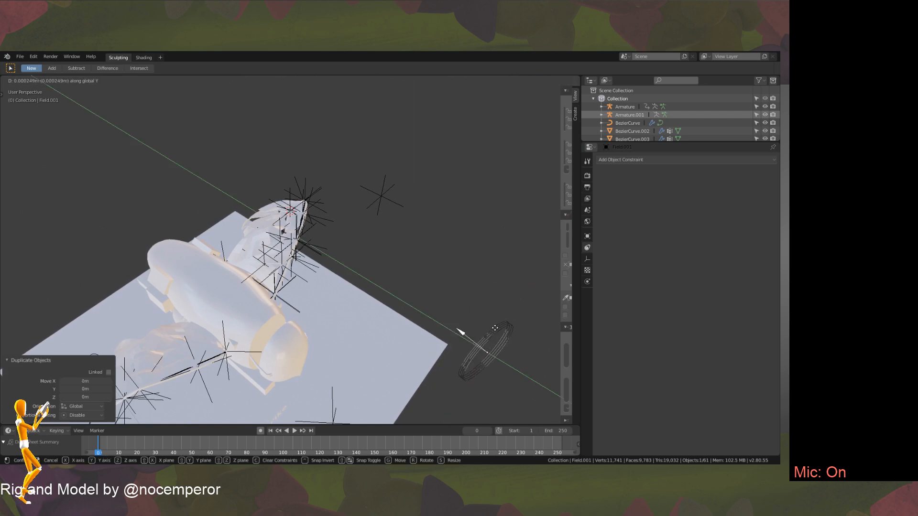
pyautogui.click(394, 295)
pyautogui.moveTo(393, 297); pyautogui.dragTo(420, 256, button='middle')
pyautogui.press('g')
pyautogui.press('z')
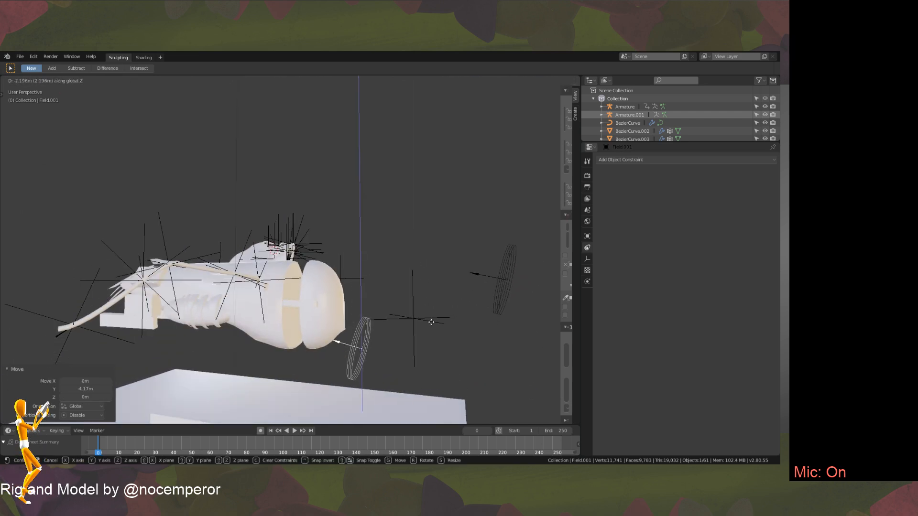
pyautogui.click(430, 321)
# Tilt the lower wind field upward by rotating it about -33° around global X.
pyautogui.moveTo(454, 297); pyautogui.dragTo(431, 323, button='middle')
pyautogui.press('r')
pyautogui.press('x')
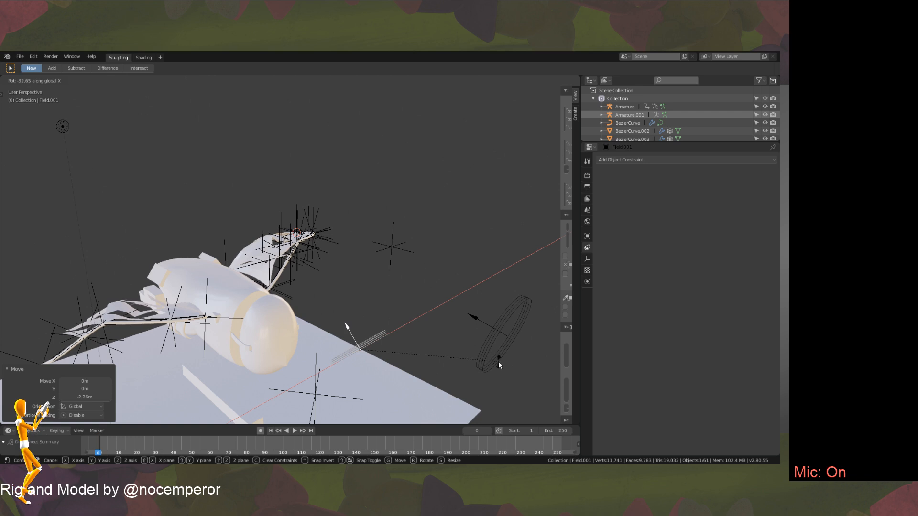
pyautogui.click(498, 361)
# Reposition the original wind field, shifting it freely and about 0.31 m along global Z, and rotate it about 15° around global X.
pyautogui.click(512, 343)
pyautogui.moveTo(512, 343); pyautogui.dragTo(529, 357, button='middle')
pyautogui.press('g')
pyautogui.click(535, 331)
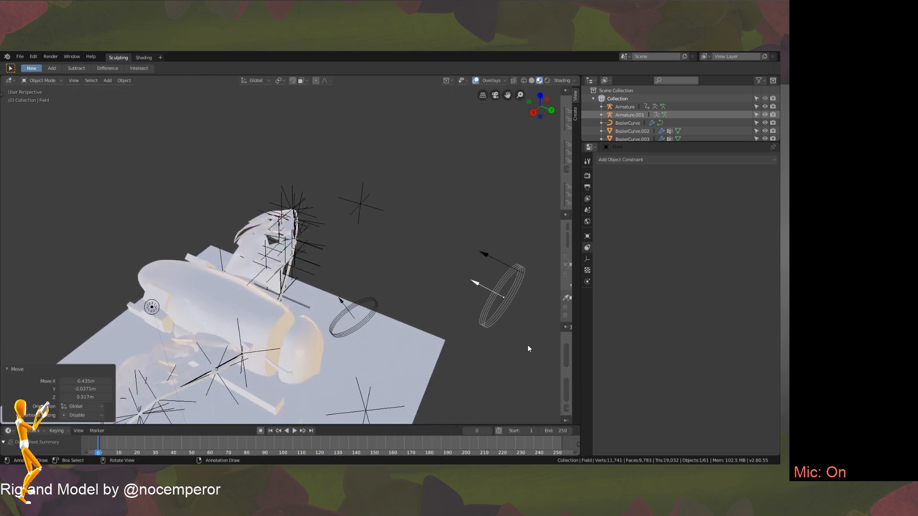
pyautogui.press('g')
pyautogui.press('z')
pyautogui.click(537, 334)
pyautogui.press('r')
pyautogui.press('x')
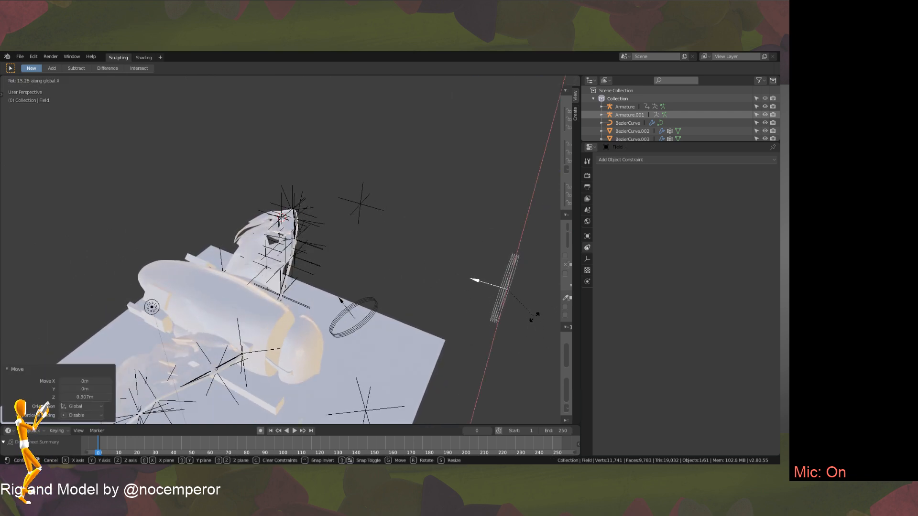
pyautogui.click(534, 317)
# Select both wind fields and move them together about 0.26 m along global Z.
pyautogui.moveTo(534, 317); pyautogui.dragTo(495, 320, button='middle')
pyautogui.keyDown('shift'); pyautogui.click(402, 305); pyautogui.keyUp('shift')
pyautogui.press('g')
pyautogui.press('z')
pyautogui.click(491, 297)
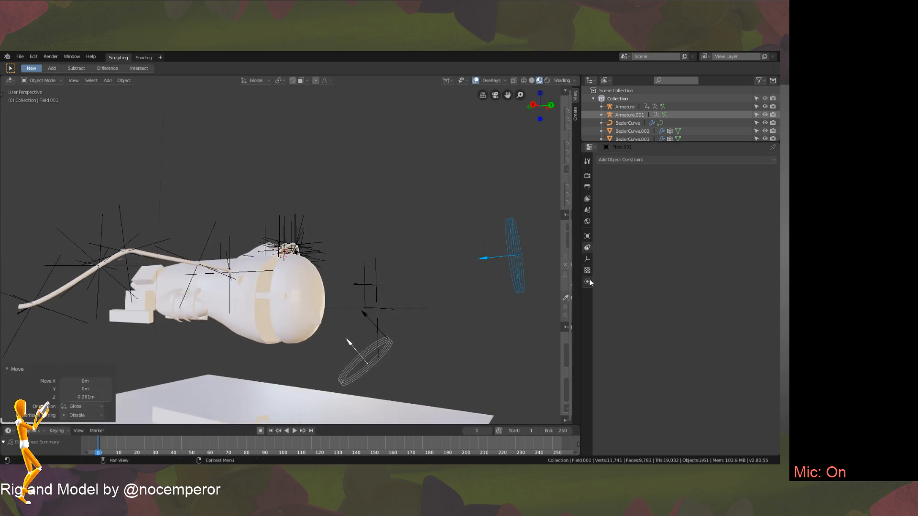
# Set the upper wind field's strength to 9.4, flow to 1.7, noise amount to 0.8 and falloff power to 1.
pyautogui.click(541, 285)
pyautogui.click(588, 282)
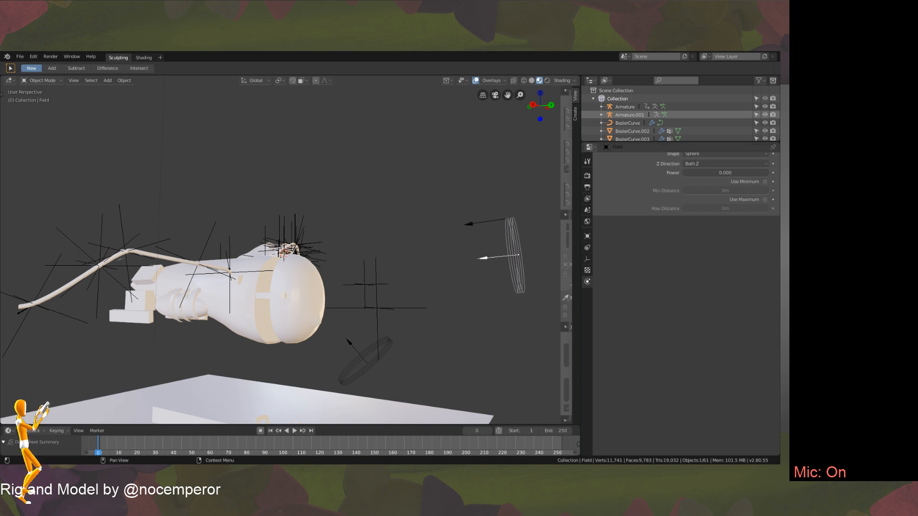
pyautogui.scroll(3, 654, 274)
pyautogui.moveTo(502, 349); pyautogui.dragTo(524, 332, button='middle')
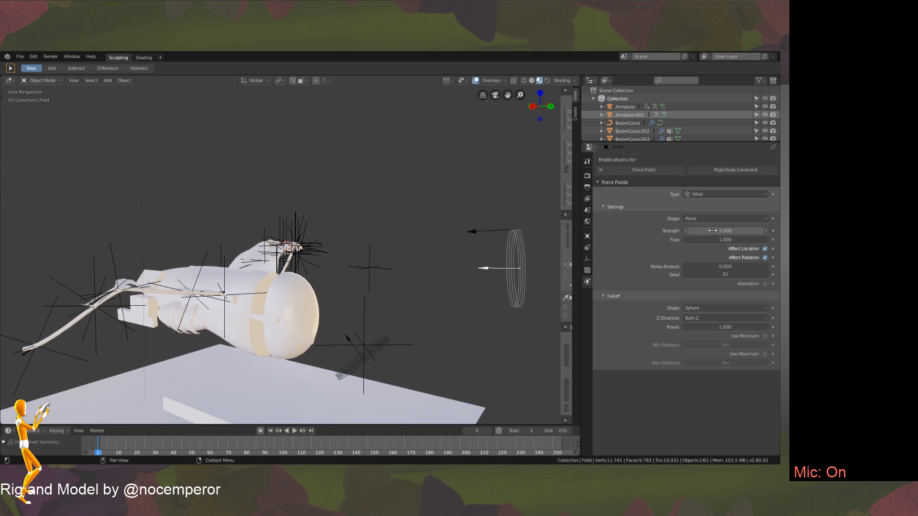
pyautogui.moveTo(712, 230); pyautogui.dragTo(736, 228)
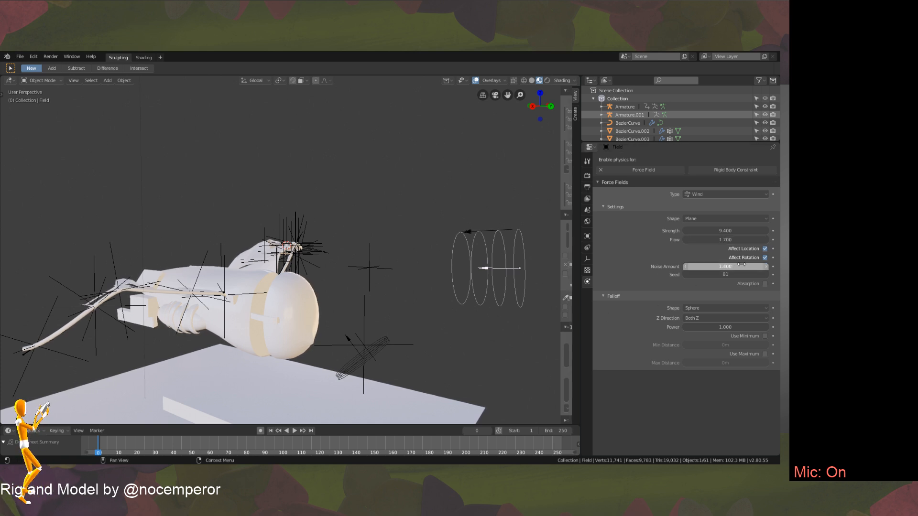
# Set the lower wind field's strength to 7.1, noise amount to 0.9, seed to 84 and falloff power to 1.
pyautogui.click(381, 354)
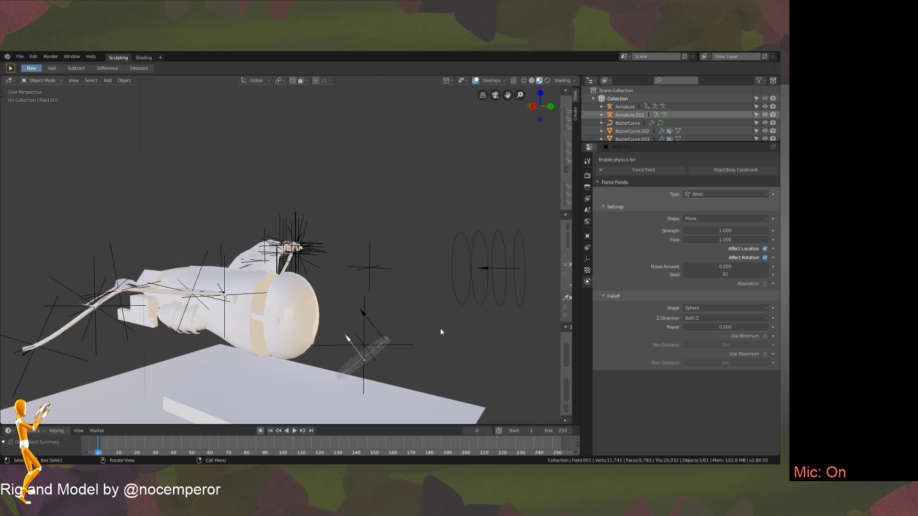
pyautogui.moveTo(748, 231); pyautogui.dragTo(744, 230)
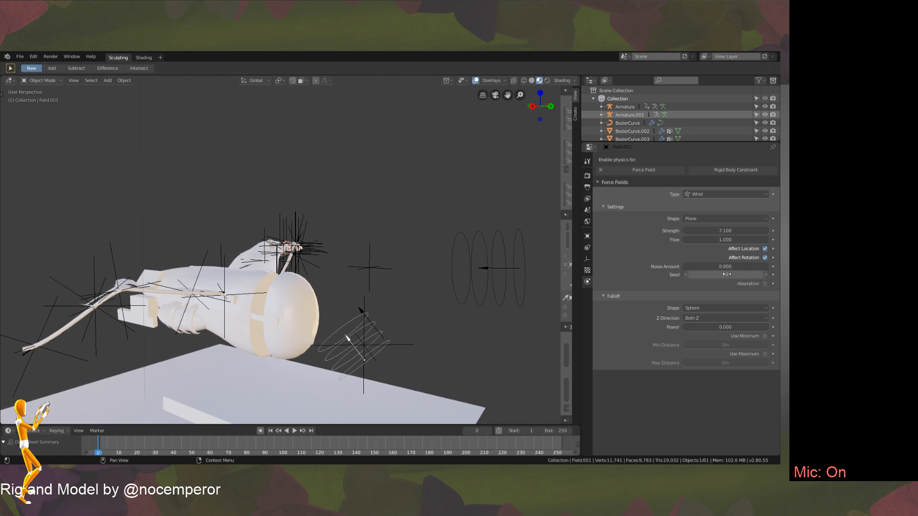
pyautogui.click(714, 328)
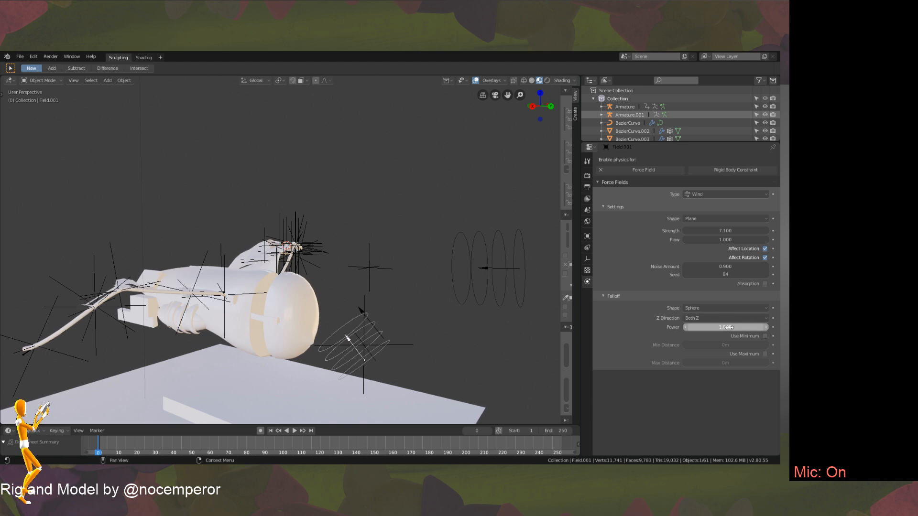
pyautogui.click(765, 327)
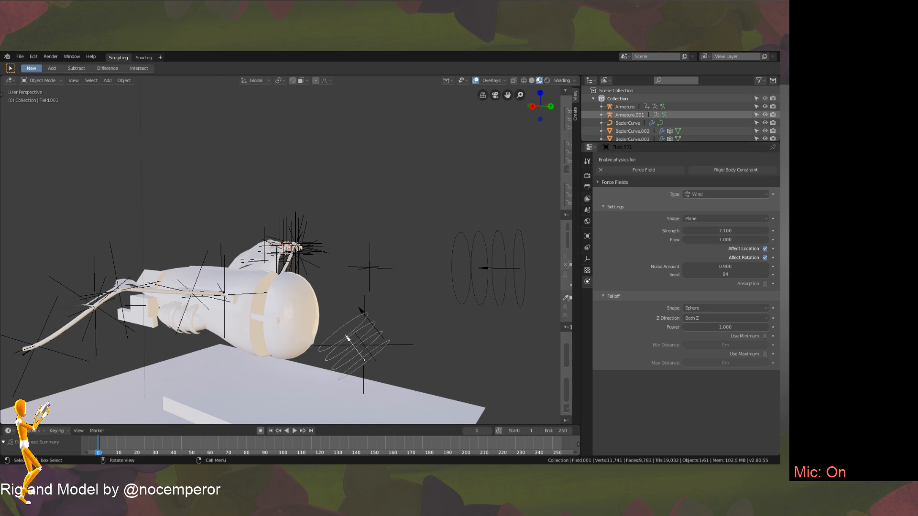
# Play the animation to examine how the wind affects the sails, stopping at frame 193.
pyautogui.click(295, 431)
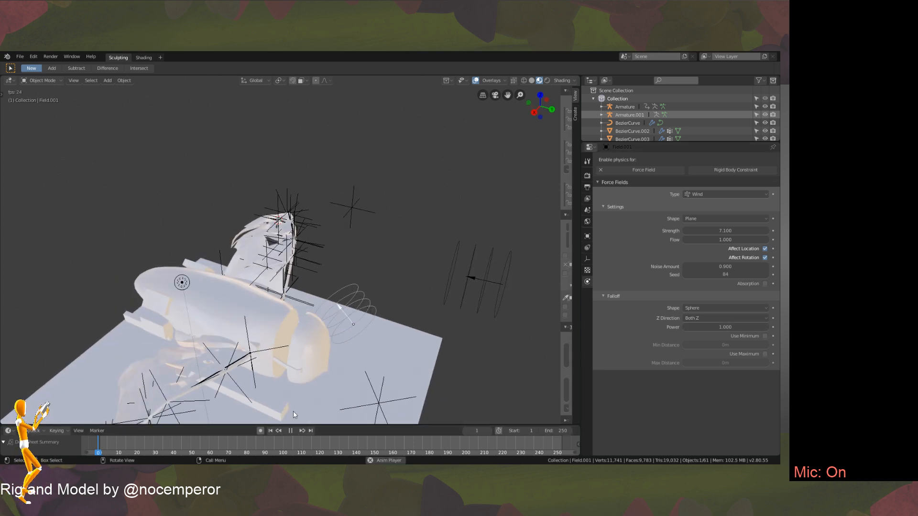
pyautogui.moveTo(380, 263); pyautogui.dragTo(336, 243, button='middle')
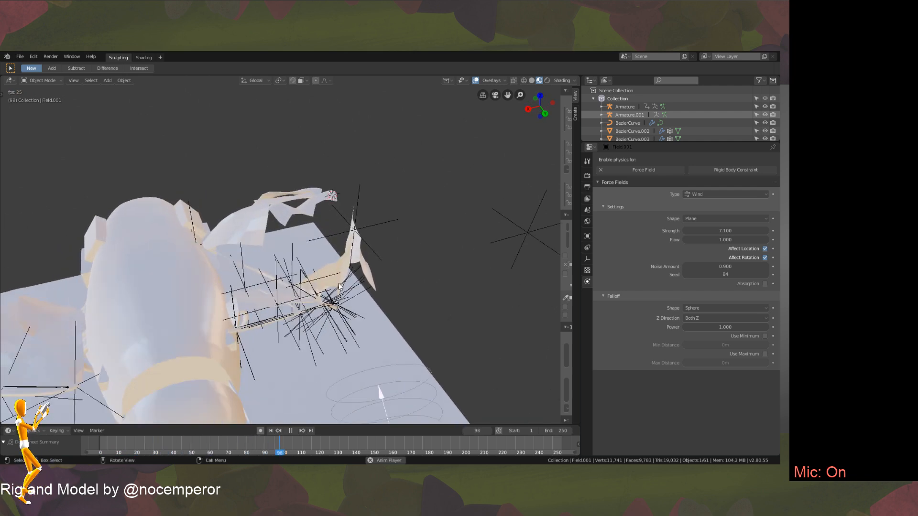
pyautogui.keyDown('shift'); pyautogui.moveTo(339, 292); pyautogui.dragTo(373, 224, button='middle'); pyautogui.keyUp('shift')
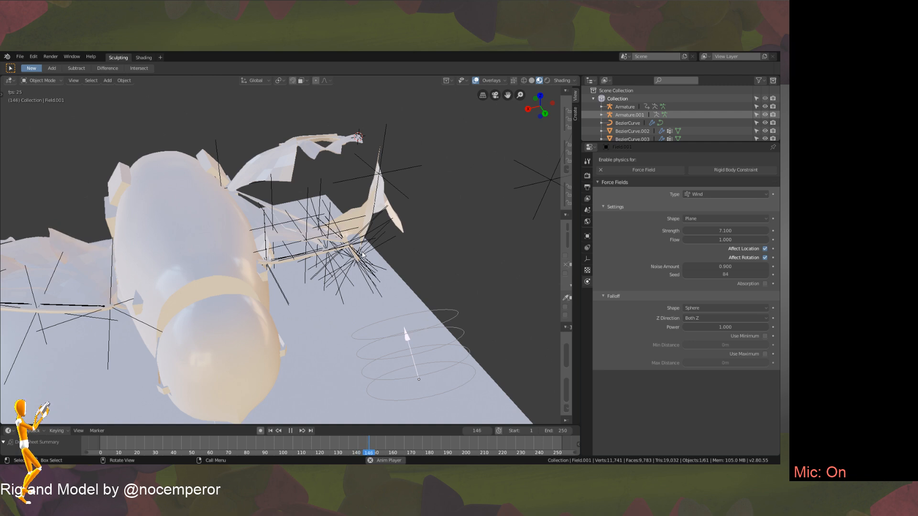
pyautogui.click(290, 431)
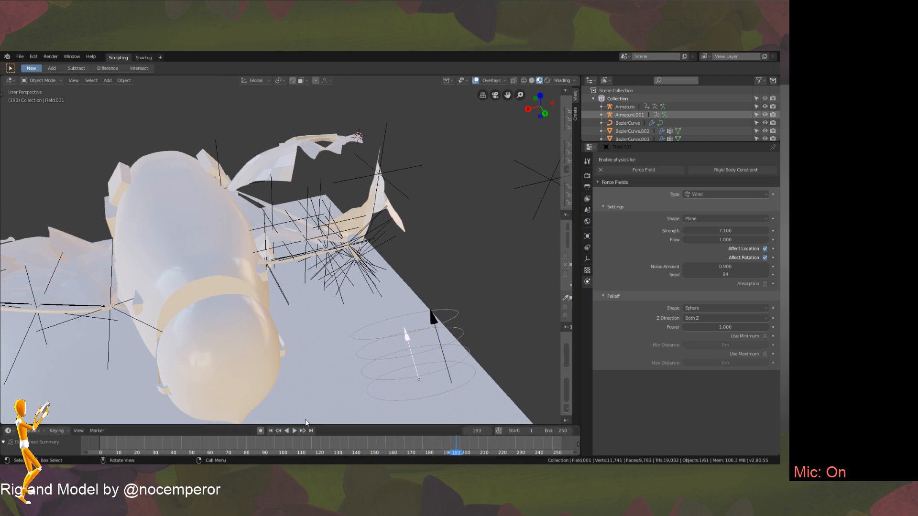
# Increase the lower wind field's strength and set the upper wind field's strength to 65.304.
pyautogui.moveTo(510, 338); pyautogui.dragTo(495, 301, button='middle')
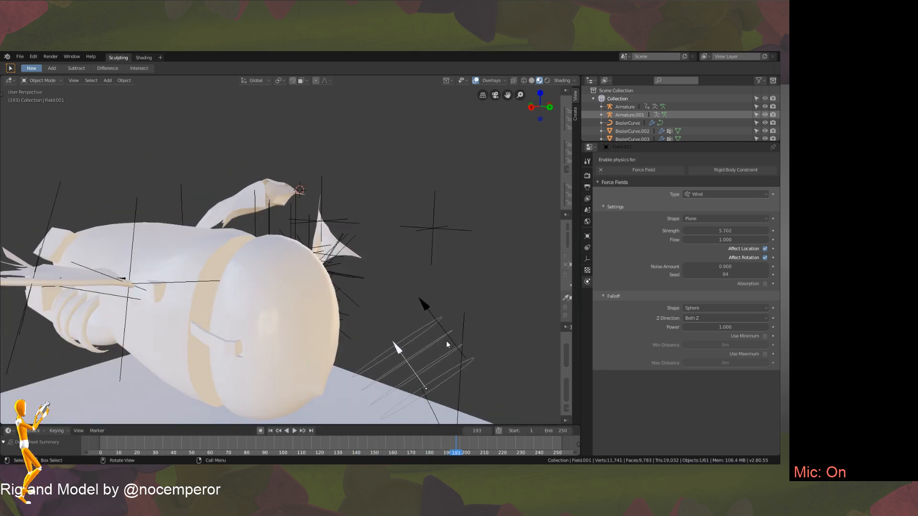
pyautogui.click(422, 297)
pyautogui.moveTo(414, 293); pyautogui.dragTo(466, 187, button='middle')
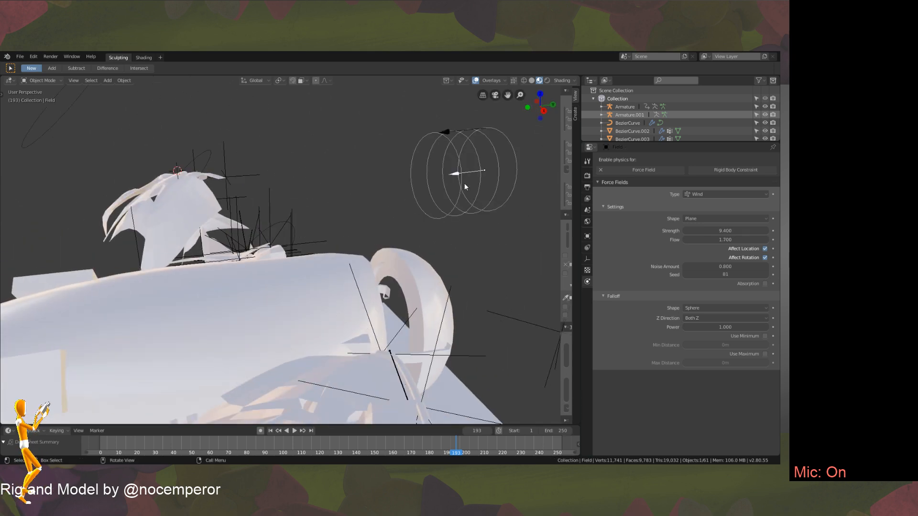
pyautogui.moveTo(445, 140); pyautogui.dragTo(414, 155)
pyautogui.moveTo(414, 155); pyautogui.dragTo(372, 301, button='middle')
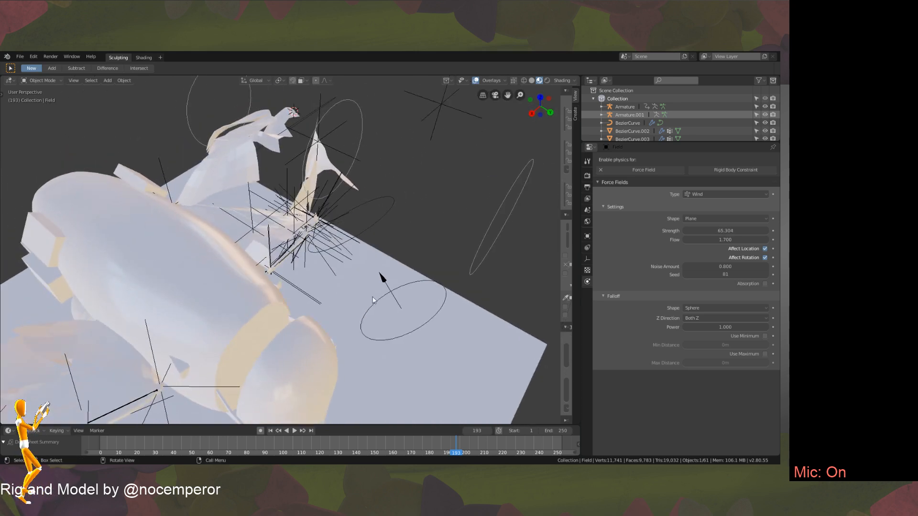
# Play the animation to examine the billowing sails, select the lower wind field and stop playback at frame 20.
pyautogui.click(295, 431)
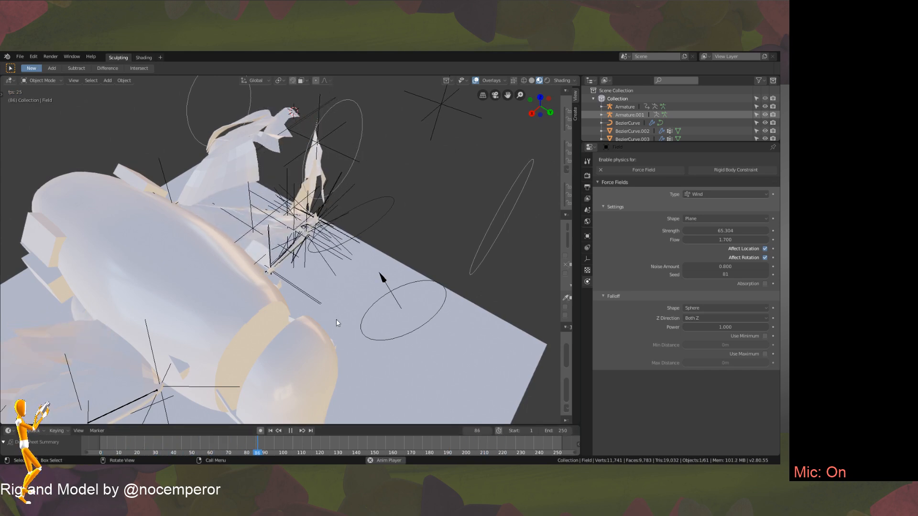
pyautogui.moveTo(272, 373); pyautogui.dragTo(307, 336, button='middle')
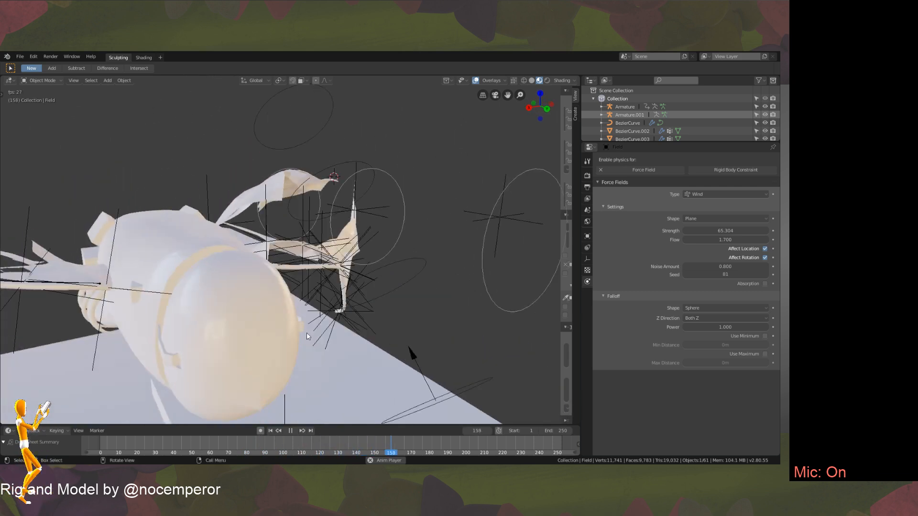
pyautogui.click(411, 355)
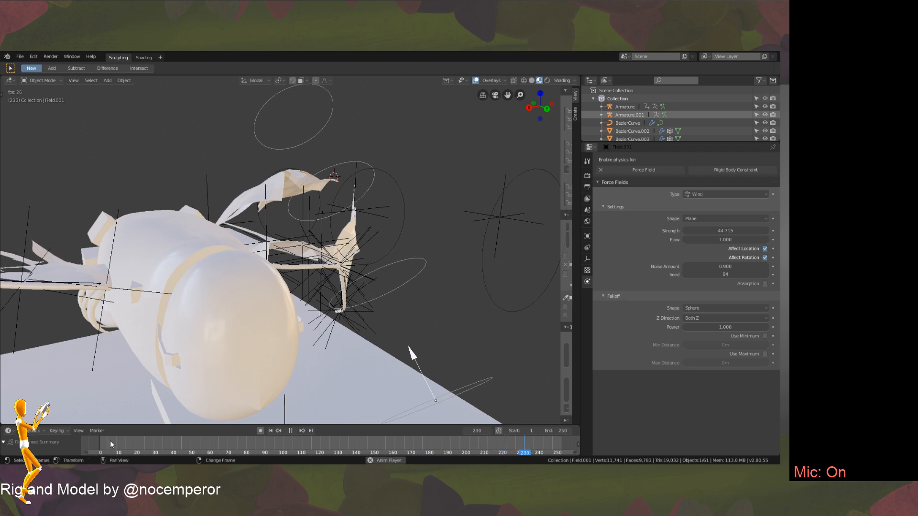
pyautogui.click(290, 430)
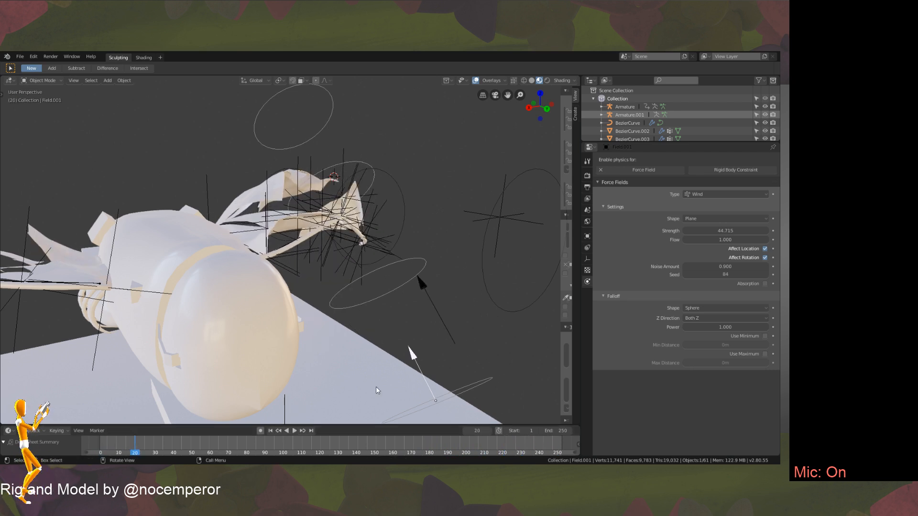
# Set the lower wind field's strength to 20000.
pyautogui.moveTo(715, 232); pyautogui.dragTo(750, 232)
pyautogui.click(750, 231)
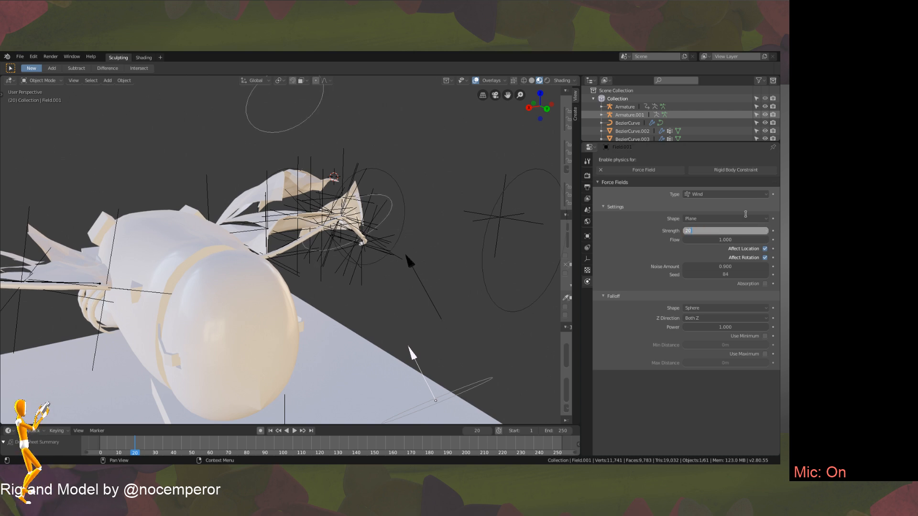
pyautogui.press('Return')
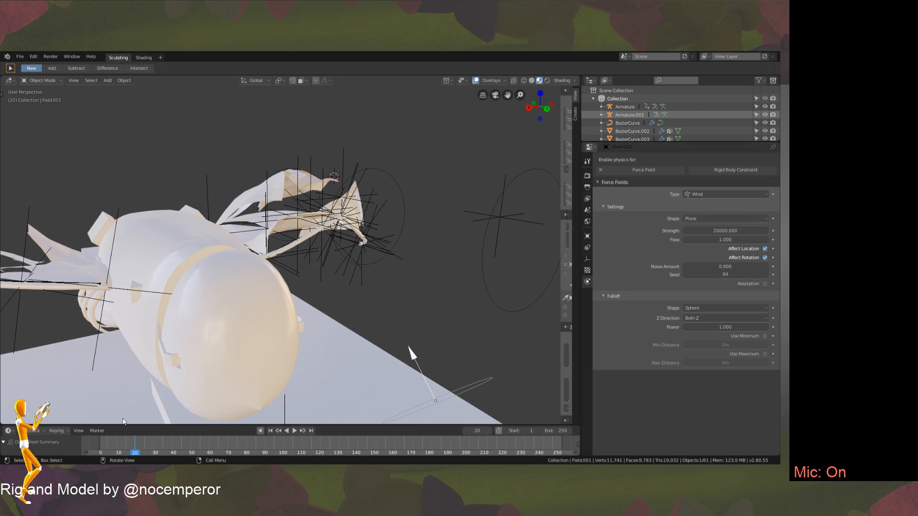
# Replay the opening frames of the animation several times and examine the sails' reaction from above and from the front.
pyautogui.moveTo(121, 443); pyautogui.dragTo(96, 446, button='right')
pyautogui.click(294, 431)
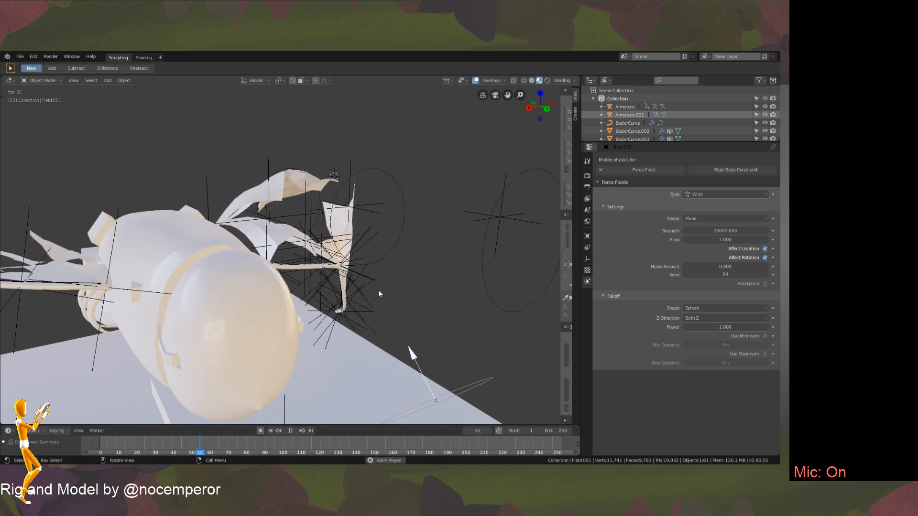
pyautogui.moveTo(377, 290); pyautogui.dragTo(380, 330, button='middle')
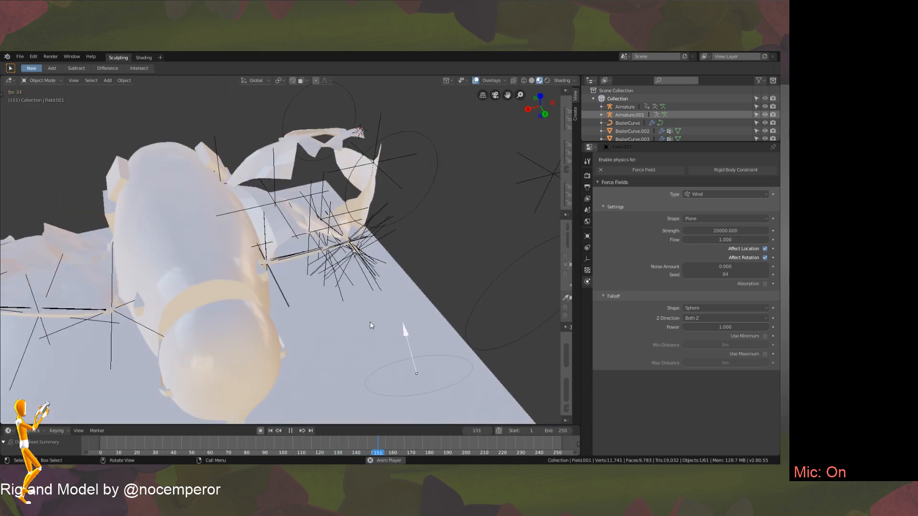
pyautogui.moveTo(186, 444); pyautogui.dragTo(100, 444)
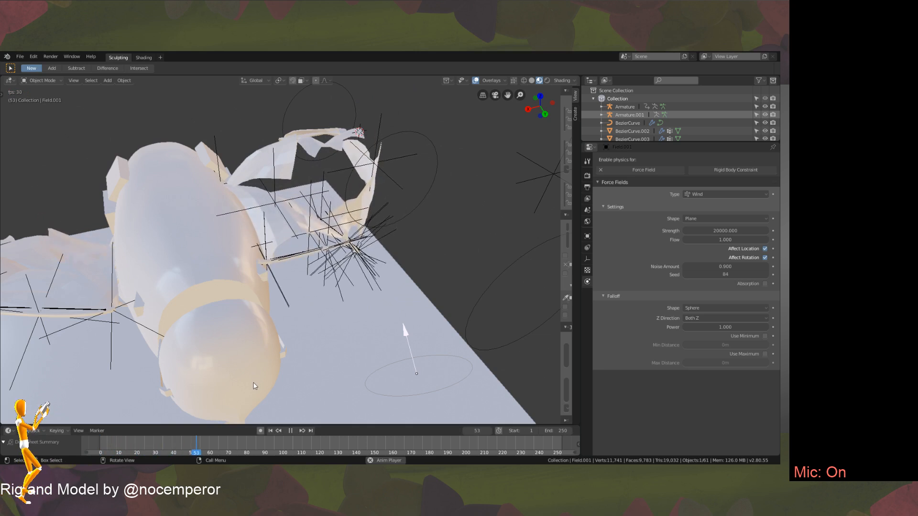
pyautogui.moveTo(282, 358); pyautogui.dragTo(297, 320, button='middle')
pyautogui.moveTo(211, 449); pyautogui.dragTo(126, 447, button='right')
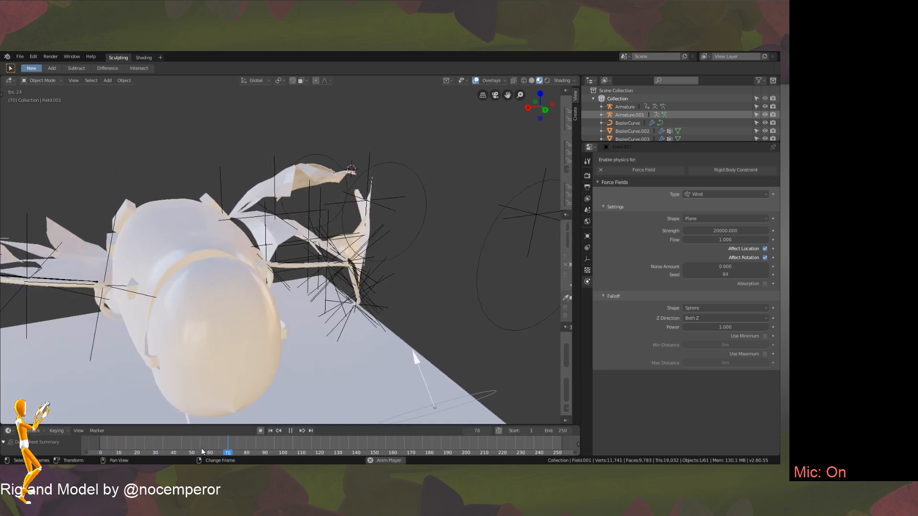
pyautogui.moveTo(199, 435); pyautogui.dragTo(157, 438, button='right')
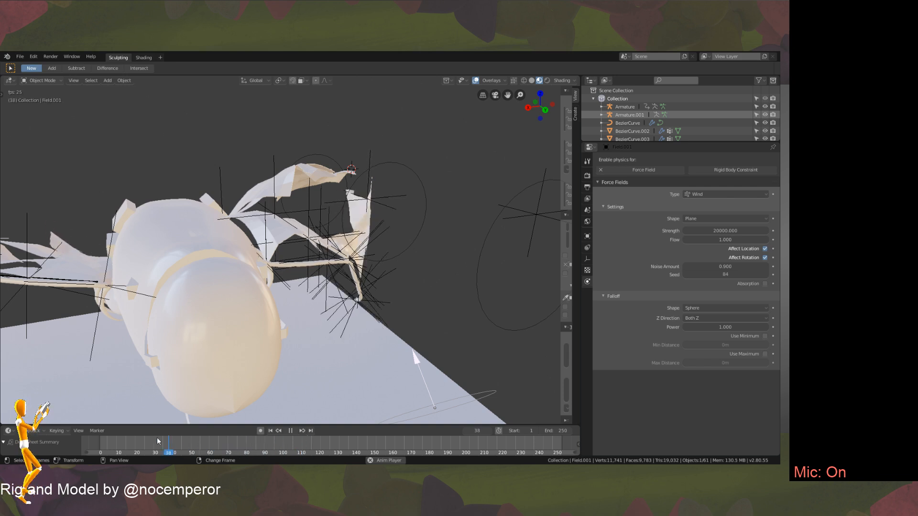
# Set the lower wind field's noise amount to 5.7 and replay the animation from the start.
pyautogui.moveTo(726, 266); pyautogui.dragTo(760, 265)
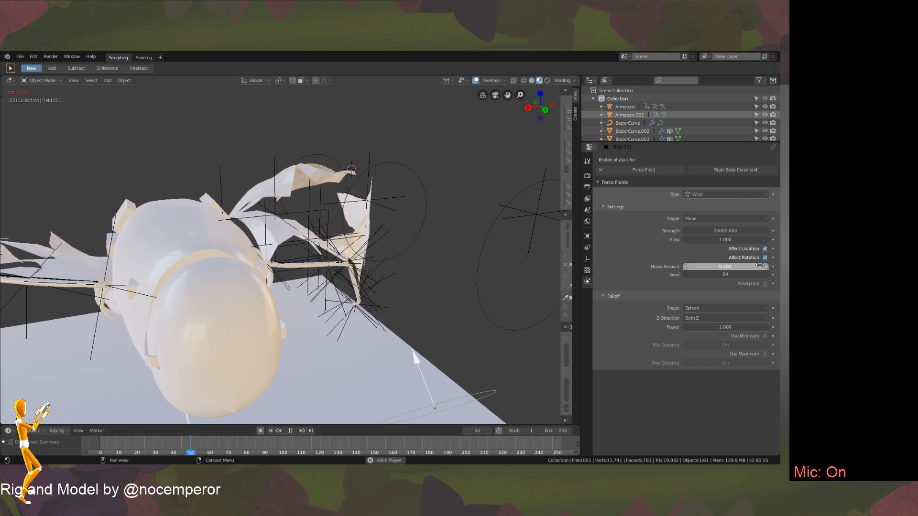
pyautogui.click(743, 267)
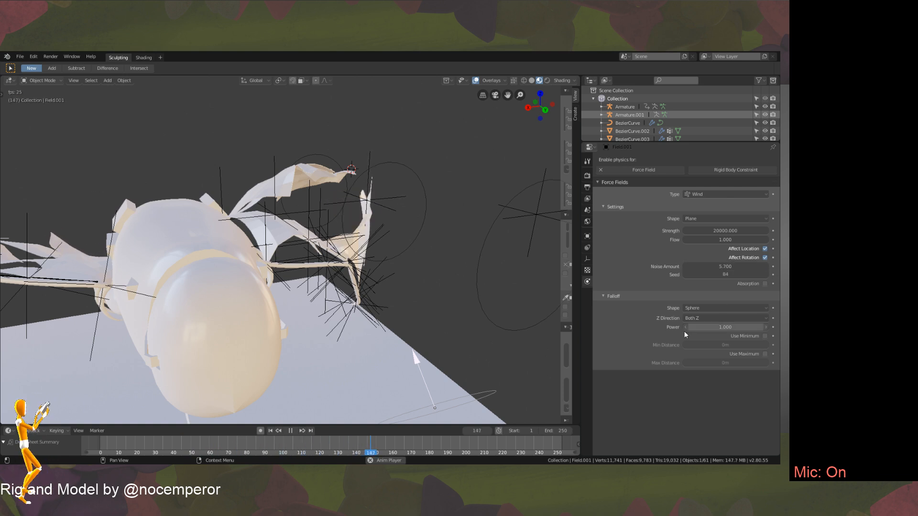
pyautogui.moveTo(134, 448); pyautogui.dragTo(75, 434, button='right')
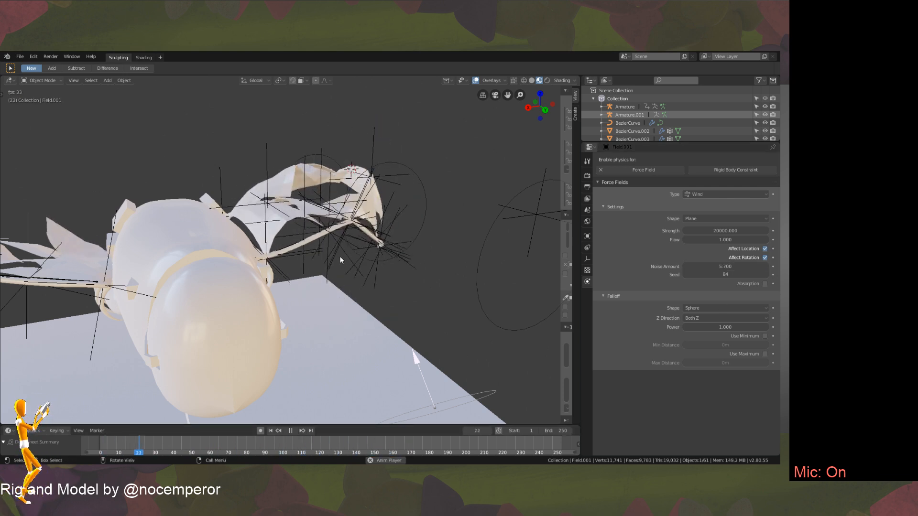
pyautogui.moveTo(340, 262); pyautogui.dragTo(366, 303, button='middle')
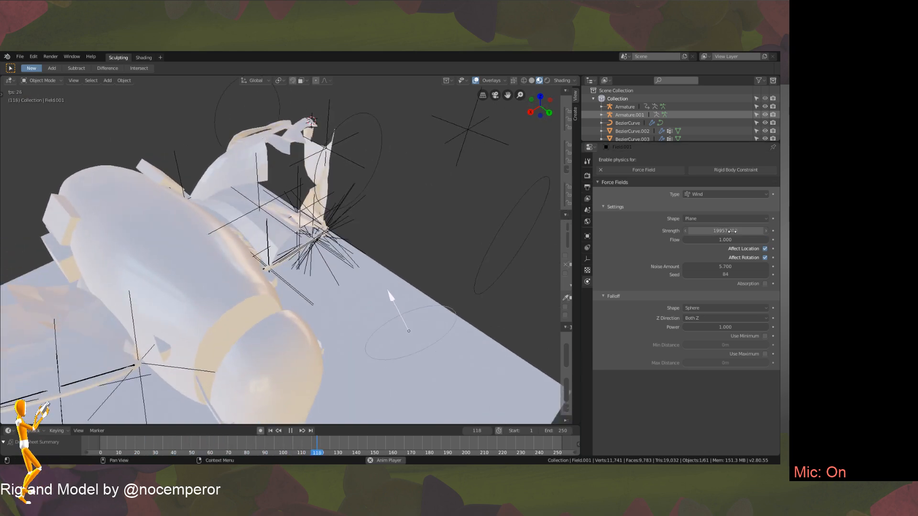
# Set the lower wind field's strength to 1000 while the animation plays.
pyautogui.moveTo(592, 233); pyautogui.dragTo(585, 233)
pyautogui.click(725, 231)
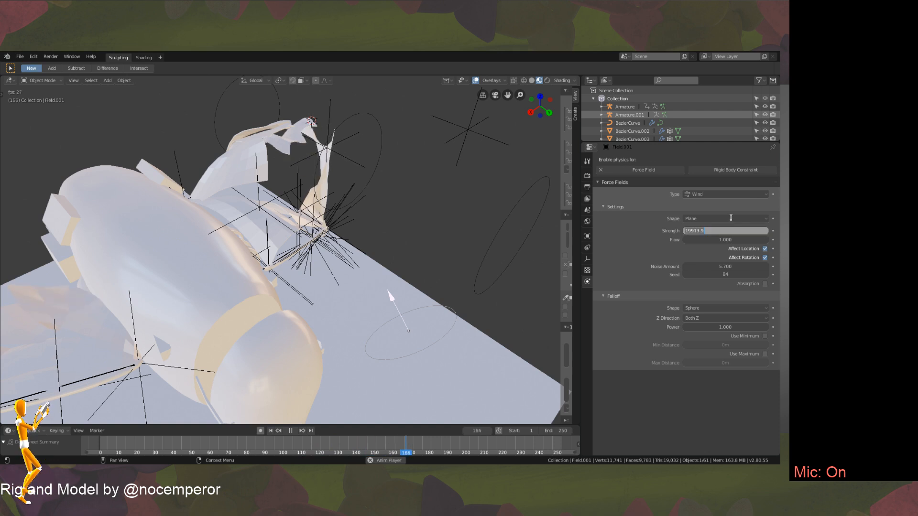
pyautogui.write('1000')
pyautogui.press('Return')
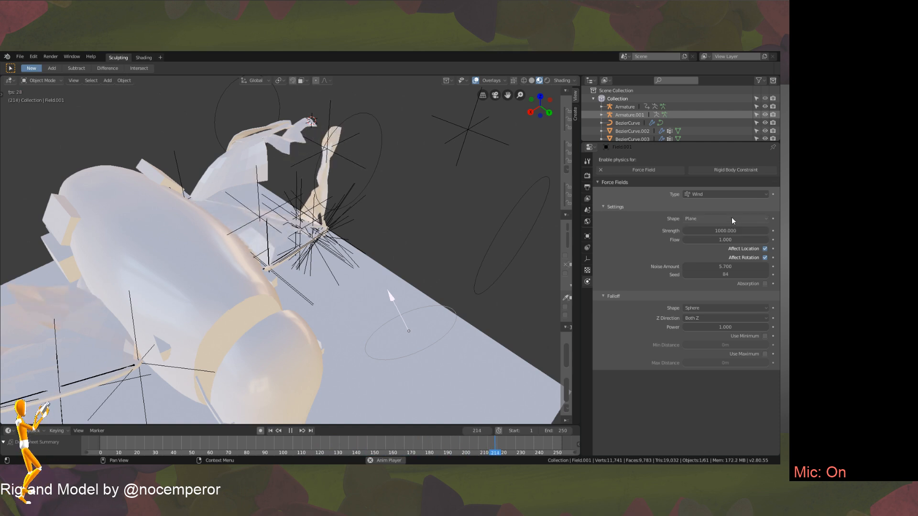
# Select the upper wind field and set its strength to 750.
pyautogui.moveTo(360, 286); pyautogui.dragTo(363, 308, button='middle')
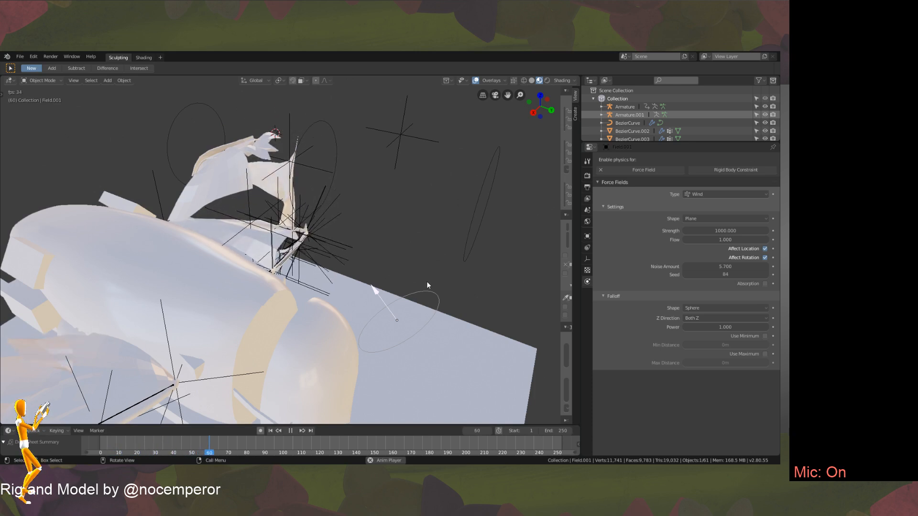
pyautogui.click(469, 234)
pyautogui.moveTo(467, 234); pyautogui.dragTo(413, 263, button='middle')
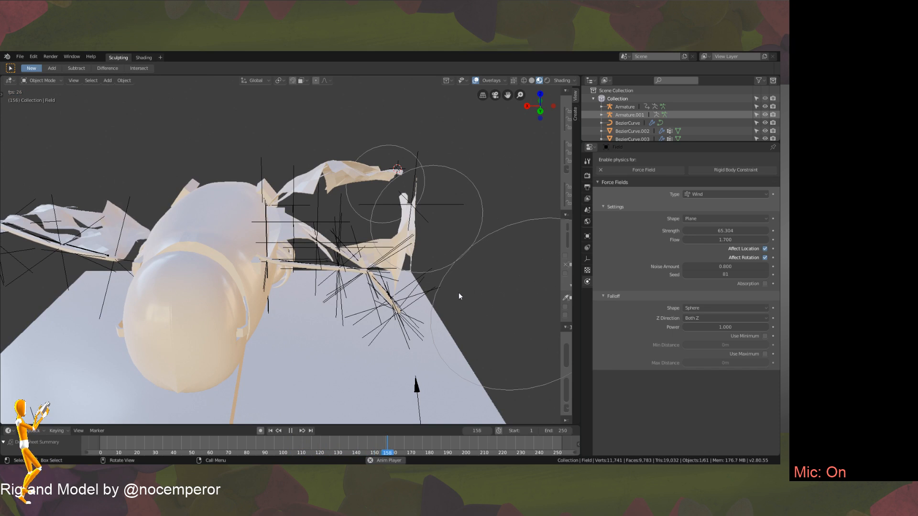
pyautogui.click(722, 232)
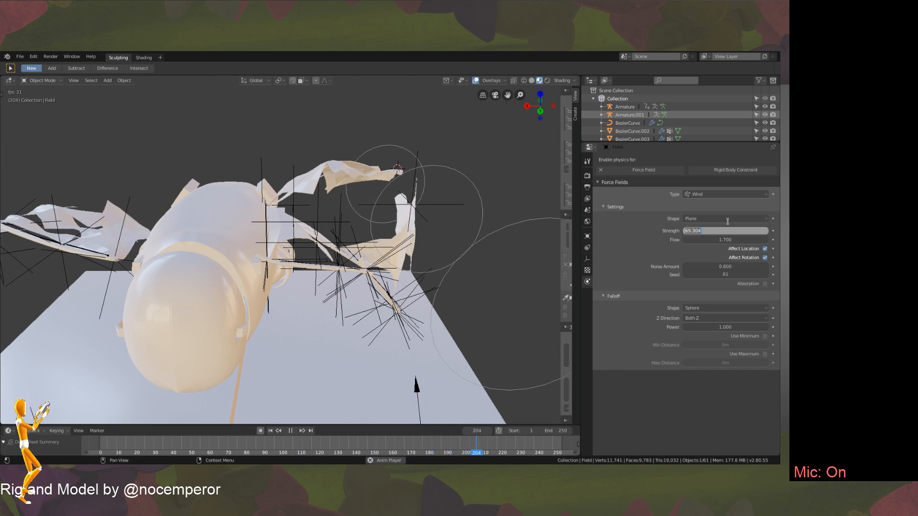
pyautogui.write('7')
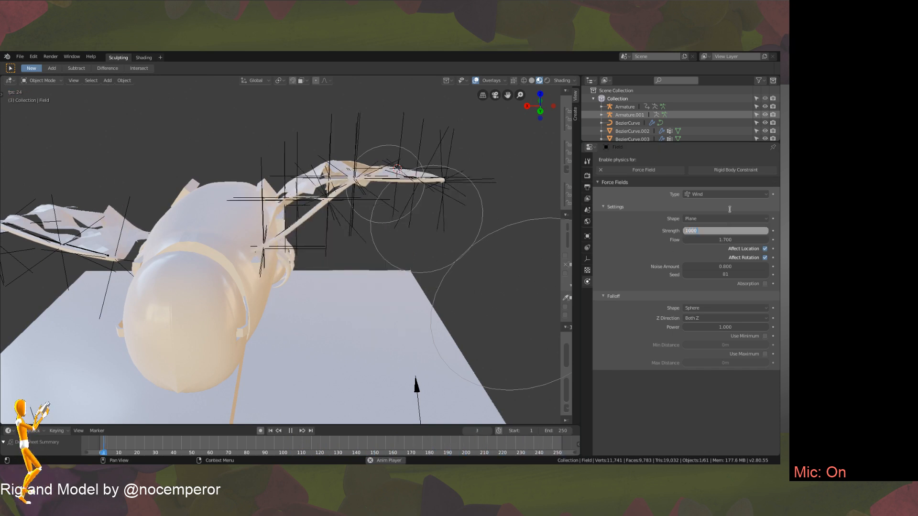
pyautogui.write('50')
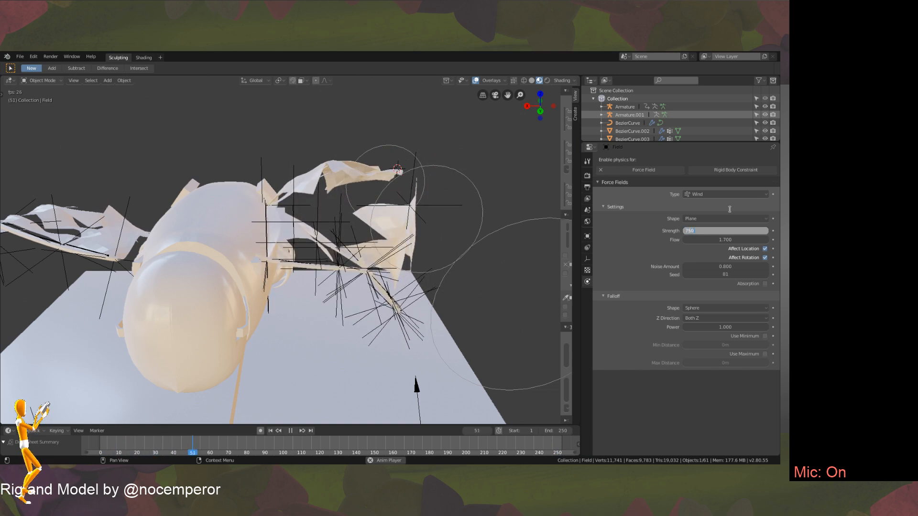
pyautogui.press('Return')
# Replay the animation's early frames repeatedly to examine how the sails move on both wings.
pyautogui.moveTo(314, 194); pyautogui.dragTo(359, 211, button='middle')
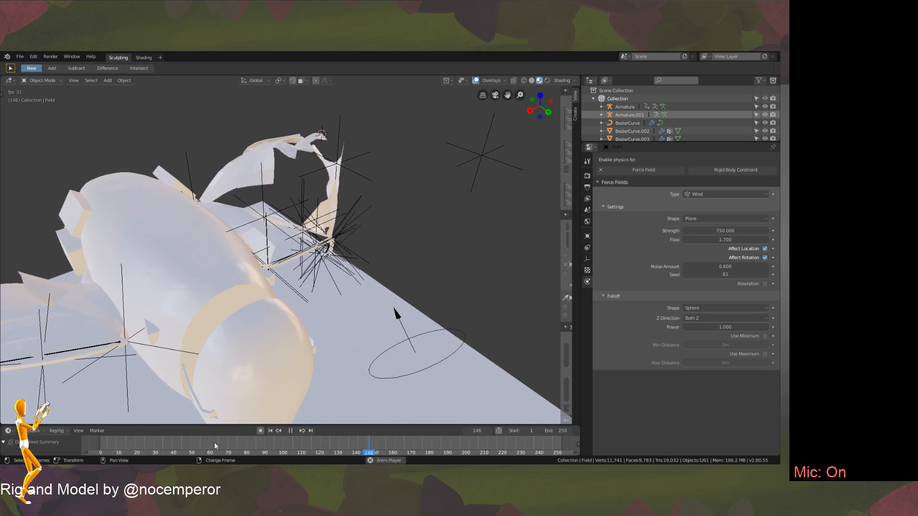
pyautogui.click(98, 444)
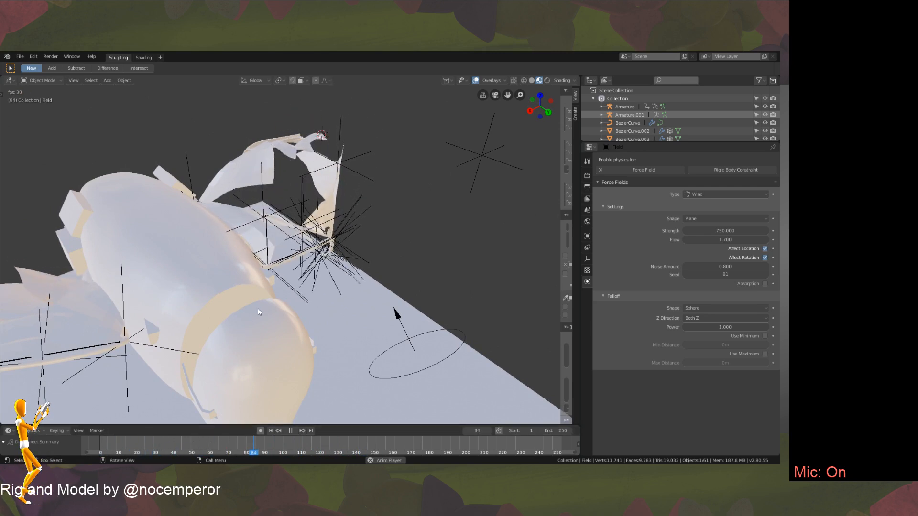
pyautogui.moveTo(257, 309); pyautogui.dragTo(267, 325, button='middle')
pyautogui.moveTo(160, 440); pyautogui.dragTo(102, 434, button='right')
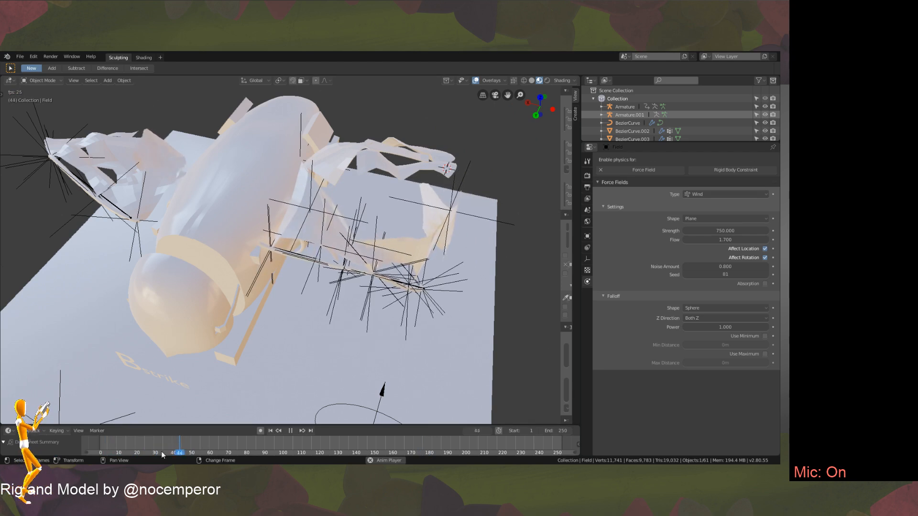
pyautogui.moveTo(153, 447); pyautogui.dragTo(102, 438, button='right')
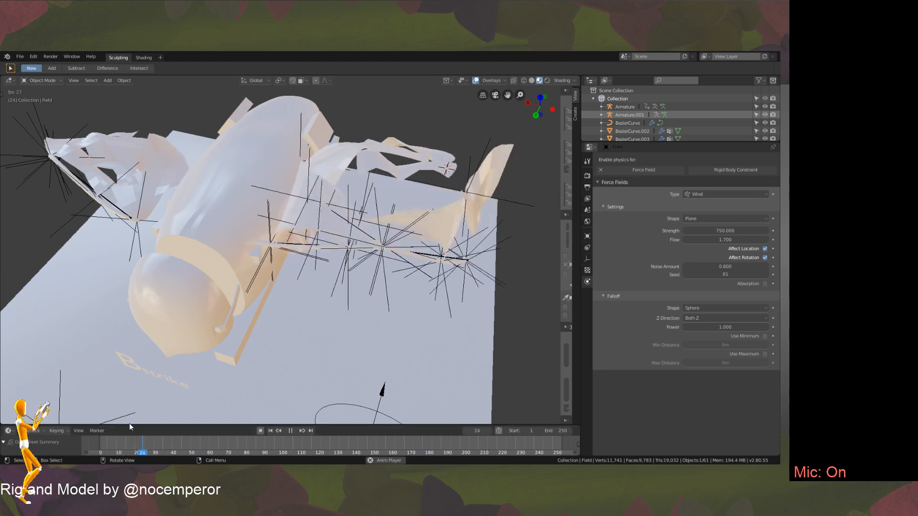
# Inspect the inner and outer sails on the animated wing during playback, stopping at frame 229 with the inner sail selected.
pyautogui.click(403, 232)
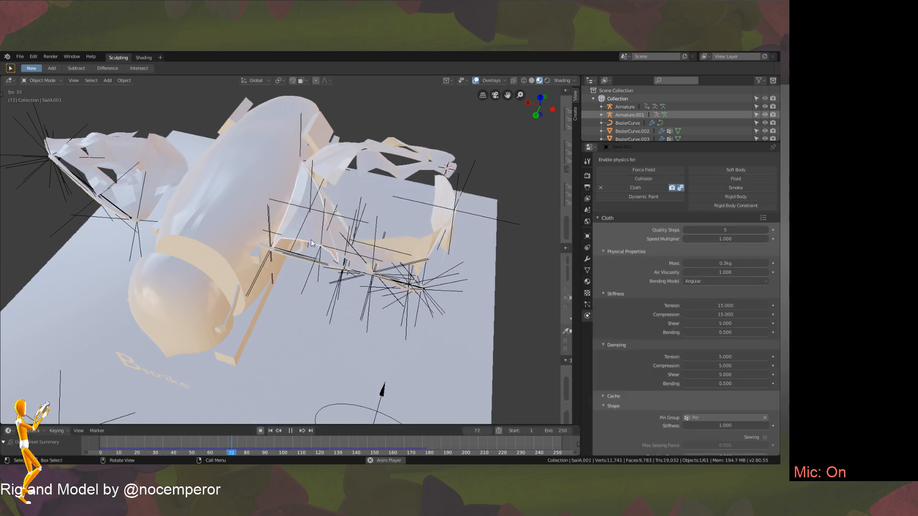
pyautogui.click(419, 248)
pyautogui.moveTo(418, 248); pyautogui.dragTo(308, 167, button='middle')
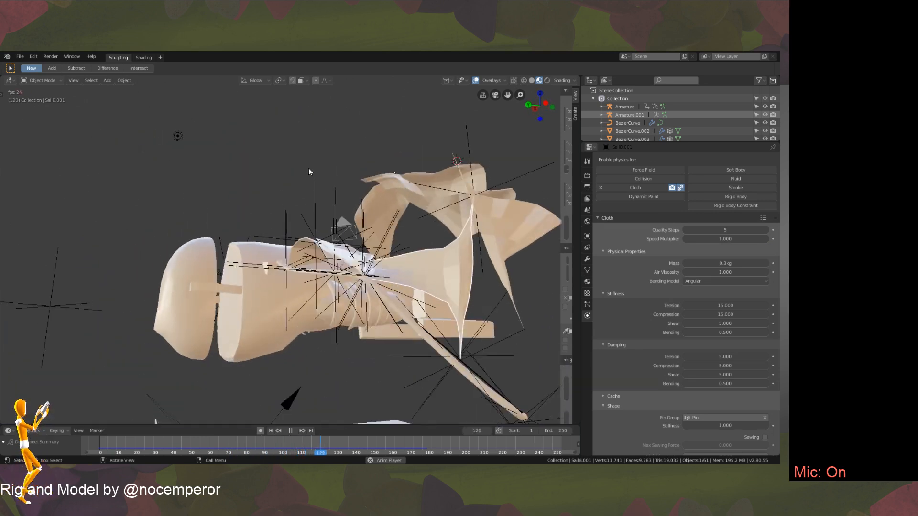
pyautogui.moveTo(347, 232); pyautogui.dragTo(377, 331, button='middle')
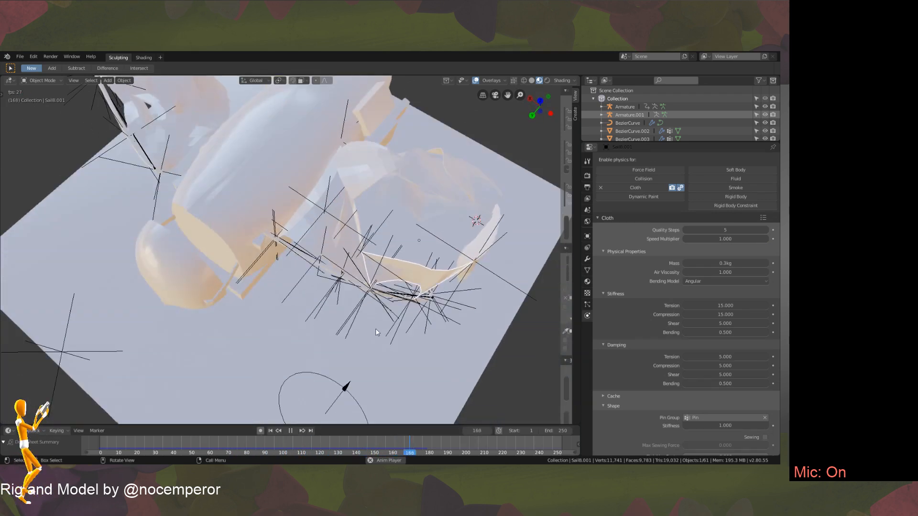
pyautogui.click(291, 430)
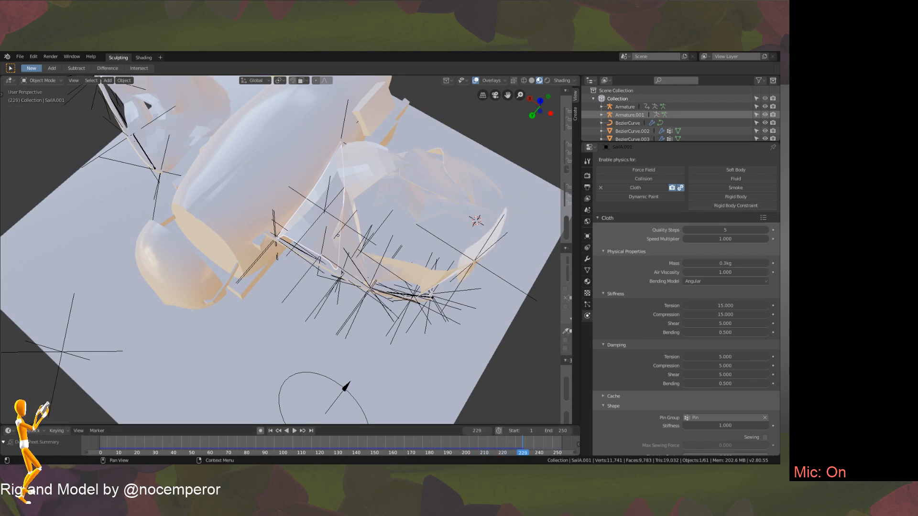
# Examine the inner sail's cloth settings, covering physical properties, stiffness, damping, shape, collision and the expanded Property Weights.
pyautogui.scroll(-5, 677, 262)
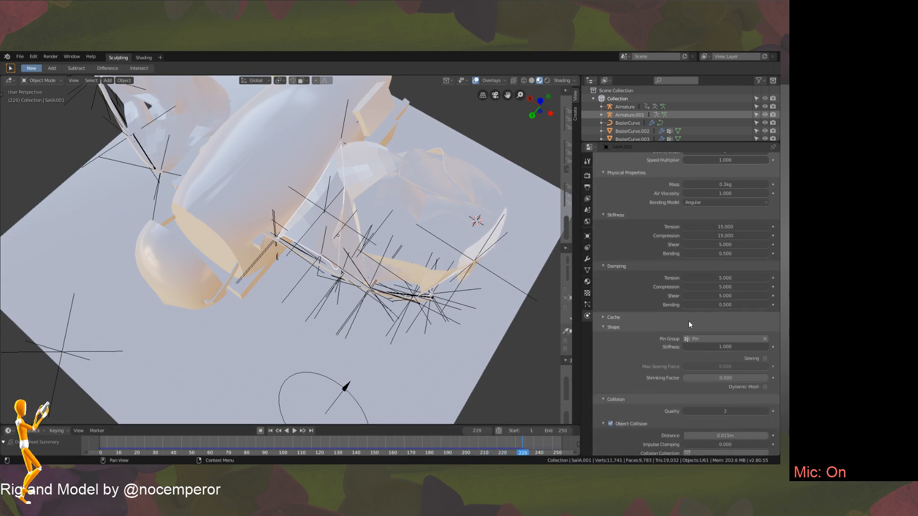
pyautogui.scroll(4, 689, 321)
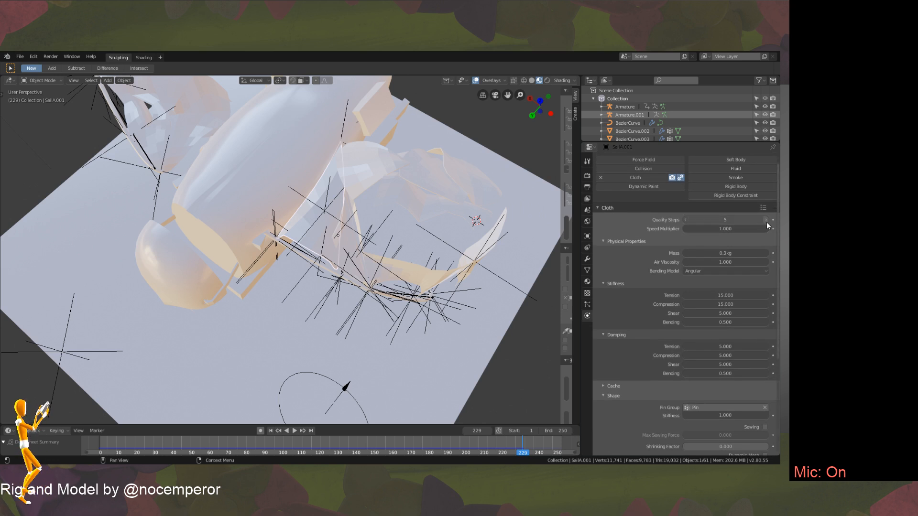
pyautogui.scroll(-8, 710, 320)
pyautogui.scroll(-1, 721, 252)
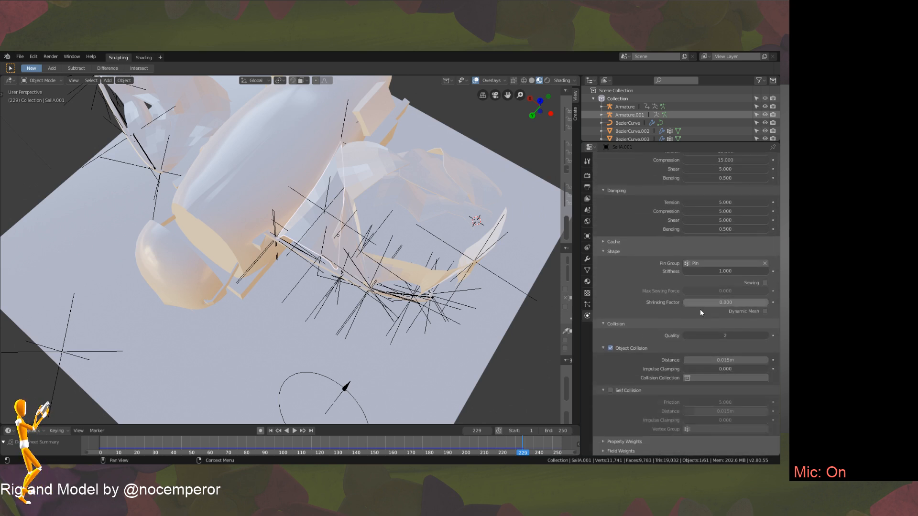
pyautogui.click(667, 440)
pyautogui.scroll(-6, 712, 234)
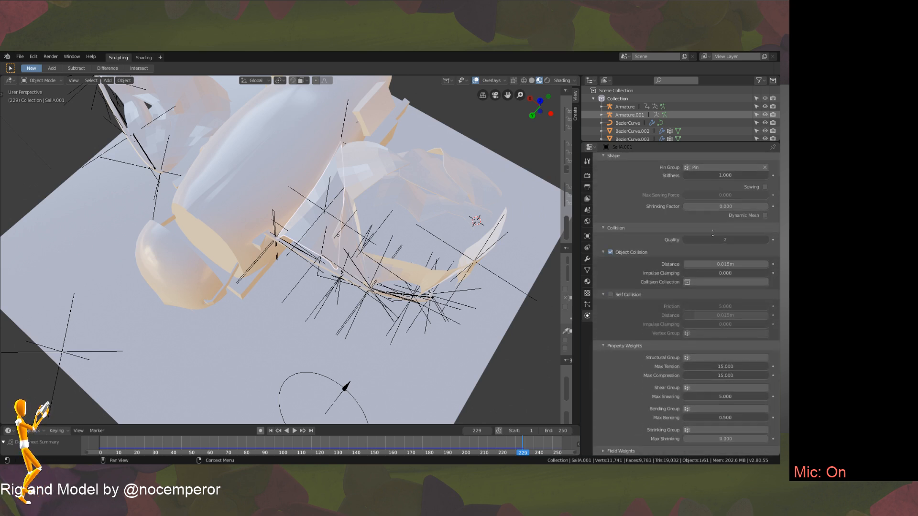
pyautogui.scroll(4, 699, 293)
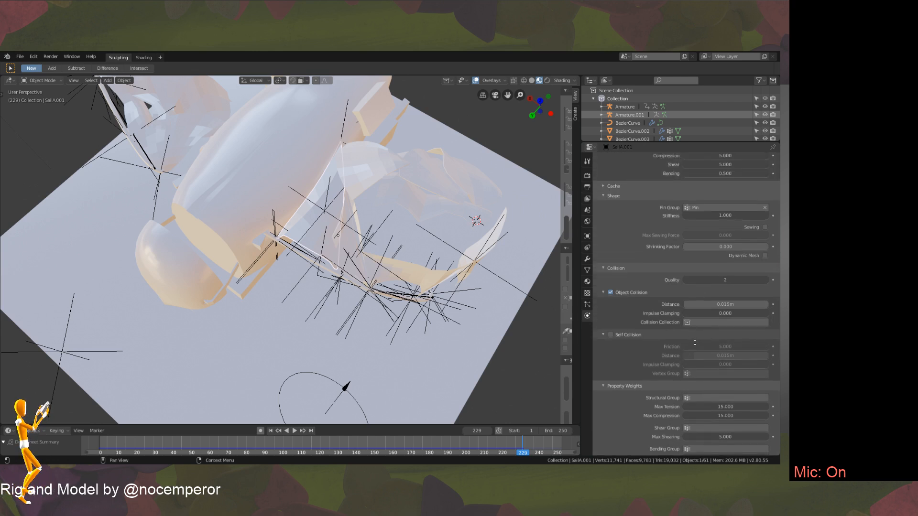
pyautogui.scroll(4, 707, 320)
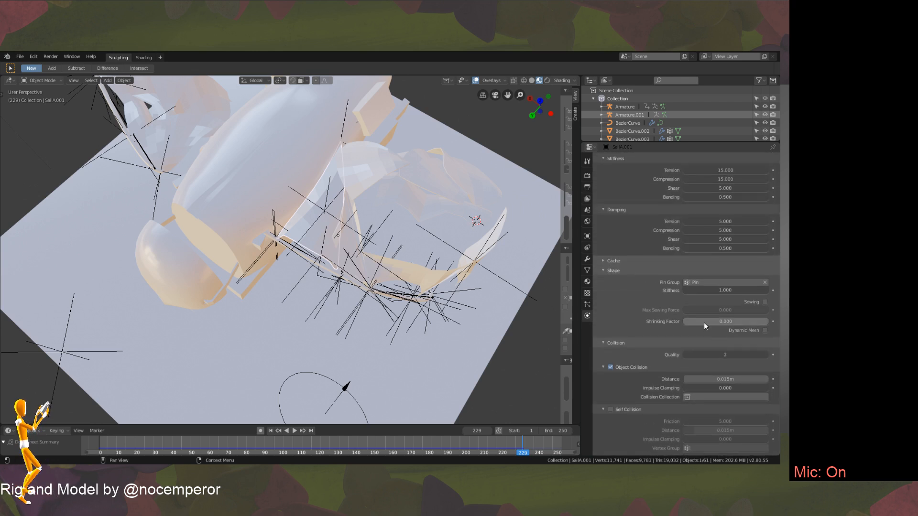
pyautogui.scroll(4, 703, 349)
pyautogui.scroll(-8, 702, 353)
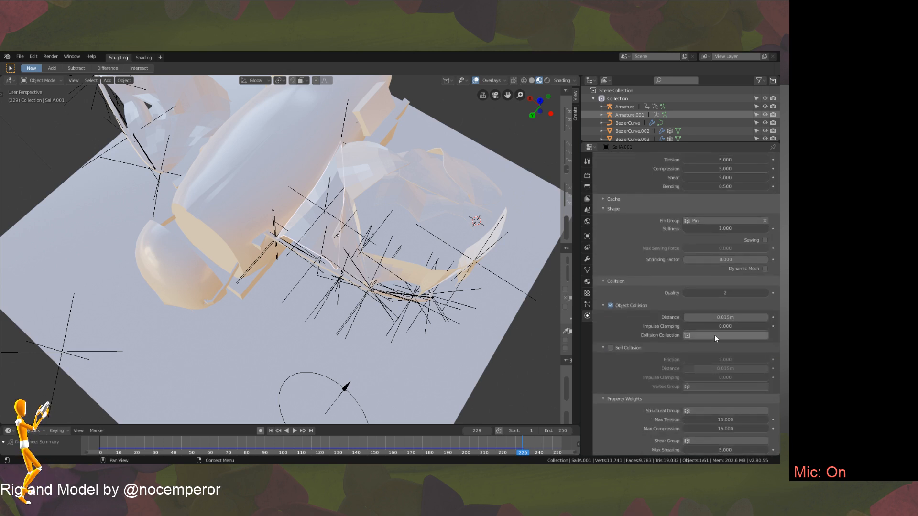
pyautogui.click(719, 335)
pyautogui.scroll(2, 706, 297)
pyautogui.scroll(12, 713, 286)
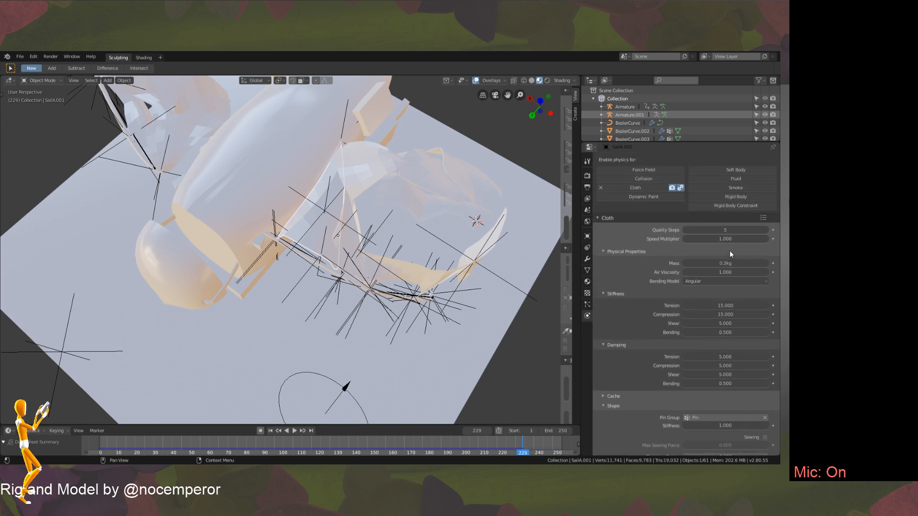
pyautogui.scroll(-5, 726, 263)
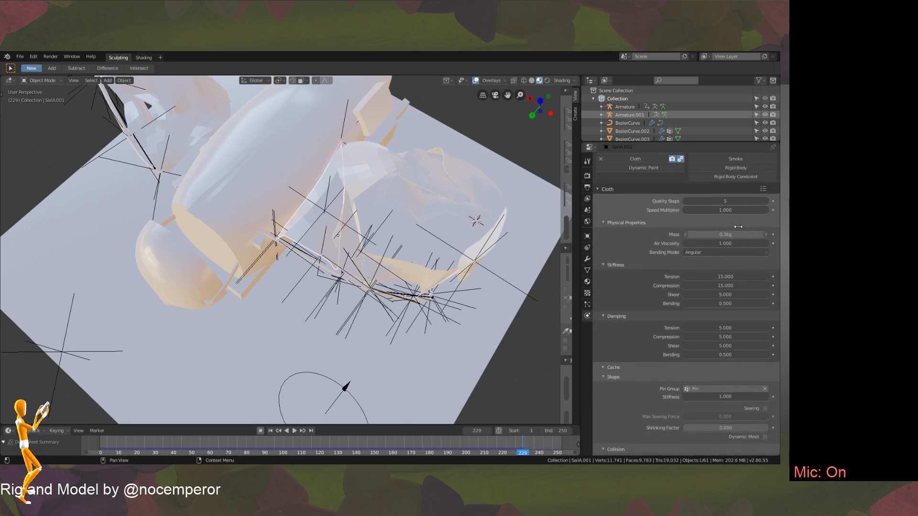
pyautogui.scroll(-5, 708, 270)
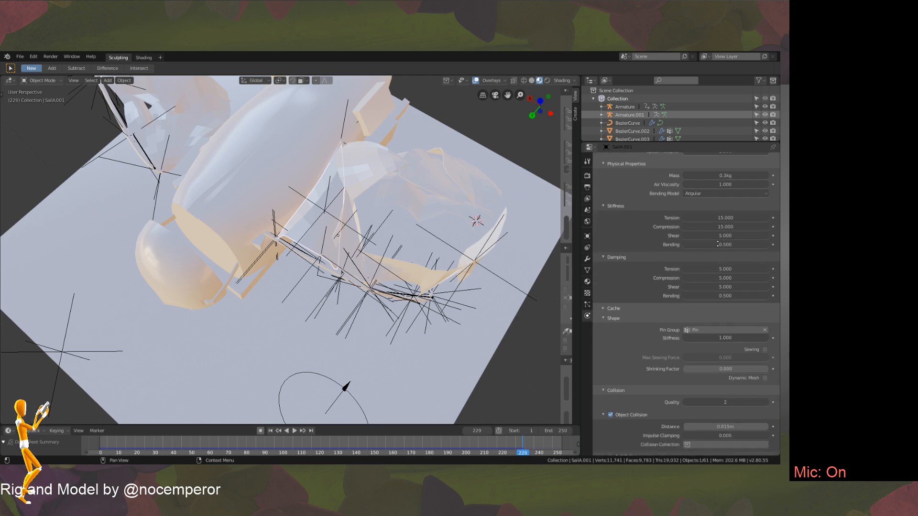
pyautogui.scroll(6, 703, 295)
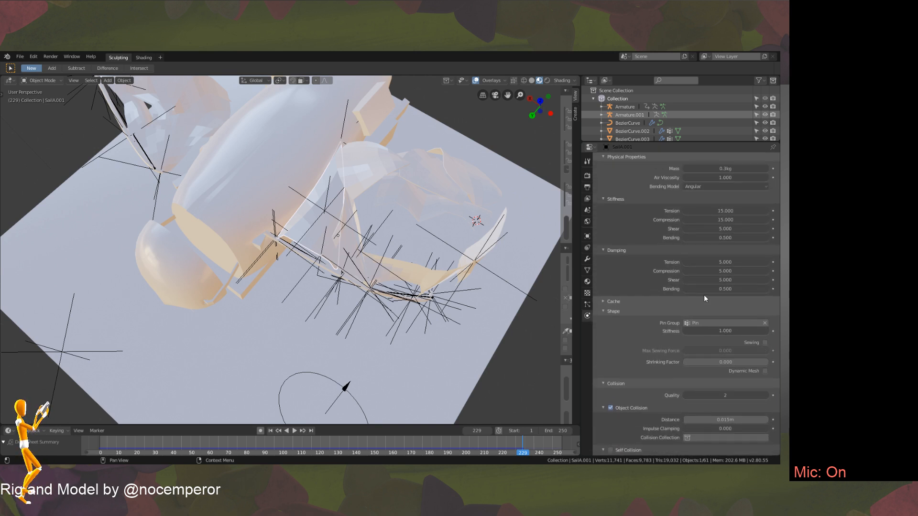
pyautogui.scroll(4, 713, 353)
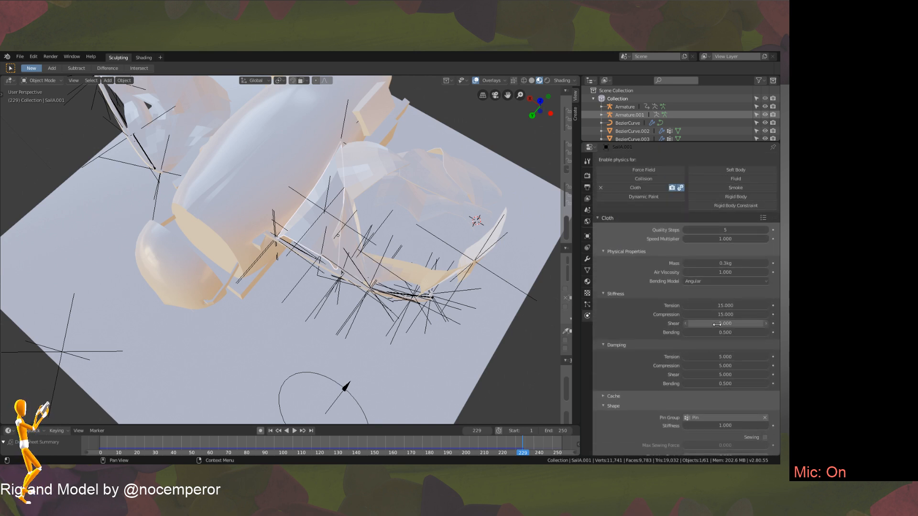
pyautogui.scroll(-8, 713, 342)
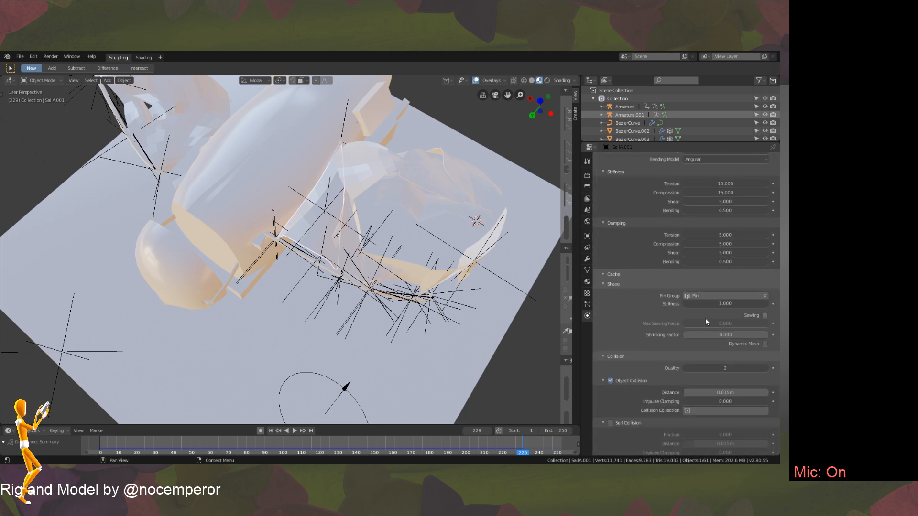
pyautogui.scroll(-7, 704, 317)
pyautogui.scroll(-2, 712, 291)
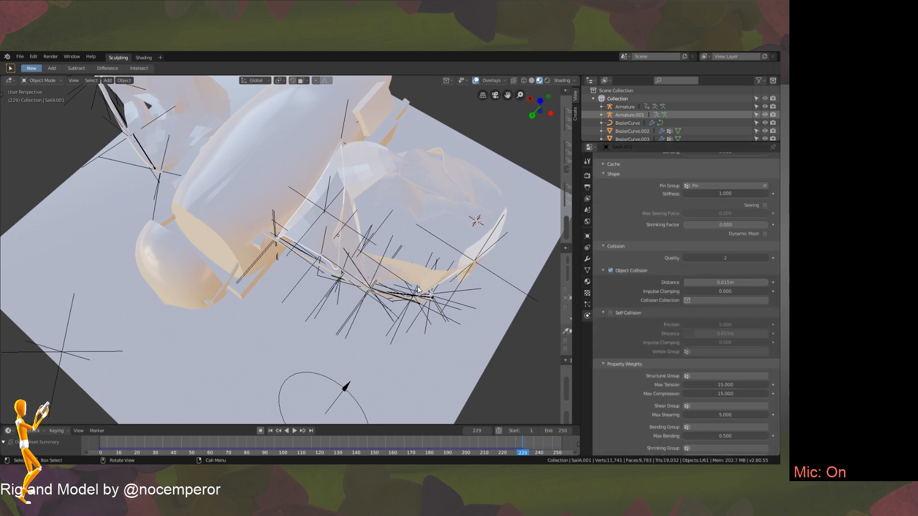
pyautogui.scroll(-1, 621, 273)
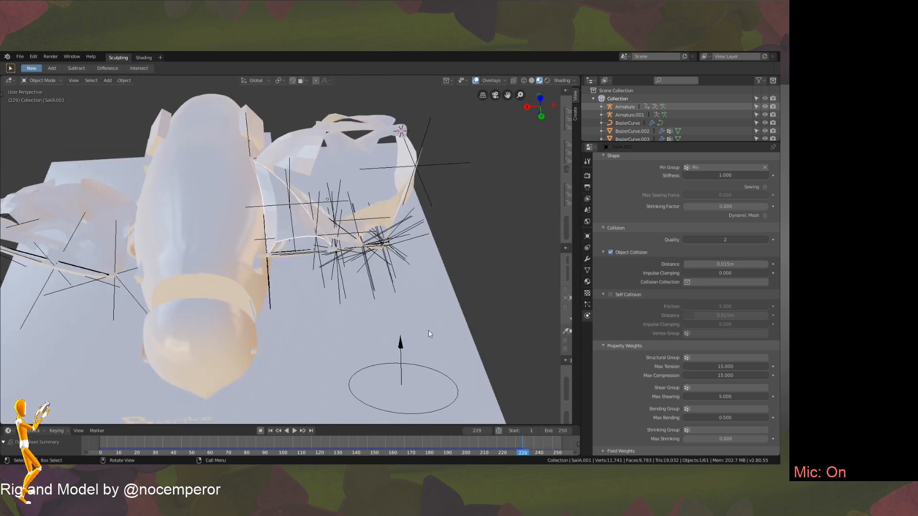
# Replay the animation from frame 0 while viewing the sails from several angles, stopping at frame 66.
pyautogui.press('space')
pyautogui.moveTo(116, 438); pyautogui.dragTo(98, 437, button='right')
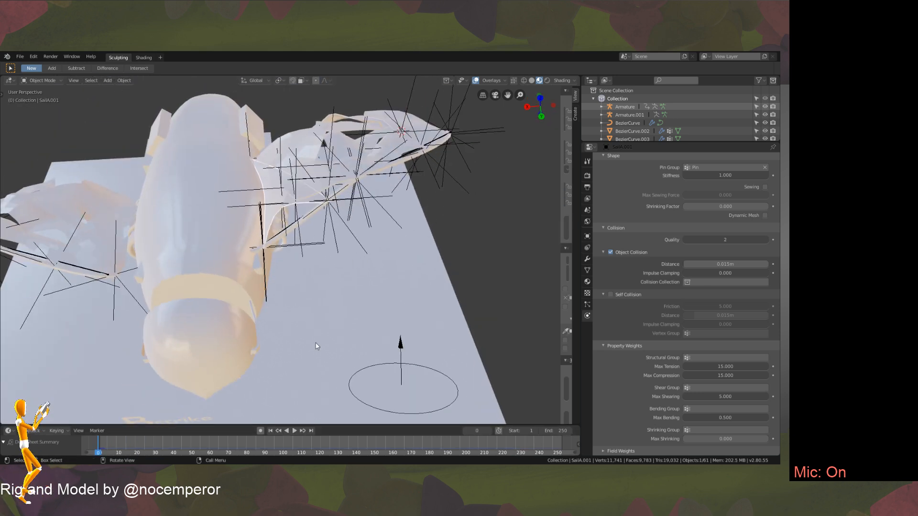
pyautogui.click(292, 431)
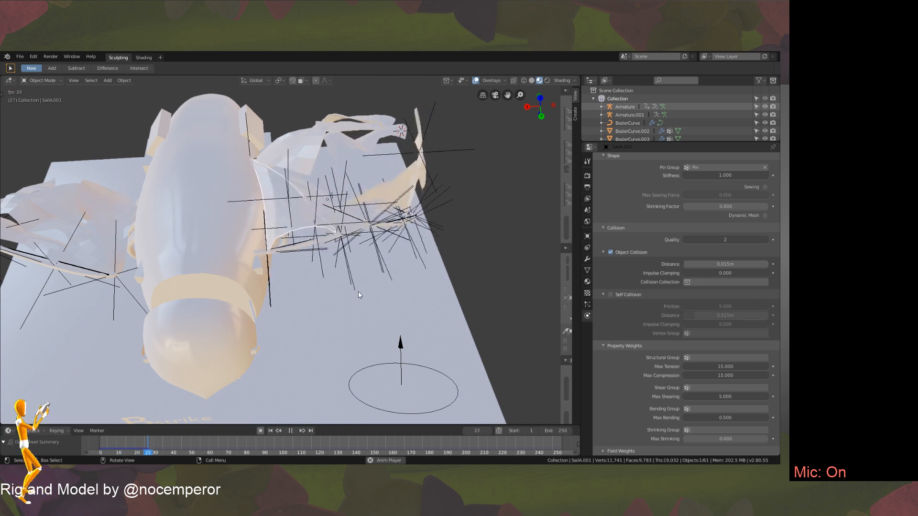
pyautogui.moveTo(358, 297); pyautogui.dragTo(241, 282, button='middle')
pyautogui.moveTo(188, 443); pyautogui.dragTo(99, 437, button='right')
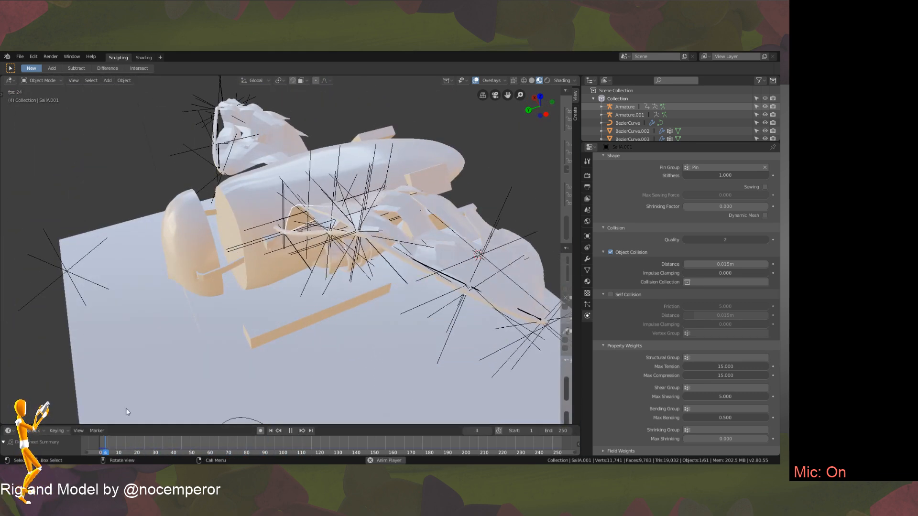
pyautogui.click(291, 431)
pyautogui.moveTo(359, 306); pyautogui.dragTo(376, 279, button='middle')
pyautogui.moveTo(408, 317); pyautogui.dragTo(367, 295, button='middle')
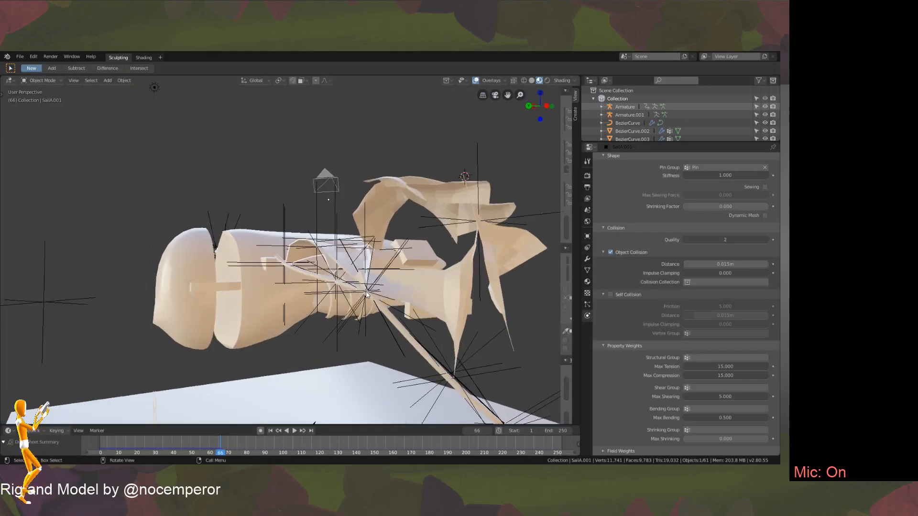
# Hook the outer sail's selected vertices to a new empty at frame 11.
pyautogui.moveTo(497, 286); pyautogui.dragTo(500, 299, button='middle')
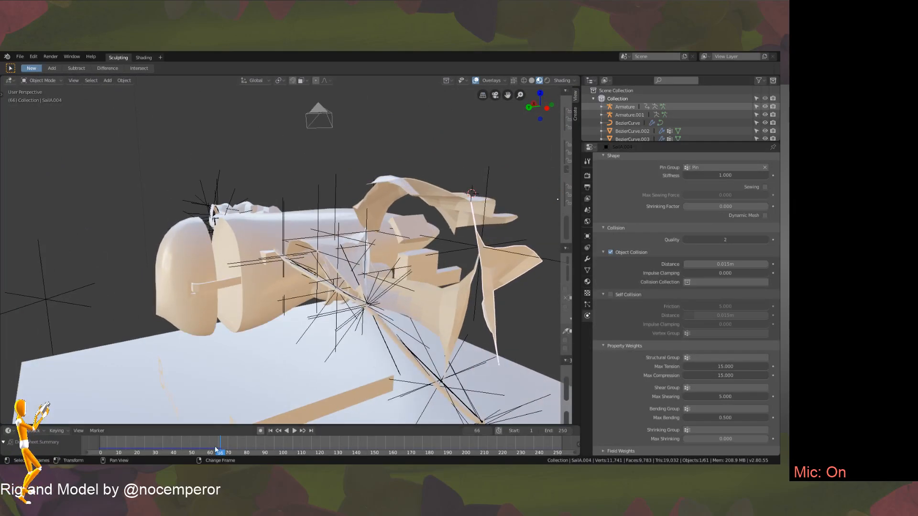
pyautogui.moveTo(215, 449); pyautogui.dragTo(96, 442, button='right')
pyautogui.moveTo(463, 230)
pyautogui.mouseDown(button='middle')
pyautogui.moveTo(488, 281)
pyautogui.moveTo(478, 233)
pyautogui.mouseUp(button='middle')
pyautogui.press('space')
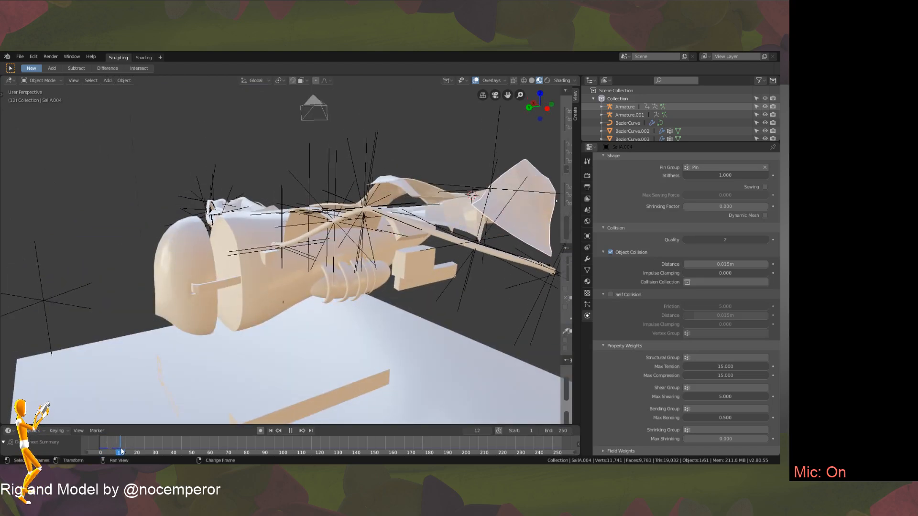
pyautogui.moveTo(471, 267)
pyautogui.mouseDown(button='middle')
pyautogui.moveTo(474, 310)
pyautogui.moveTo(486, 284)
pyautogui.moveTo(481, 259)
pyautogui.mouseUp(button='middle')
pyautogui.press('Tab')
pyautogui.hotkey('ctrl', 'h')
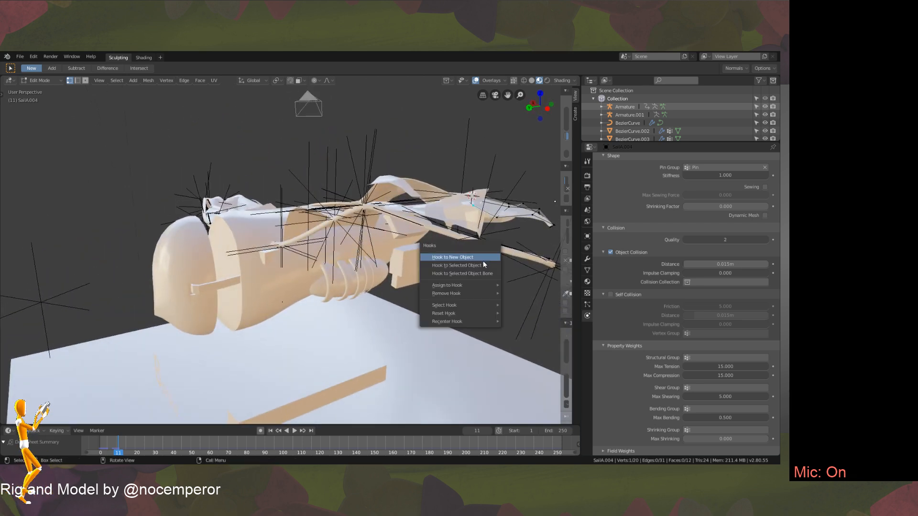
pyautogui.click(480, 256)
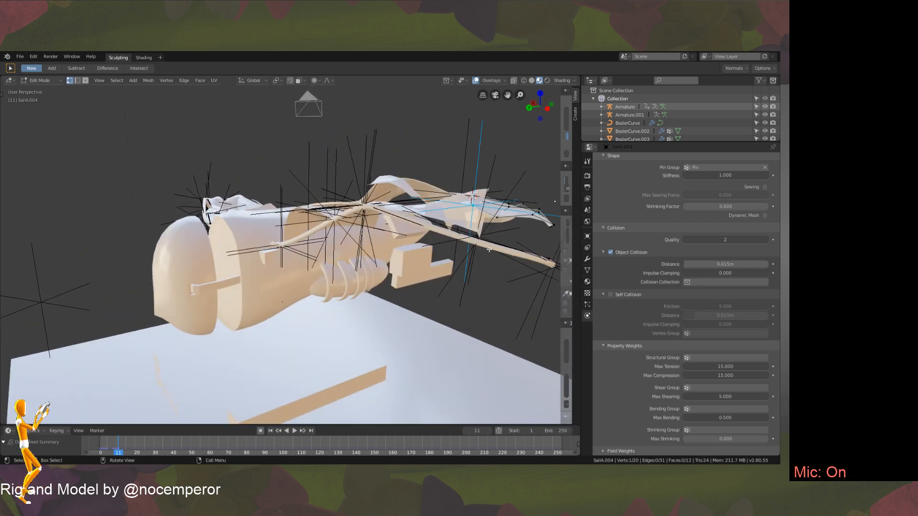
pyautogui.press('Tab')
# Parent the new hook empty to the neighbouring empty on the wing spar at frame 0, using the Object parent type.
pyautogui.moveTo(480, 256); pyautogui.dragTo(494, 260, button='middle')
pyautogui.click(490, 196)
pyautogui.moveTo(494, 165); pyautogui.dragTo(485, 229, button='middle')
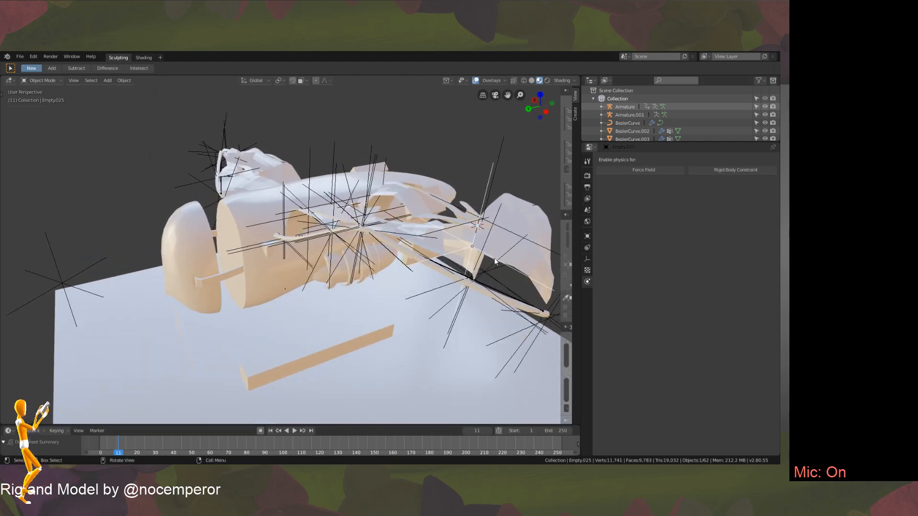
pyautogui.keyDown('shift'); pyautogui.click(492, 262); pyautogui.keyUp('shift')
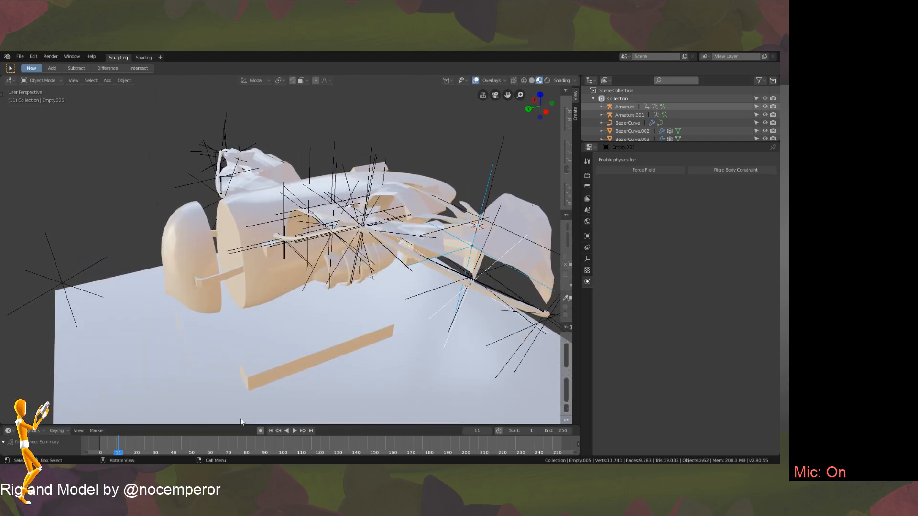
pyautogui.moveTo(127, 453); pyautogui.dragTo(81, 446, button='right')
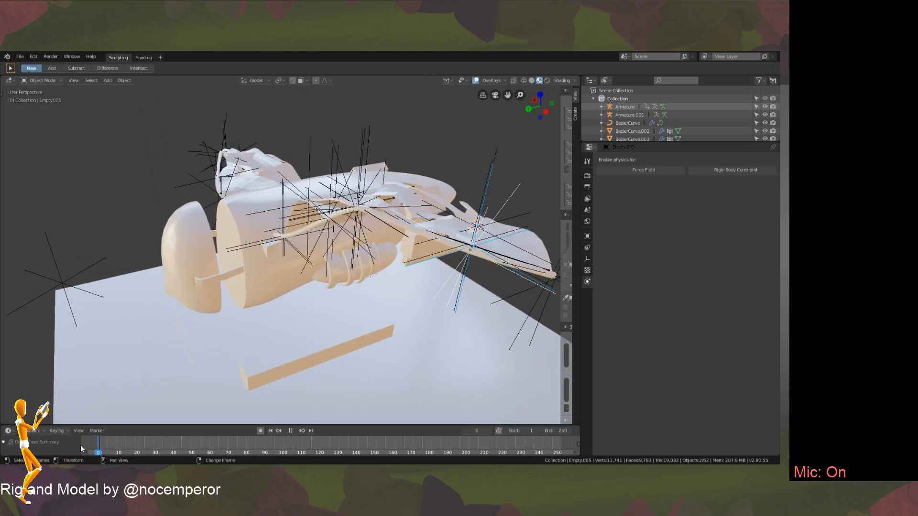
pyautogui.moveTo(454, 227); pyautogui.dragTo(481, 228, button='middle')
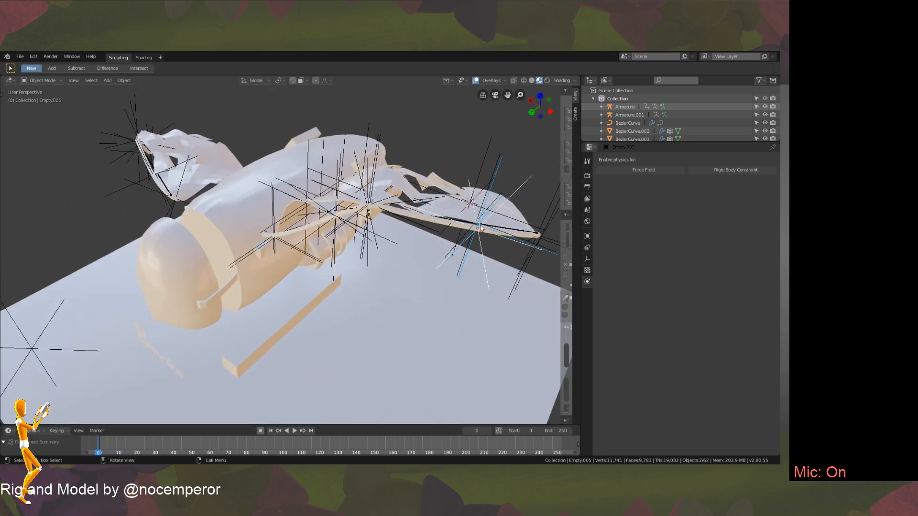
pyautogui.click(458, 190)
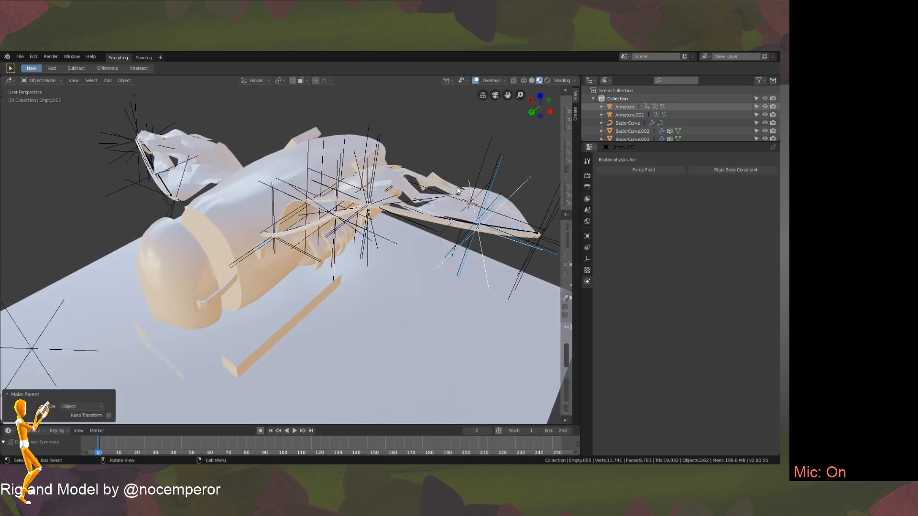
# Replay the animation repeatedly to examine the outer sail's attachment from several angles, ending back at frame 0.
pyautogui.click(295, 430)
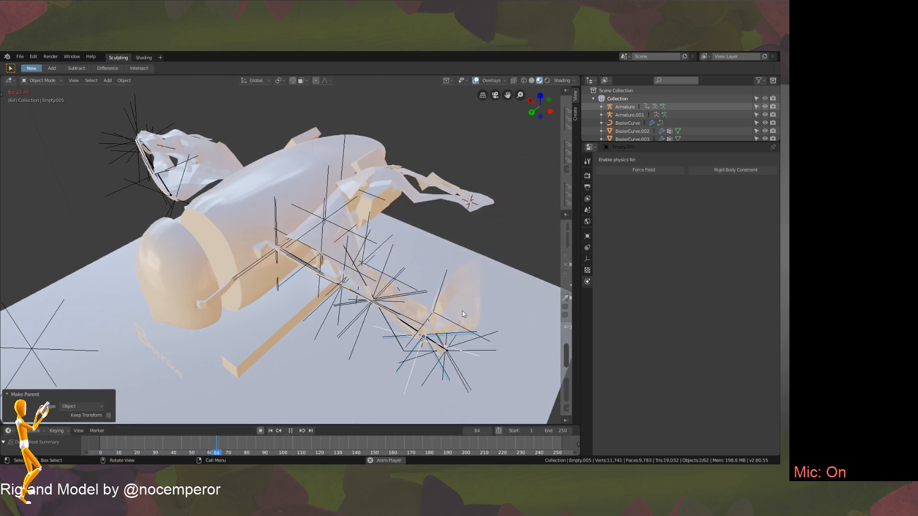
pyautogui.moveTo(463, 314)
pyautogui.mouseDown(button='middle')
pyautogui.moveTo(436, 268)
pyautogui.moveTo(475, 309)
pyautogui.mouseUp(button='middle')
pyautogui.rightClick(214, 446)
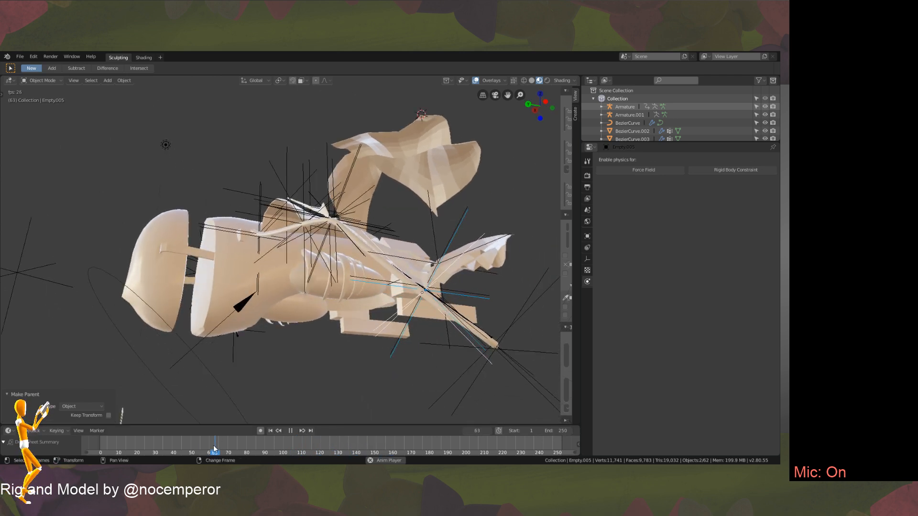
pyautogui.moveTo(214, 449); pyautogui.dragTo(98, 451, button='right')
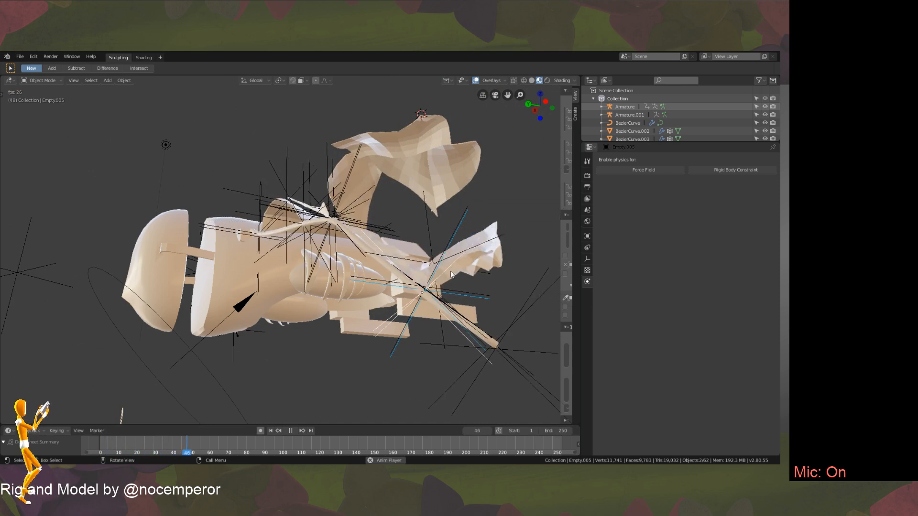
pyautogui.moveTo(455, 288); pyautogui.dragTo(414, 356, button='middle')
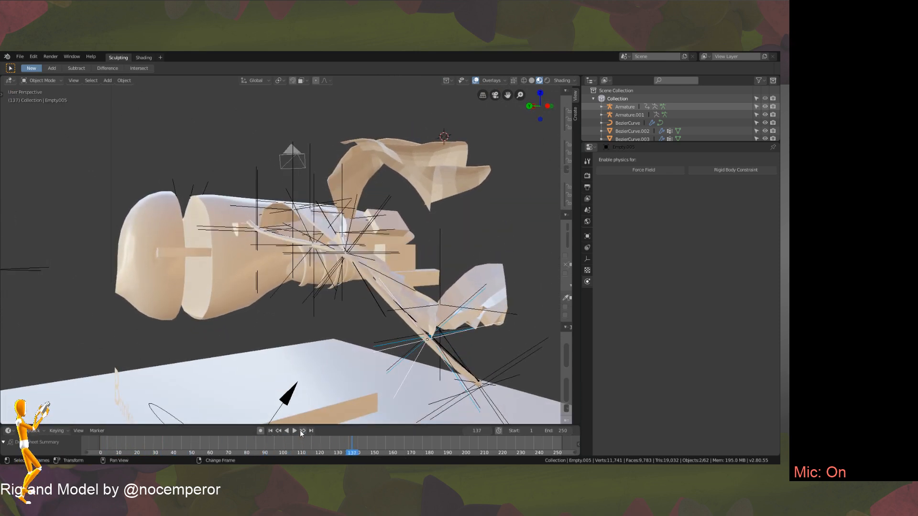
pyautogui.rightClick(274, 439)
pyautogui.moveTo(208, 445); pyautogui.dragTo(97, 448, button='right')
pyautogui.press('space')
# Select the outer sail and inspect its mesh vertices in Edit Mode, returning to Object Mode.
pyautogui.moveTo(481, 258); pyautogui.dragTo(416, 286, button='middle')
pyautogui.click(453, 226)
pyautogui.moveTo(453, 226); pyautogui.dragTo(462, 260, button='middle')
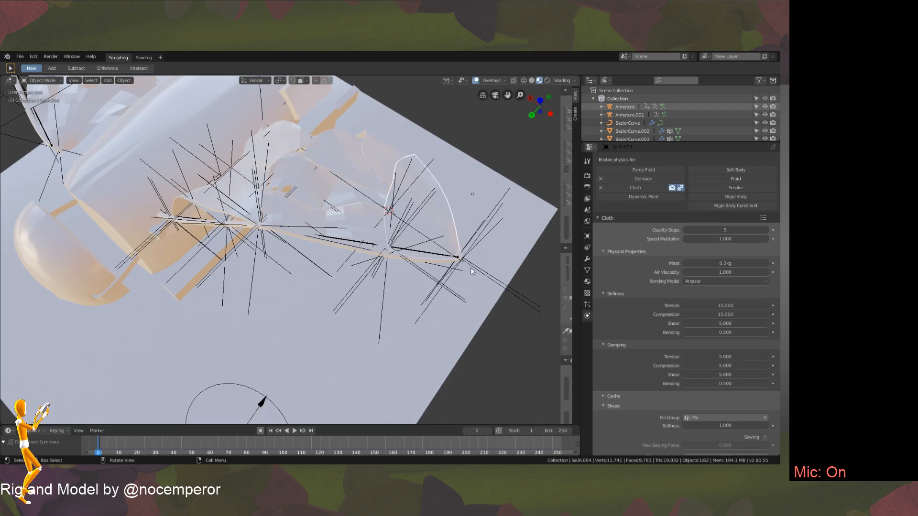
pyautogui.press('Tab')
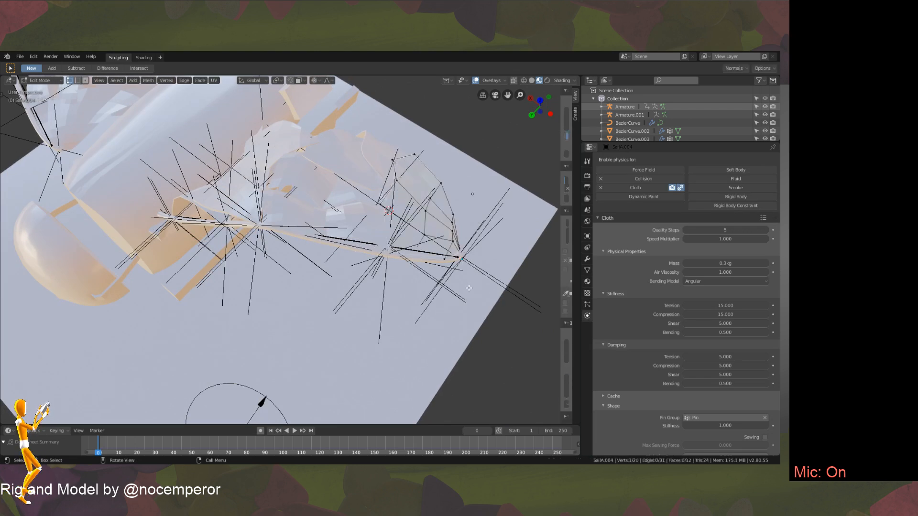
pyautogui.press('Tab')
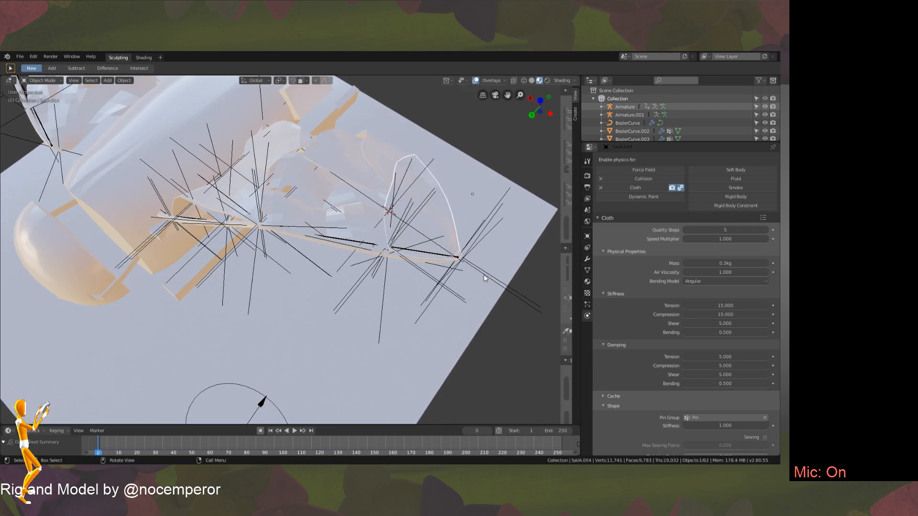
pyautogui.click(488, 280)
pyautogui.press('g')
pyautogui.click(497, 238)
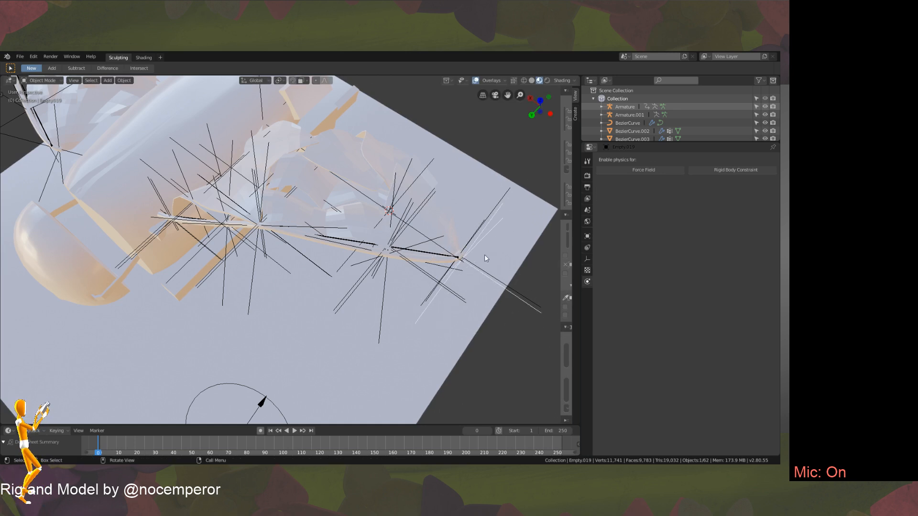
pyautogui.moveTo(484, 254); pyautogui.dragTo(483, 313, button='middle')
pyautogui.press('g')
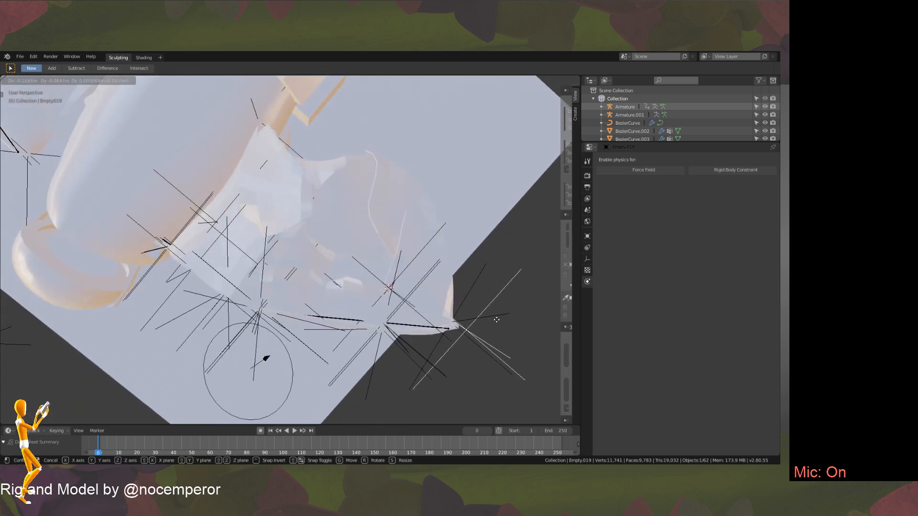
pyautogui.rightClick(482, 371)
# Assign the outer sail's vertices at the wingtip corner to its Pin vertex group in Edit Mode, returning to Object Mode.
pyautogui.click(452, 302)
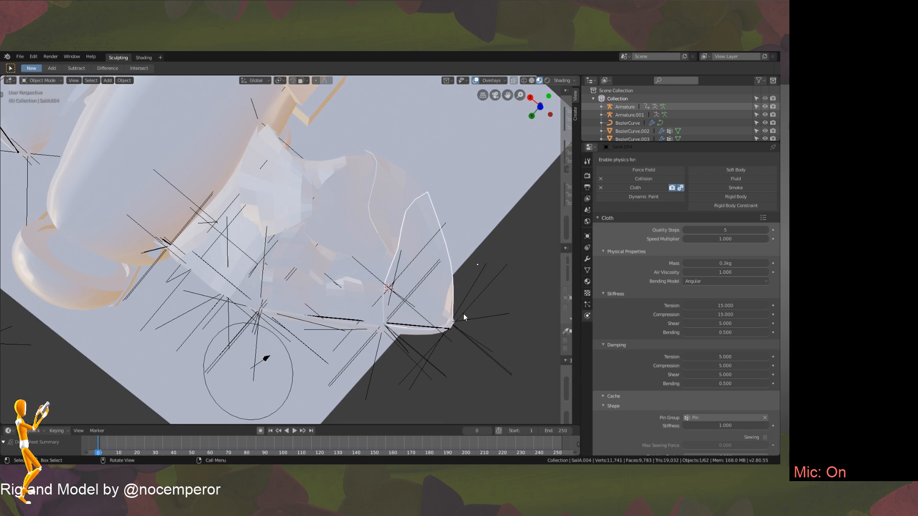
pyautogui.moveTo(463, 313); pyautogui.dragTo(476, 283, button='middle')
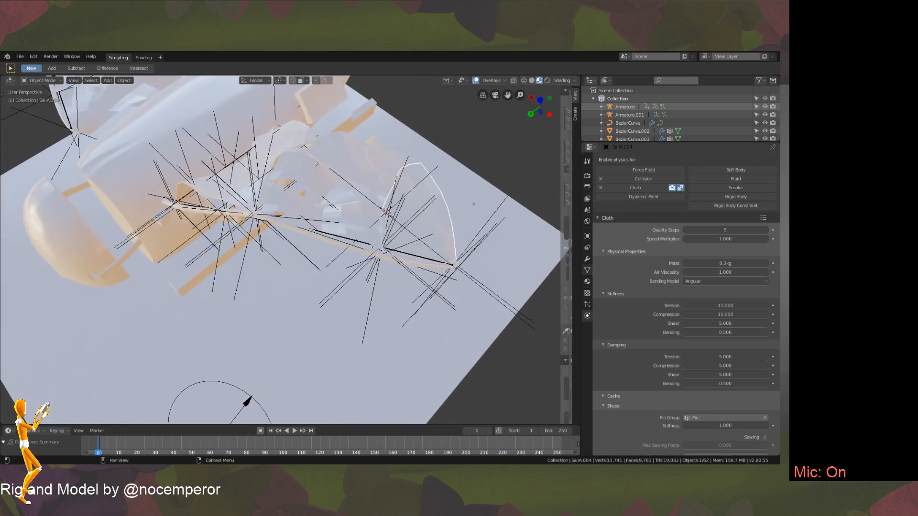
pyautogui.click(587, 270)
pyautogui.click(626, 194)
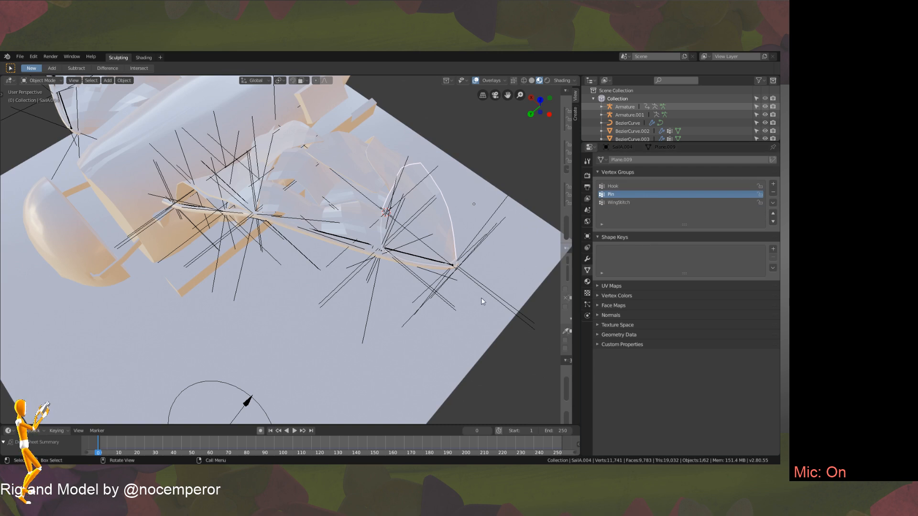
pyautogui.press('Tab')
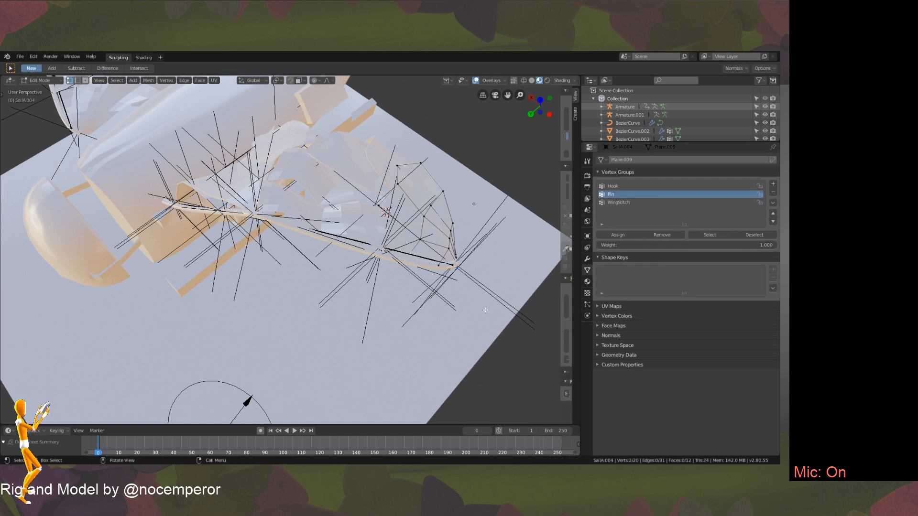
pyautogui.moveTo(470, 316); pyautogui.dragTo(438, 318, button='middle')
pyautogui.press('c')
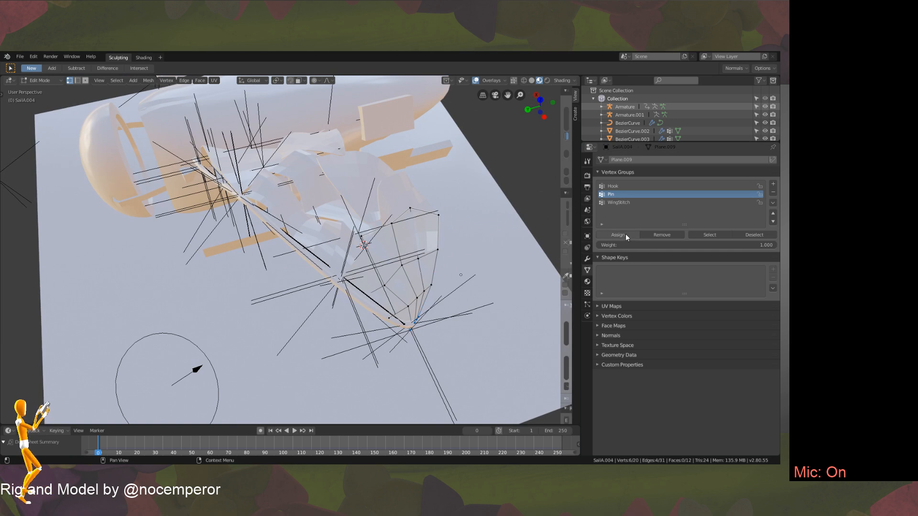
pyautogui.press('Tab')
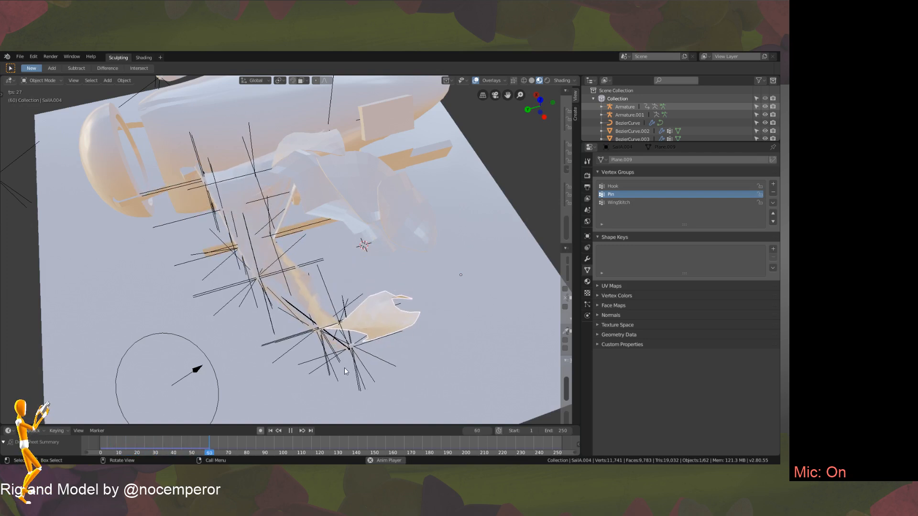
# Narrow the outer sail's wingtip vertex selection in Edit Mode while refining its Pin group, and return to Object Mode.
pyautogui.press('Tab')
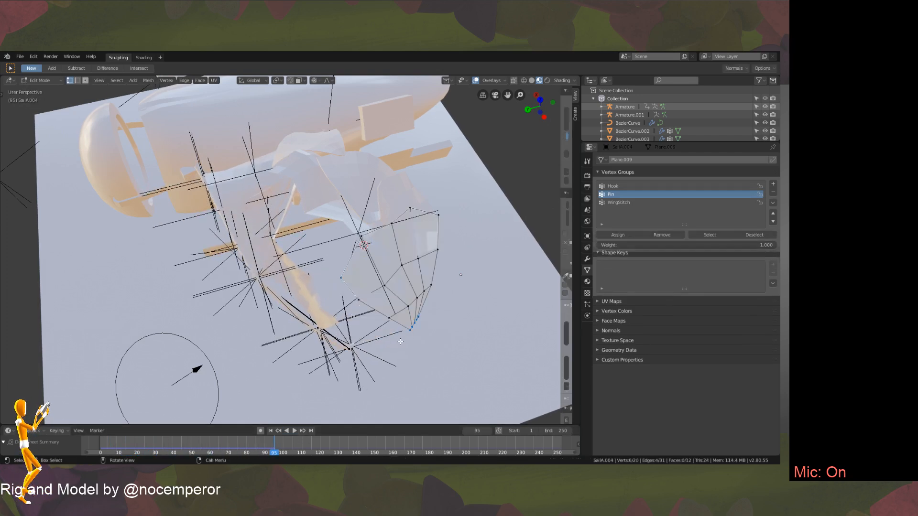
pyautogui.moveTo(373, 278); pyautogui.dragTo(422, 312, button='middle')
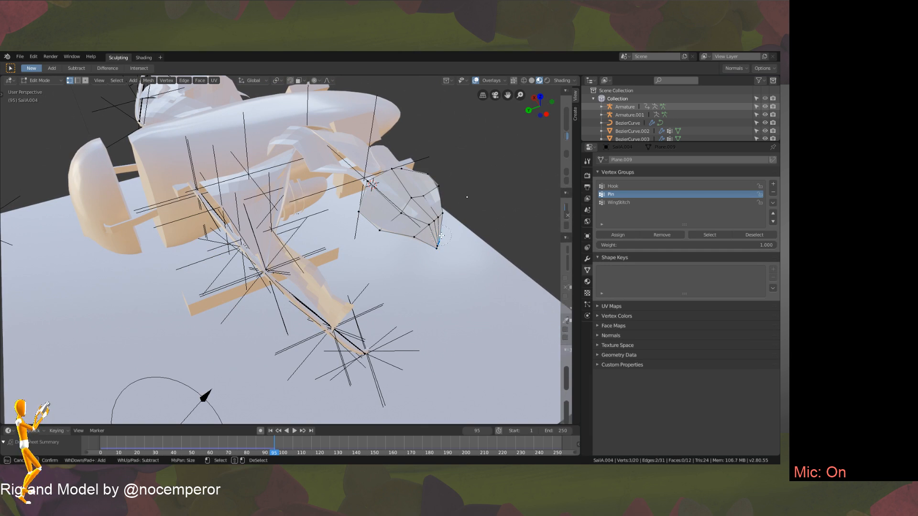
pyautogui.press('Tab')
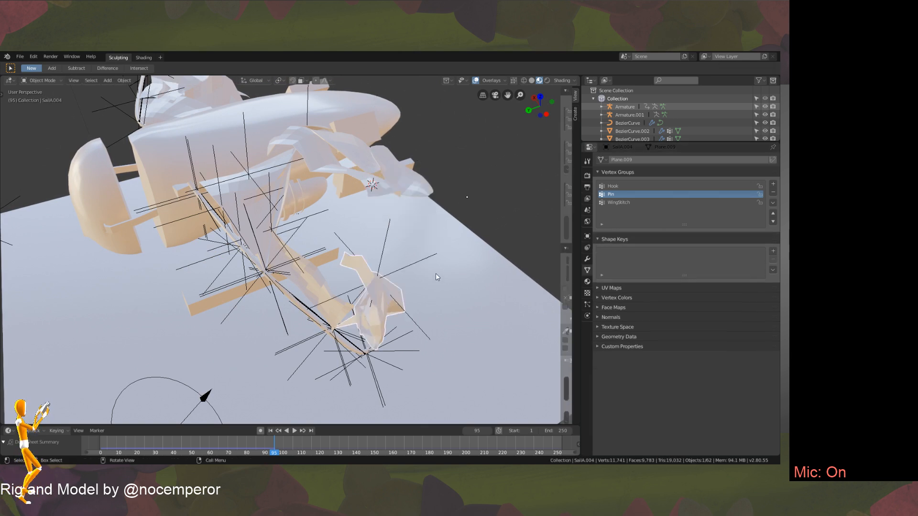
# Replay the animation from frame 0 and examine the outer sail's attachment at the wingtip from several angles.
pyautogui.moveTo(178, 440); pyautogui.dragTo(98, 440, button='right')
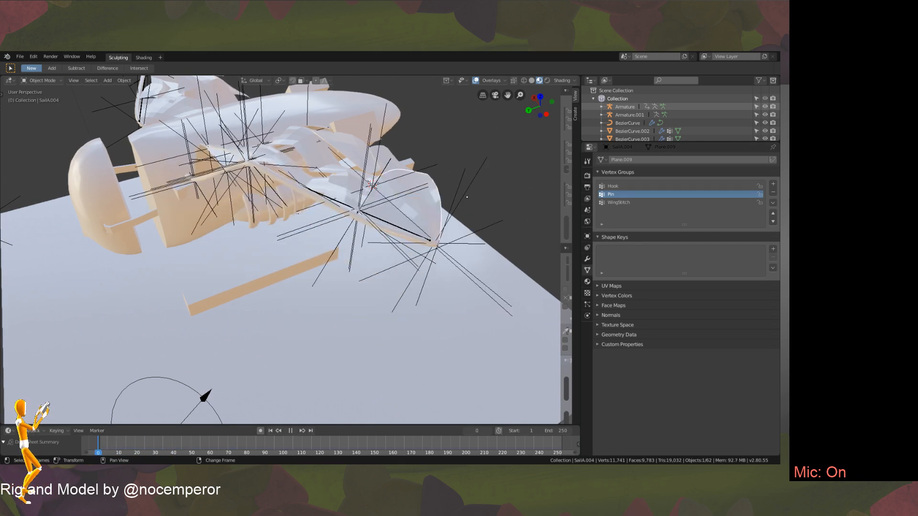
pyautogui.click(294, 431)
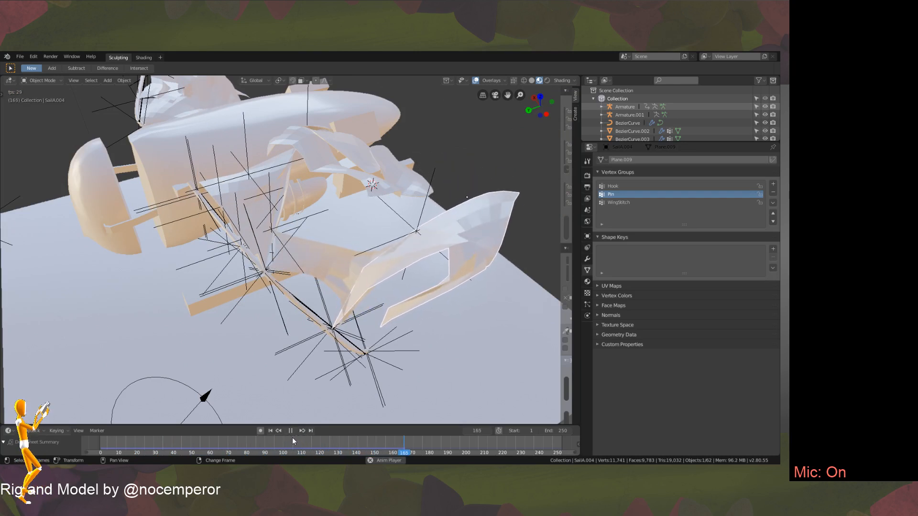
pyautogui.moveTo(191, 445); pyautogui.dragTo(100, 447, button='right')
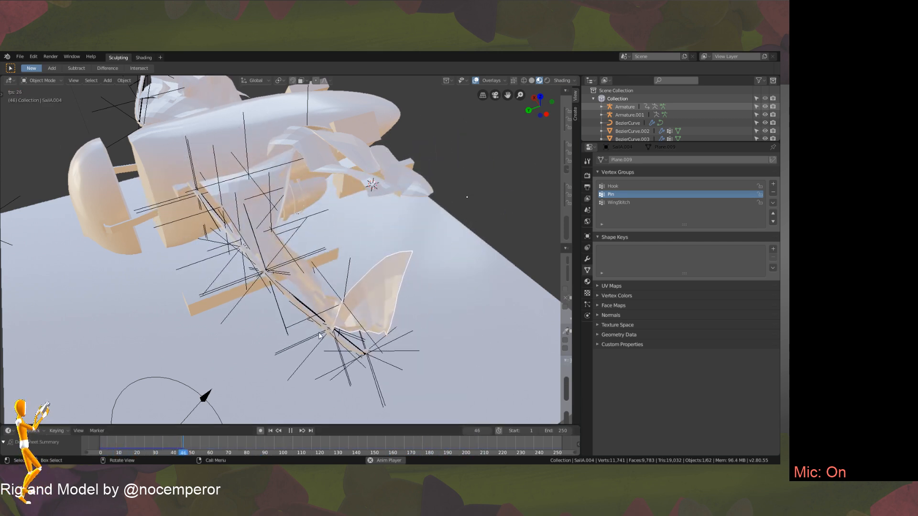
pyautogui.moveTo(320, 337); pyautogui.dragTo(338, 269, button='middle')
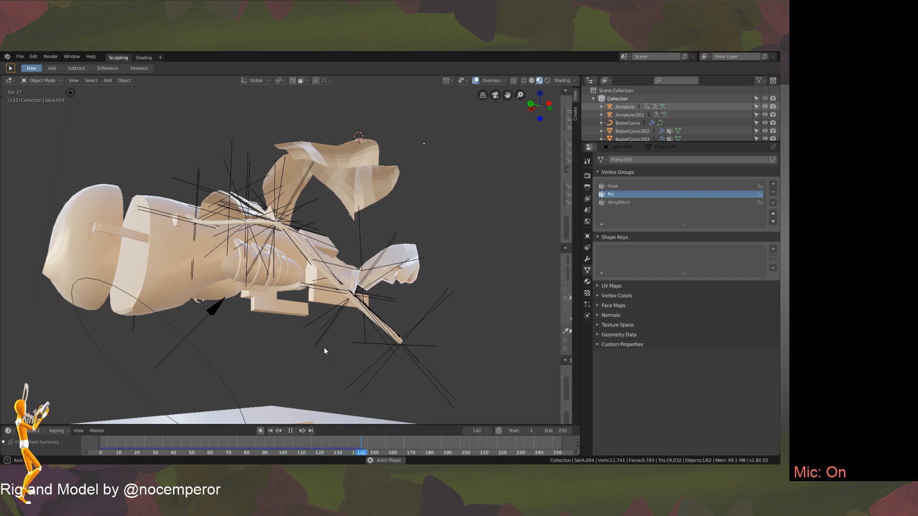
pyautogui.moveTo(324, 350)
pyautogui.mouseDown(button='middle')
pyautogui.moveTo(277, 325)
pyautogui.moveTo(272, 334)
pyautogui.moveTo(280, 346)
pyautogui.moveTo(305, 319)
pyautogui.moveTo(320, 341)
pyautogui.mouseUp(button='middle')
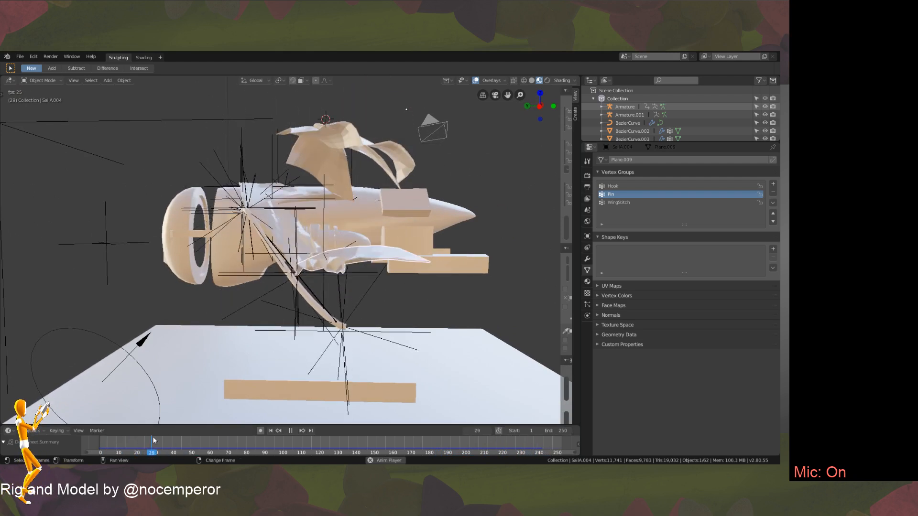
pyautogui.press('space')
pyautogui.moveTo(318, 415); pyautogui.dragTo(414, 324, button='middle')
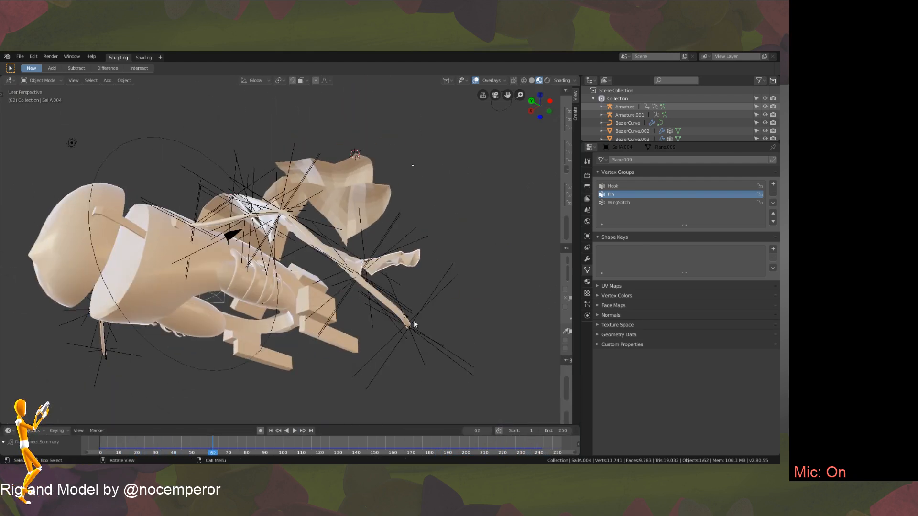
# Undo the deletion of the wingtip's parent empty and delete the outer sail's extra hook empty there instead.
pyautogui.press('Delete')
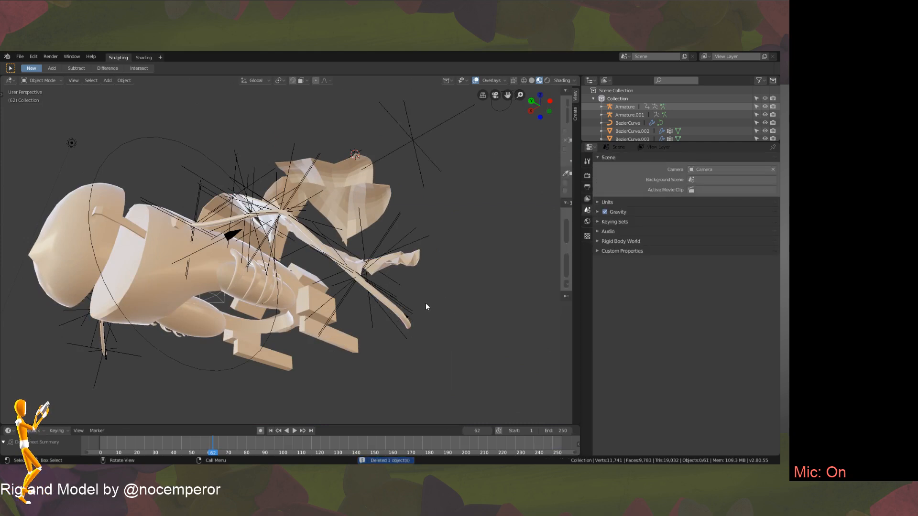
pyautogui.hotkey('ctrl', 'z')
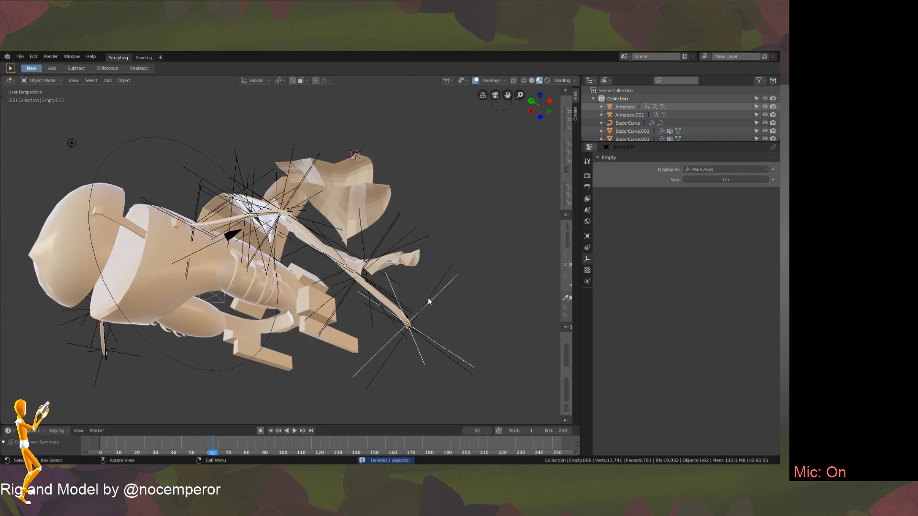
pyautogui.press('Delete')
# Replay the animation without the extra hook empty to check the outer sail, ending back at frame 0.
pyautogui.hotkey('shift', 'Left')
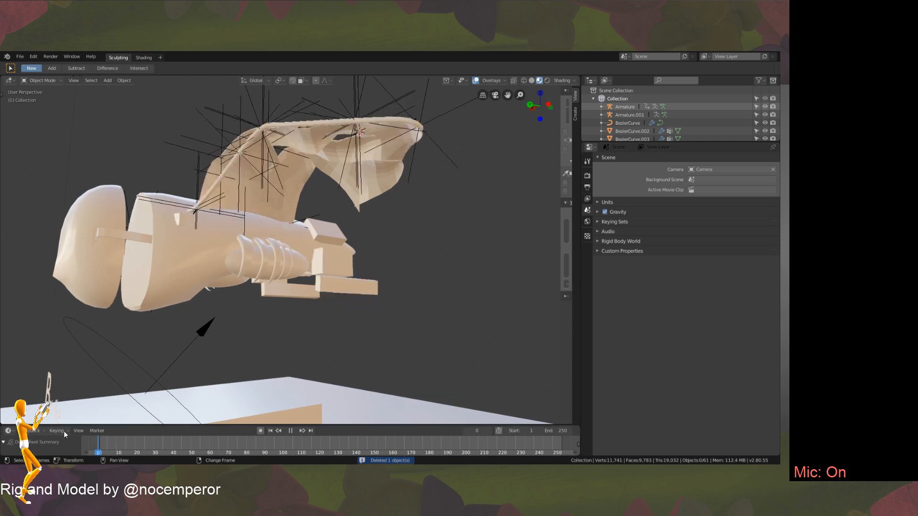
pyautogui.press('space')
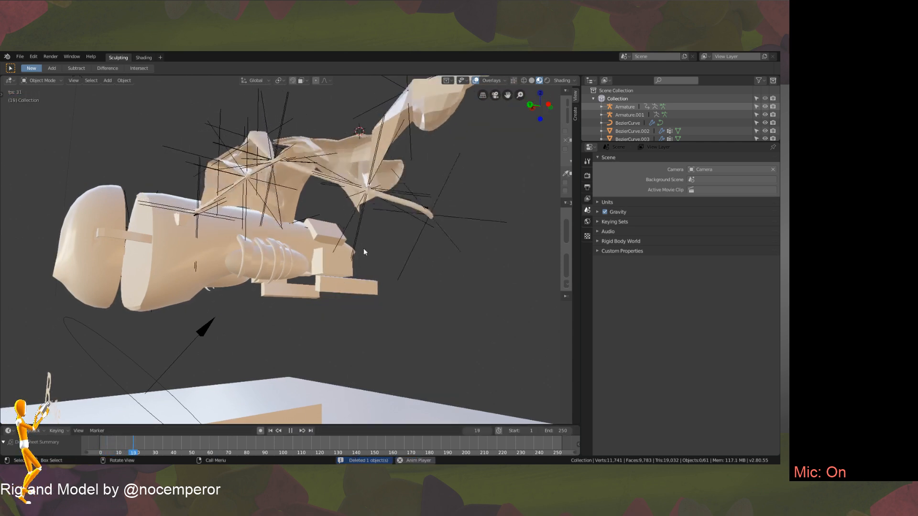
pyautogui.hotkey('shift', 'Left')
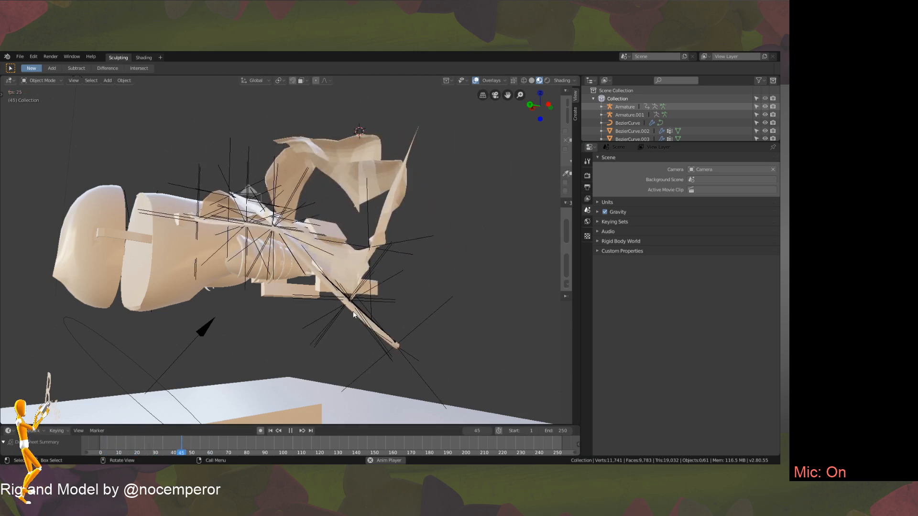
pyautogui.moveTo(354, 316); pyautogui.dragTo(386, 373, button='middle')
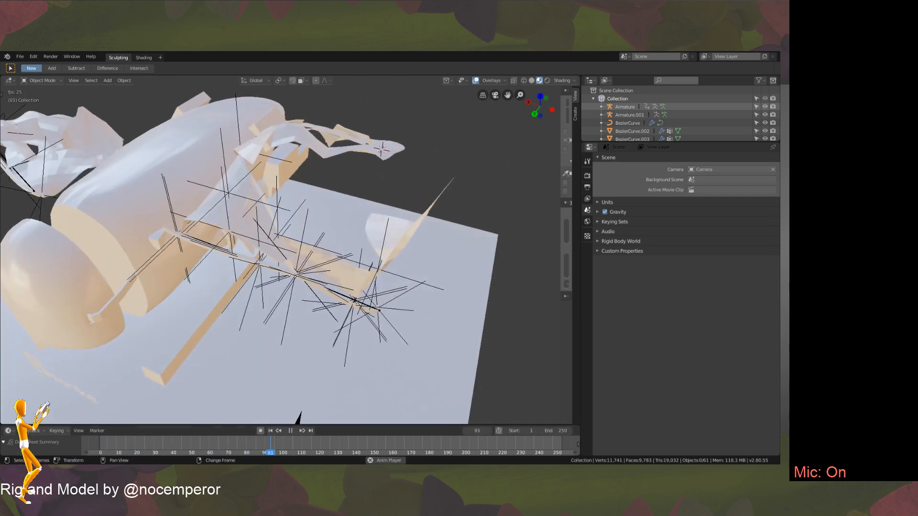
pyautogui.click(287, 432)
pyautogui.rightClick(98, 446)
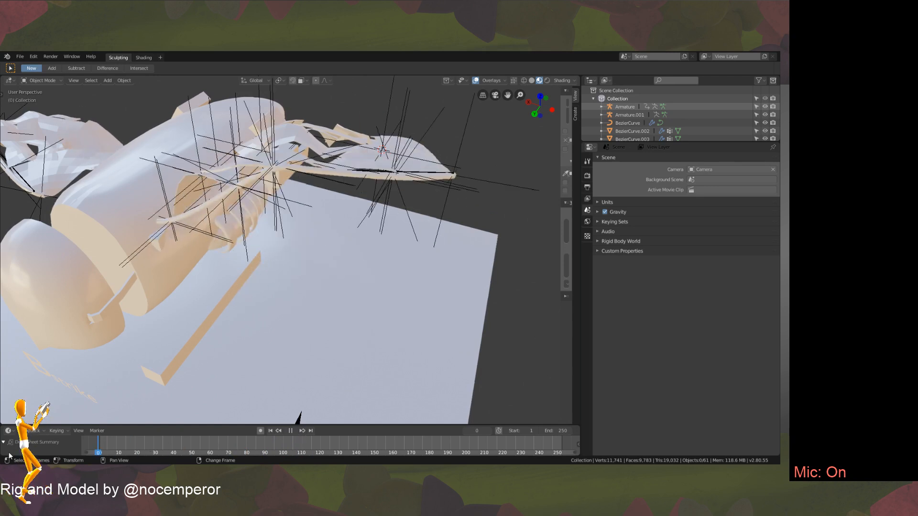
# Assign the outer sail's vertices near the wingtip and along its outer edge to the Pin vertex group with weight 1.000.
pyautogui.click(425, 151)
pyautogui.press('Tab')
pyautogui.moveTo(425, 151); pyautogui.dragTo(470, 227, button='middle')
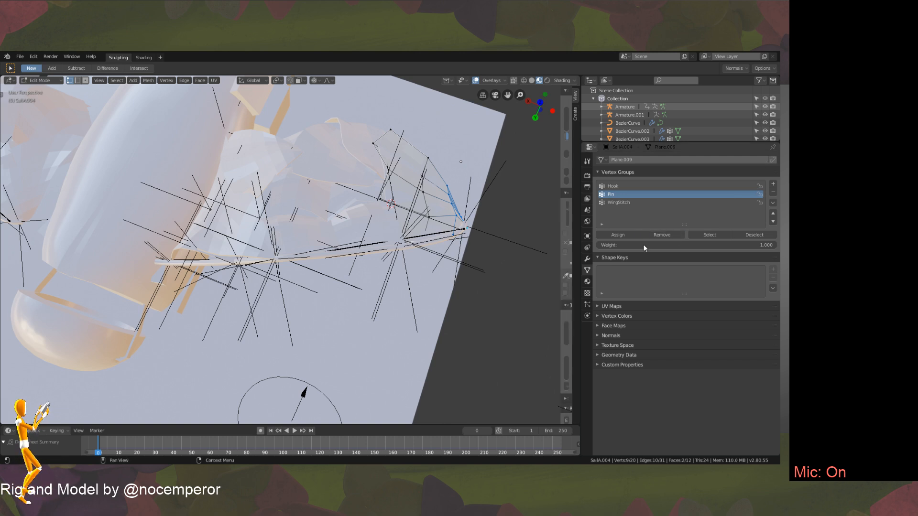
pyautogui.press('Tab')
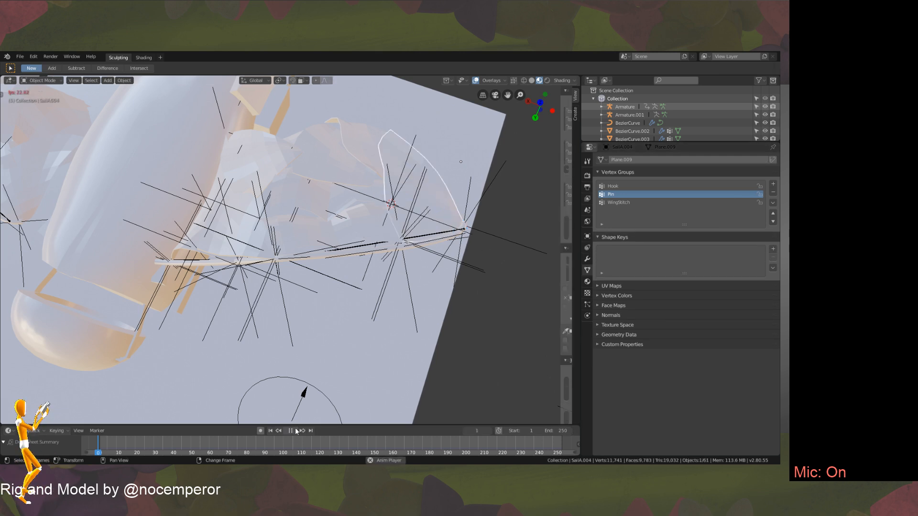
# Replay the animation repeatedly and examine how the pinned outer sail moves on the wing spar, stopping at frame 97.
pyautogui.moveTo(489, 269); pyautogui.dragTo(369, 243, button='middle')
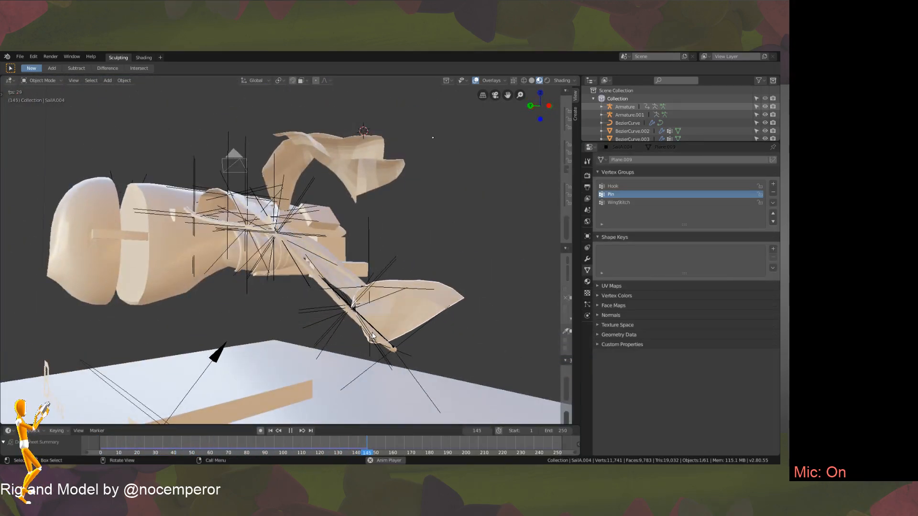
pyautogui.moveTo(373, 336)
pyautogui.mouseDown(button='middle')
pyautogui.moveTo(388, 391)
pyautogui.moveTo(389, 348)
pyautogui.moveTo(383, 386)
pyautogui.moveTo(401, 352)
pyautogui.moveTo(348, 333)
pyautogui.moveTo(374, 333)
pyautogui.mouseUp(button='middle')
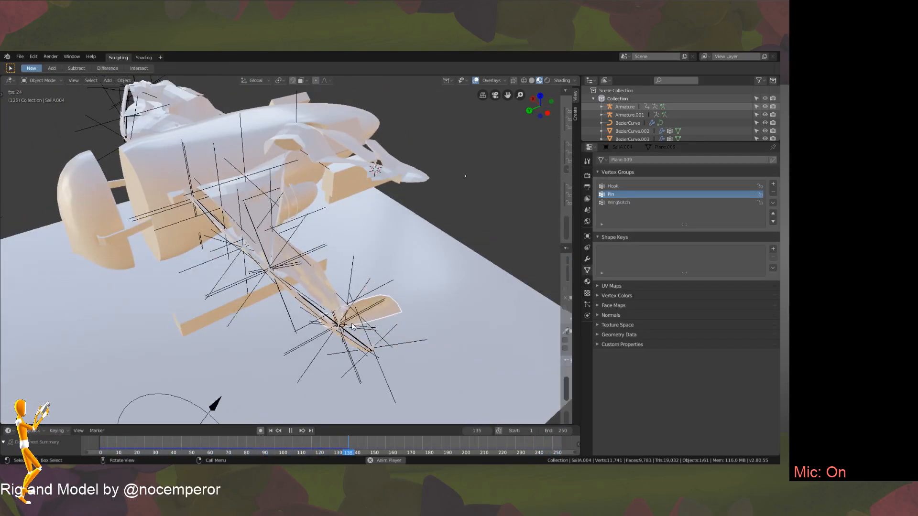
pyautogui.click(115, 453)
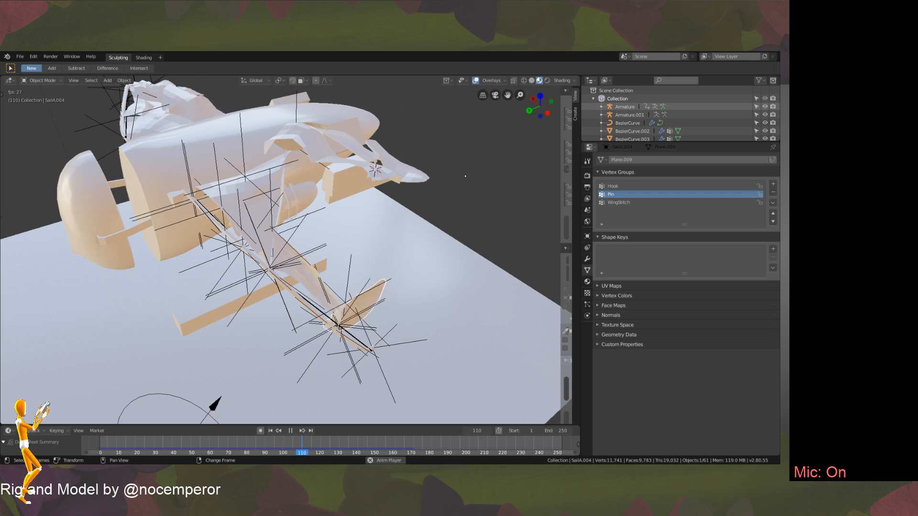
pyautogui.click(113, 452)
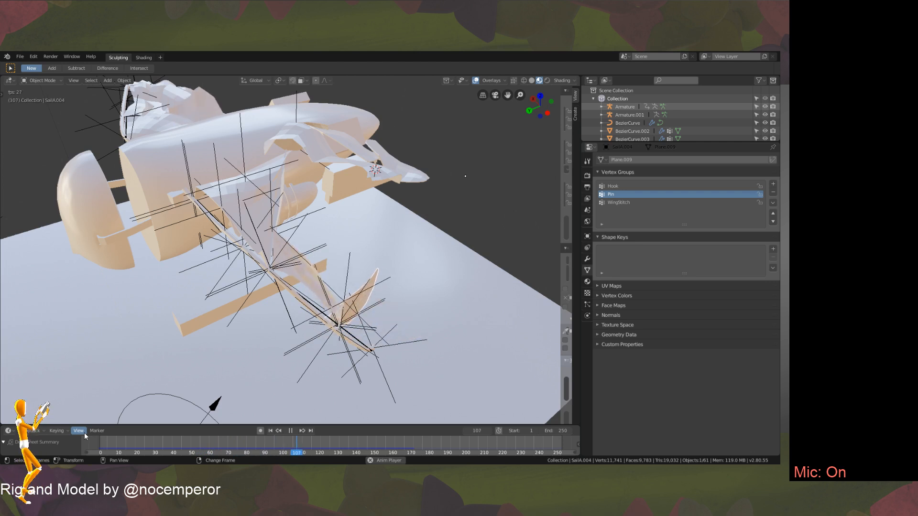
pyautogui.click(92, 442)
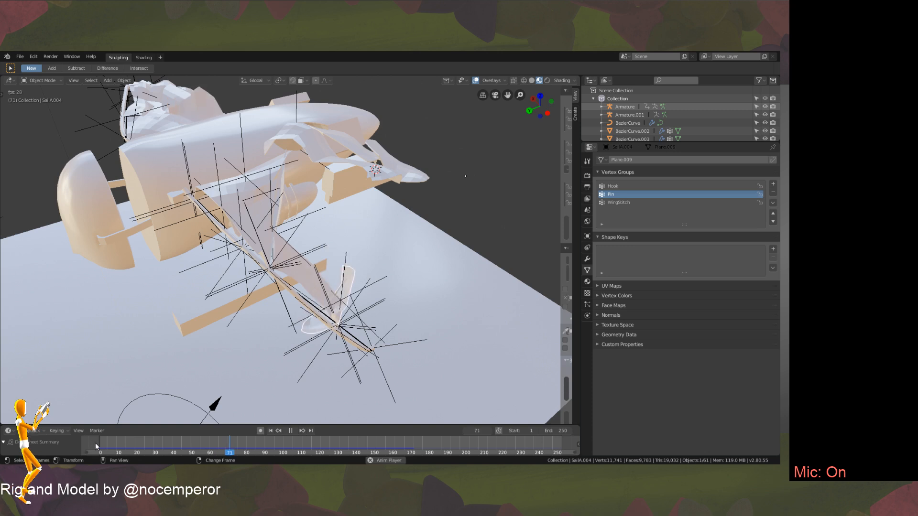
pyautogui.click(108, 449)
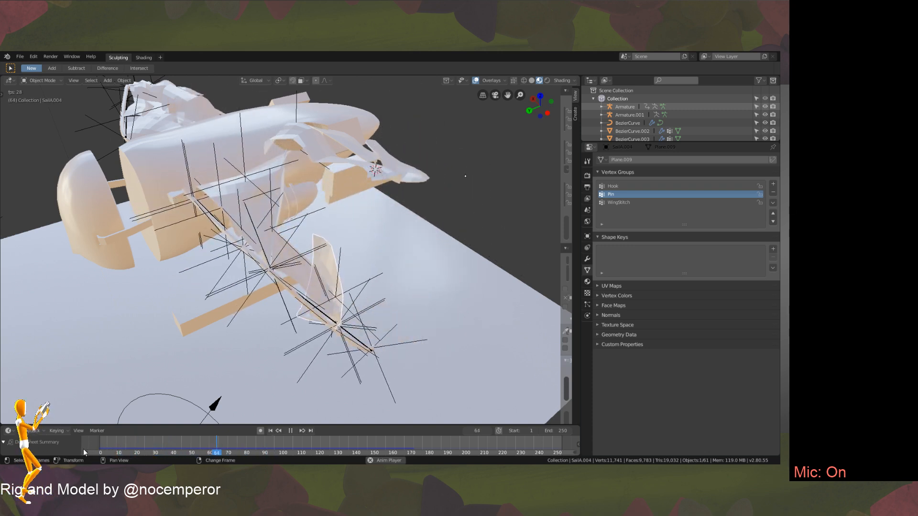
pyautogui.click(101, 443)
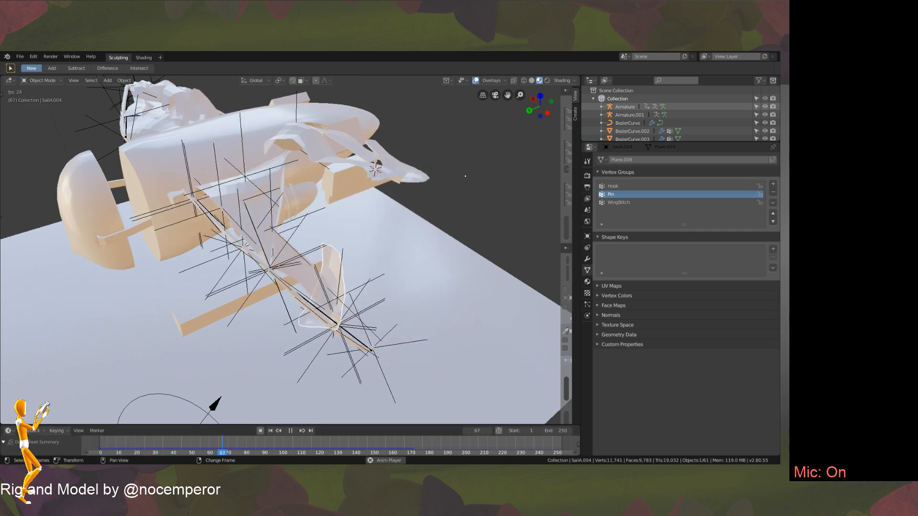
pyautogui.click(292, 430)
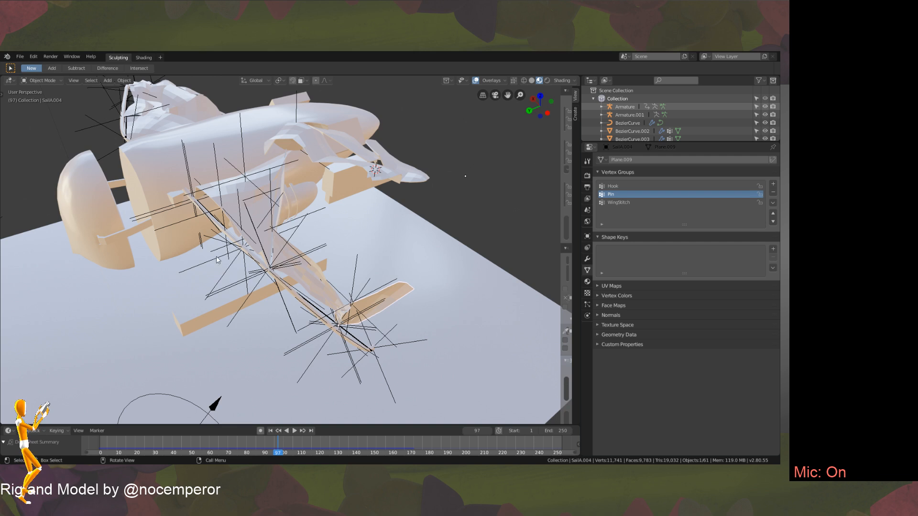
pyautogui.moveTo(330, 335)
pyautogui.mouseDown(button='middle')
pyautogui.moveTo(320, 261)
pyautogui.moveTo(310, 306)
pyautogui.moveTo(314, 328)
pyautogui.moveTo(334, 345)
pyautogui.mouseUp(button='middle')
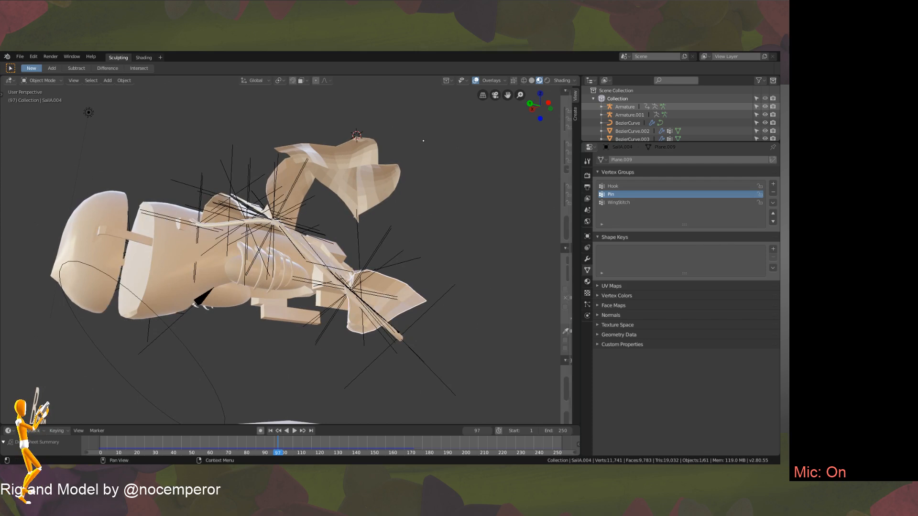
# Return to frame 0 and hook the outer sail's selected wingtip vertices to a new empty.
pyautogui.moveTo(363, 311); pyautogui.dragTo(373, 261, button='middle')
pyautogui.moveTo(191, 446); pyautogui.dragTo(97, 446)
pyautogui.moveTo(430, 176); pyautogui.dragTo(441, 261, button='middle')
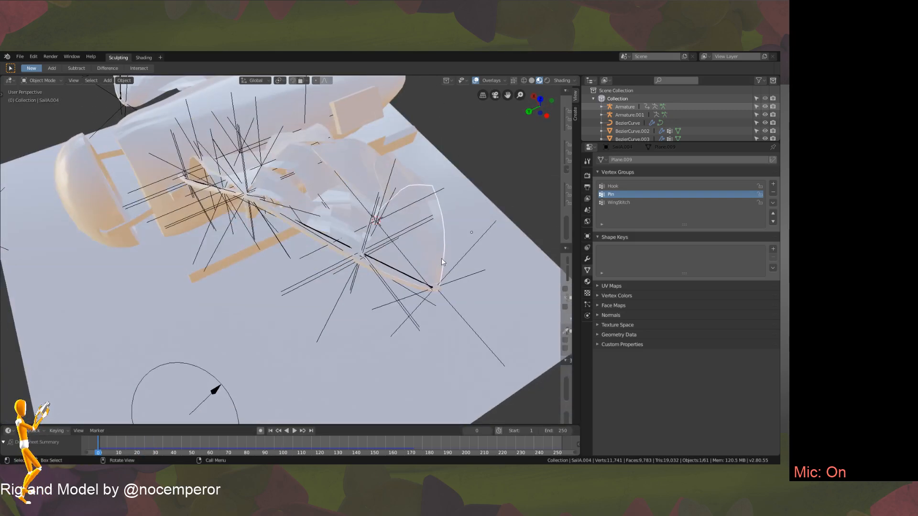
pyautogui.press('Tab')
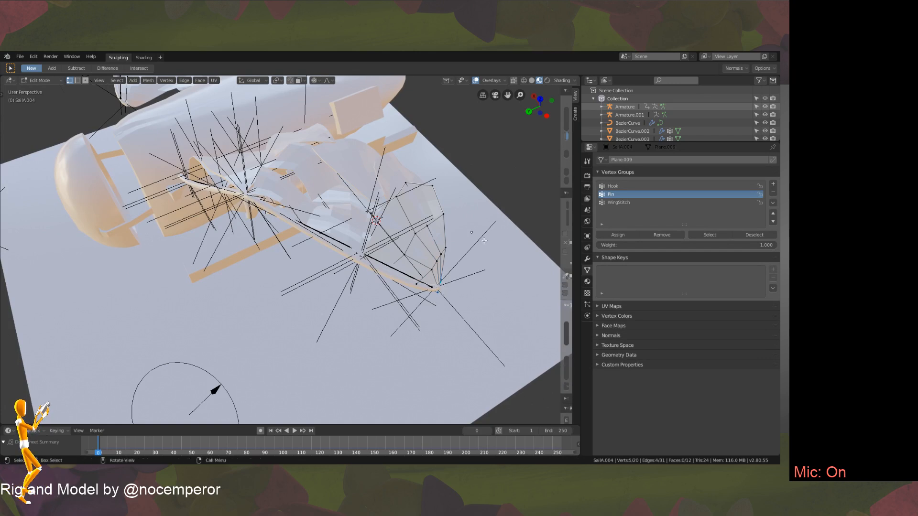
pyautogui.moveTo(471, 232); pyautogui.dragTo(444, 233, button='middle')
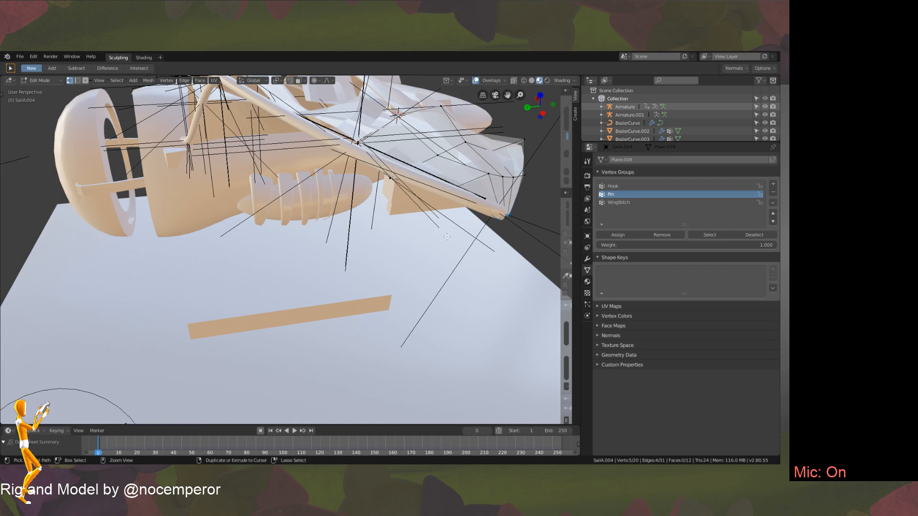
pyautogui.hotkey('ctrl', 'h')
pyautogui.press('Tab')
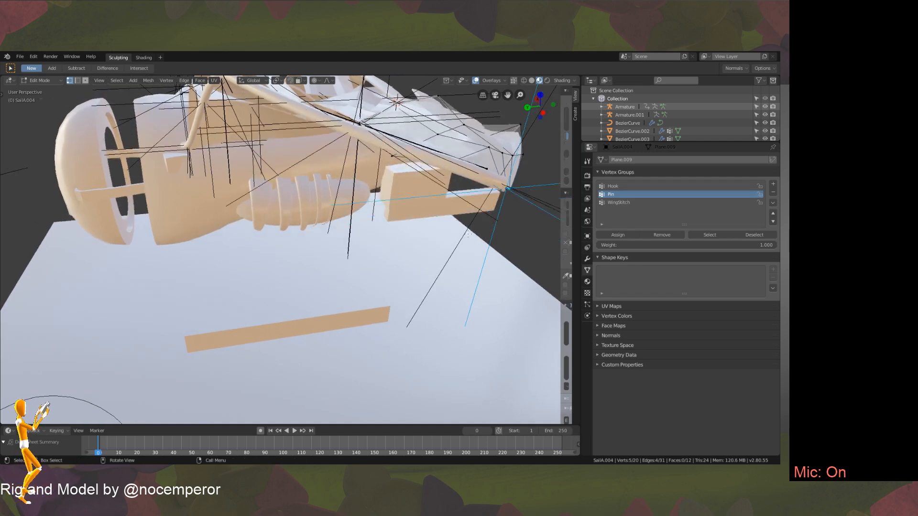
# Parent the new wingtip hook empty to the wingtip's existing empty using the Object option.
pyautogui.click(517, 197)
pyautogui.keyDown('shift'); pyautogui.click(525, 198); pyautogui.keyUp('shift')
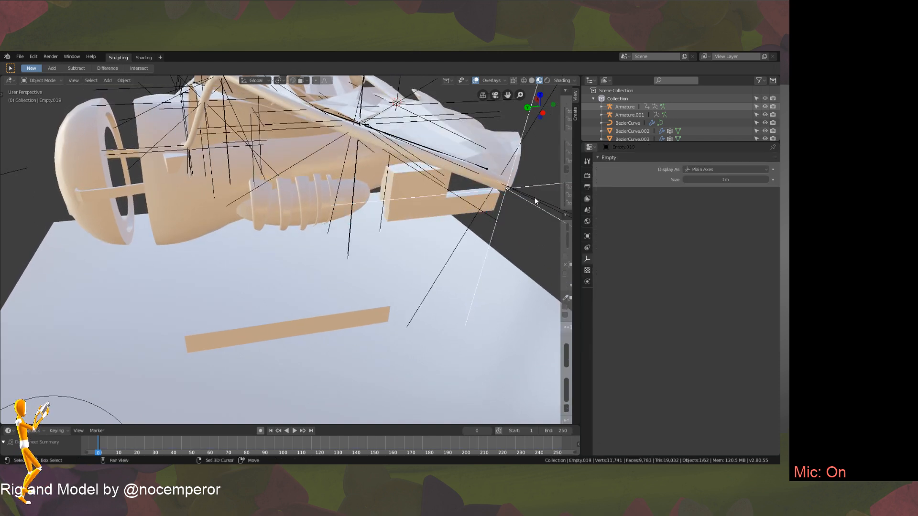
pyautogui.hotkey('ctrl', 'p')
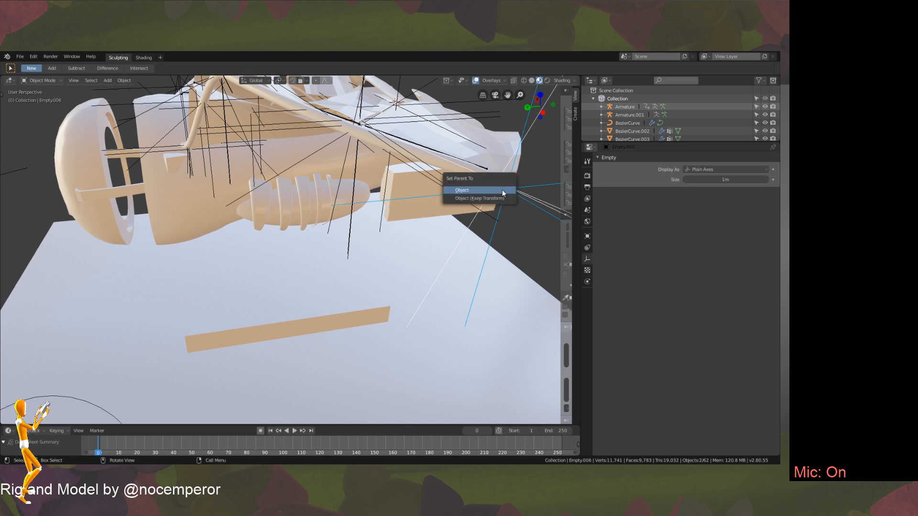
pyautogui.click(502, 190)
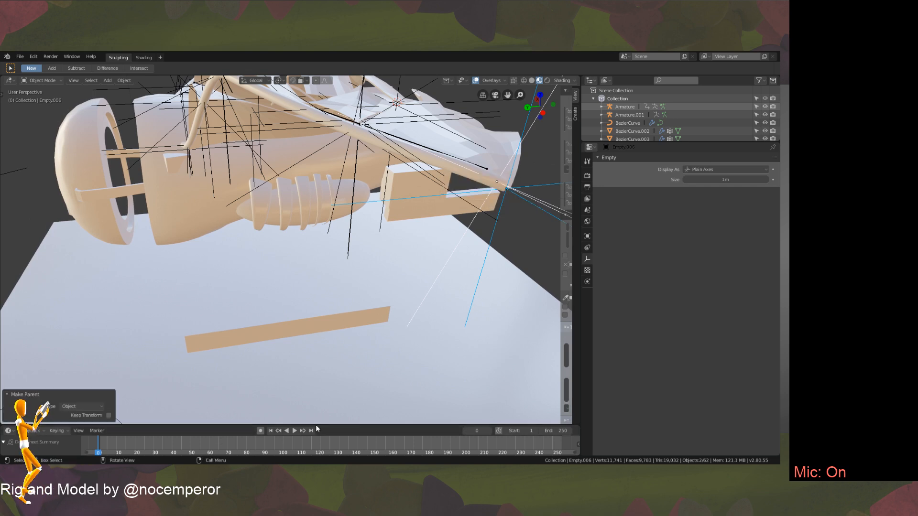
# Play the animation to frame 91 and inspect the hooked outer sail's mesh in Edit Mode.
pyautogui.click(294, 430)
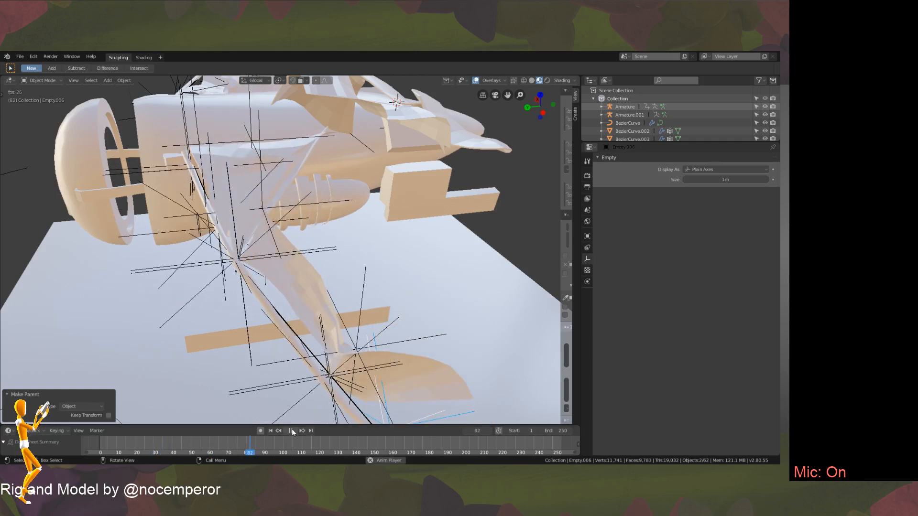
pyautogui.click(292, 431)
pyautogui.click(409, 345)
pyautogui.press('Tab')
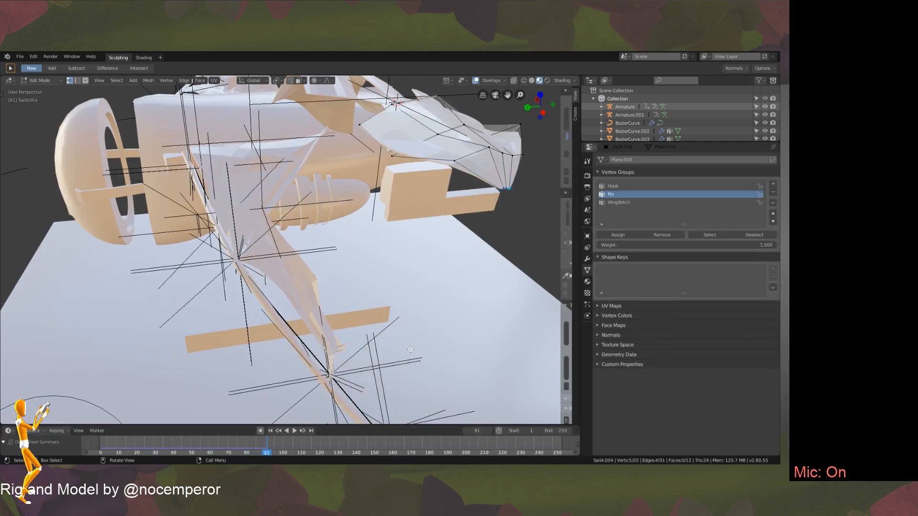
pyautogui.press('Tab')
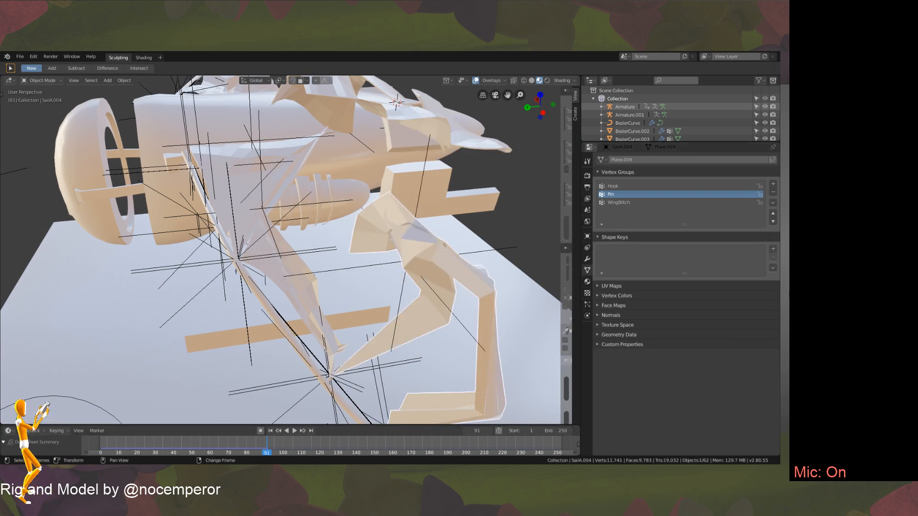
# Replay the animation repeatedly and examine the outer sail's motion from several angles, ending back at frame 0.
pyautogui.moveTo(267, 445); pyautogui.dragTo(98, 446)
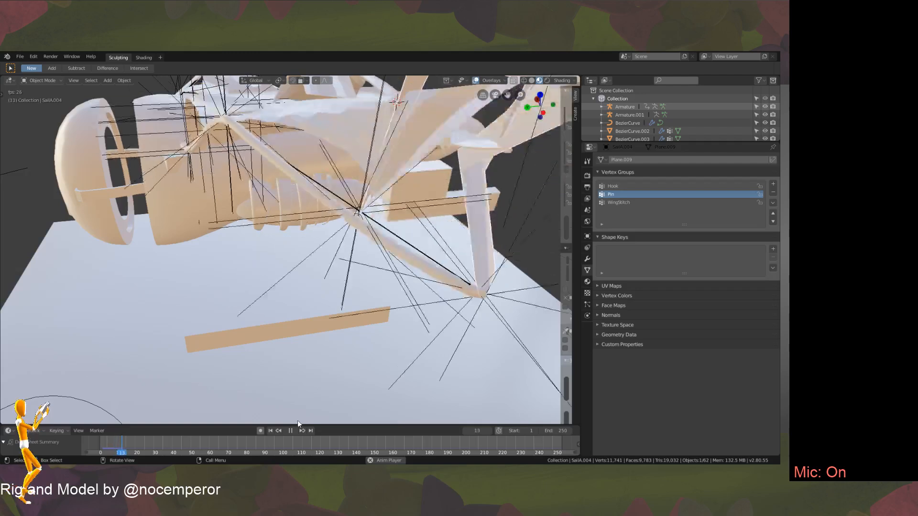
pyautogui.moveTo(321, 367); pyautogui.dragTo(348, 354, button='middle')
pyautogui.scroll(-3, 348, 354)
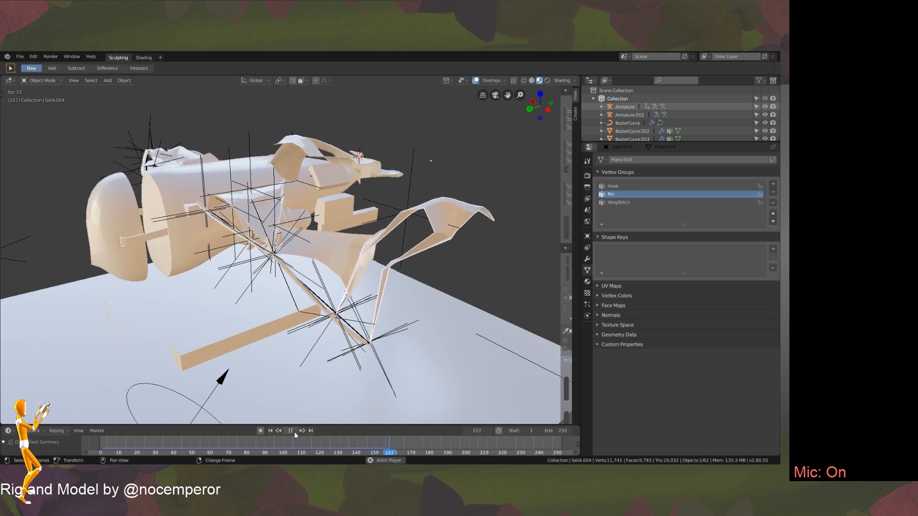
pyautogui.moveTo(250, 445); pyautogui.dragTo(59, 451, button='right')
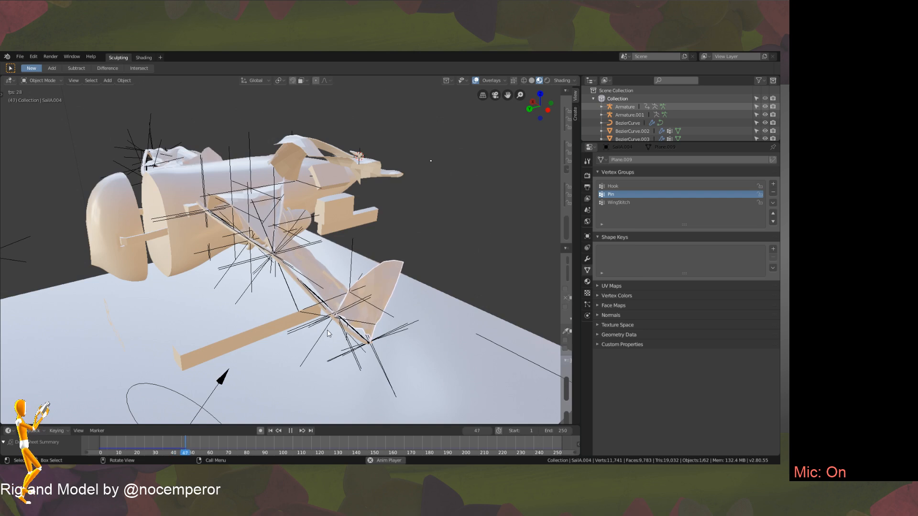
pyautogui.moveTo(331, 317); pyautogui.dragTo(348, 352, button='middle')
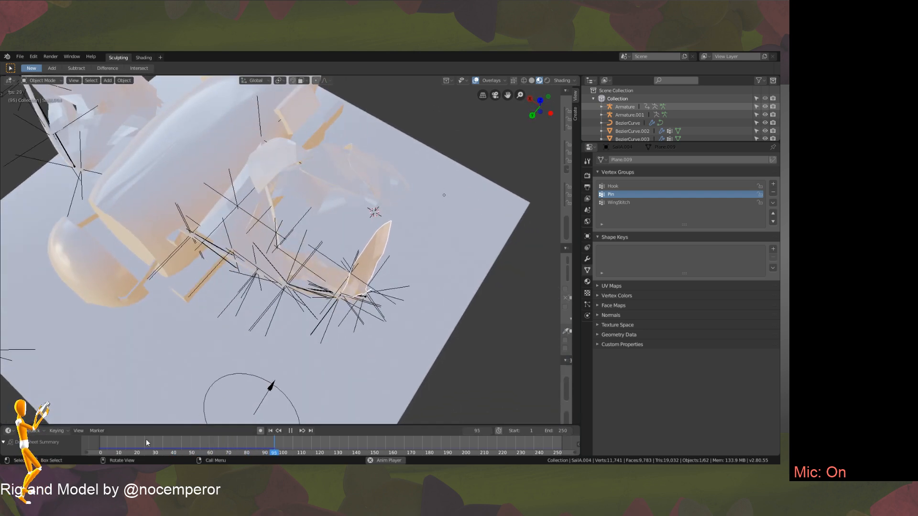
pyautogui.moveTo(88, 441); pyautogui.dragTo(67, 441, button='right')
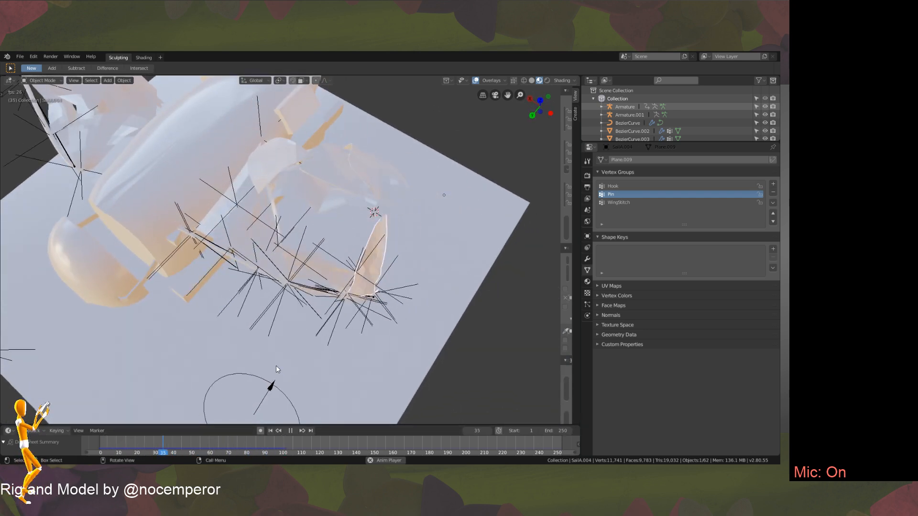
pyautogui.moveTo(266, 386); pyautogui.dragTo(282, 400, button='middle')
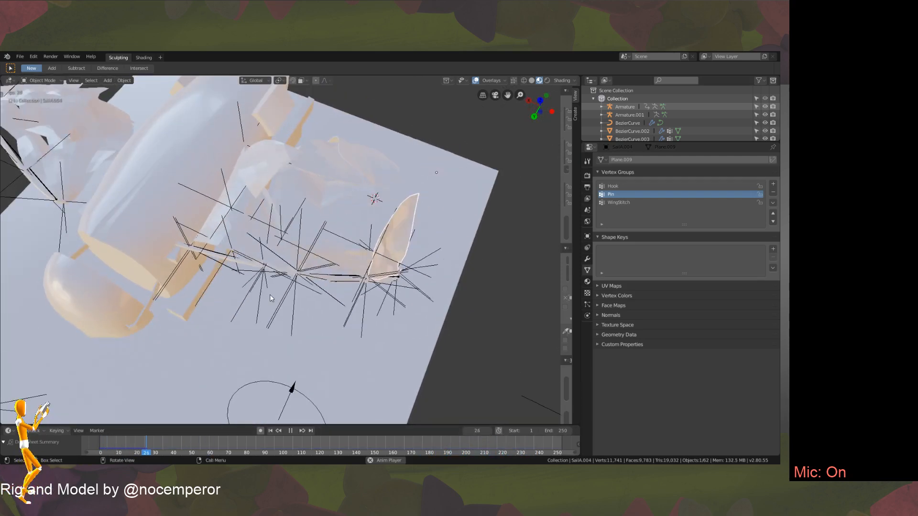
pyautogui.moveTo(268, 297); pyautogui.dragTo(197, 402, button='middle')
pyautogui.click(101, 446)
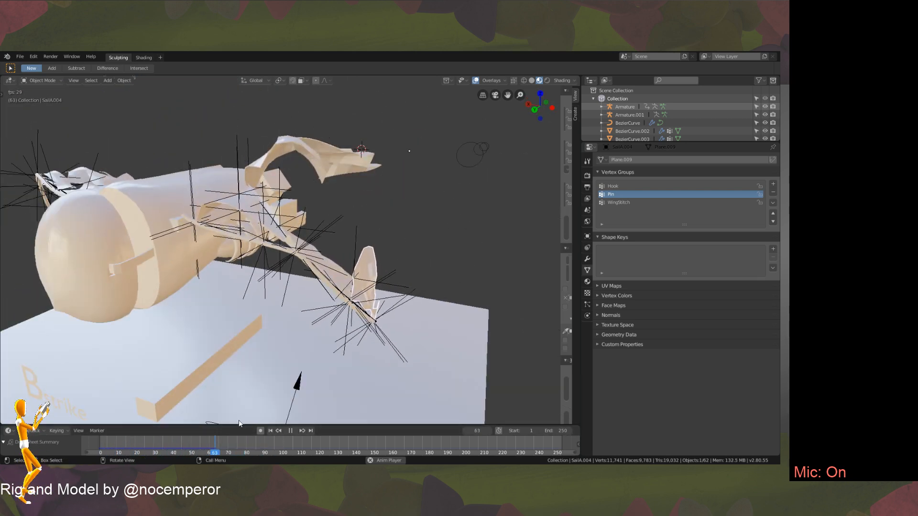
pyautogui.click(292, 432)
pyautogui.rightClick(99, 446)
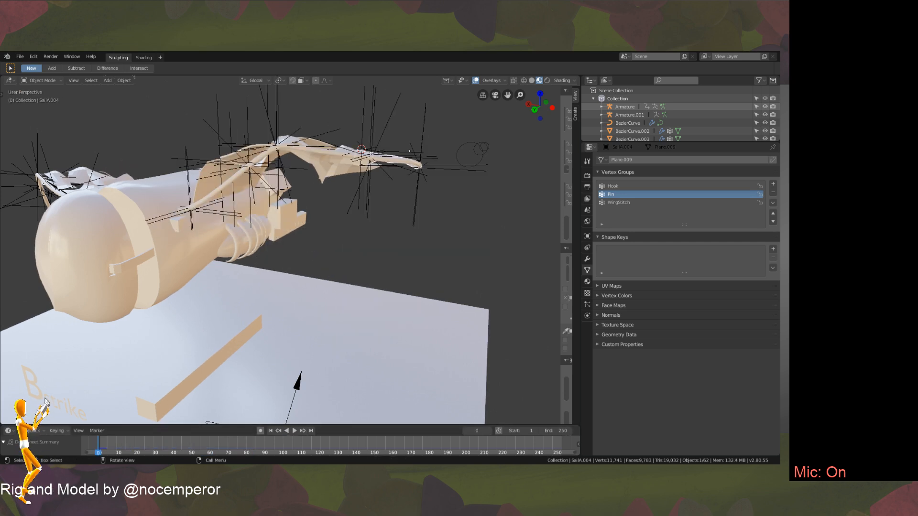
# Select the wing's armature and switch it to Pose Mode.
pyautogui.moveTo(189, 228); pyautogui.dragTo(230, 274, button='middle')
pyautogui.click(222, 242)
pyautogui.click(286, 249)
pyautogui.hotkey('ctrl', 'Tab')
# Try rotating the wing's base bone around the global X axis at frame 0 and preview the motion.
pyautogui.press('r')
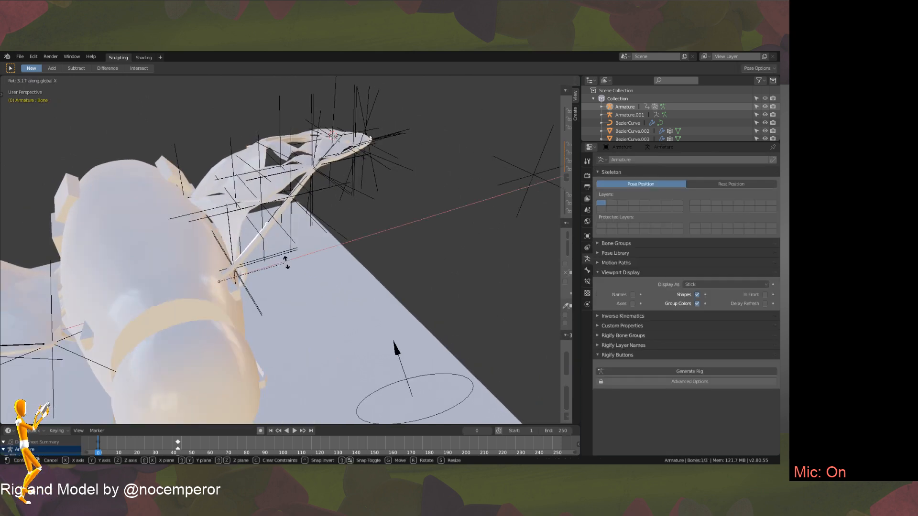
pyautogui.press('x')
pyautogui.click(284, 275)
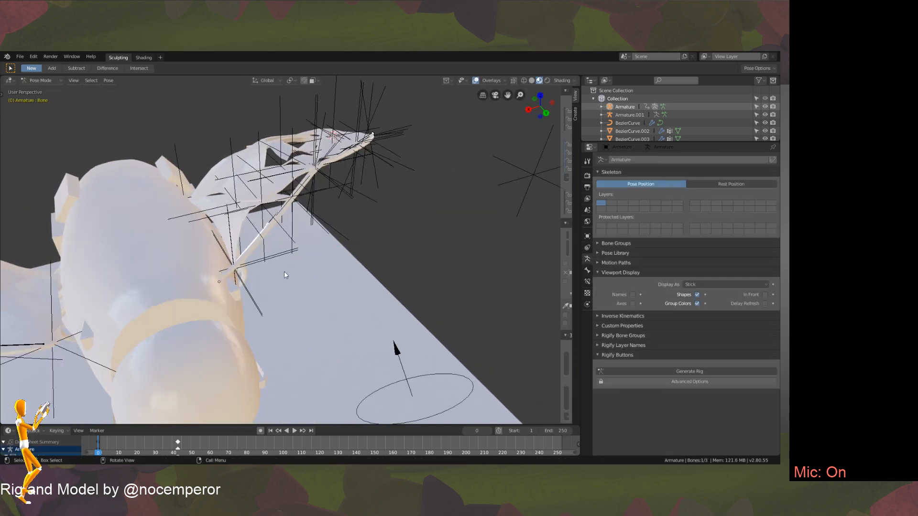
pyautogui.press('space')
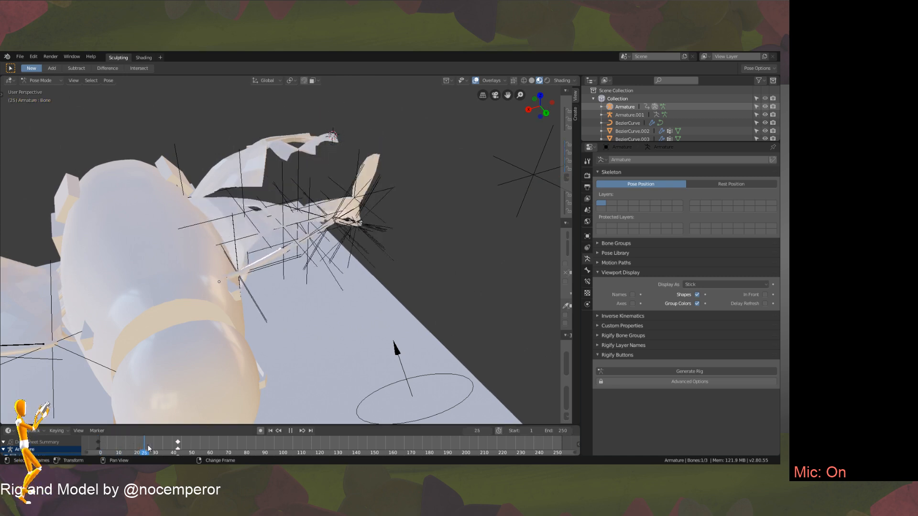
pyautogui.press('Escape')
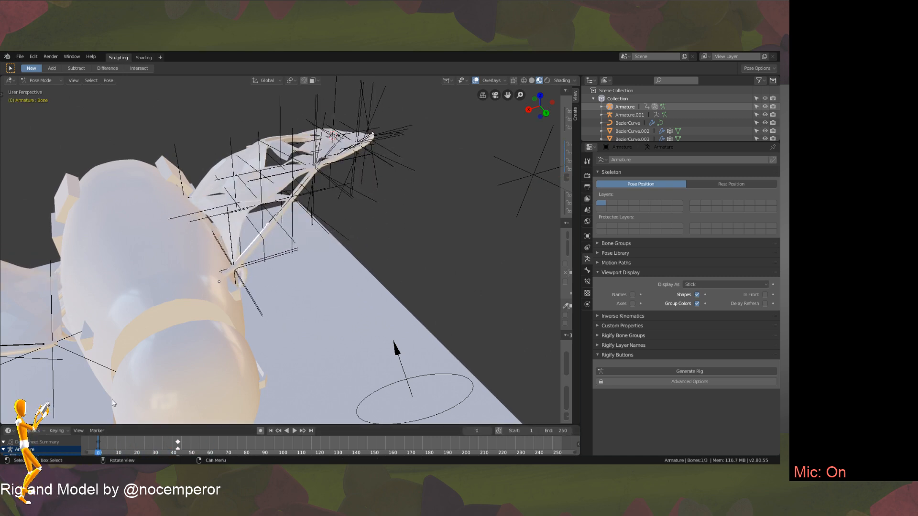
# Delete the wing armature's existing keyframes at frame 43 and return to frame 0.
pyautogui.rightClick(177, 443)
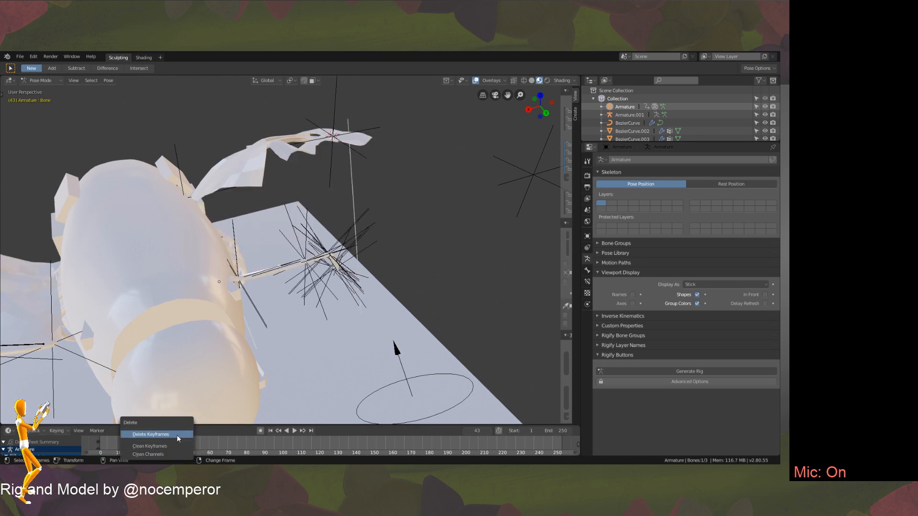
pyautogui.click(177, 435)
pyautogui.moveTo(177, 437); pyautogui.dragTo(47, 449, button='right')
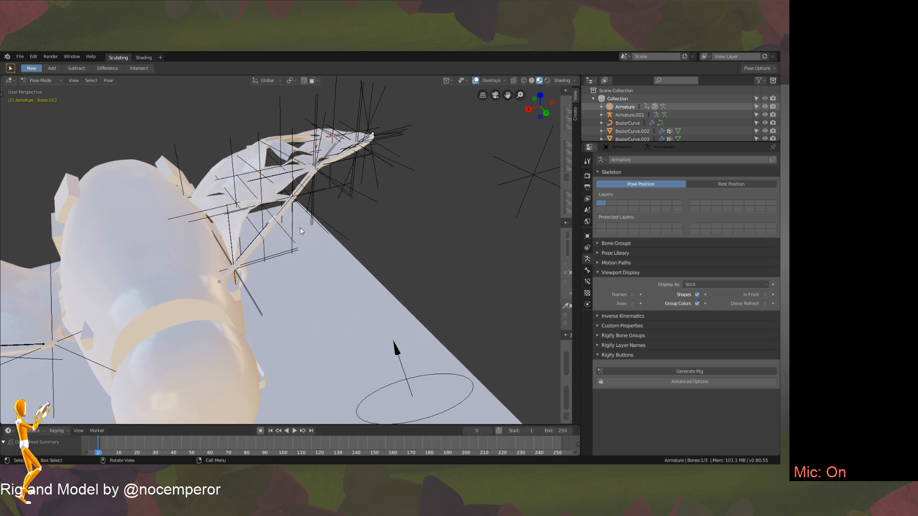
# Try rotating the wing armature's Bone.002 about -27° around the global Y axis at frame 0, and undo it.
pyautogui.moveTo(300, 228); pyautogui.dragTo(343, 188, button='middle')
pyautogui.press('r')
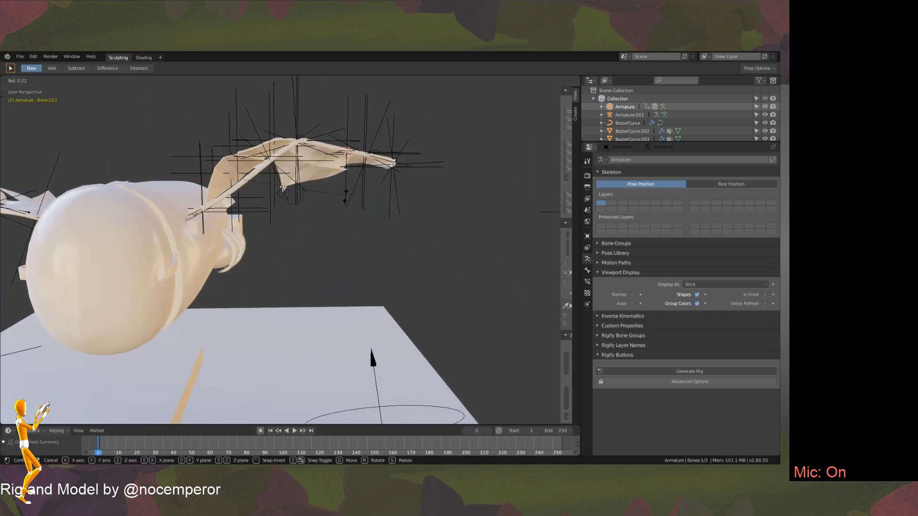
pyautogui.press('y')
pyautogui.click(334, 246)
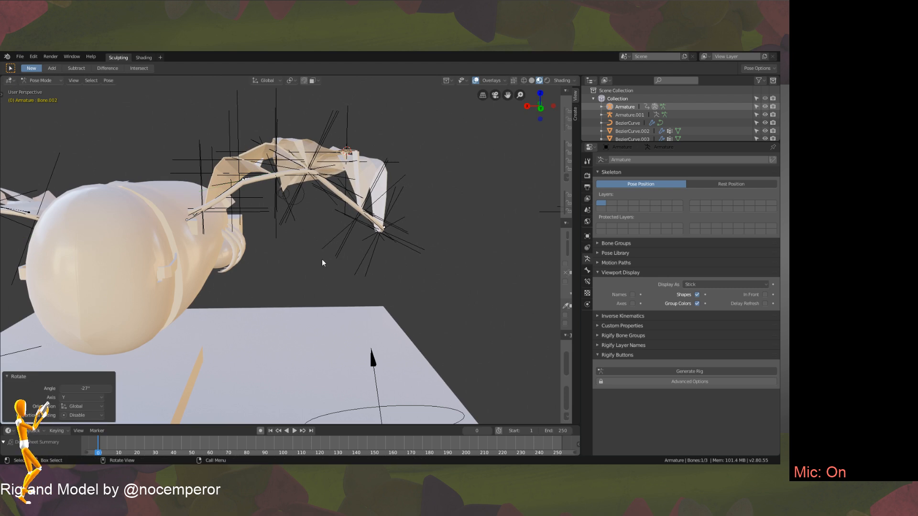
pyautogui.hotkey('ctrl', 'z')
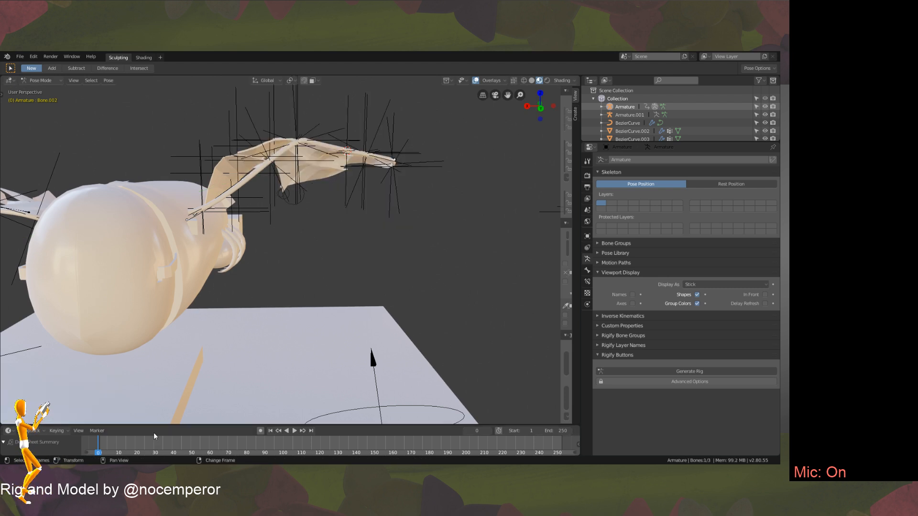
# Advance to frame 16 and insert a keyframe for Bone.002 in its raised pose.
pyautogui.press('space')
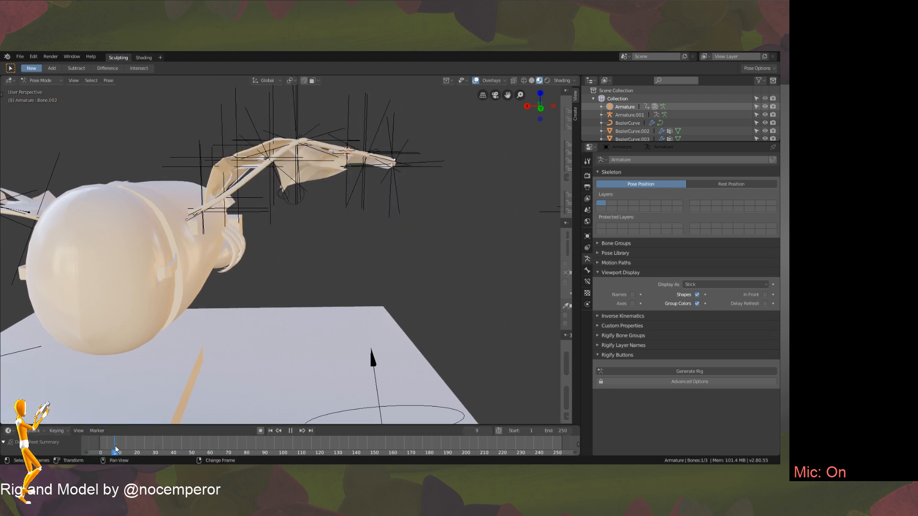
pyautogui.press('space')
pyautogui.press('i')
pyautogui.click(270, 285)
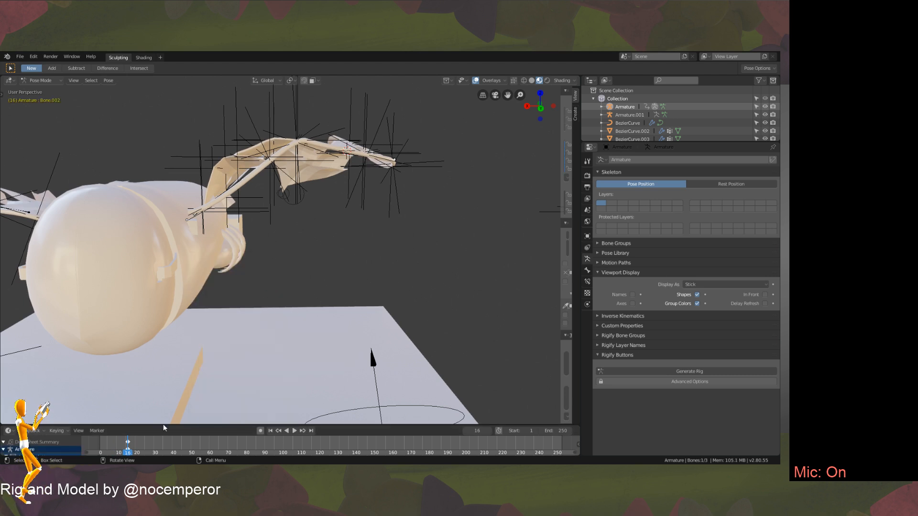
# At frame 46, rotate Bone.002 about -37.8° around the global Y axis and insert a Rotation keyframe.
pyautogui.click(183, 447)
pyautogui.press('r')
pyautogui.press('x')
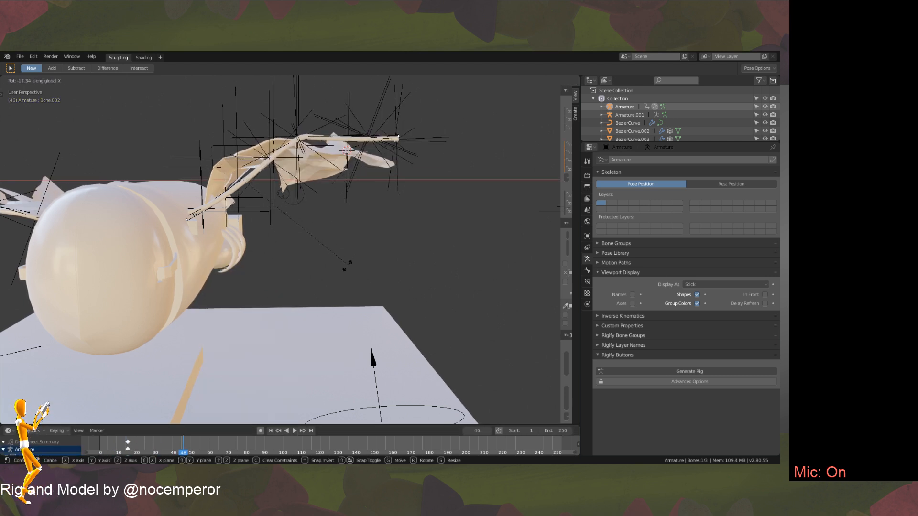
pyautogui.press('y')
pyautogui.click(333, 327)
pyautogui.press('i')
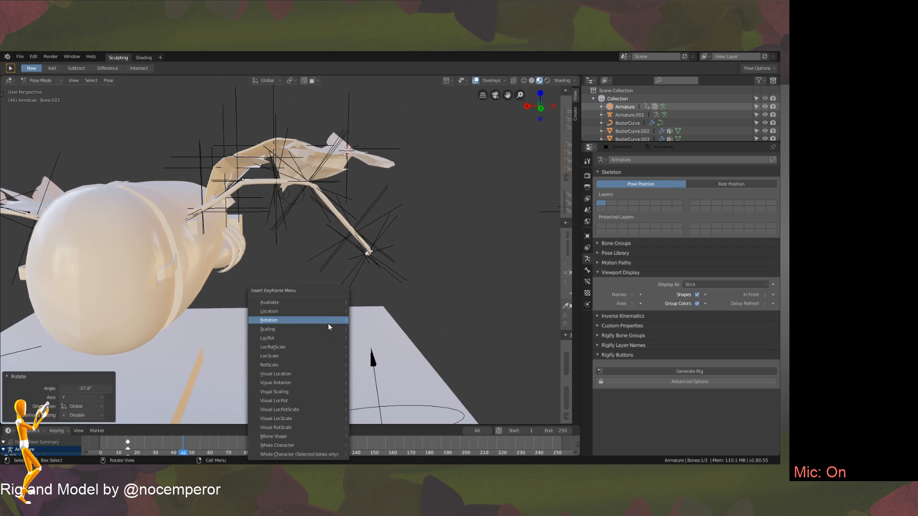
pyautogui.click(328, 320)
# Replay the new wing animation from the start and examine the sails' motion from above and from the side.
pyautogui.moveTo(160, 447); pyautogui.dragTo(90, 458, button='right')
pyautogui.click(292, 429)
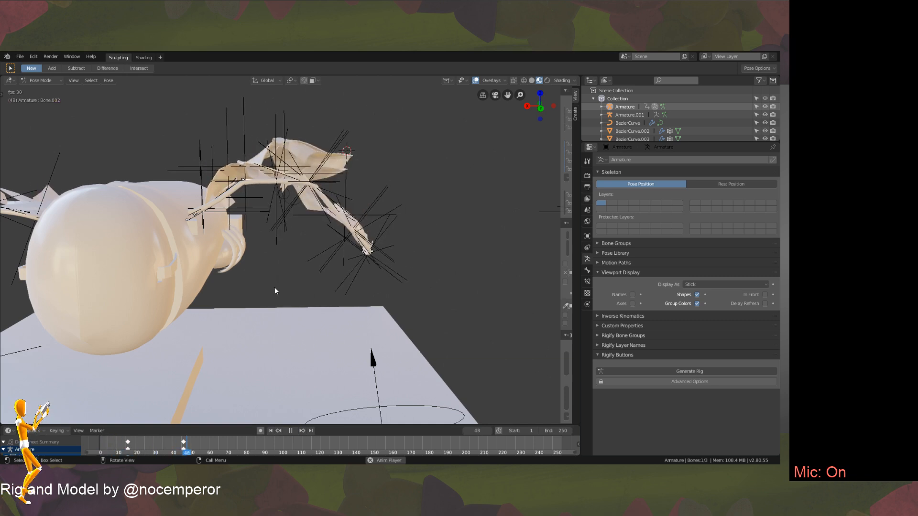
pyautogui.moveTo(274, 287); pyautogui.dragTo(274, 371, button='middle')
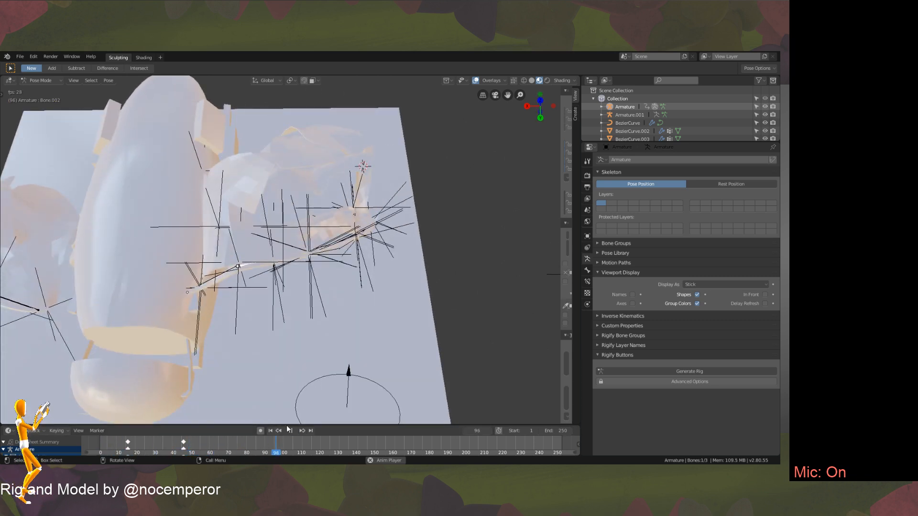
pyautogui.moveTo(279, 420); pyautogui.dragTo(226, 386, button='middle')
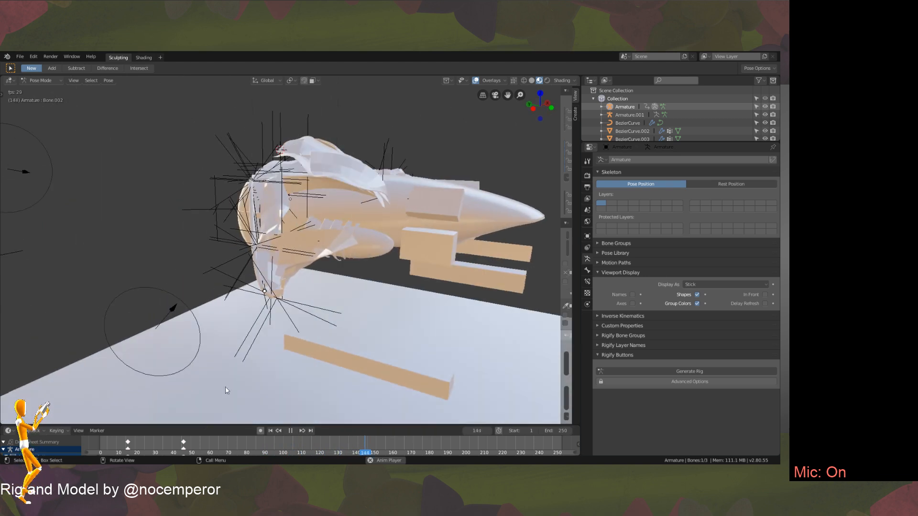
pyautogui.hotkey('shift', 'Left')
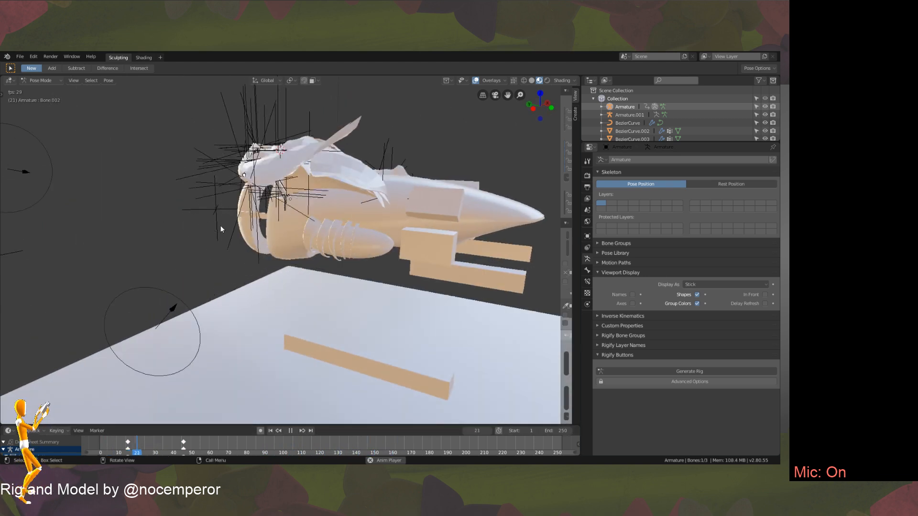
# Examine the flapping wing from the side, above and the hull side, stopping playback and returning to frame 0.
pyautogui.moveTo(220, 225); pyautogui.dragTo(326, 285, button='middle')
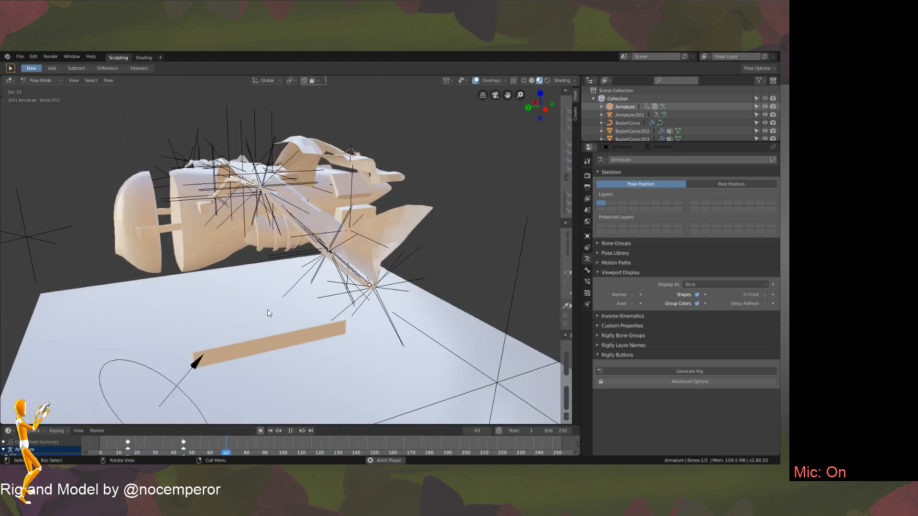
pyautogui.moveTo(268, 308); pyautogui.dragTo(311, 304, button='middle')
pyautogui.click(292, 430)
pyautogui.moveTo(192, 448); pyautogui.dragTo(94, 440, button='right')
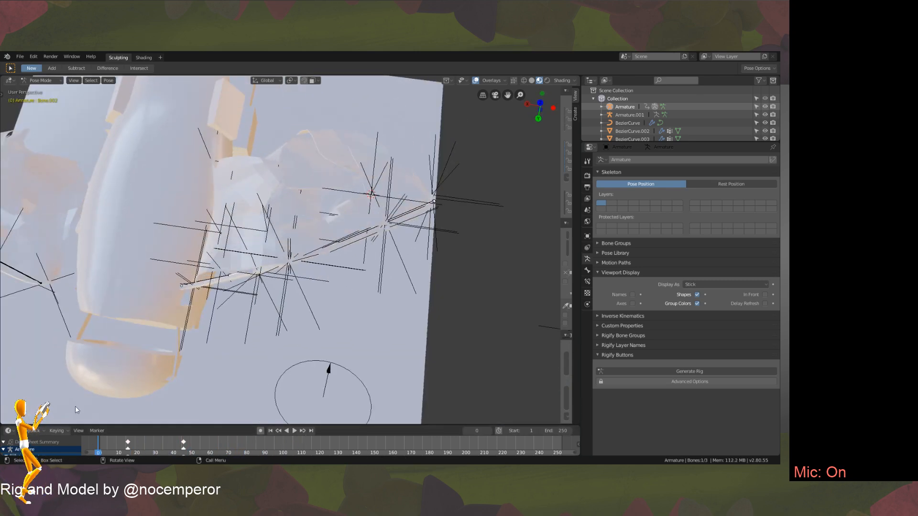
pyautogui.moveTo(238, 306); pyautogui.dragTo(320, 321, button='middle')
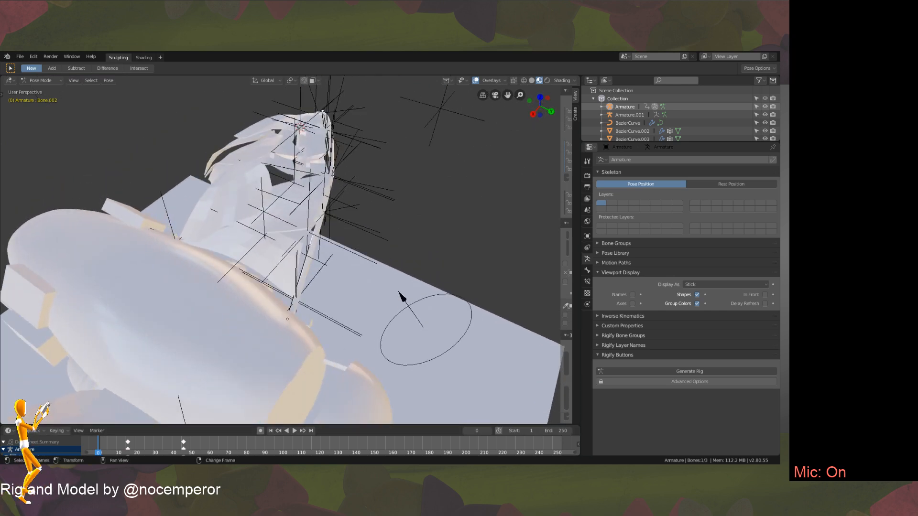
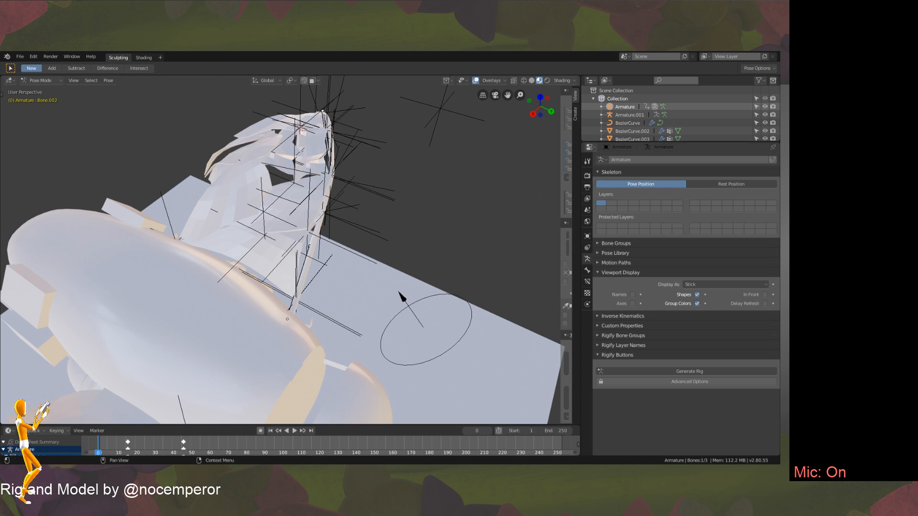
pyautogui.moveTo(414, 240); pyautogui.dragTo(289, 290, button='middle')
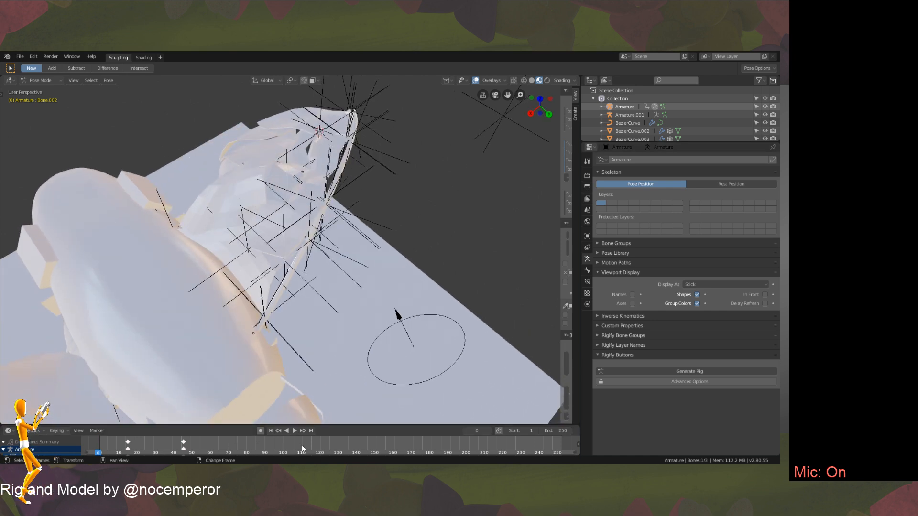
# Replay the wing animation repeatedly from the start and inspect how the sails follow the wing bones from several angles.
pyautogui.click(294, 430)
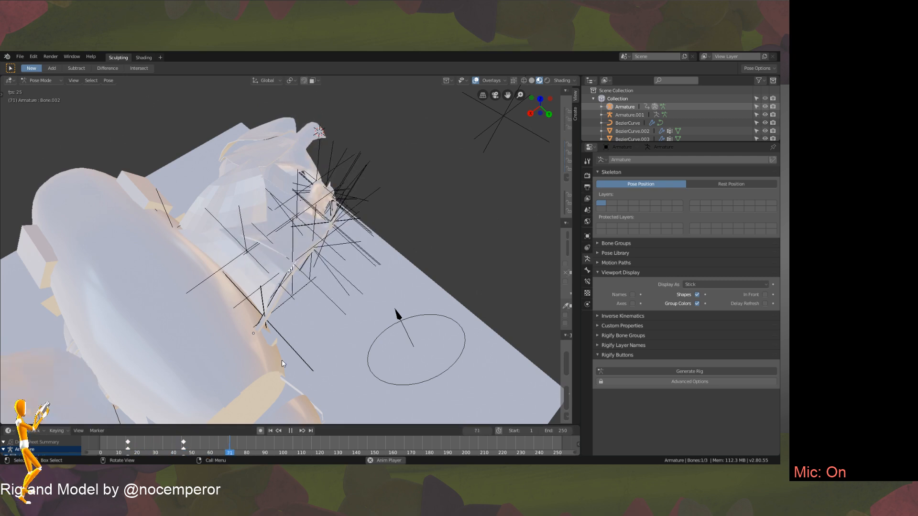
pyautogui.moveTo(282, 360); pyautogui.dragTo(271, 385, button='middle')
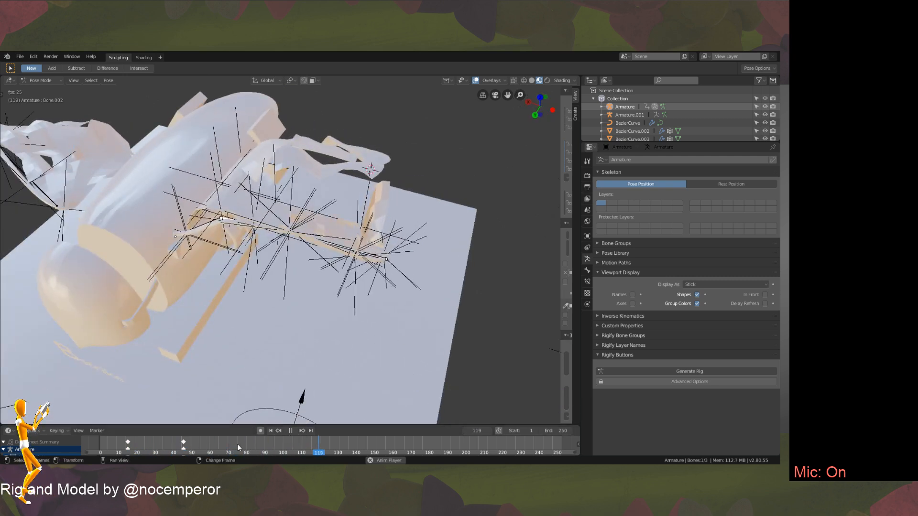
pyautogui.moveTo(238, 445); pyautogui.dragTo(109, 421, button='right')
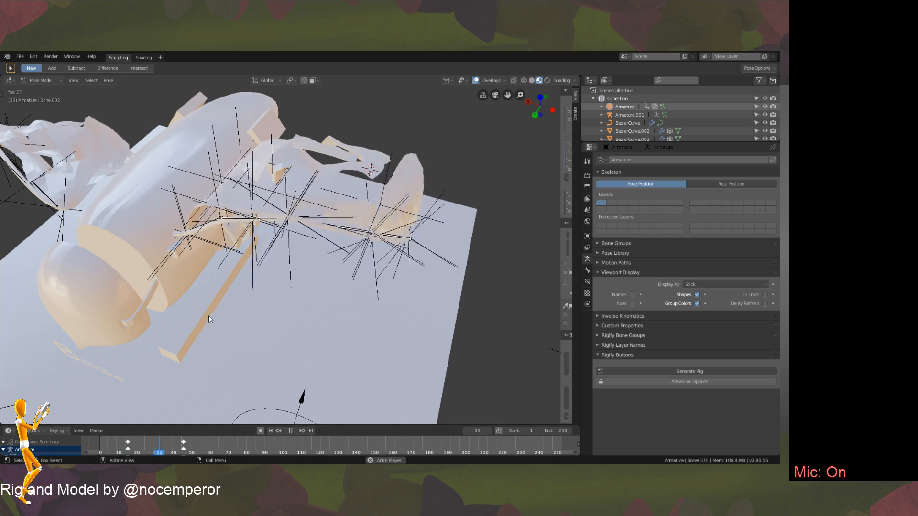
pyautogui.moveTo(270, 344); pyautogui.dragTo(191, 320, button='middle')
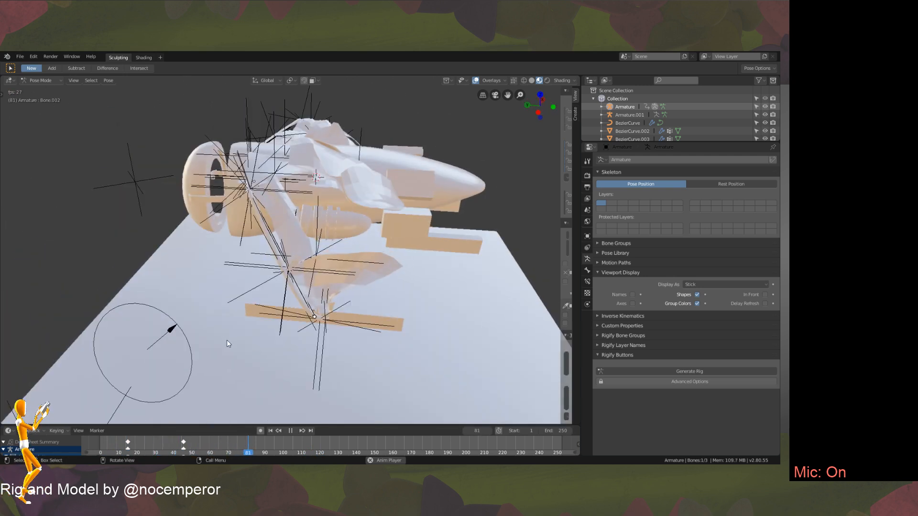
pyautogui.moveTo(228, 346); pyautogui.dragTo(217, 393, button='middle')
pyautogui.moveTo(192, 438); pyautogui.dragTo(104, 425, button='right')
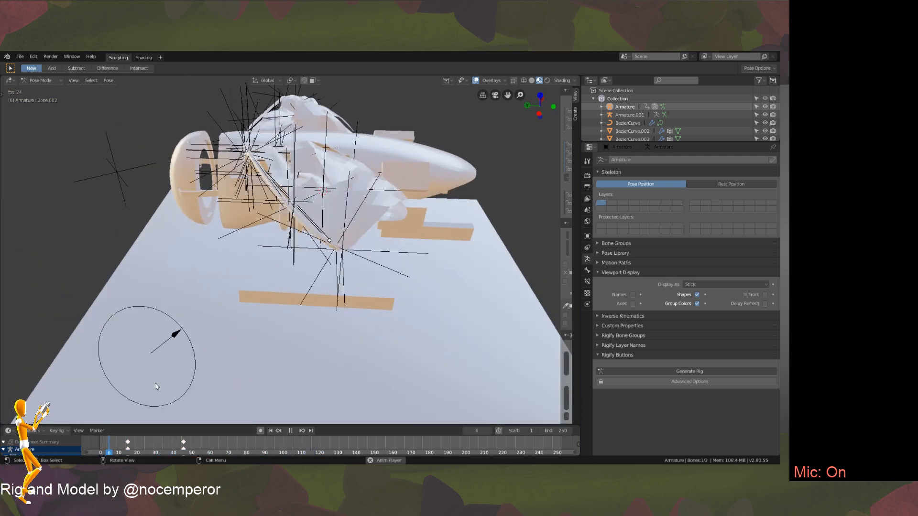
pyautogui.moveTo(224, 313); pyautogui.dragTo(236, 403, button='middle')
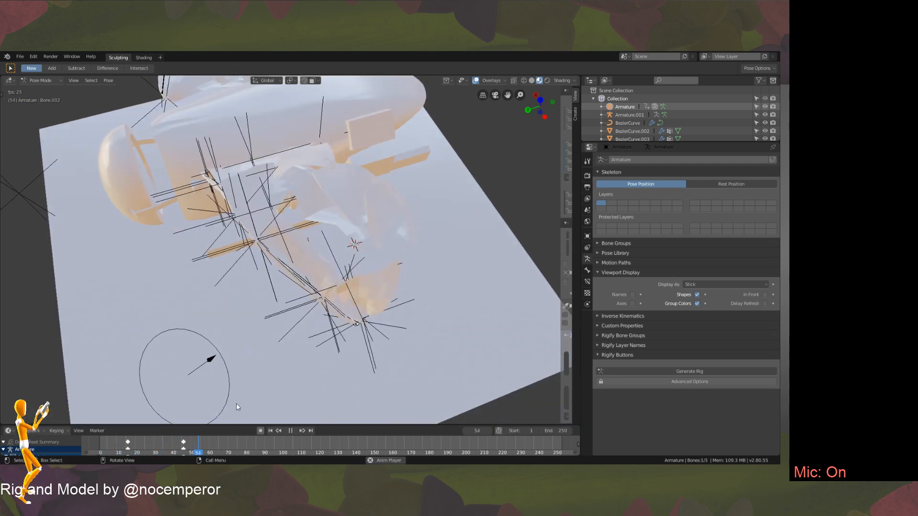
pyautogui.moveTo(193, 442); pyautogui.dragTo(64, 425, button='right')
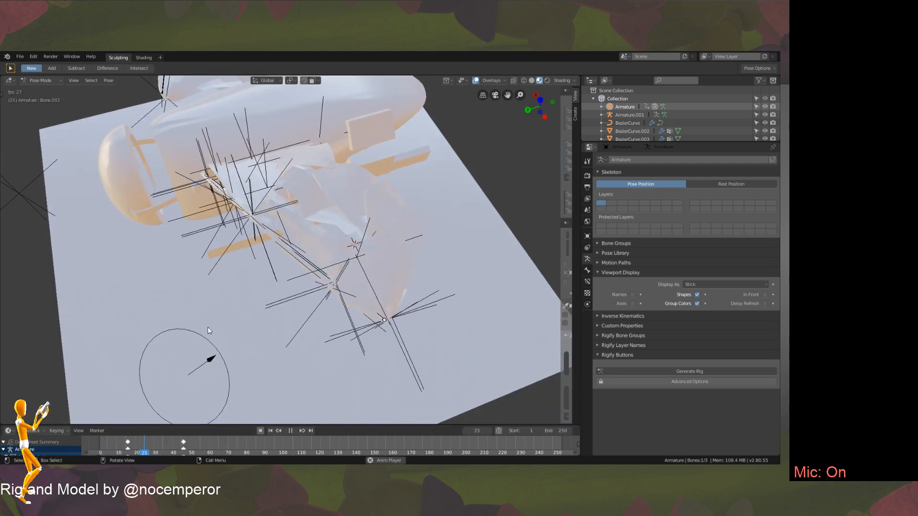
pyautogui.moveTo(208, 334); pyautogui.dragTo(244, 367, button='middle')
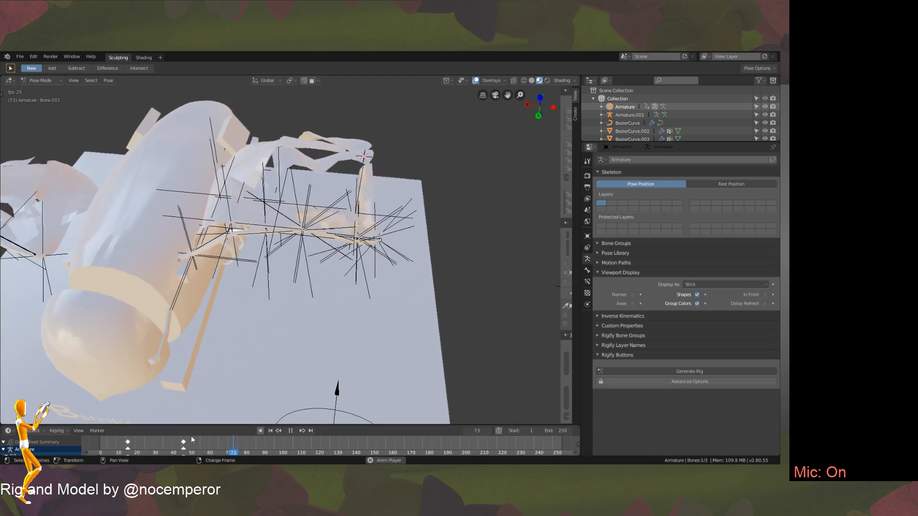
pyautogui.moveTo(190, 435); pyautogui.dragTo(95, 433, button='right')
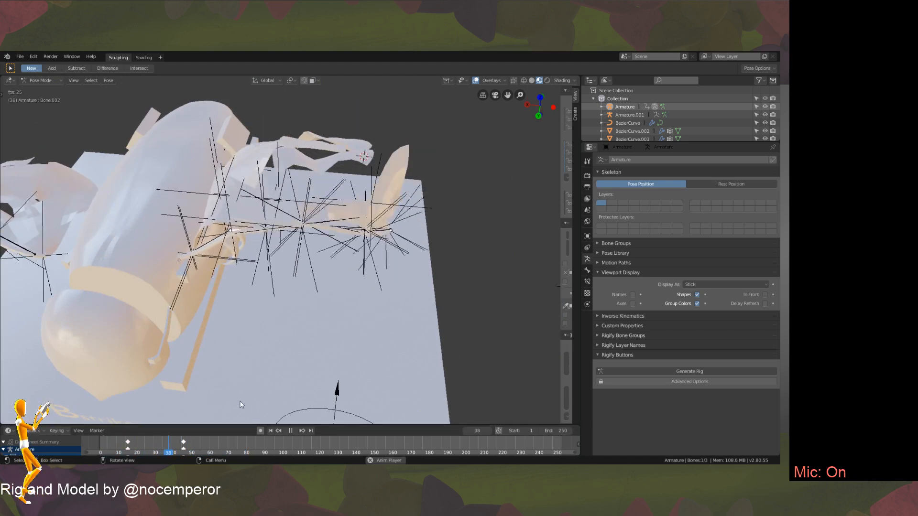
pyautogui.click(288, 432)
pyautogui.moveTo(219, 442); pyautogui.dragTo(136, 424, button='right')
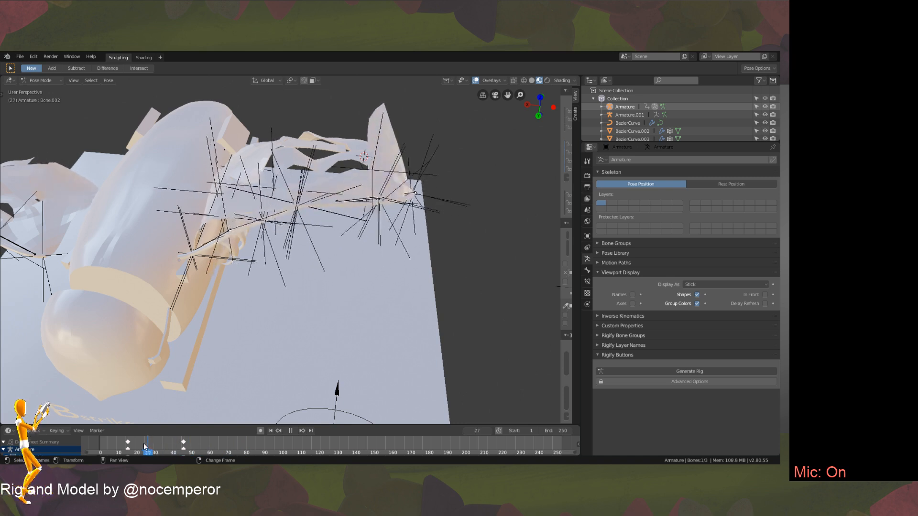
pyautogui.press('Escape')
# Switch to Object Mode, select the inner sail SailA.002, and scrub the animation to check its motion before returning to frame 0.
pyautogui.moveTo(244, 160); pyautogui.dragTo(287, 230, button='middle')
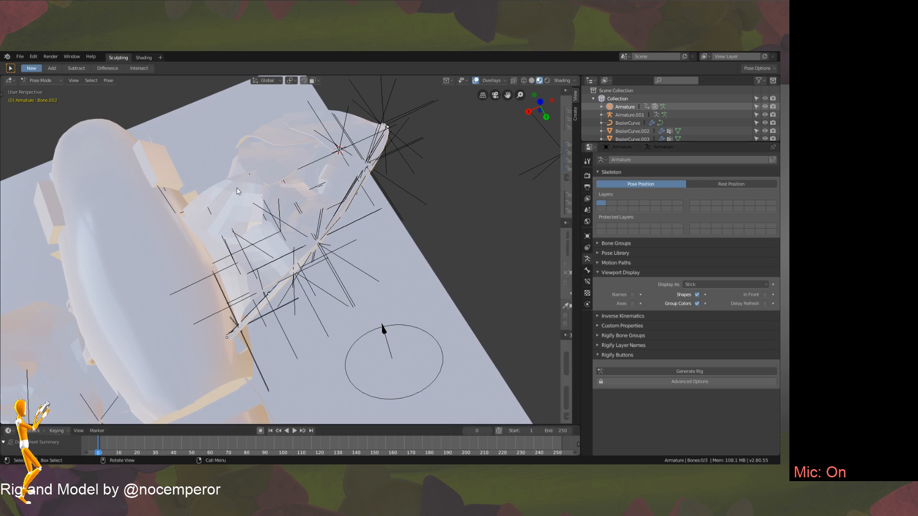
pyautogui.click(52, 81)
pyautogui.click(51, 91)
pyautogui.click(226, 212)
pyautogui.moveTo(226, 212); pyautogui.dragTo(141, 356, button='middle')
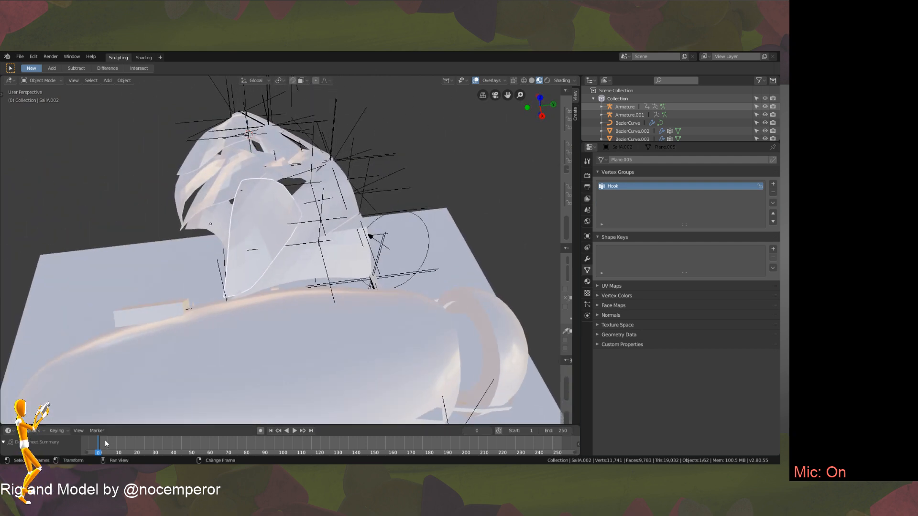
pyautogui.press('space')
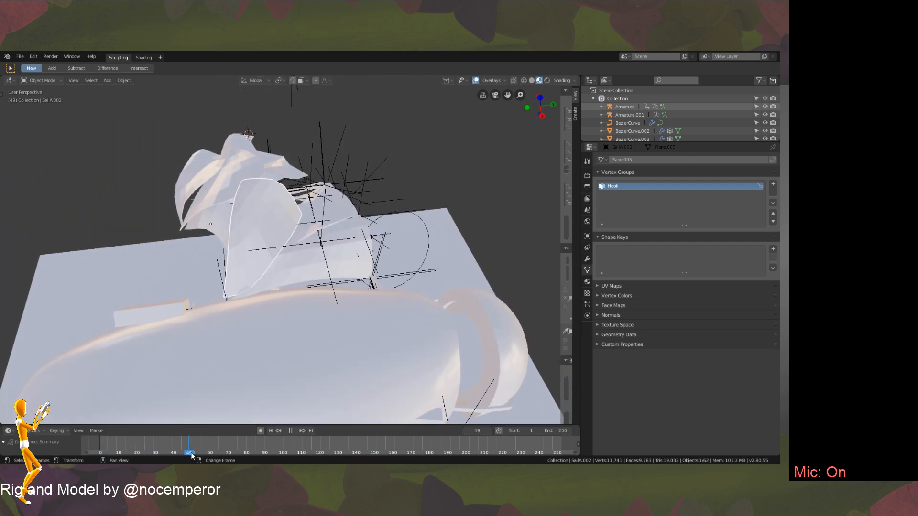
pyautogui.moveTo(164, 451); pyautogui.dragTo(90, 441, button='right')
pyautogui.press('space')
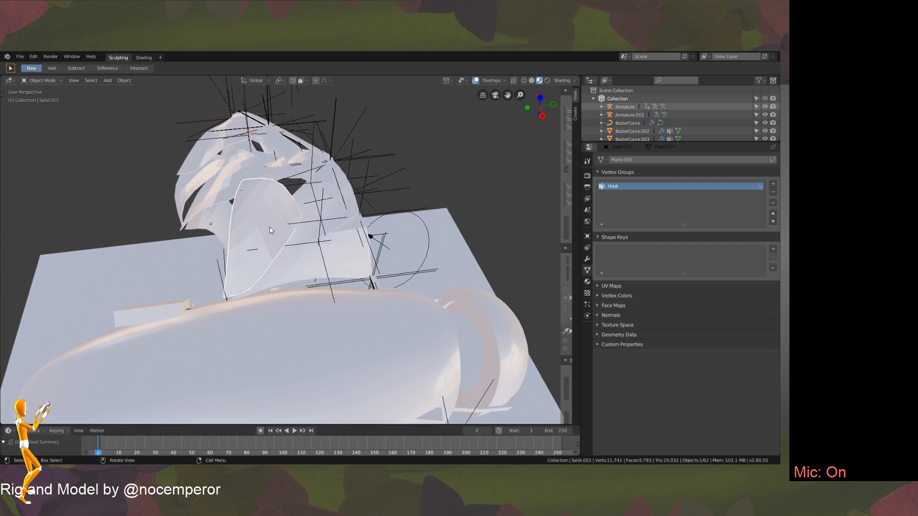
# Move the selected edge vertex of SailA.002 slightly along the Z axis in Edit Mode.
pyautogui.press('Tab')
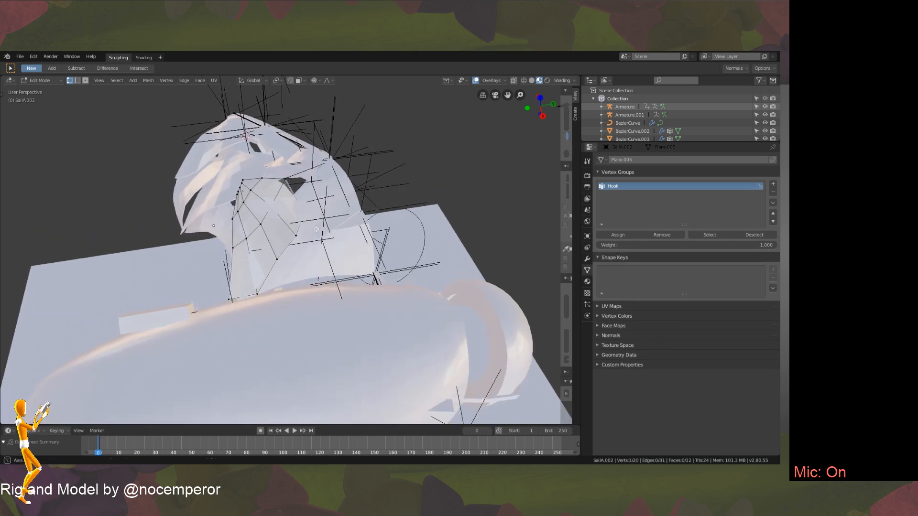
pyautogui.press('g')
pyautogui.press('z')
pyautogui.click(318, 219)
pyautogui.press('Tab')
pyautogui.moveTo(304, 237); pyautogui.dragTo(306, 207, button='middle')
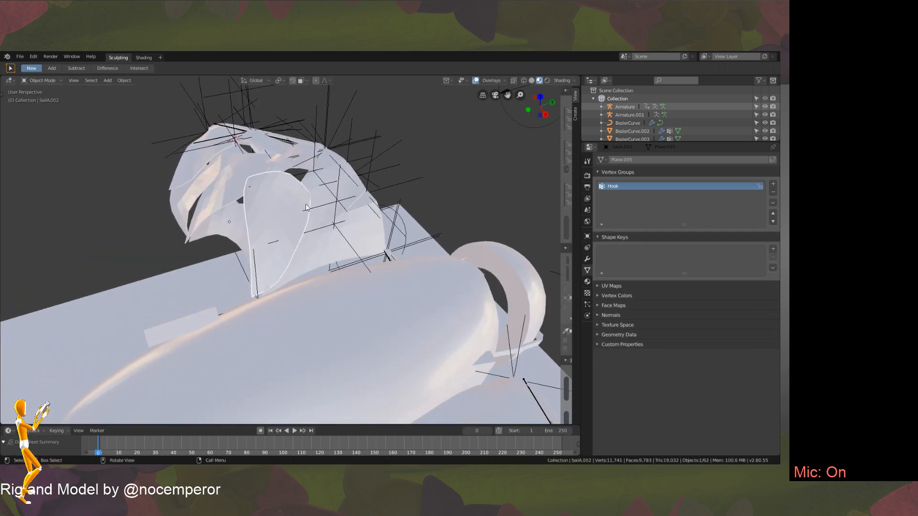
# Scrub the opening frames and examine the gap between the inner sail and its neighbour from the front, below and above.
pyautogui.press('ctrl+KP_1')
pyautogui.scroll(-6, 302, 192)
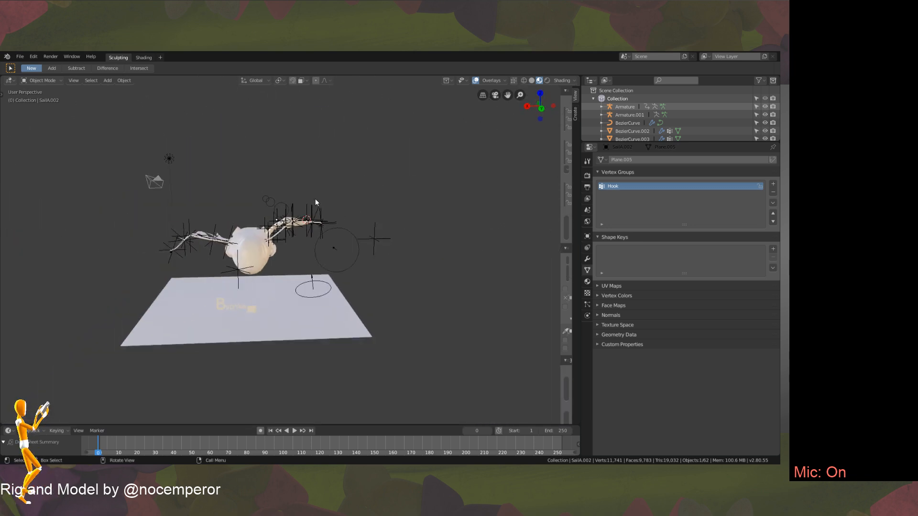
pyautogui.moveTo(314, 201); pyautogui.dragTo(288, 261, button='middle')
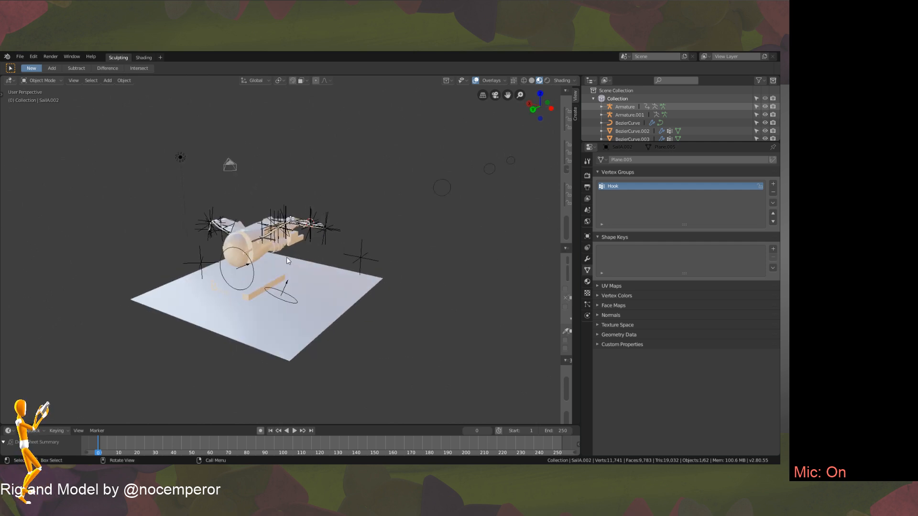
pyautogui.moveTo(287, 261); pyautogui.dragTo(201, 409, button='middle')
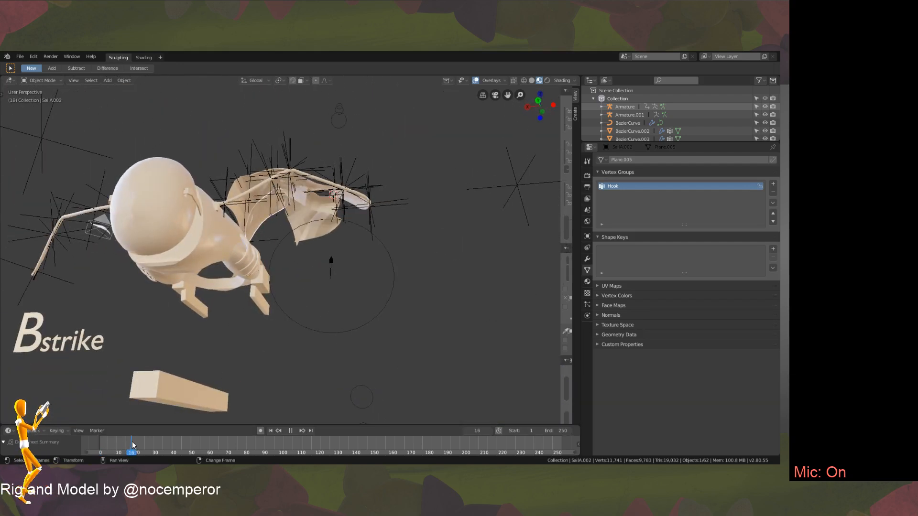
pyautogui.moveTo(133, 445)
pyautogui.mouseDown()
pyautogui.moveTo(221, 440)
pyautogui.moveTo(126, 455)
pyautogui.mouseUp()
pyautogui.moveTo(245, 276); pyautogui.dragTo(201, 411, button='middle')
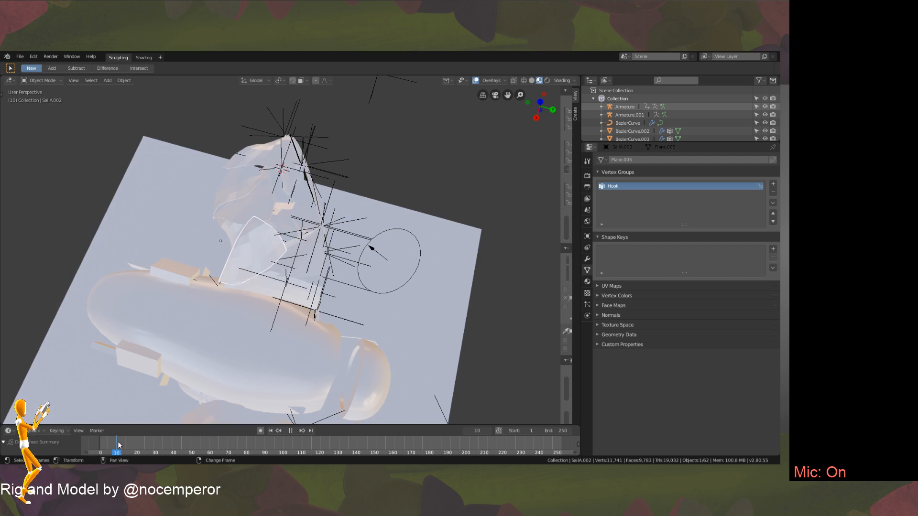
pyautogui.moveTo(138, 445); pyautogui.dragTo(111, 460)
pyautogui.moveTo(198, 306); pyautogui.dragTo(320, 194, button='middle')
# Adjust the same SailA.002 vertex once more along the Z axis and snap the 3D cursor to it.
pyautogui.press('Tab')
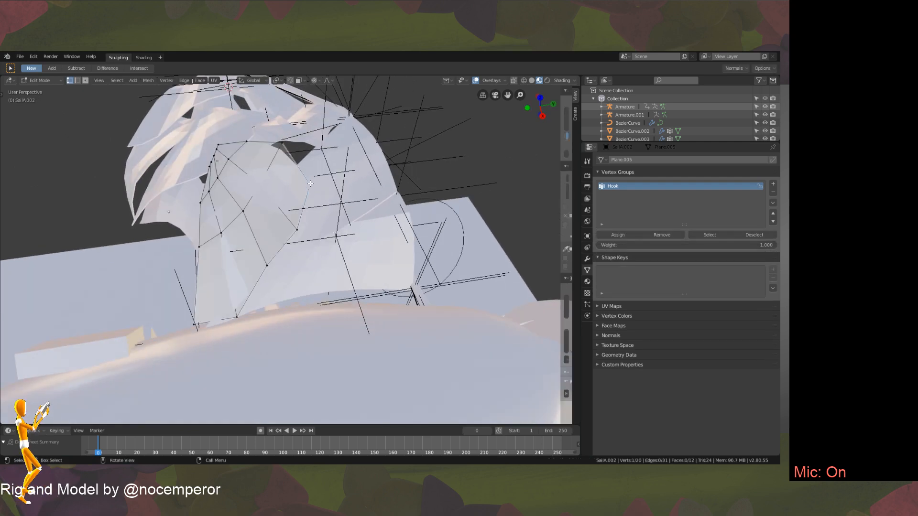
pyautogui.press('g')
pyautogui.press('z')
pyautogui.click(325, 185)
pyautogui.press('Tab')
pyautogui.moveTo(312, 222); pyautogui.dragTo(327, 202, button='middle')
pyautogui.press('Tab')
pyautogui.hotkey('shift', 's')
pyautogui.click(317, 265)
# In SailA.000, create a vertex group named WingStitch2 for the face beside the 3D cursor.
pyautogui.press('Tab')
pyautogui.click(318, 155)
pyautogui.press('Tab')
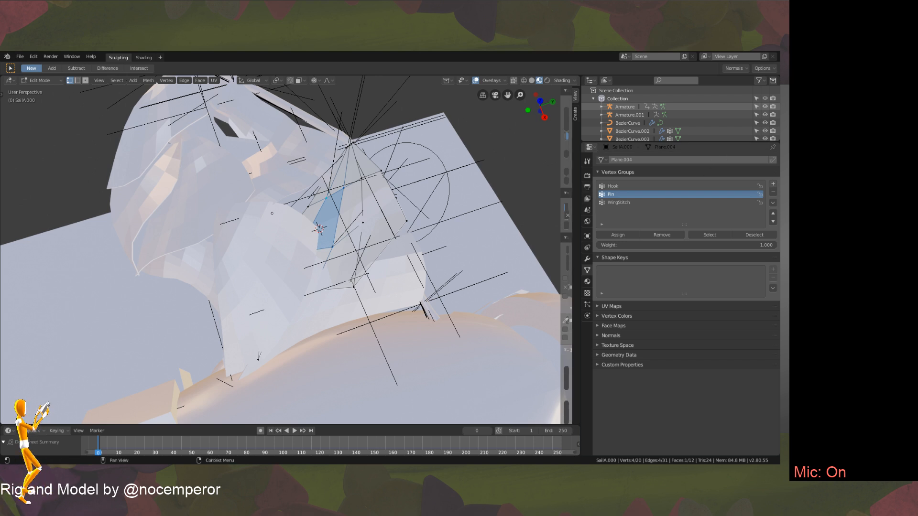
pyautogui.click(773, 184)
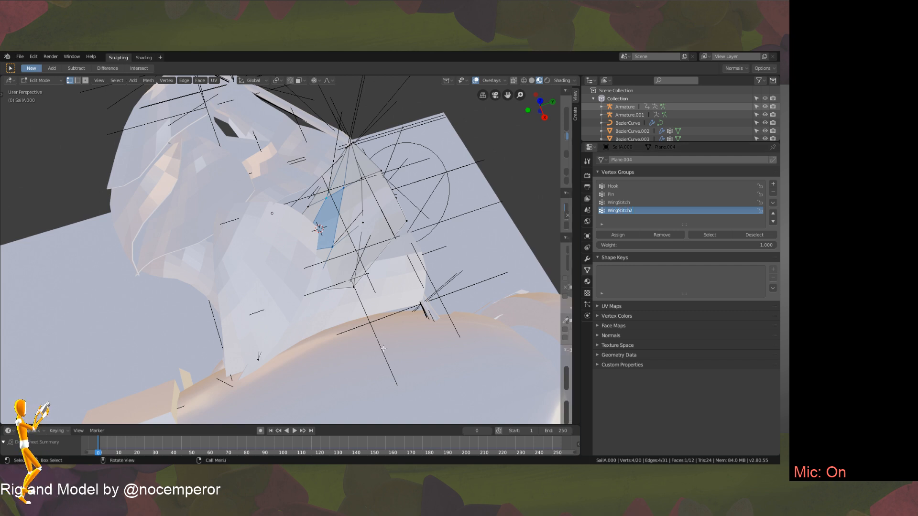
# Hook the selected edge vertex of SailA.002 to a new empty and return to Object Mode.
pyautogui.moveTo(315, 268); pyautogui.dragTo(334, 245, button='middle')
pyautogui.press('Tab')
pyautogui.click(277, 265)
pyautogui.press('Tab')
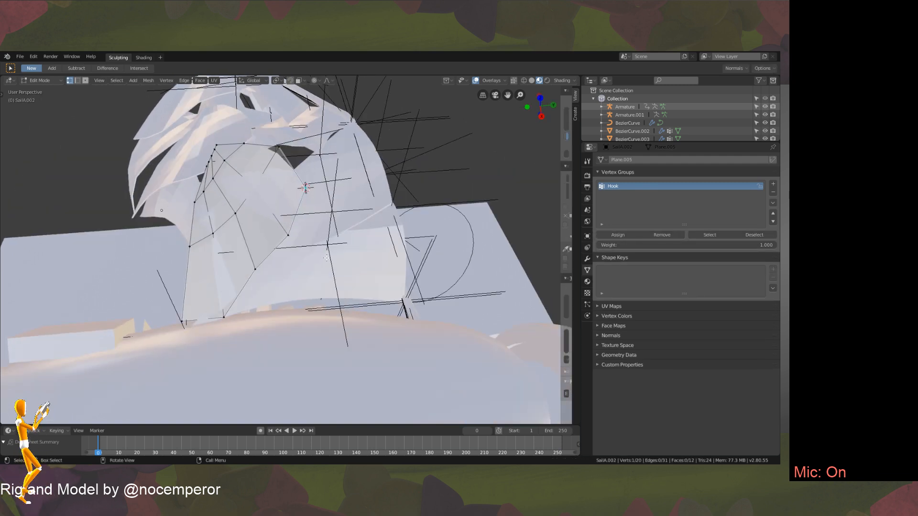
pyautogui.hotkey('ctrl', 'h')
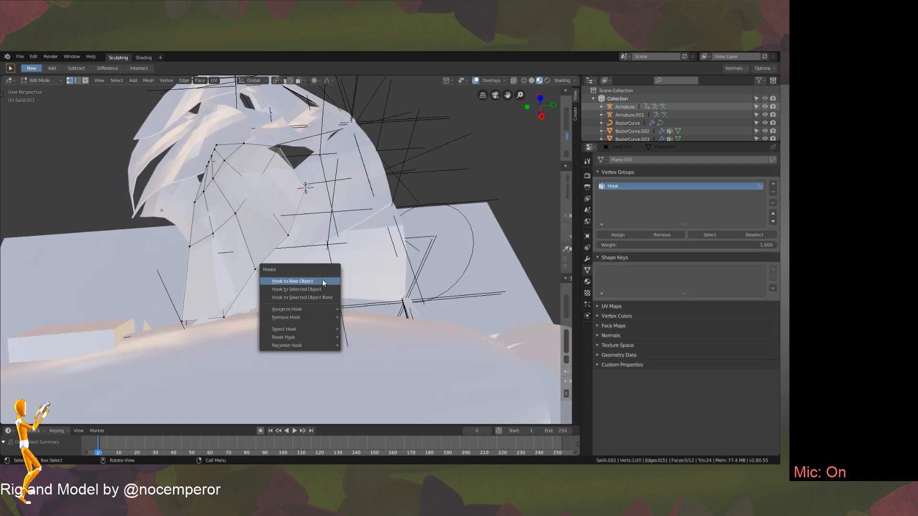
pyautogui.click(322, 279)
pyautogui.press('Tab')
# Add a Copy Location constraint to the new hook empty, targeting SailA.000 with the vertex group WingStitch2.
pyautogui.click(322, 215)
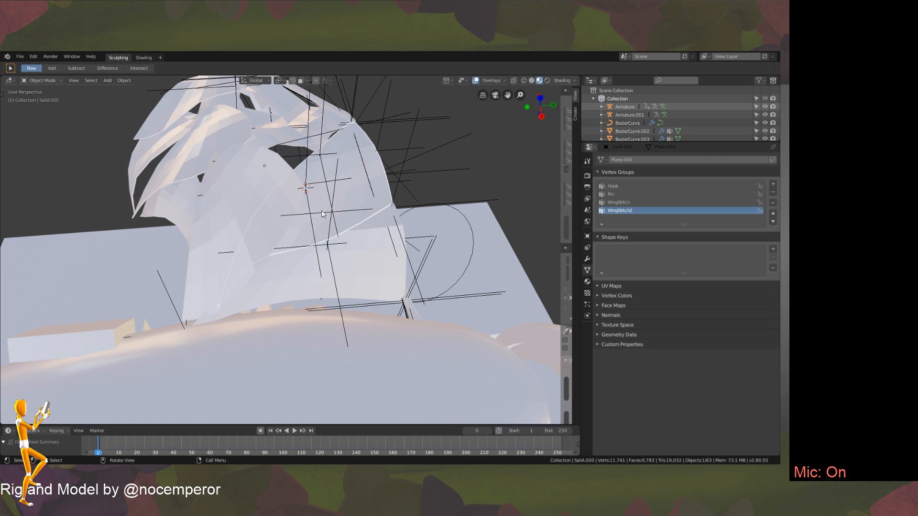
pyautogui.click(310, 188)
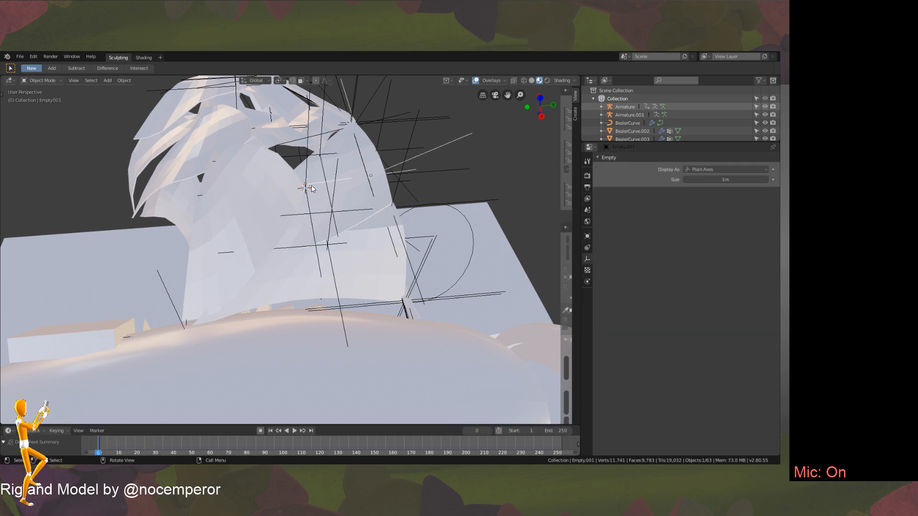
pyautogui.click(587, 247)
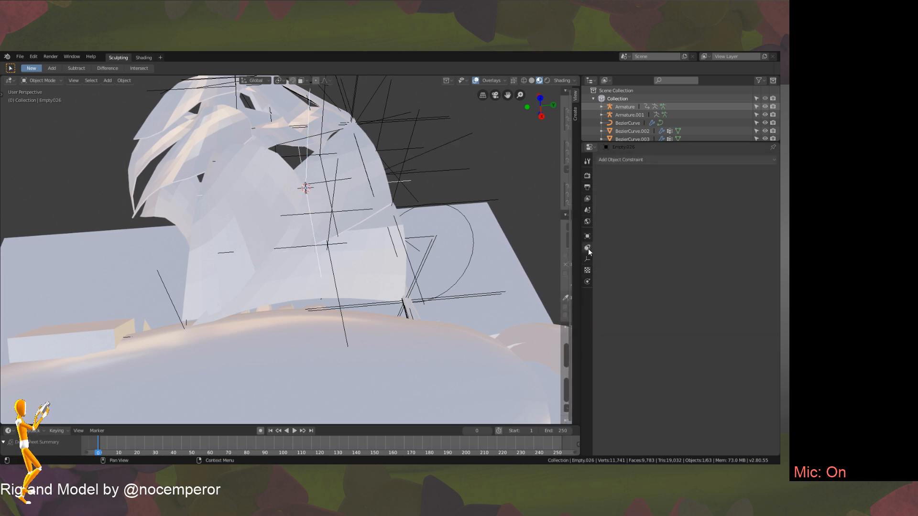
pyautogui.click(651, 161)
pyautogui.click(645, 183)
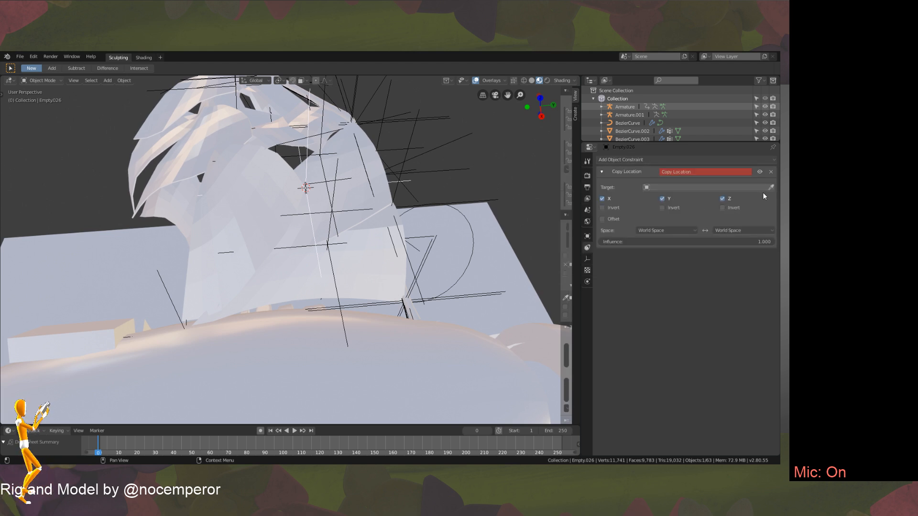
pyautogui.click(370, 185)
pyautogui.click(669, 198)
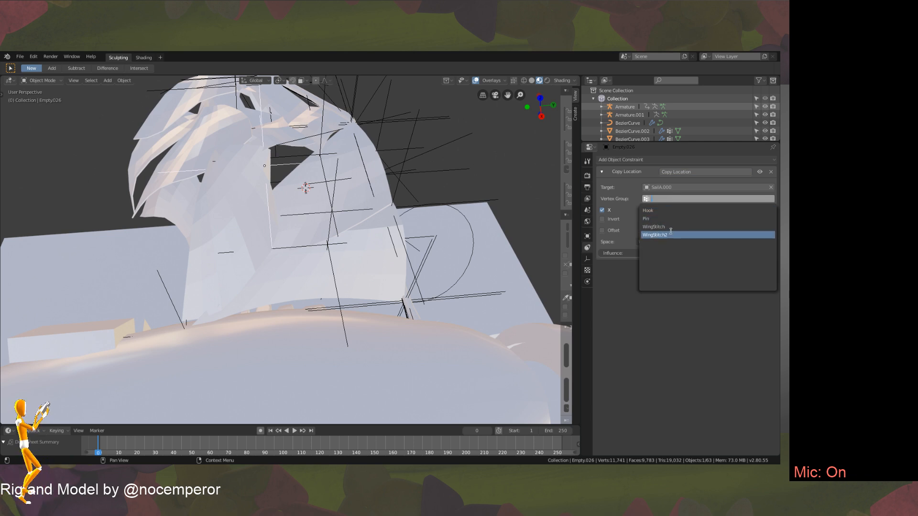
pyautogui.click(669, 232)
# Assign the selected face of SailA.000 to the WingStitch2 vertex group, return to Object Mode and check the opening frames.
pyautogui.moveTo(383, 202); pyautogui.dragTo(365, 228, button='middle')
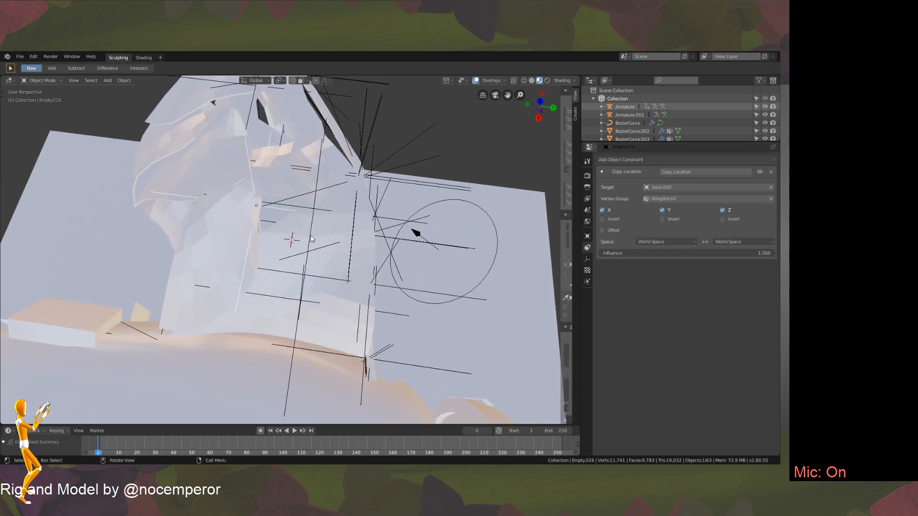
pyautogui.click(297, 241)
pyautogui.press('Tab')
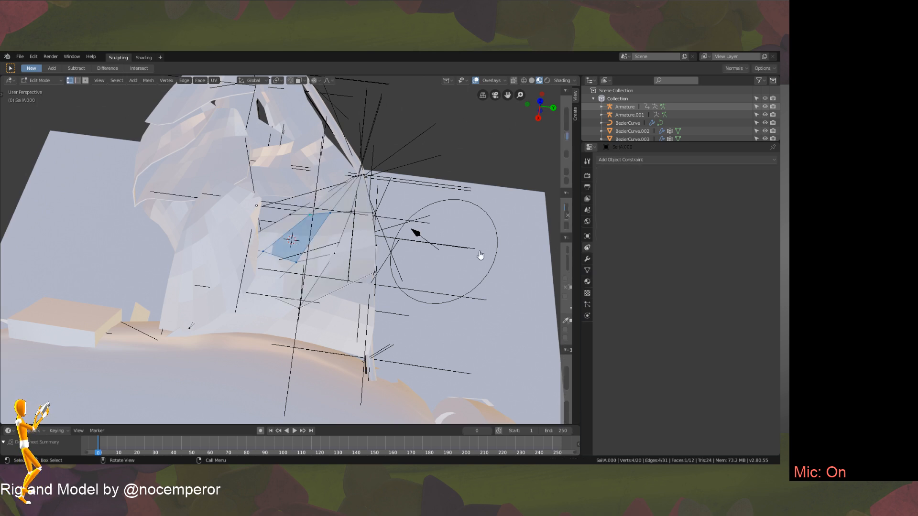
pyautogui.click(588, 234)
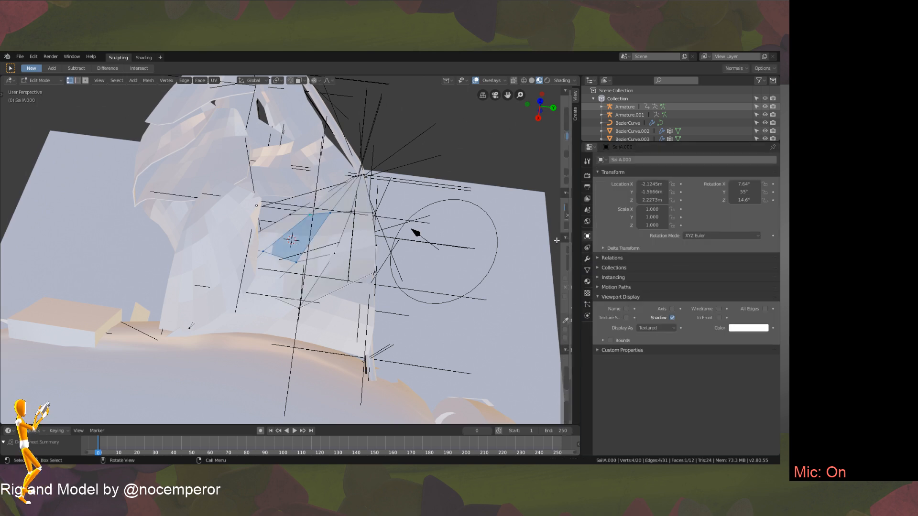
pyautogui.click(588, 270)
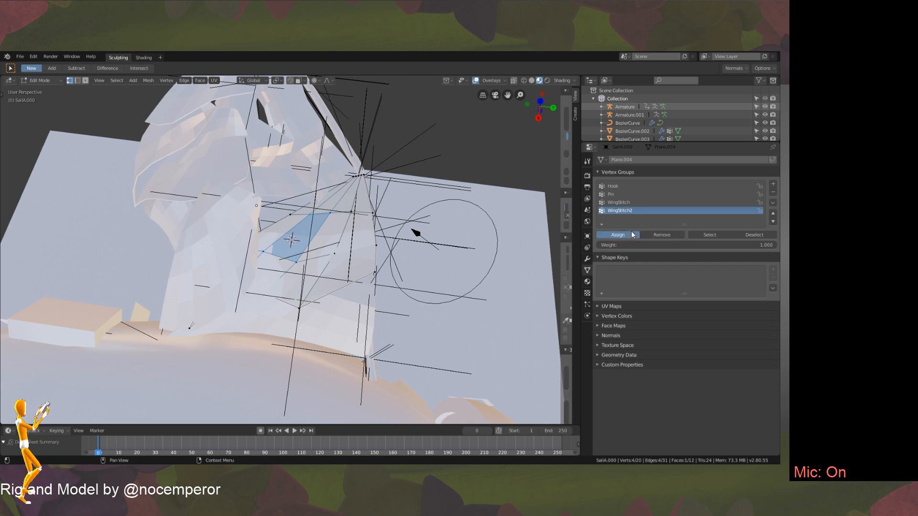
pyautogui.press('Tab')
pyautogui.moveTo(277, 304); pyautogui.dragTo(311, 280, button='middle')
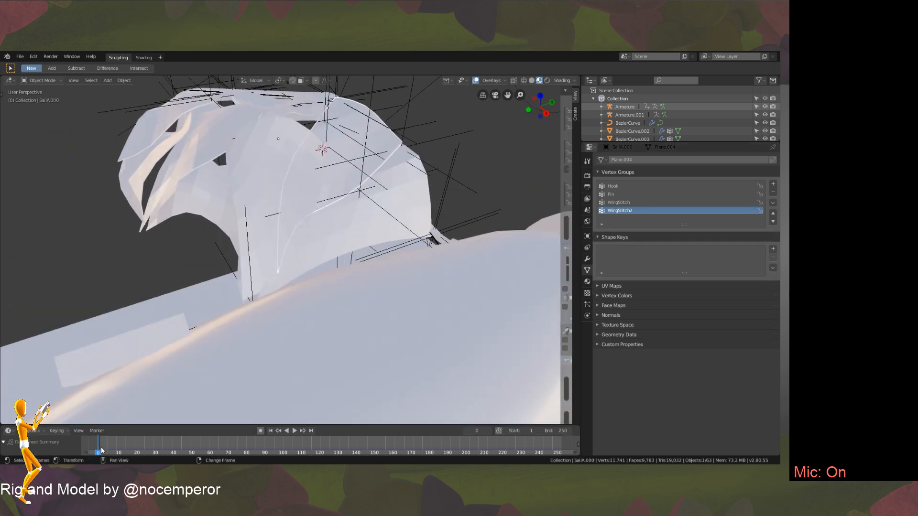
pyautogui.moveTo(102, 449); pyautogui.dragTo(65, 433)
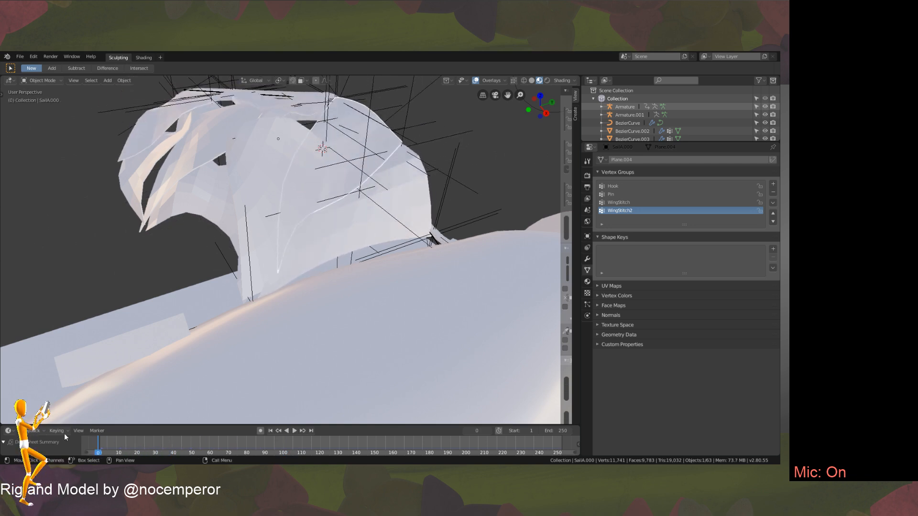
# Select SailA.002 and enable cloth physics on it.
pyautogui.click(259, 199)
pyautogui.moveTo(259, 199); pyautogui.dragTo(261, 218, button='middle')
pyautogui.click(587, 258)
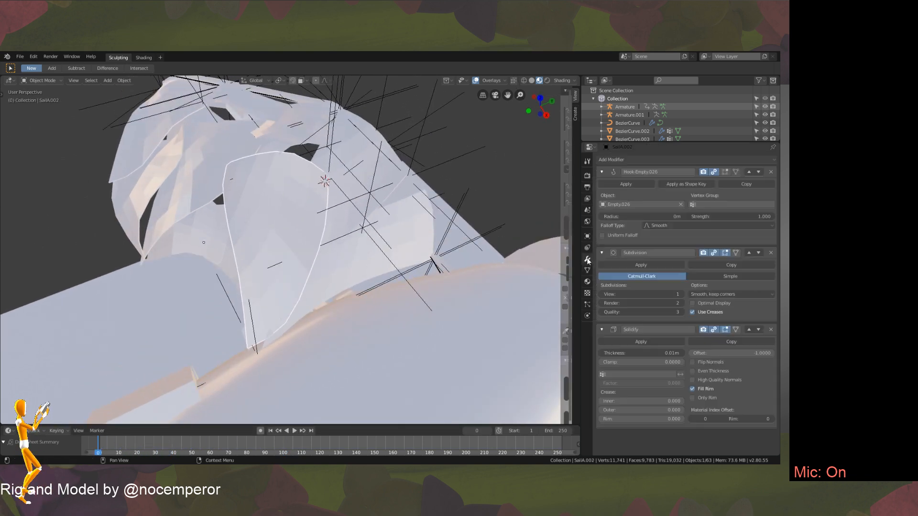
pyautogui.click(587, 315)
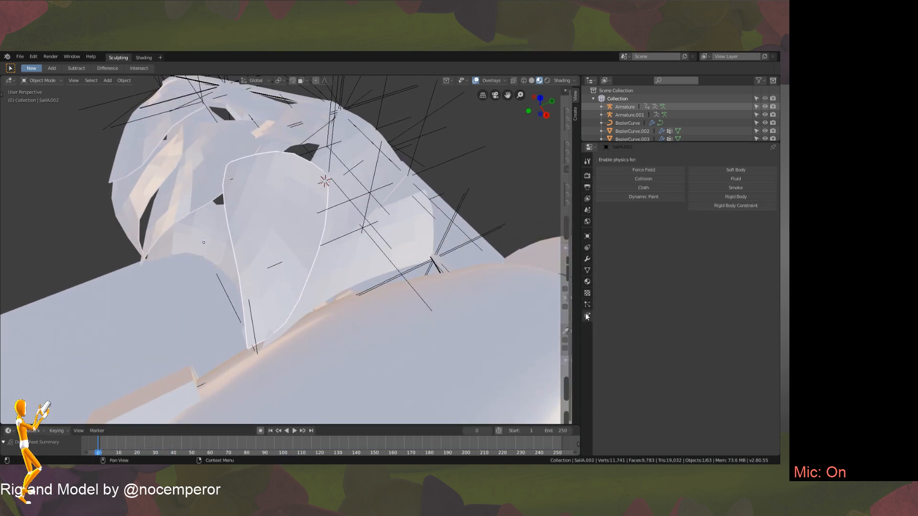
pyautogui.click(667, 190)
# Play and scrub the cloth simulation, examining SailA.002's motion from the side and above, and return to frame 0.
pyautogui.press('space')
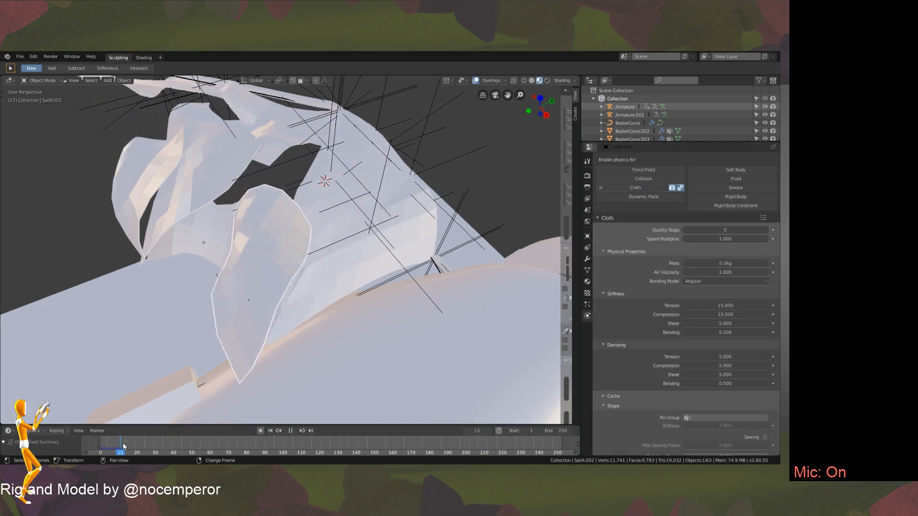
pyautogui.moveTo(122, 443); pyautogui.dragTo(258, 373, button='right')
pyautogui.press('space')
pyautogui.moveTo(346, 269); pyautogui.dragTo(471, 330, button='middle')
pyautogui.moveTo(138, 439); pyautogui.dragTo(125, 435, button='right')
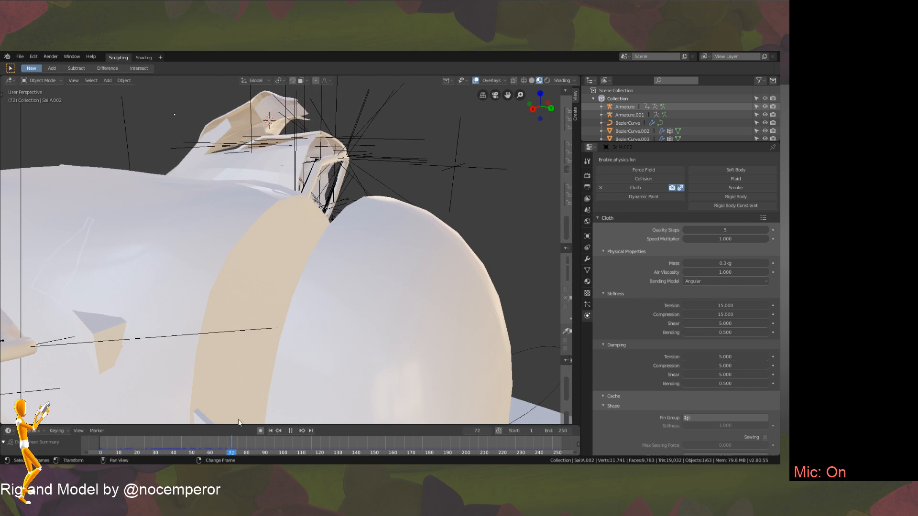
pyautogui.press('space')
pyautogui.moveTo(263, 307); pyautogui.dragTo(226, 348, button='middle')
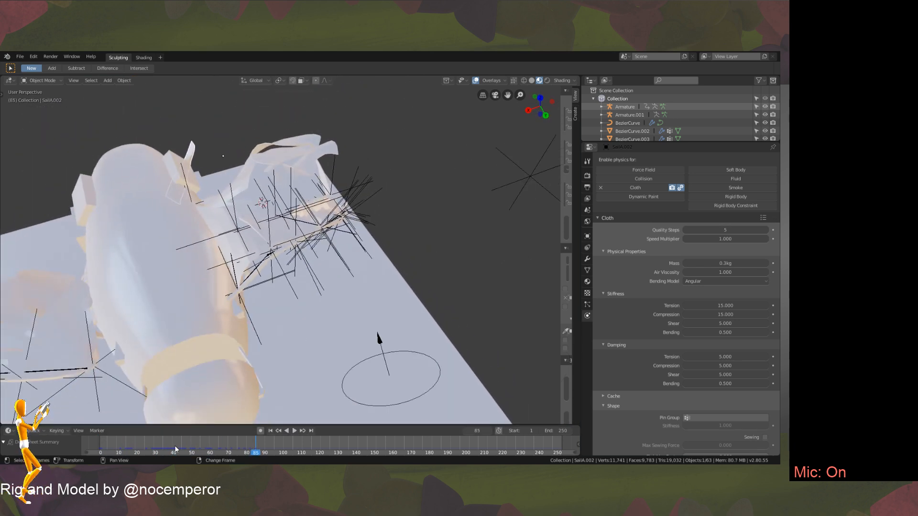
pyautogui.moveTo(175, 446); pyautogui.dragTo(234, 410, button='right')
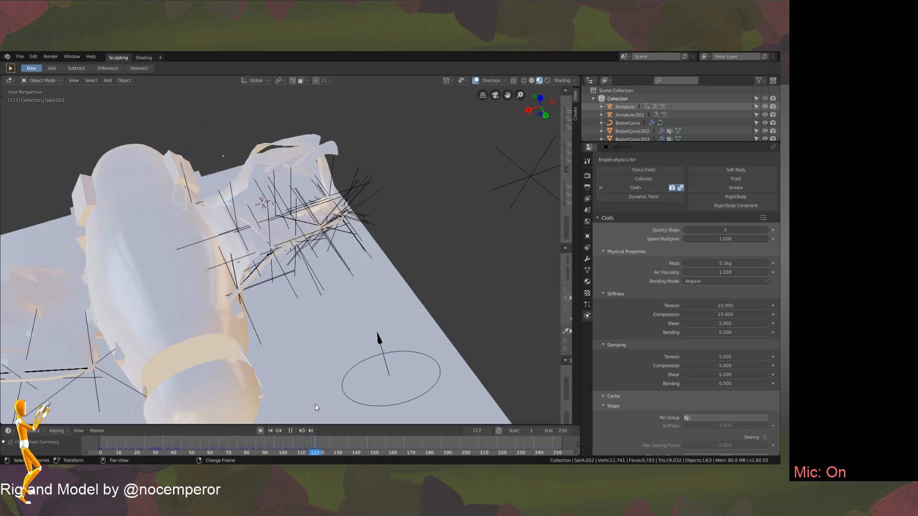
pyautogui.moveTo(316, 407); pyautogui.dragTo(185, 425, button='right')
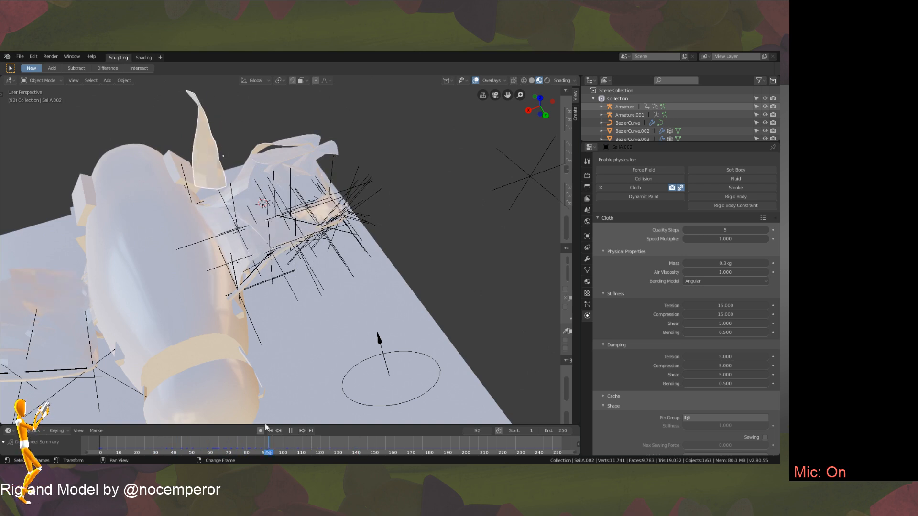
pyautogui.press('Escape')
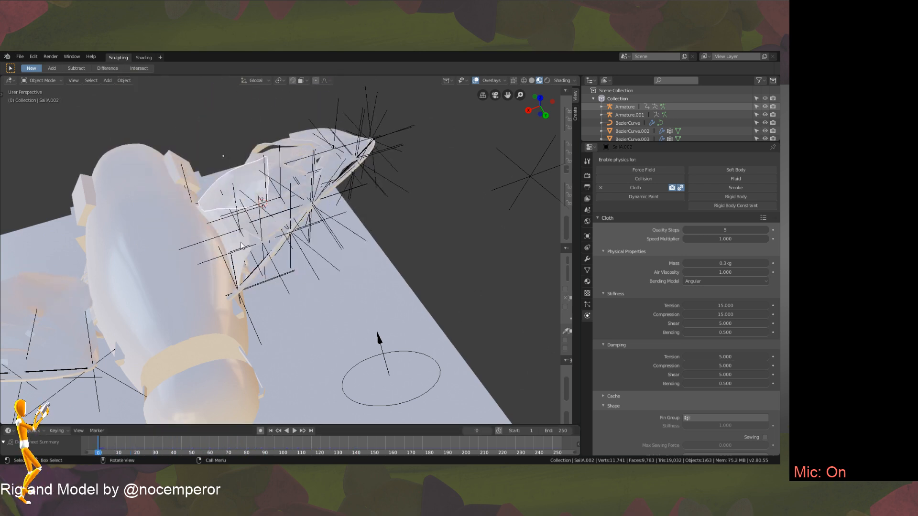
# In SailA.002, select the lower tip vertex and the hooked edge vertex and put them in a vertex group named Pin.
pyautogui.moveTo(241, 245); pyautogui.dragTo(291, 245, button='middle')
pyautogui.press('Tab')
pyautogui.moveTo(249, 267); pyautogui.dragTo(272, 267, button='middle')
pyautogui.scroll(2, 215, 305)
pyautogui.moveTo(206, 315); pyautogui.dragTo(254, 312, button='middle')
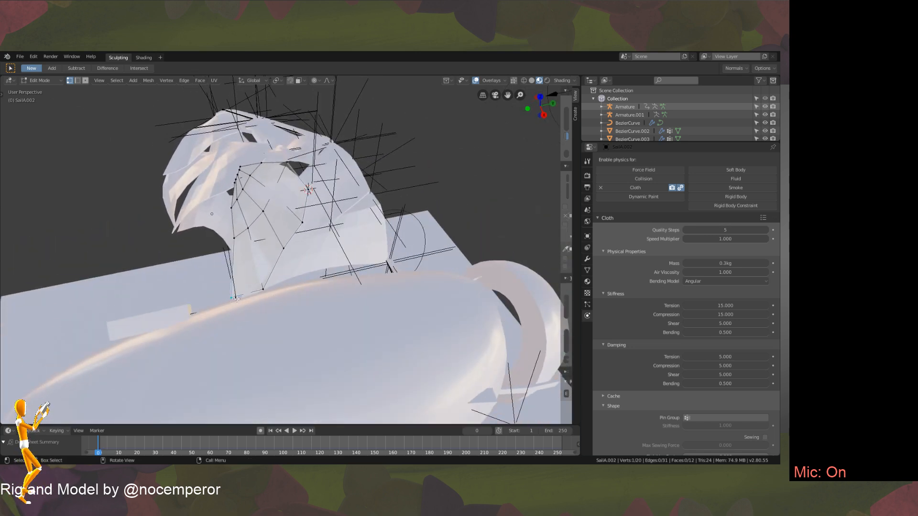
pyautogui.moveTo(238, 303); pyautogui.dragTo(238, 314, button='middle')
pyautogui.keyDown('shift'); pyautogui.click(310, 208); pyautogui.keyUp('shift')
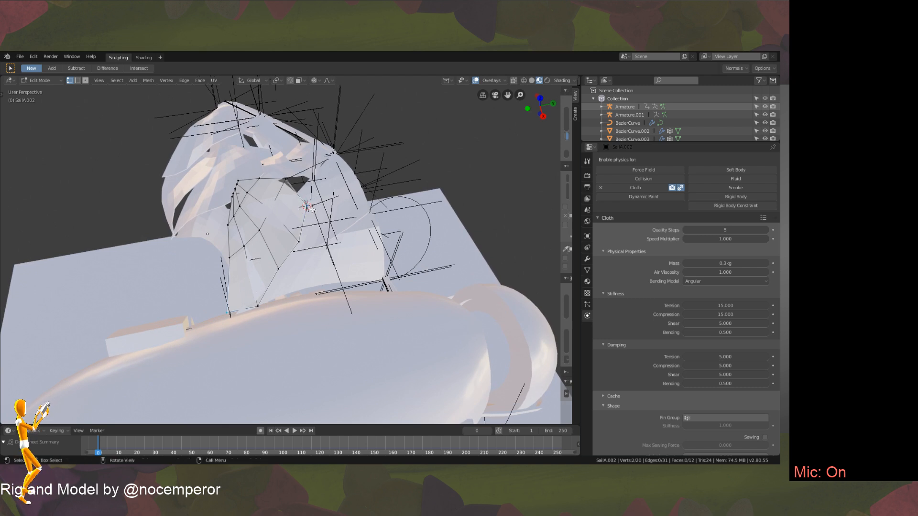
pyautogui.click(587, 271)
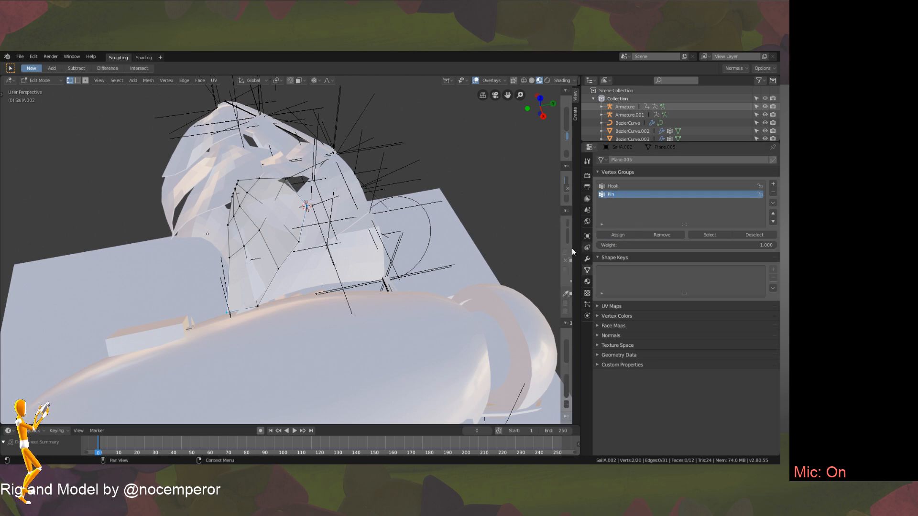
# Set Pin as the pin group in SailA.002's cloth shape settings.
pyautogui.press('Tab')
pyautogui.click(587, 305)
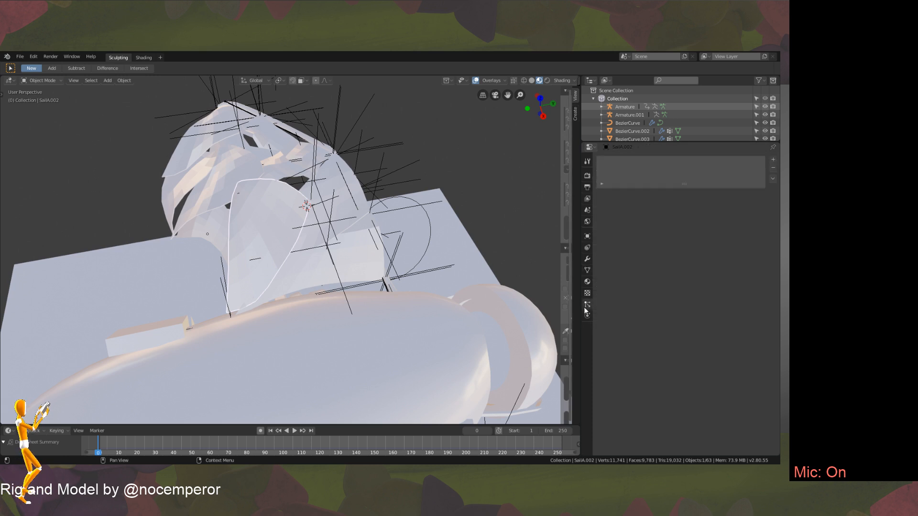
pyautogui.click(588, 315)
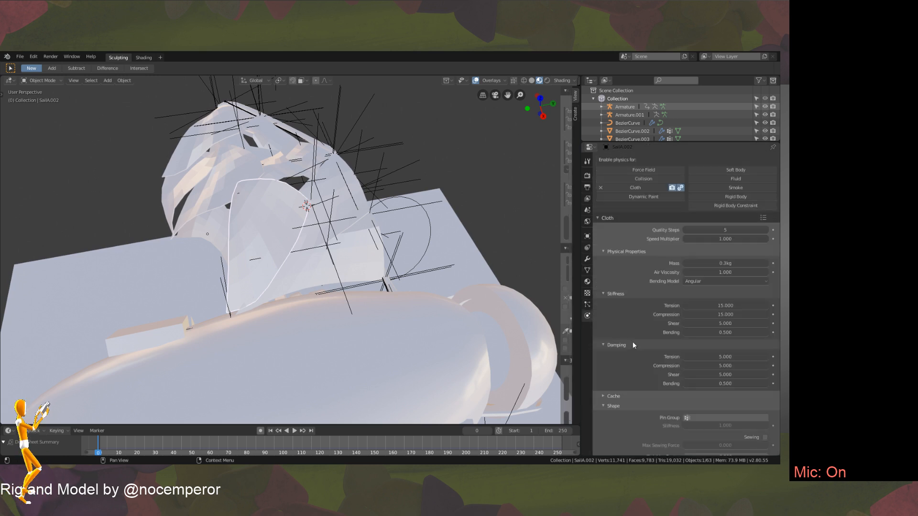
pyautogui.scroll(-5, 697, 243)
pyautogui.scroll(-3, 710, 220)
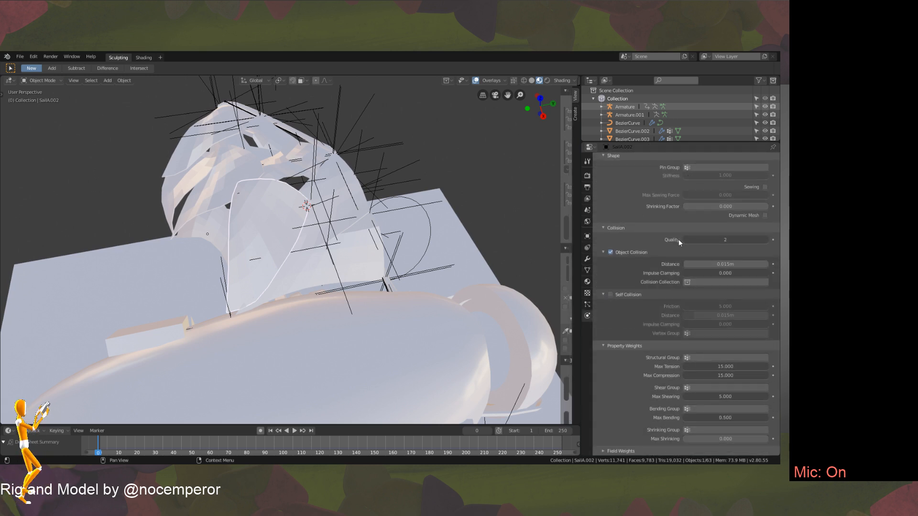
pyautogui.scroll(3, 679, 242)
pyautogui.click(717, 222)
pyautogui.click(703, 233)
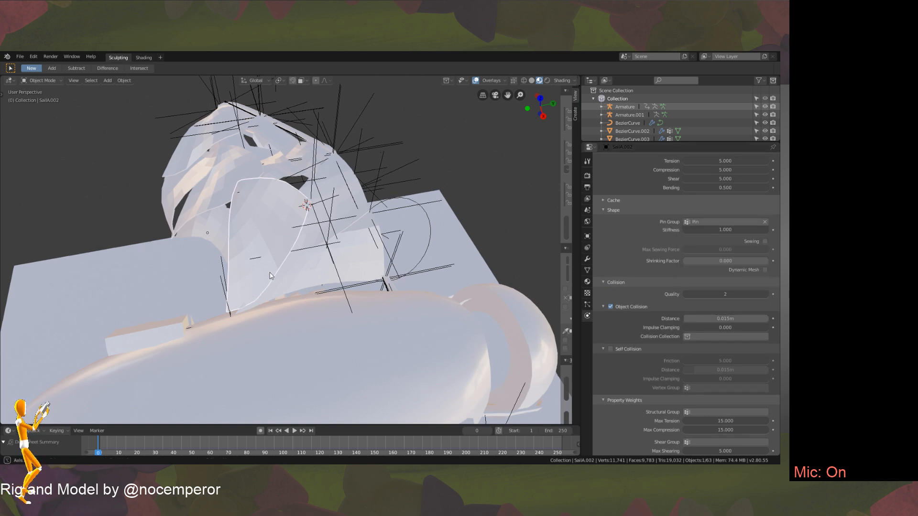
# Play and scrub the simulation with the pinned sail, examining the wing and the whole airship from several angles.
pyautogui.moveTo(269, 276); pyautogui.dragTo(290, 273, button='middle')
pyautogui.press('Tab')
pyautogui.press('Tab')
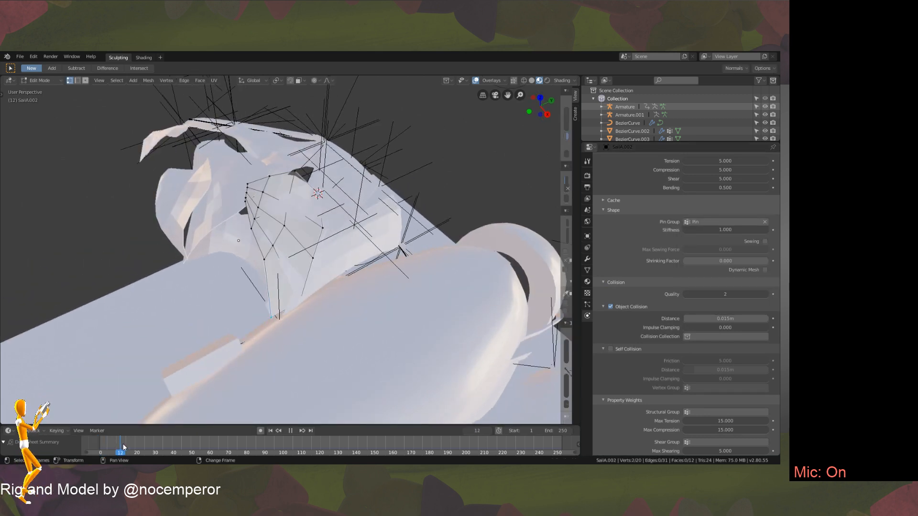
pyautogui.click(294, 431)
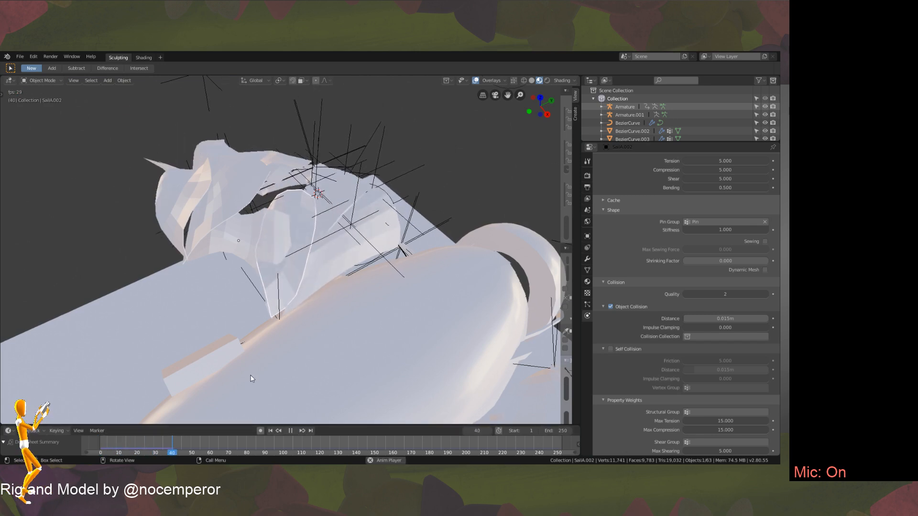
pyautogui.moveTo(287, 394); pyautogui.dragTo(299, 429, button='middle')
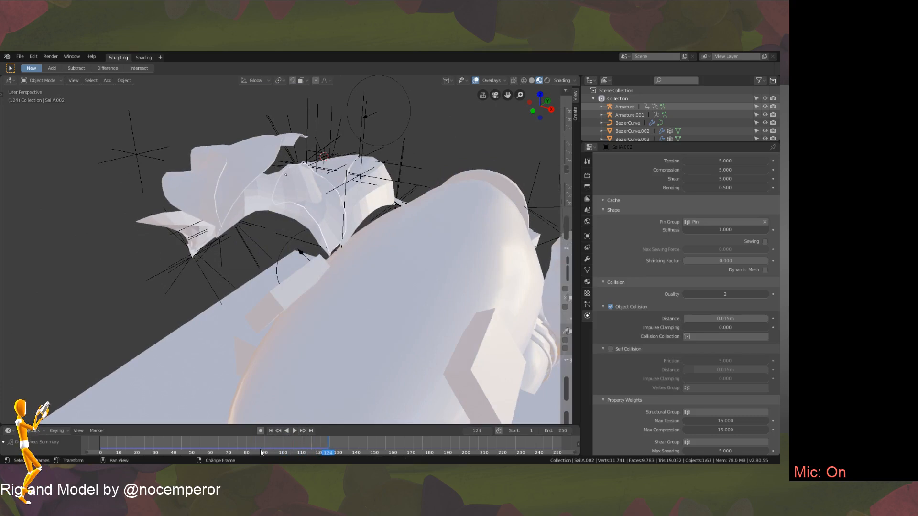
pyautogui.moveTo(204, 441); pyautogui.dragTo(98, 434, button='right')
pyautogui.moveTo(333, 184); pyautogui.dragTo(342, 262, button='middle')
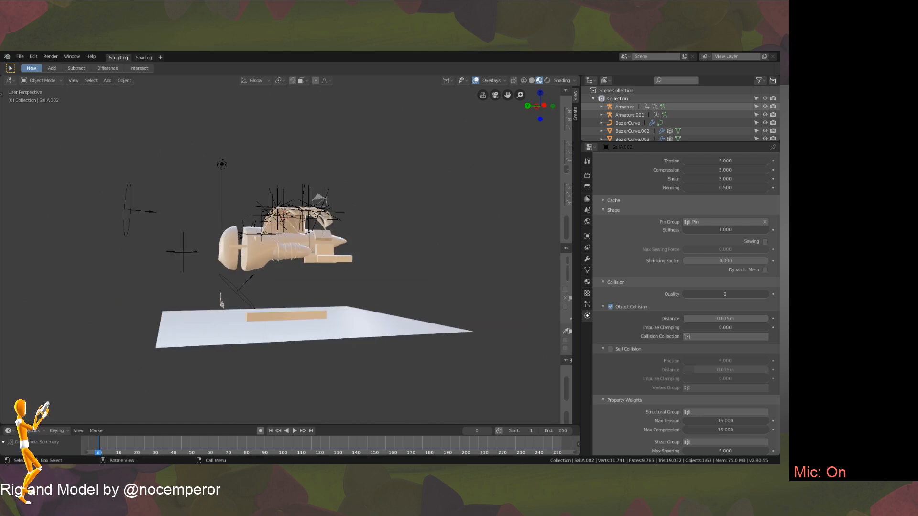
pyautogui.moveTo(290, 260); pyautogui.dragTo(252, 273, button='middle')
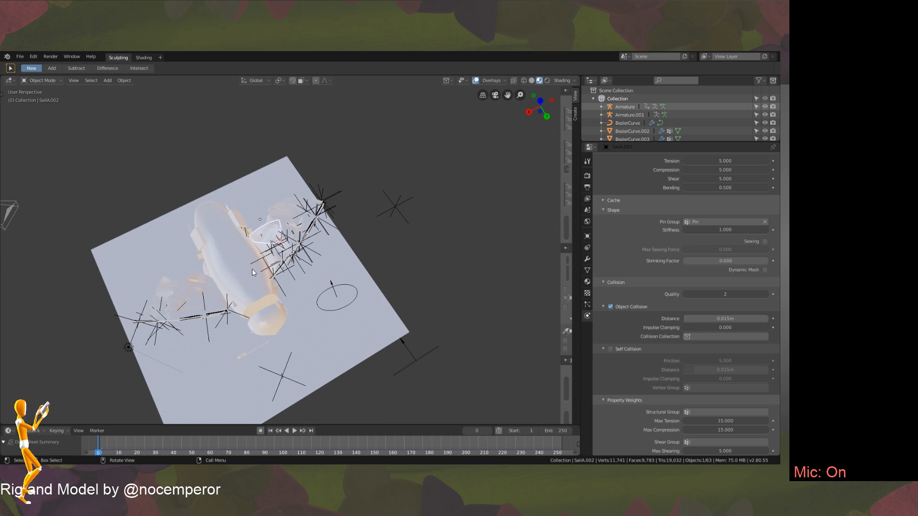
# Select the armature of the wing carrying the stitched sails and switch it to Pose Mode.
pyautogui.moveTo(292, 205); pyautogui.dragTo(268, 174, button='middle')
pyautogui.scroll(8, 238, 232)
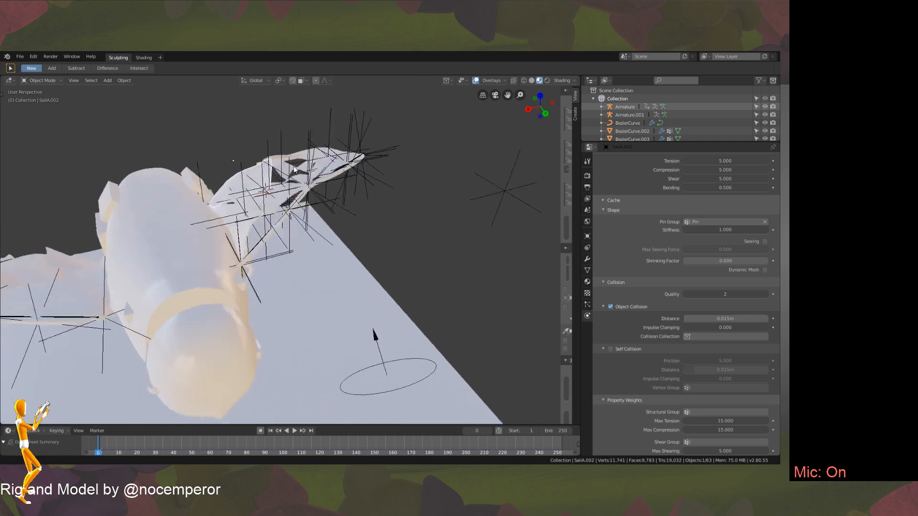
pyautogui.scroll(-3, 238, 235)
pyautogui.click(212, 240)
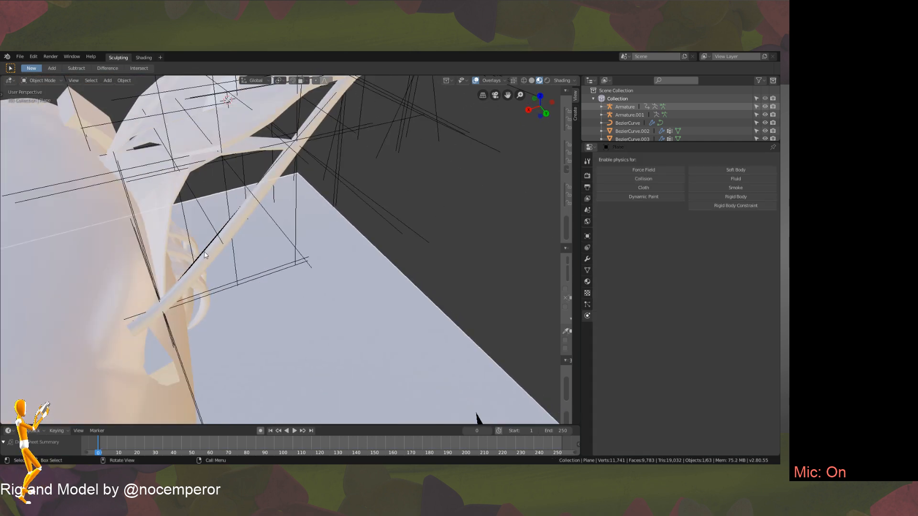
pyautogui.press('Tab')
pyautogui.scroll(2, 234, 210)
pyautogui.scroll(-6, 261, 172)
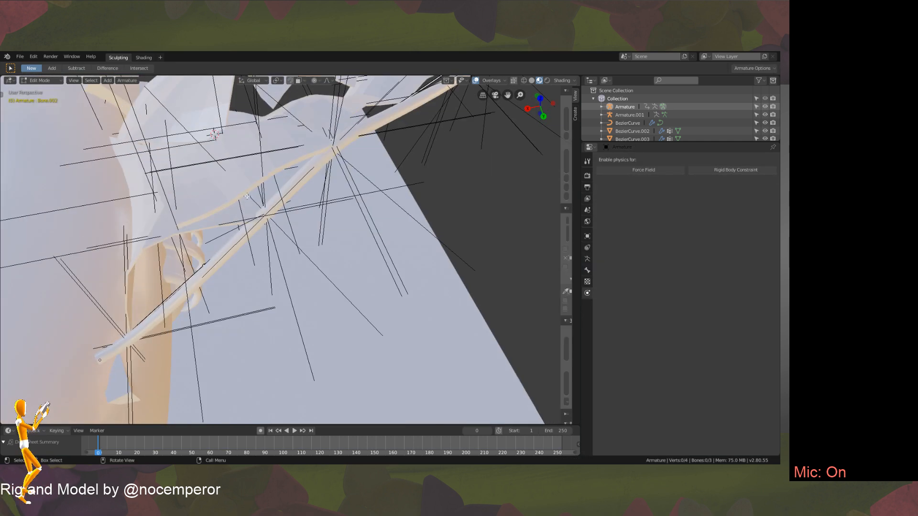
pyautogui.press('Tab')
pyautogui.hotkey('ctrl', 'Tab')
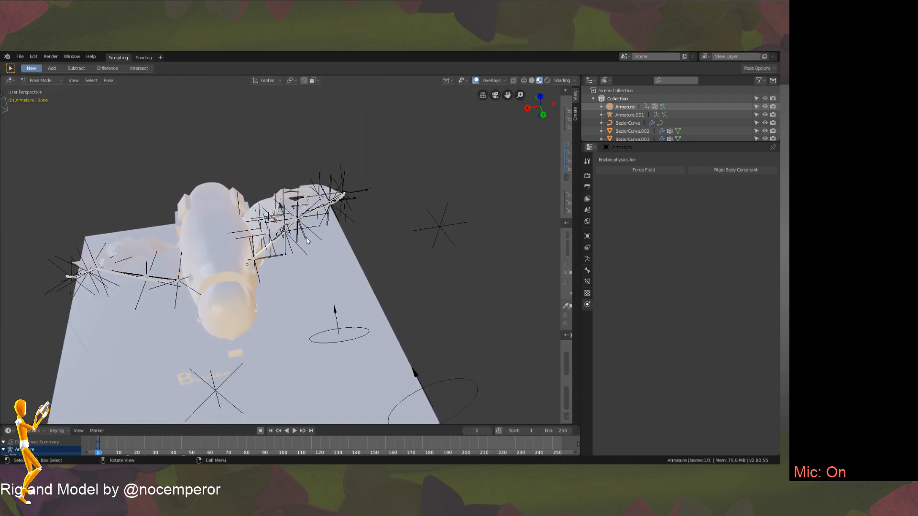
# Try to enlarge the sail-carrying wing by scaling its selected armature bone to about 1.4 times.
pyautogui.press('s')
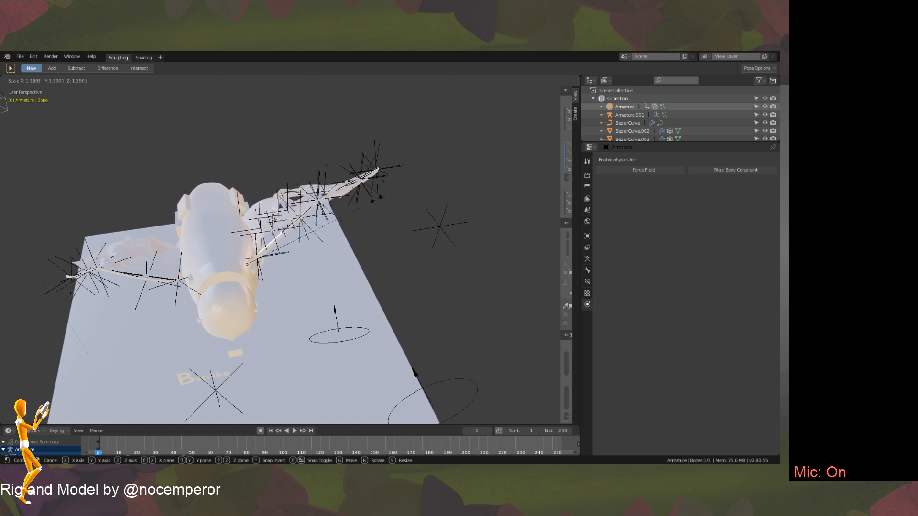
pyautogui.click(325, 230)
pyautogui.moveTo(325, 230)
pyautogui.mouseDown(button='middle')
pyautogui.moveTo(369, 203)
pyautogui.moveTo(322, 251)
pyautogui.moveTo(293, 192)
pyautogui.moveTo(256, 209)
pyautogui.mouseUp(button='middle')
# Return to Object Mode and select the wing's armature, sails, frame and empties together.
pyautogui.hotkey('ctrl', 'Tab')
pyautogui.press('c')
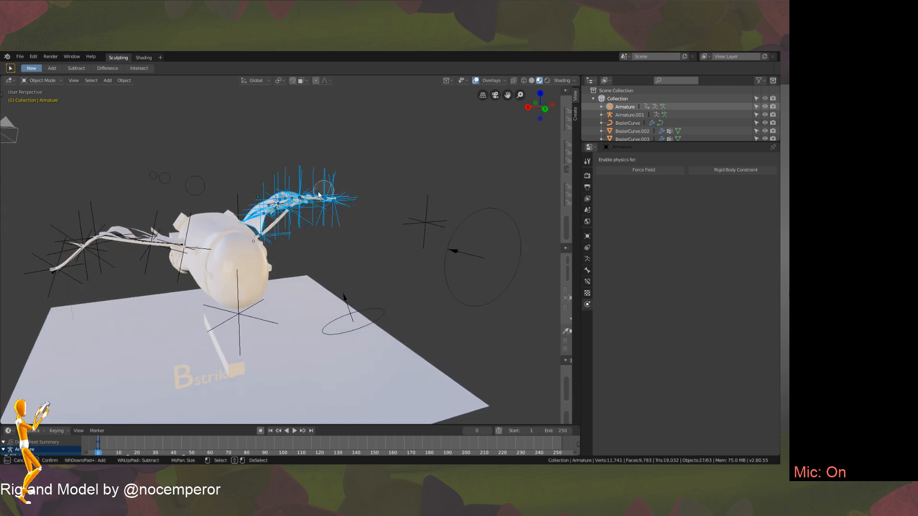
pyautogui.moveTo(290, 243); pyautogui.dragTo(231, 203, button='middle')
# Try scaling the selected wing objects, both uniformly and along the X axis.
pyautogui.press('s')
pyautogui.rightClick(334, 237)
pyautogui.press('s')
pyautogui.press('x')
pyautogui.rightClick(352, 206)
pyautogui.press('s')
pyautogui.rightClick(362, 228)
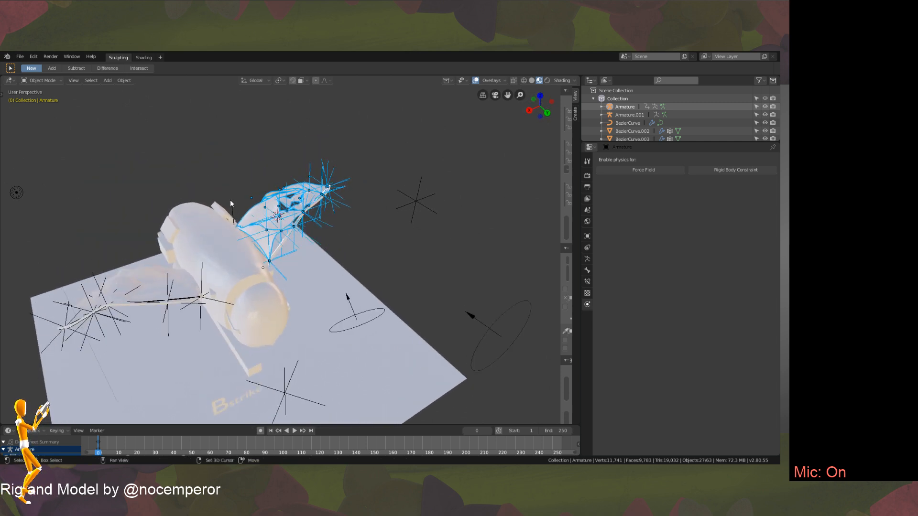
# Try moving the selected wing objects, first freely and again along the Z axis.
pyautogui.press('g')
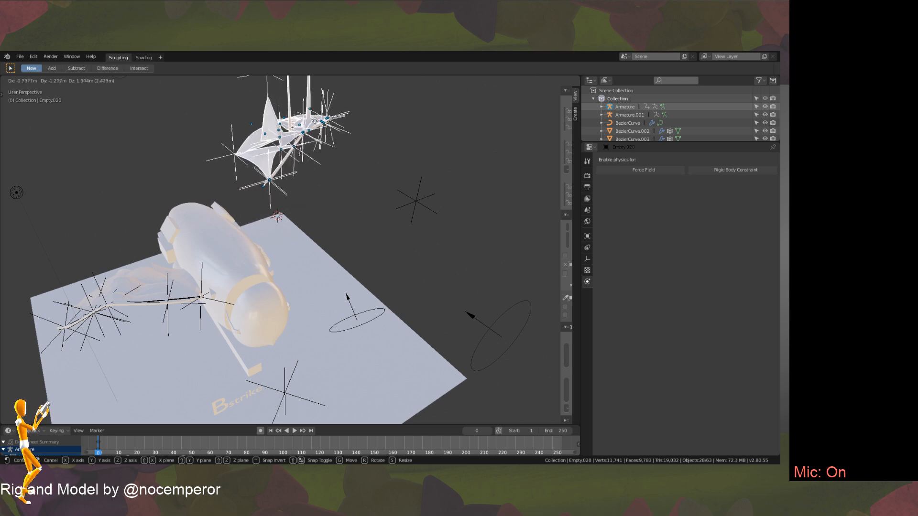
pyautogui.rightClick(326, 127)
pyautogui.moveTo(318, 225); pyautogui.dragTo(297, 234, button='middle')
pyautogui.press('g')
pyautogui.press('z')
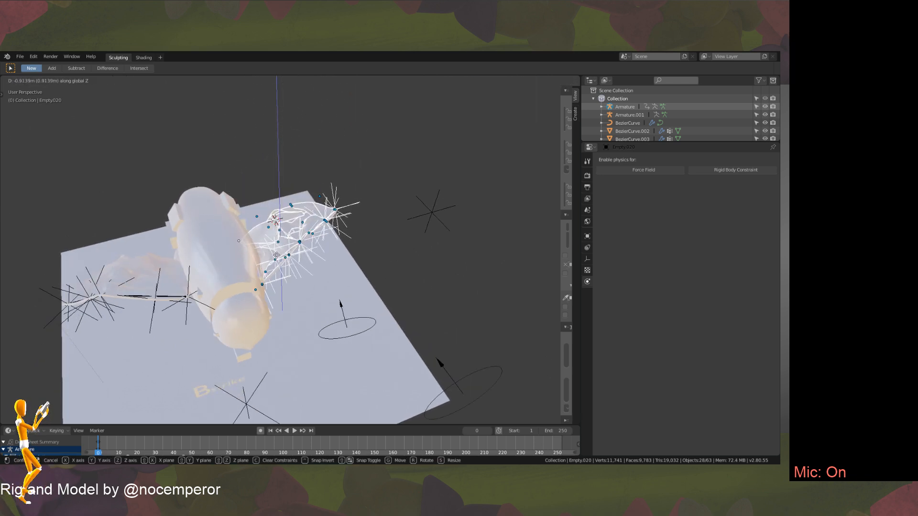
pyautogui.rightClick(281, 197)
pyautogui.moveTo(281, 197); pyautogui.dragTo(252, 180, button='middle')
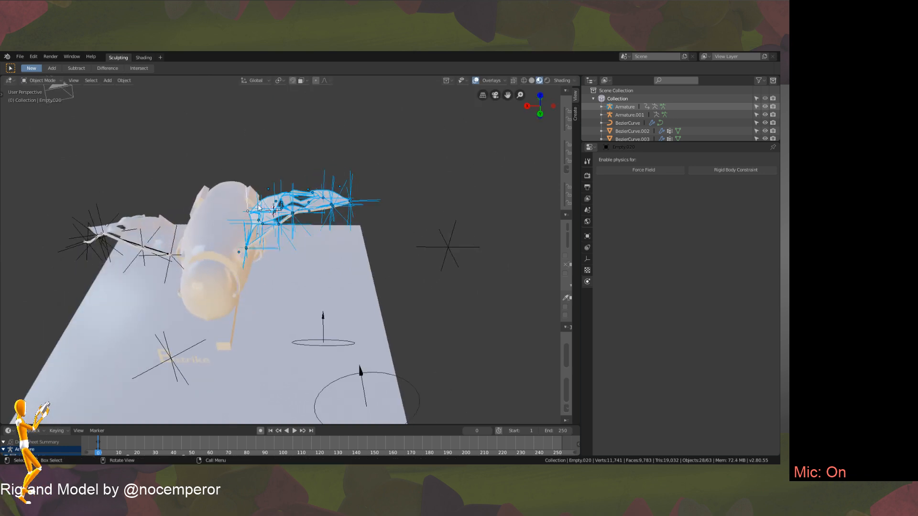
# Move the selected wing objects outward from the hull along the X axis.
pyautogui.press('g')
pyautogui.press('x')
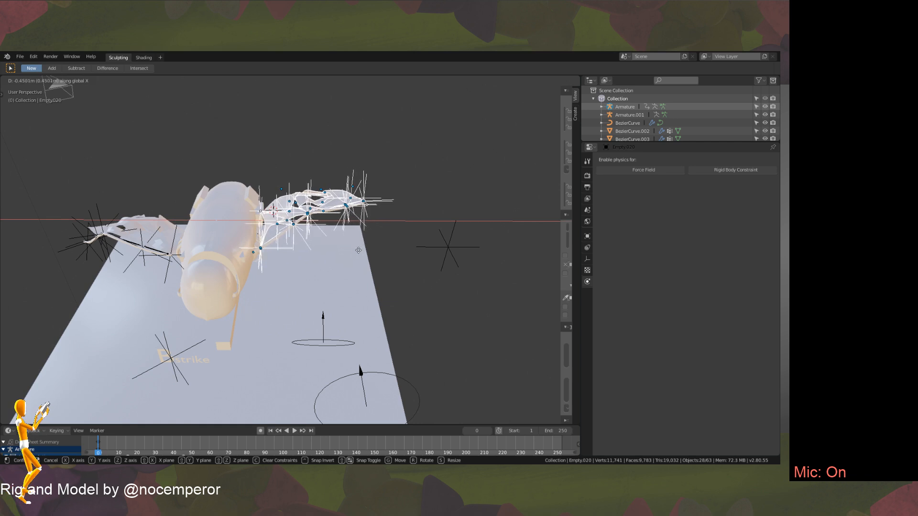
pyautogui.click(344, 267)
pyautogui.moveTo(322, 257); pyautogui.dragTo(266, 241, button='middle')
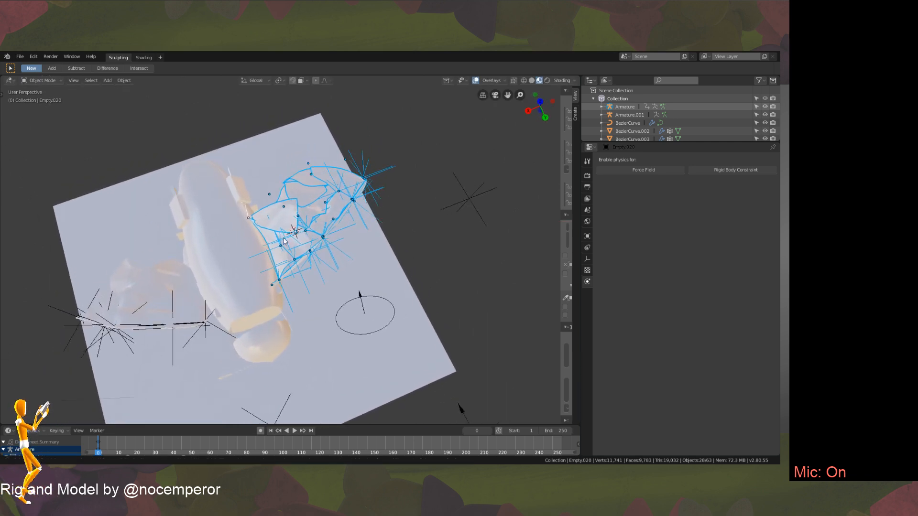
pyautogui.scroll(3, 267, 243)
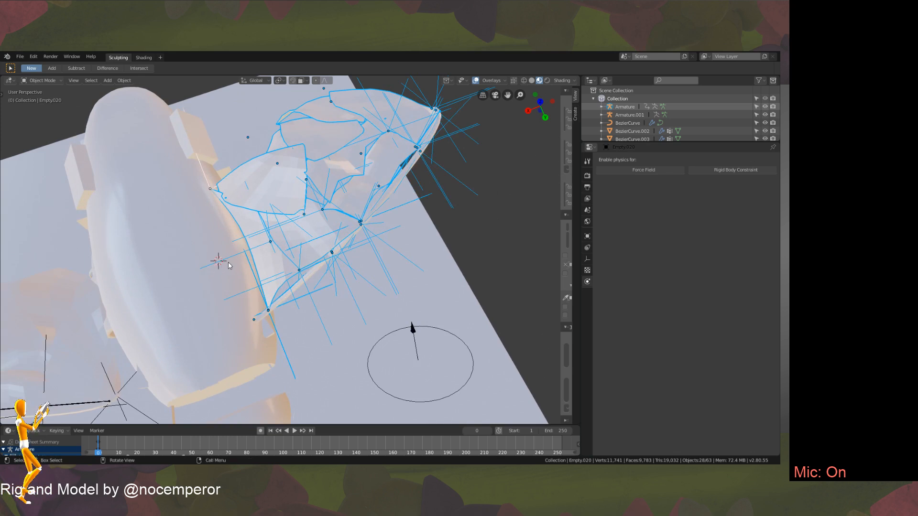
pyautogui.moveTo(377, 221); pyautogui.dragTo(371, 193, button='middle')
# Test-move the wing selection and drop the surplus empties from it.
pyautogui.press('g')
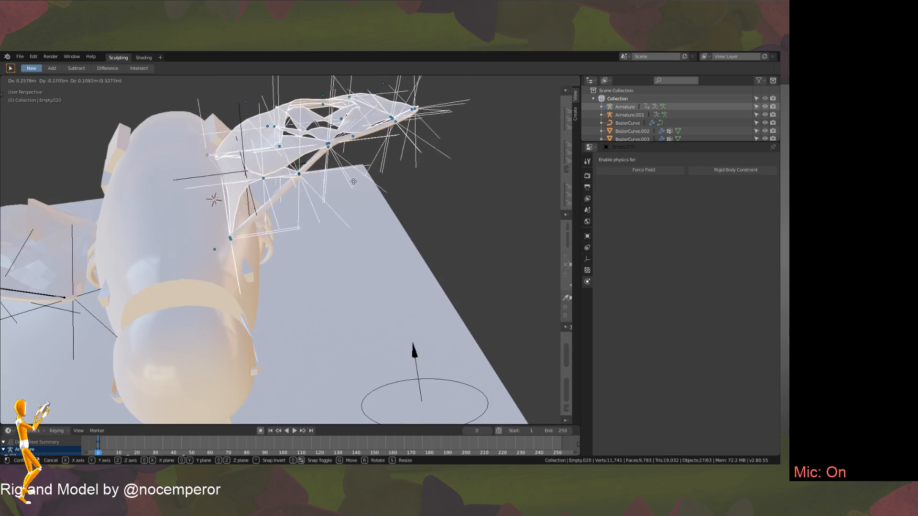
pyautogui.rightClick(325, 173)
pyautogui.moveTo(323, 172); pyautogui.dragTo(338, 197, button='middle')
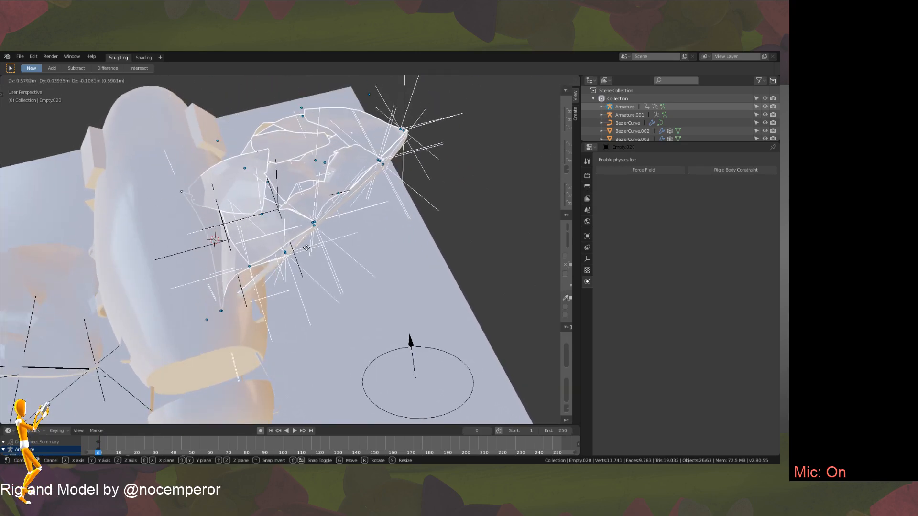
pyautogui.click(349, 239)
pyautogui.press('c')
pyautogui.keyDown('shift'); pyautogui.click(390, 137); pyautogui.keyUp('shift')
pyautogui.rightClick(389, 136)
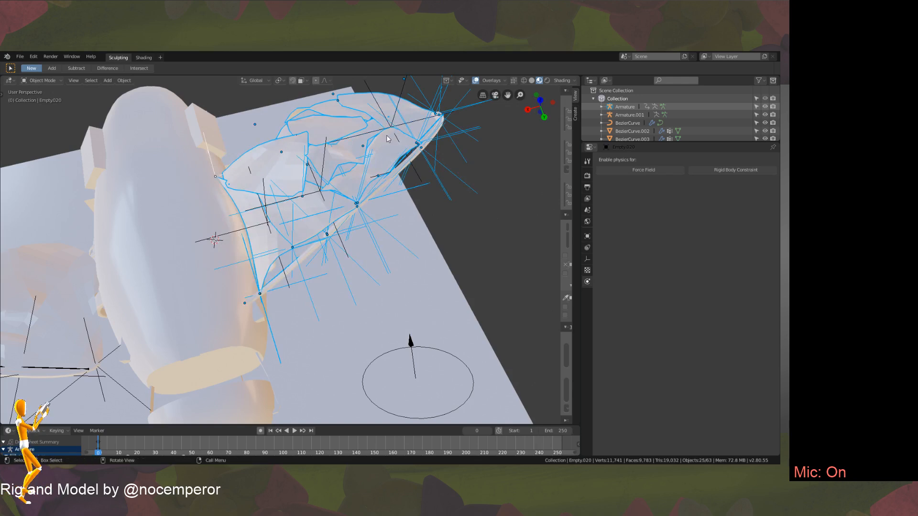
# Reposition the selected wing along the X axis and adjust its span by scaling it along X.
pyautogui.keyDown('ctrl'); pyautogui.moveTo(389, 157); pyautogui.dragTo(342, 306, button='middle'); pyautogui.keyUp('ctrl')
pyautogui.press('g')
pyautogui.press('x')
pyautogui.click(339, 213)
pyautogui.press('s')
pyautogui.press('x')
pyautogui.click(374, 264)
pyautogui.press('s')
pyautogui.press('x')
pyautogui.click(323, 261)
# Scale the selected wing uniformly and move it freely to fit the hull.
pyautogui.press('s')
pyautogui.click(342, 248)
pyautogui.press('g')
pyautogui.click(346, 237)
# Adjust the selected wing's depth by scaling it along the Y axis in two passes.
pyautogui.press('s')
pyautogui.press('y')
pyautogui.click(346, 261)
pyautogui.press('s')
pyautogui.press('y')
pyautogui.click(341, 239)
# Adjust the wing's height with two moves along the Z axis, ending with a -0.195 m move.
pyautogui.press('g')
pyautogui.press('z')
pyautogui.click(286, 204)
pyautogui.press('g')
pyautogui.press('z')
pyautogui.click(312, 213)
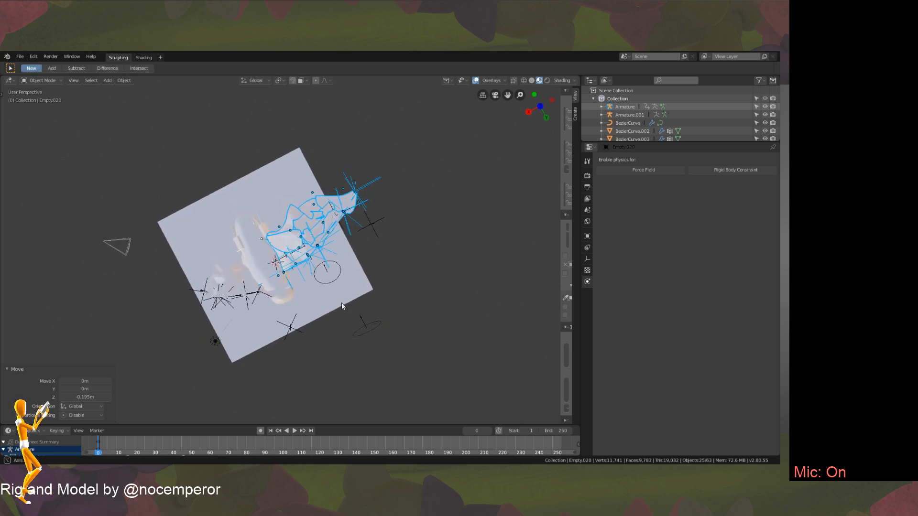
# Play the cloth simulation with the resized wing, check it from another angle, and rewind to frame 0.
pyautogui.click(294, 431)
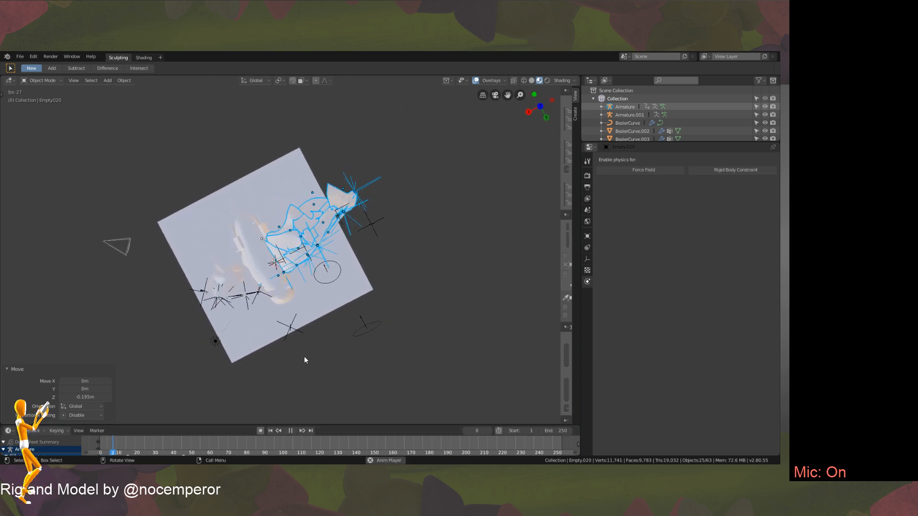
pyautogui.moveTo(304, 373); pyautogui.dragTo(276, 300, button='middle')
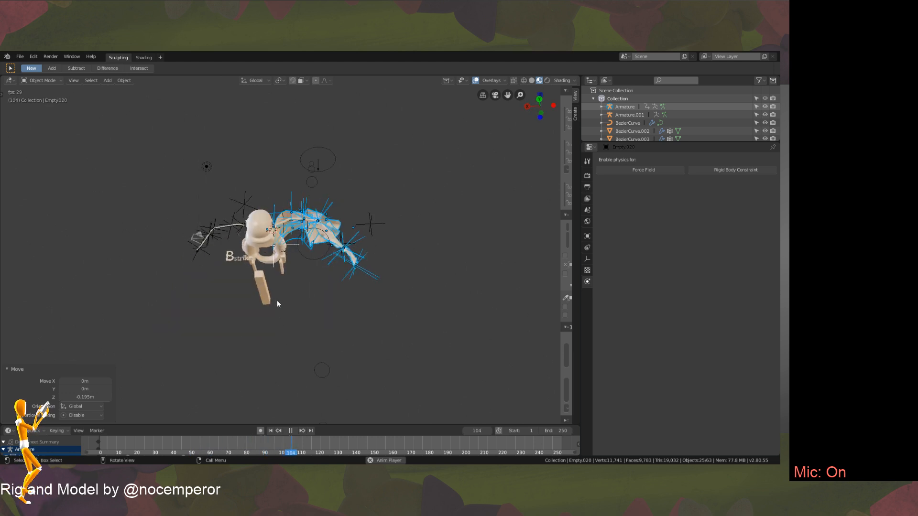
pyautogui.click(294, 431)
pyautogui.moveTo(280, 440); pyautogui.dragTo(97, 442, button='right')
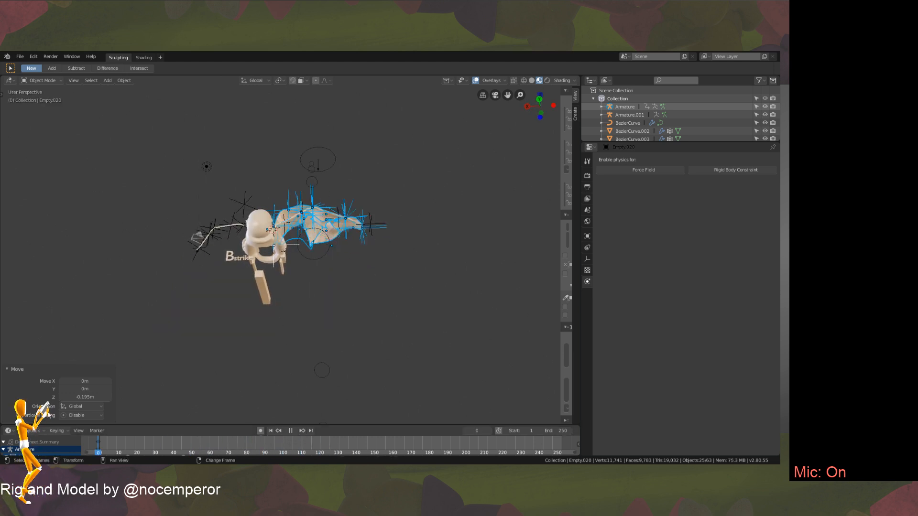
# Apply the scale of the selected wing objects.
pyautogui.moveTo(308, 129); pyautogui.dragTo(324, 281, button='middle')
pyautogui.hotkey('ctrl', 'a')
pyautogui.click(316, 297)
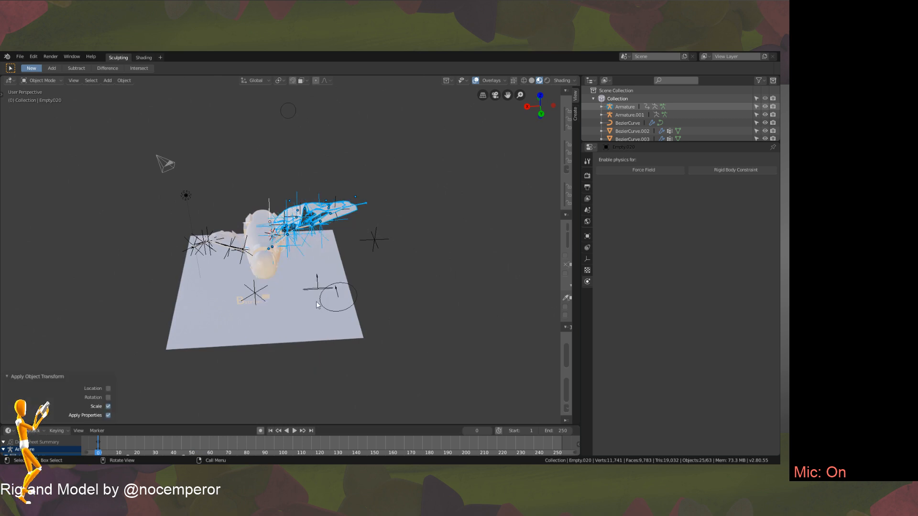
# Select the wing's sails together with BezierCurve.002 and apply their scale.
pyautogui.moveTo(313, 330); pyautogui.dragTo(309, 251, button='middle')
pyautogui.click(308, 251)
pyautogui.click(309, 251)
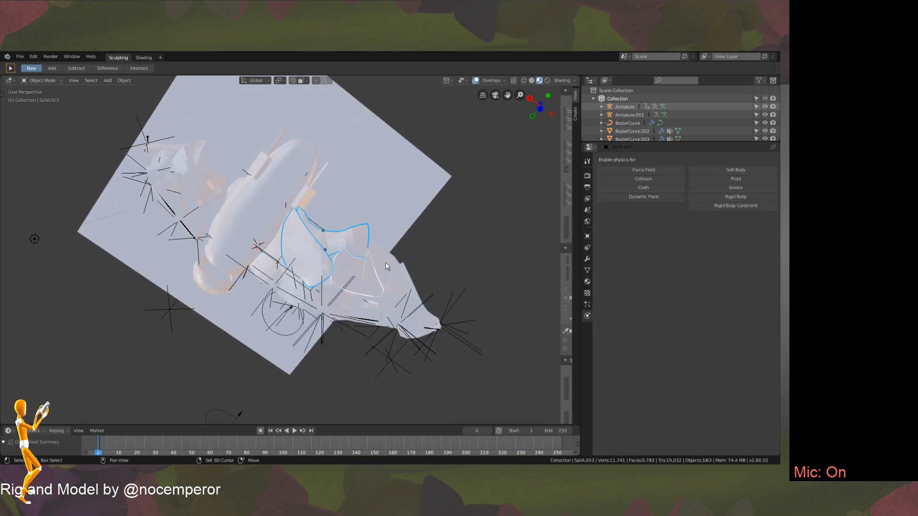
pyautogui.moveTo(399, 294); pyautogui.dragTo(289, 237, button='middle')
pyautogui.keyDown('shift'); pyautogui.click(409, 258); pyautogui.keyUp('shift')
pyautogui.keyDown('shift'); pyautogui.click(416, 242); pyautogui.keyUp('shift')
pyautogui.keyDown('shift'); pyautogui.click(305, 239); pyautogui.keyUp('shift')
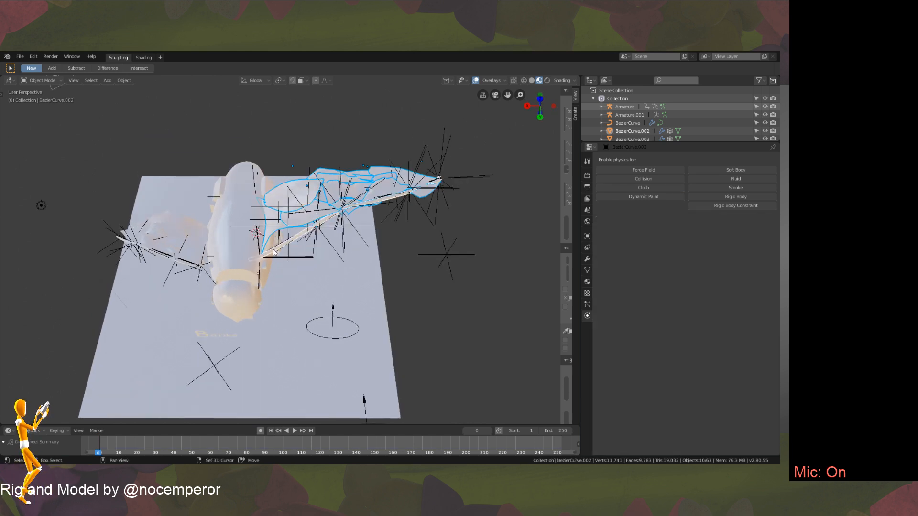
pyautogui.keyDown('shift'); pyautogui.click(276, 250); pyautogui.keyUp('shift')
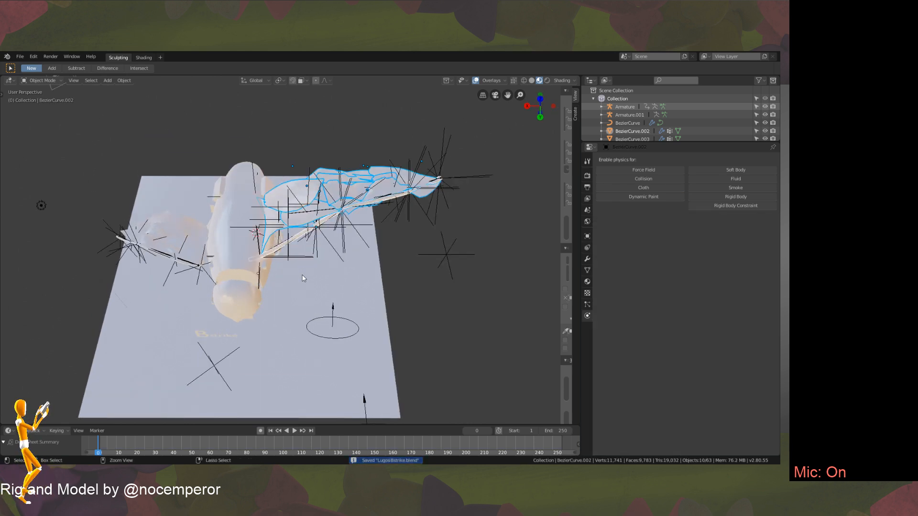
pyautogui.hotkey('ctrl', 'a')
pyautogui.click(294, 275)
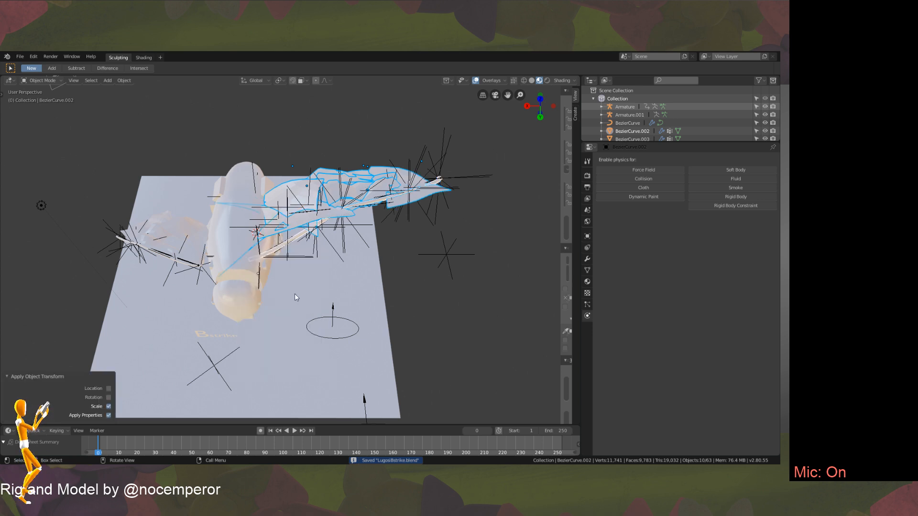
# Play and scrub the simulation with the applied scale, examine the sails from the side, and return to frame 0.
pyautogui.moveTo(294, 294)
pyautogui.mouseDown(button='middle')
pyautogui.moveTo(299, 245)
pyautogui.moveTo(334, 179)
pyautogui.moveTo(299, 242)
pyautogui.moveTo(289, 307)
pyautogui.mouseUp(button='middle')
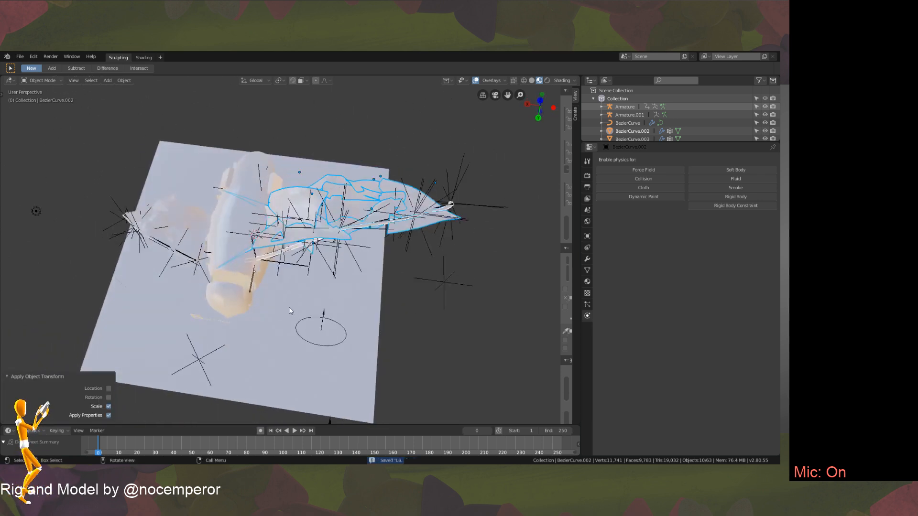
pyautogui.press('space')
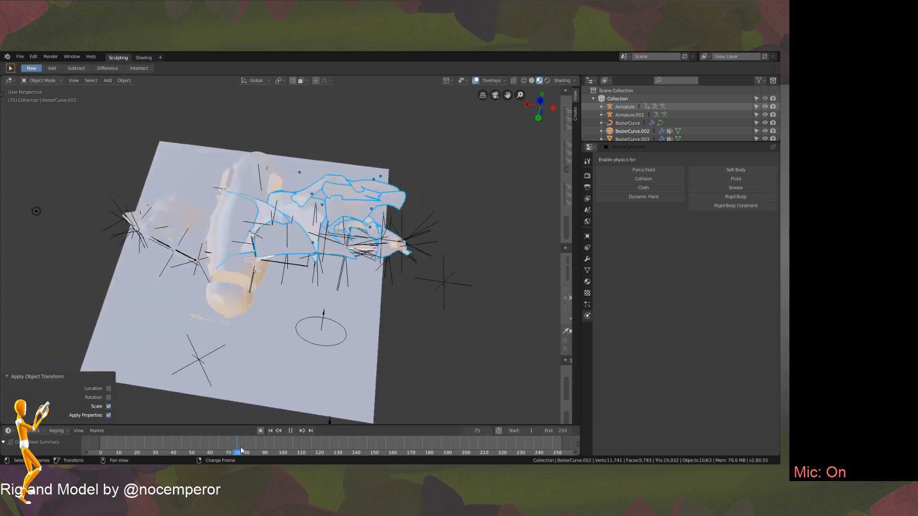
pyautogui.moveTo(206, 449); pyautogui.dragTo(98, 454, button='right')
pyautogui.press('Escape')
pyautogui.moveTo(154, 376); pyautogui.dragTo(280, 330, button='middle')
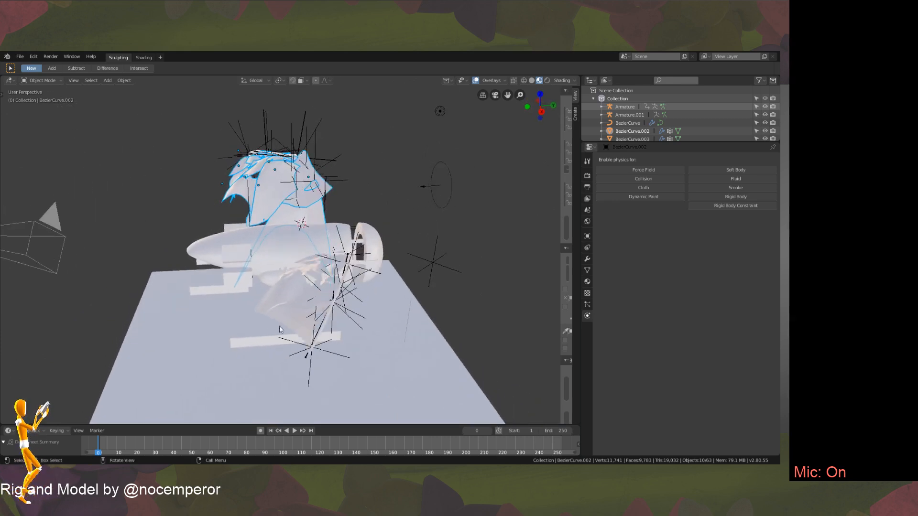
# Delete Empty.015 and two more stray empties around the inner sails near the hull.
pyautogui.click(293, 244)
pyautogui.moveTo(293, 244); pyautogui.dragTo(332, 243, button='middle')
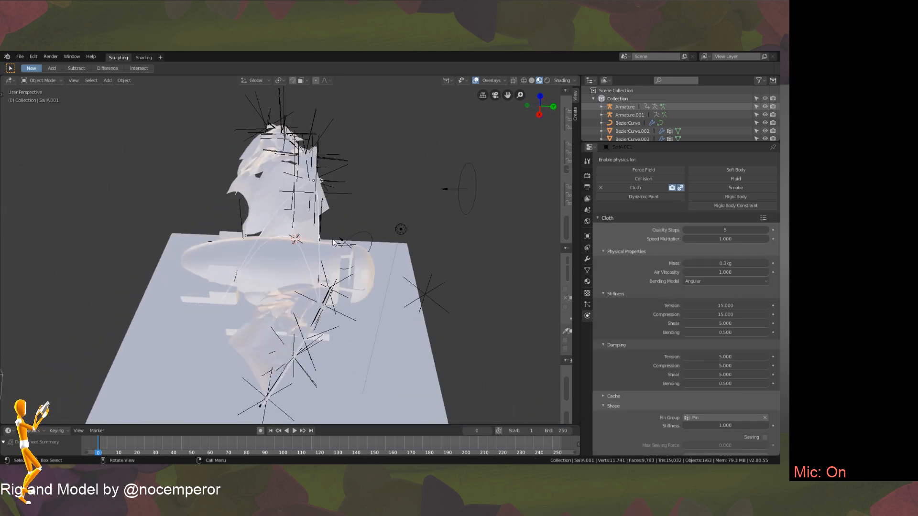
pyautogui.click(323, 235)
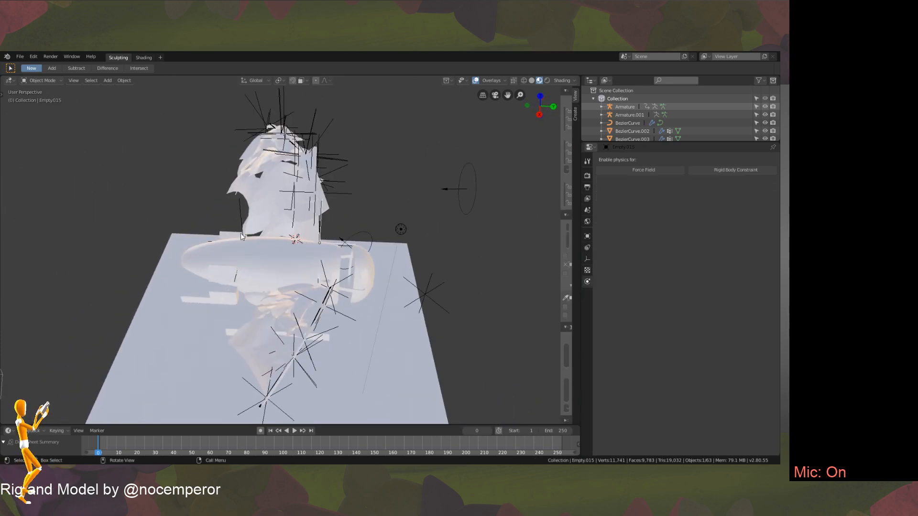
pyautogui.press('Delete')
pyautogui.click(241, 219)
pyautogui.press('Delete')
pyautogui.moveTo(318, 267); pyautogui.dragTo(341, 254, button='middle')
pyautogui.click(279, 247)
pyautogui.press('Delete')
# Try moving Empty.024 beside the inner sail to check what it controls.
pyautogui.click(341, 224)
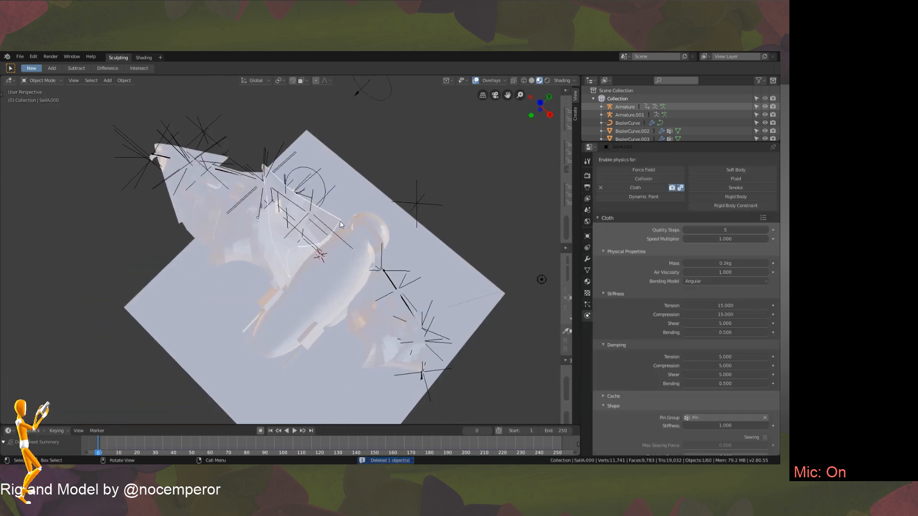
pyautogui.moveTo(340, 221); pyautogui.dragTo(336, 202, button='middle')
pyautogui.click(339, 204)
pyautogui.press('g')
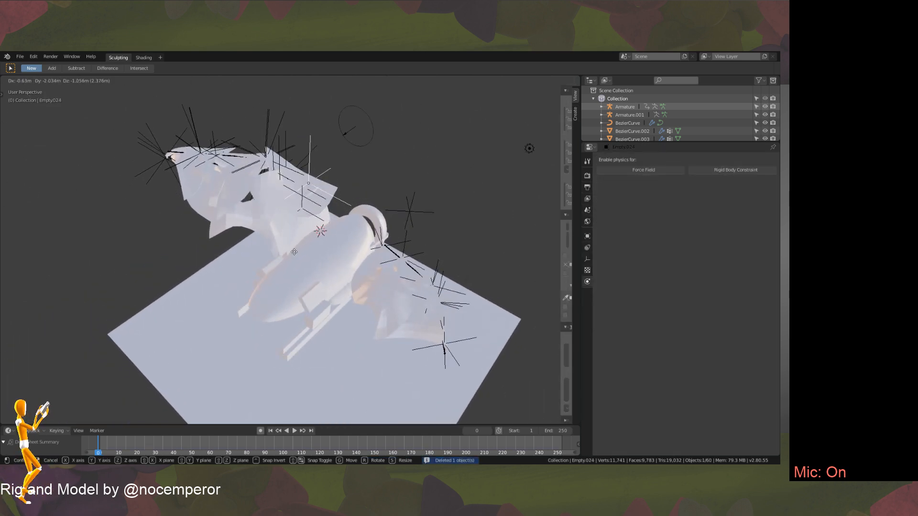
pyautogui.rightClick(294, 252)
# Test-move Empty.007 near the inner sail, delete it, and delete one more stray empty on the wing.
pyautogui.click(323, 199)
pyautogui.press('g')
pyautogui.rightClick(338, 198)
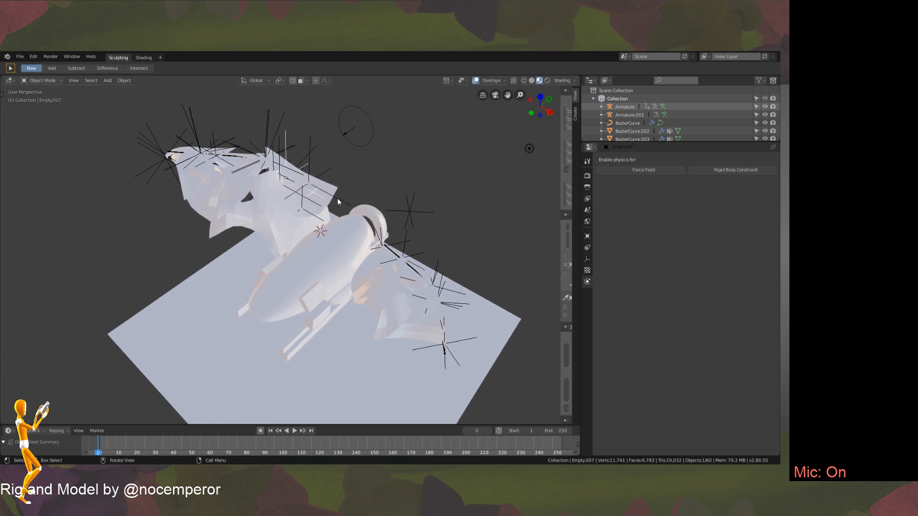
pyautogui.moveTo(339, 206)
pyautogui.mouseDown(button='middle')
pyautogui.moveTo(318, 225)
pyautogui.moveTo(321, 170)
pyautogui.moveTo(329, 168)
pyautogui.moveTo(345, 203)
pyautogui.mouseUp(button='middle')
pyautogui.press('Delete')
pyautogui.click(303, 148)
pyautogui.moveTo(309, 165); pyautogui.dragTo(207, 369, button='middle')
pyautogui.press('Delete')
# Play and scrub the simulation without the deleted empties, examine how the sails hold, and return to the start.
pyautogui.click(344, 191)
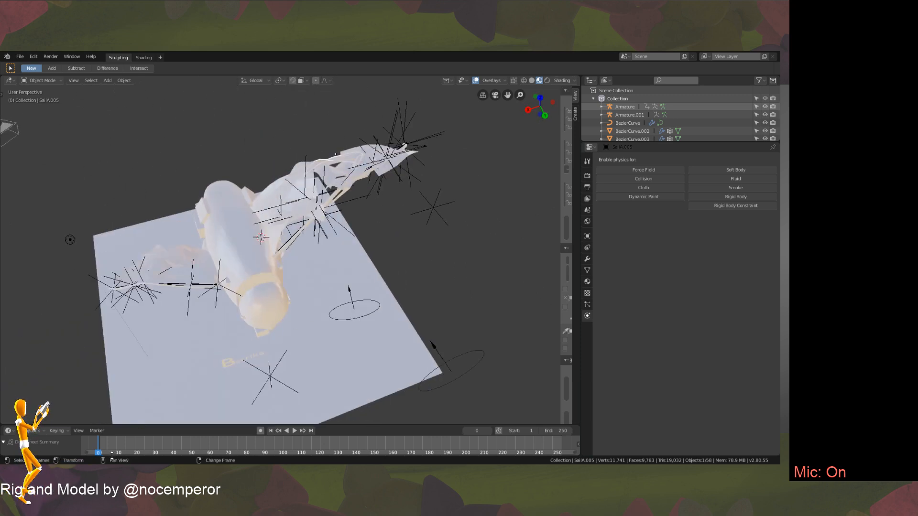
pyautogui.press('space')
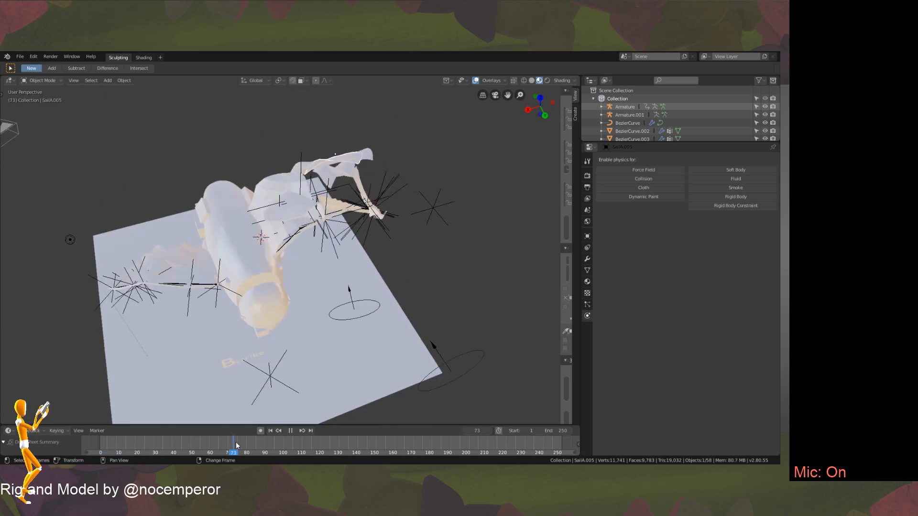
pyautogui.moveTo(203, 437); pyautogui.dragTo(111, 448, button='right')
pyautogui.moveTo(263, 250); pyautogui.dragTo(270, 247, button='middle')
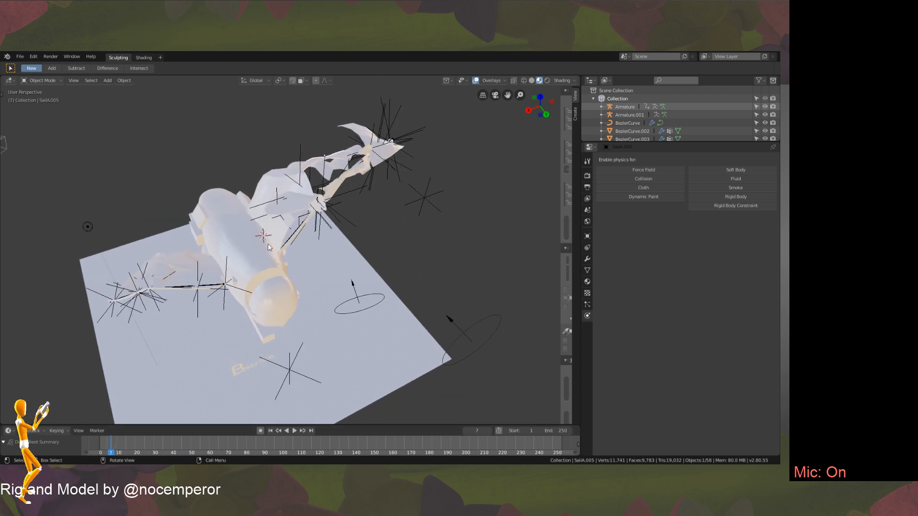
pyautogui.moveTo(113, 439); pyautogui.dragTo(78, 450, button='right')
pyautogui.moveTo(200, 201); pyautogui.dragTo(277, 170, button='middle')
pyautogui.click(310, 148)
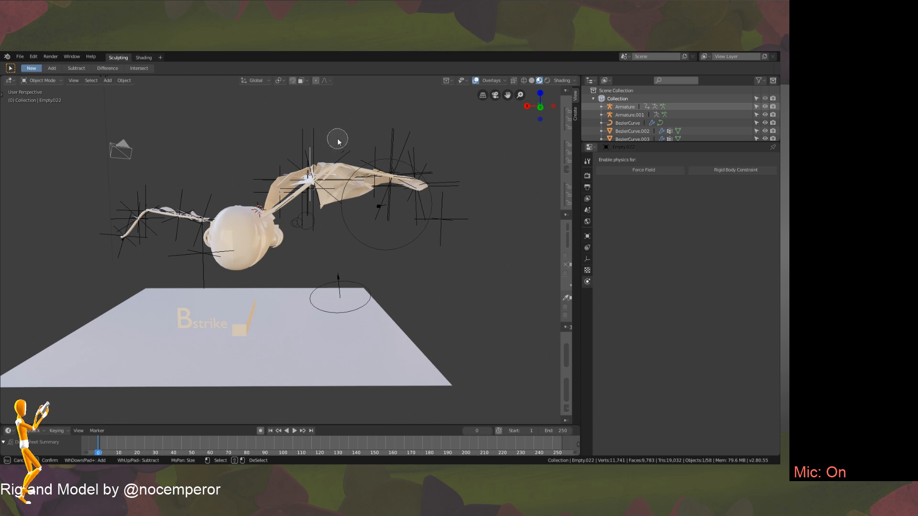
pyautogui.moveTo(283, 162); pyautogui.dragTo(305, 192, button='middle')
pyautogui.press('c')
pyautogui.moveTo(291, 186); pyautogui.dragTo(394, 141)
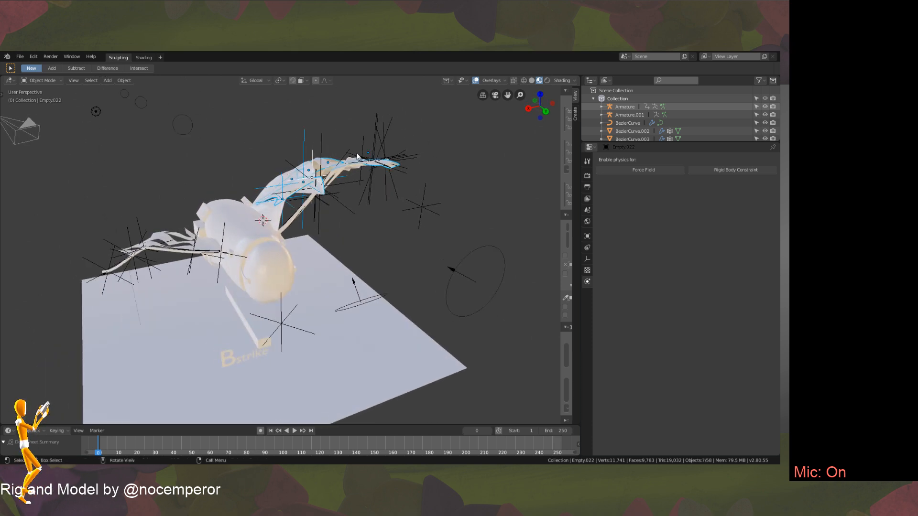
pyautogui.rightClick(425, 144)
# Select SailA.002 and examine its modifier stack, including the hook, Subdivision, Solidify and Cloth modifiers.
pyautogui.moveTo(354, 162); pyautogui.dragTo(348, 150, button='middle')
pyautogui.click(327, 193)
pyautogui.moveTo(327, 193); pyautogui.dragTo(351, 220, button='middle')
pyautogui.click(343, 205)
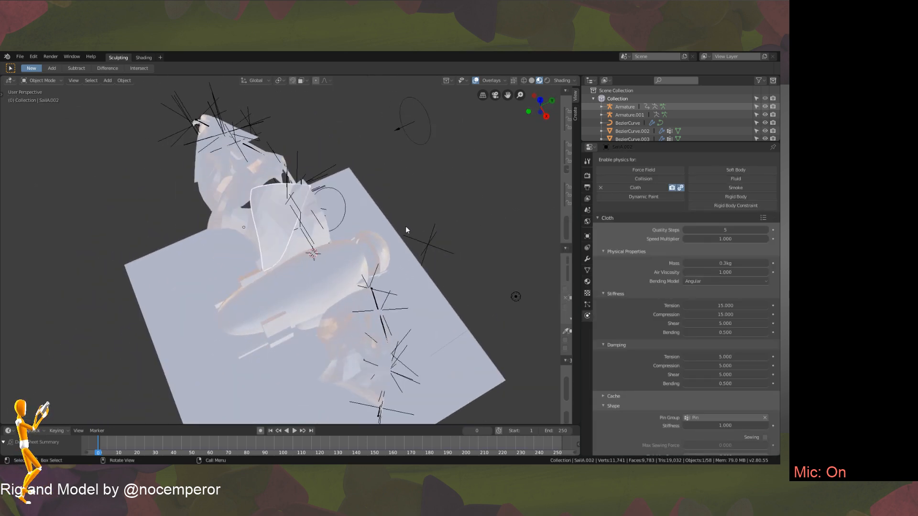
pyautogui.click(587, 258)
pyautogui.scroll(-5, 636, 311)
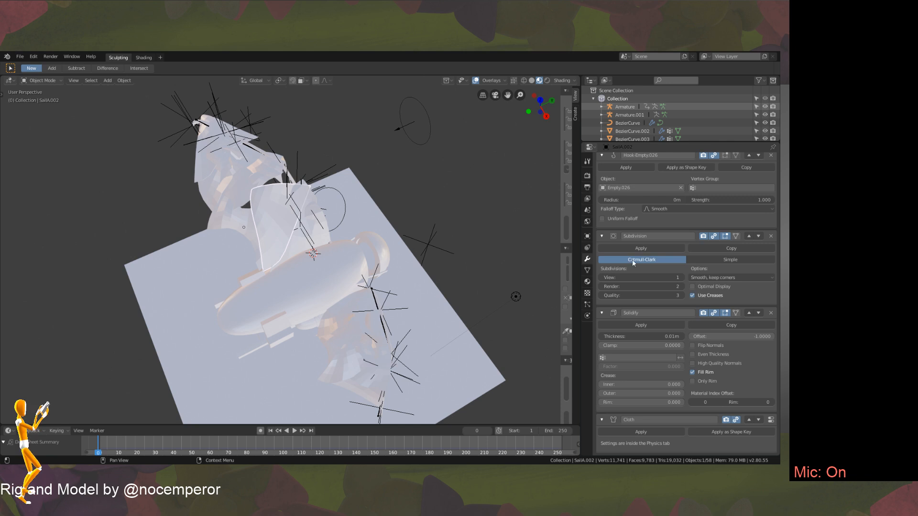
pyautogui.scroll(2, 635, 375)
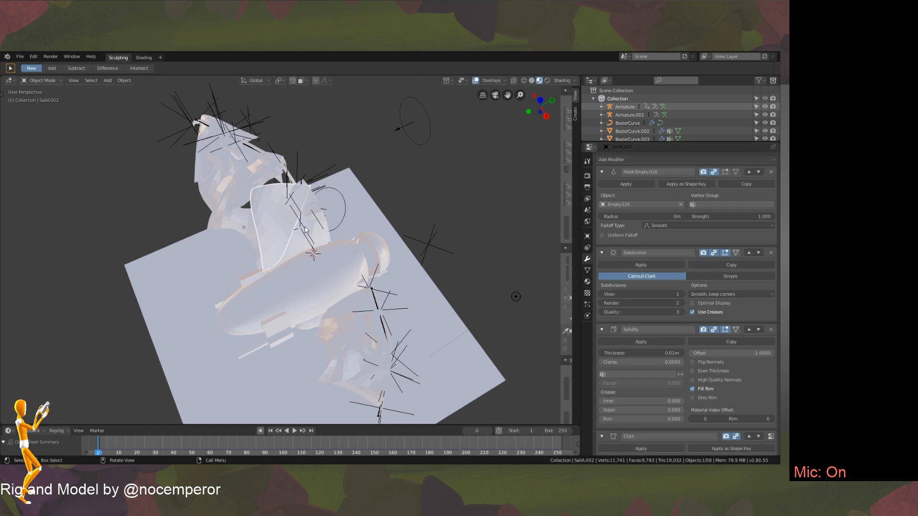
# Try moving the wing frame BezierCurve.002 to check whether it is still attached.
pyautogui.moveTo(349, 239); pyautogui.dragTo(311, 236, button='middle')
pyautogui.click(305, 251)
pyautogui.press('g')
pyautogui.rightClick(358, 278)
pyautogui.press('g')
pyautogui.rightClick(342, 297)
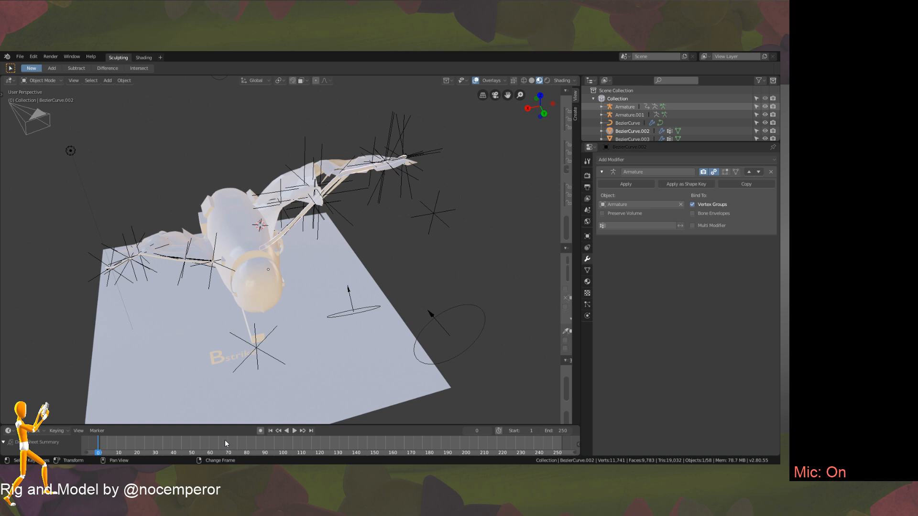
# Play and scrub the simulation from a side view, examine the billowing sails, and return to frame 0.
pyautogui.moveTo(318, 191); pyautogui.dragTo(269, 287, button='middle')
pyautogui.press('space')
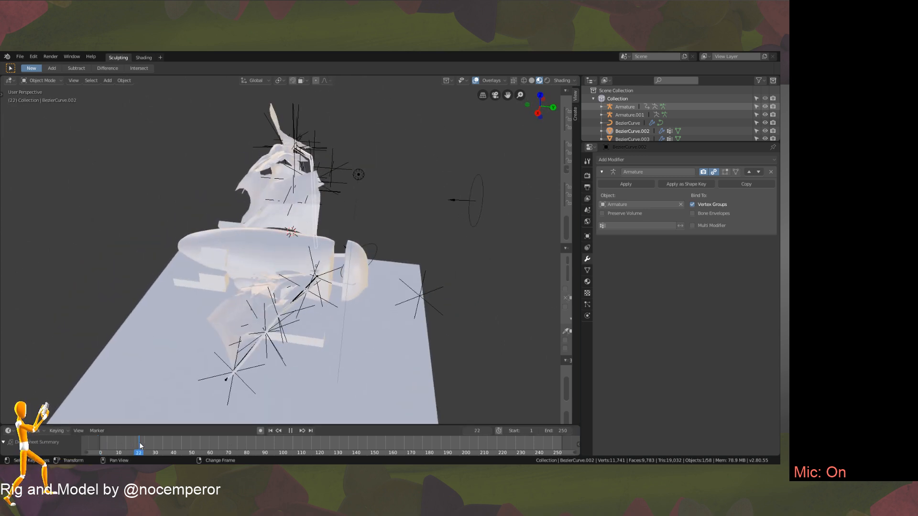
pyautogui.moveTo(168, 447); pyautogui.dragTo(134, 440)
pyautogui.press('Escape')
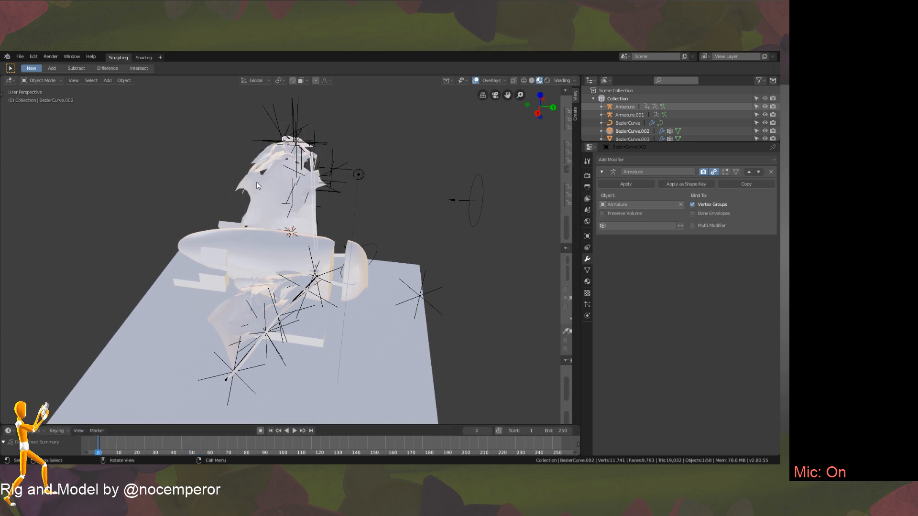